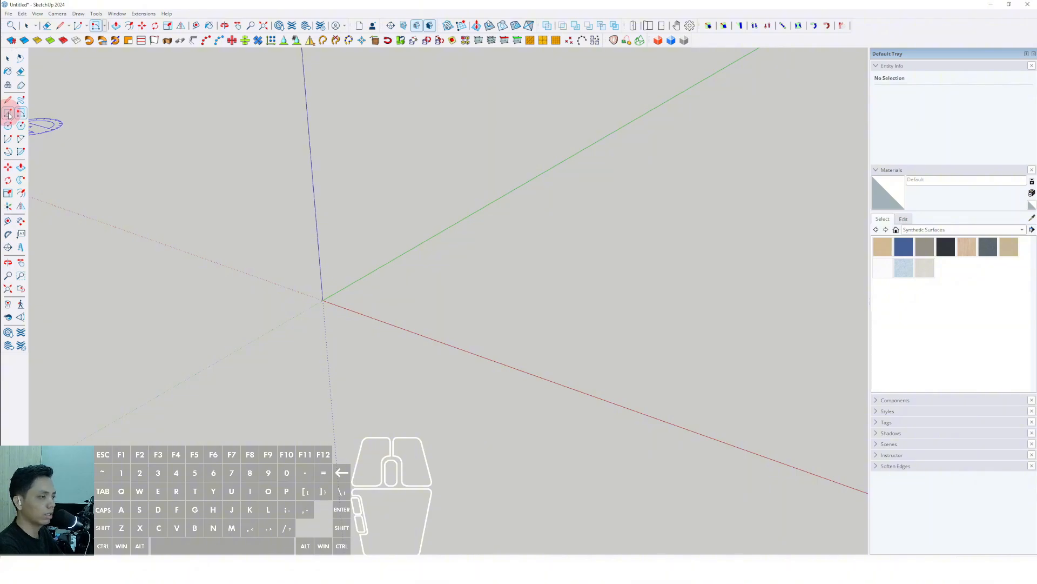
Draw a rectangular base face of about 1125 m² with the Rotated Rectangle tool, starting at the origin along the red and green axes
{"action": "left_click", "coordinate": [21, 115]}
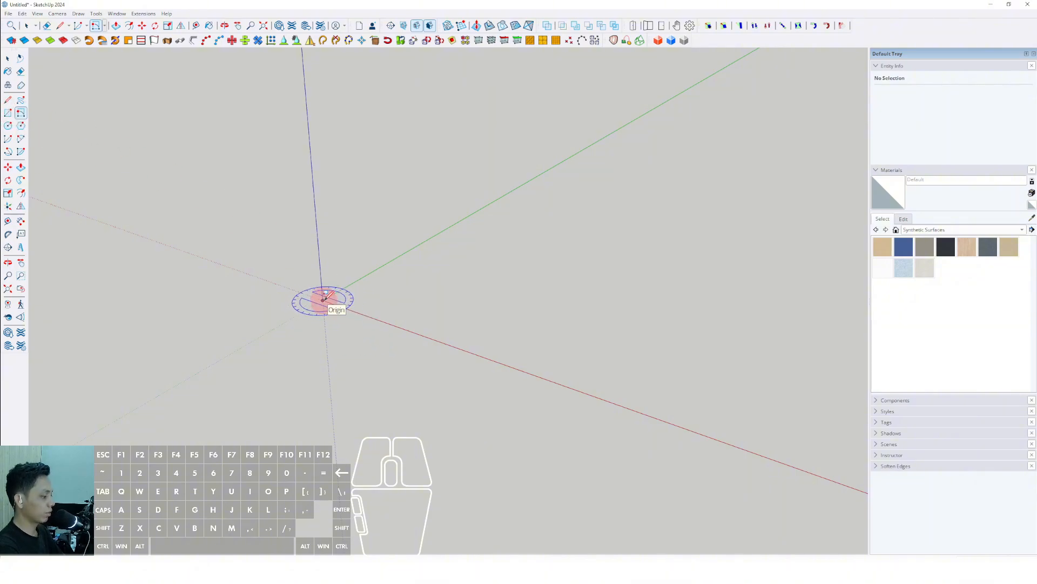
{"action": "left_click", "coordinate": [323, 299]}
{"action": "scroll", "coordinate": [430, 365], "scroll_direction": "down", "scroll_amount": 5}
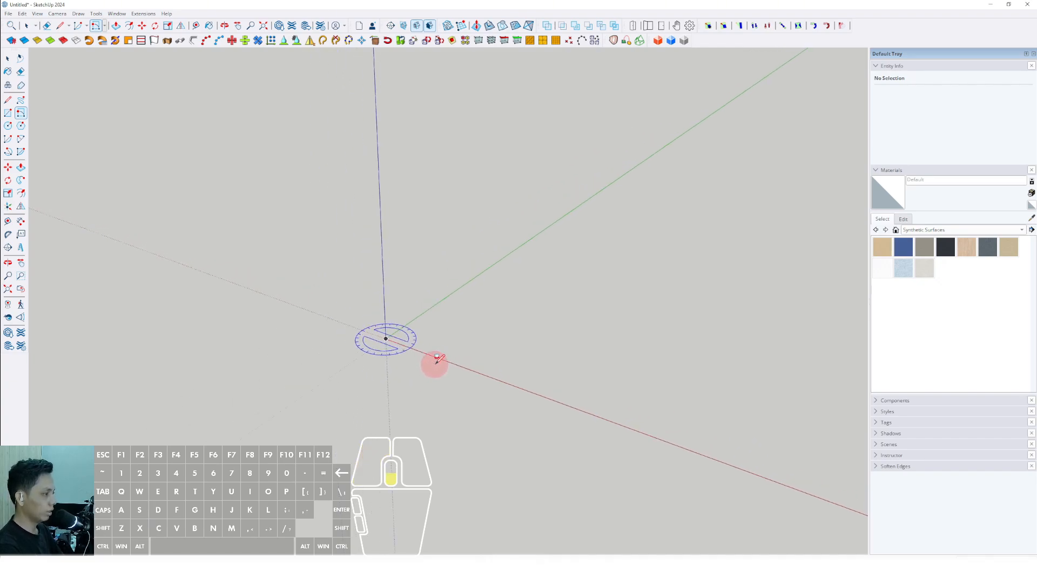
{"action": "key", "text": "shift"}
{"action": "middle_click_drag", "start_coordinate": [448, 373], "coordinate": [400, 364], "text": "shift"}
{"action": "scroll", "coordinate": [498, 390], "scroll_direction": "down", "scroll_amount": 1}
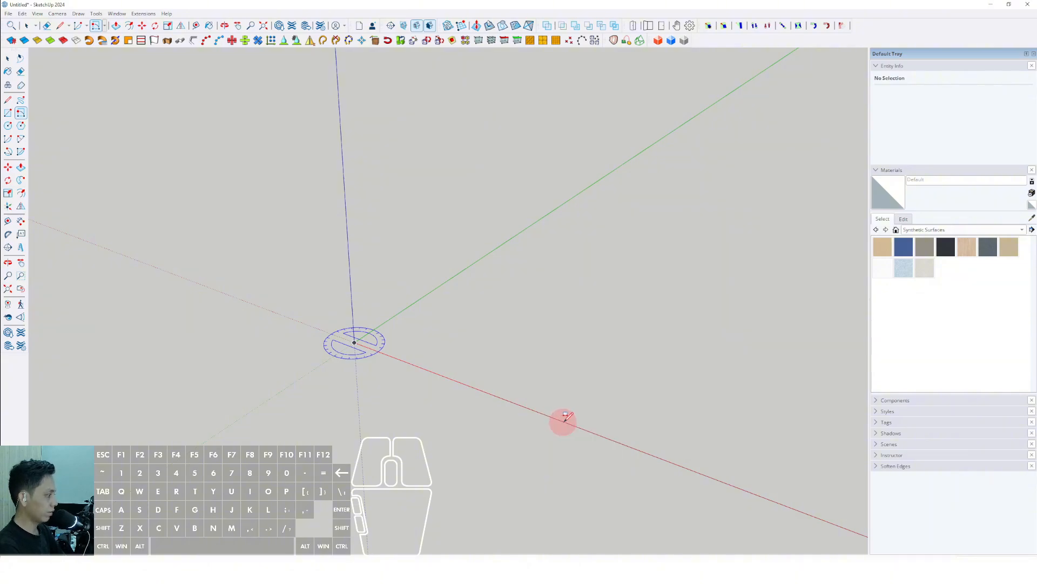
{"action": "scroll", "coordinate": [676, 345], "scroll_direction": "down", "scroll_amount": 1}
{"action": "middle_click_drag", "start_coordinate": [680, 335], "coordinate": [670, 358], "text": "shift"}
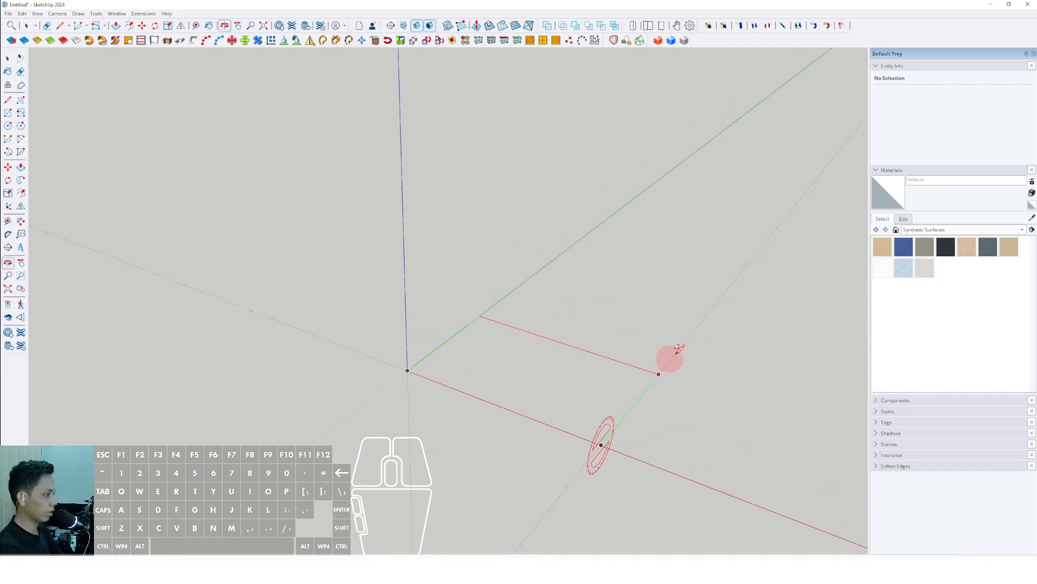
{"action": "middle_click_drag", "start_coordinate": [695, 309], "coordinate": [672, 331], "text": "shift"}
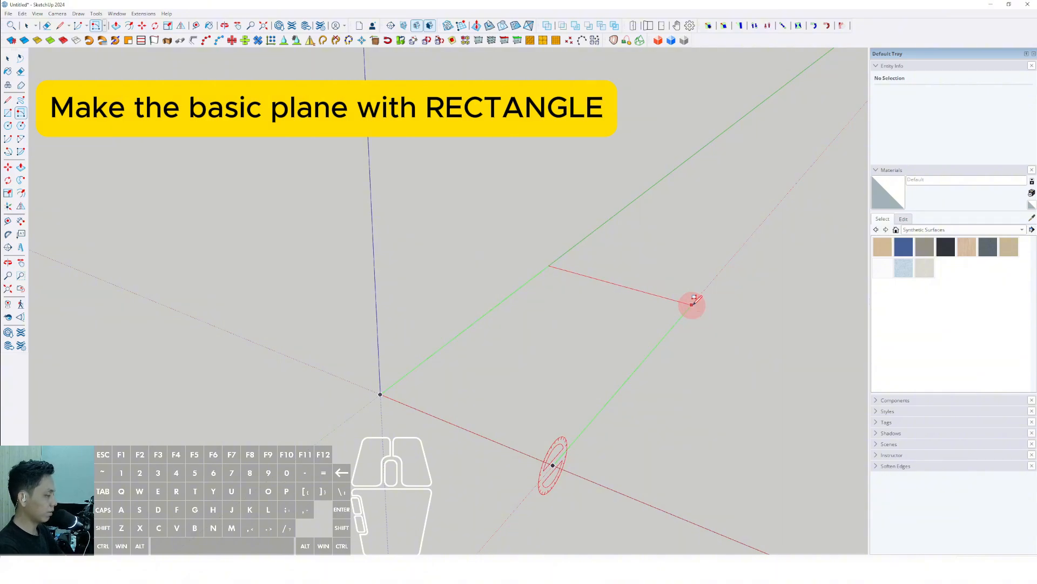
{"action": "left_click", "coordinate": [693, 304]}
{"action": "key", "text": "space"}
{"action": "scroll", "coordinate": [549, 398], "scroll_direction": "up", "scroll_amount": 2}
{"action": "middle_click_drag", "start_coordinate": [549, 399], "coordinate": [417, 425]}
Push/Pull the rectangular base face upward into a thin floor slab
{"action": "left_click", "coordinate": [420, 397]}
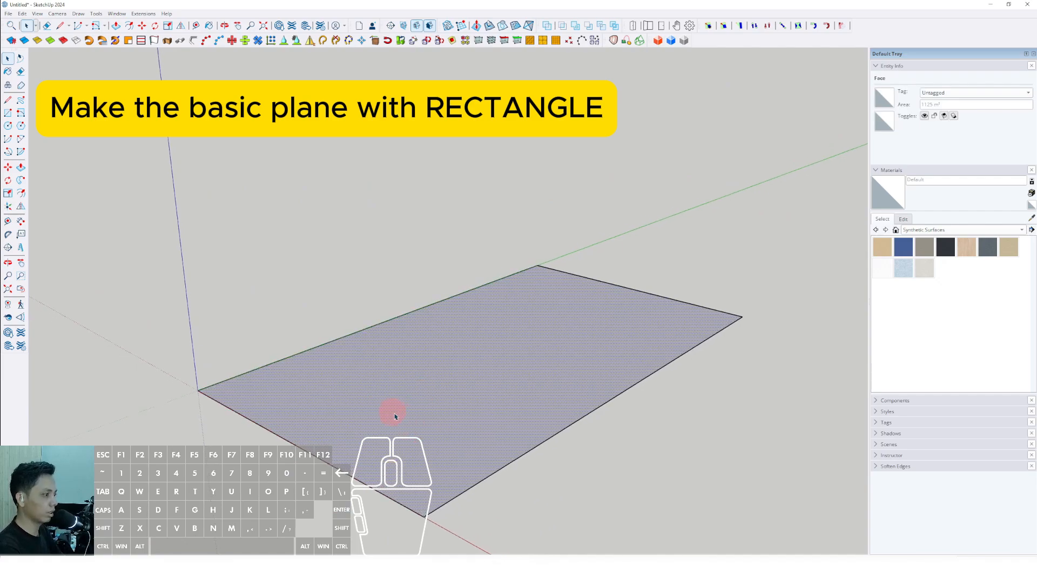
{"action": "left_click", "coordinate": [371, 410]}
{"action": "middle_click_drag", "start_coordinate": [362, 405], "coordinate": [408, 374]}
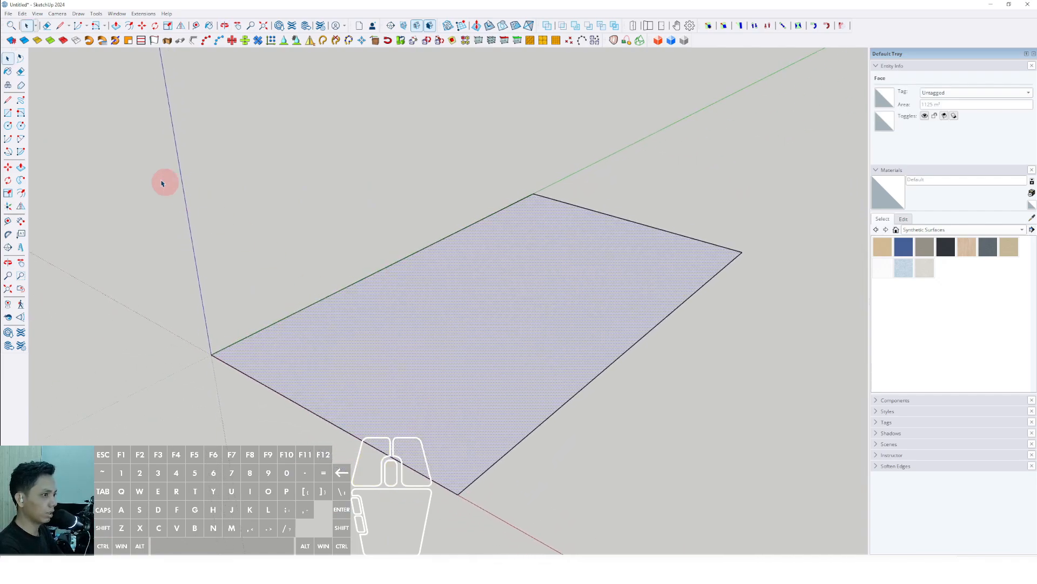
{"action": "left_click", "coordinate": [360, 381]}
{"action": "left_click", "coordinate": [364, 346]}
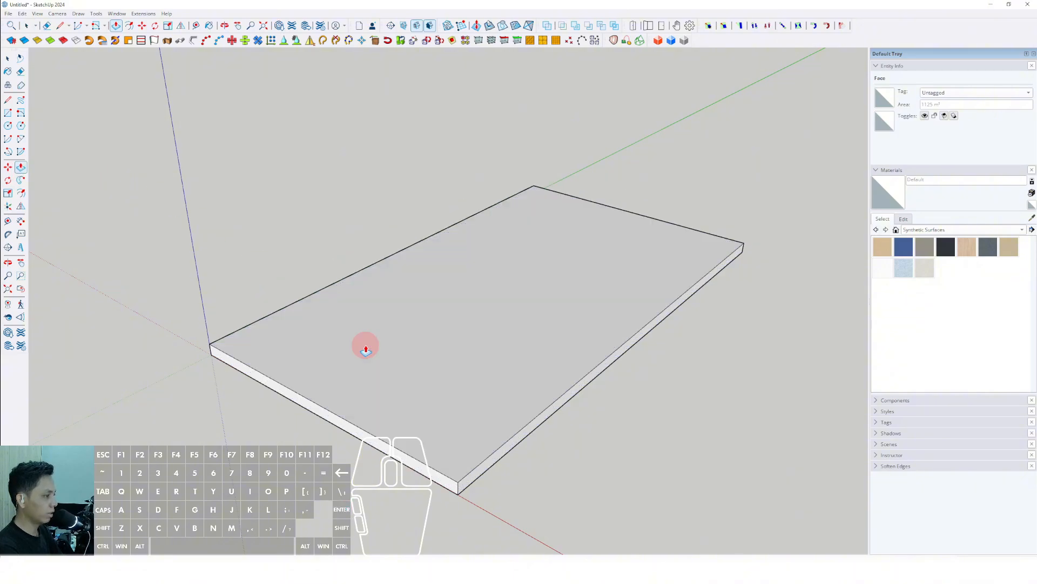
{"action": "key", "text": "space"}
Group all faces and edges of the floor slab and convert it into a component
{"action": "middle_click_drag", "start_coordinate": [373, 384], "coordinate": [410, 336]}
{"action": "left_click", "coordinate": [403, 360]}
{"action": "right_click", "coordinate": [404, 358]}
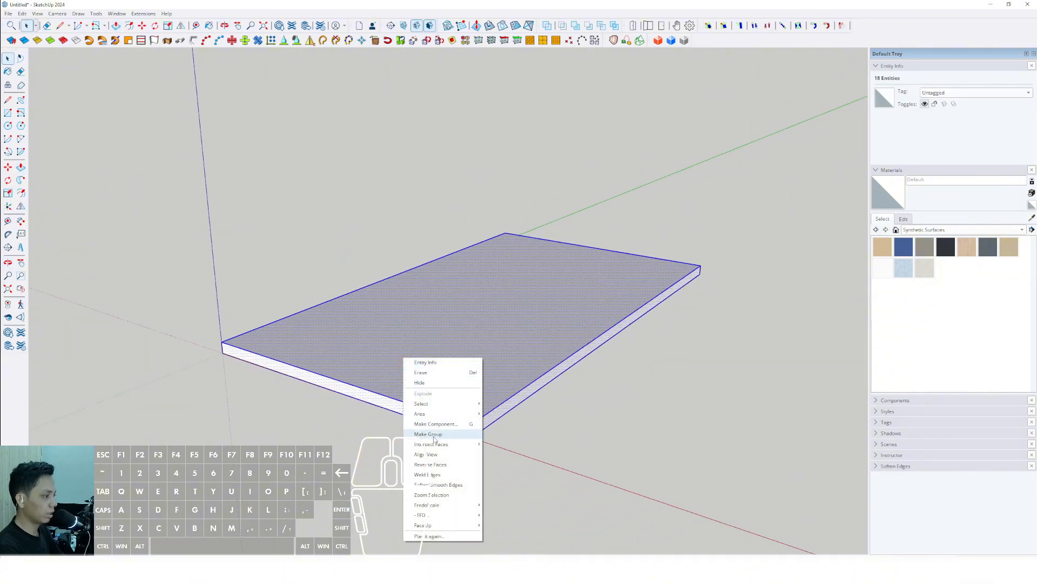
{"action": "left_click", "coordinate": [432, 434]}
{"action": "scroll", "coordinate": [435, 380], "scroll_direction": "down", "scroll_amount": 3}
{"action": "middle_click_drag", "start_coordinate": [435, 380], "coordinate": [335, 357], "text": "shift"}
{"action": "right_click", "coordinate": [361, 373]}
{"action": "left_click", "coordinate": [400, 430]}
{"action": "left_click", "coordinate": [527, 393]}
{"action": "scroll", "coordinate": [395, 424], "scroll_direction": "up", "scroll_amount": 1}
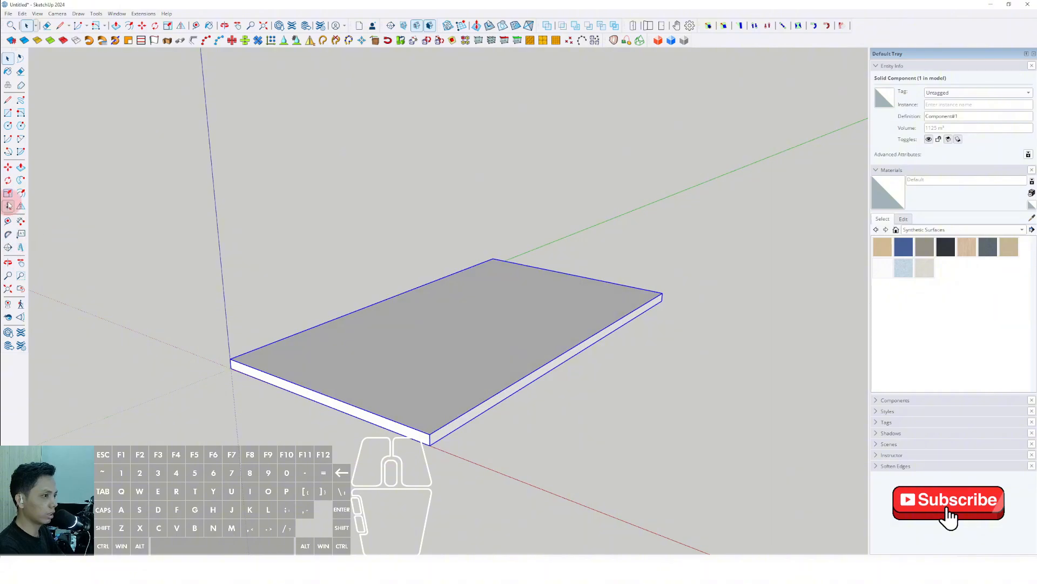
Copy the slab component vertically from its lower front corner so the copy sits directly on the original
{"action": "left_click", "coordinate": [8, 167]}
{"action": "scroll", "coordinate": [427, 441], "scroll_direction": "up", "scroll_amount": 4}
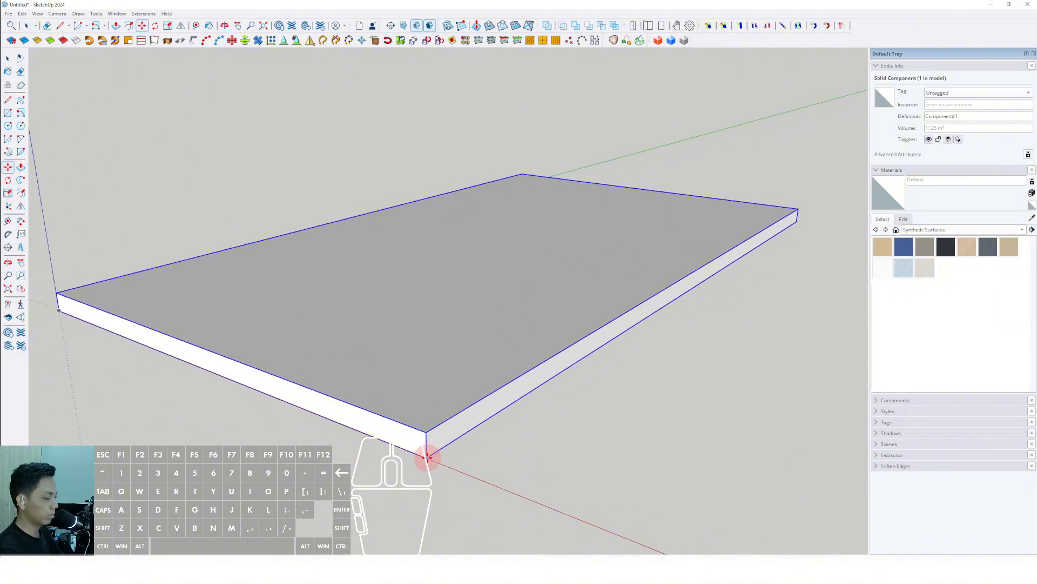
{"action": "left_click", "coordinate": [427, 457]}
{"action": "key", "text": "ctrl"}
{"action": "left_click", "coordinate": [426, 429]}
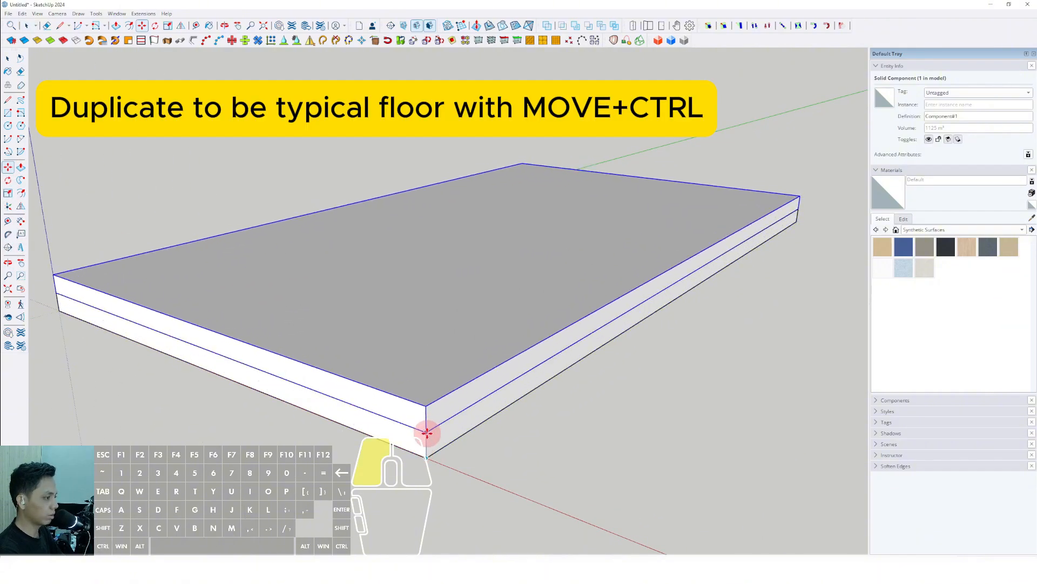
Move the copied slab straight up to leave an open storey above the original slab
{"action": "scroll", "coordinate": [436, 427], "scroll_direction": "down", "scroll_amount": 1}
{"action": "scroll", "coordinate": [443, 339], "scroll_direction": "up", "scroll_amount": 1}
{"action": "mouse_move", "coordinate": [436, 427]}
{"action": "middle_mouse_down"}
{"action": "mouse_move", "coordinate": [442, 338]}
{"action": "mouse_move", "coordinate": [440, 429]}
{"action": "middle_mouse_up"}
{"action": "scroll", "coordinate": [440, 429], "scroll_direction": "up", "scroll_amount": 1}
{"action": "left_click", "coordinate": [437, 414]}
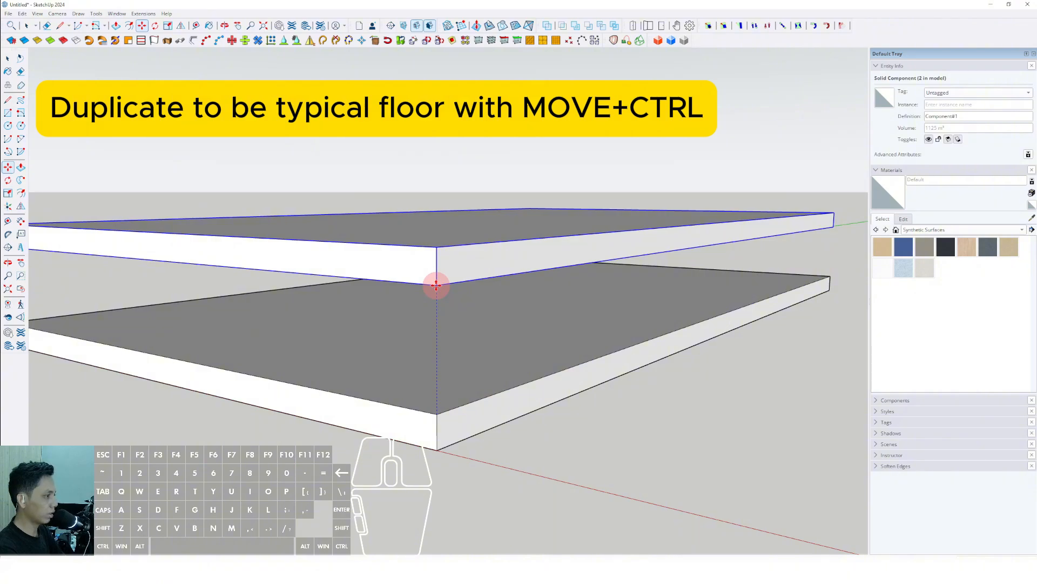
{"action": "left_click", "coordinate": [436, 285]}
Copy the upper slab up by one storey and repeat the copy as an array to form a tower of floors
{"action": "scroll", "coordinate": [436, 284], "scroll_direction": "down", "scroll_amount": 2}
{"action": "scroll", "coordinate": [451, 347], "scroll_direction": "down", "scroll_amount": 2}
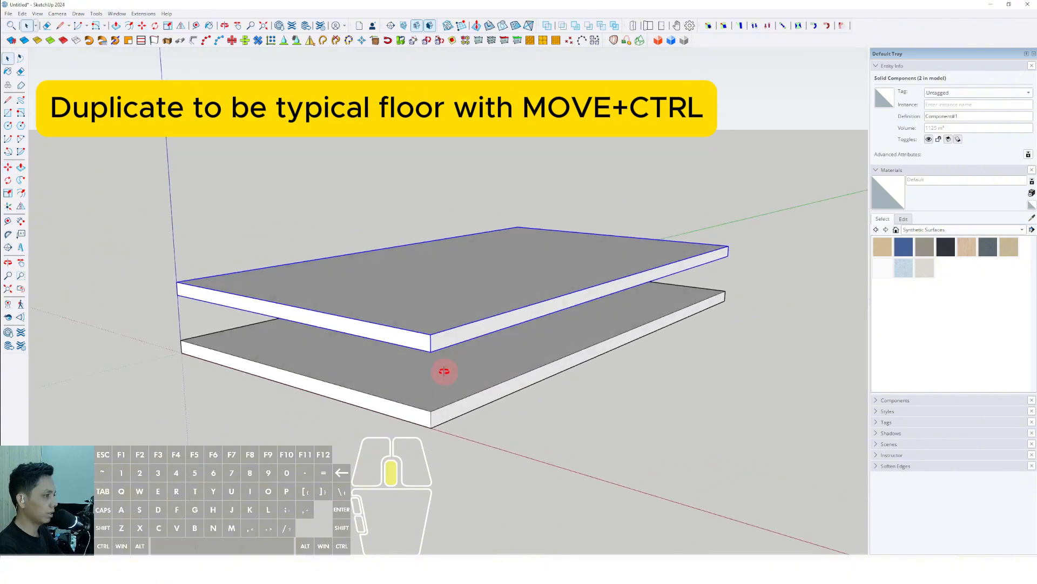
{"action": "middle_click_drag", "start_coordinate": [443, 365], "coordinate": [404, 393]}
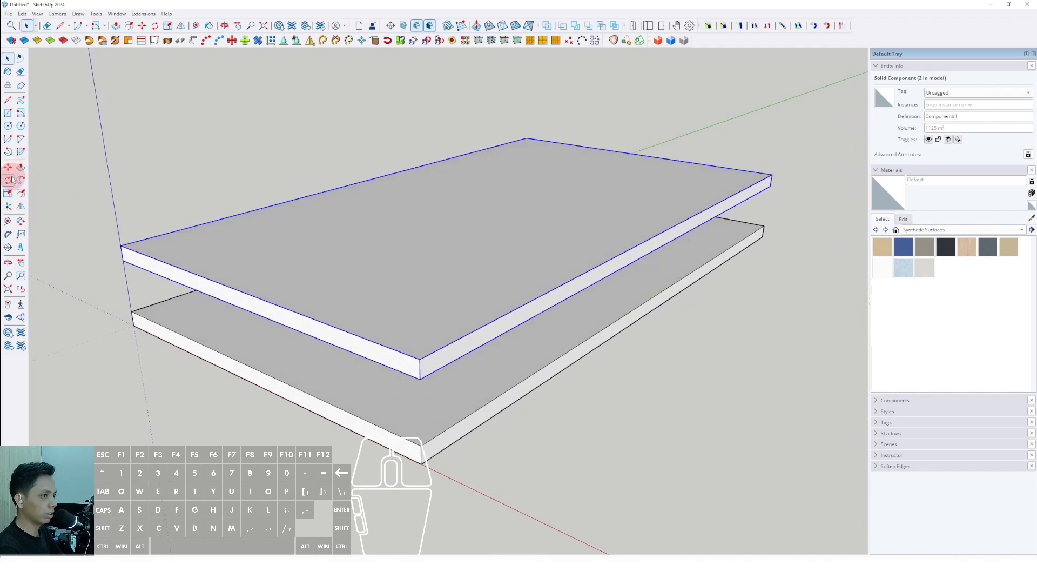
{"action": "left_click", "coordinate": [420, 444]}
{"action": "scroll", "coordinate": [420, 424], "scroll_direction": "up", "scroll_amount": 2}
{"action": "scroll", "coordinate": [419, 343], "scroll_direction": "down", "scroll_amount": 3}
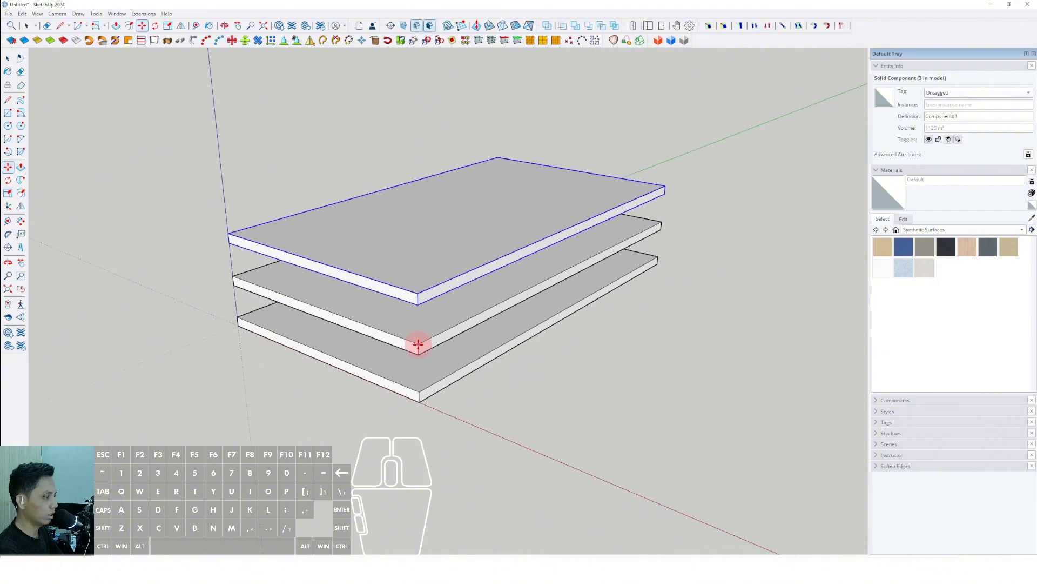
{"action": "left_click", "coordinate": [418, 344]}
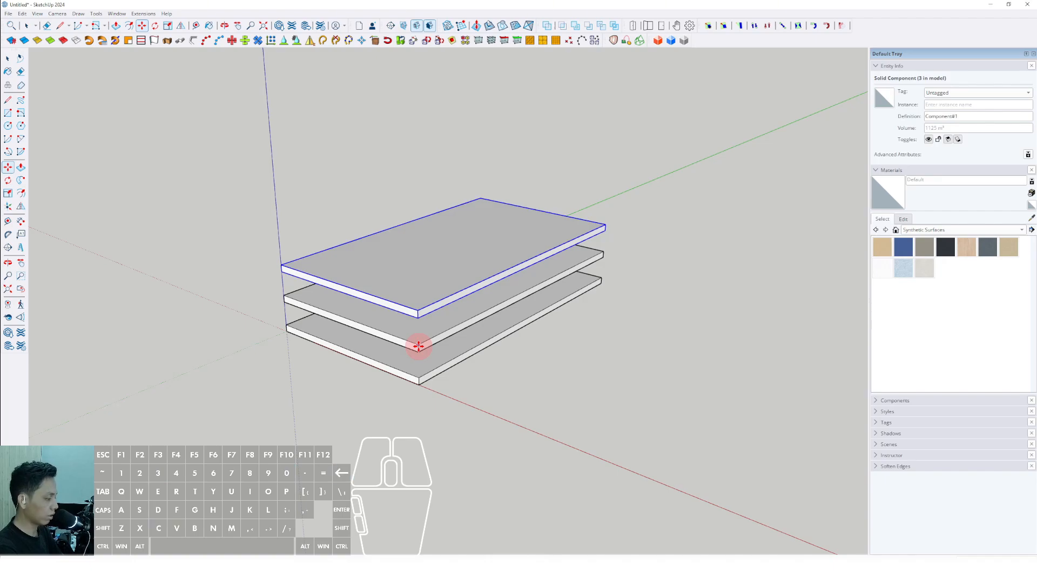
{"action": "key", "text": "Return"}
{"action": "key", "text": "space"}
{"action": "scroll", "coordinate": [445, 351], "scroll_direction": "down", "scroll_amount": 6}
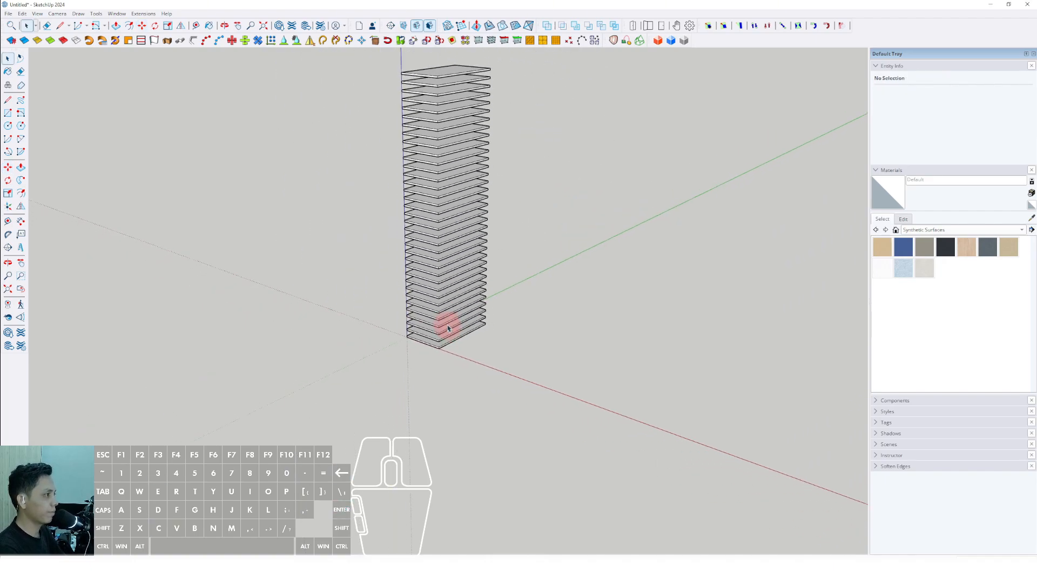
Draw a rectangle over the full top face of the tower's uppermost slab, from corner to opposite corner
{"action": "mouse_move", "coordinate": [447, 322]}
{"action": "middle_mouse_down"}
{"action": "mouse_move", "coordinate": [396, 282]}
{"action": "mouse_move", "coordinate": [445, 359]}
{"action": "mouse_move", "coordinate": [514, 426]}
{"action": "mouse_move", "coordinate": [202, 424]}
{"action": "mouse_move", "coordinate": [408, 526]}
{"action": "mouse_move", "coordinate": [440, 407]}
{"action": "mouse_move", "coordinate": [461, 458]}
{"action": "mouse_move", "coordinate": [542, 450]}
{"action": "mouse_move", "coordinate": [516, 451]}
{"action": "mouse_move", "coordinate": [440, 308]}
{"action": "middle_mouse_up"}
{"action": "scroll", "coordinate": [479, 171], "scroll_direction": "up", "scroll_amount": 6}
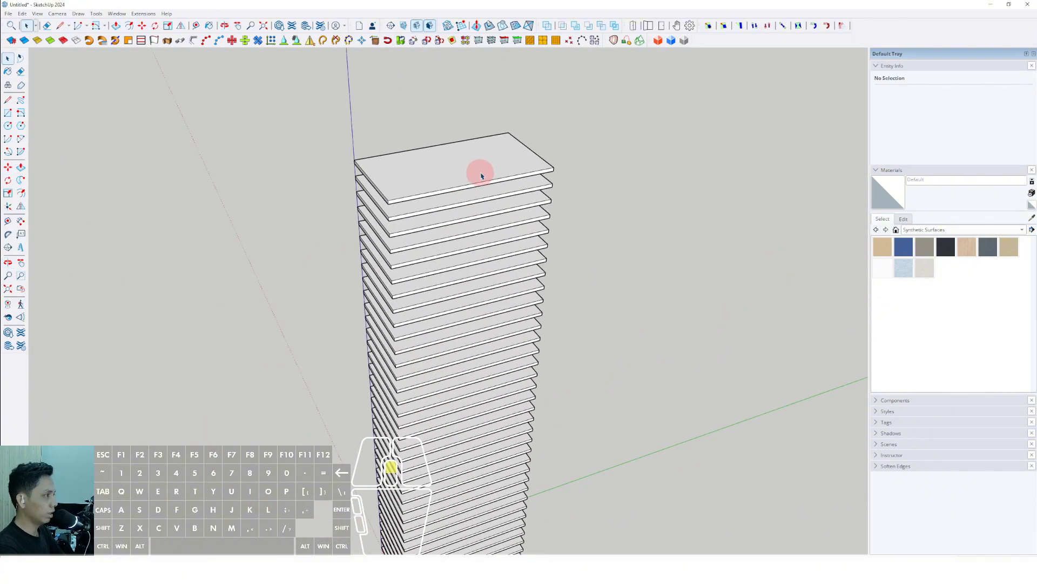
{"action": "key", "text": "space"}
{"action": "middle_click_drag", "start_coordinate": [435, 267], "coordinate": [413, 347]}
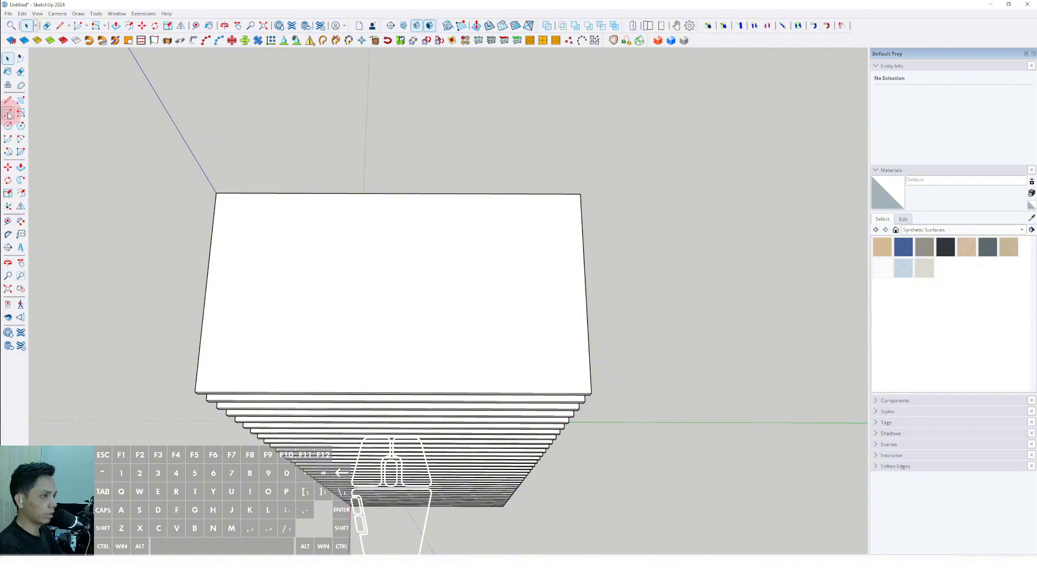
{"action": "left_click", "coordinate": [7, 113]}
{"action": "left_click", "coordinate": [341, 260]}
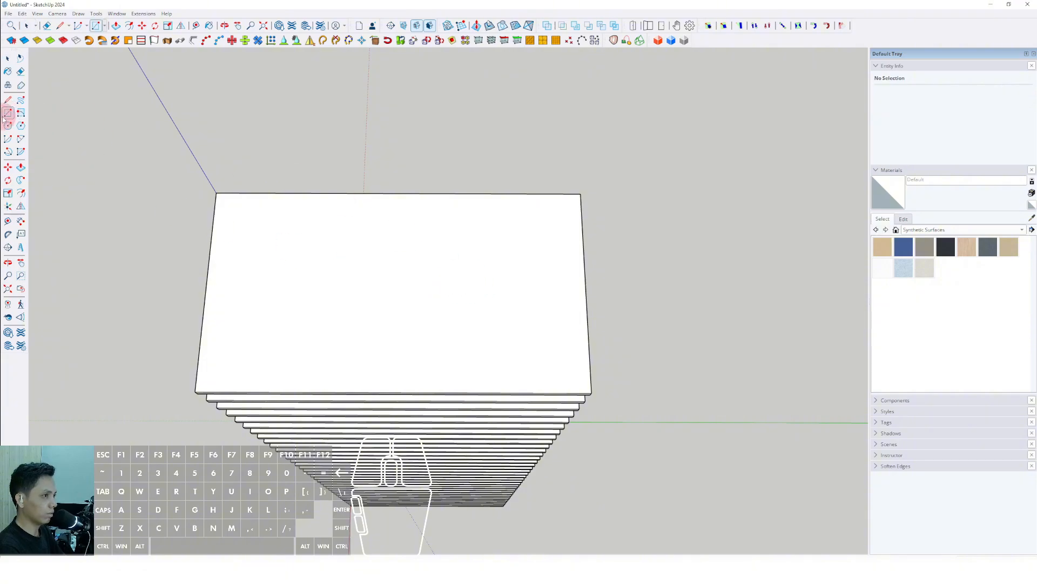
{"action": "middle_click_drag", "start_coordinate": [561, 358], "coordinate": [685, 324], "text": "shift"}
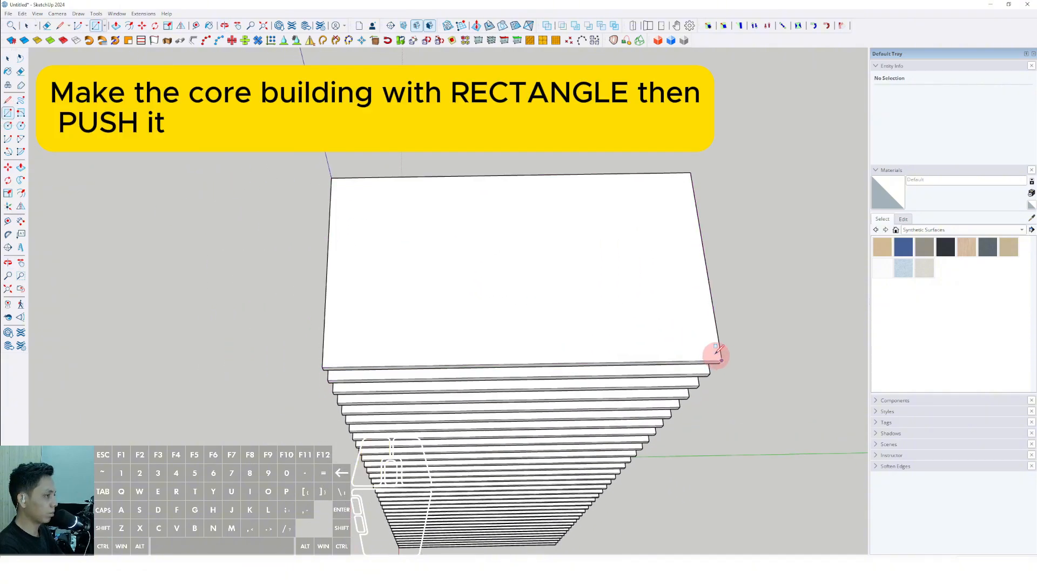
{"action": "left_click", "coordinate": [719, 357]}
{"action": "scroll", "coordinate": [467, 251], "scroll_direction": "up", "scroll_amount": 1}
{"action": "left_click", "coordinate": [322, 170]}
{"action": "scroll", "coordinate": [489, 219], "scroll_direction": "down", "scroll_amount": 1}
{"action": "middle_click_drag", "start_coordinate": [525, 225], "coordinate": [534, 222]}
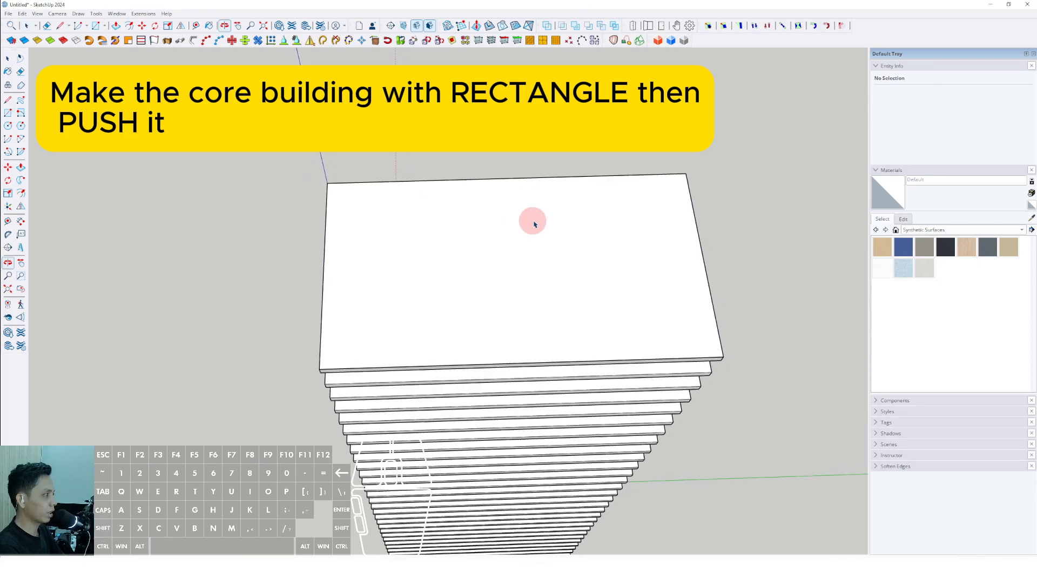
Offset the outline of the new top rectangle inward to mark a central core area of about 261 m²
{"action": "double_click", "coordinate": [693, 212]}
{"action": "scroll", "coordinate": [691, 222], "scroll_direction": "up", "scroll_amount": 1}
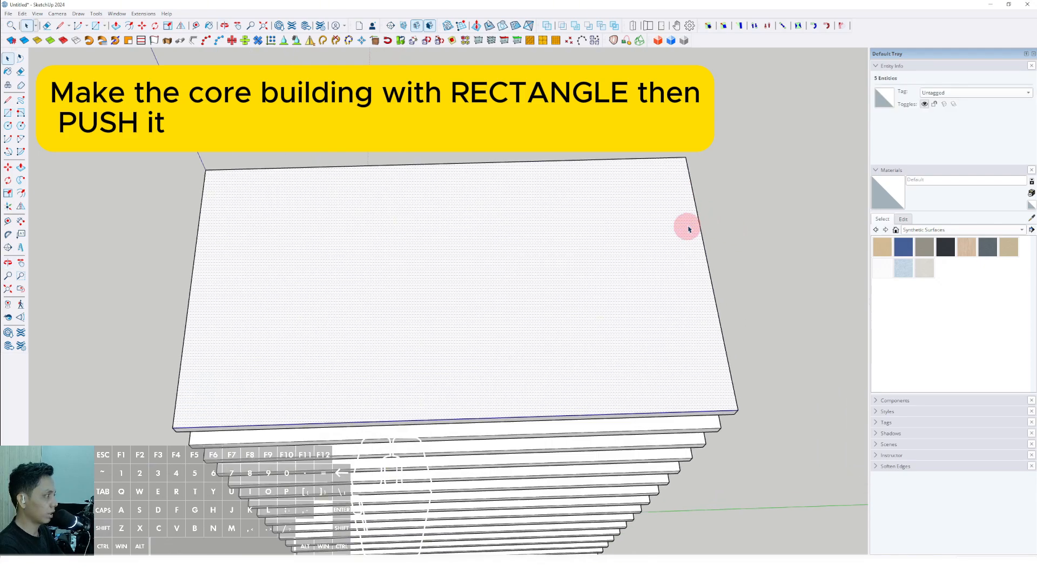
{"action": "left_click", "coordinate": [694, 197]}
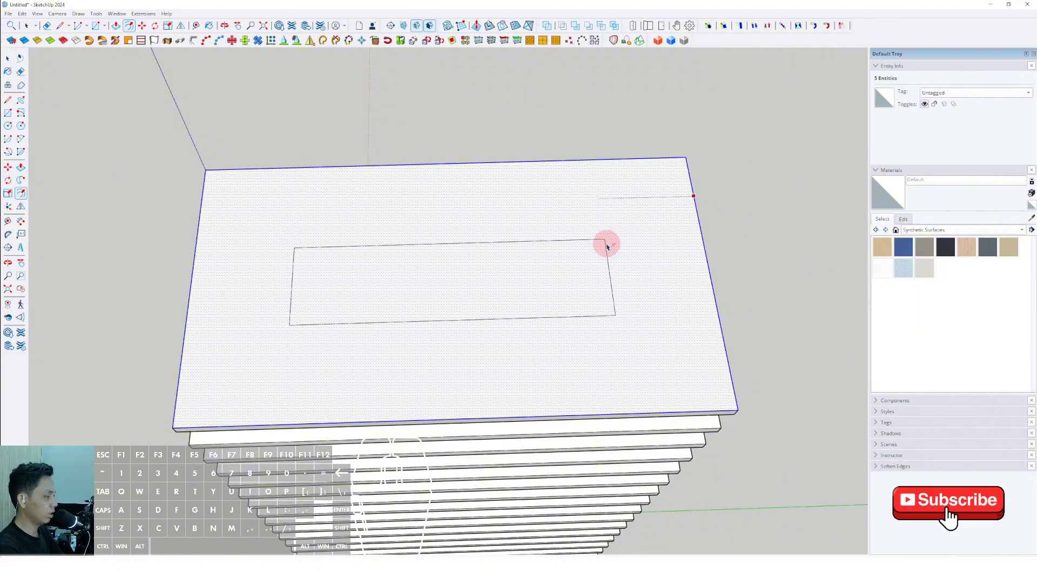
{"action": "type", "text": "0"}
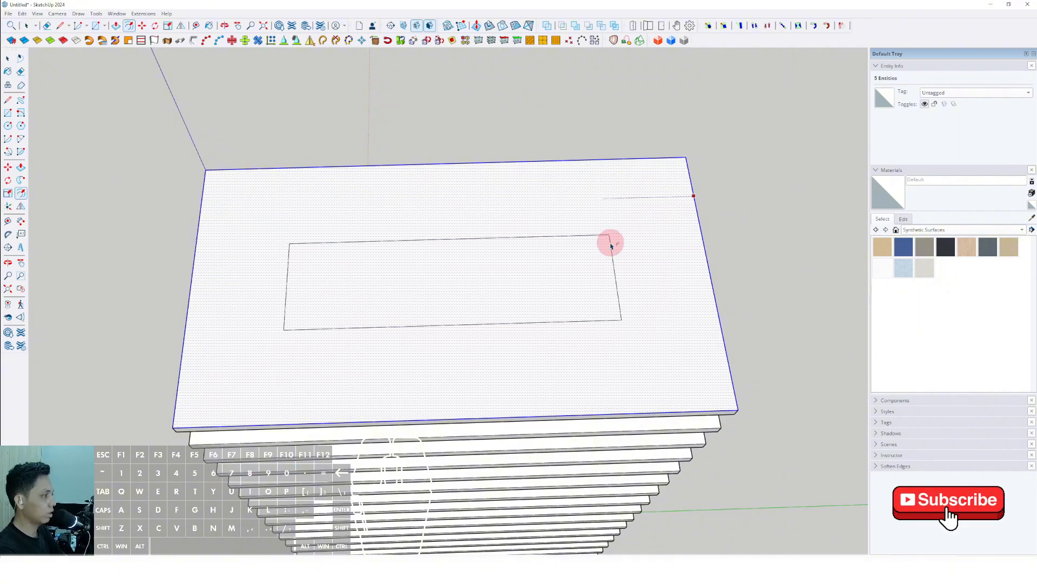
{"action": "key", "text": "Return"}
{"action": "key", "text": "space"}
Trace a line over one short edge of the inner core rectangle to close it as a separate face
{"action": "scroll", "coordinate": [524, 256], "scroll_direction": "down", "scroll_amount": 3}
{"action": "middle_click_drag", "start_coordinate": [373, 308], "coordinate": [650, 212]}
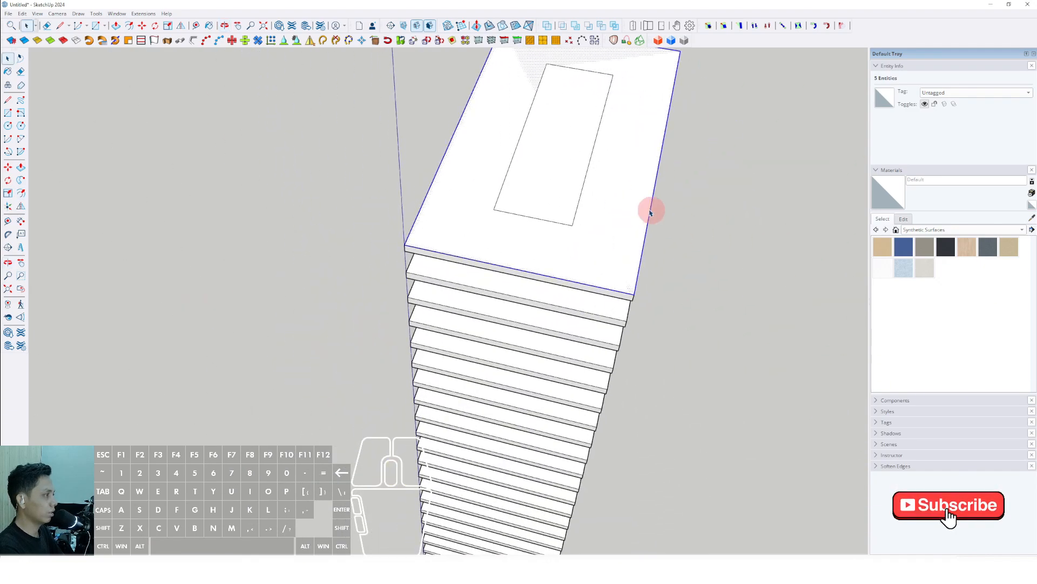
{"action": "middle_click_drag", "start_coordinate": [533, 189], "coordinate": [525, 260]}
{"action": "scroll", "coordinate": [510, 345], "scroll_direction": "up", "scroll_amount": 2}
{"action": "key", "text": "l"}
{"action": "left_click", "coordinate": [560, 330]}
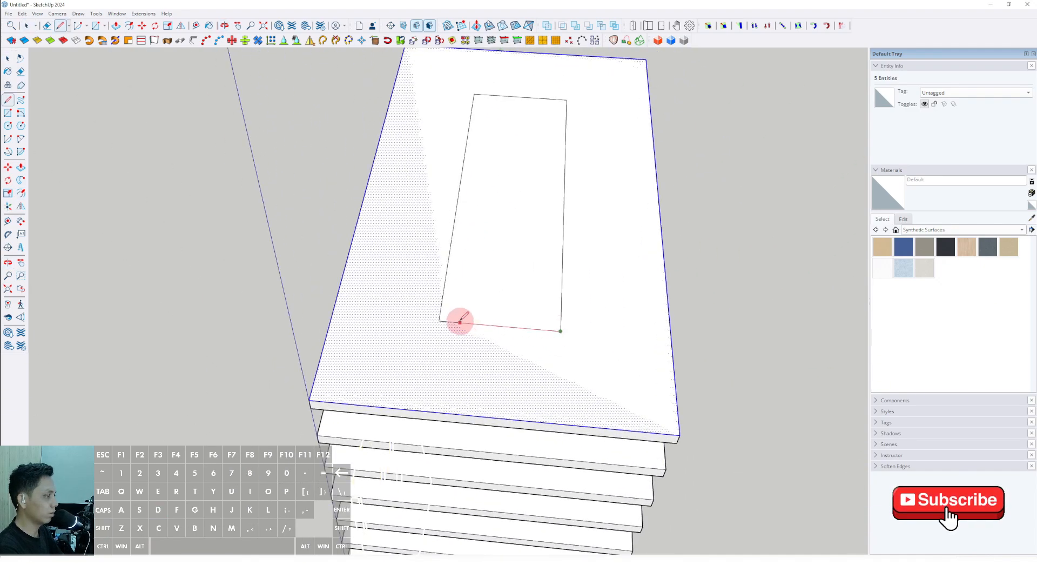
{"action": "left_click", "coordinate": [437, 319]}
Erase the ring-shaped face surrounding the core rectangle on the top slab
{"action": "middle_click_drag", "start_coordinate": [477, 296], "coordinate": [442, 238]}
{"action": "left_click", "coordinate": [652, 234]}
{"action": "scroll", "coordinate": [648, 250], "scroll_direction": "up", "scroll_amount": 2}
{"action": "middle_click_drag", "start_coordinate": [649, 257], "coordinate": [586, 247]}
{"action": "scroll", "coordinate": [587, 245], "scroll_direction": "up", "scroll_amount": 2}
{"action": "right_click", "coordinate": [596, 236]}
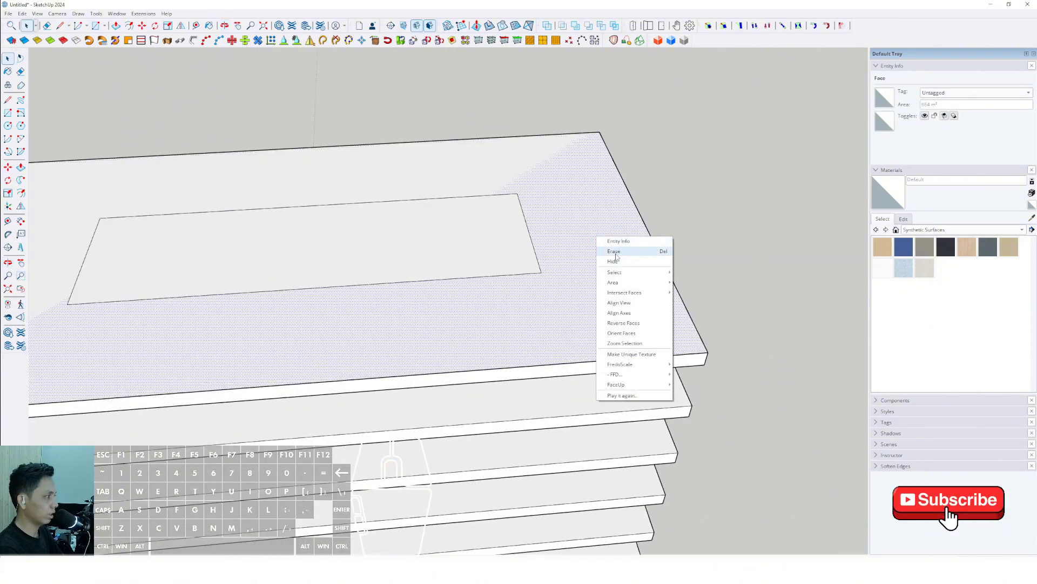
{"action": "left_click", "coordinate": [615, 252]}
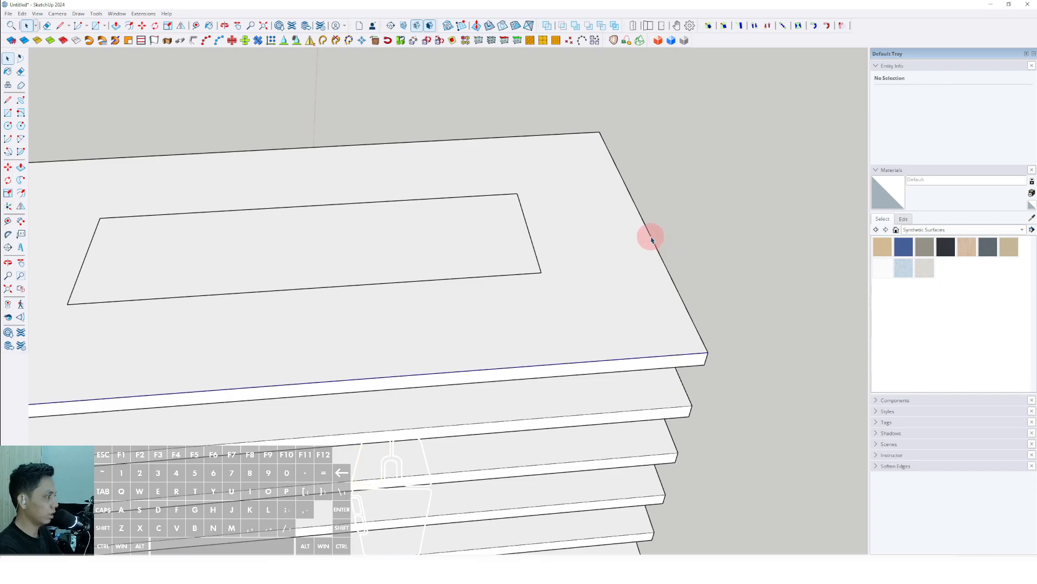
Erase the four outer boundary edges of the rectangle drawn on the top slab, keeping the inner core outline
{"action": "scroll", "coordinate": [650, 236], "scroll_direction": "down", "scroll_amount": 3}
{"action": "middle_click_drag", "start_coordinate": [509, 294], "coordinate": [656, 220]}
{"action": "scroll", "coordinate": [655, 219], "scroll_direction": "up", "scroll_amount": 3}
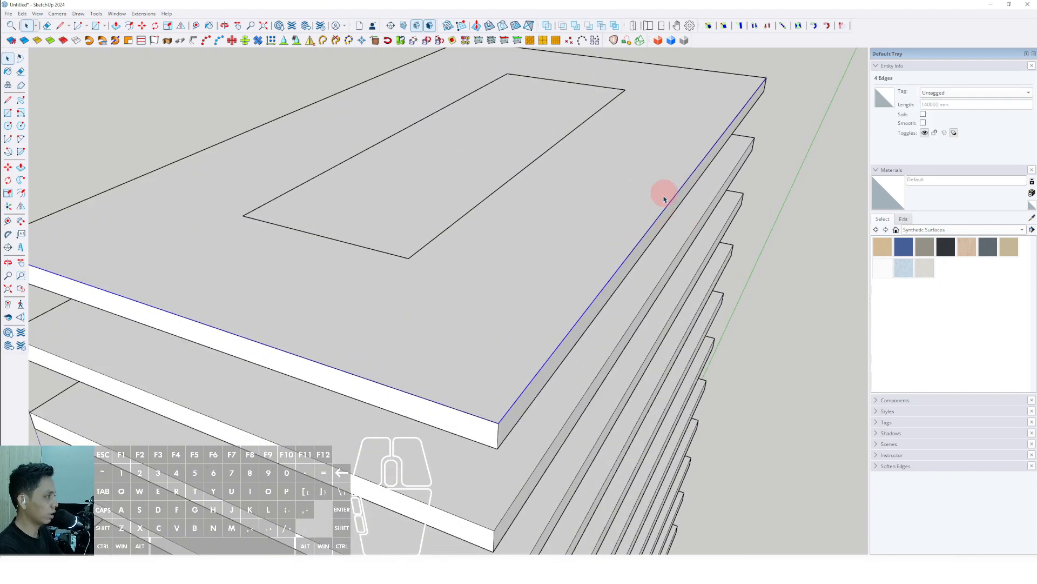
{"action": "mouse_move", "coordinate": [621, 304]}
{"action": "middle_mouse_down"}
{"action": "mouse_move", "coordinate": [636, 273]}
{"action": "mouse_move", "coordinate": [655, 276]}
{"action": "mouse_move", "coordinate": [436, 234]}
{"action": "mouse_move", "coordinate": [449, 237]}
{"action": "mouse_move", "coordinate": [416, 218]}
{"action": "middle_mouse_up"}
{"action": "right_click", "coordinate": [637, 266]}
Push/Pull the central core face on the top slab down through all floors to the tower's base
{"action": "left_click", "coordinate": [412, 248]}
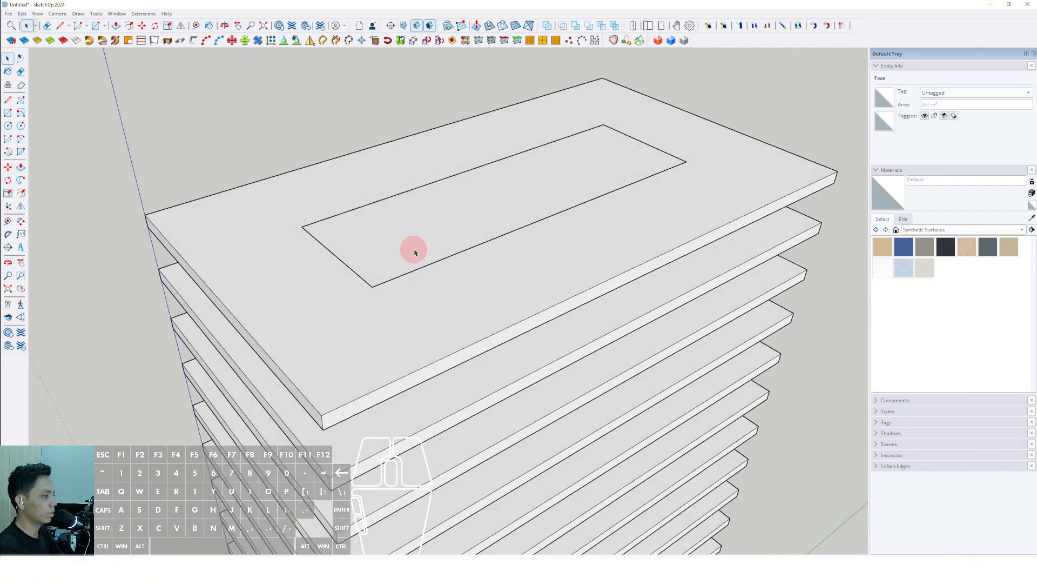
{"action": "scroll", "coordinate": [406, 239], "scroll_direction": "down", "scroll_amount": 2}
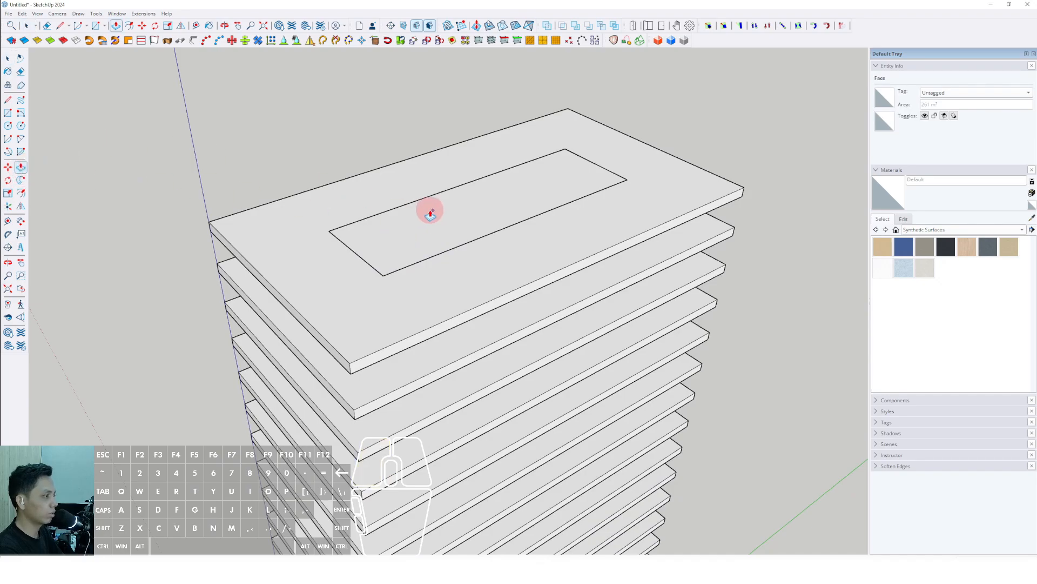
{"action": "scroll", "coordinate": [476, 238], "scroll_direction": "down", "scroll_amount": 5}
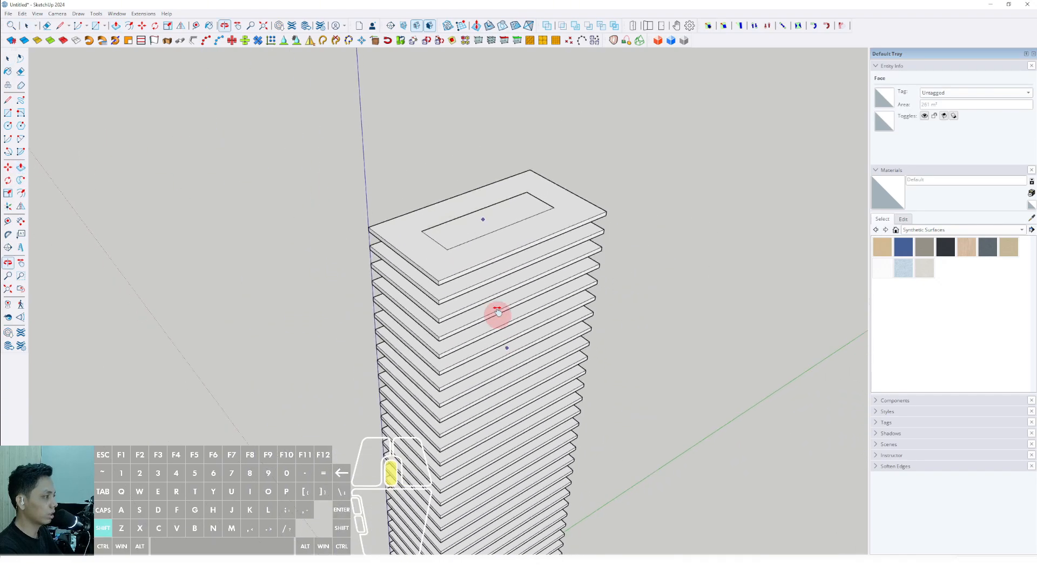
{"action": "middle_click_drag", "start_coordinate": [495, 313], "coordinate": [498, 361]}
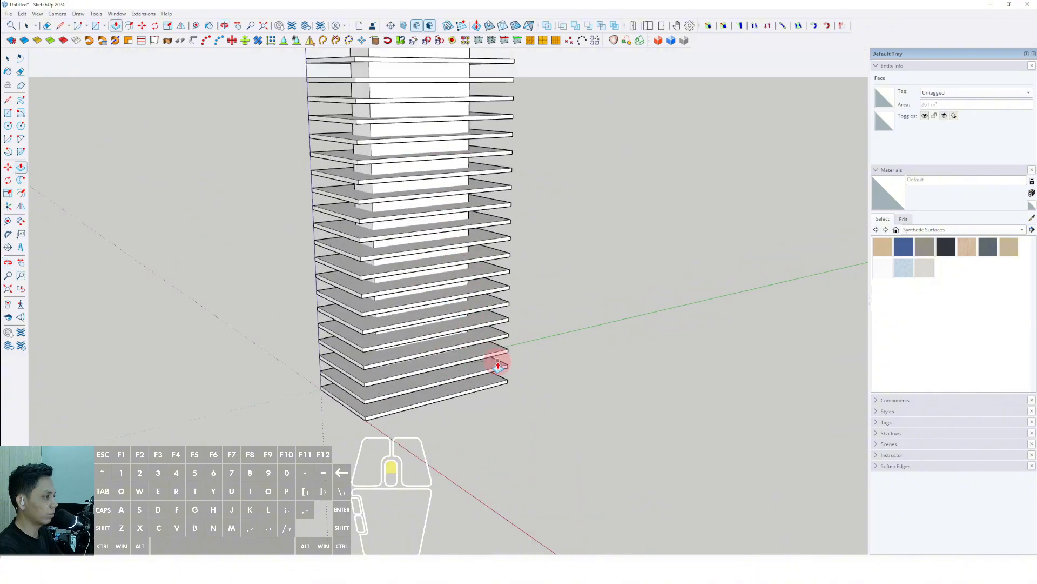
Select all connected geometry of the extruded core and make it a group
{"action": "scroll", "coordinate": [509, 394], "scroll_direction": "up", "scroll_amount": 3}
{"action": "scroll", "coordinate": [413, 301], "scroll_direction": "down", "scroll_amount": 2}
{"action": "middle_click_drag", "start_coordinate": [412, 301], "coordinate": [388, 260]}
{"action": "scroll", "coordinate": [388, 261], "scroll_direction": "up", "scroll_amount": 5}
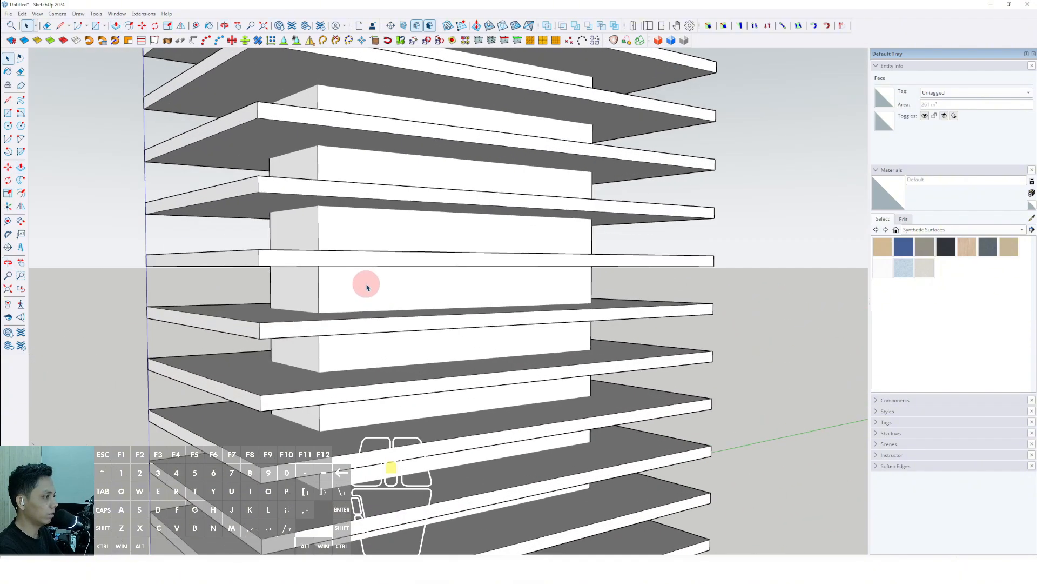
{"action": "triple_click", "coordinate": [366, 284]}
{"action": "right_click", "coordinate": [367, 284]}
{"action": "left_click", "coordinate": [394, 362]}
Open the core group and Push/Pull its top face upward so the core rises above the roof slab
{"action": "scroll", "coordinate": [409, 357], "scroll_direction": "down", "scroll_amount": 8}
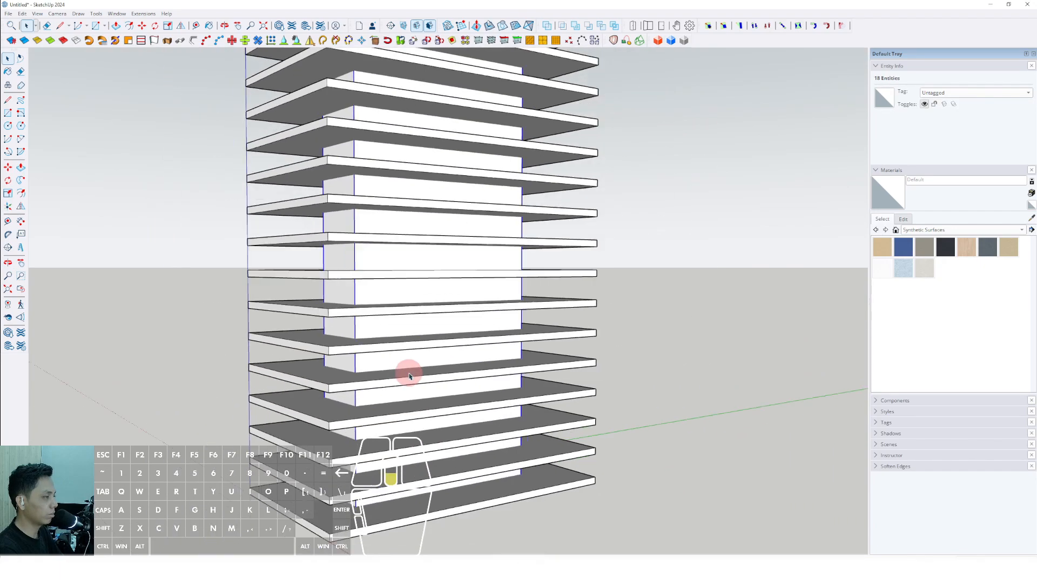
{"action": "middle_click_drag", "start_coordinate": [425, 281], "coordinate": [367, 352], "text": "shift"}
{"action": "scroll", "coordinate": [396, 313], "scroll_direction": "up", "scroll_amount": 5}
{"action": "scroll", "coordinate": [358, 315], "scroll_direction": "up", "scroll_amount": 2}
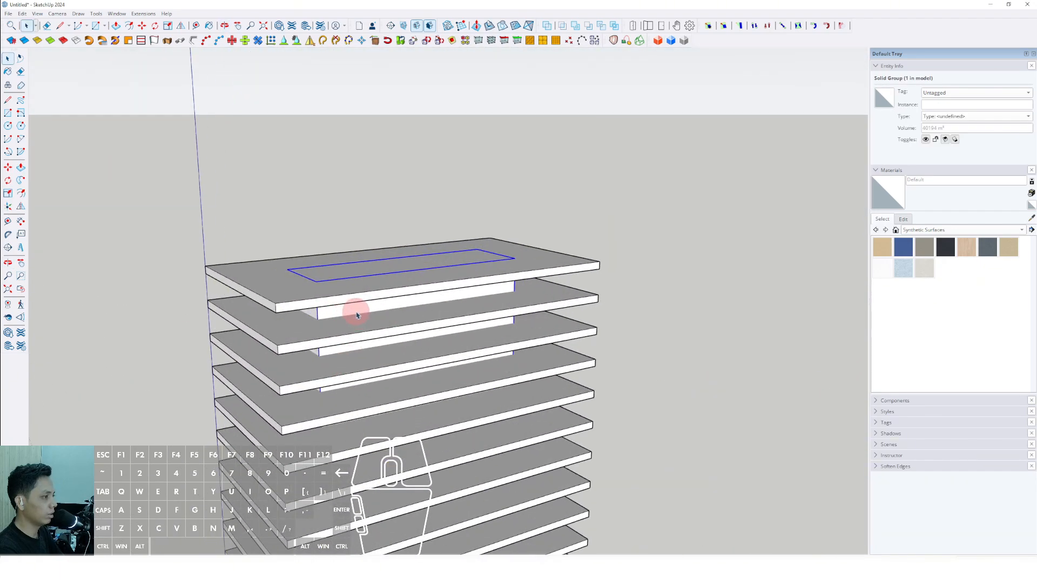
{"action": "double_click", "coordinate": [358, 307]}
{"action": "triple_click", "coordinate": [358, 307]}
{"action": "scroll", "coordinate": [357, 311], "scroll_direction": "up", "scroll_amount": 2}
{"action": "middle_click_drag", "start_coordinate": [359, 313], "coordinate": [345, 280]}
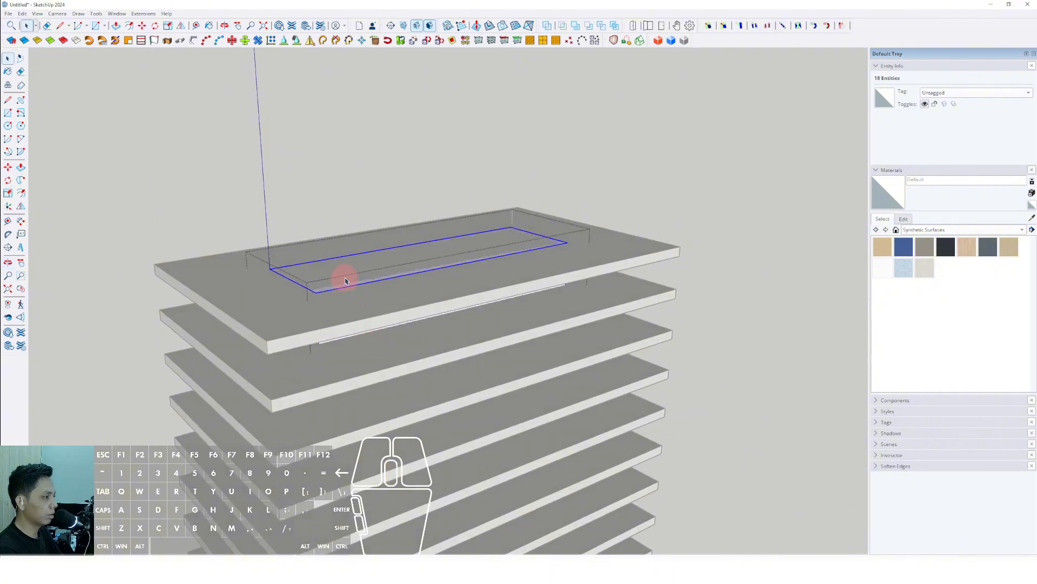
{"action": "left_click", "coordinate": [20, 167]}
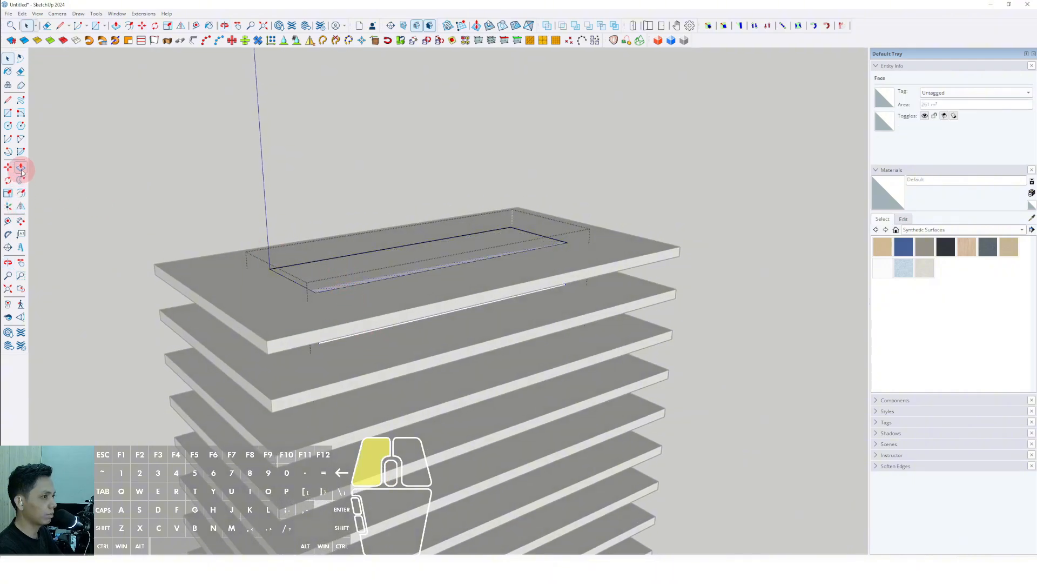
{"action": "left_click", "coordinate": [391, 260]}
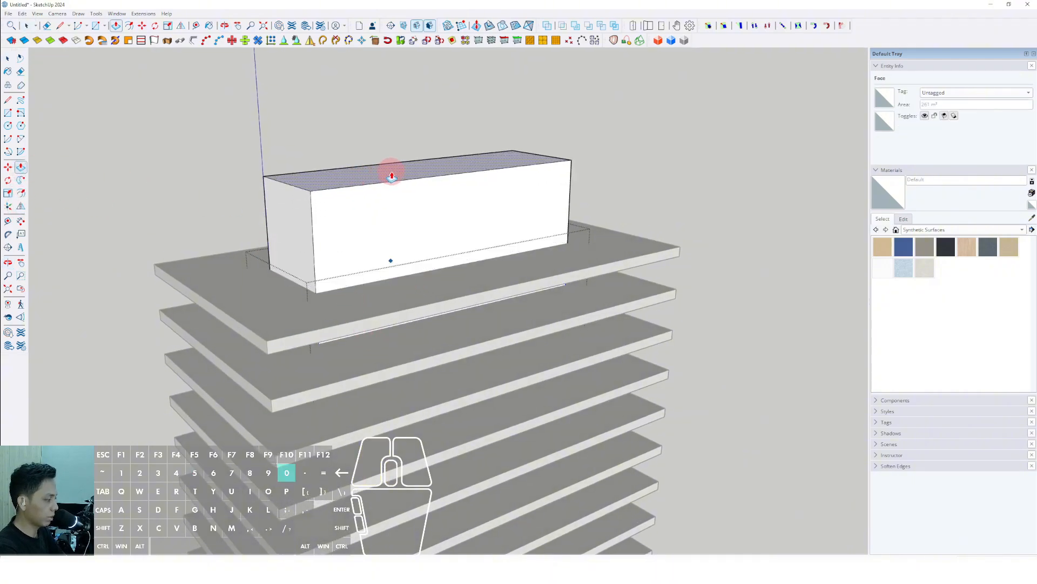
{"action": "left_click", "coordinate": [393, 177]}
Turn off Profiles and Dashes in the edge settings of the Architectural Design Style
{"action": "scroll", "coordinate": [465, 200], "scroll_direction": "down", "scroll_amount": 3}
{"action": "middle_click_drag", "start_coordinate": [541, 225], "coordinate": [475, 213]}
{"action": "scroll", "coordinate": [505, 329], "scroll_direction": "down", "scroll_amount": 3}
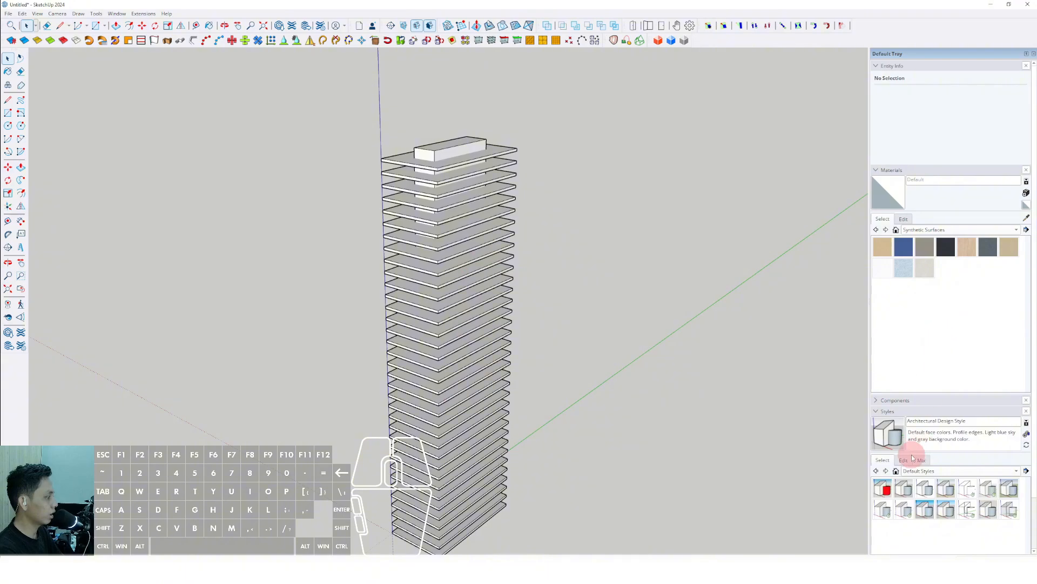
{"action": "left_click", "coordinate": [904, 460]}
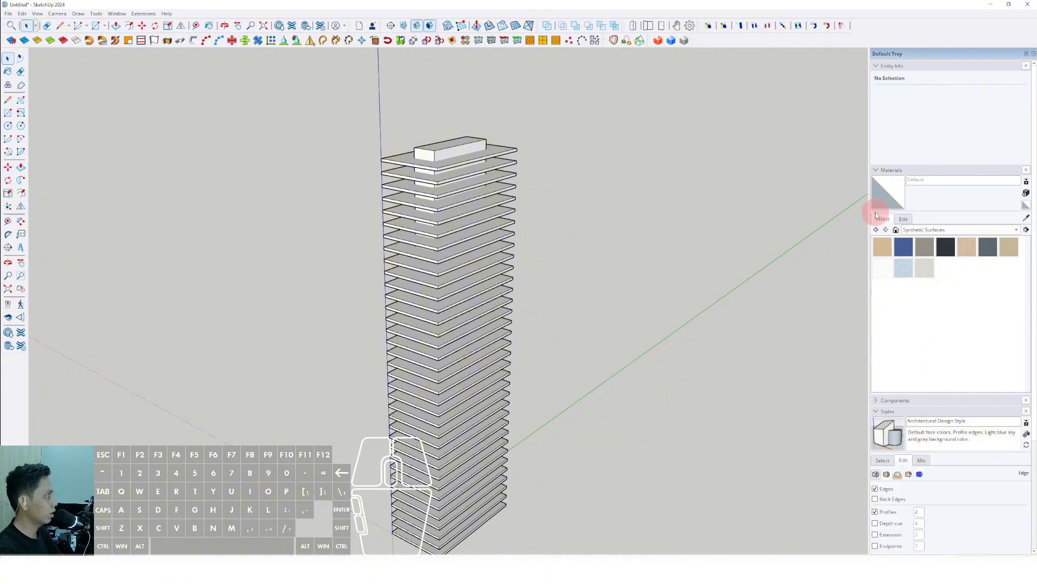
{"action": "left_click", "coordinate": [877, 172]}
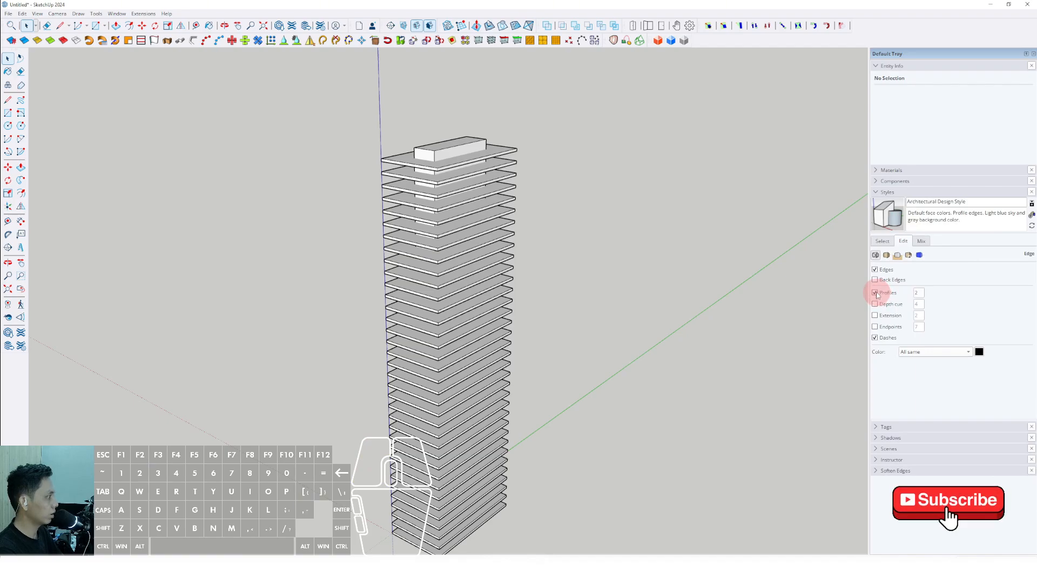
{"action": "left_click", "coordinate": [875, 337]}
{"action": "scroll", "coordinate": [410, 231], "scroll_direction": "up", "scroll_amount": 5}
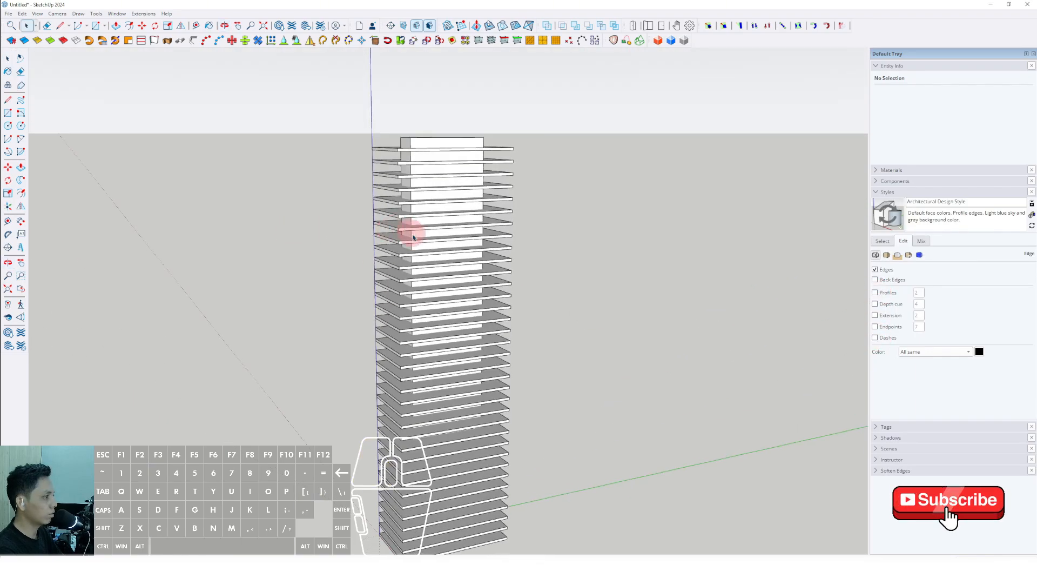
{"action": "scroll", "coordinate": [469, 295], "scroll_direction": "down", "scroll_amount": 10}
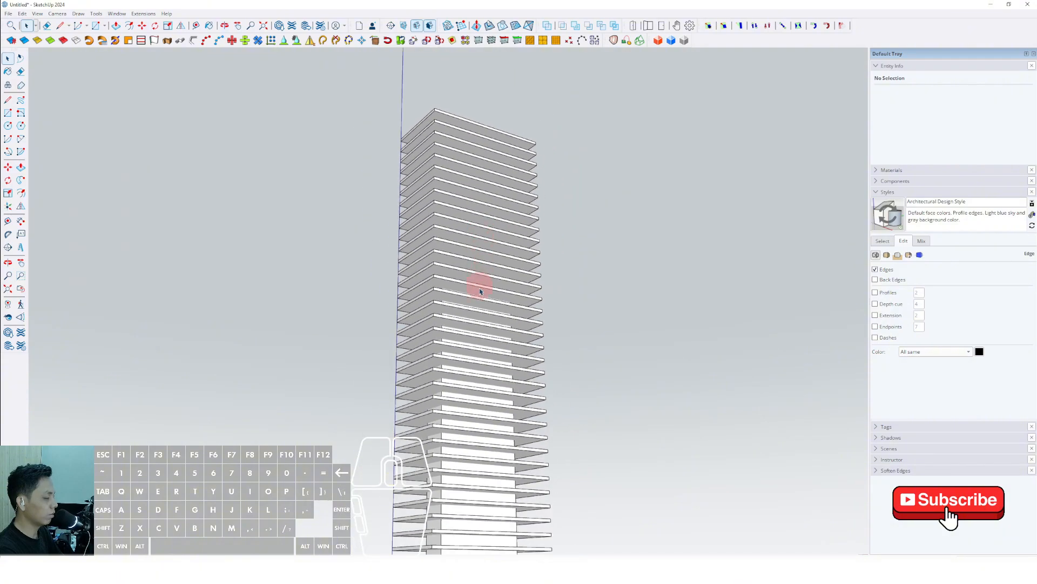
{"action": "middle_click_drag", "start_coordinate": [475, 289], "coordinate": [453, 209]}
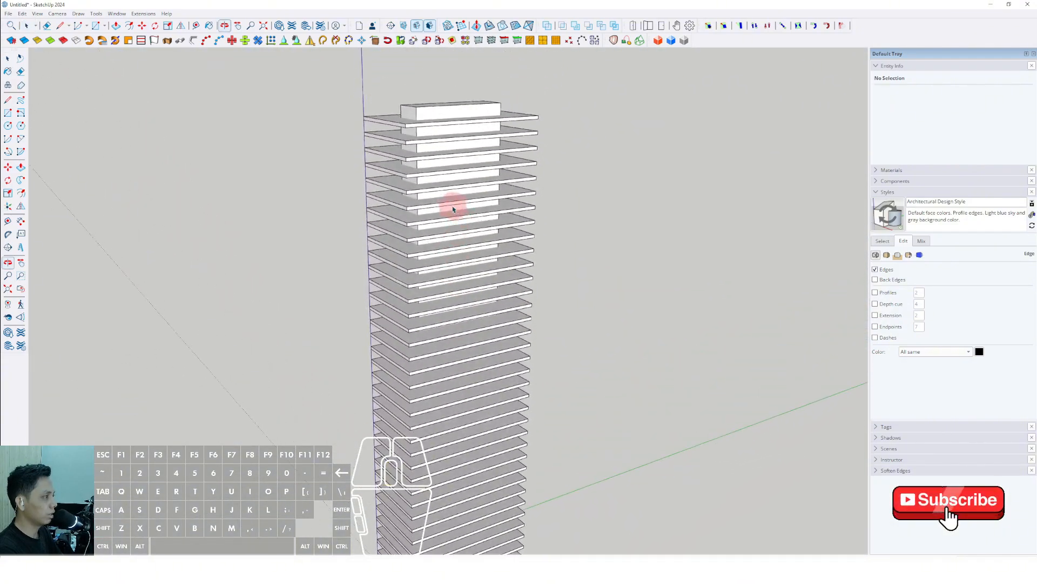
{"action": "middle_click_drag", "start_coordinate": [470, 422], "coordinate": [500, 373]}
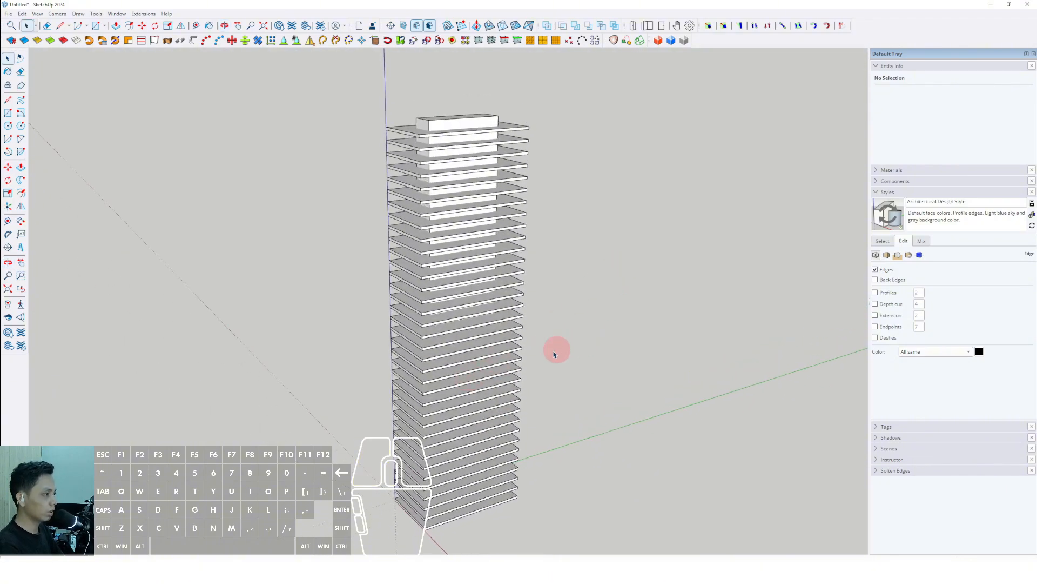
{"action": "middle_click_drag", "start_coordinate": [554, 352], "coordinate": [419, 333]}
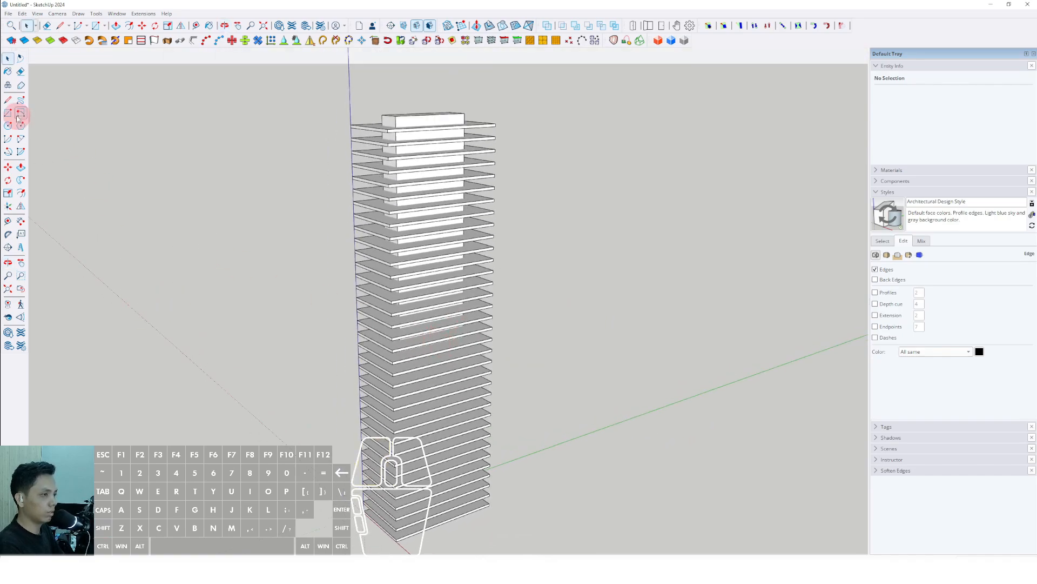
{"action": "scroll", "coordinate": [498, 328], "scroll_direction": "up", "scroll_amount": 8}
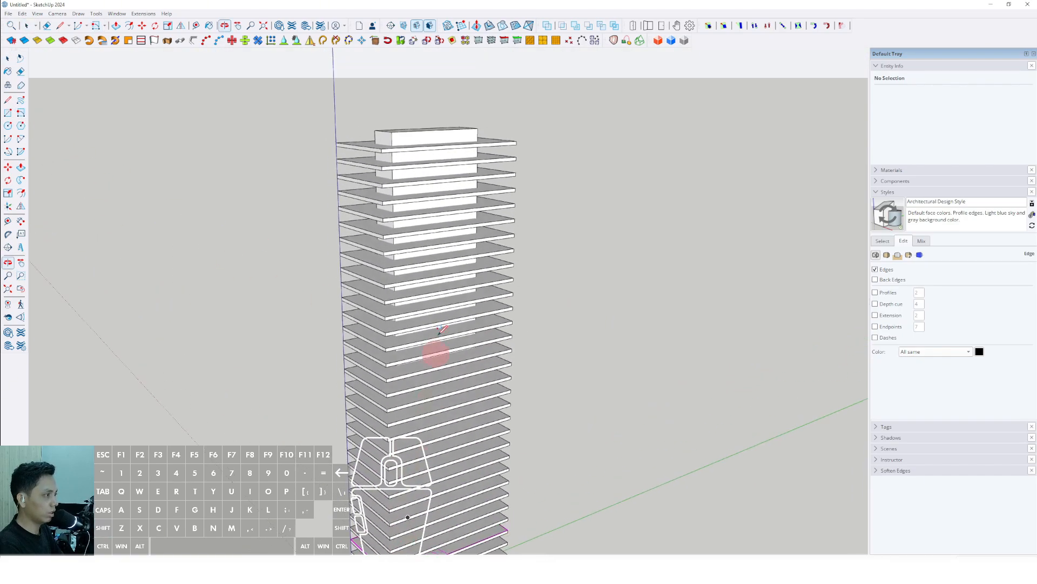
{"action": "scroll", "coordinate": [370, 202], "scroll_direction": "up", "scroll_amount": 3}
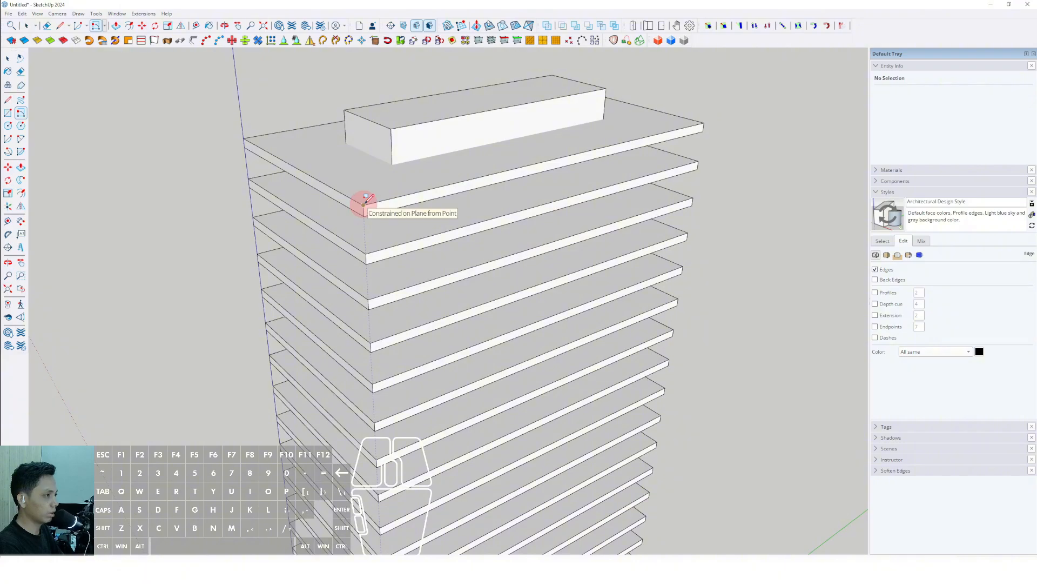
{"action": "scroll", "coordinate": [429, 233], "scroll_direction": "down", "scroll_amount": 6}
{"action": "scroll", "coordinate": [416, 340], "scroll_direction": "up", "scroll_amount": 5}
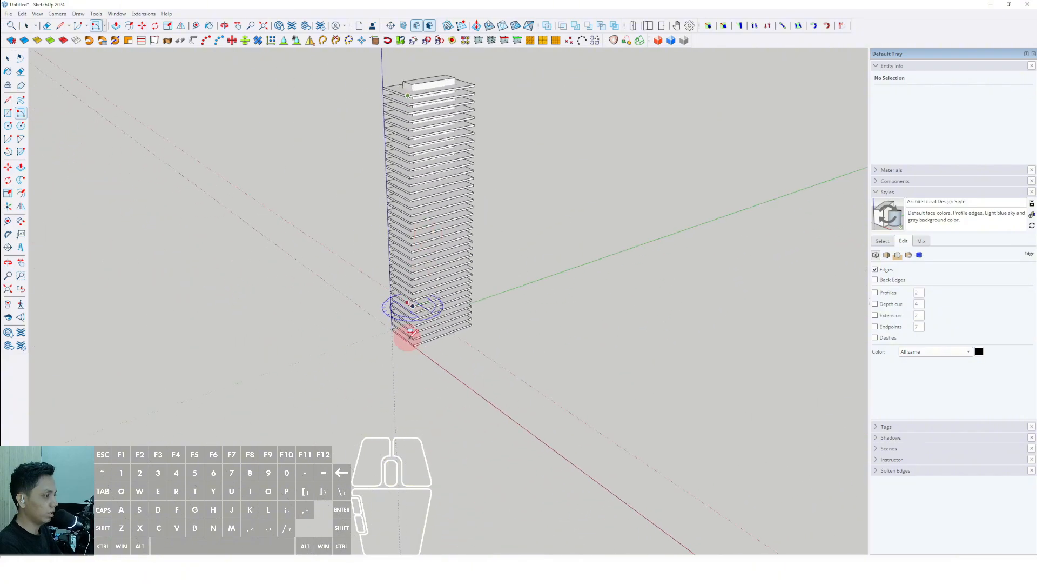
{"action": "scroll", "coordinate": [415, 346], "scroll_direction": "up", "scroll_amount": 2}
{"action": "key", "text": "space"}
Draw a narrow vertical rotated rectangle at the tower's front corner, from the top slab's corner down to the bottom slab
{"action": "scroll", "coordinate": [442, 213], "scroll_direction": "down", "scroll_amount": 6}
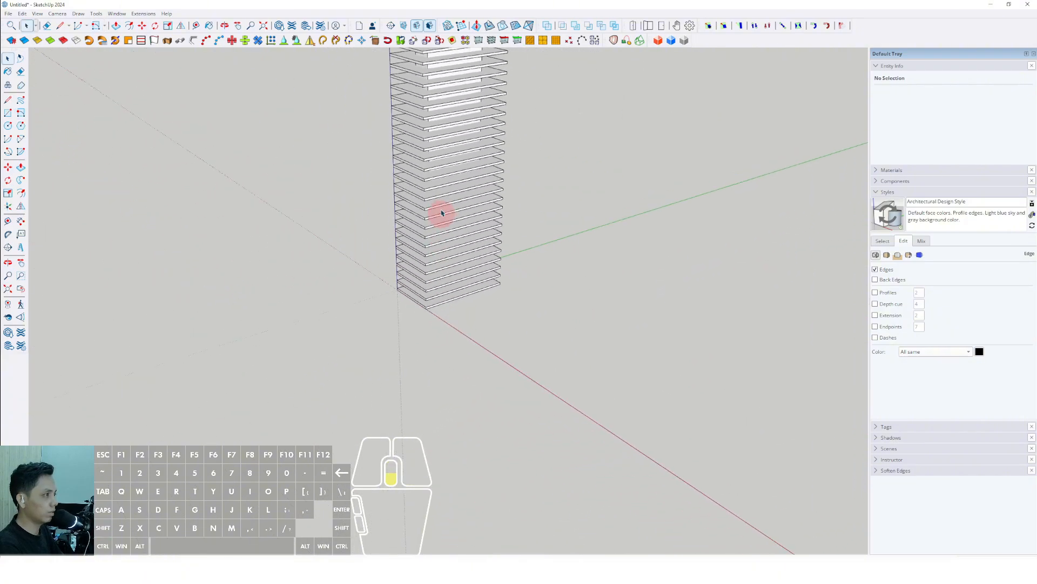
{"action": "middle_click_drag", "start_coordinate": [451, 64], "coordinate": [402, 276], "text": "shift"}
{"action": "scroll", "coordinate": [402, 276], "scroll_direction": "up", "scroll_amount": 2}
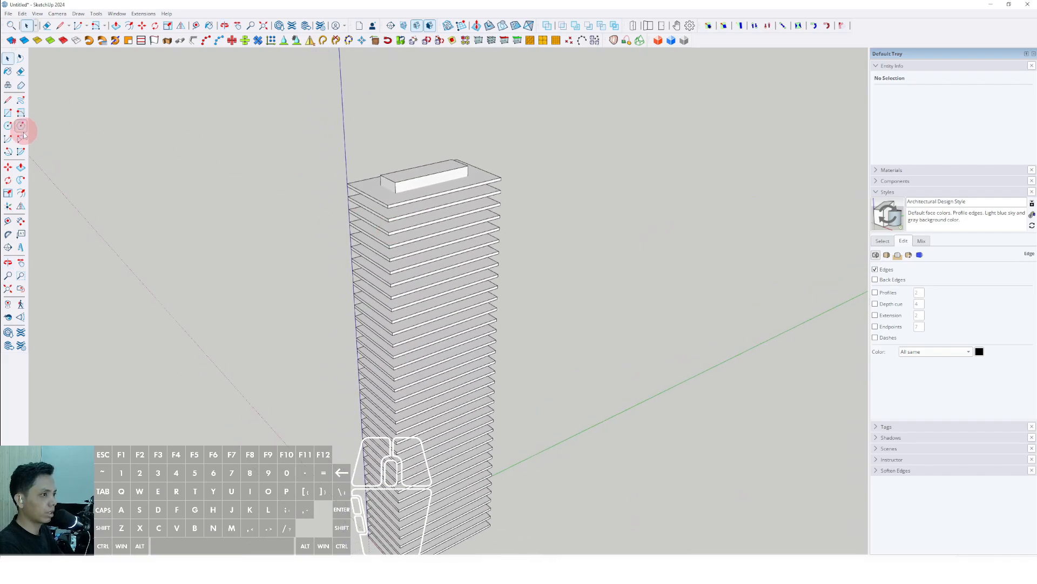
{"action": "left_click", "coordinate": [21, 112]}
{"action": "scroll", "coordinate": [366, 204], "scroll_direction": "up", "scroll_amount": 3}
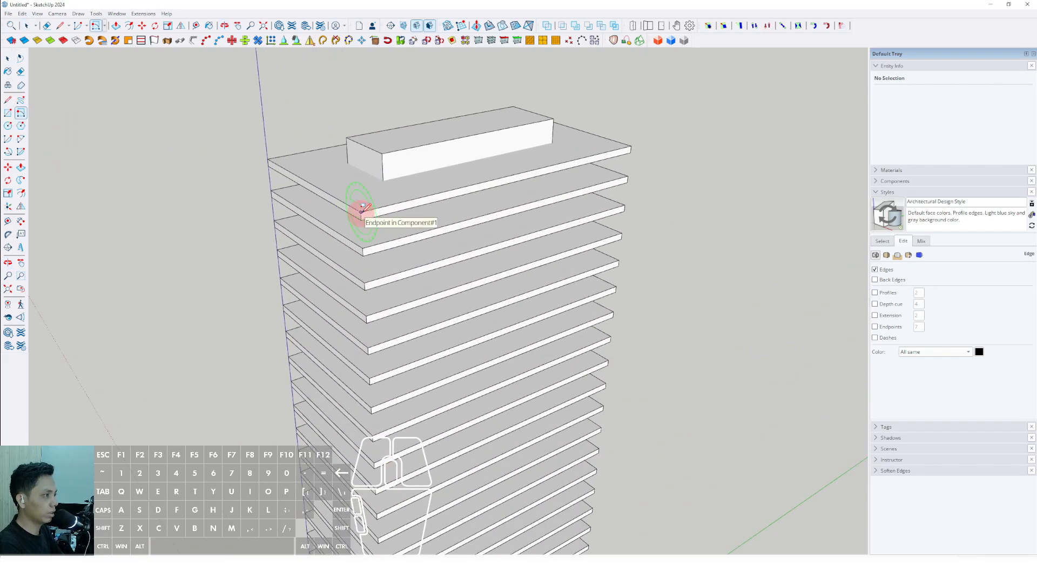
{"action": "scroll", "coordinate": [361, 212], "scroll_direction": "down", "scroll_amount": 4}
{"action": "scroll", "coordinate": [387, 296], "scroll_direction": "up", "scroll_amount": 3}
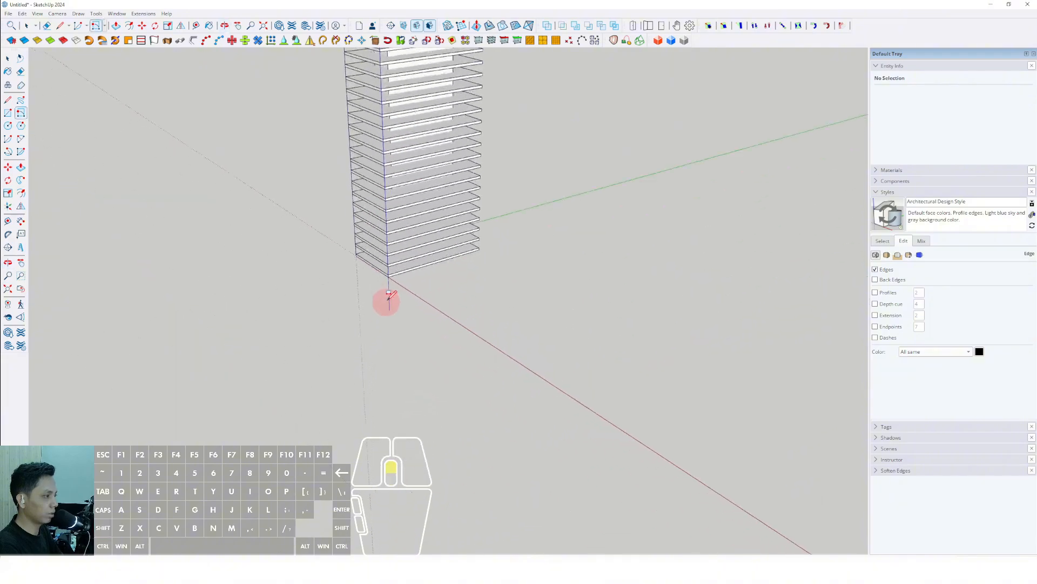
{"action": "scroll", "coordinate": [387, 272], "scroll_direction": "up", "scroll_amount": 3}
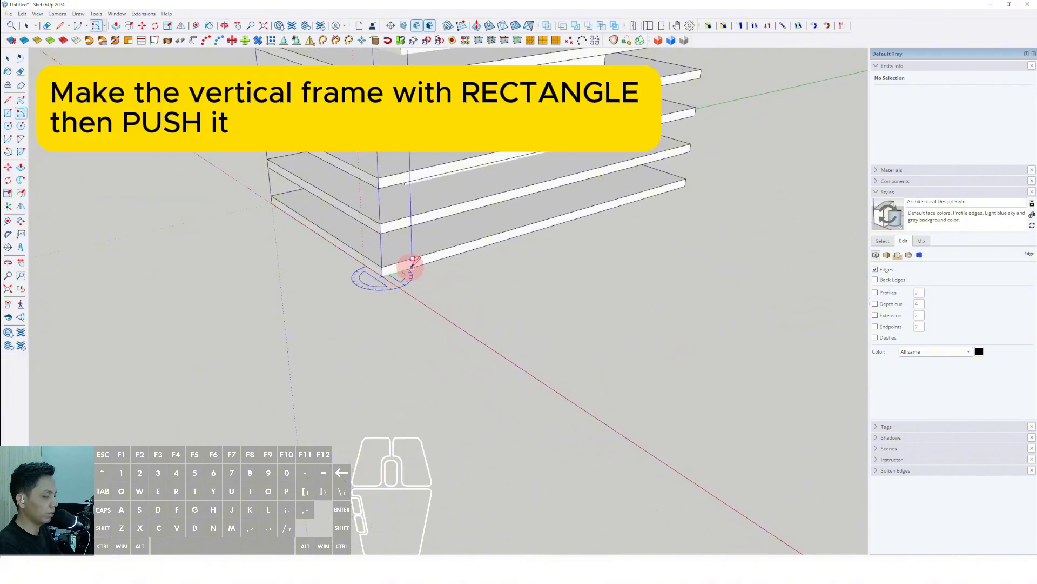
{"action": "scroll", "coordinate": [410, 263], "scroll_direction": "up", "scroll_amount": 2}
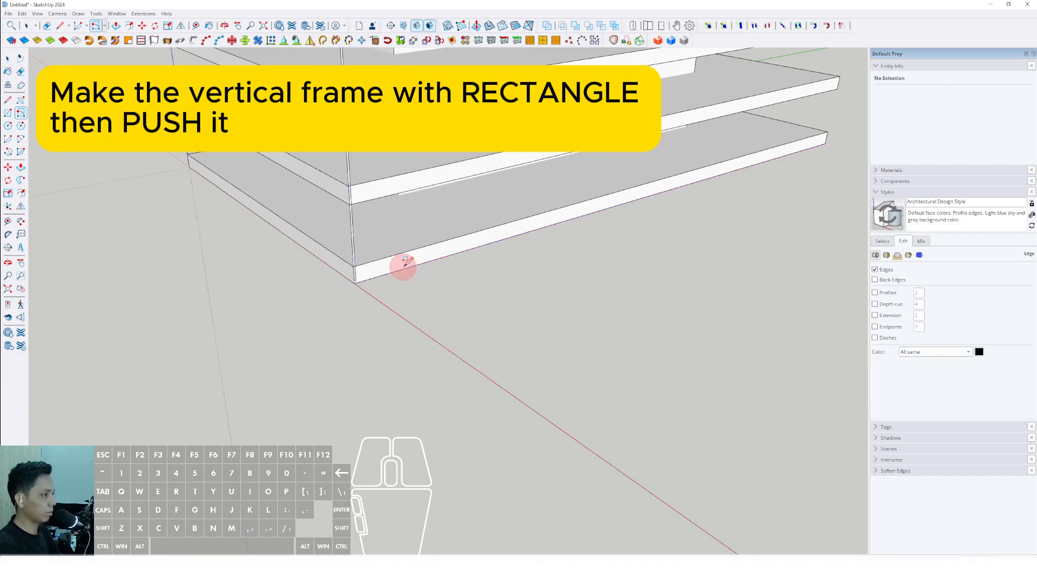
Move the strip's inner long edge away from the corner to widen the strip to about 30.8 m² in area
{"action": "key", "text": "space"}
{"action": "scroll", "coordinate": [347, 257], "scroll_direction": "up", "scroll_amount": 6}
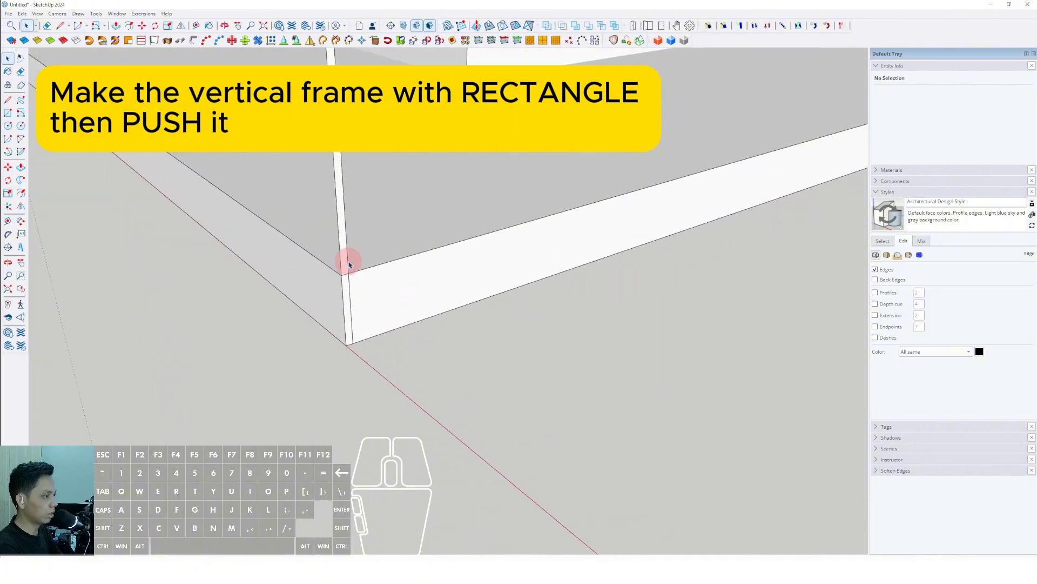
{"action": "scroll", "coordinate": [354, 281], "scroll_direction": "up", "scroll_amount": 3}
{"action": "left_click", "coordinate": [361, 314]}
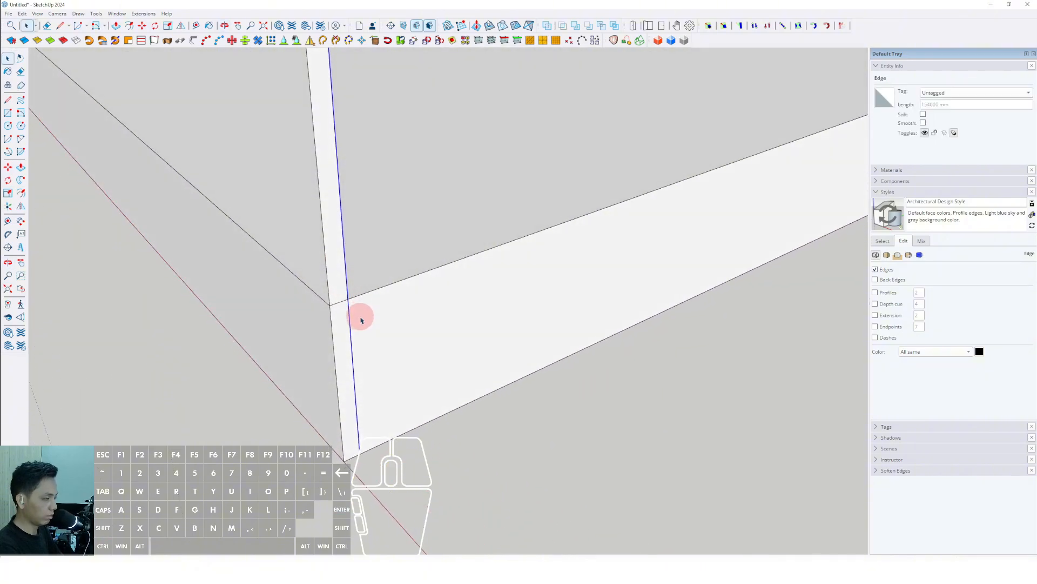
{"action": "scroll", "coordinate": [361, 311], "scroll_direction": "up", "scroll_amount": 1}
{"action": "key", "text": "m"}
{"action": "left_click", "coordinate": [372, 291]}
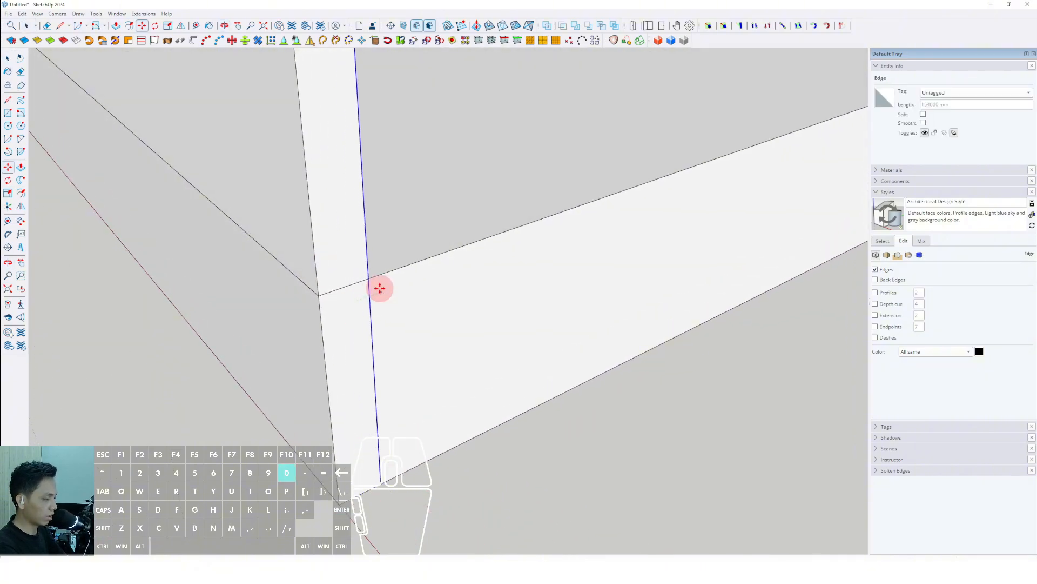
{"action": "key", "text": "space"}
Push/Pull the vertical corner strip outward from the slab edges to form a solid frame
{"action": "mouse_move", "coordinate": [380, 288]}
{"action": "middle_mouse_down"}
{"action": "mouse_move", "coordinate": [367, 292]}
{"action": "mouse_move", "coordinate": [371, 274]}
{"action": "middle_mouse_up"}
{"action": "key", "text": "p"}
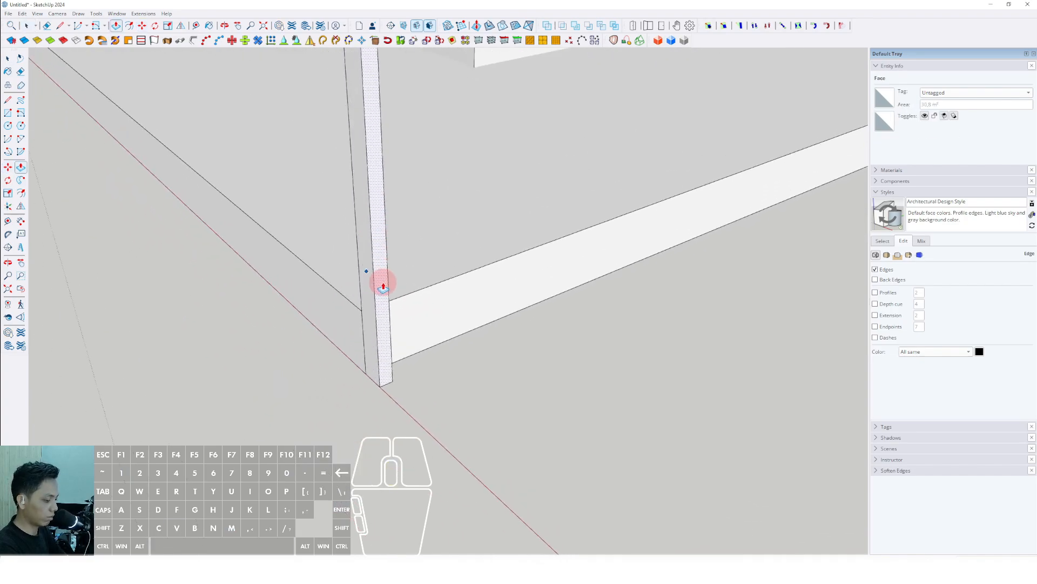
{"action": "key", "text": "Return"}
Select all geometry of the extruded vertical corner frame and make it a group
{"action": "middle_click_drag", "start_coordinate": [388, 312], "coordinate": [399, 397]}
{"action": "scroll", "coordinate": [390, 287], "scroll_direction": "up", "scroll_amount": 3}
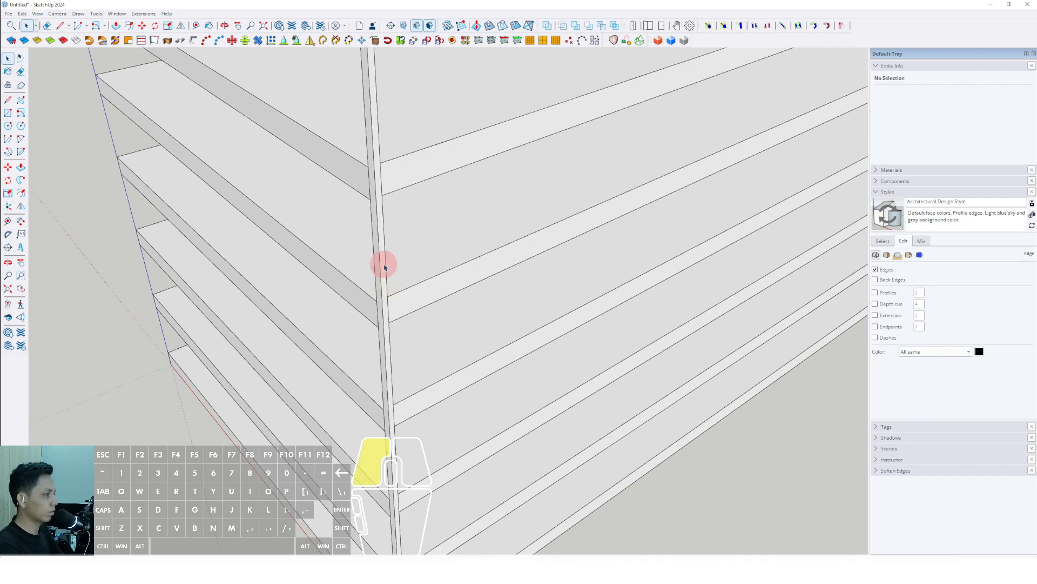
{"action": "left_click", "coordinate": [384, 267]}
{"action": "right_click", "coordinate": [385, 267]}
{"action": "left_click", "coordinate": [404, 340]}
{"action": "scroll", "coordinate": [399, 315], "scroll_direction": "down", "scroll_amount": 8}
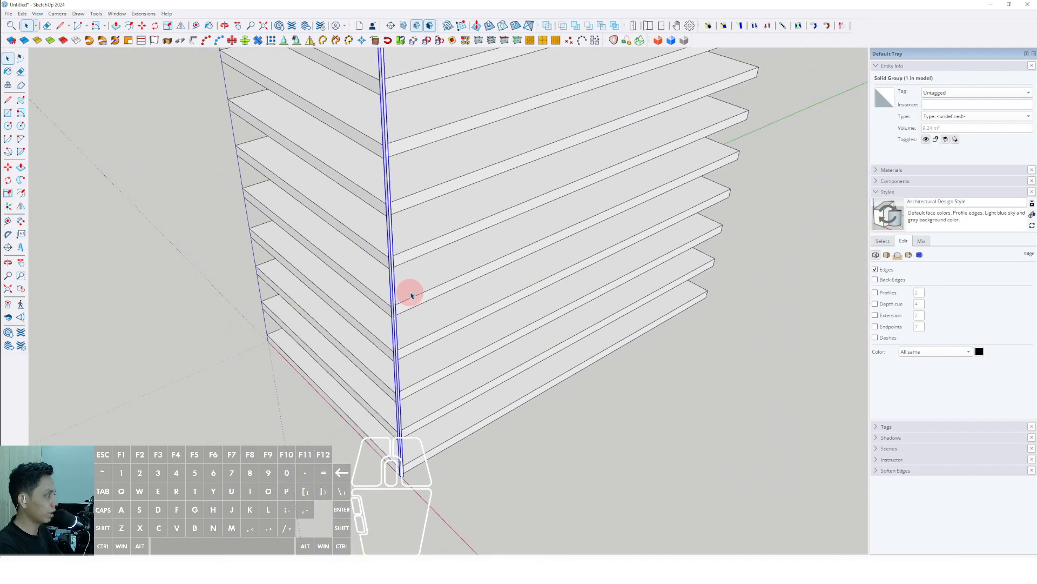
Paint the vertical corner frame group with the Aluminum material from the Metal collection
{"action": "middle_click_drag", "start_coordinate": [421, 230], "coordinate": [448, 324], "text": "shift"}
{"action": "scroll", "coordinate": [452, 266], "scroll_direction": "down", "scroll_amount": 2}
{"action": "scroll", "coordinate": [451, 267], "scroll_direction": "up", "scroll_amount": 5}
{"action": "left_click", "coordinate": [890, 240]}
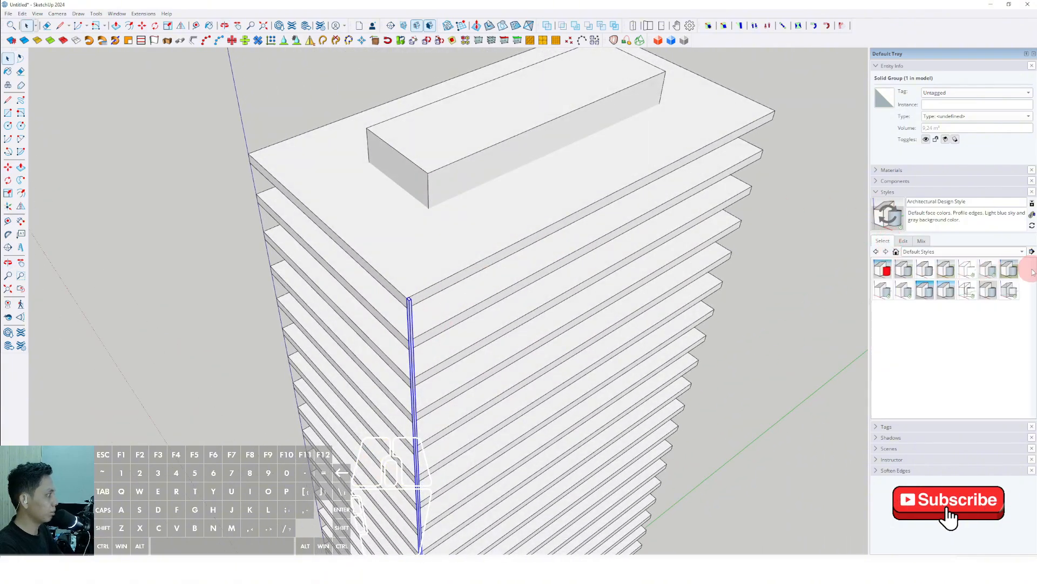
{"action": "left_click", "coordinate": [880, 192]}
{"action": "left_click", "coordinate": [877, 170]}
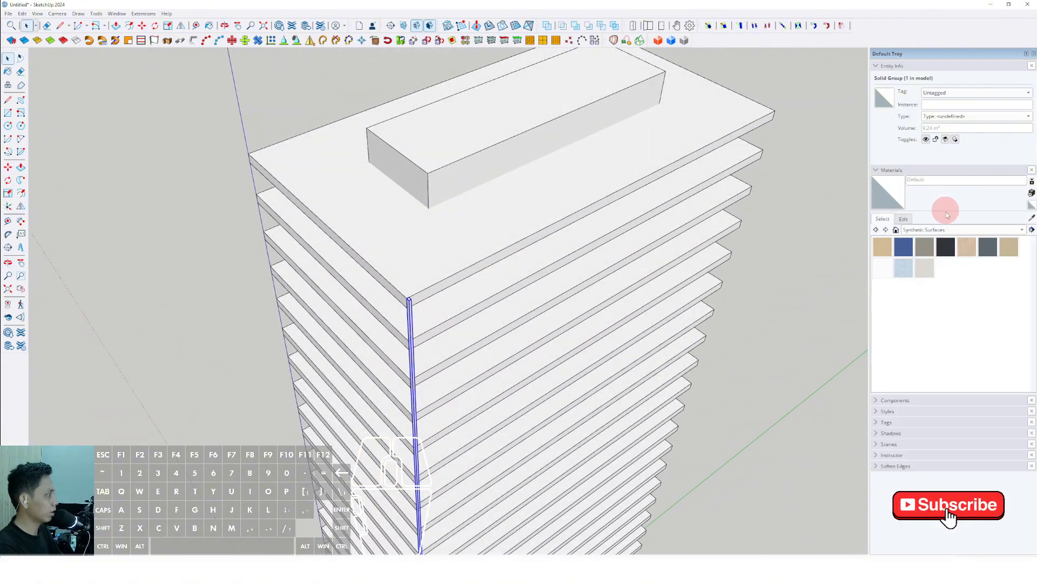
{"action": "left_click", "coordinate": [1023, 231]}
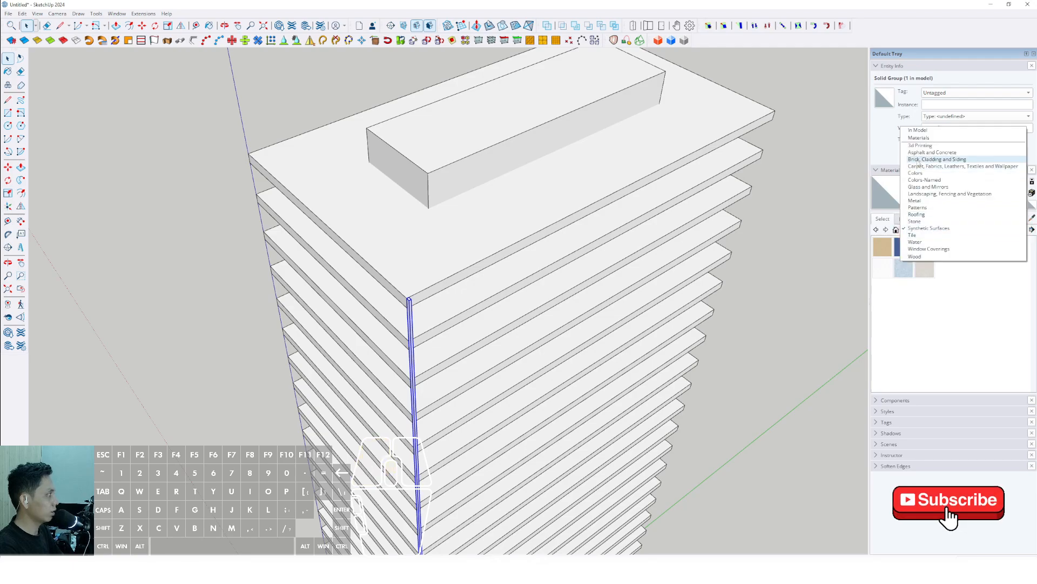
{"action": "left_click", "coordinate": [915, 199]}
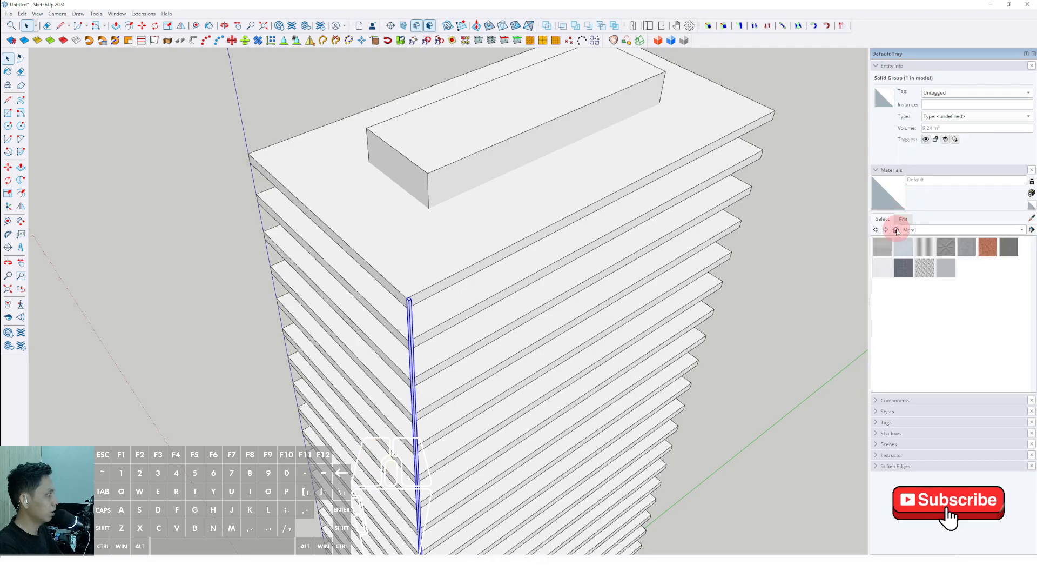
{"action": "scroll", "coordinate": [405, 317], "scroll_direction": "up", "scroll_amount": 3}
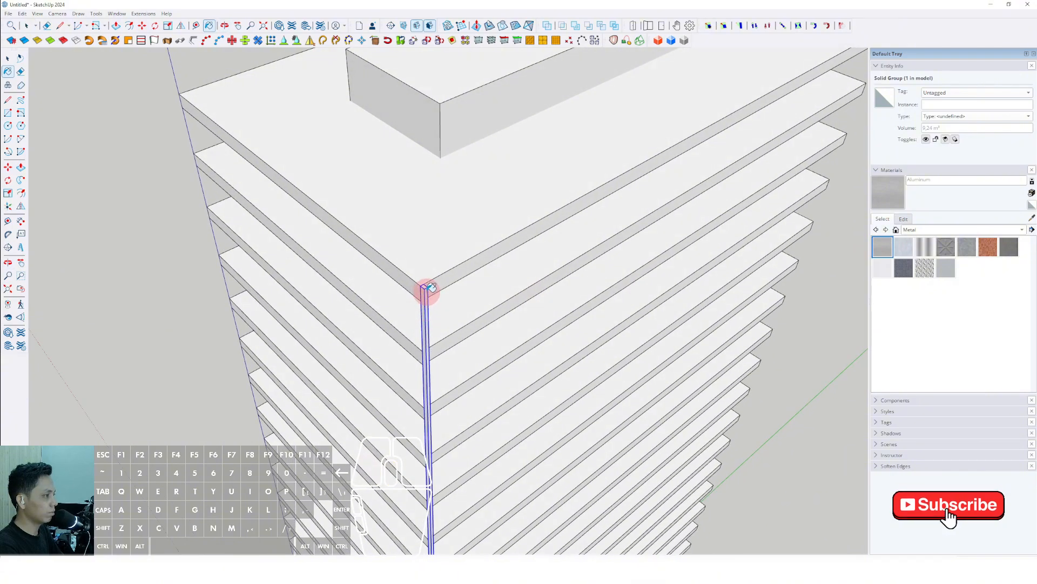
{"action": "scroll", "coordinate": [425, 297], "scroll_direction": "up", "scroll_amount": 3}
{"action": "scroll", "coordinate": [343, 276], "scroll_direction": "down", "scroll_amount": 1}
Convert the aluminum corner frame group into a component
{"action": "right_click", "coordinate": [340, 273]}
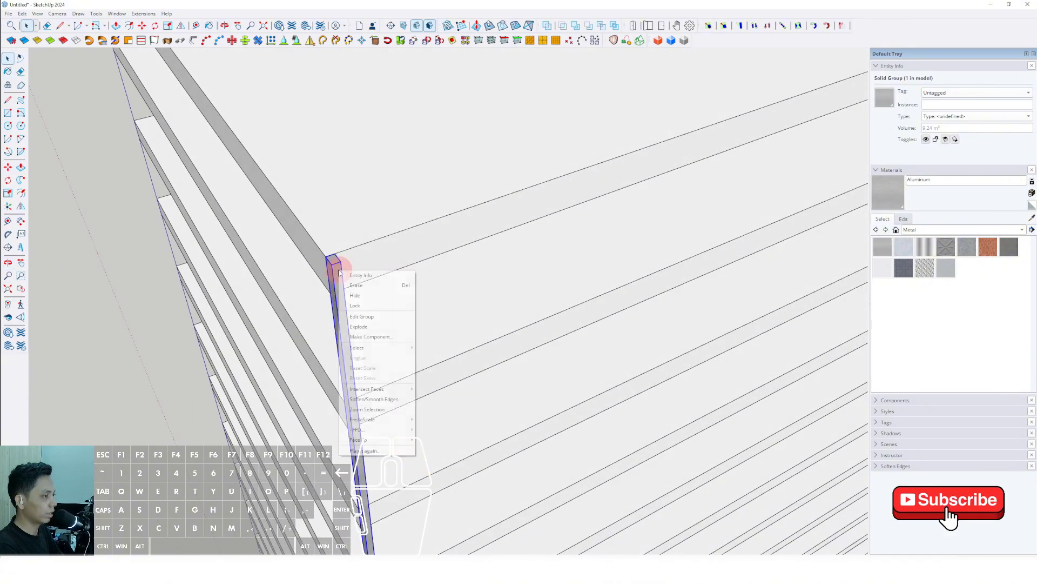
{"action": "left_click", "coordinate": [371, 337]}
{"action": "left_click", "coordinate": [523, 389]}
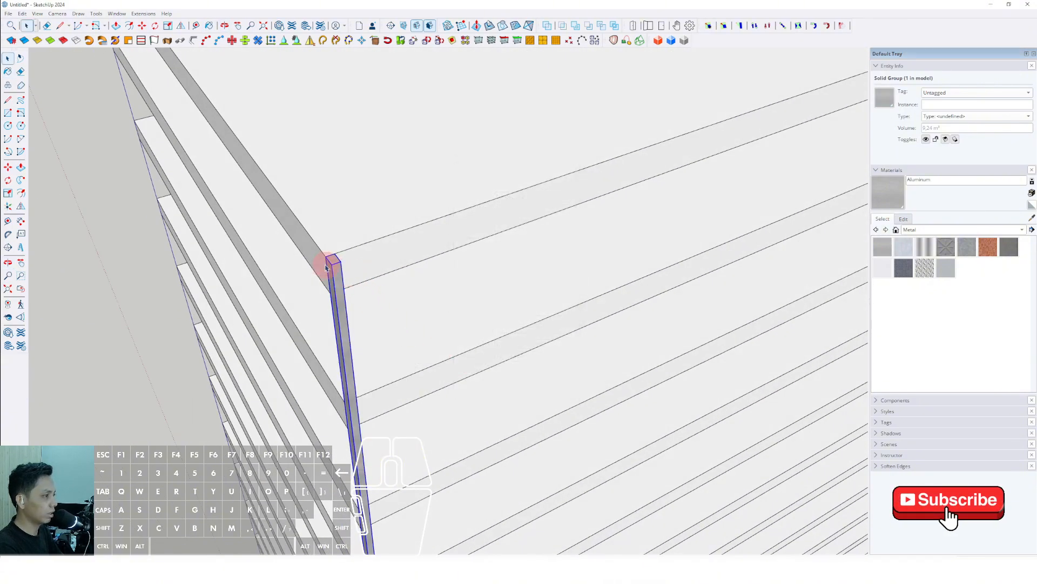
Copy the corner frame to the far end of the long slab edge and divide the span into evenly spaced copies, 21 frames in total
{"action": "scroll", "coordinate": [349, 281], "scroll_direction": "up", "scroll_amount": 3}
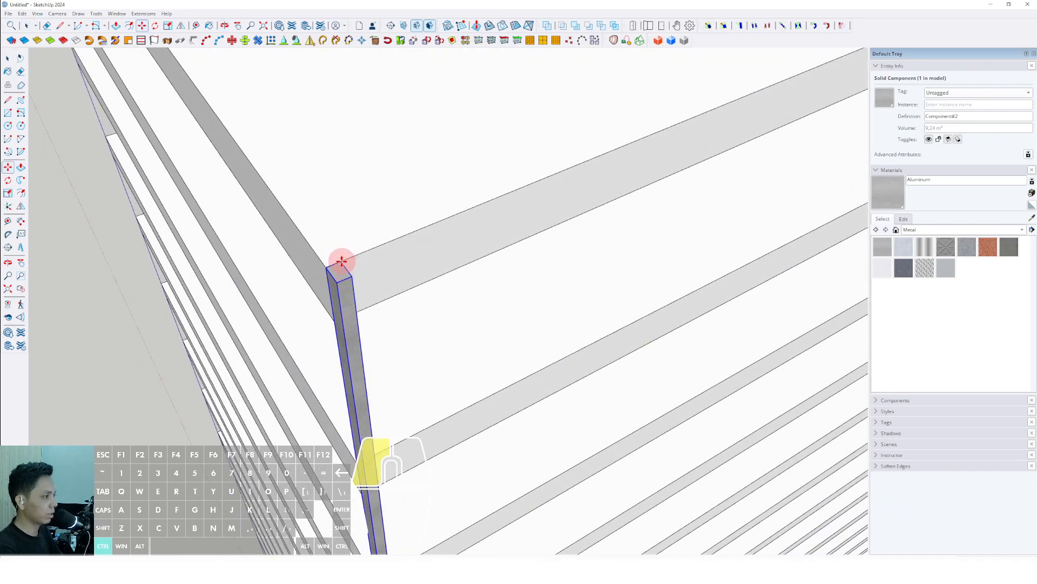
{"action": "left_click", "coordinate": [341, 262], "text": "ctrl"}
{"action": "scroll", "coordinate": [396, 234], "scroll_direction": "down", "scroll_amount": 6, "text": "shift"}
{"action": "middle_click_drag", "start_coordinate": [573, 179], "coordinate": [465, 289], "text": "shift"}
{"action": "middle_click_drag", "start_coordinate": [551, 222], "coordinate": [356, 335], "text": "shift"}
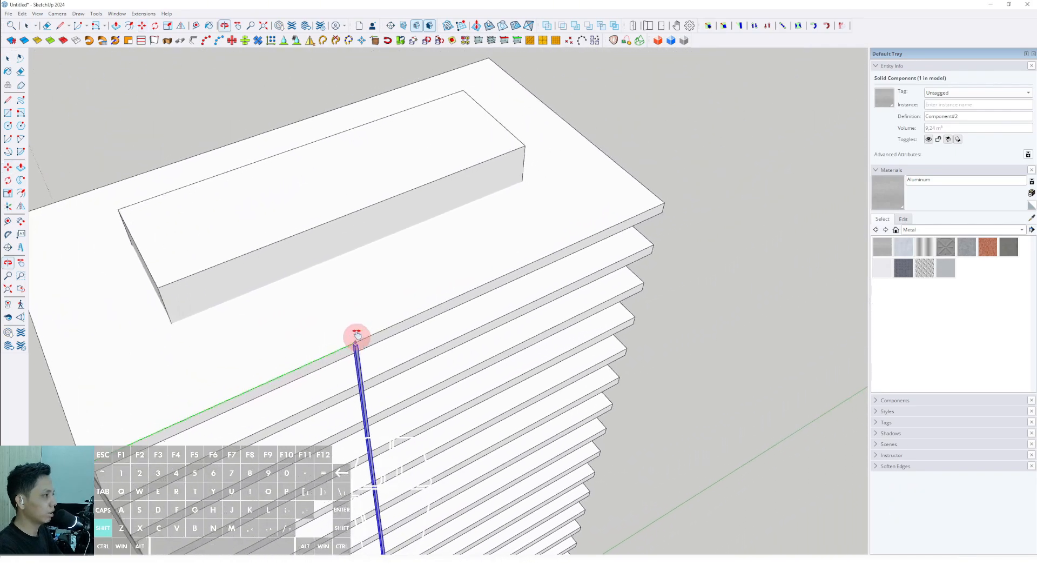
{"action": "scroll", "coordinate": [582, 246], "scroll_direction": "up", "scroll_amount": 1}
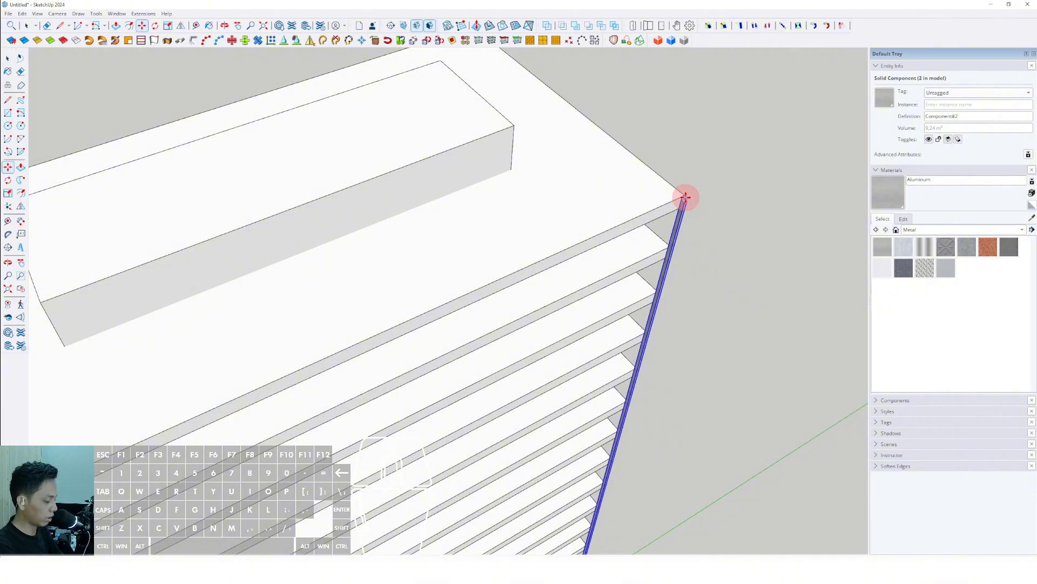
{"action": "scroll", "coordinate": [575, 229], "scroll_direction": "down", "scroll_amount": 3}
{"action": "scroll", "coordinate": [329, 354], "scroll_direction": "up", "scroll_amount": 3}
Measure the spacing between the corner frame and its neighbouring frame using a temporary line
{"action": "middle_click_drag", "start_coordinate": [330, 353], "coordinate": [413, 298], "text": "shift"}
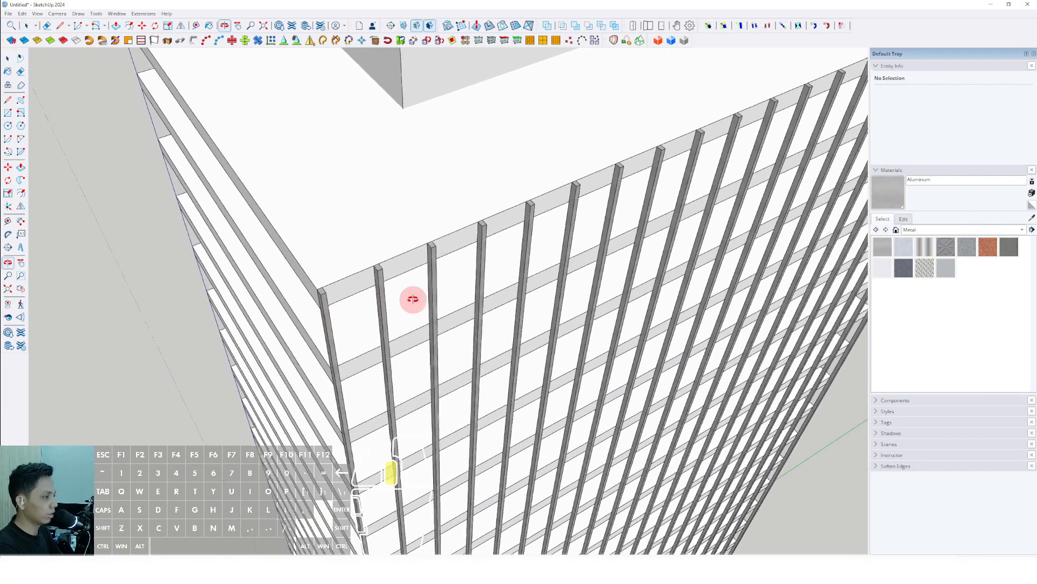
{"action": "scroll", "coordinate": [320, 298], "scroll_direction": "up", "scroll_amount": 4}
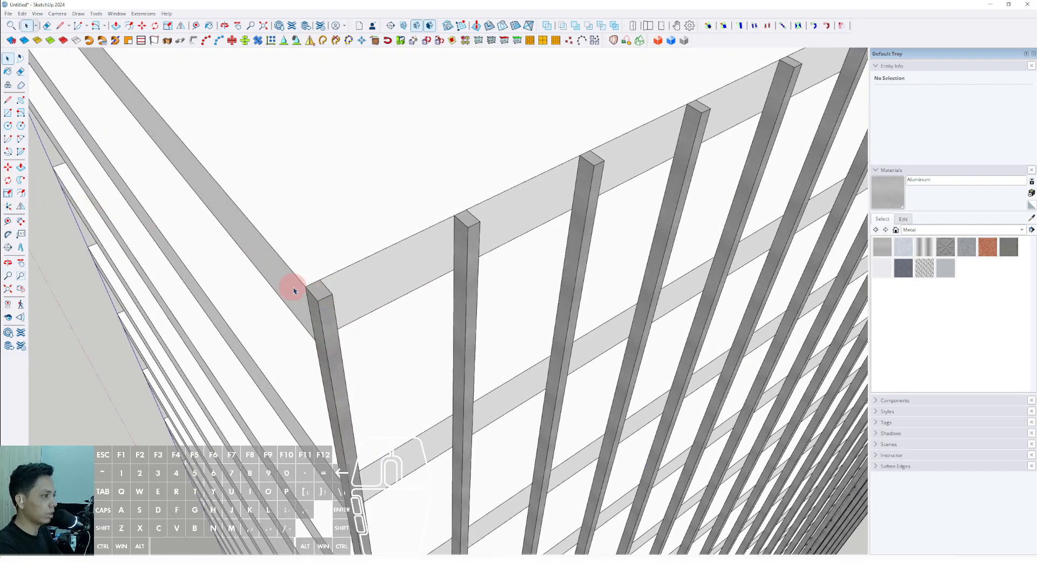
{"action": "scroll", "coordinate": [313, 291], "scroll_direction": "up", "scroll_amount": 1}
{"action": "key", "text": "l"}
{"action": "scroll", "coordinate": [503, 208], "scroll_direction": "up", "scroll_amount": 1}
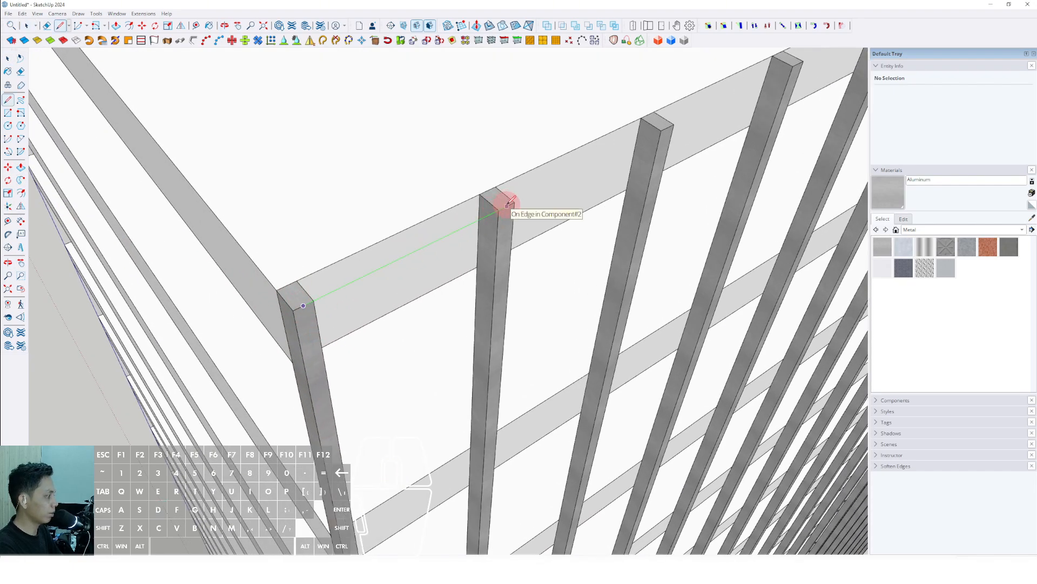
{"action": "scroll", "coordinate": [463, 225], "scroll_direction": "down", "scroll_amount": 9}
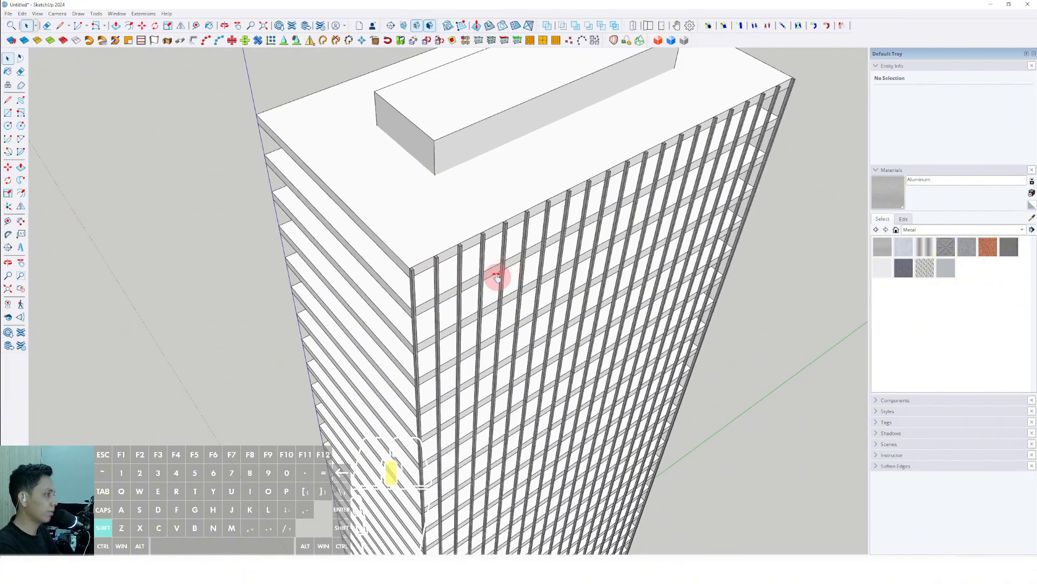
Examine the framed long facade from base to roof and at both end corners
{"action": "middle_click_drag", "start_coordinate": [497, 278], "coordinate": [355, 65]}
{"action": "scroll", "coordinate": [523, 225], "scroll_direction": "down", "scroll_amount": 5}
{"action": "middle_click_drag", "start_coordinate": [519, 274], "coordinate": [613, 97]}
{"action": "scroll", "coordinate": [541, 102], "scroll_direction": "up", "scroll_amount": 5}
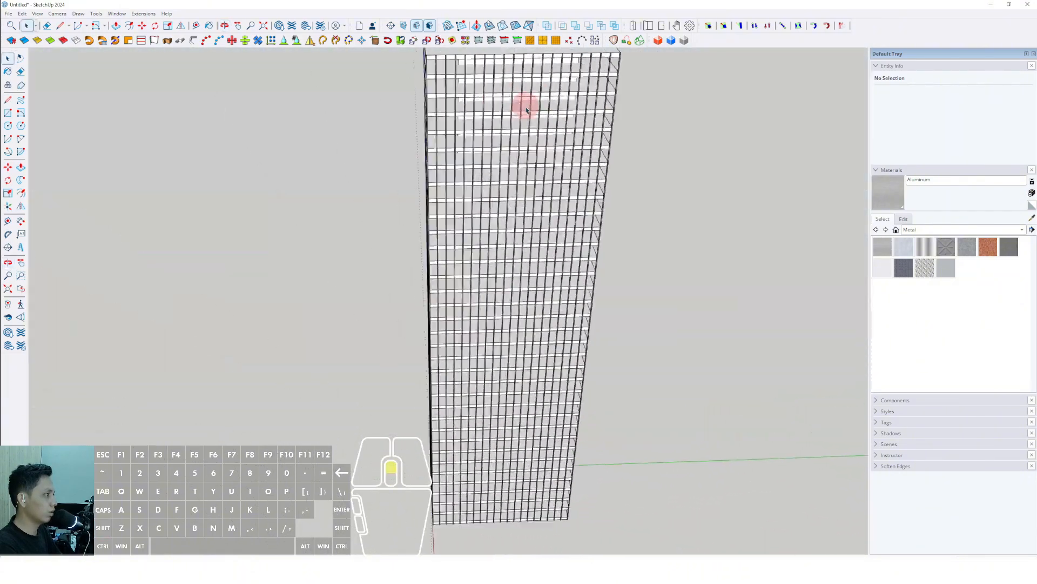
{"action": "middle_click_drag", "start_coordinate": [526, 104], "coordinate": [363, 372], "text": "shift"}
{"action": "scroll", "coordinate": [546, 250], "scroll_direction": "up", "scroll_amount": 4}
{"action": "middle_click_drag", "start_coordinate": [546, 250], "coordinate": [607, 298]}
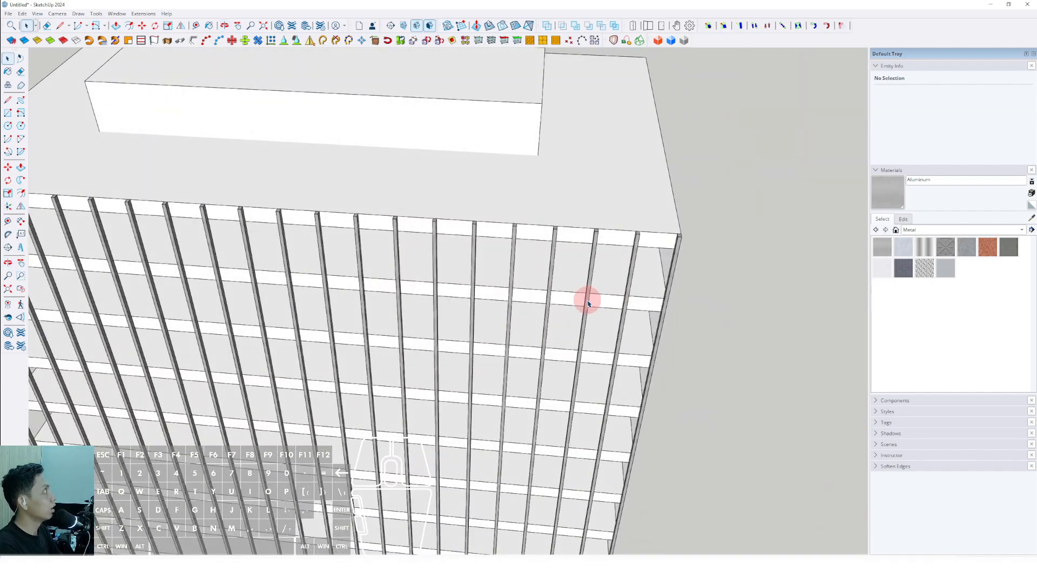
{"action": "middle_click_drag", "start_coordinate": [303, 292], "coordinate": [648, 289], "text": "shift"}
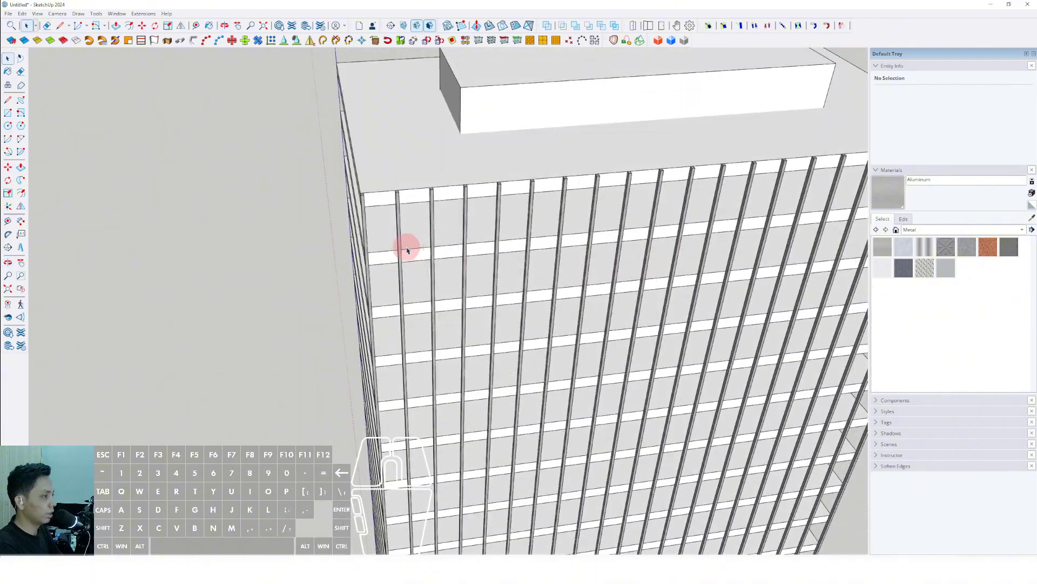
{"action": "scroll", "coordinate": [407, 248], "scroll_direction": "up", "scroll_amount": 2}
{"action": "middle_click_drag", "start_coordinate": [408, 248], "coordinate": [545, 199]}
{"action": "scroll", "coordinate": [443, 354], "scroll_direction": "down", "scroll_amount": 2}
Copy the corner frame component from the long facade onto the adjoining short side of the tower
{"action": "left_click", "coordinate": [509, 240]}
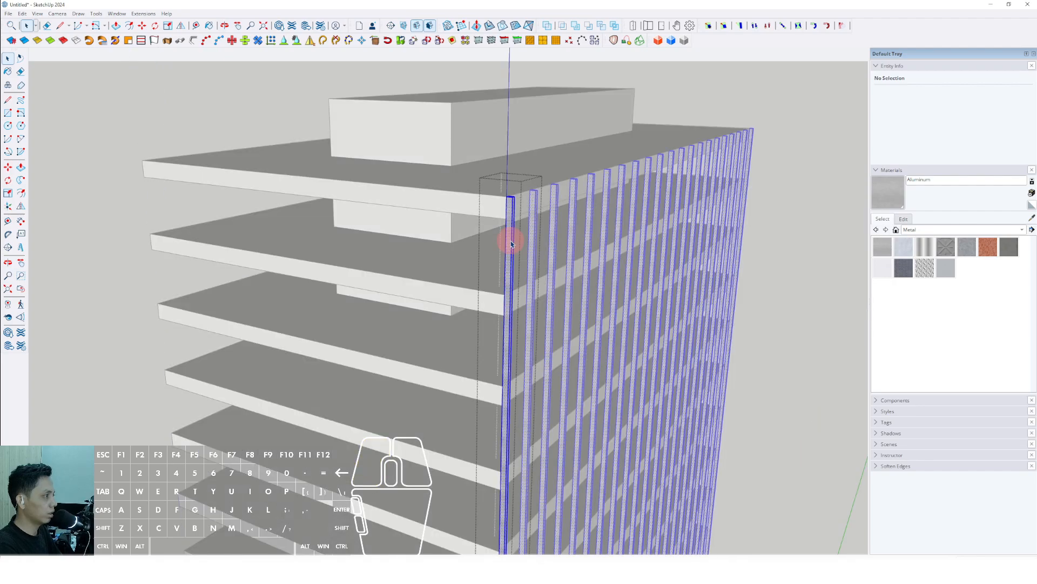
{"action": "middle_click_drag", "start_coordinate": [505, 238], "coordinate": [448, 380]}
{"action": "scroll", "coordinate": [429, 373], "scroll_direction": "up", "scroll_amount": 2}
{"action": "scroll", "coordinate": [429, 375], "scroll_direction": "up", "scroll_amount": 1}
{"action": "scroll", "coordinate": [440, 357], "scroll_direction": "up", "scroll_amount": 2}
{"action": "scroll", "coordinate": [450, 375], "scroll_direction": "up", "scroll_amount": 1}
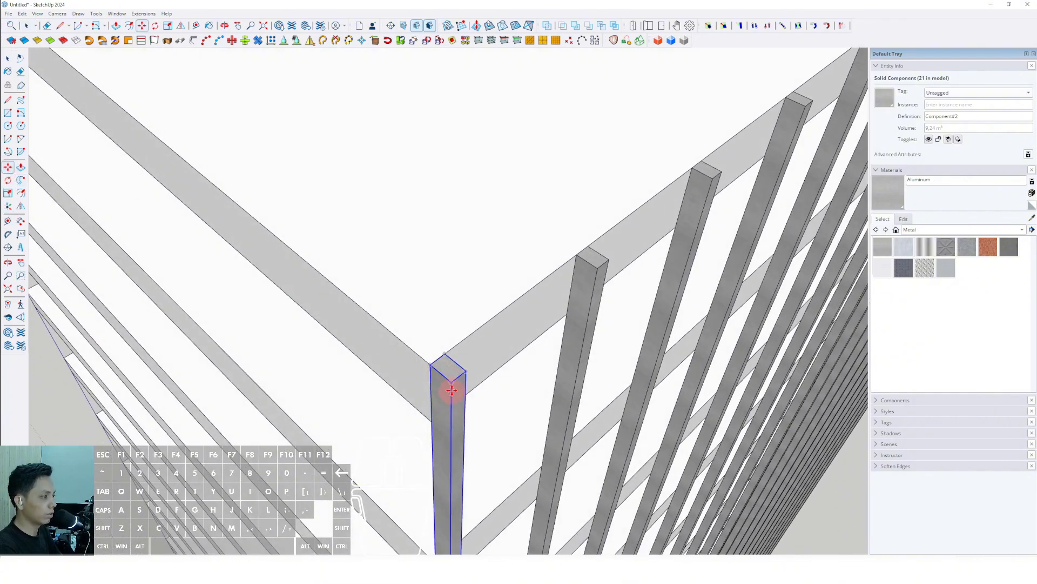
{"action": "left_click", "coordinate": [406, 347]}
{"action": "scroll", "coordinate": [407, 349], "scroll_direction": "up", "scroll_amount": 2}
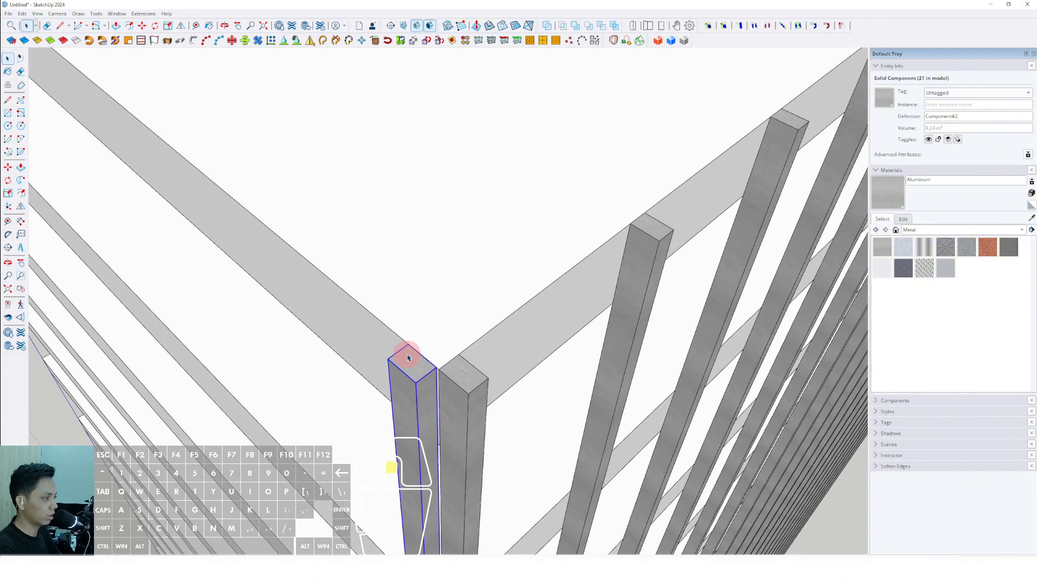
Rotate the copied frame a quarter turn to face the short side and move it against the original corner frame
{"action": "key", "text": "space"}
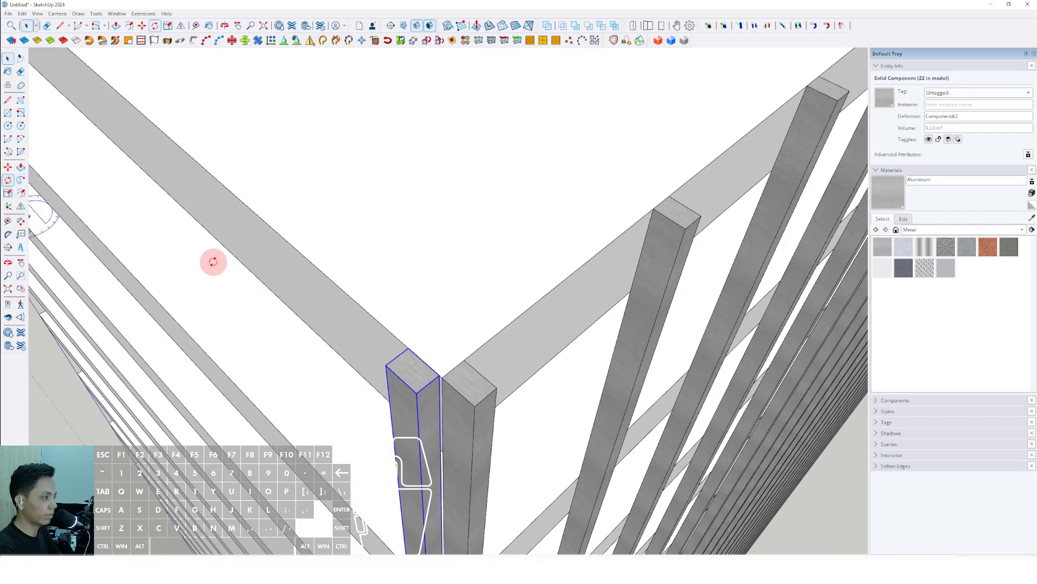
{"action": "left_click", "coordinate": [418, 357]}
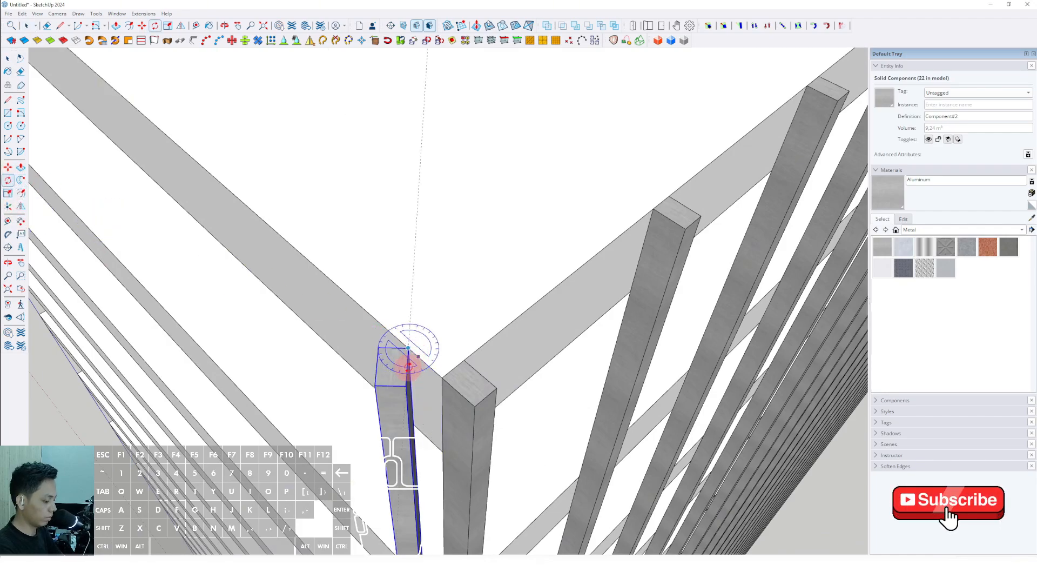
{"action": "scroll", "coordinate": [415, 368], "scroll_direction": "up", "scroll_amount": 2}
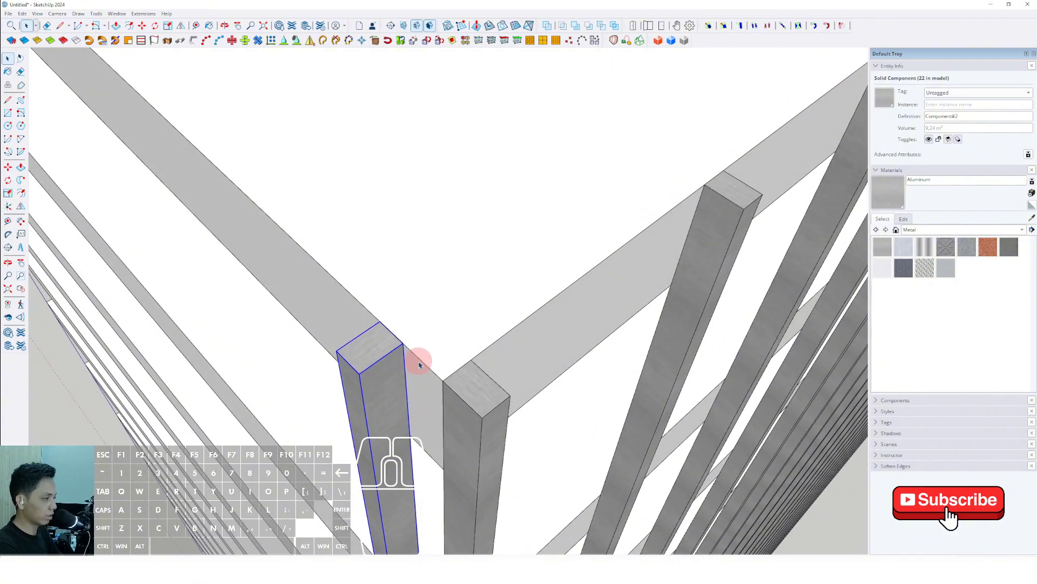
{"action": "scroll", "coordinate": [441, 379], "scroll_direction": "down", "scroll_amount": 2}
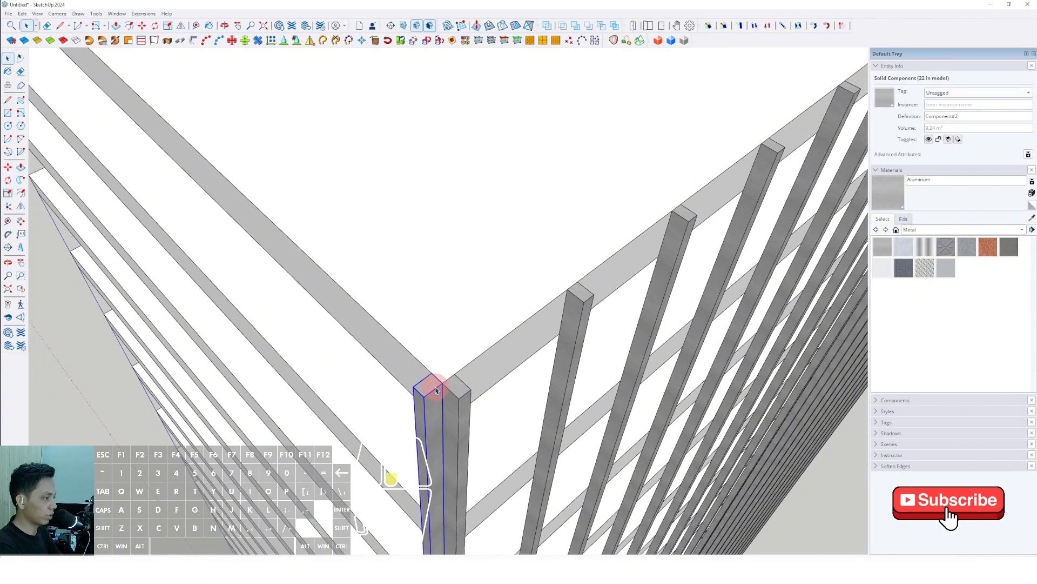
Copy the rotated frame to the far end of the short slab edge and divide the span into evenly spaced copies, 11 frames in total
{"action": "middle_click_drag", "start_coordinate": [433, 385], "coordinate": [470, 405]}
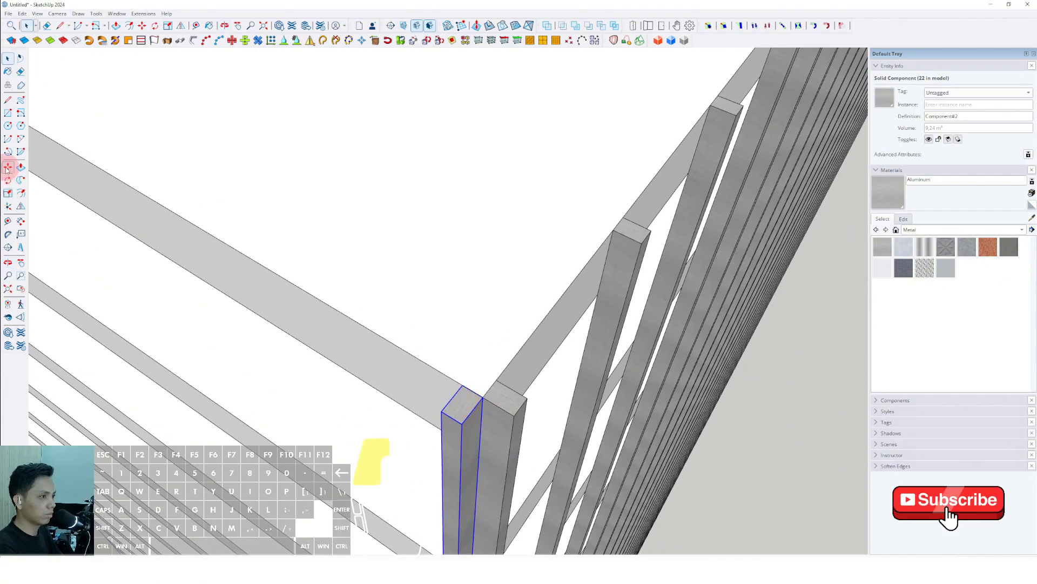
{"action": "left_click", "coordinate": [463, 384]}
{"action": "scroll", "coordinate": [427, 364], "scroll_direction": "down", "scroll_amount": 4}
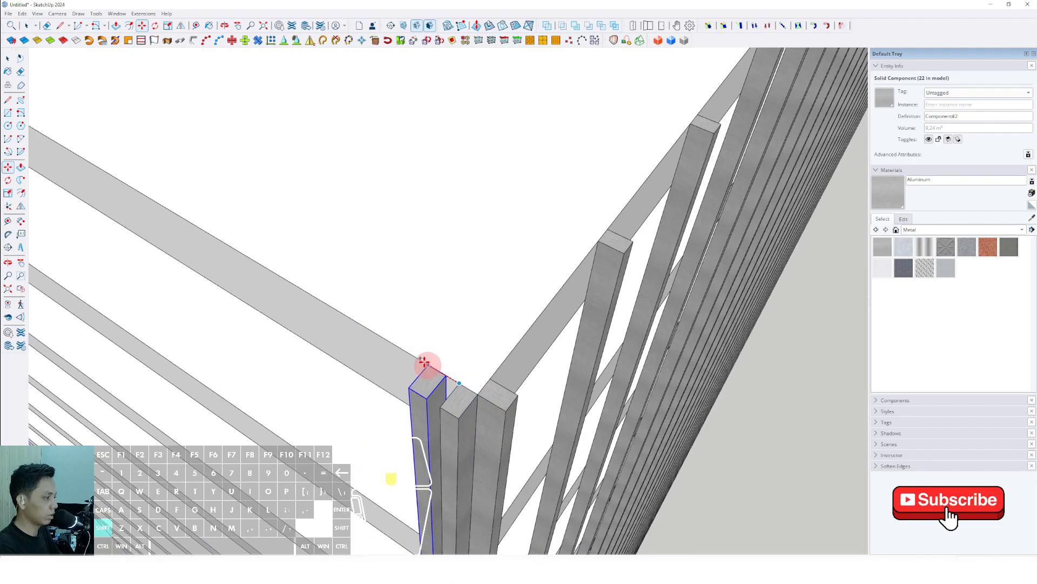
{"action": "middle_click_drag", "start_coordinate": [71, 162], "coordinate": [479, 326], "text": "shift"}
{"action": "middle_click_drag", "start_coordinate": [200, 156], "coordinate": [406, 270], "text": "shift"}
{"action": "scroll", "coordinate": [406, 270], "scroll_direction": "up", "scroll_amount": 2}
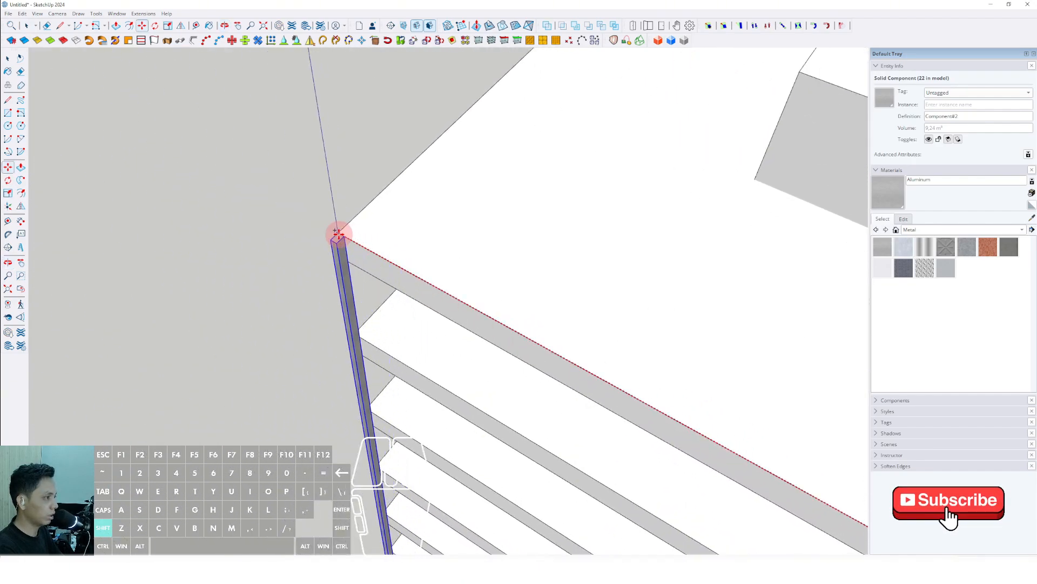
{"action": "left_click", "coordinate": [370, 279]}
{"action": "scroll", "coordinate": [398, 296], "scroll_direction": "down", "scroll_amount": 5}
{"action": "scroll", "coordinate": [475, 303], "scroll_direction": "up", "scroll_amount": 3}
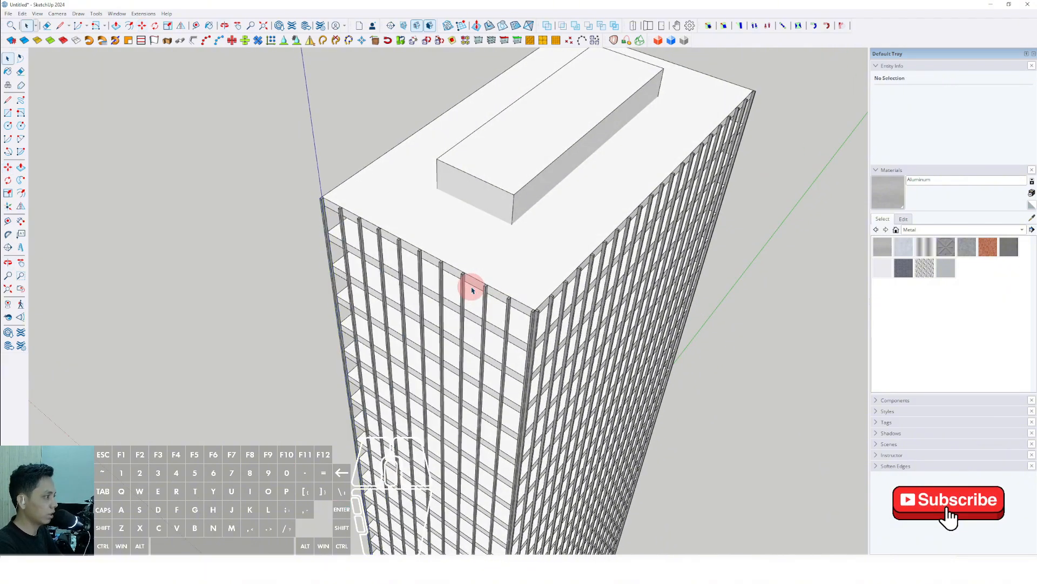
Select all 11 vertical frames on the short side and make them a group
{"action": "middle_click_drag", "start_coordinate": [472, 290], "coordinate": [487, 274]}
{"action": "scroll", "coordinate": [494, 270], "scroll_direction": "up", "scroll_amount": 3}
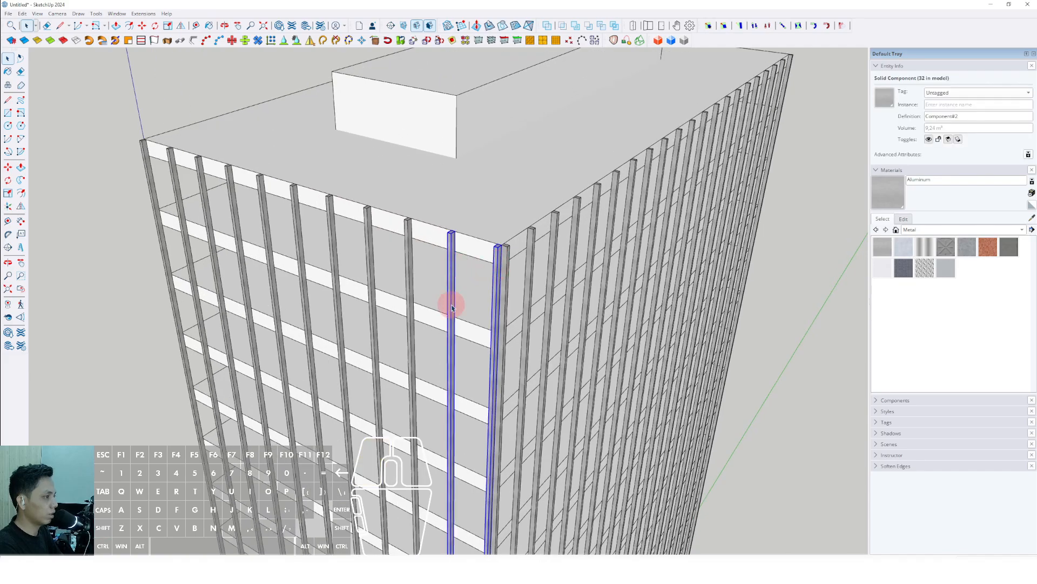
{"action": "middle_click_drag", "start_coordinate": [451, 306], "coordinate": [331, 191]}
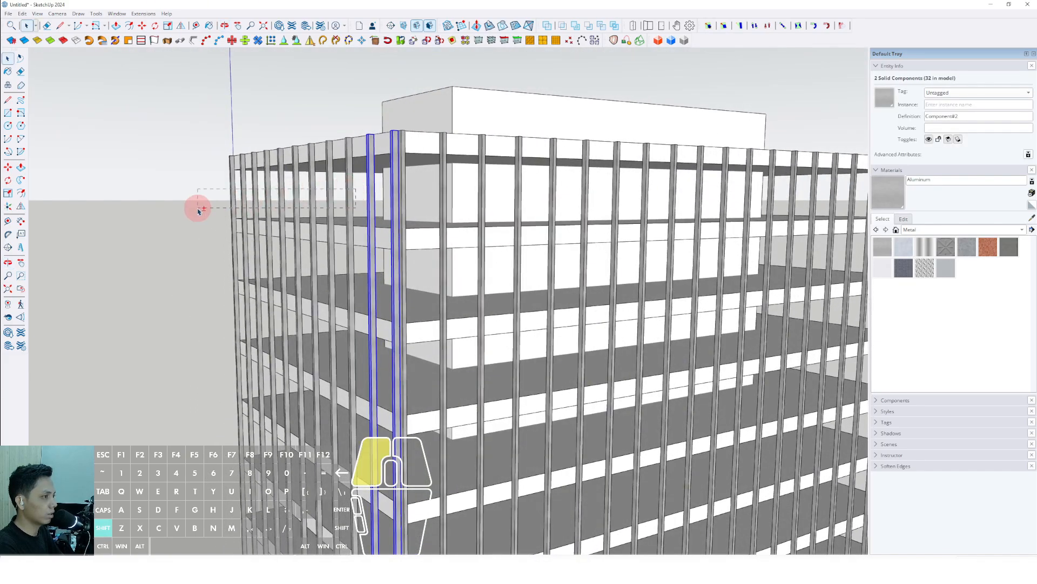
{"action": "left_click_drag", "start_coordinate": [198, 211], "coordinate": [198, 211], "text": "shift"}
{"action": "middle_click_drag", "start_coordinate": [382, 232], "coordinate": [389, 297]}
{"action": "scroll", "coordinate": [393, 293], "scroll_direction": "up", "scroll_amount": 3}
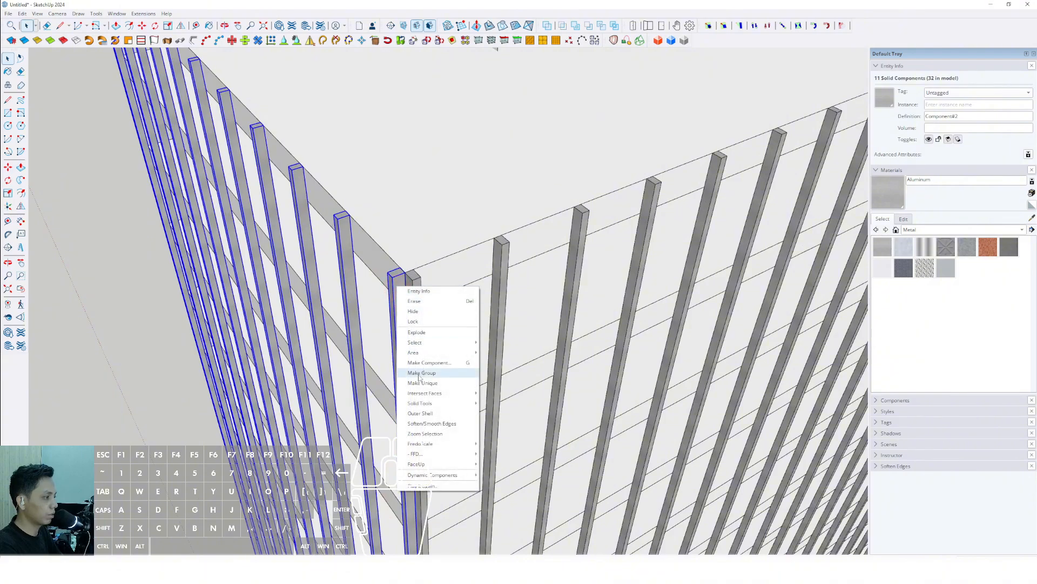
Copy the short-side frame group along the long slab edge to the opposite short side of the tower
{"action": "middle_click_drag", "start_coordinate": [411, 332], "coordinate": [346, 352]}
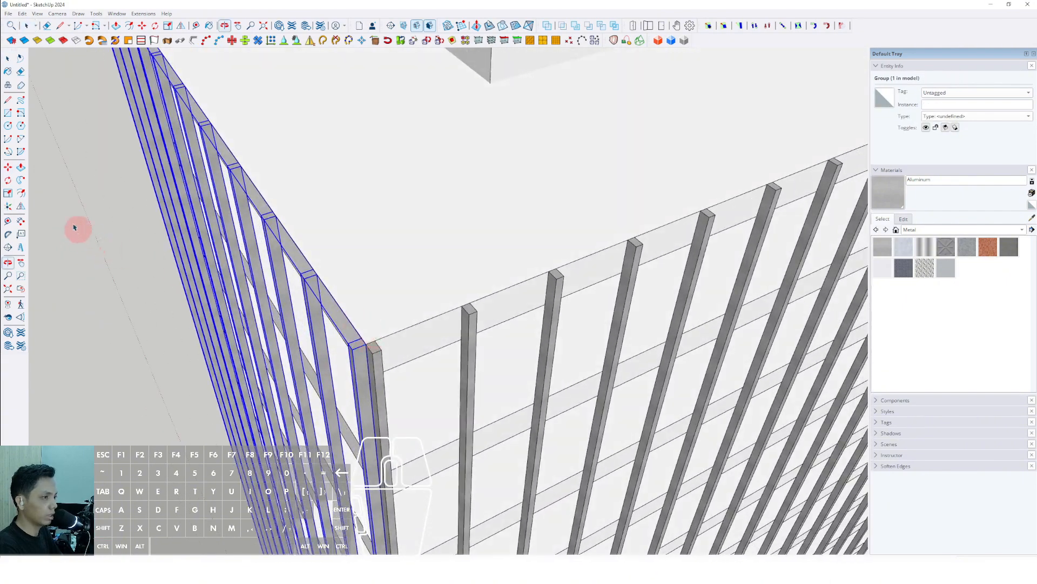
{"action": "left_click", "coordinate": [356, 348]}
{"action": "scroll", "coordinate": [432, 316], "scroll_direction": "down", "scroll_amount": 4, "text": "shift"}
{"action": "middle_click_drag", "start_coordinate": [740, 198], "coordinate": [366, 340], "text": "shift"}
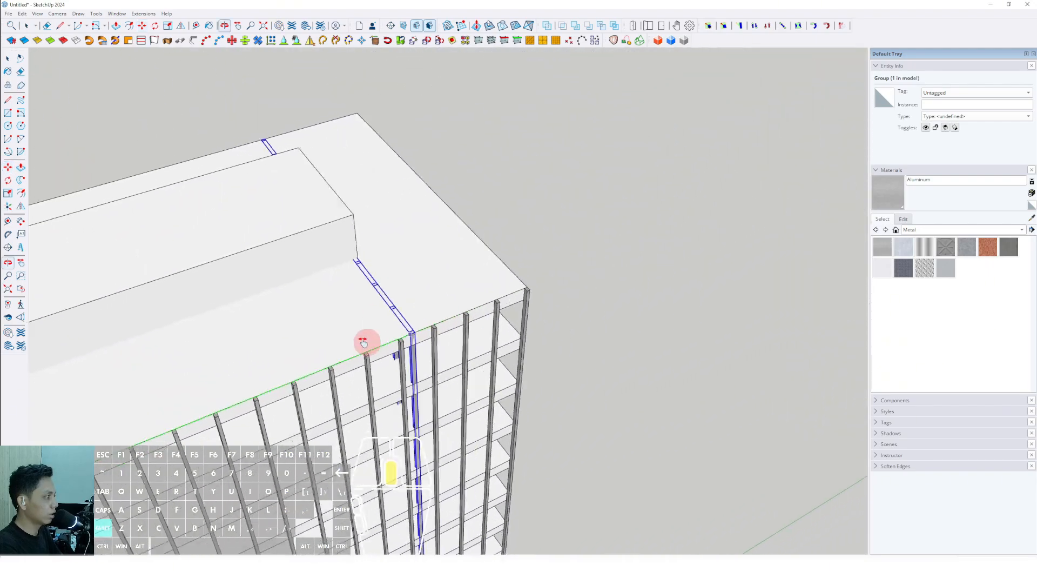
{"action": "scroll", "coordinate": [540, 292], "scroll_direction": "up", "scroll_amount": 3, "text": "shift"}
{"action": "scroll", "coordinate": [503, 285], "scroll_direction": "up", "scroll_amount": 2, "text": "shift"}
{"action": "left_click", "coordinate": [501, 289]}
Flip the copied short-side frame group so it mirrors the frames on the opposite short facade
{"action": "middle_click_drag", "start_coordinate": [500, 289], "coordinate": [135, 259]}
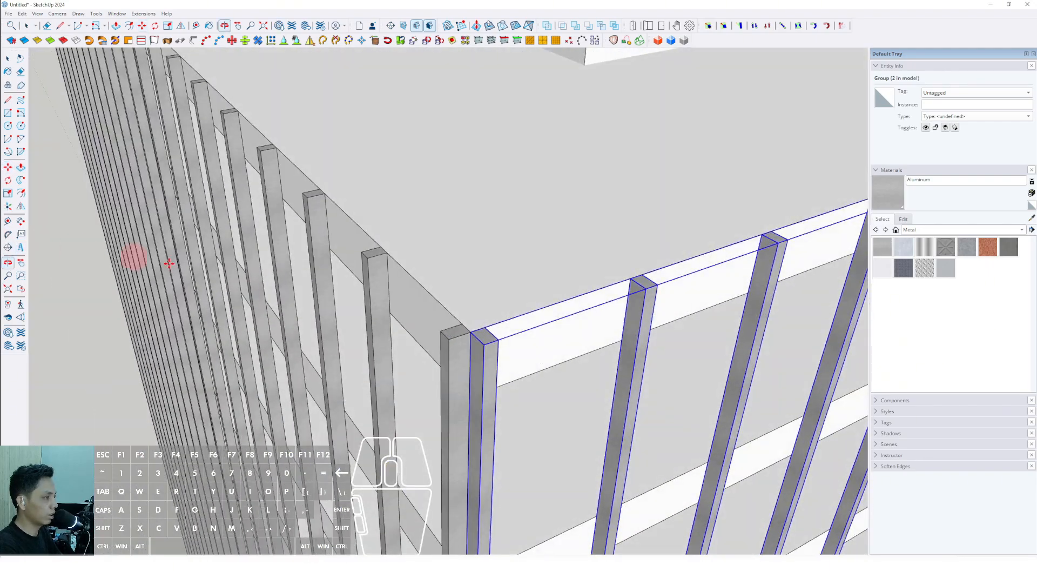
{"action": "middle_click_drag", "start_coordinate": [492, 335], "coordinate": [400, 373]}
{"action": "left_click", "coordinate": [181, 26]}
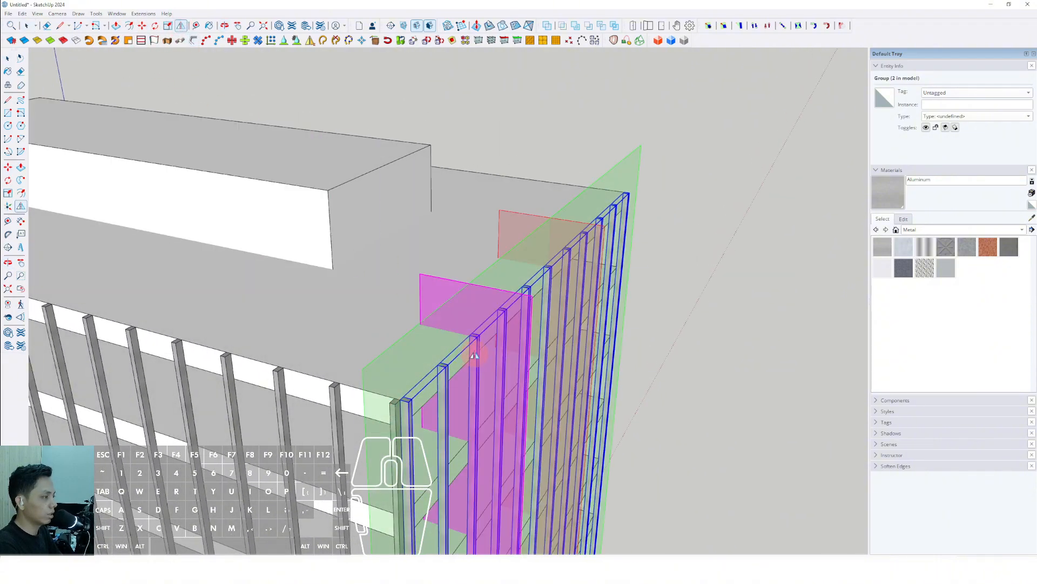
{"action": "left_click", "coordinate": [514, 269]}
Move the flipped short-side frame group from its end corner onto the corner of the tower's roof slab
{"action": "scroll", "coordinate": [353, 386], "scroll_direction": "up", "scroll_amount": 1}
{"action": "mouse_move", "coordinate": [347, 387]}
{"action": "middle_mouse_down", "text": "shift"}
{"action": "mouse_move", "coordinate": [352, 326]}
{"action": "mouse_move", "coordinate": [336, 373]}
{"action": "middle_mouse_up", "text": "shift"}
{"action": "scroll", "coordinate": [351, 338], "scroll_direction": "up", "scroll_amount": 2}
{"action": "left_click", "coordinate": [10, 169]}
{"action": "scroll", "coordinate": [309, 298], "scroll_direction": "up", "scroll_amount": 1}
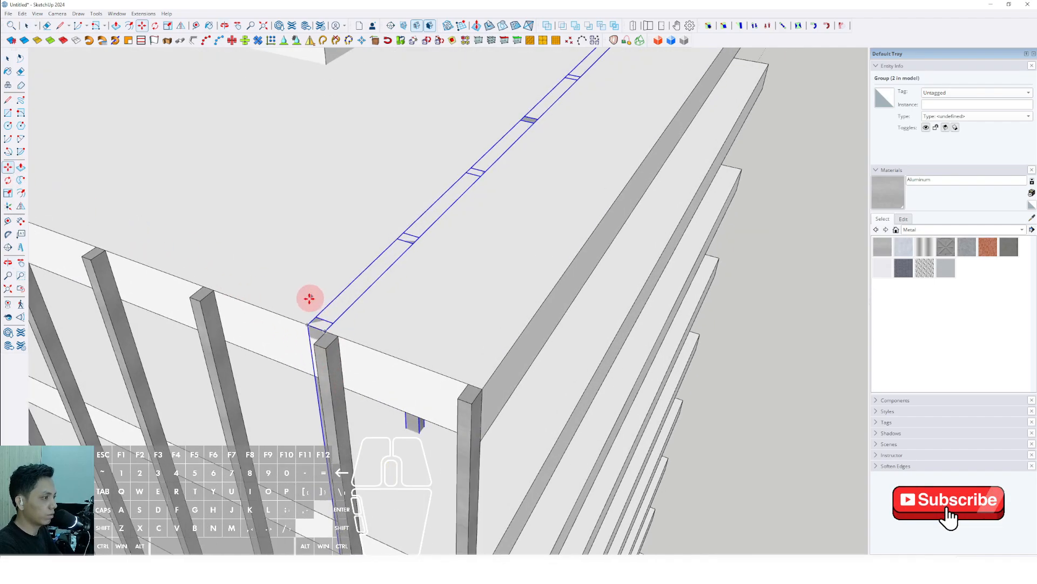
{"action": "left_click", "coordinate": [481, 392]}
{"action": "scroll", "coordinate": [495, 368], "scroll_direction": "down", "scroll_amount": 3}
Select the 21 vertical frames along the long side, leaving out everything else, and make them a group
{"action": "key", "text": "space"}
{"action": "left_click", "coordinate": [488, 393]}
{"action": "scroll", "coordinate": [487, 393], "scroll_direction": "down", "scroll_amount": 3}
{"action": "middle_click_drag", "start_coordinate": [484, 394], "coordinate": [336, 294]}
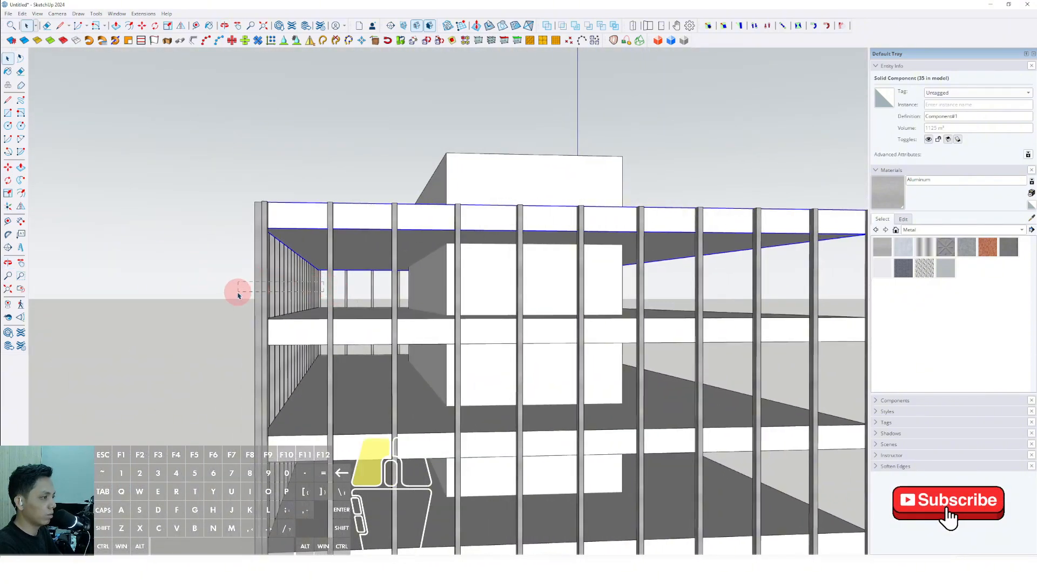
{"action": "left_click_drag", "start_coordinate": [238, 294], "coordinate": [280, 307]}
{"action": "left_click", "coordinate": [262, 291], "text": "shift"}
{"action": "middle_click_drag", "start_coordinate": [262, 291], "coordinate": [421, 300]}
{"action": "left_click", "coordinate": [401, 332], "text": "shift"}
{"action": "middle_click_drag", "start_coordinate": [593, 299], "coordinate": [673, 303]}
{"action": "scroll", "coordinate": [405, 190], "scroll_direction": "up", "scroll_amount": 10}
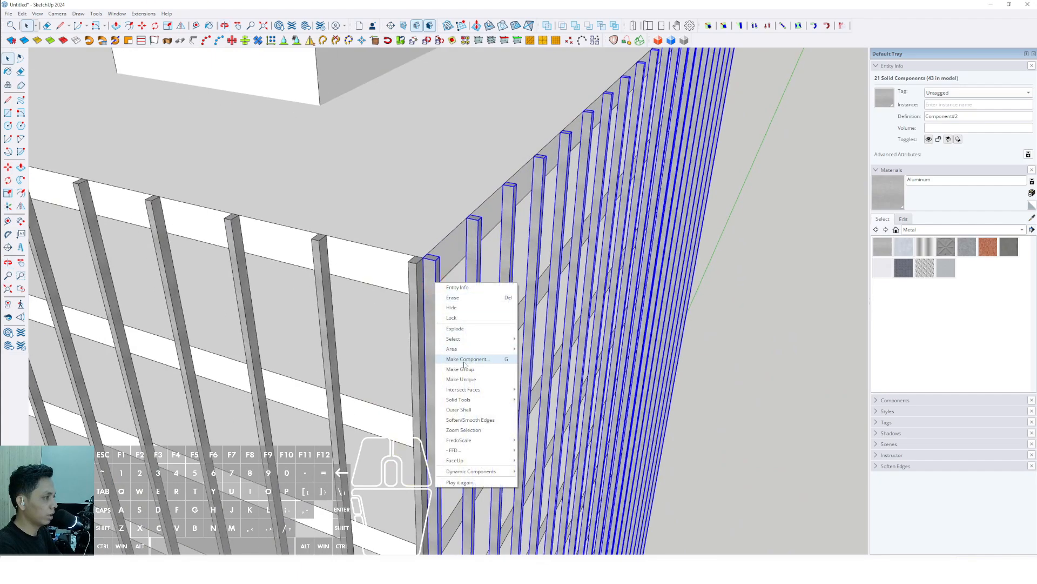
{"action": "left_click", "coordinate": [464, 369]}
Copy the long-side frame group from its end corner across the short side to the opposite long slab edge
{"action": "middle_click_drag", "start_coordinate": [463, 369], "coordinate": [68, 184]}
{"action": "left_click", "coordinate": [8, 167]}
{"action": "scroll", "coordinate": [440, 333], "scroll_direction": "up", "scroll_amount": 2}
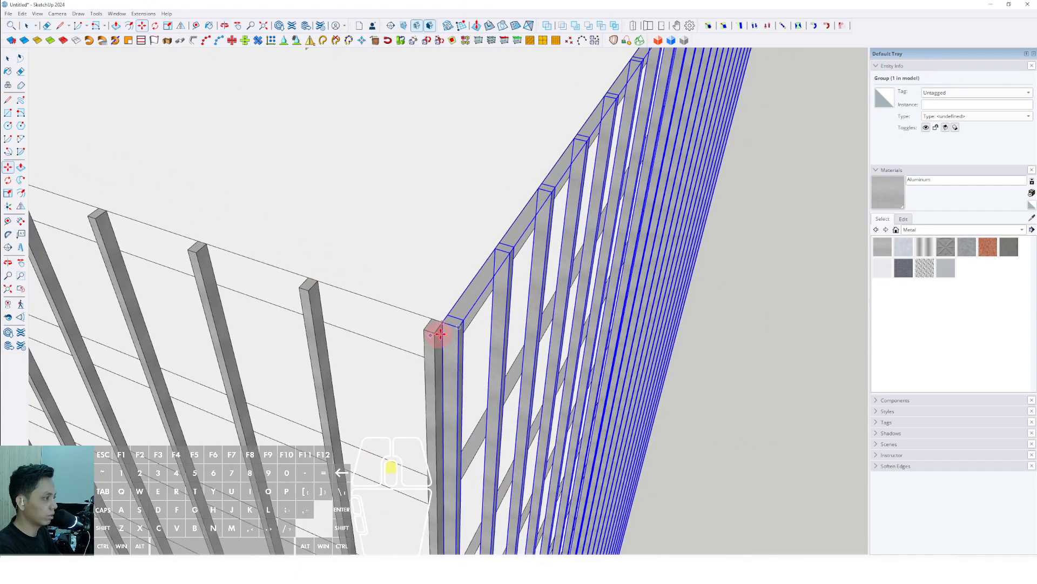
{"action": "left_click", "coordinate": [454, 326]}
{"action": "key", "text": "ctrl"}
{"action": "scroll", "coordinate": [335, 270], "scroll_direction": "down", "scroll_amount": 3, "text": "shift"}
{"action": "scroll", "coordinate": [265, 231], "scroll_direction": "down", "scroll_amount": 1, "text": "shift"}
{"action": "middle_click_drag", "start_coordinate": [265, 231], "coordinate": [578, 328], "text": "shift"}
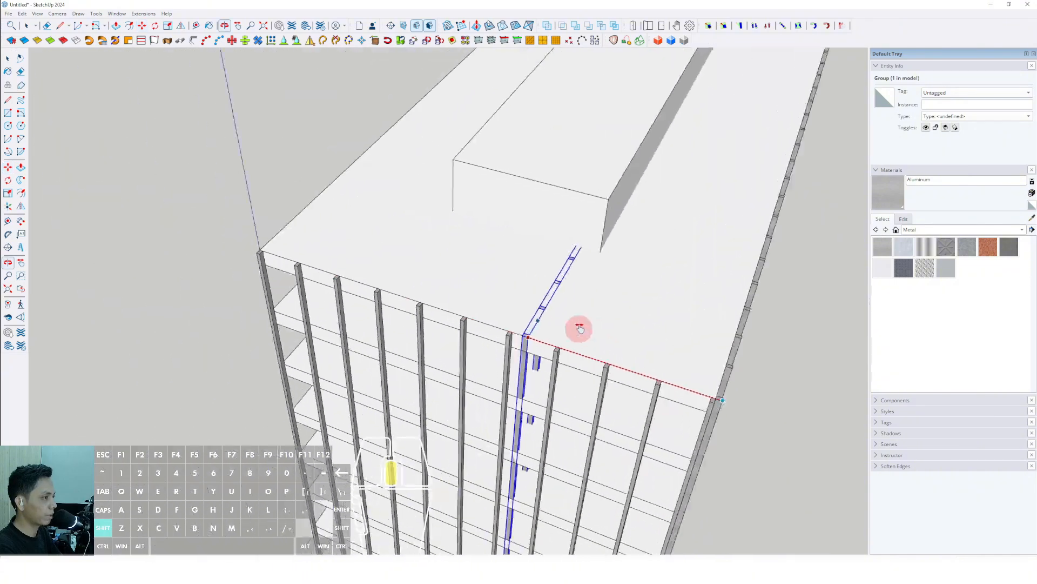
{"action": "scroll", "coordinate": [278, 249], "scroll_direction": "up", "scroll_amount": 5, "text": "shift"}
{"action": "left_click", "coordinate": [278, 250]}
Flip the copied long-side frame group across the plane parallel to the long facade
{"action": "middle_click_drag", "start_coordinate": [278, 249], "coordinate": [251, 115], "text": "shift"}
{"action": "left_click", "coordinate": [181, 30]}
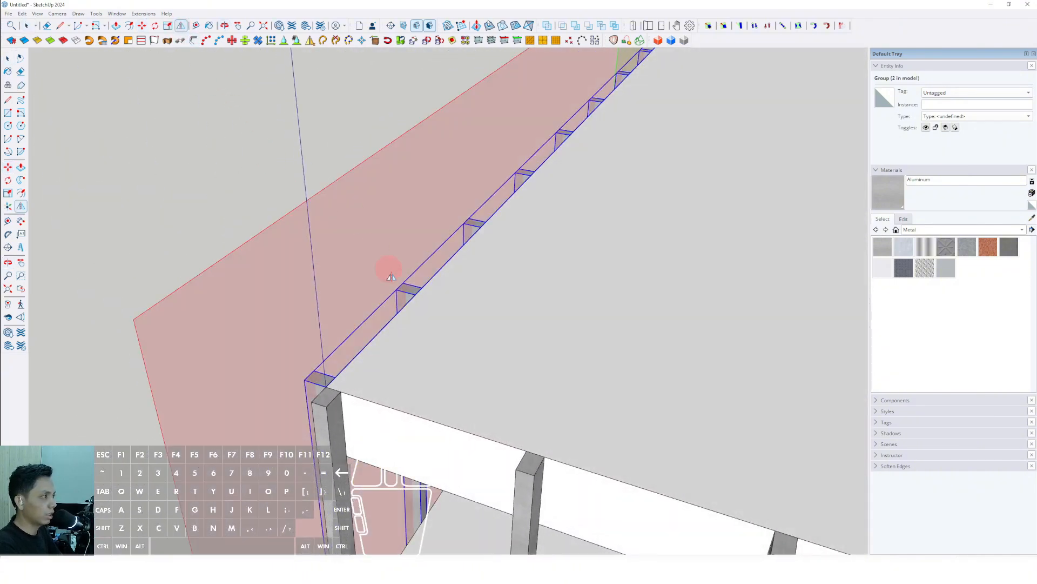
{"action": "middle_click_drag", "start_coordinate": [389, 266], "coordinate": [451, 270]}
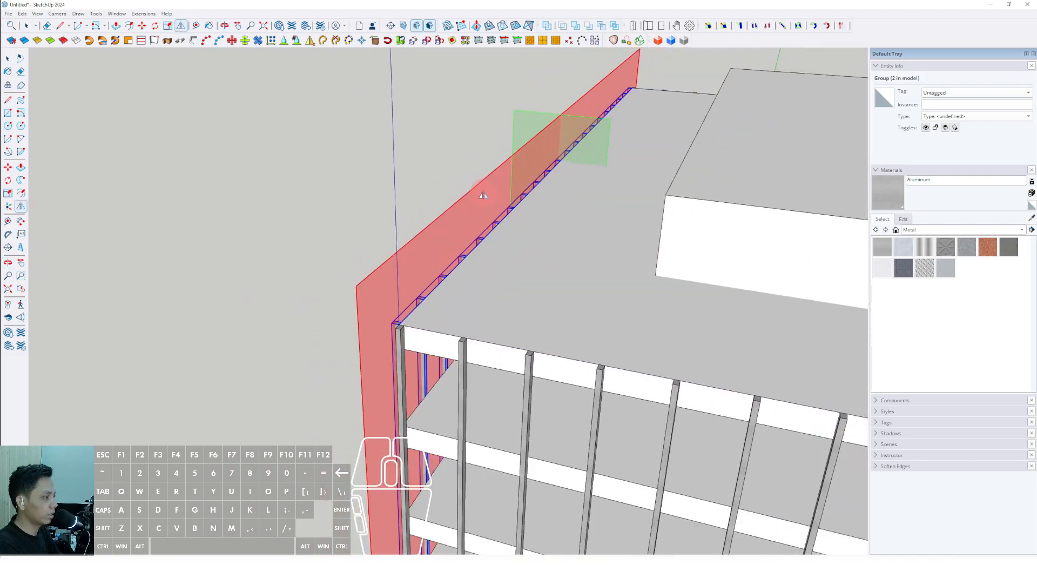
{"action": "middle_click_drag", "start_coordinate": [483, 196], "coordinate": [302, 279]}
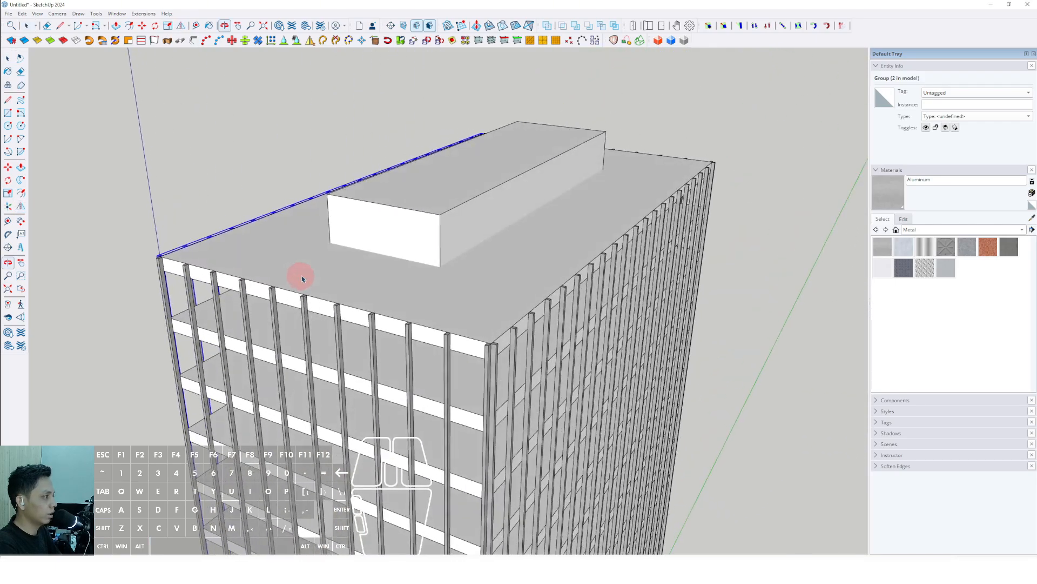
Edit one frame component and raise its top end so all vertical frames extend above the roof slab
{"action": "scroll", "coordinate": [509, 343], "scroll_direction": "up", "scroll_amount": 3}
{"action": "double_click", "coordinate": [528, 327]}
{"action": "triple_click", "coordinate": [530, 329]}
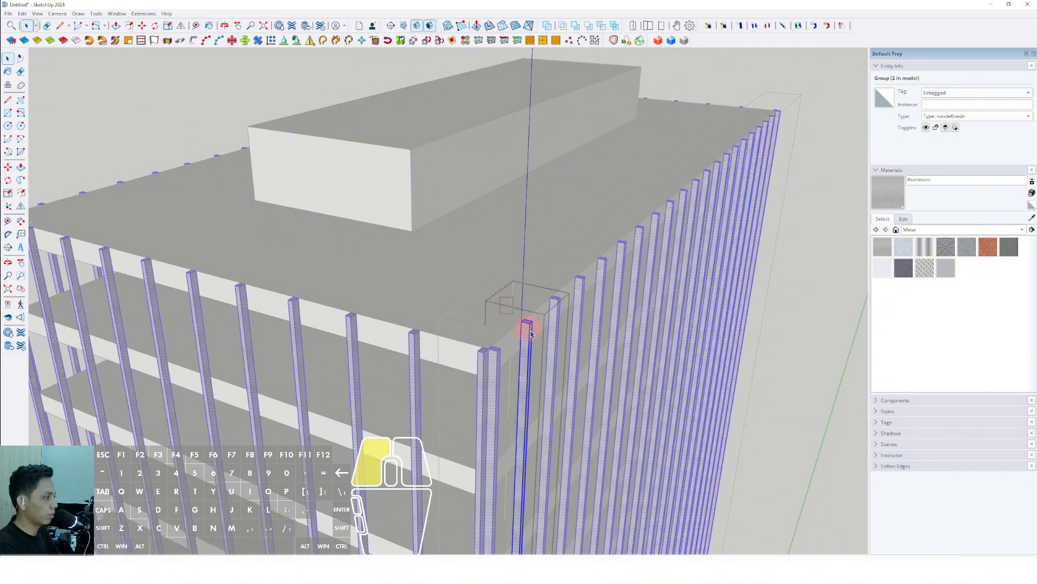
{"action": "left_click", "coordinate": [486, 277]}
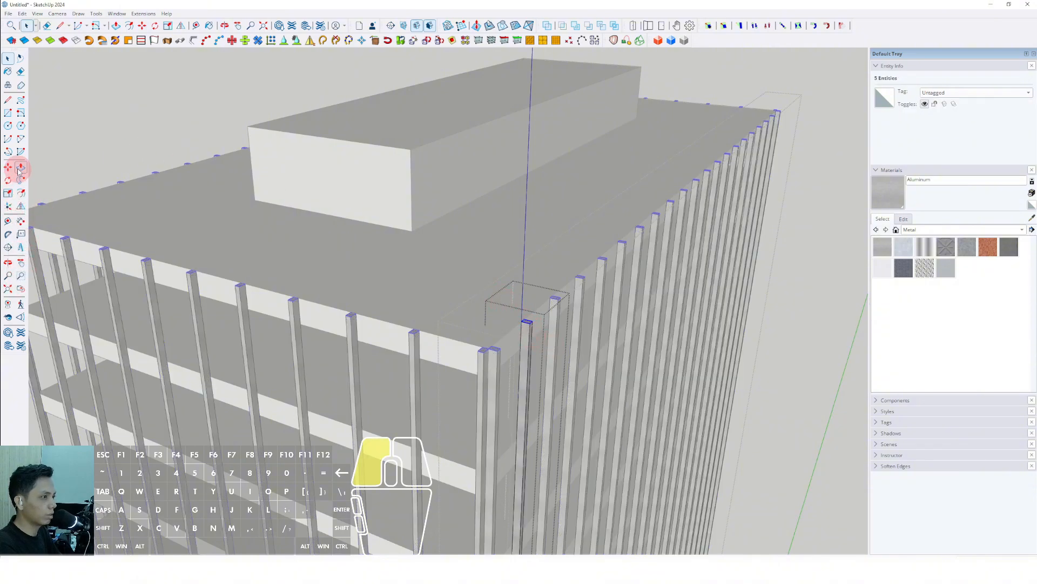
{"action": "middle_click_drag", "start_coordinate": [530, 326], "coordinate": [547, 202]}
{"action": "scroll", "coordinate": [424, 168], "scroll_direction": "down", "scroll_amount": 5}
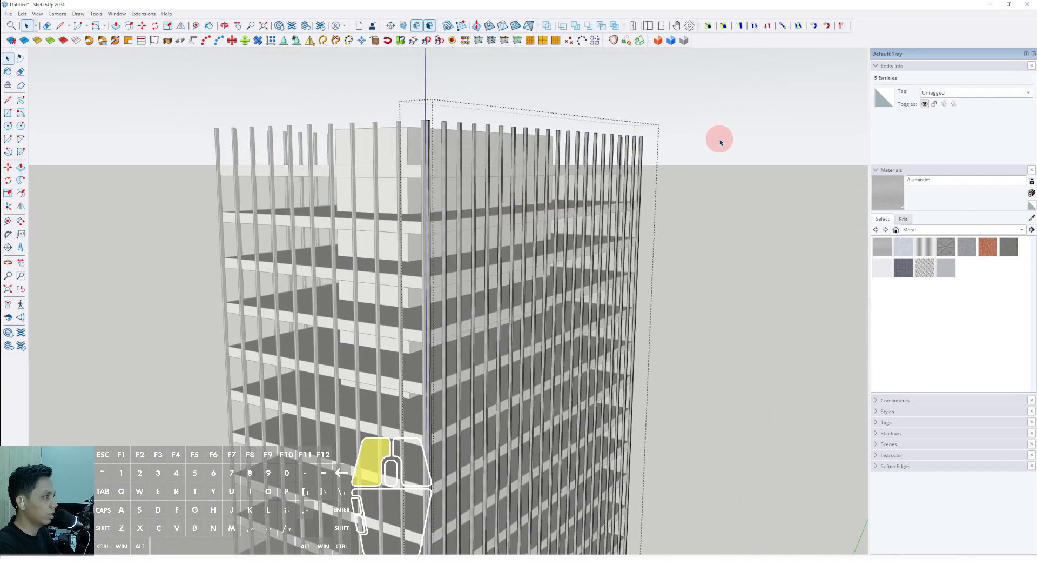
{"action": "left_click", "coordinate": [721, 142]}
Examine the whole tower from several sides to check the frames on every facade and above the roof
{"action": "scroll", "coordinate": [487, 213], "scroll_direction": "down", "scroll_amount": 7}
{"action": "middle_click_drag", "start_coordinate": [482, 254], "coordinate": [432, 118], "text": "shift"}
{"action": "middle_click_drag", "start_coordinate": [433, 118], "coordinate": [347, 55]}
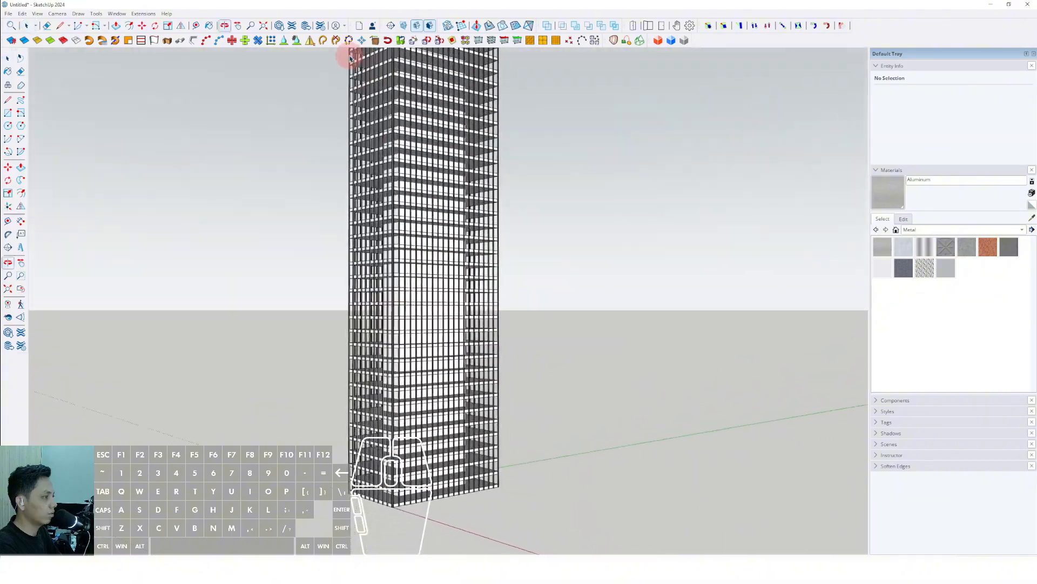
{"action": "middle_click_drag", "start_coordinate": [435, 230], "coordinate": [187, 223], "text": "shift"}
{"action": "middle_click_drag", "start_coordinate": [456, 196], "coordinate": [355, 222]}
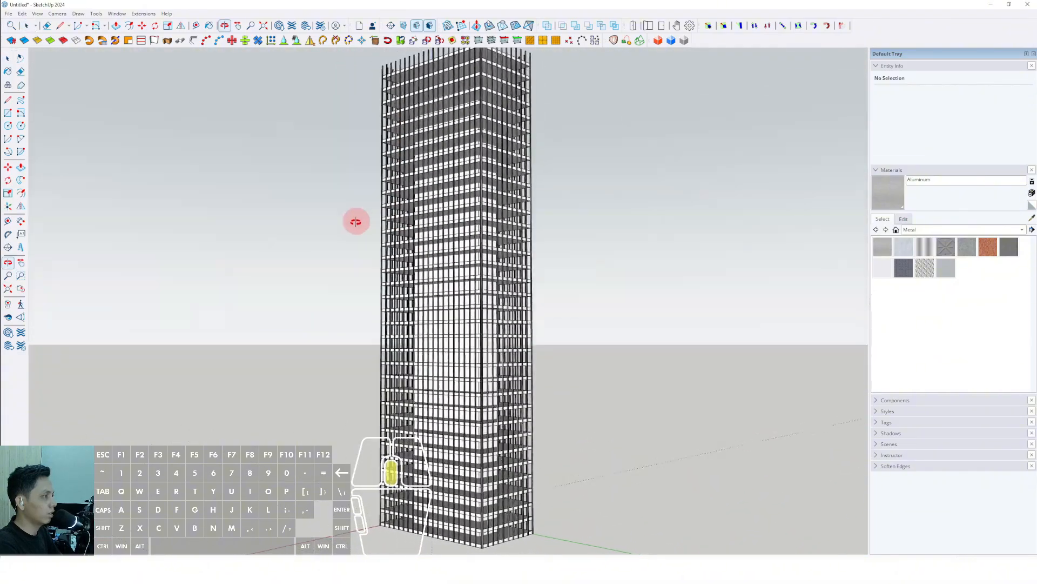
{"action": "scroll", "coordinate": [431, 266], "scroll_direction": "up", "scroll_amount": 4}
{"action": "middle_click_drag", "start_coordinate": [431, 267], "coordinate": [434, 238]}
{"action": "scroll", "coordinate": [433, 237], "scroll_direction": "down", "scroll_amount": 4}
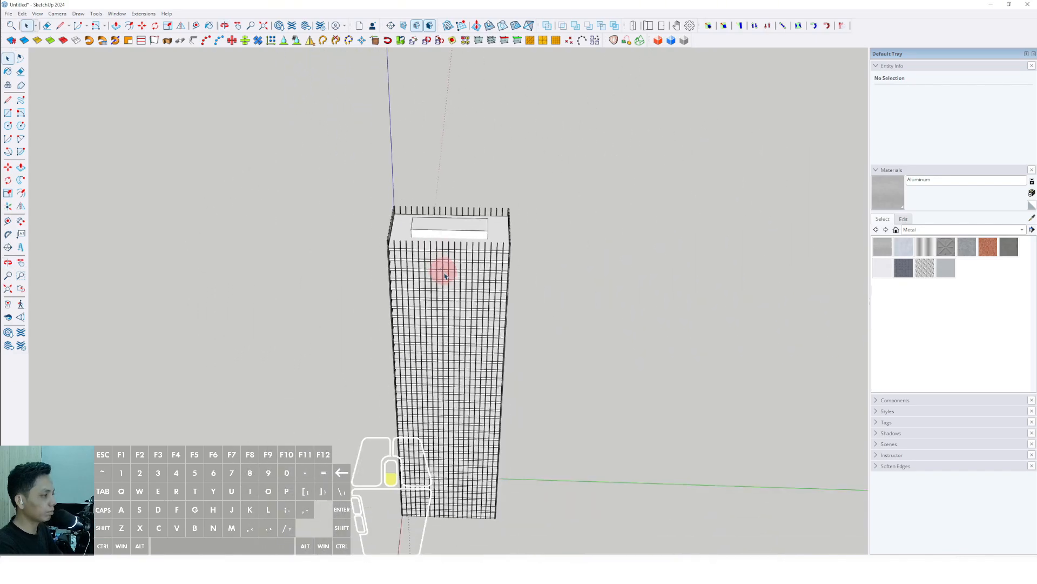
{"action": "middle_click_drag", "start_coordinate": [457, 311], "coordinate": [402, 197]}
{"action": "scroll", "coordinate": [437, 274], "scroll_direction": "up", "scroll_amount": 2}
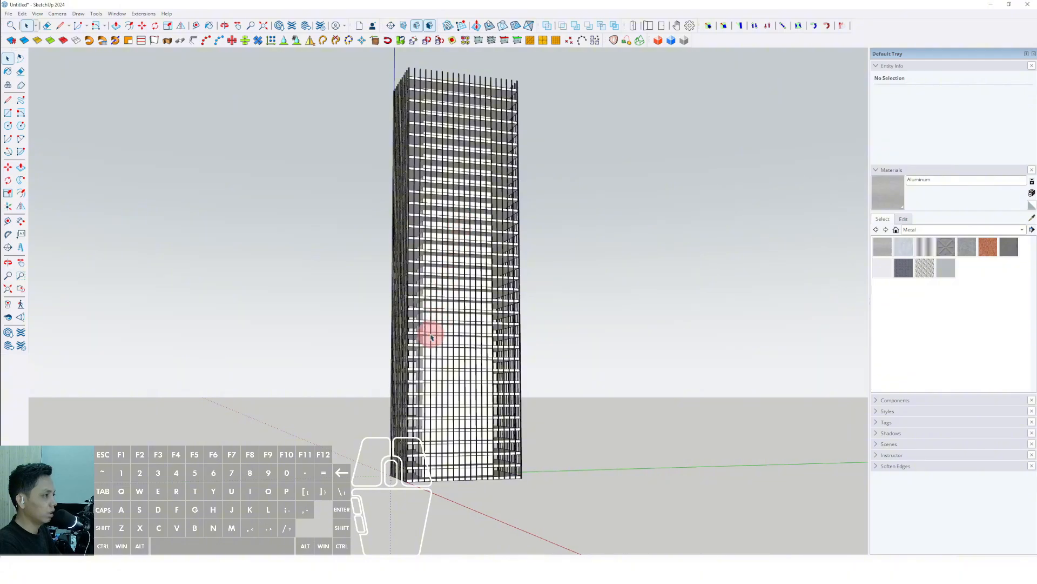
Make one mid-height floor slab a unique component, independent of the other floor slabs
{"action": "scroll", "coordinate": [413, 254], "scroll_direction": "up", "scroll_amount": 5}
{"action": "middle_click_drag", "start_coordinate": [417, 272], "coordinate": [466, 350]}
{"action": "scroll", "coordinate": [489, 294], "scroll_direction": "up", "scroll_amount": 4}
{"action": "scroll", "coordinate": [467, 308], "scroll_direction": "up", "scroll_amount": 3}
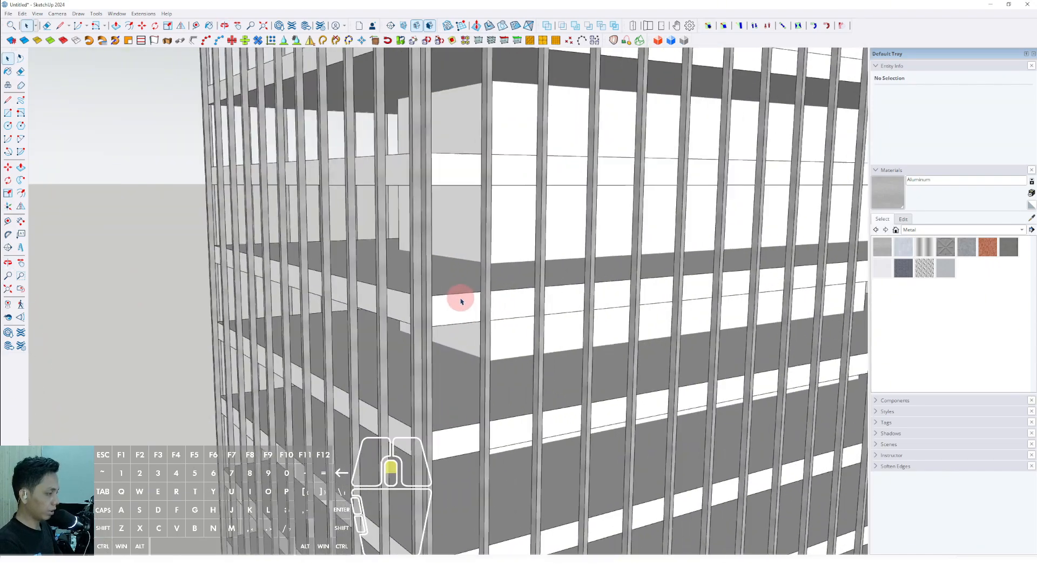
{"action": "double_click", "coordinate": [455, 299]}
{"action": "triple_click", "coordinate": [455, 299]}
{"action": "scroll", "coordinate": [454, 303], "scroll_direction": "down", "scroll_amount": 3}
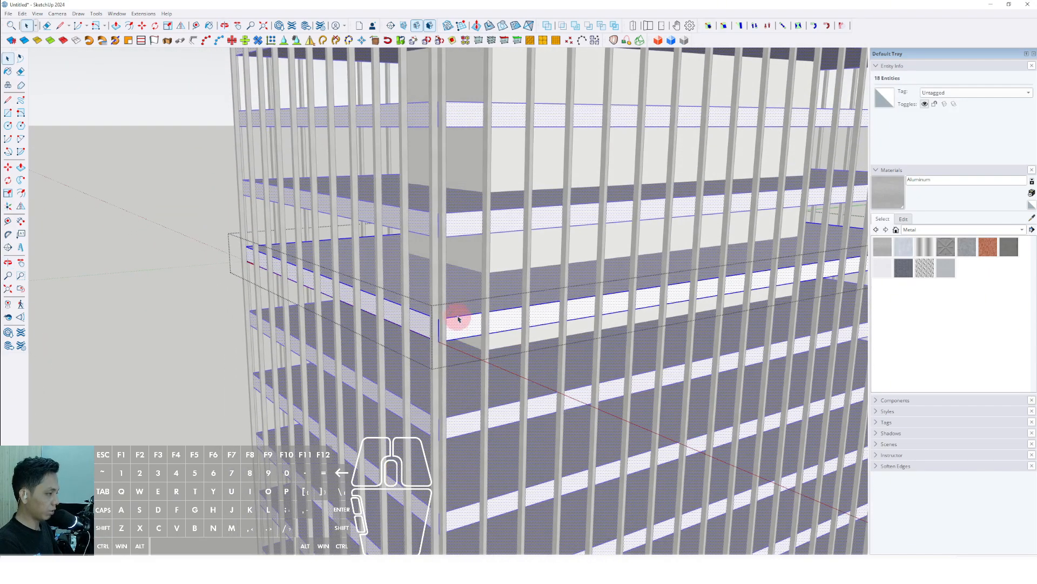
{"action": "left_click", "coordinate": [211, 259]}
{"action": "scroll", "coordinate": [465, 320], "scroll_direction": "up", "scroll_amount": 4}
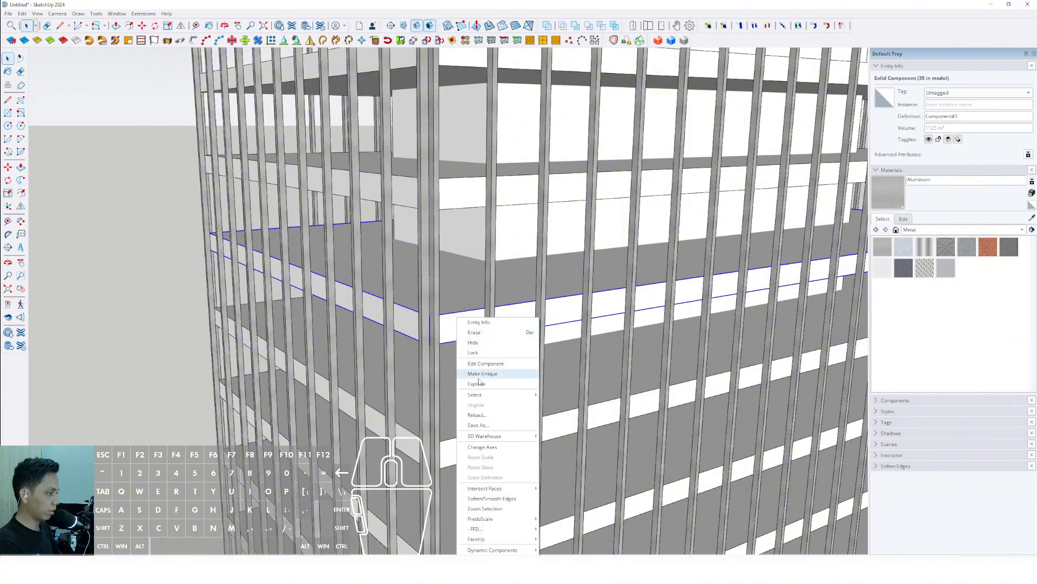
{"action": "scroll", "coordinate": [464, 334], "scroll_direction": "down", "scroll_amount": 3}
Draw a rectangle on the unique slab's front corner and push it through the slab to cut a corner notch
{"action": "triple_click", "coordinate": [444, 366]}
{"action": "scroll", "coordinate": [424, 382], "scroll_direction": "up", "scroll_amount": 5}
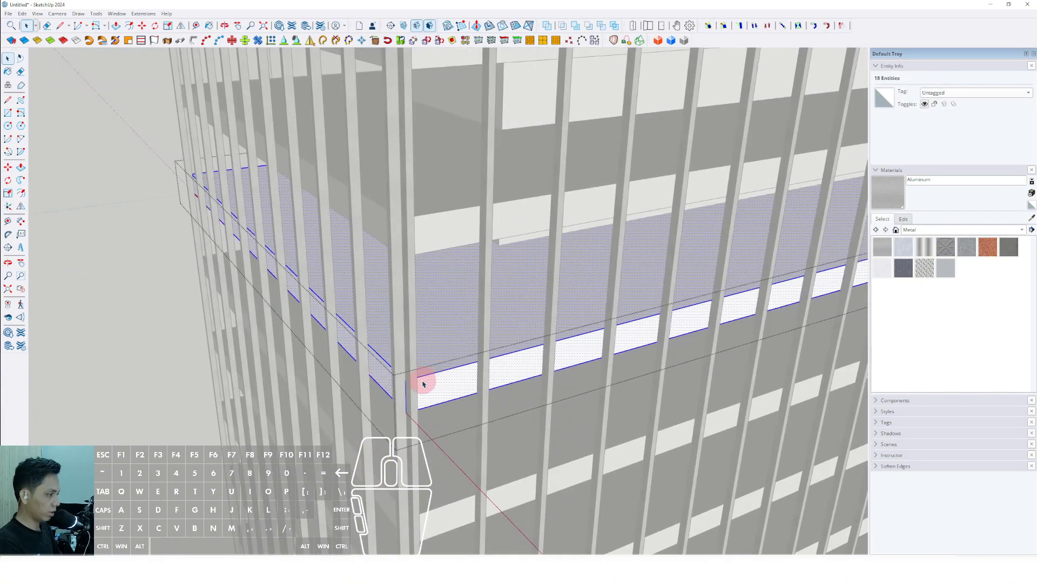
{"action": "key", "text": "r"}
{"action": "left_click", "coordinate": [400, 374]}
{"action": "scroll", "coordinate": [475, 242], "scroll_direction": "down", "scroll_amount": 1}
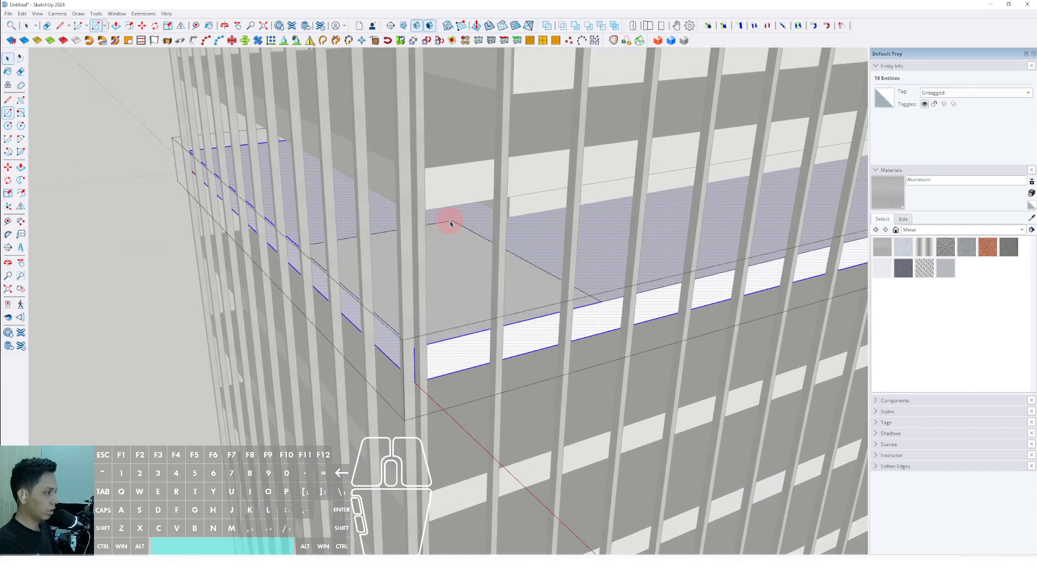
{"action": "left_click", "coordinate": [451, 223]}
{"action": "scroll", "coordinate": [449, 243], "scroll_direction": "down", "scroll_amount": 2}
{"action": "key", "text": "v"}
{"action": "scroll", "coordinate": [452, 312], "scroll_direction": "down", "scroll_amount": 3}
{"action": "middle_click_drag", "start_coordinate": [451, 311], "coordinate": [508, 157]}
{"action": "scroll", "coordinate": [491, 223], "scroll_direction": "down", "scroll_amount": 3}
{"action": "scroll", "coordinate": [491, 224], "scroll_direction": "down", "scroll_amount": 4}
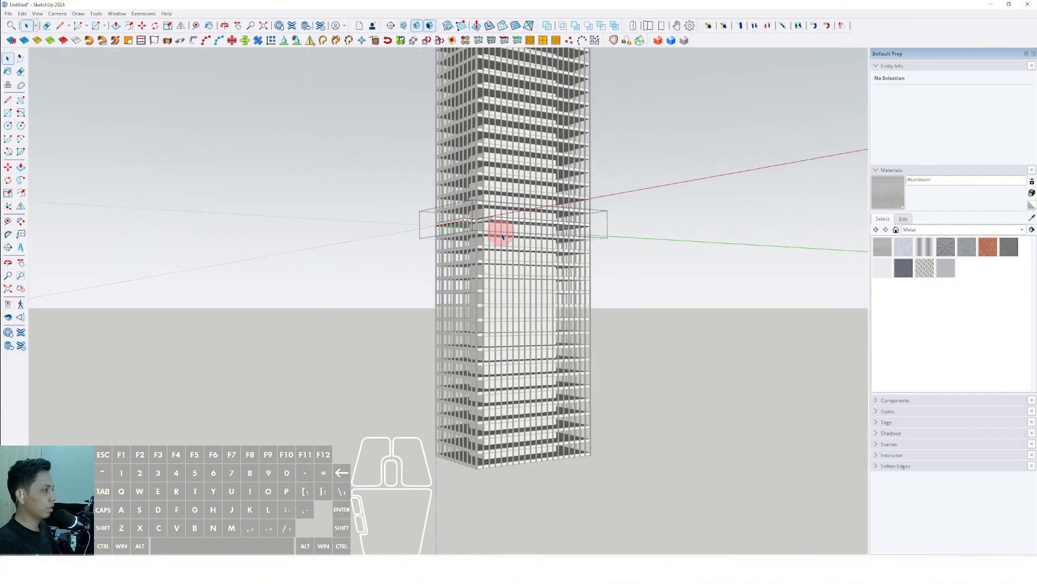
Make the slab two floors below the notched one a unique component and open it for editing
{"action": "middle_click_drag", "start_coordinate": [498, 231], "coordinate": [498, 273], "text": "shift"}
{"action": "scroll", "coordinate": [494, 296], "scroll_direction": "up", "scroll_amount": 8}
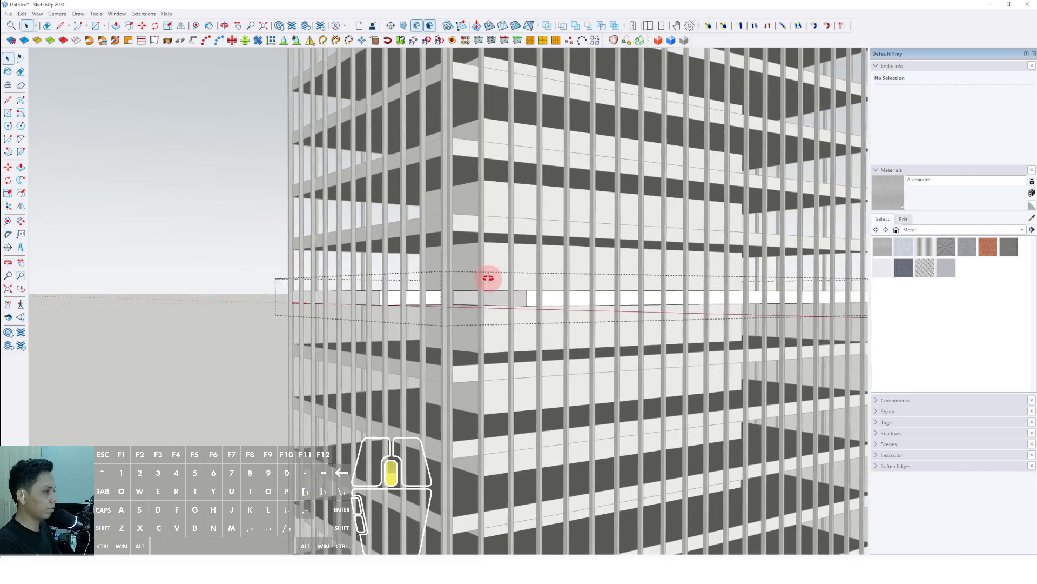
{"action": "middle_click_drag", "start_coordinate": [489, 278], "coordinate": [480, 341]}
{"action": "triple_click", "coordinate": [481, 344]}
{"action": "scroll", "coordinate": [482, 344], "scroll_direction": "down", "scroll_amount": 2}
{"action": "left_click", "coordinate": [171, 315]}
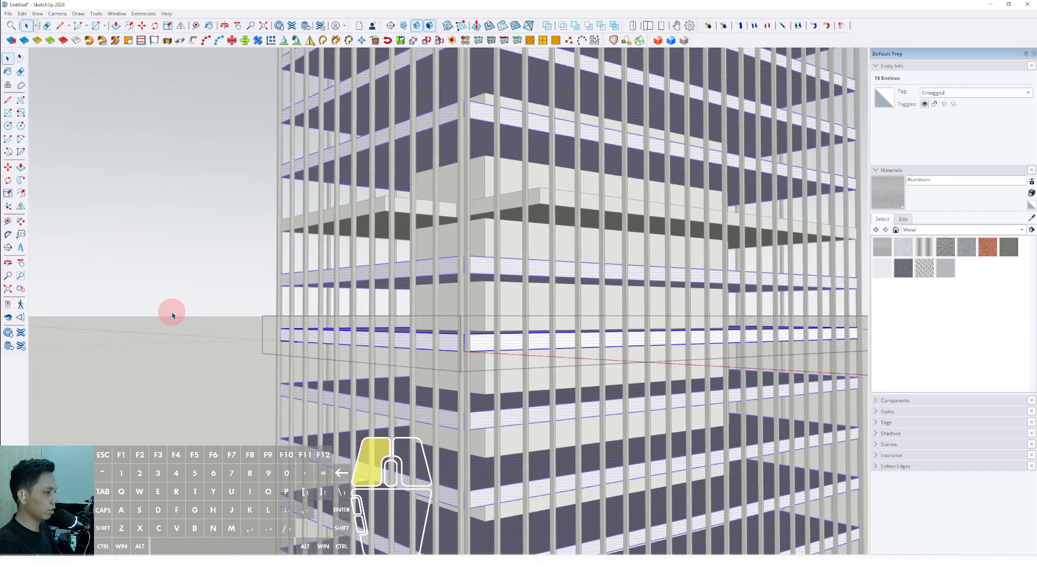
{"action": "scroll", "coordinate": [505, 343], "scroll_direction": "up", "scroll_amount": 3}
{"action": "left_click", "coordinate": [466, 344]}
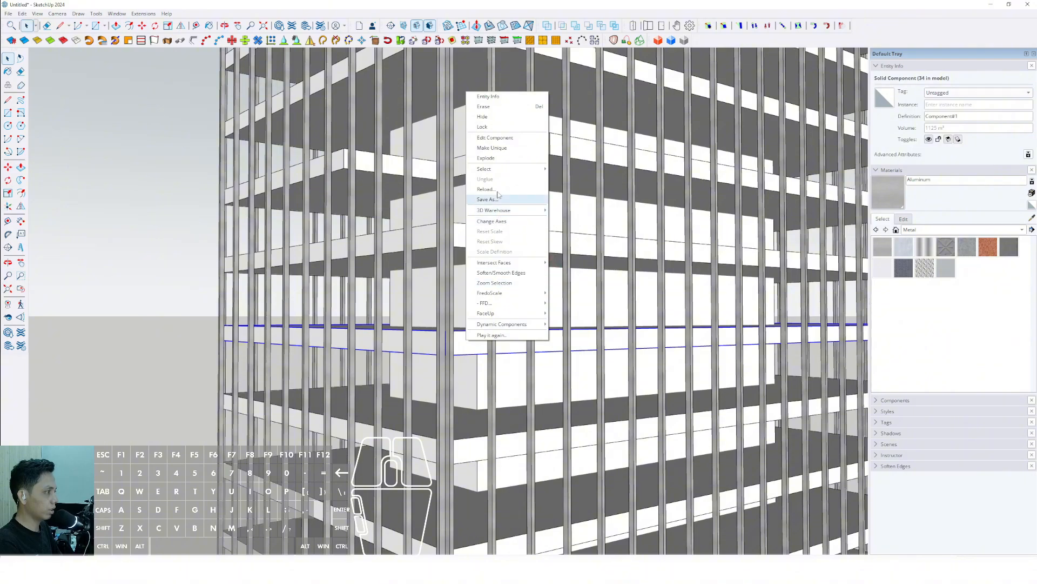
{"action": "left_click", "coordinate": [496, 148]}
{"action": "middle_click_drag", "start_coordinate": [496, 149], "coordinate": [467, 416]}
{"action": "scroll", "coordinate": [467, 417], "scroll_direction": "up", "scroll_amount": 1}
{"action": "triple_click", "coordinate": [451, 428]}
{"action": "scroll", "coordinate": [448, 430], "scroll_direction": "up", "scroll_amount": 1}
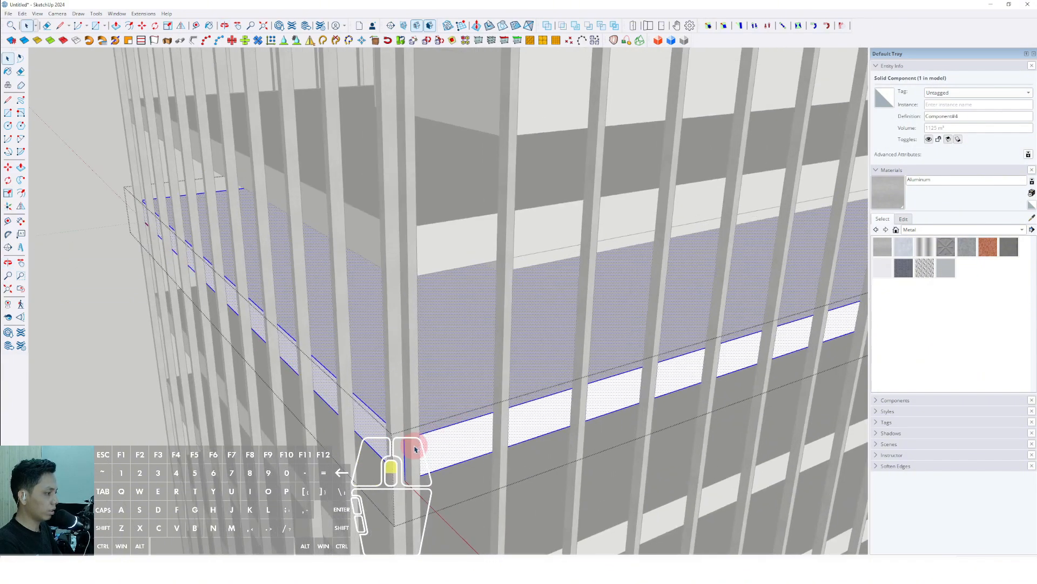
{"action": "key", "text": "r"}
{"action": "scroll", "coordinate": [456, 355], "scroll_direction": "down", "scroll_amount": 4}
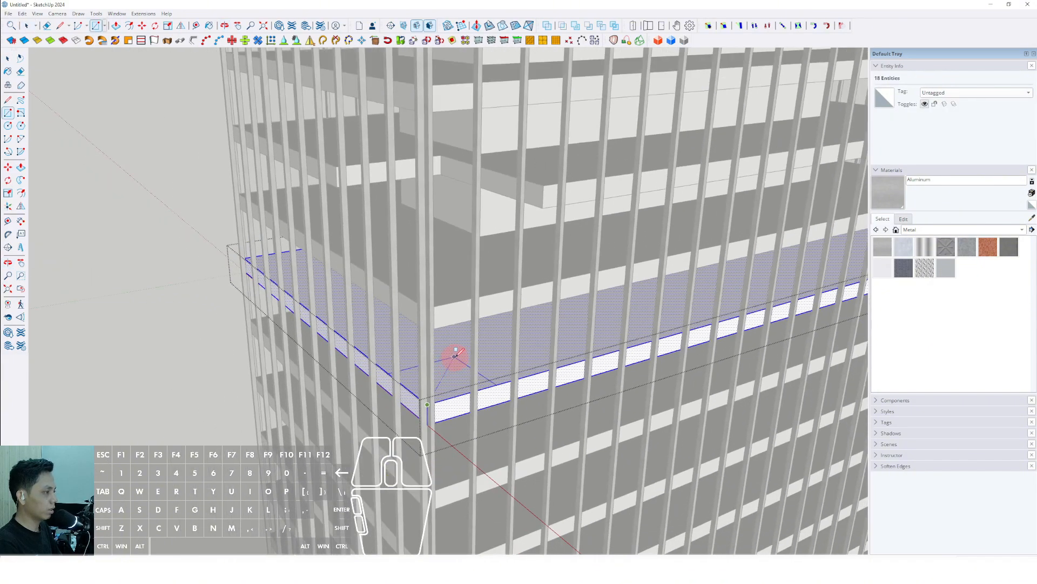
{"action": "middle_click_drag", "start_coordinate": [437, 372], "coordinate": [480, 404]}
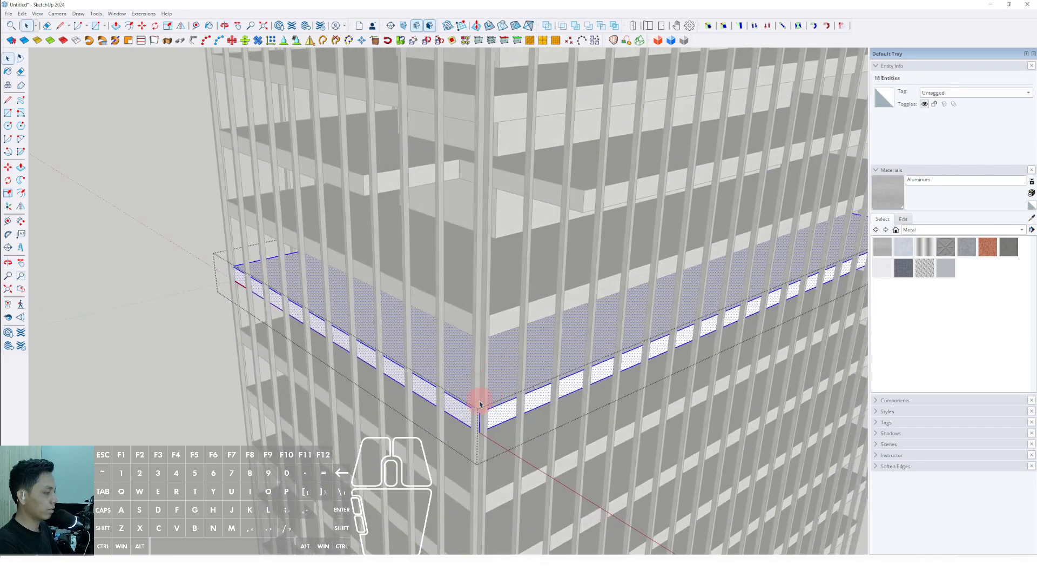
Copy the slab's long and short top edges inward, aligned with the notch edges of the slab above
{"action": "scroll", "coordinate": [483, 409], "scroll_direction": "up", "scroll_amount": 1}
{"action": "left_click", "coordinate": [512, 403]}
{"action": "scroll", "coordinate": [505, 416], "scroll_direction": "up", "scroll_amount": 1}
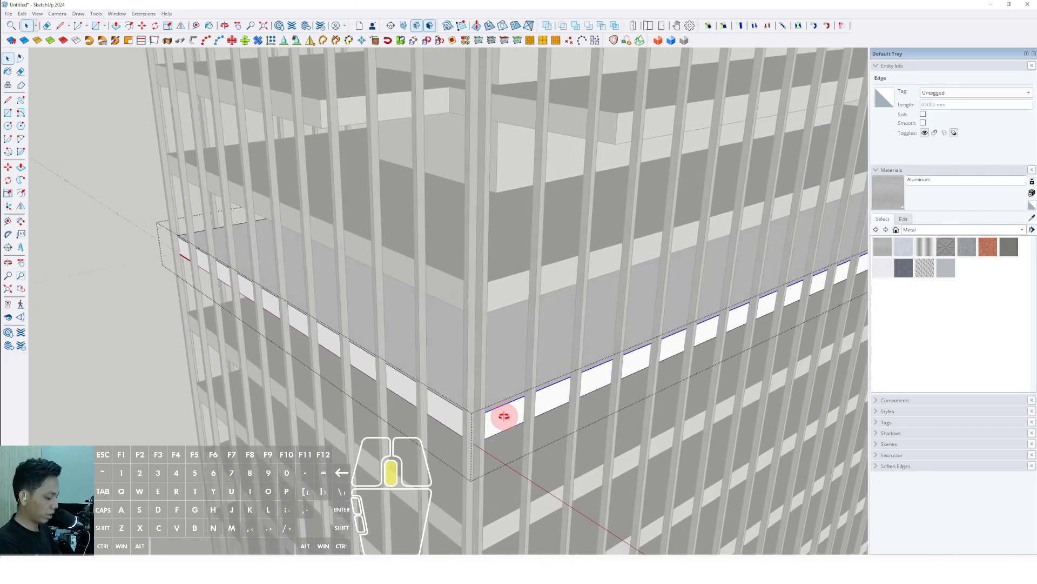
{"action": "key", "text": "m"}
{"action": "scroll", "coordinate": [501, 399], "scroll_direction": "down", "scroll_amount": 1, "text": "shift"}
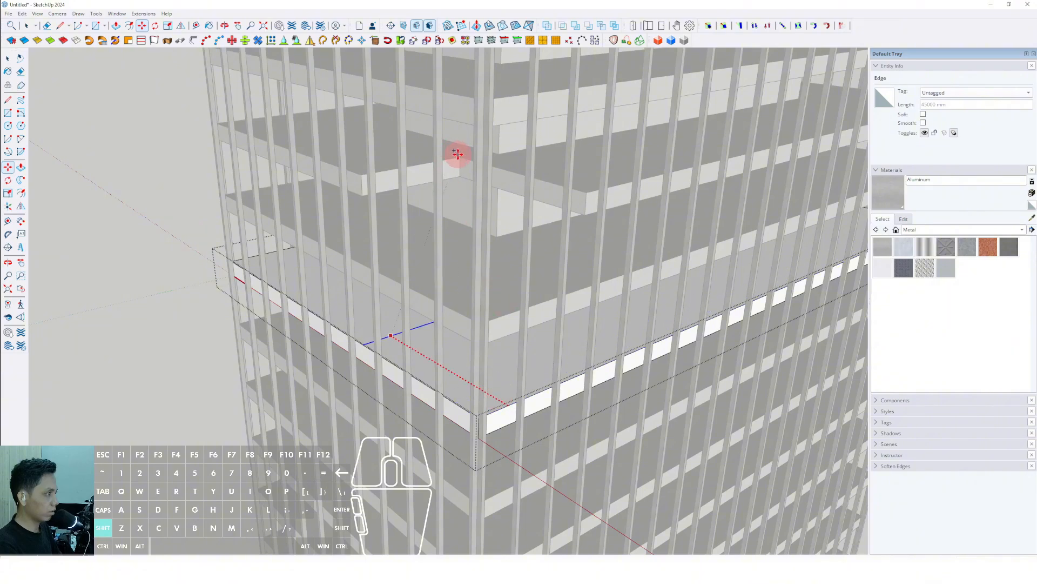
{"action": "scroll", "coordinate": [452, 406], "scroll_direction": "up", "scroll_amount": 4}
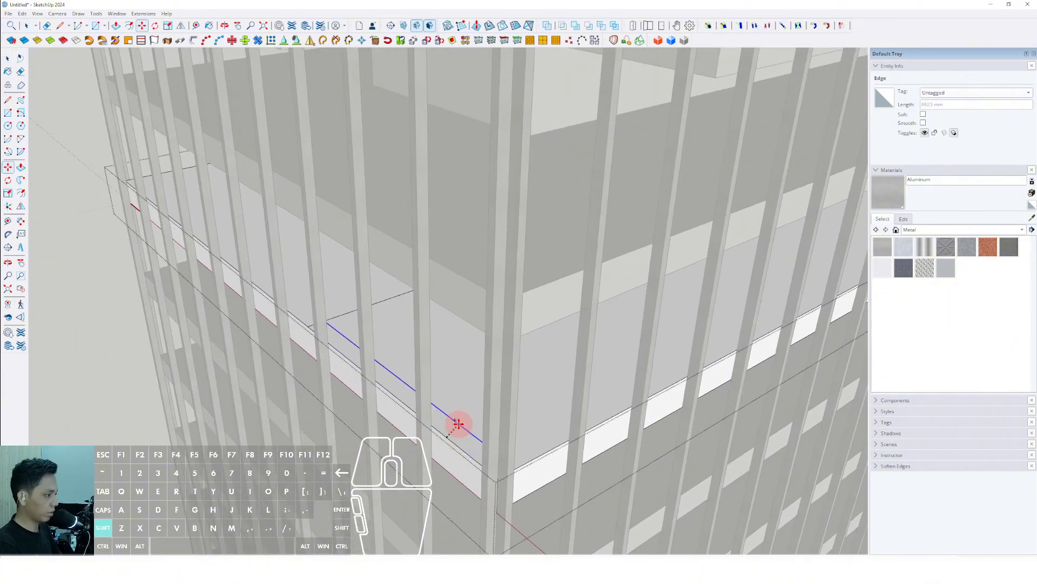
{"action": "scroll", "coordinate": [458, 424], "scroll_direction": "down", "scroll_amount": 1, "text": "shift"}
{"action": "middle_click_drag", "start_coordinate": [465, 422], "coordinate": [411, 450], "text": "shift"}
{"action": "scroll", "coordinate": [451, 410], "scroll_direction": "down", "scroll_amount": 3}
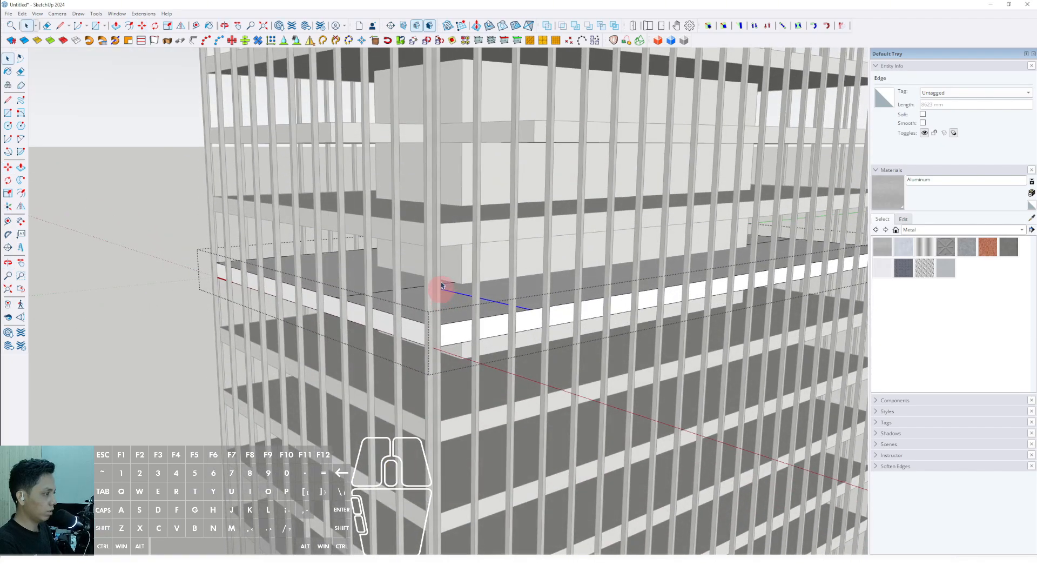
Erase the overshooting line and push the corner face through the slab to cut a matching notch
{"action": "scroll", "coordinate": [447, 290], "scroll_direction": "up", "scroll_amount": 5}
{"action": "key", "text": "e"}
{"action": "left_click", "coordinate": [463, 278]}
{"action": "scroll", "coordinate": [459, 300], "scroll_direction": "down", "scroll_amount": 3}
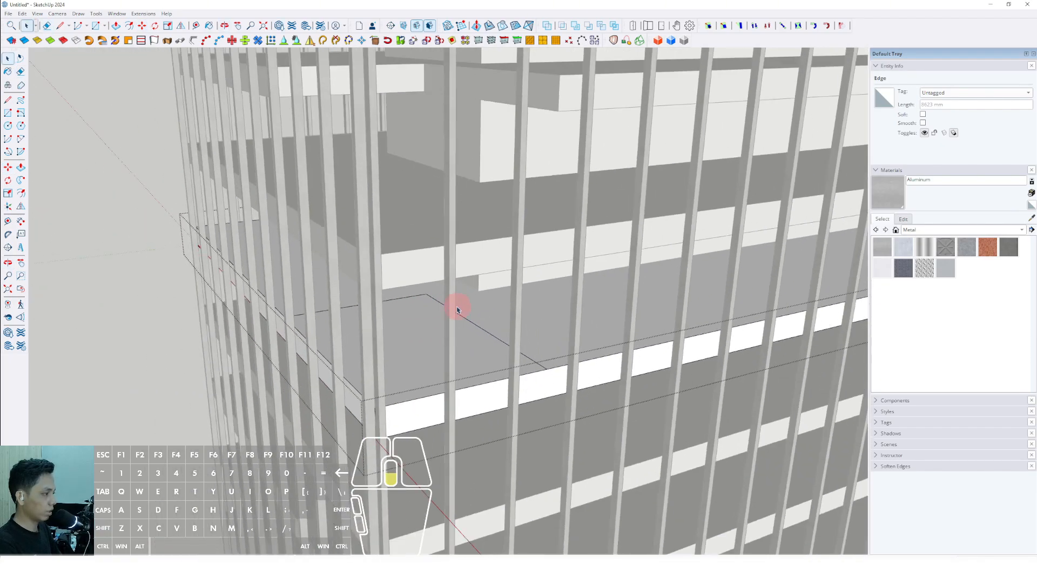
{"action": "key", "text": "v"}
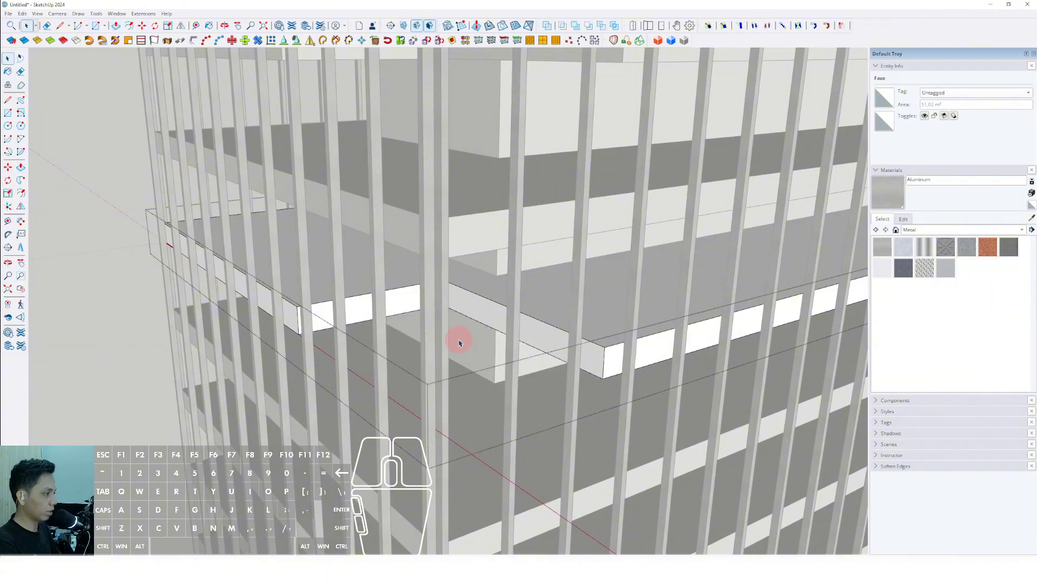
Explode the grouped vertical frames of the facades that meet at the notched corner
{"action": "scroll", "coordinate": [460, 342], "scroll_direction": "down", "scroll_amount": 3}
{"action": "middle_click_drag", "start_coordinate": [343, 308], "coordinate": [451, 291]}
{"action": "scroll", "coordinate": [470, 298], "scroll_direction": "up", "scroll_amount": 5}
{"action": "scroll", "coordinate": [465, 296], "scroll_direction": "up", "scroll_amount": 5}
{"action": "left_click", "coordinate": [468, 293]}
{"action": "scroll", "coordinate": [463, 290], "scroll_direction": "up", "scroll_amount": 3}
{"action": "left_click", "coordinate": [482, 336]}
{"action": "right_click", "coordinate": [452, 291]}
{"action": "left_click", "coordinate": [470, 344]}
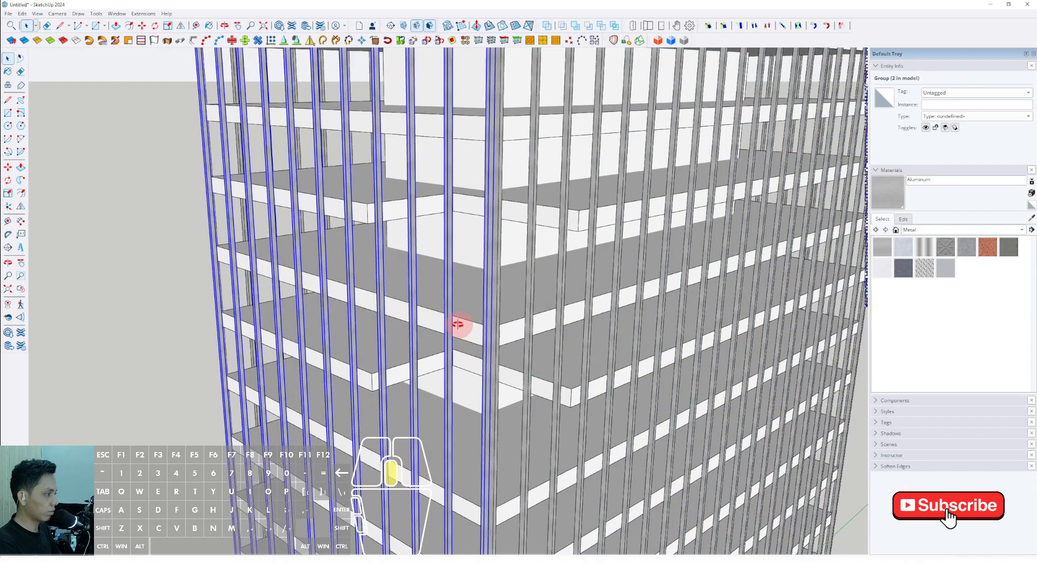
Select the seven vertical frames in front of the corner notches and make them unique together
{"action": "middle_click_drag", "start_coordinate": [456, 328], "coordinate": [447, 303]}
{"action": "left_click", "coordinate": [451, 338]}
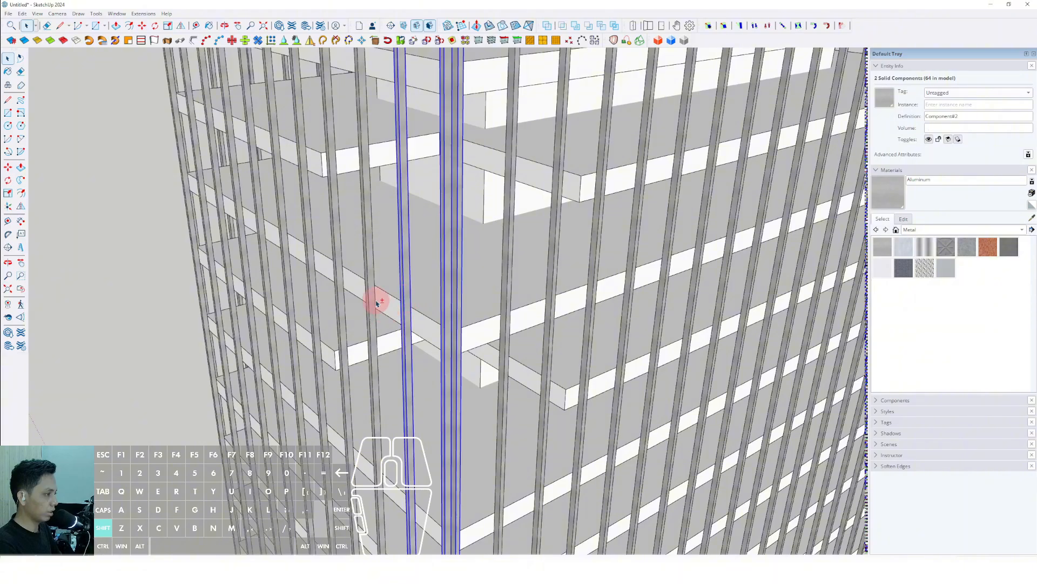
{"action": "middle_click_drag", "start_coordinate": [551, 278], "coordinate": [343, 290]}
{"action": "scroll", "coordinate": [428, 283], "scroll_direction": "up", "scroll_amount": 1}
{"action": "left_click", "coordinate": [444, 270], "text": "shift"}
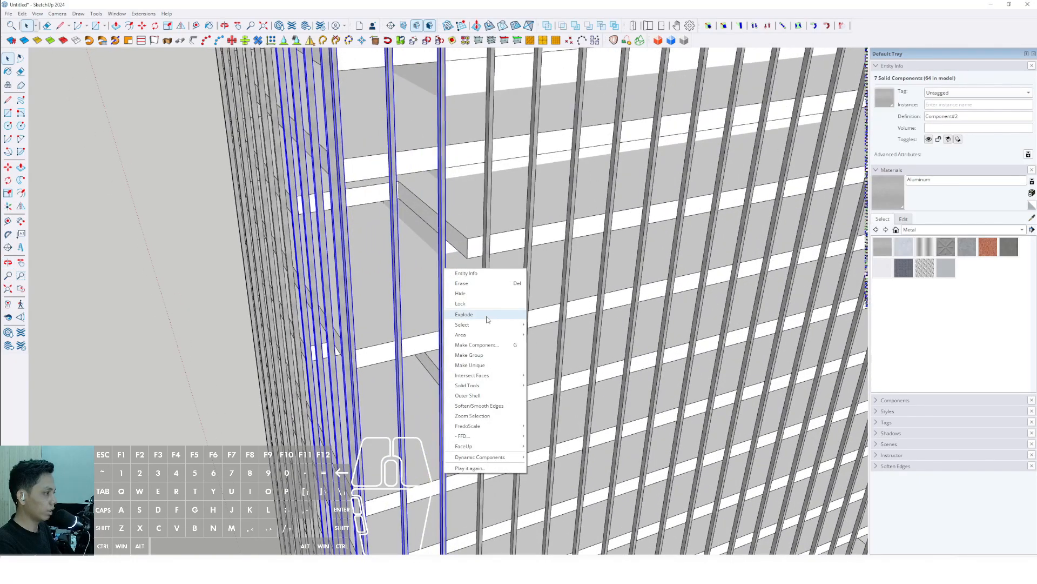
{"action": "left_click", "coordinate": [479, 365]}
Open one unique frame for editing and draw a rectangle on its face spanning the notched floors, starting at the slab below
{"action": "scroll", "coordinate": [433, 336], "scroll_direction": "down", "scroll_amount": 3}
{"action": "middle_click_drag", "start_coordinate": [433, 335], "coordinate": [496, 283]}
{"action": "scroll", "coordinate": [496, 283], "scroll_direction": "up", "scroll_amount": 6}
{"action": "triple_click", "coordinate": [477, 431]}
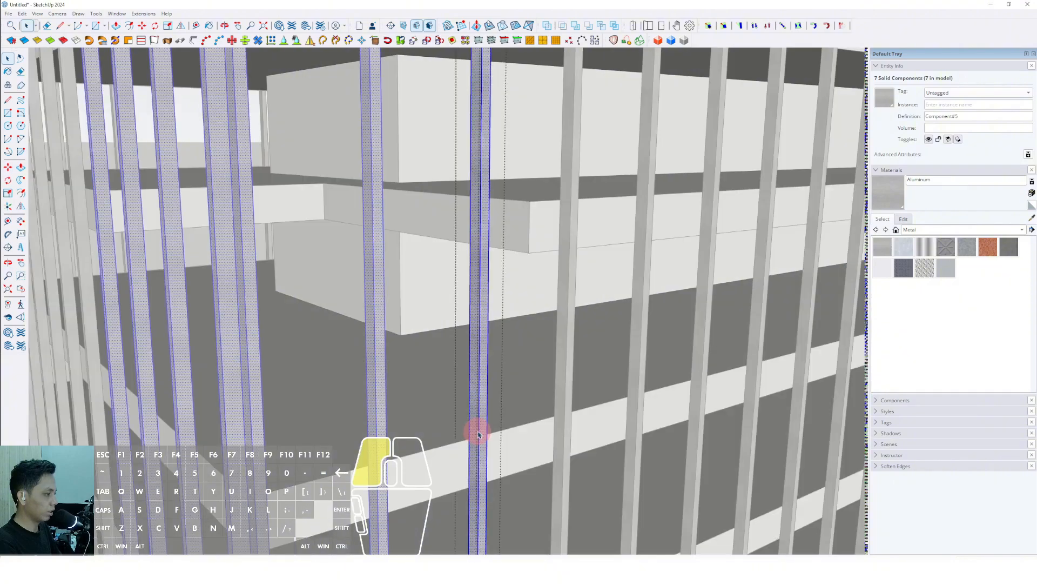
{"action": "key", "text": "r"}
{"action": "scroll", "coordinate": [469, 434], "scroll_direction": "up", "scroll_amount": 2}
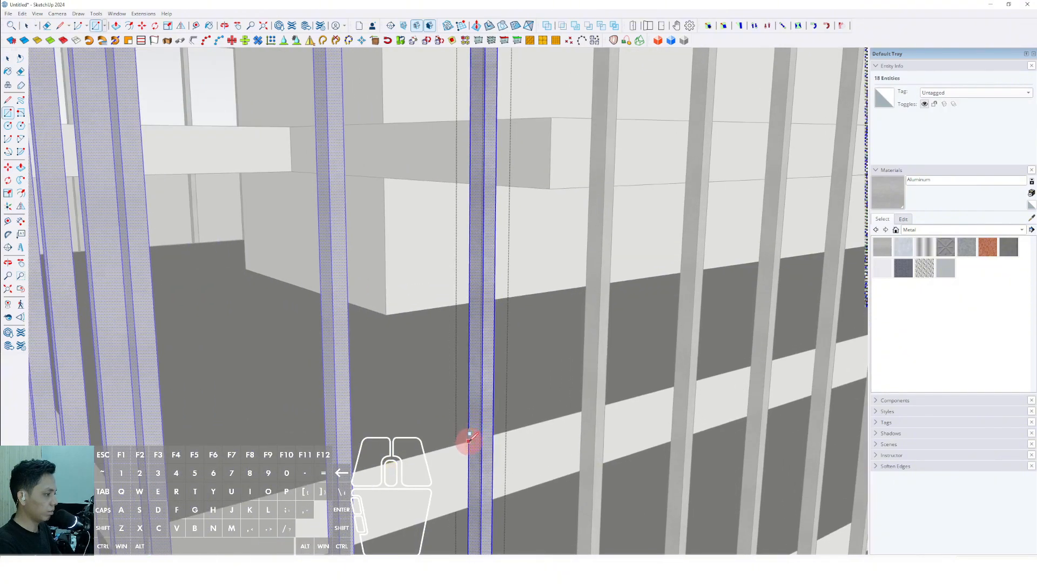
{"action": "scroll", "coordinate": [480, 416], "scroll_direction": "up", "scroll_amount": 3}
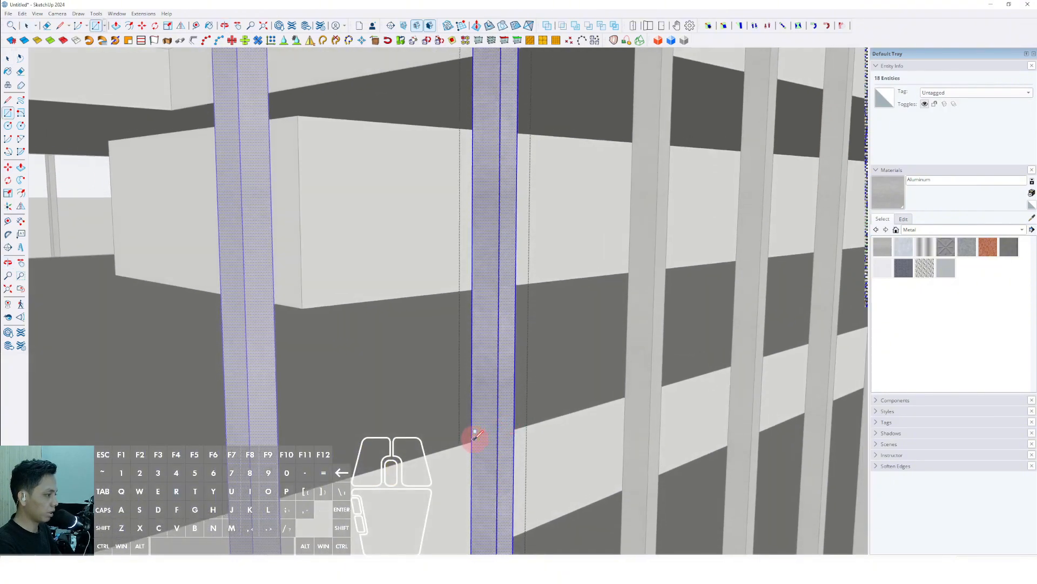
{"action": "scroll", "coordinate": [464, 442], "scroll_direction": "up", "scroll_amount": 6}
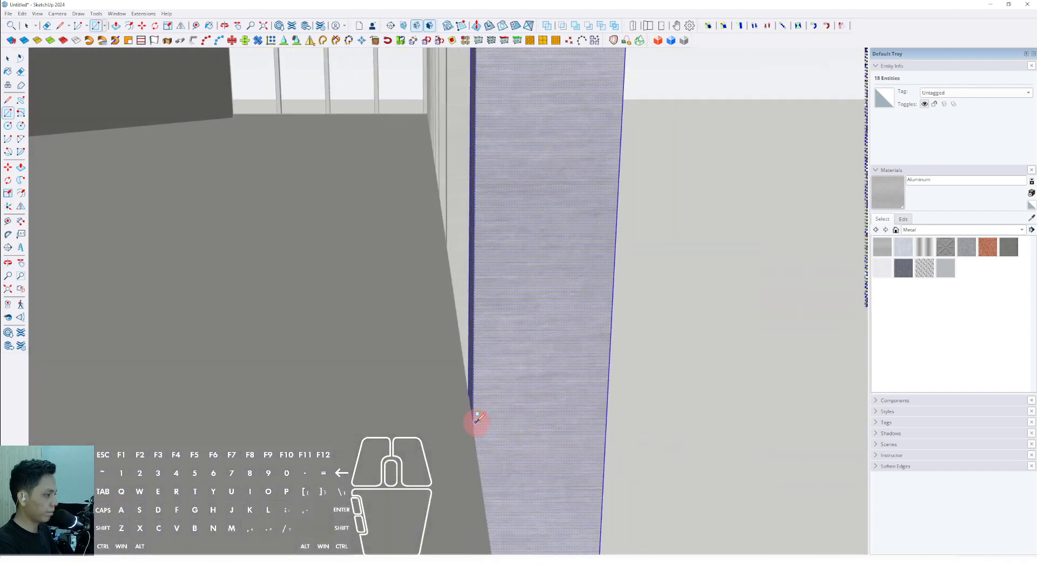
{"action": "scroll", "coordinate": [514, 366], "scroll_direction": "down", "scroll_amount": 8}
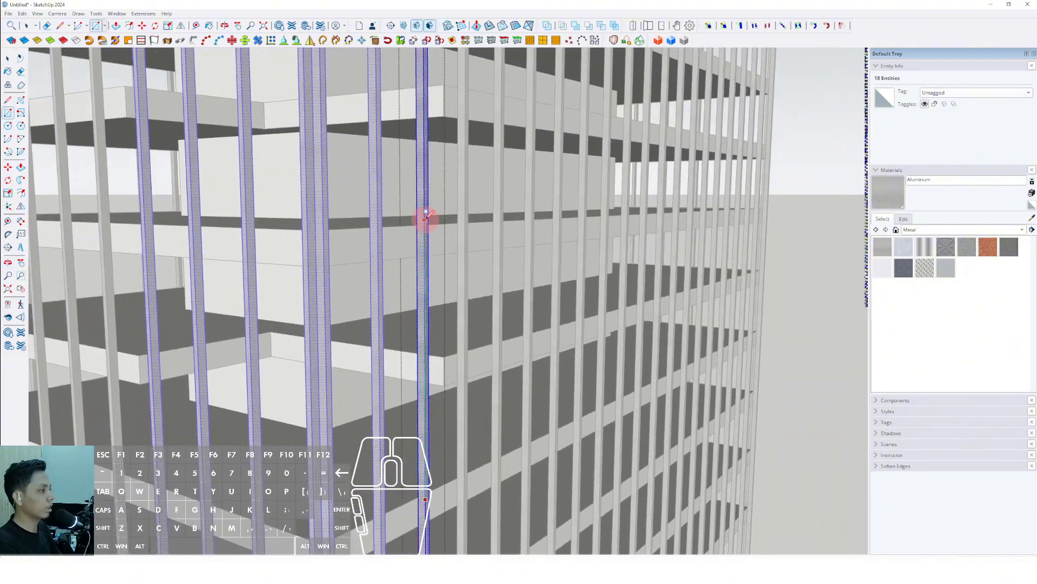
{"action": "middle_click_drag", "start_coordinate": [425, 216], "coordinate": [443, 402]}
{"action": "key", "text": "space"}
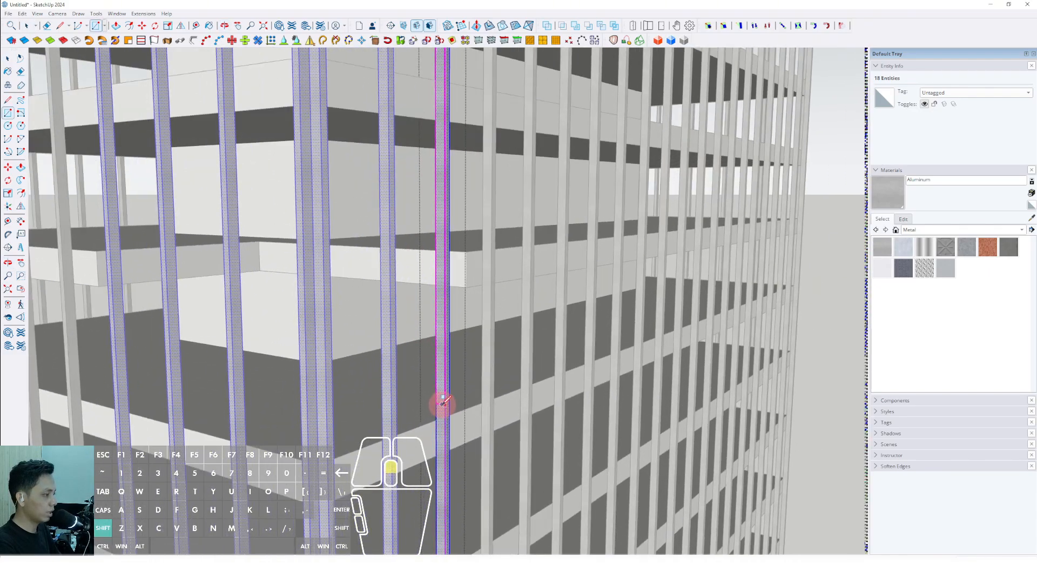
{"action": "key", "text": "space"}
Push the marked section through the frame and erase its leftover edge to open a gap at the notched floors
{"action": "scroll", "coordinate": [438, 352], "scroll_direction": "down", "scroll_amount": 2}
{"action": "scroll", "coordinate": [431, 338], "scroll_direction": "up", "scroll_amount": 3}
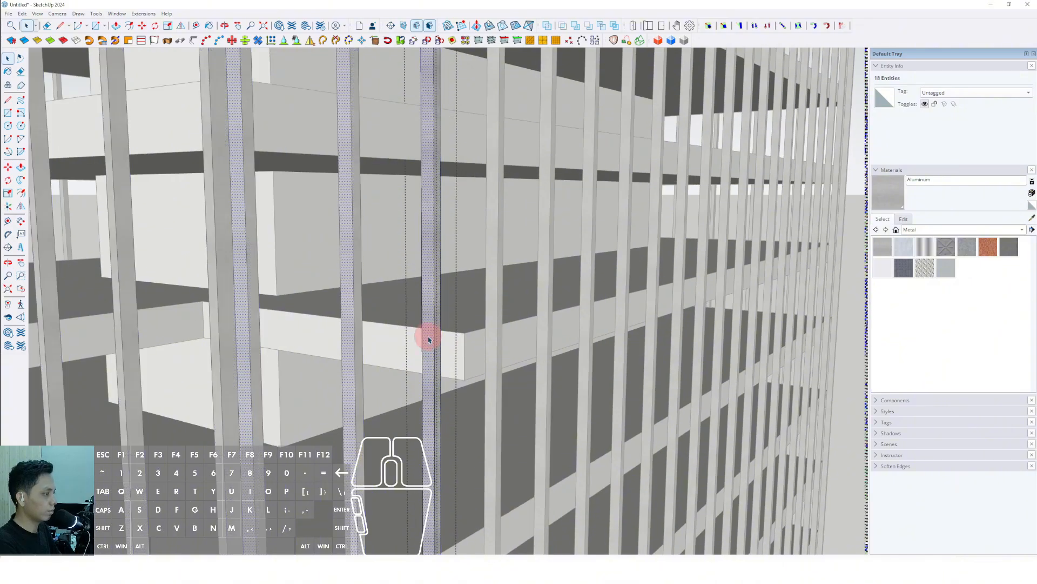
{"action": "scroll", "coordinate": [429, 335], "scroll_direction": "up", "scroll_amount": 2}
{"action": "key", "text": "p"}
{"action": "left_click", "coordinate": [430, 321]}
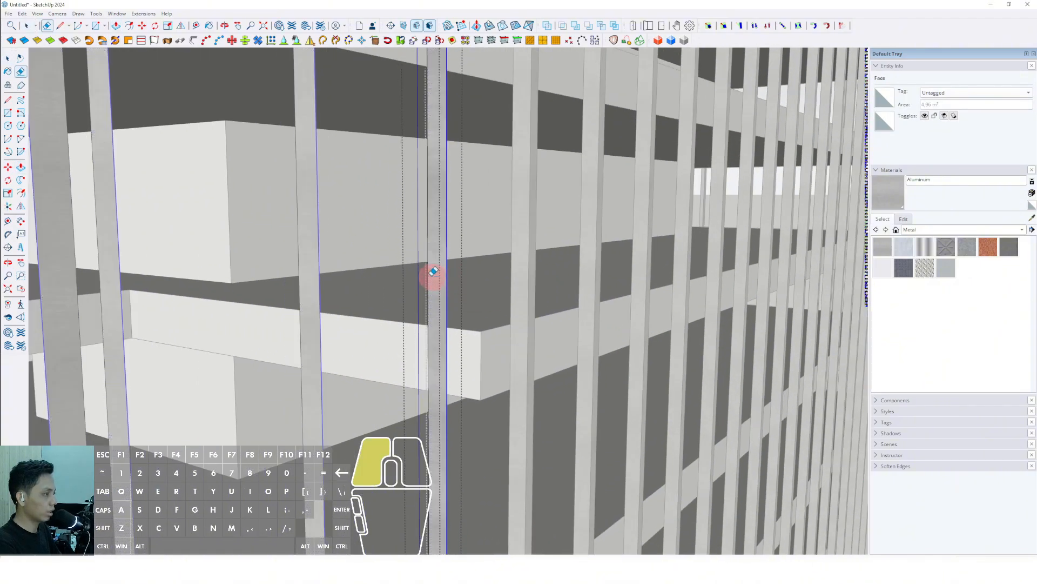
{"action": "left_click_drag", "start_coordinate": [432, 273], "coordinate": [439, 283]}
{"action": "scroll", "coordinate": [440, 283], "scroll_direction": "down", "scroll_amount": 5}
{"action": "mouse_move", "coordinate": [440, 283]}
{"action": "middle_mouse_down", "text": "shift"}
{"action": "mouse_move", "coordinate": [456, 294]}
{"action": "mouse_move", "coordinate": [440, 109]}
{"action": "middle_mouse_up", "text": "shift"}
{"action": "key", "text": "space"}
Delete the stray vertical edges left in the frame gap and close the frame component
{"action": "scroll", "coordinate": [435, 120], "scroll_direction": "up", "scroll_amount": 3}
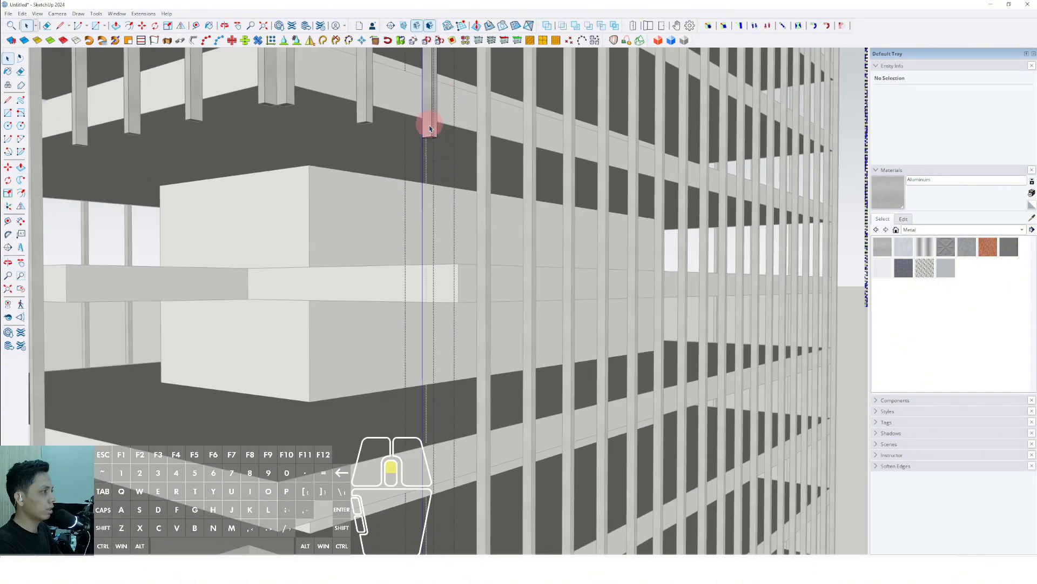
{"action": "scroll", "coordinate": [430, 129], "scroll_direction": "up", "scroll_amount": 2}
{"action": "scroll", "coordinate": [429, 136], "scroll_direction": "down", "scroll_amount": 5}
{"action": "middle_click_drag", "start_coordinate": [426, 217], "coordinate": [481, 259]}
{"action": "scroll", "coordinate": [351, 405], "scroll_direction": "up", "scroll_amount": 5}
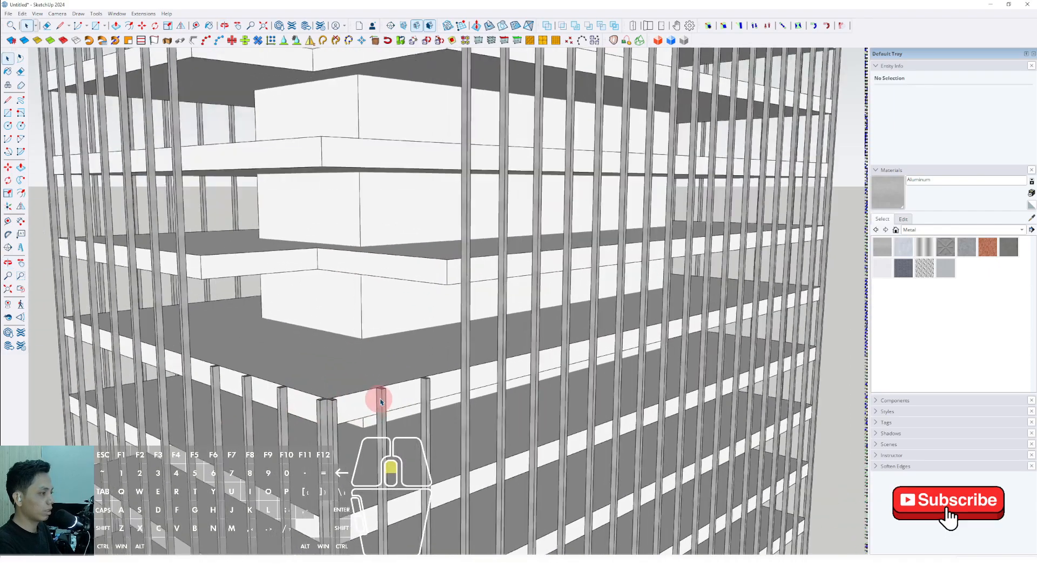
{"action": "scroll", "coordinate": [503, 390], "scroll_direction": "up", "scroll_amount": 5}
{"action": "left_click", "coordinate": [500, 389]}
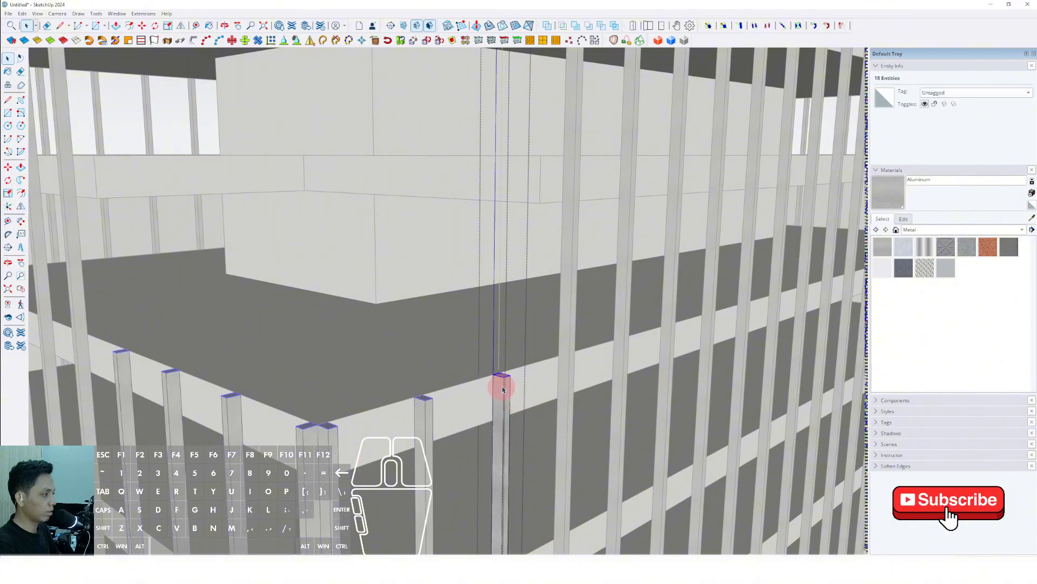
{"action": "scroll", "coordinate": [510, 366], "scroll_direction": "down", "scroll_amount": 10}
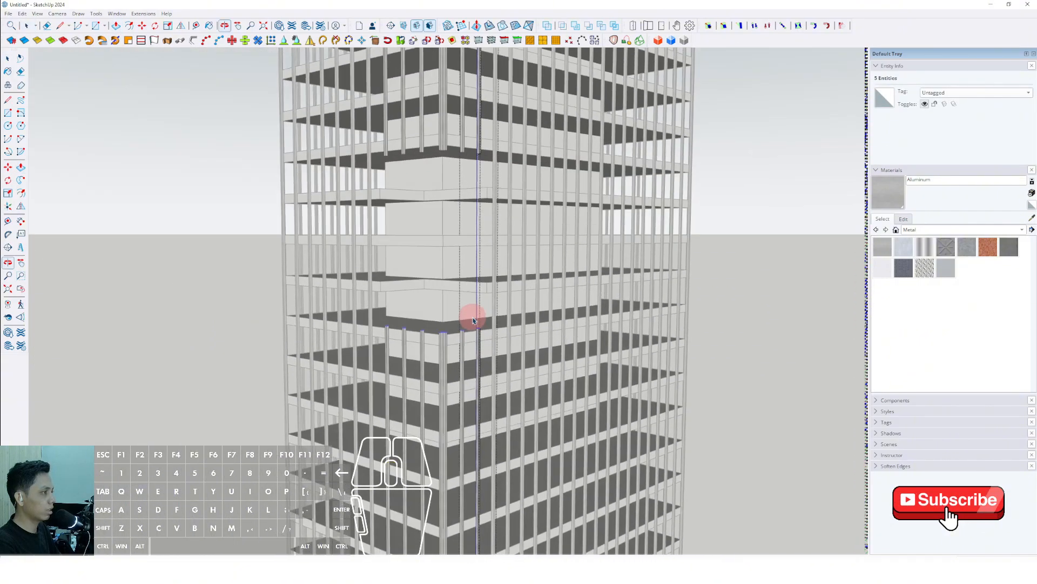
{"action": "left_click", "coordinate": [737, 210]}
Make the uncut slab between the two notched slabs a unique component and open it for editing
{"action": "middle_click_drag", "start_coordinate": [483, 352], "coordinate": [448, 309]}
{"action": "scroll", "coordinate": [445, 263], "scroll_direction": "down", "scroll_amount": 3}
{"action": "middle_click_drag", "start_coordinate": [482, 263], "coordinate": [329, 232]}
{"action": "scroll", "coordinate": [403, 232], "scroll_direction": "up", "scroll_amount": 2}
{"action": "middle_click_drag", "start_coordinate": [403, 231], "coordinate": [446, 296], "text": "shift"}
{"action": "middle_click_drag", "start_coordinate": [464, 358], "coordinate": [473, 414], "text": "shift"}
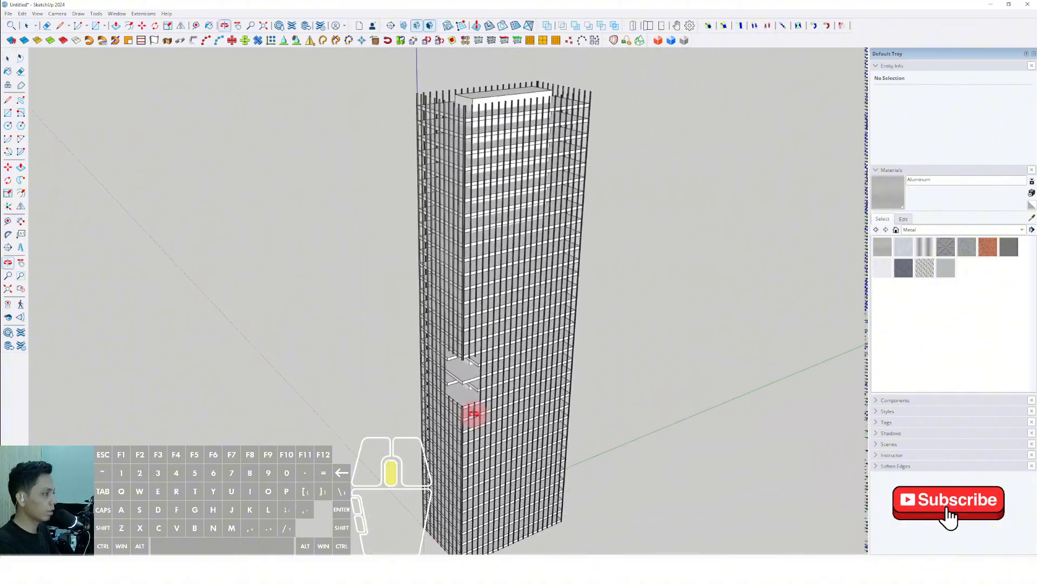
{"action": "middle_click_drag", "start_coordinate": [529, 383], "coordinate": [502, 336]}
{"action": "scroll", "coordinate": [462, 366], "scroll_direction": "up", "scroll_amount": 6}
{"action": "right_click", "coordinate": [533, 328]}
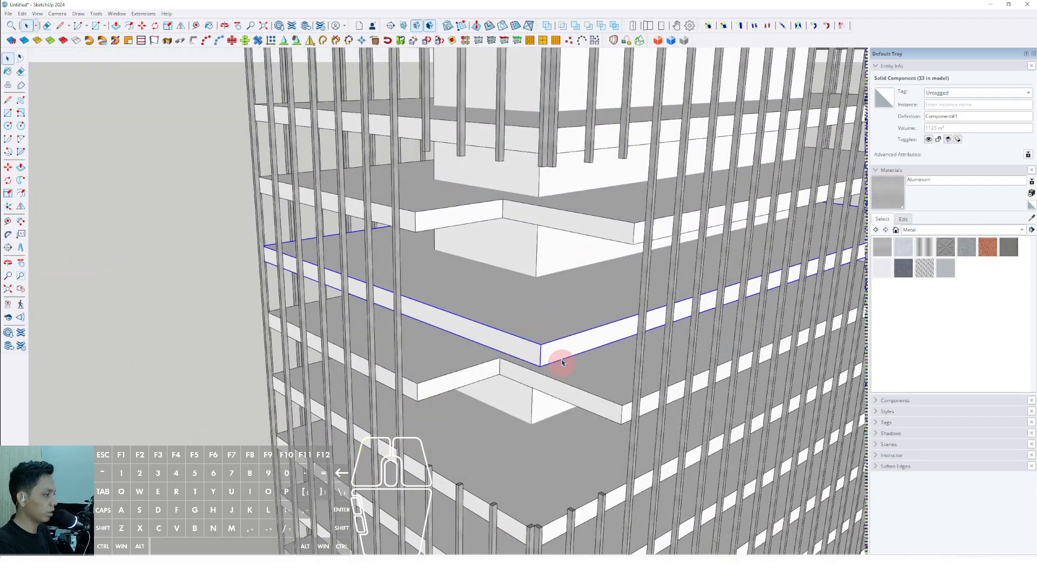
{"action": "middle_click_drag", "start_coordinate": [562, 362], "coordinate": [461, 424]}
{"action": "triple_click", "coordinate": [445, 427]}
Copy the slab's two outer top edges inward, aligned with the notch edges of the neighbouring slabs
{"action": "scroll", "coordinate": [446, 449], "scroll_direction": "up", "scroll_amount": 2}
{"action": "left_click", "coordinate": [446, 450]}
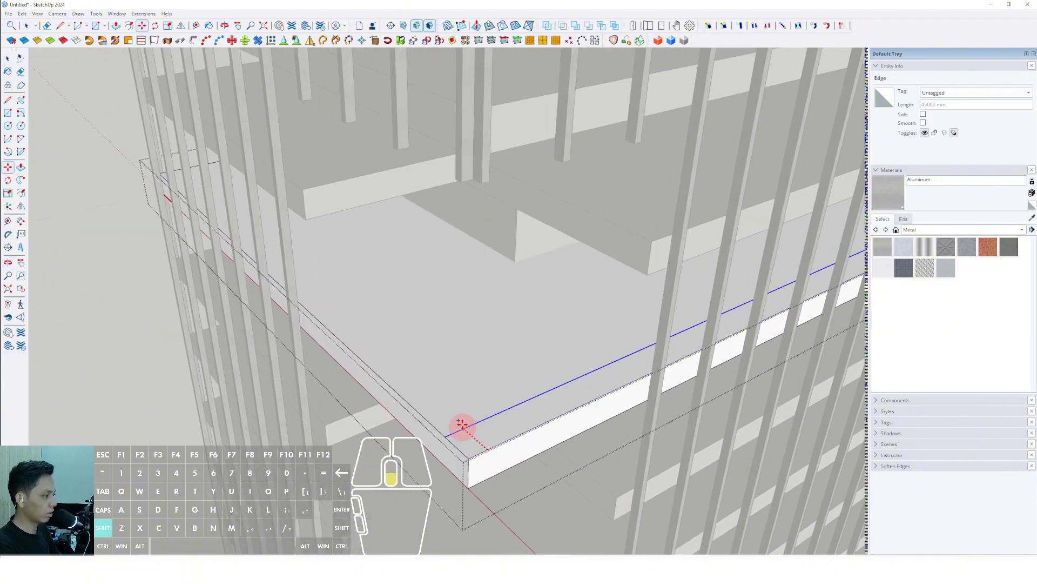
{"action": "left_click", "coordinate": [361, 363]}
{"action": "middle_click_drag", "start_coordinate": [361, 363], "coordinate": [365, 368]}
{"action": "key", "text": "m"}
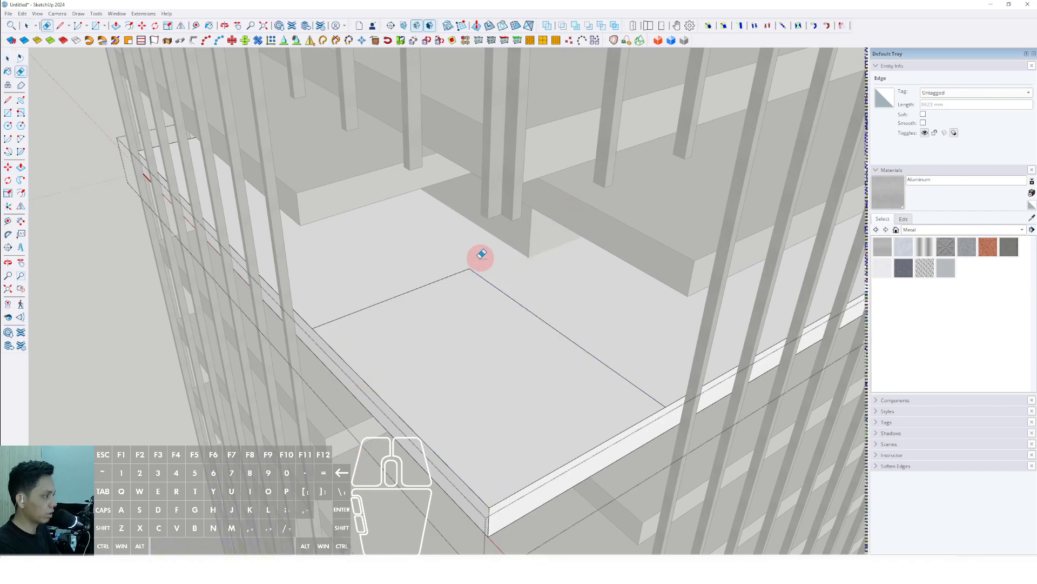
Erase the overshooting line and push the corner face through the slab to cut a matching notch
{"action": "scroll", "coordinate": [463, 283], "scroll_direction": "down", "scroll_amount": 1}
{"action": "key", "text": "space"}
{"action": "left_click", "coordinate": [448, 336]}
{"action": "key", "text": "space"}
{"action": "scroll", "coordinate": [414, 354], "scroll_direction": "down", "scroll_amount": 2}
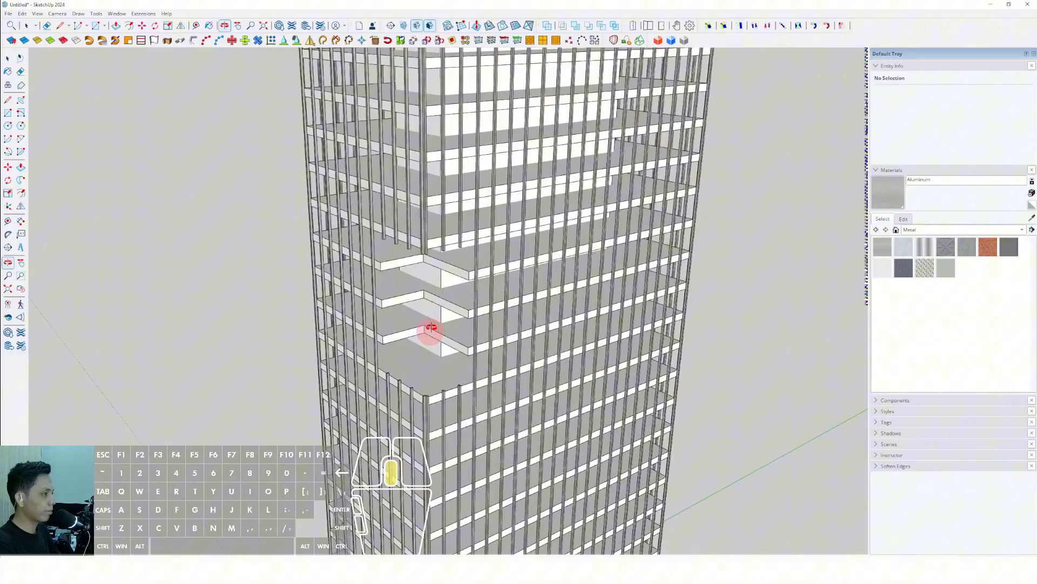
Draw a square of about 2.2 m² on top of the core at one corner of its short side
{"action": "middle_click_drag", "start_coordinate": [430, 328], "coordinate": [401, 198]}
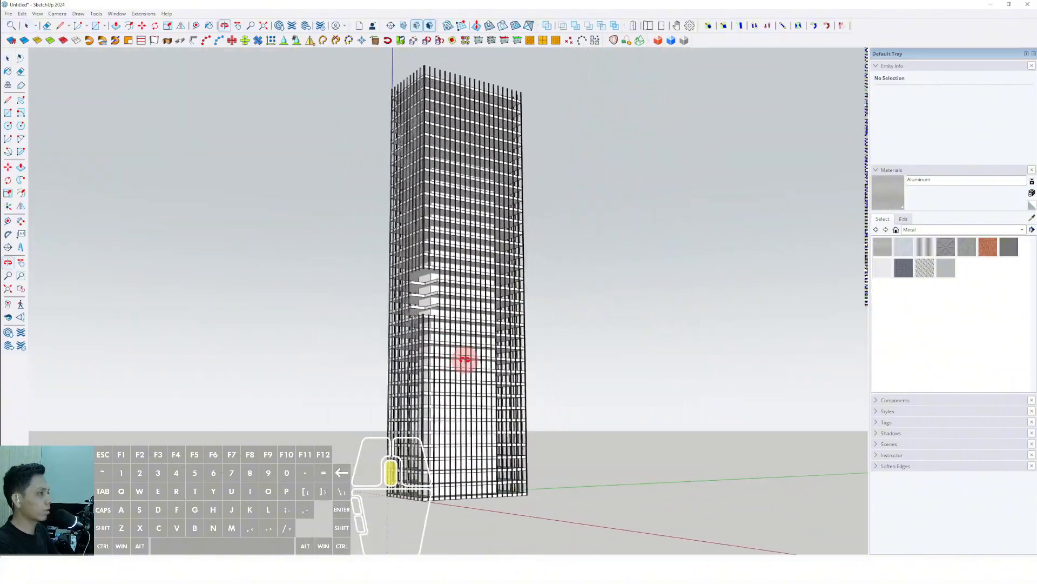
{"action": "scroll", "coordinate": [416, 282], "scroll_direction": "up", "scroll_amount": 10}
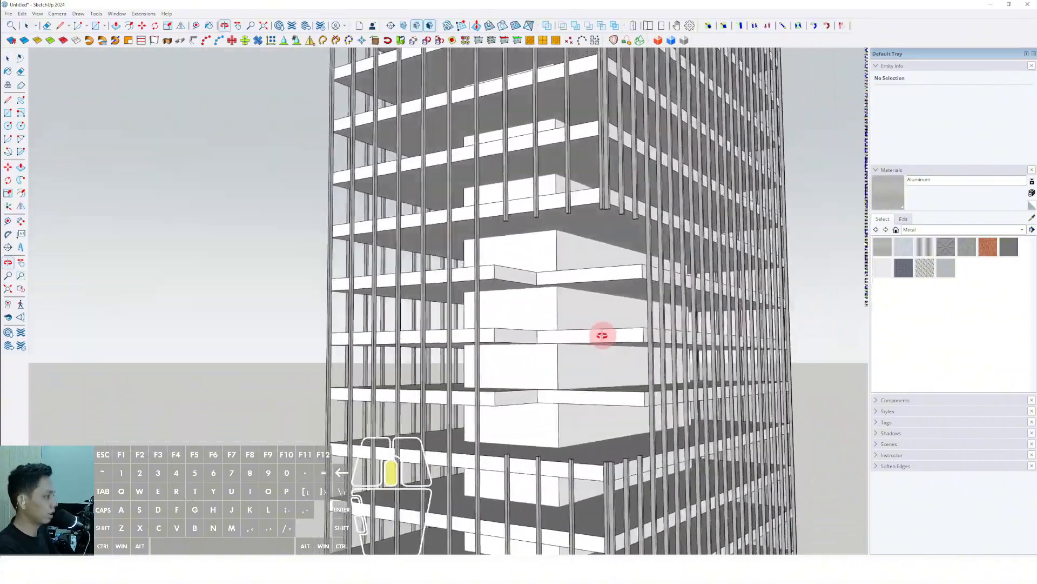
{"action": "middle_click_drag", "start_coordinate": [602, 335], "coordinate": [385, 402]}
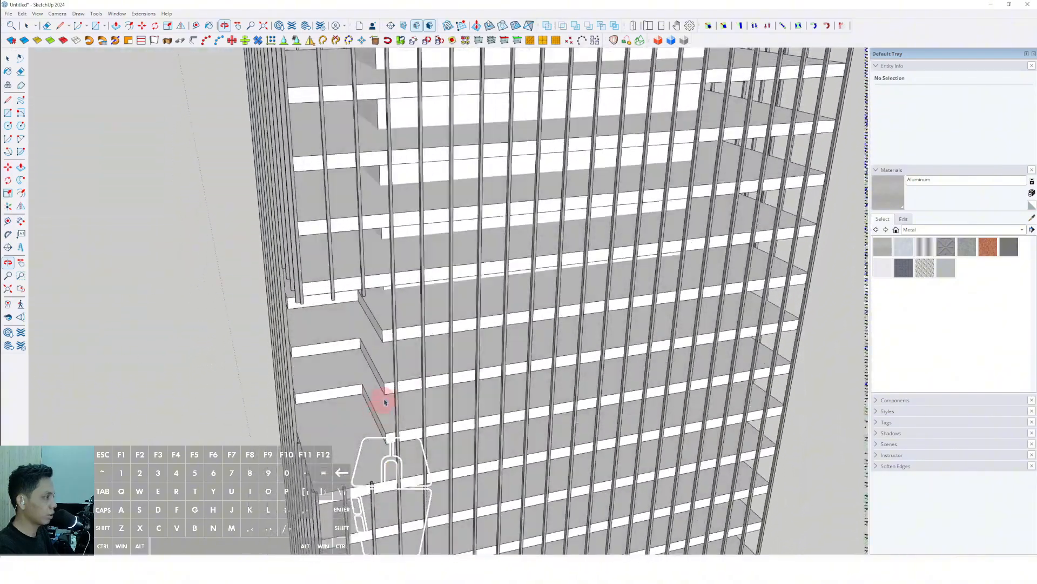
{"action": "scroll", "coordinate": [413, 373], "scroll_direction": "down", "scroll_amount": 3}
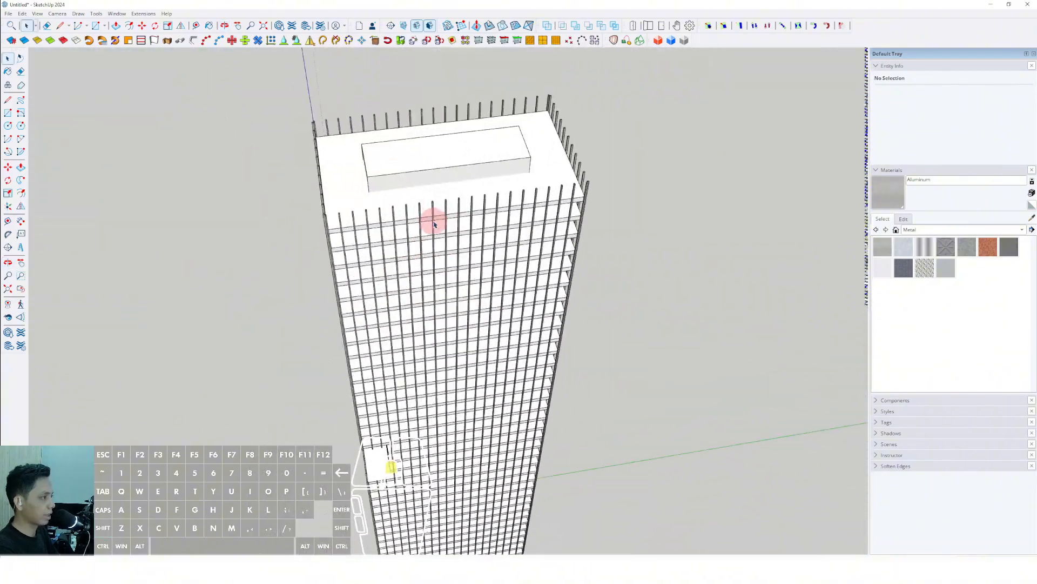
{"action": "scroll", "coordinate": [509, 301], "scroll_direction": "up", "scroll_amount": 8}
{"action": "key", "text": "r"}
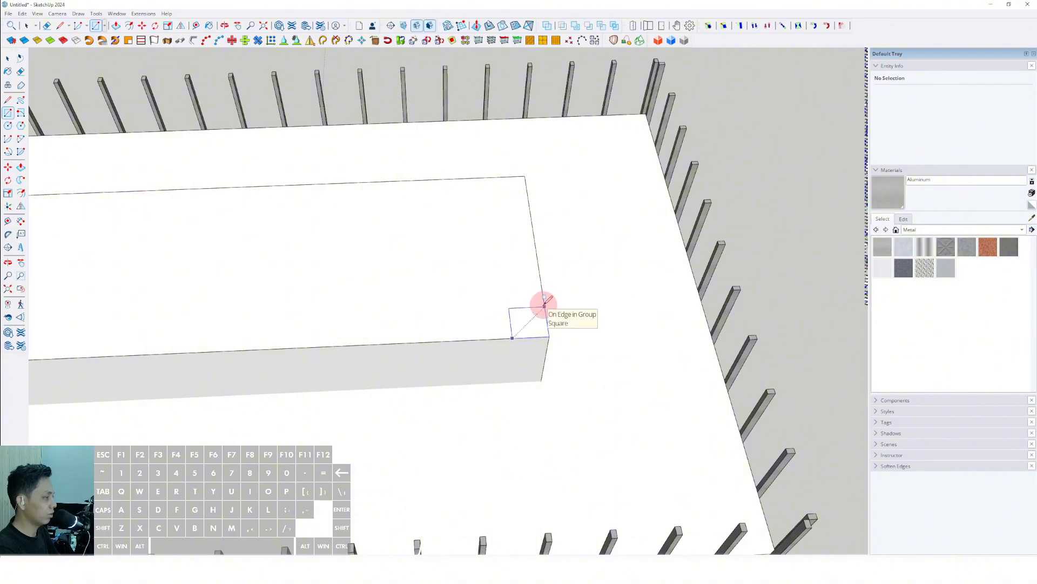
{"action": "left_click", "coordinate": [534, 323]}
{"action": "scroll", "coordinate": [534, 319], "scroll_direction": "up", "scroll_amount": 2}
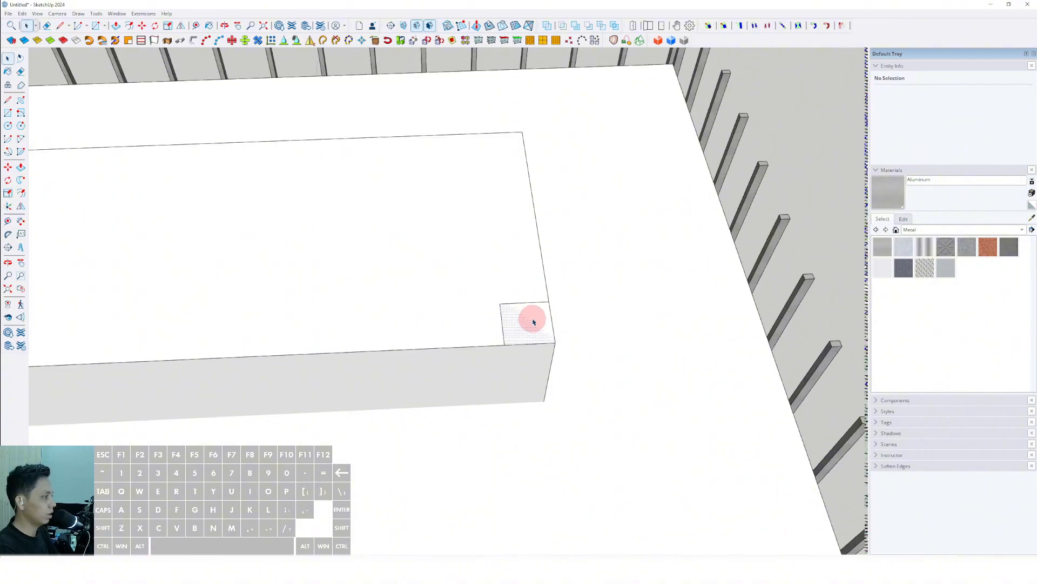
Extrude the square down to the roof slab and group the resulting corner block
{"action": "scroll", "coordinate": [534, 324], "scroll_direction": "down", "scroll_amount": 3}
{"action": "key", "text": "v"}
{"action": "scroll", "coordinate": [537, 327], "scroll_direction": "up", "scroll_amount": 1}
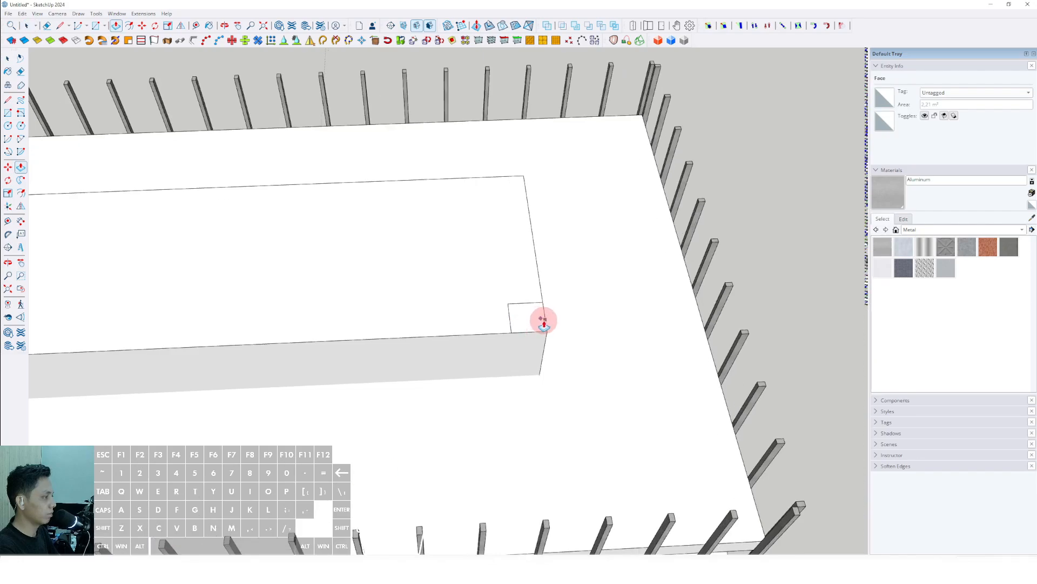
{"action": "middle_click_drag", "start_coordinate": [548, 326], "coordinate": [419, 289]}
{"action": "left_click", "coordinate": [516, 393]}
{"action": "scroll", "coordinate": [484, 308], "scroll_direction": "down", "scroll_amount": 1}
{"action": "key", "text": "space"}
{"action": "triple_click", "coordinate": [483, 303]}
{"action": "right_click", "coordinate": [483, 301]}
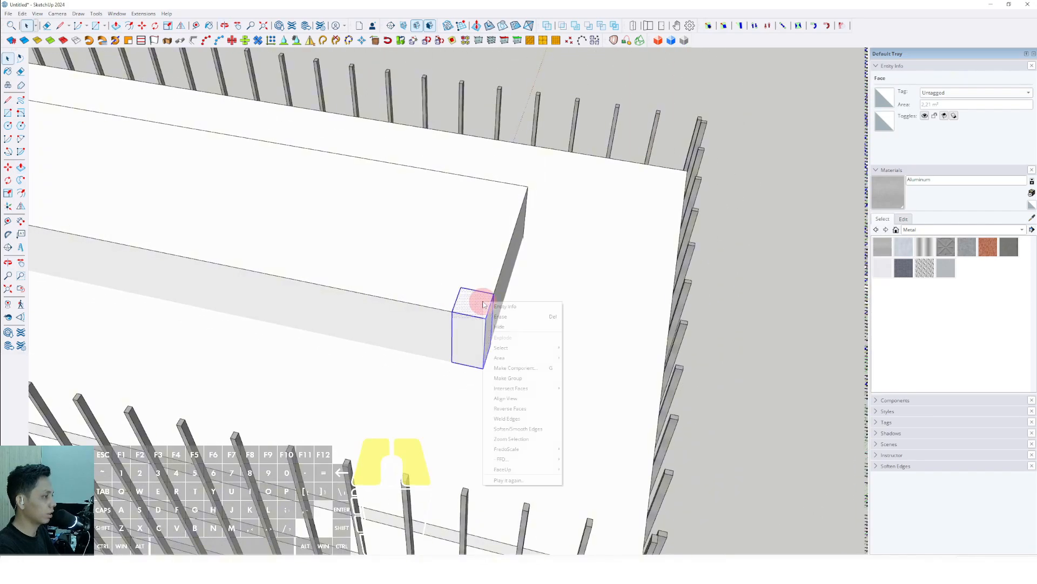
{"action": "left_click", "coordinate": [508, 378]}
Copy the grouped corner block to the other corner of the core's short side and select both blocks
{"action": "middle_click_drag", "start_coordinate": [528, 317], "coordinate": [440, 324]}
{"action": "scroll", "coordinate": [441, 319], "scroll_direction": "up", "scroll_amount": 1}
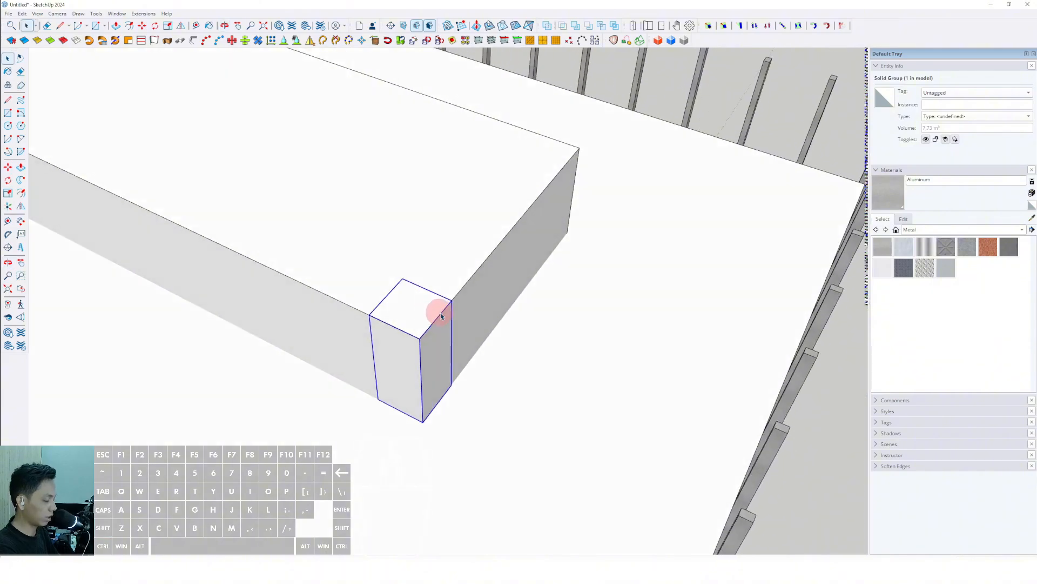
{"action": "left_click", "coordinate": [580, 148]}
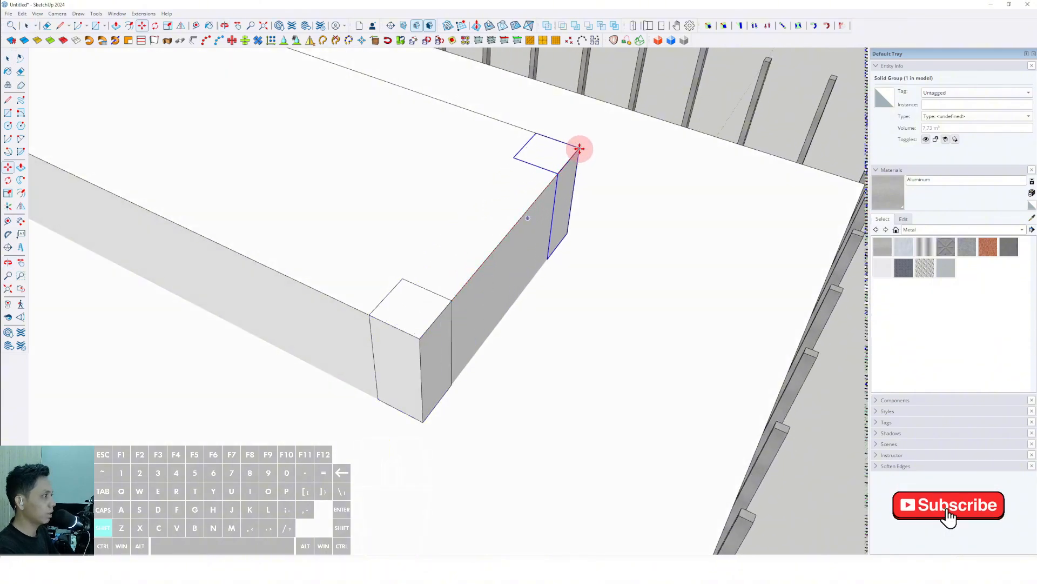
{"action": "scroll", "coordinate": [463, 294], "scroll_direction": "down", "scroll_amount": 3}
{"action": "key", "text": "space"}
{"action": "middle_click_drag", "start_coordinate": [443, 326], "coordinate": [507, 324]}
{"action": "left_click", "coordinate": [494, 311], "text": "shift"}
{"action": "scroll", "coordinate": [494, 312], "scroll_direction": "up", "scroll_amount": 1}
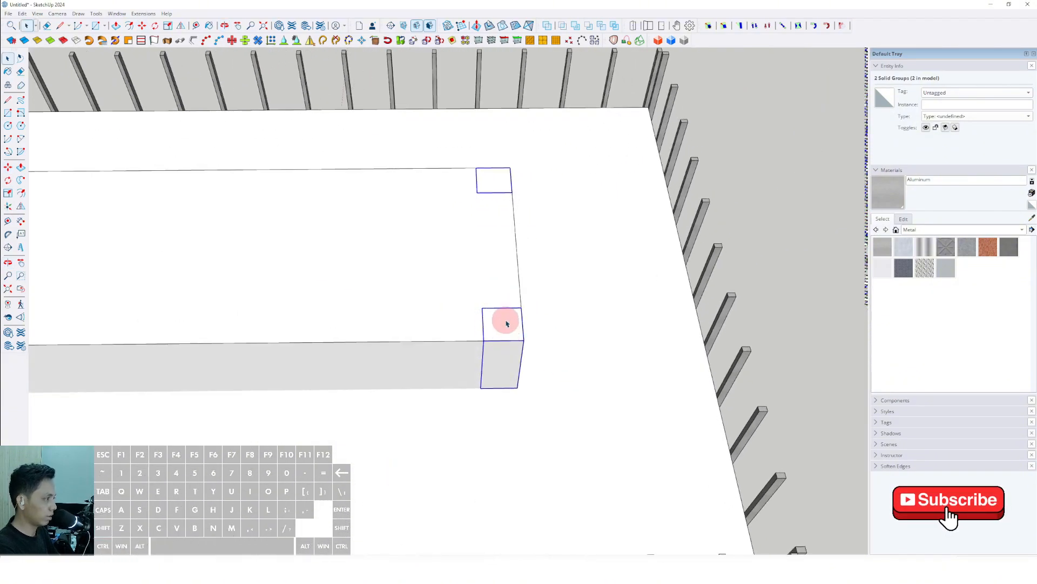
Delete the copied block and convert the original corner block into a component
{"action": "right_click", "coordinate": [502, 326]}
{"action": "right_click", "coordinate": [493, 324]}
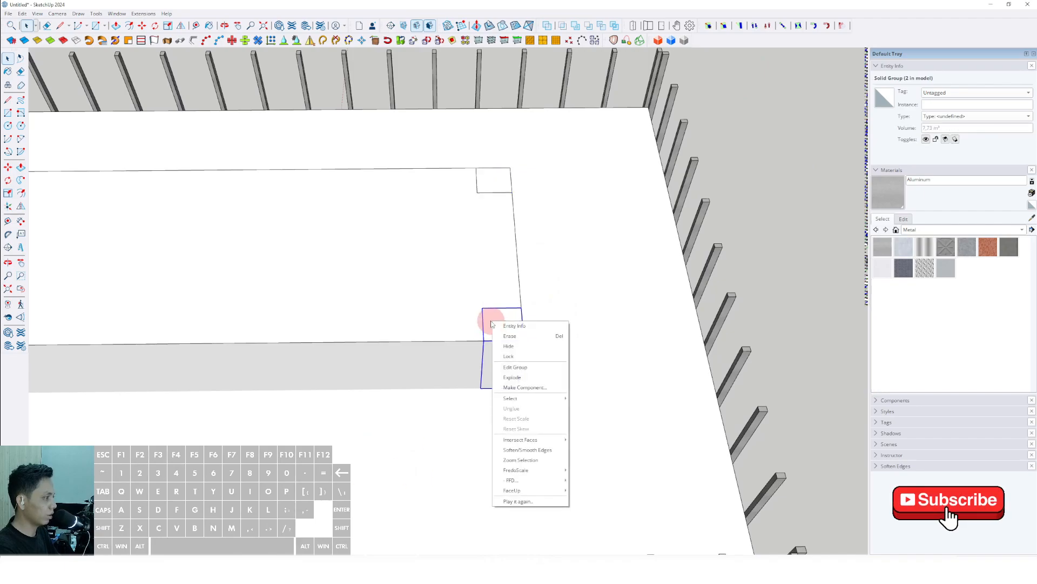
{"action": "left_click", "coordinate": [516, 387]}
{"action": "left_click", "coordinate": [523, 387]}
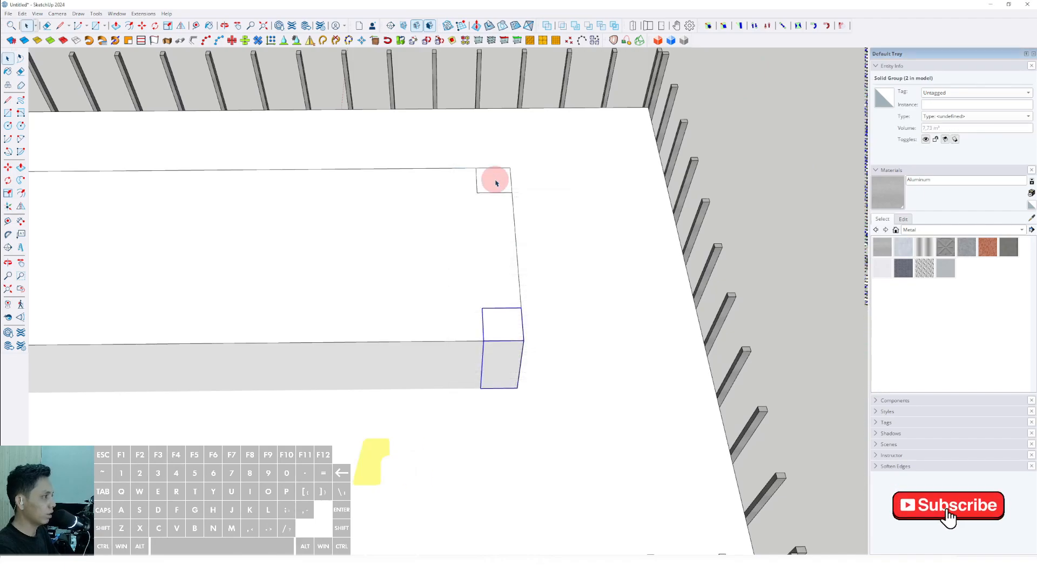
Copy the corner block component to the other corner of the core's short side
{"action": "middle_click_drag", "start_coordinate": [497, 182], "coordinate": [400, 342]}
{"action": "key", "text": "m"}
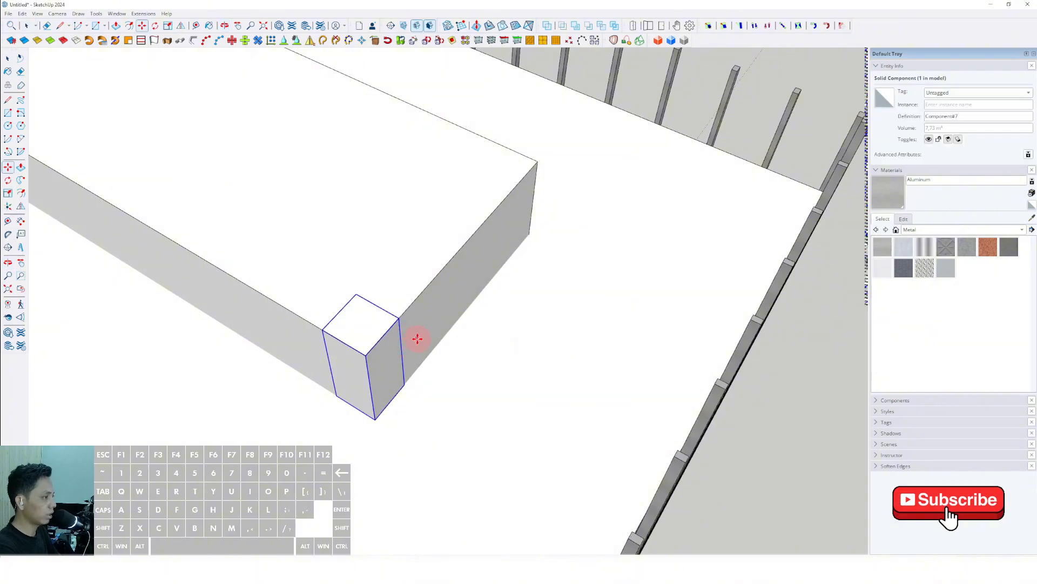
{"action": "left_click", "coordinate": [399, 318], "text": "ctrl"}
{"action": "left_click", "coordinate": [537, 162], "text": "shift"}
{"action": "key", "text": "space"}
{"action": "scroll", "coordinate": [443, 335], "scroll_direction": "down", "scroll_amount": 2}
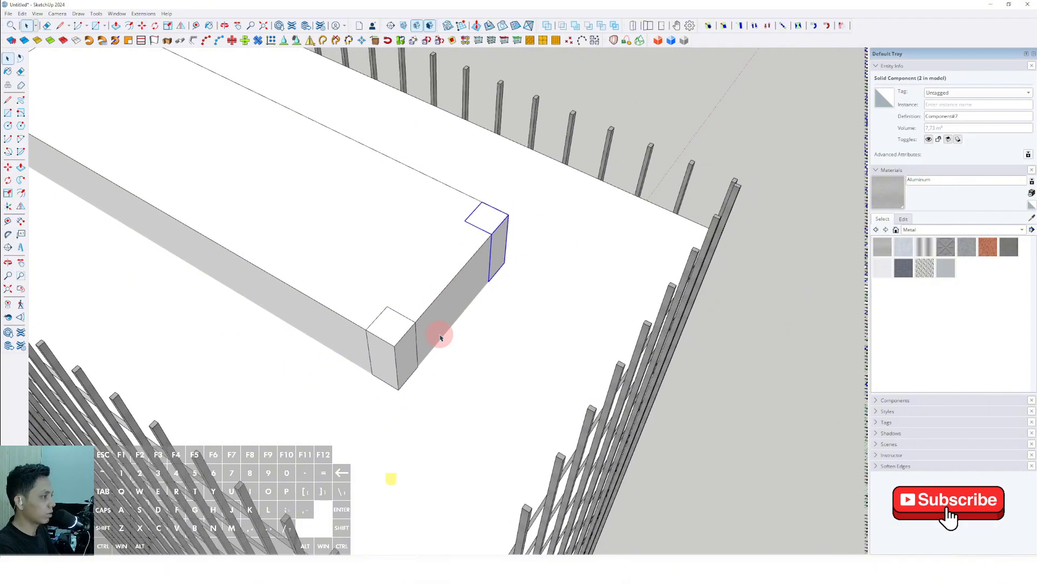
Select both corner blocks and copy them to the corners of the core's opposite short side
{"action": "middle_click_drag", "start_coordinate": [440, 337], "coordinate": [621, 323]}
{"action": "left_click", "coordinate": [484, 326], "text": "shift"}
{"action": "middle_click_drag", "start_coordinate": [485, 326], "coordinate": [537, 337]}
{"action": "key", "text": "m"}
{"action": "left_click", "coordinate": [523, 324]}
{"action": "scroll", "coordinate": [485, 323], "scroll_direction": "down", "scroll_amount": 2}
{"action": "middle_click_drag", "start_coordinate": [108, 319], "coordinate": [520, 292], "text": "shift"}
{"action": "left_click", "coordinate": [267, 272]}
{"action": "key", "text": "space"}
{"action": "scroll", "coordinate": [275, 292], "scroll_direction": "down", "scroll_amount": 3}
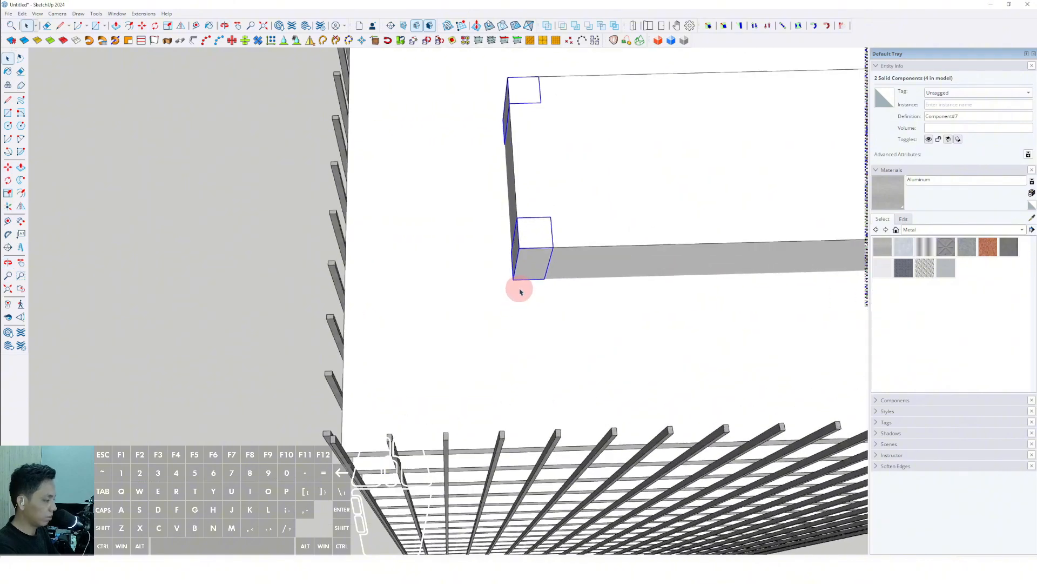
Copy the selected pair of corner blocks outward from the core to the nearby short edge of the roof slab
{"action": "left_click", "coordinate": [530, 292]}
{"action": "key", "text": "ctrl"}
{"action": "scroll", "coordinate": [507, 295], "scroll_direction": "down", "scroll_amount": 2}
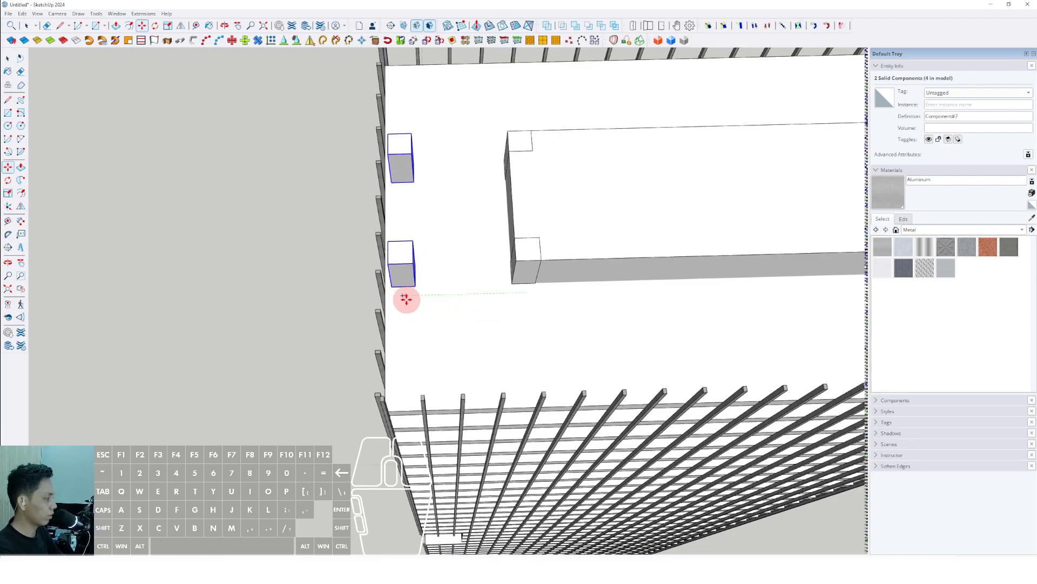
{"action": "key", "text": "space"}
Select the two blocks at the core's other short side and copy them outward to the opposite slab edge
{"action": "scroll", "coordinate": [426, 297], "scroll_direction": "down", "scroll_amount": 2}
{"action": "middle_click_drag", "start_coordinate": [808, 269], "coordinate": [510, 269], "text": "shift"}
{"action": "scroll", "coordinate": [508, 265], "scroll_direction": "up", "scroll_amount": 2}
{"action": "left_click", "coordinate": [506, 258]}
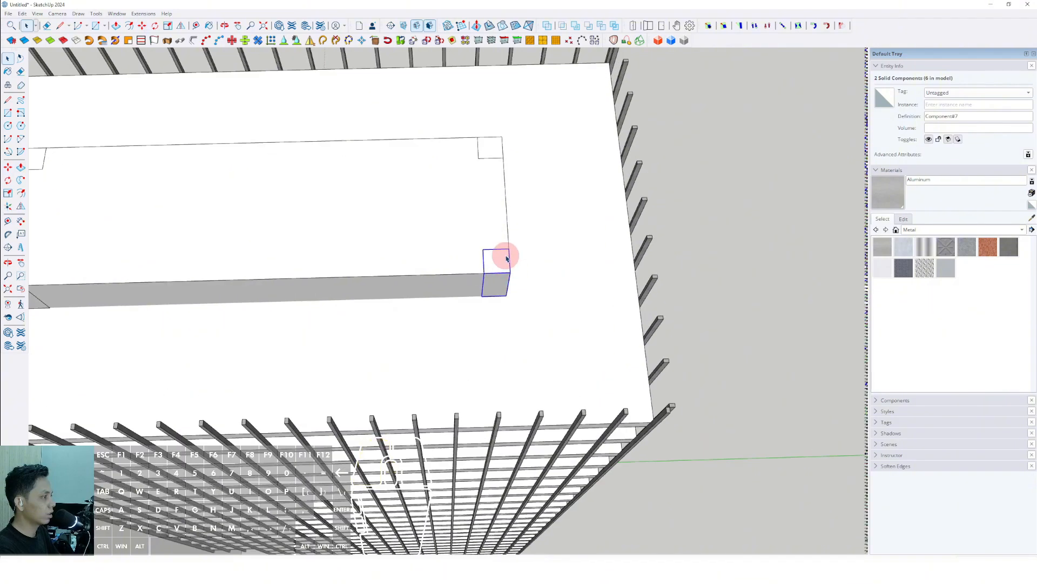
{"action": "middle_click_drag", "start_coordinate": [495, 153], "coordinate": [496, 234]}
{"action": "left_click", "coordinate": [511, 235]}
{"action": "key", "text": "ctrl"}
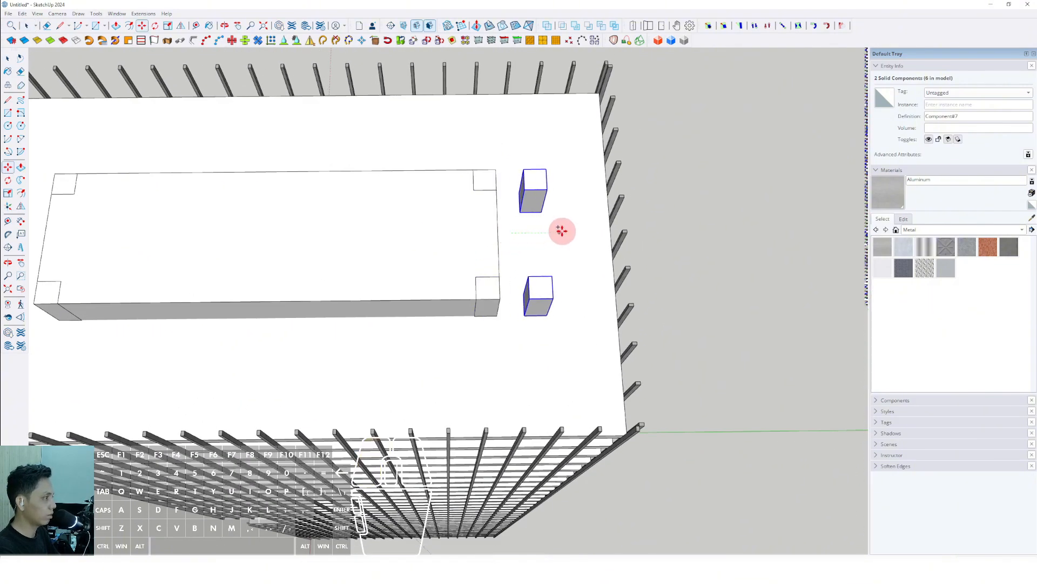
{"action": "key", "text": "Return"}
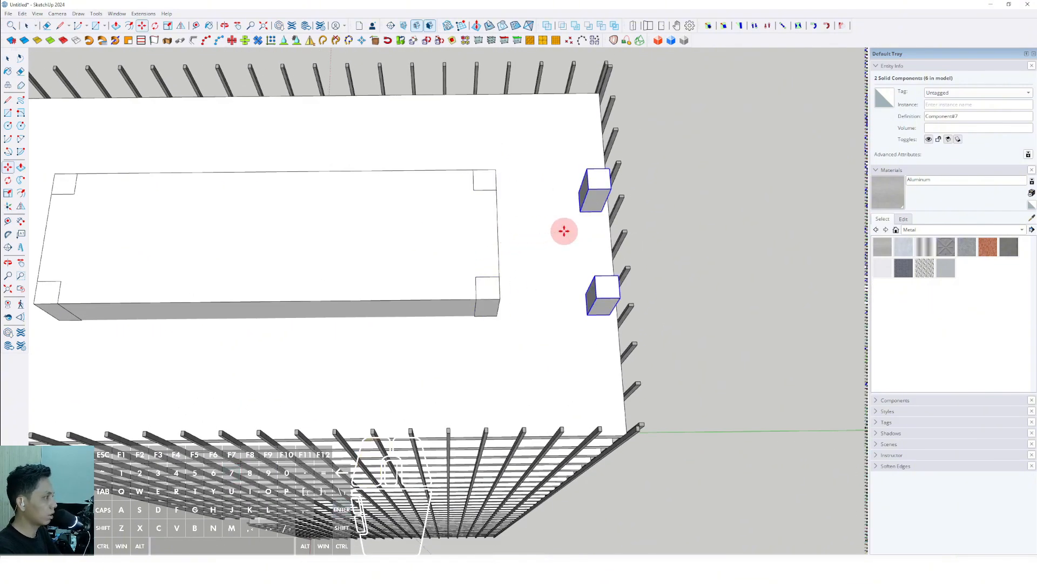
Select the four blocks in line with the core's front long side and copy the row to the front slab edge
{"action": "scroll", "coordinate": [489, 277], "scroll_direction": "down", "scroll_amount": 5}
{"action": "scroll", "coordinate": [506, 297], "scroll_direction": "up", "scroll_amount": 3}
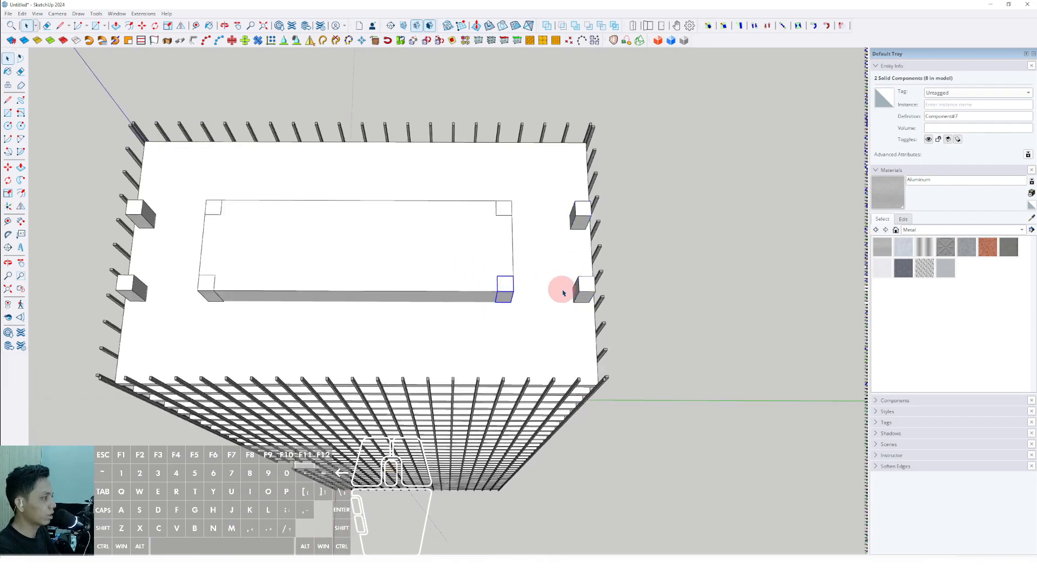
{"action": "left_click", "coordinate": [136, 287], "text": "shift"}
{"action": "scroll", "coordinate": [517, 327], "scroll_direction": "up", "scroll_amount": 2}
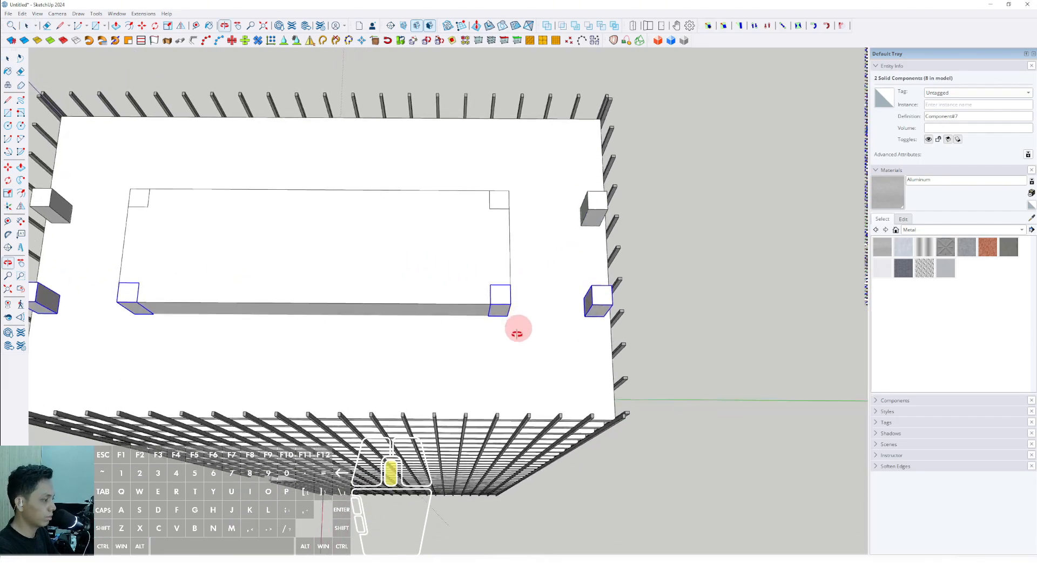
{"action": "key", "text": "m"}
{"action": "left_click", "coordinate": [545, 309]}
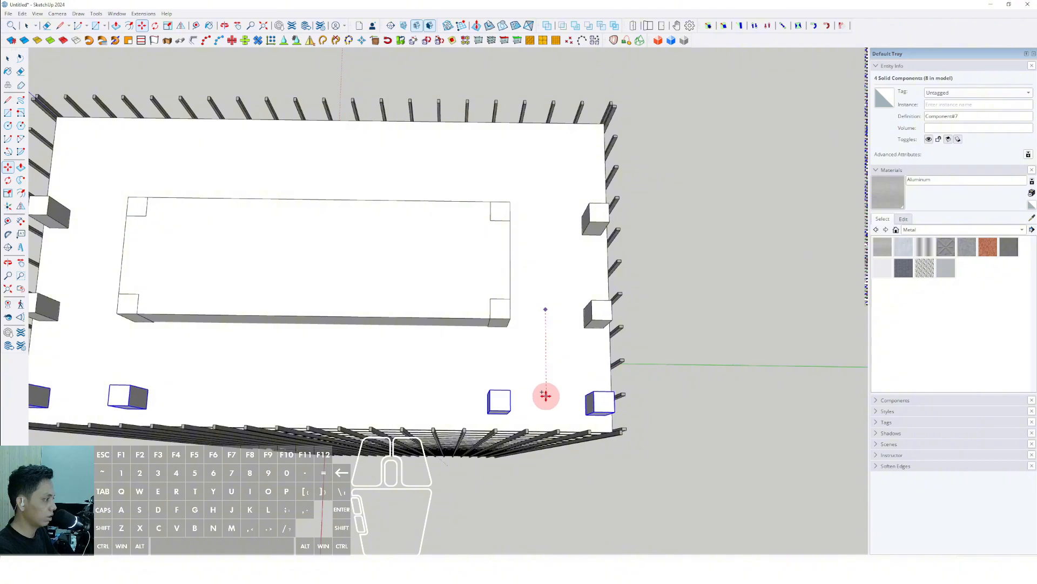
{"action": "left_click", "coordinate": [546, 395]}
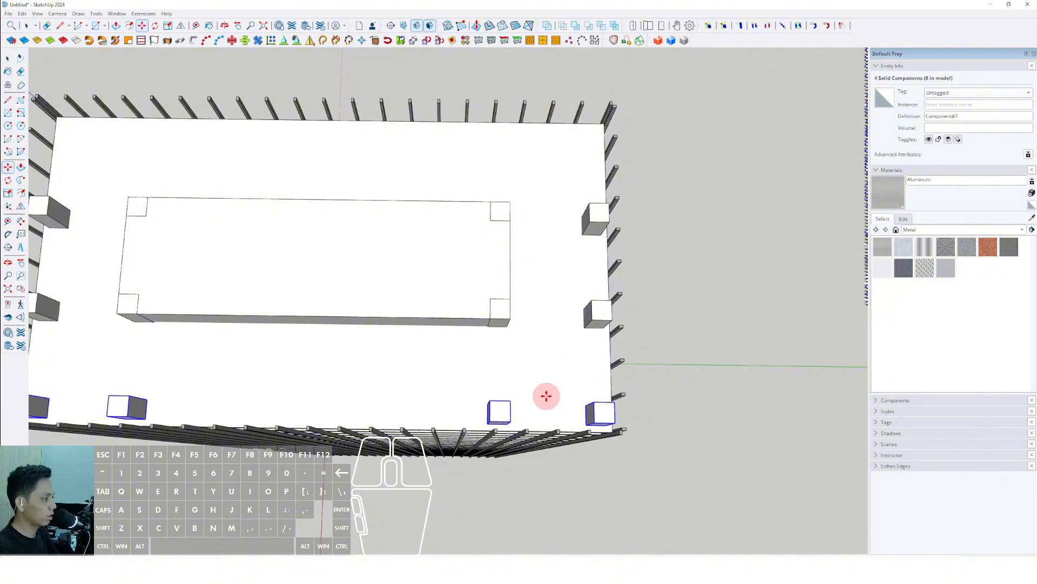
Select the four blocks in line with the core's rear long side and copy the row to the rear slab edge
{"action": "key", "text": "space"}
{"action": "scroll", "coordinate": [551, 324], "scroll_direction": "down", "scroll_amount": 3}
{"action": "left_click", "coordinate": [570, 267]}
{"action": "scroll", "coordinate": [516, 260], "scroll_direction": "up", "scroll_amount": 2}
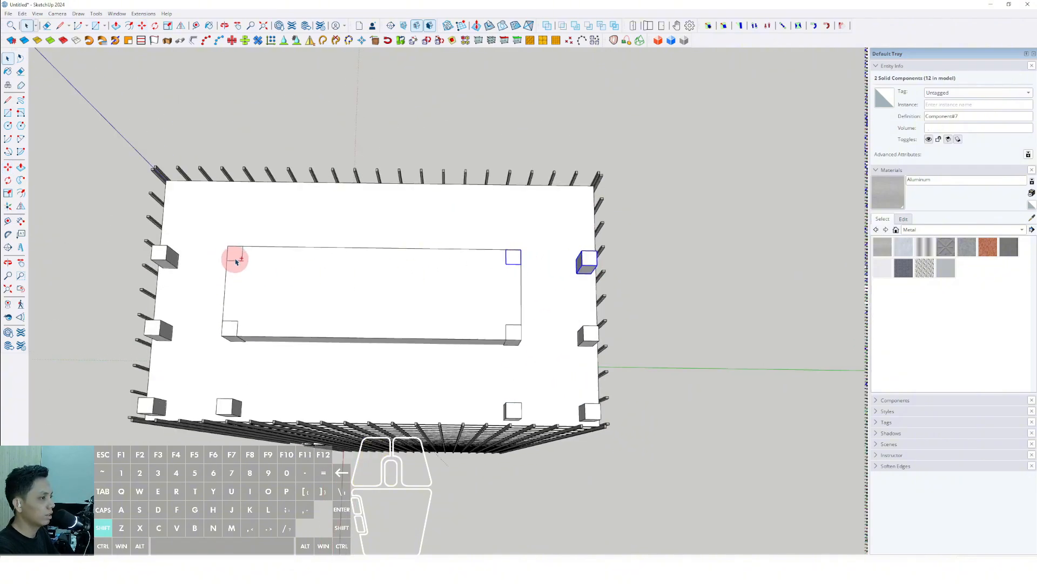
{"action": "left_click", "coordinate": [162, 257], "text": "shift"}
{"action": "scroll", "coordinate": [535, 301], "scroll_direction": "up", "scroll_amount": 3}
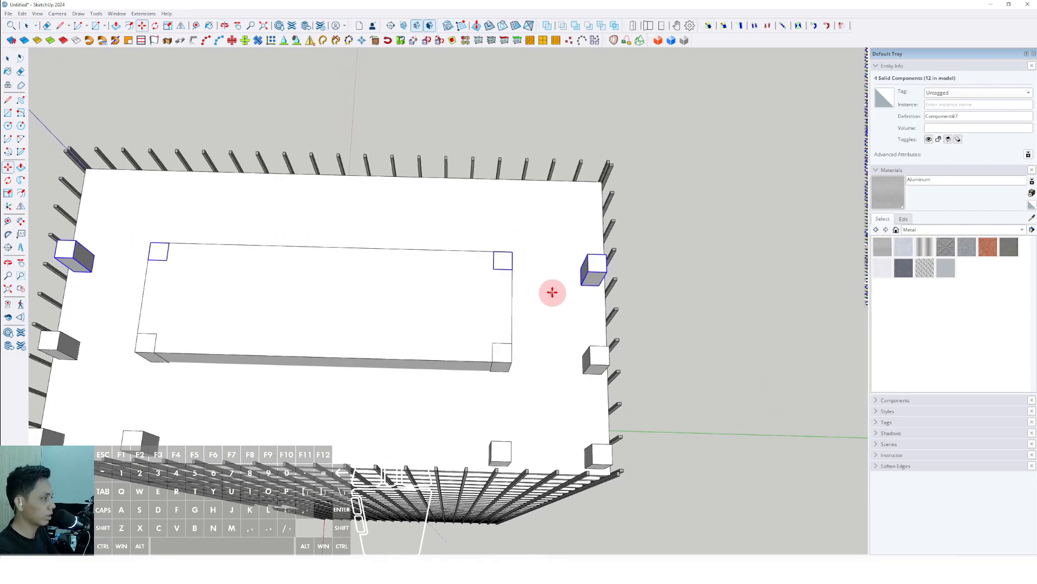
{"action": "left_click", "coordinate": [552, 292]}
{"action": "key", "text": "ctrl"}
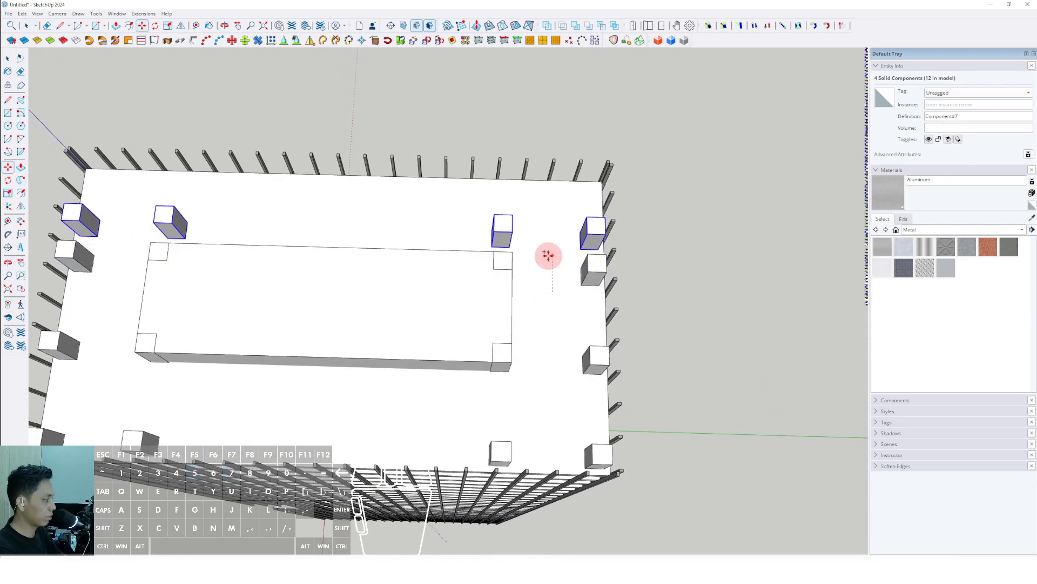
{"action": "key", "text": "Return"}
Select the four blocks running across the slab at one end of the core and copy the row to the core's middle
{"action": "middle_click_drag", "start_coordinate": [546, 254], "coordinate": [544, 353]}
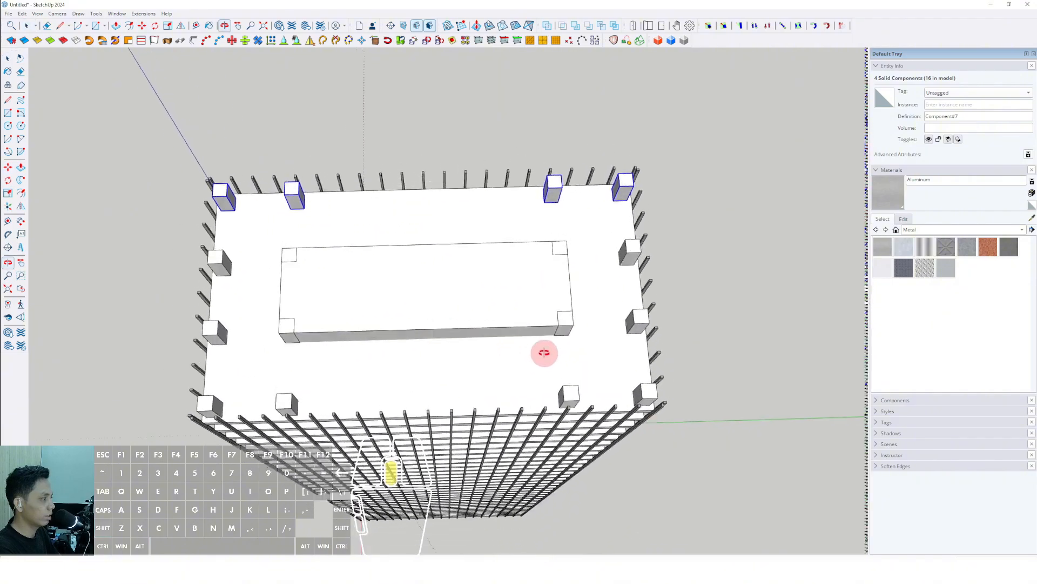
{"action": "scroll", "coordinate": [569, 363], "scroll_direction": "up", "scroll_amount": 1}
{"action": "left_click", "coordinate": [569, 396]}
{"action": "left_click", "coordinate": [567, 318], "text": "shift"}
{"action": "left_click", "coordinate": [559, 232], "text": "shift"}
{"action": "left_click", "coordinate": [546, 153], "text": "shift"}
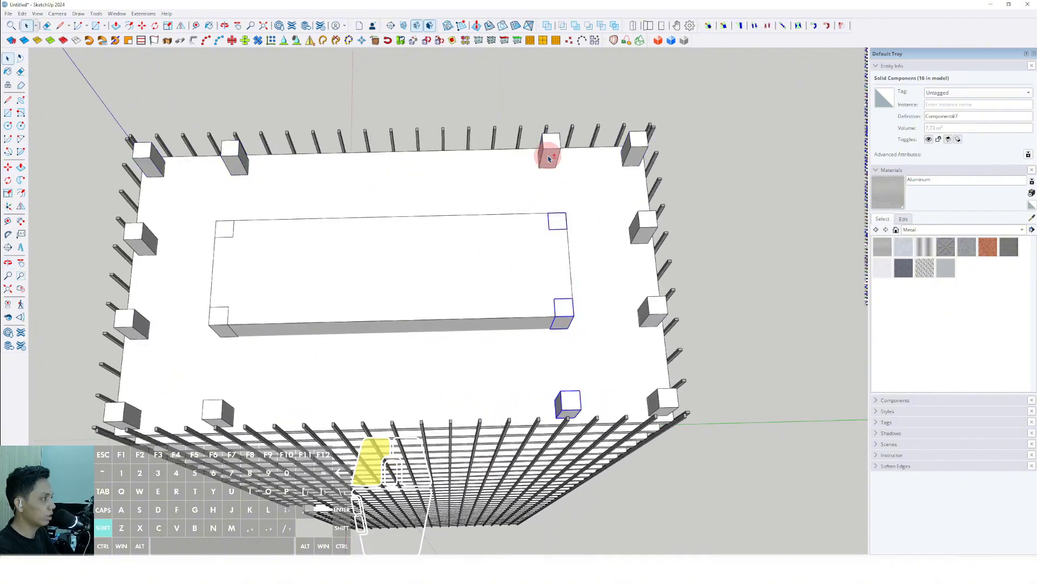
{"action": "middle_click_drag", "start_coordinate": [546, 153], "coordinate": [556, 279]}
{"action": "scroll", "coordinate": [559, 286], "scroll_direction": "up", "scroll_amount": 3}
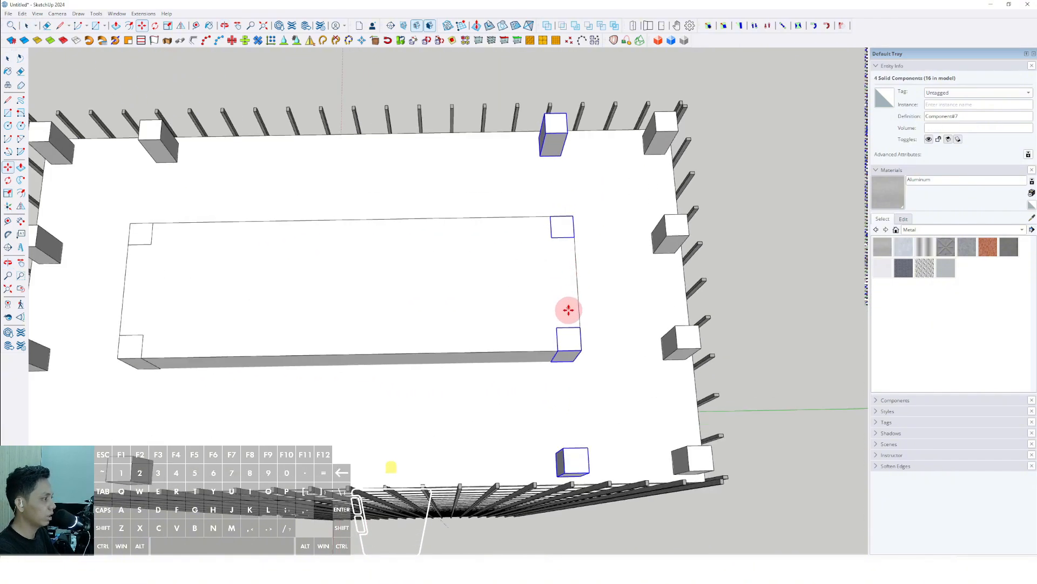
{"action": "key", "text": "m"}
{"action": "scroll", "coordinate": [570, 231], "scroll_direction": "up", "scroll_amount": 1}
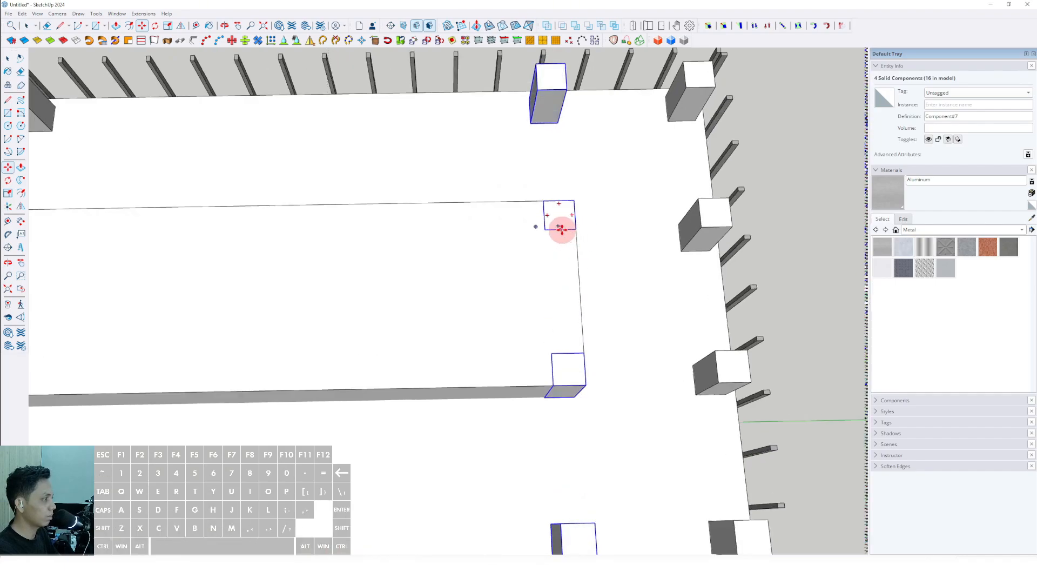
{"action": "left_click", "coordinate": [562, 229]}
{"action": "scroll", "coordinate": [532, 232], "scroll_direction": "down", "scroll_amount": 3}
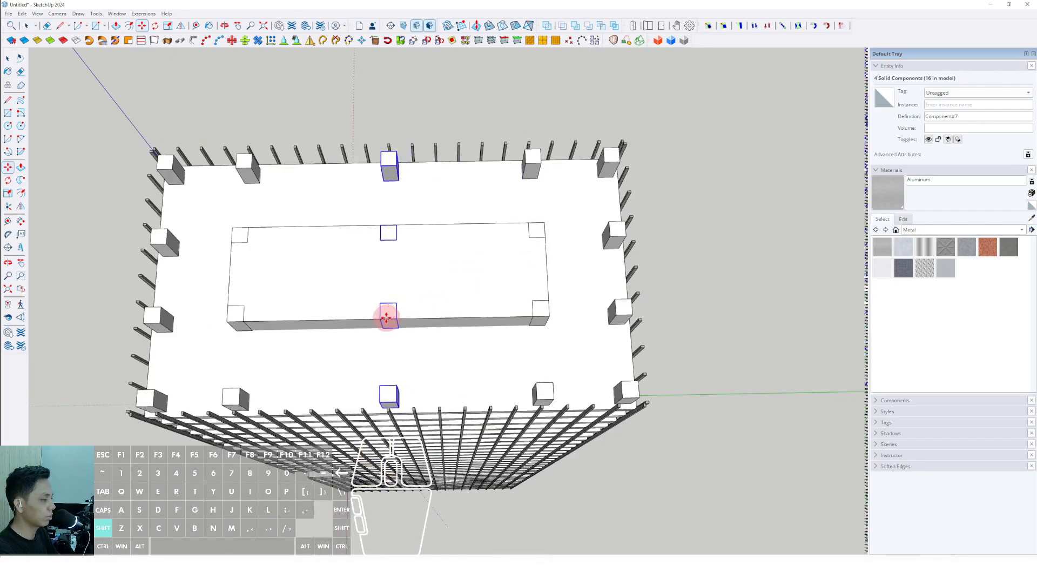
{"action": "left_click", "coordinate": [386, 318], "text": "shift"}
{"action": "key", "text": "space"}
Edit the block component and extrude its bottom face down past the tower's base to form full-height columns
{"action": "scroll", "coordinate": [419, 304], "scroll_direction": "down", "scroll_amount": 3}
{"action": "middle_click_drag", "start_coordinate": [420, 303], "coordinate": [519, 196]}
{"action": "scroll", "coordinate": [394, 230], "scroll_direction": "up", "scroll_amount": 5}
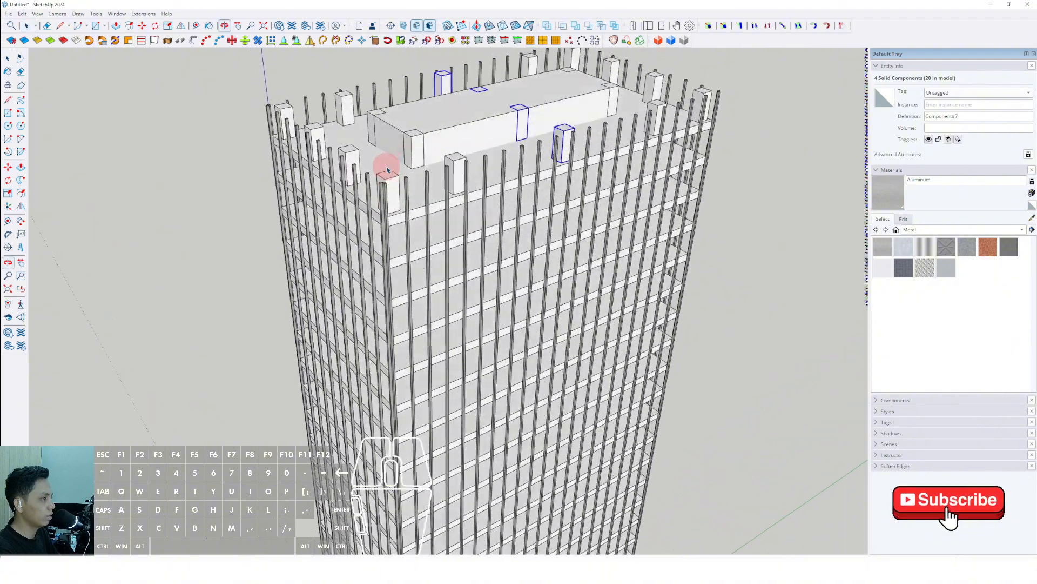
{"action": "triple_click", "coordinate": [391, 200]}
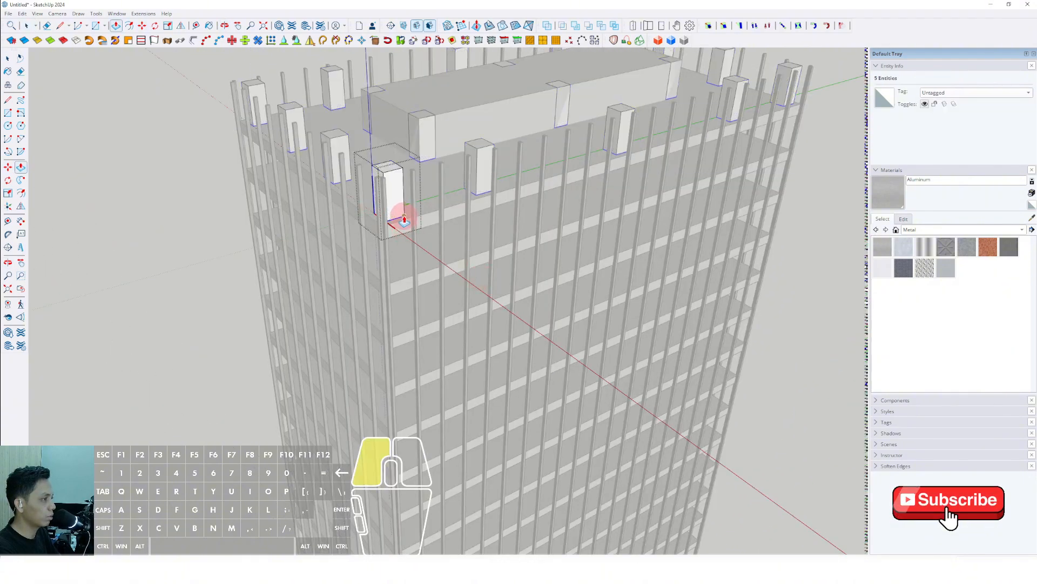
{"action": "scroll", "coordinate": [404, 222], "scroll_direction": "down", "scroll_amount": 10}
{"action": "middle_click_drag", "start_coordinate": [394, 166], "coordinate": [387, 213]}
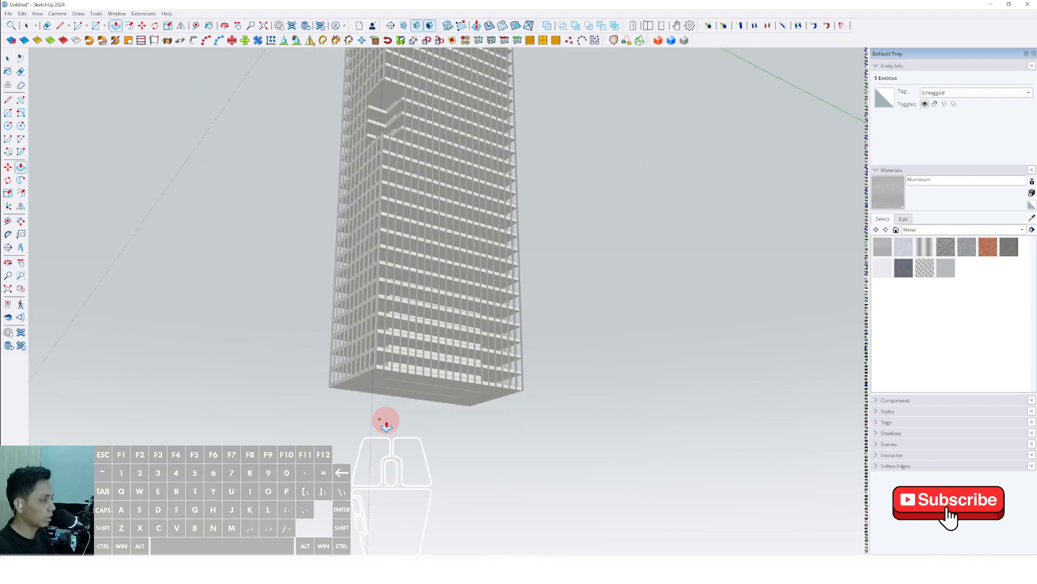
{"action": "middle_click_drag", "start_coordinate": [388, 70], "coordinate": [412, 352]}
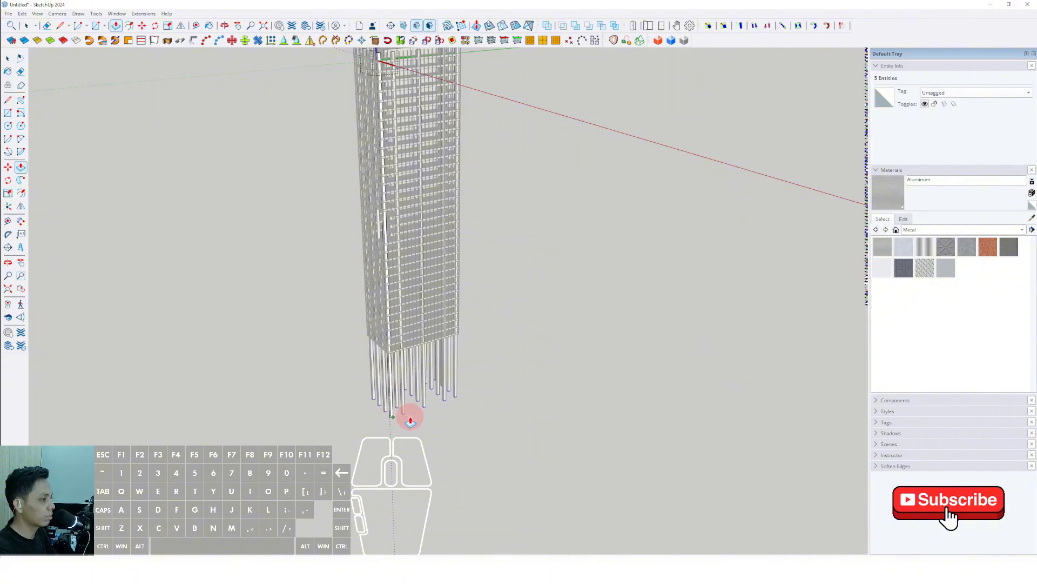
{"action": "middle_click_drag", "start_coordinate": [391, 388], "coordinate": [627, 359]}
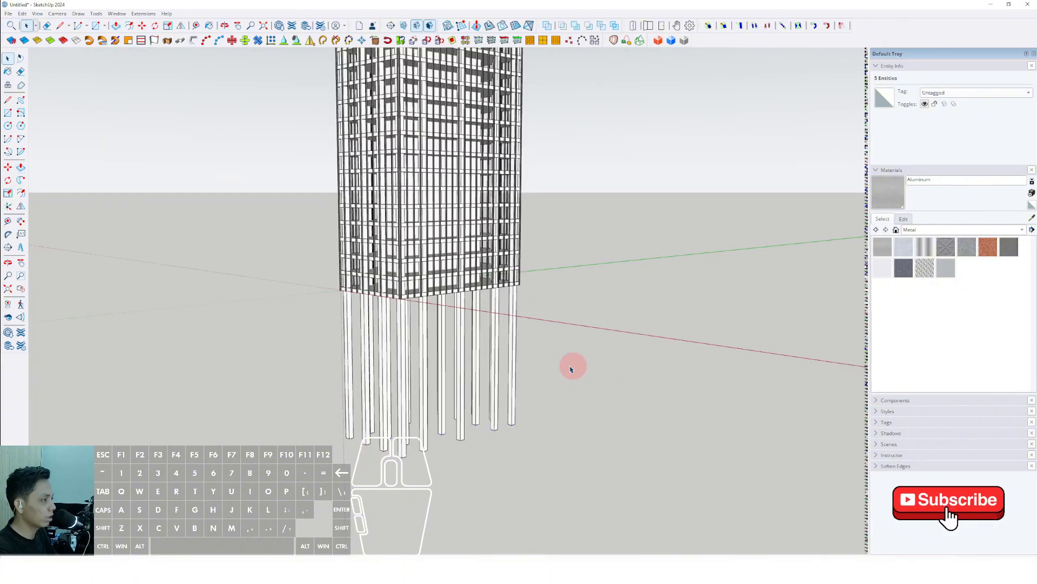
Edit the column component, push its top face down to the roof slab's surface, and leave the component
{"action": "middle_click_drag", "start_coordinate": [466, 259], "coordinate": [442, 349]}
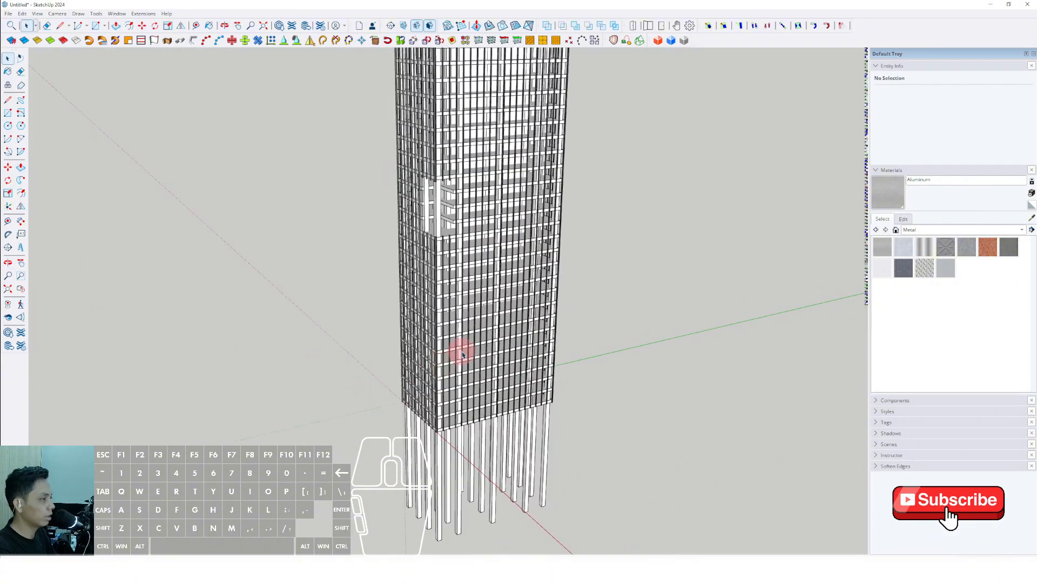
{"action": "middle_click_drag", "start_coordinate": [463, 412], "coordinate": [631, 445]}
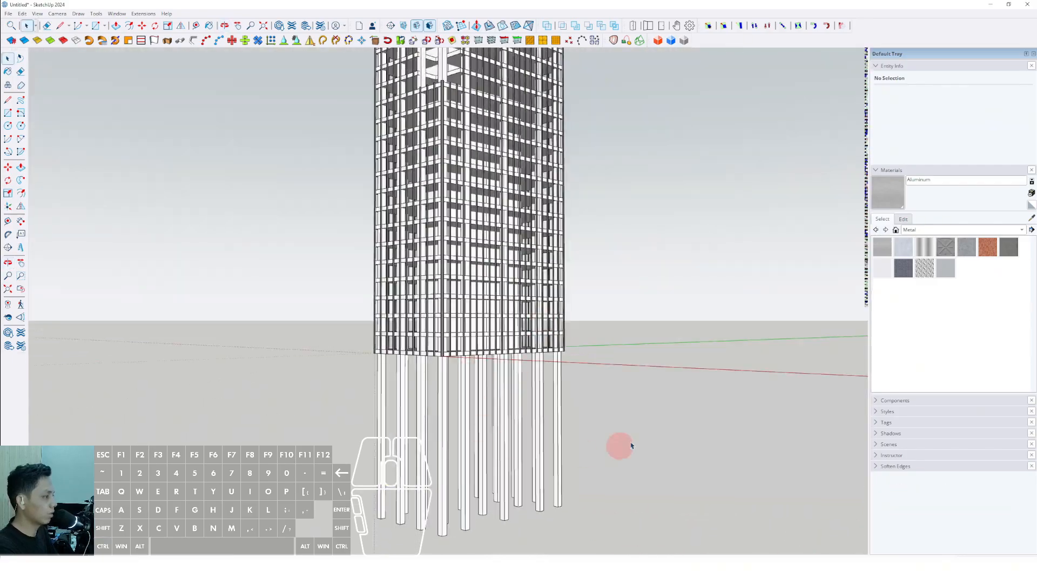
{"action": "middle_click_drag", "start_coordinate": [514, 150], "coordinate": [648, 238]}
{"action": "middle_click_drag", "start_coordinate": [515, 236], "coordinate": [448, 252]}
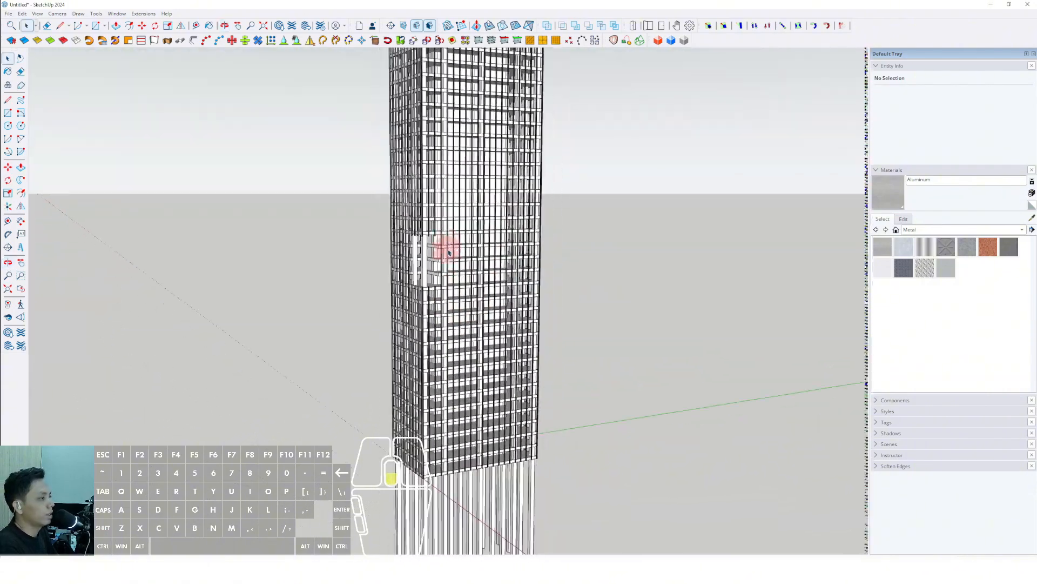
{"action": "middle_click_drag", "start_coordinate": [476, 296], "coordinate": [482, 348]}
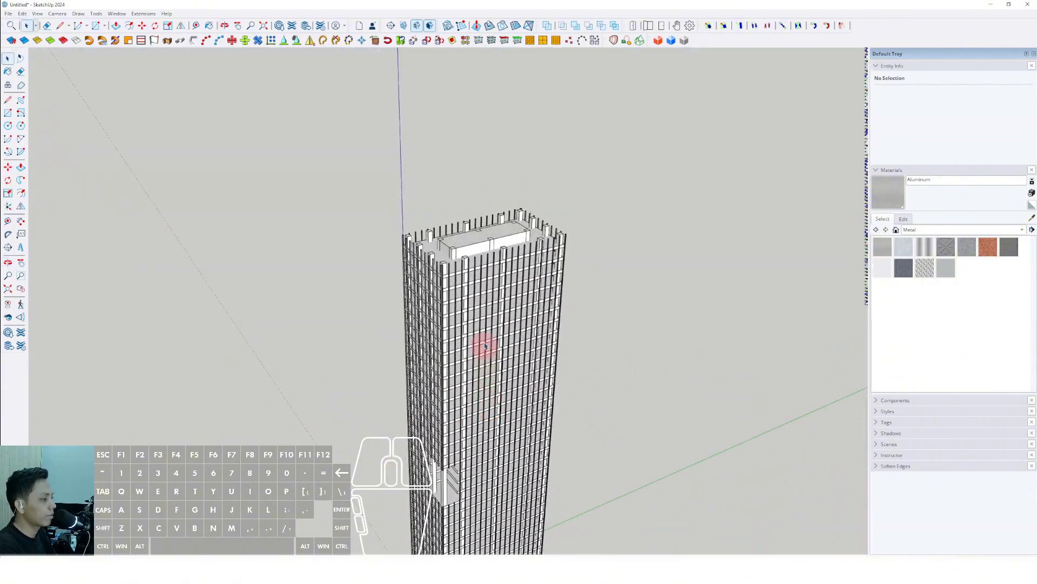
{"action": "scroll", "coordinate": [463, 259], "scroll_direction": "up", "scroll_amount": 3}
{"action": "middle_click_drag", "start_coordinate": [463, 259], "coordinate": [443, 315]}
{"action": "scroll", "coordinate": [443, 315], "scroll_direction": "up", "scroll_amount": 4}
{"action": "double_click", "coordinate": [503, 298]}
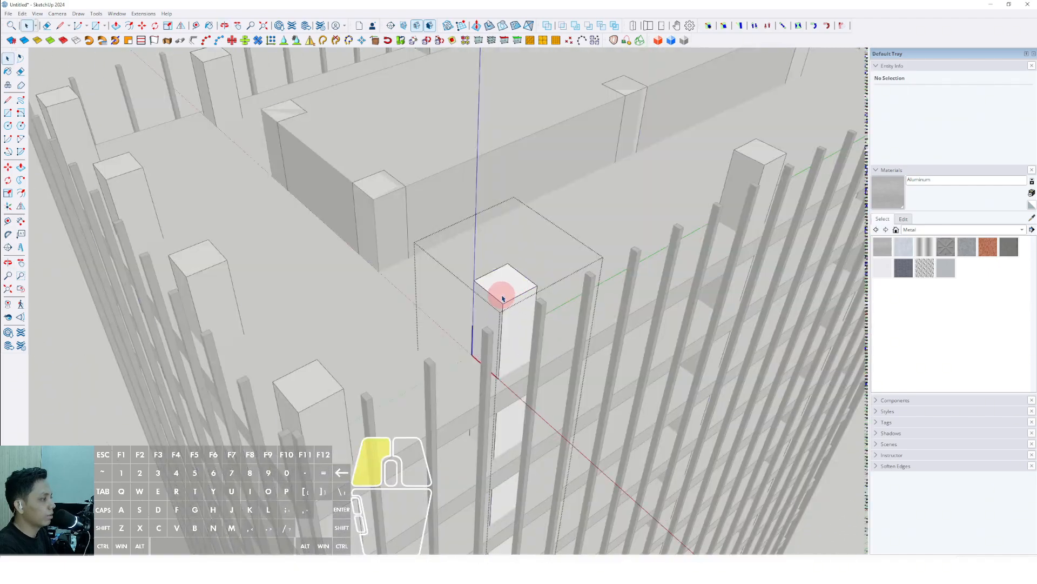
{"action": "key", "text": "v"}
{"action": "left_click", "coordinate": [512, 283]}
{"action": "left_click", "coordinate": [389, 359]}
{"action": "key", "text": "space"}
{"action": "scroll", "coordinate": [389, 358], "scroll_direction": "down", "scroll_amount": 2}
{"action": "scroll", "coordinate": [424, 340], "scroll_direction": "down", "scroll_amount": 1}
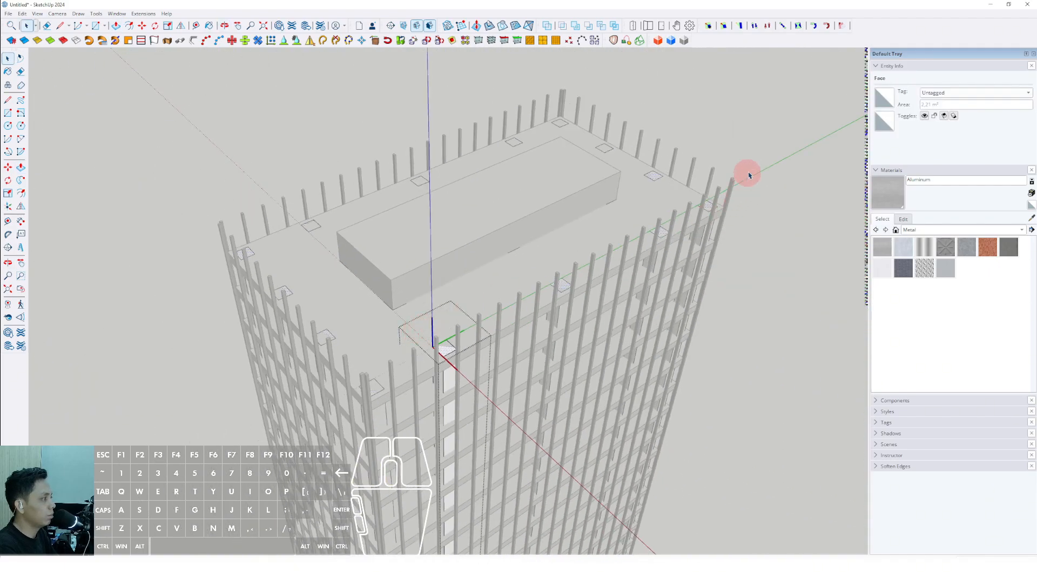
{"action": "left_click", "coordinate": [753, 157]}
{"action": "left_click", "coordinate": [755, 151]}
Draw a rectangle across the tops of the aluminum frames between diagonally opposite corners of the tower
{"action": "scroll", "coordinate": [592, 246], "scroll_direction": "down", "scroll_amount": 2}
{"action": "middle_click_drag", "start_coordinate": [579, 280], "coordinate": [476, 370]}
{"action": "scroll", "coordinate": [475, 370], "scroll_direction": "down", "scroll_amount": 2}
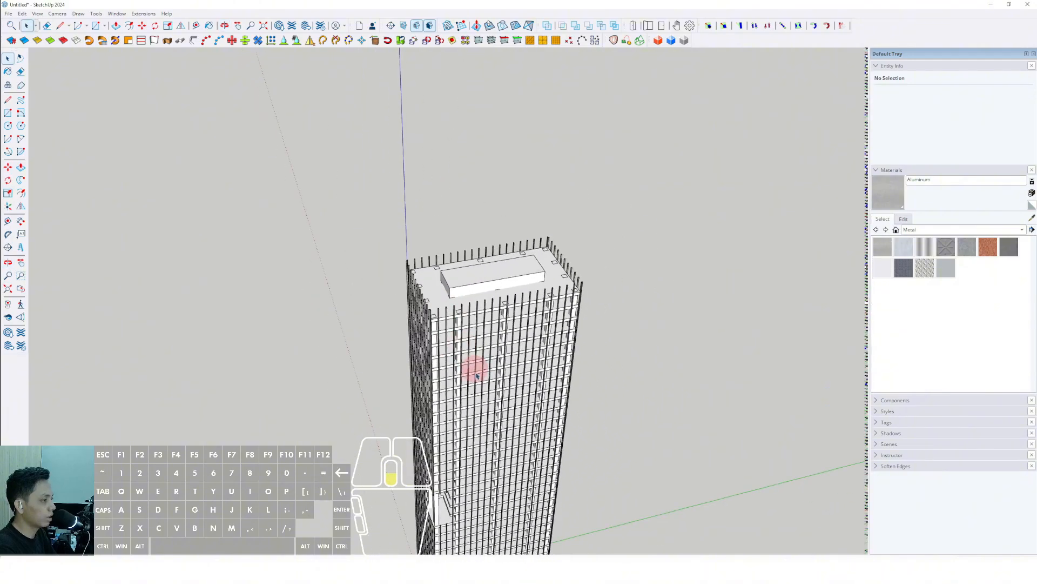
{"action": "scroll", "coordinate": [543, 254], "scroll_direction": "up", "scroll_amount": 10}
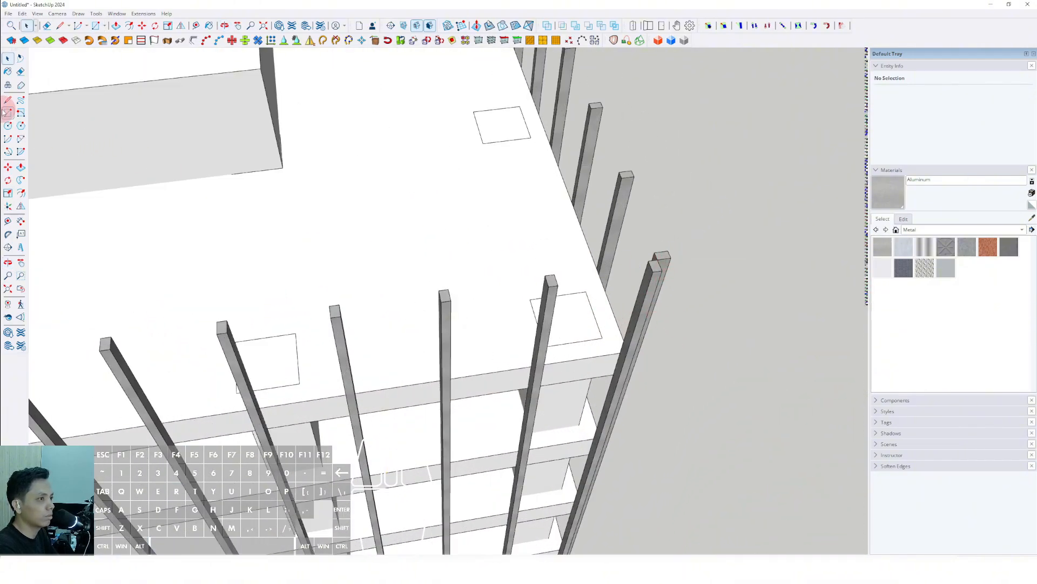
{"action": "left_click", "coordinate": [671, 256]}
{"action": "scroll", "coordinate": [671, 256], "scroll_direction": "down", "scroll_amount": 5}
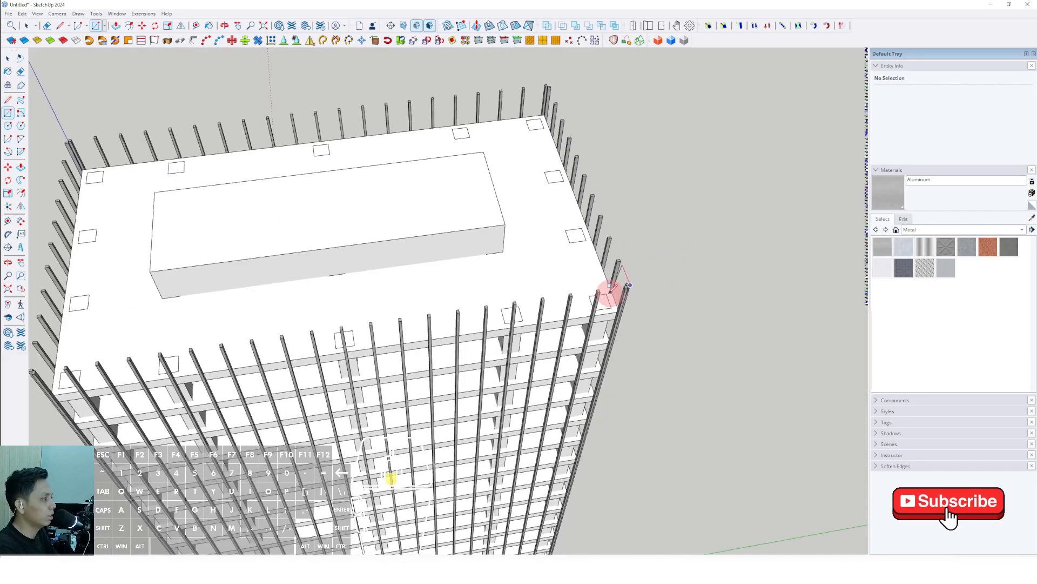
{"action": "scroll", "coordinate": [254, 238], "scroll_direction": "up", "scroll_amount": 8}
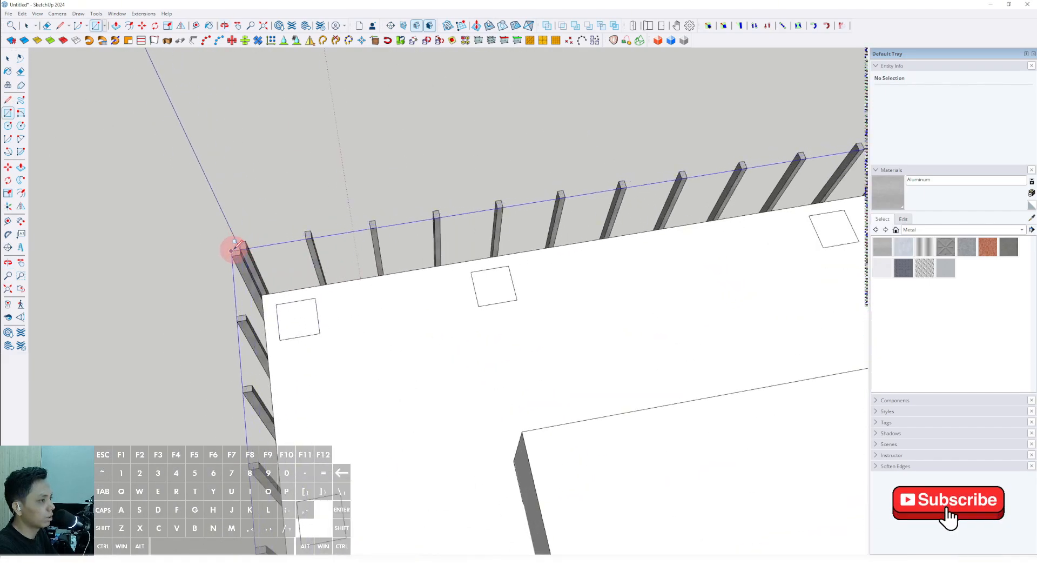
{"action": "left_click", "coordinate": [236, 232]}
{"action": "scroll", "coordinate": [235, 246], "scroll_direction": "down", "scroll_amount": 6}
{"action": "key", "text": "space"}
{"action": "left_click", "coordinate": [428, 262]}
{"action": "scroll", "coordinate": [622, 314], "scroll_direction": "up", "scroll_amount": 6}
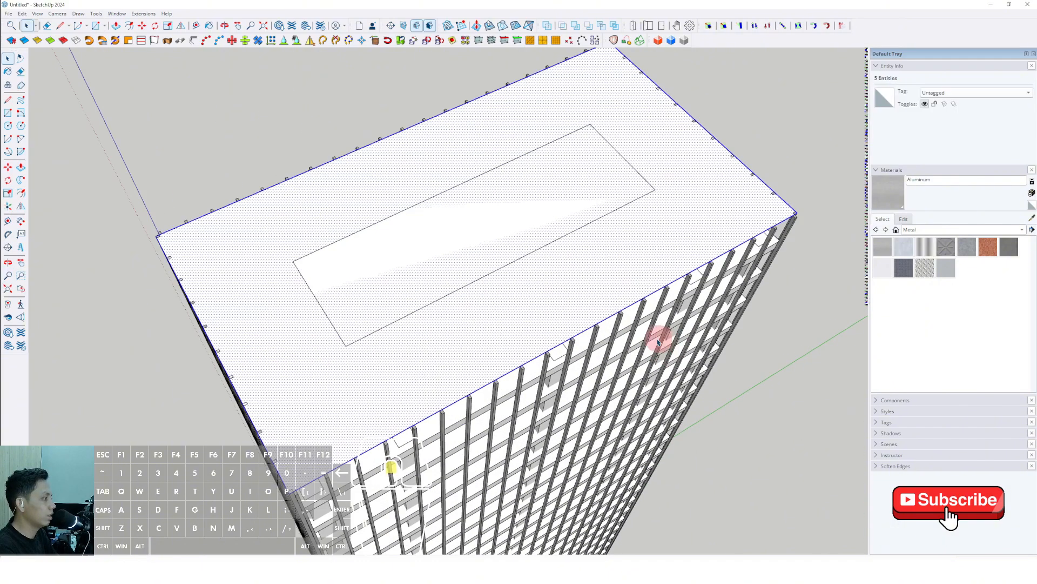
{"action": "key", "text": "s"}
{"action": "scroll", "coordinate": [573, 292], "scroll_direction": "down", "scroll_amount": 3}
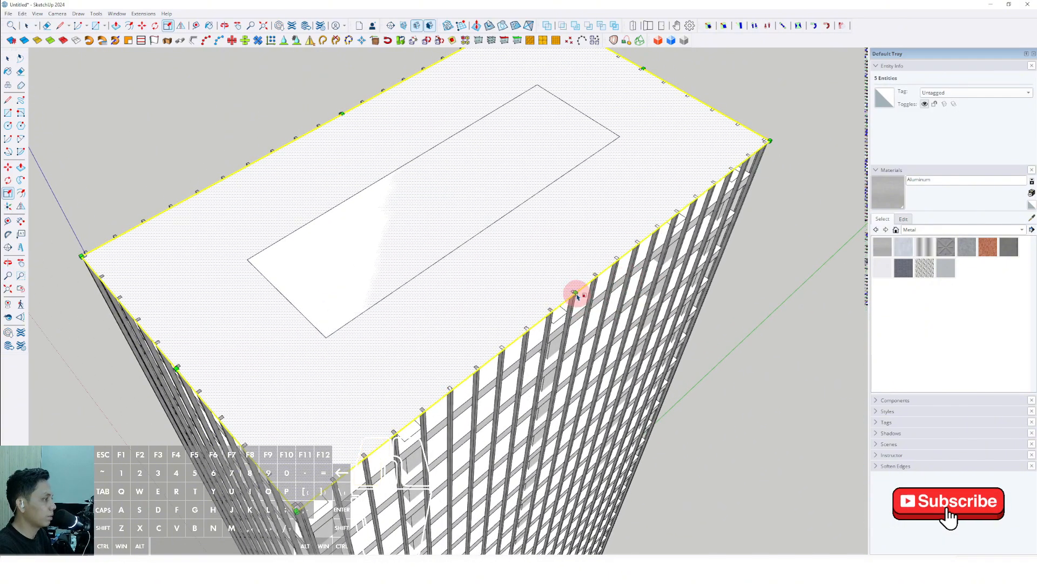
{"action": "middle_click_drag", "start_coordinate": [573, 292], "coordinate": [387, 248]}
{"action": "scroll", "coordinate": [543, 262], "scroll_direction": "up", "scroll_amount": 5}
{"action": "scroll", "coordinate": [493, 277], "scroll_direction": "up", "scroll_amount": 8}
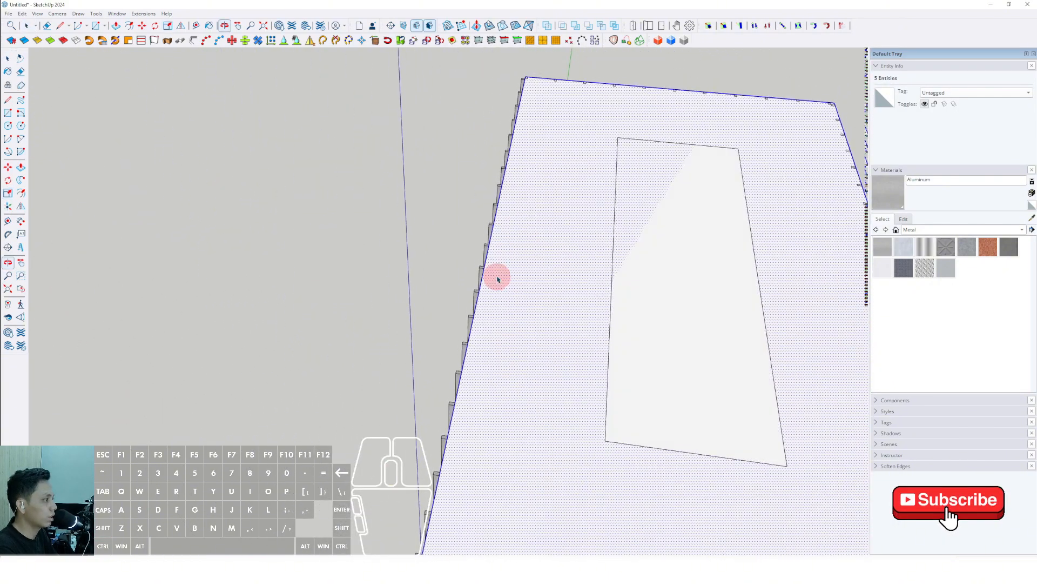
{"action": "left_click", "coordinate": [486, 236]}
{"action": "key", "text": "space"}
{"action": "scroll", "coordinate": [479, 239], "scroll_direction": "down", "scroll_amount": 8}
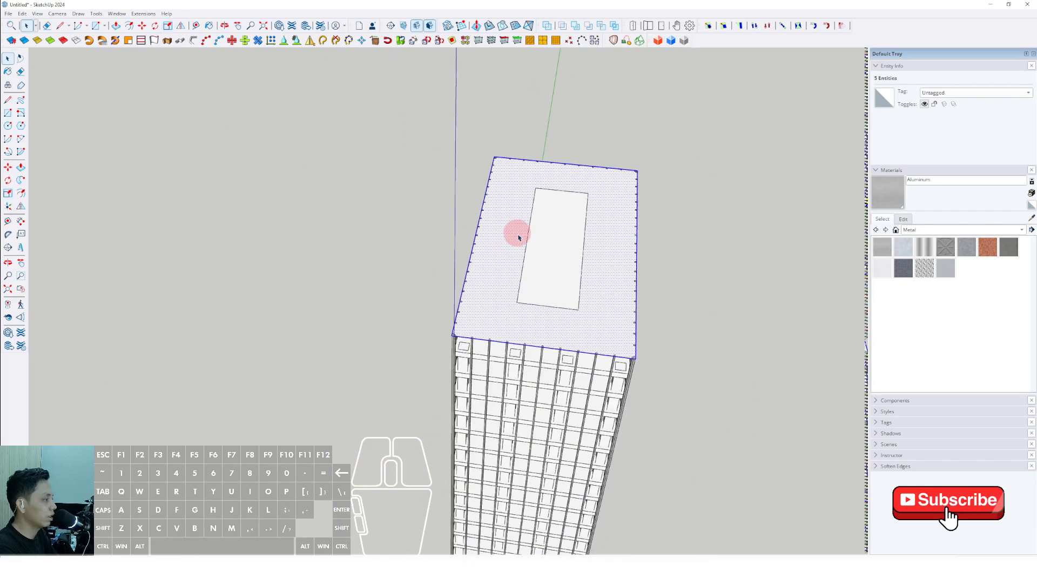
Offset the rectangle's edges inward by the depth of the aluminum frames, leaving a narrow ring along the perimeter
{"action": "scroll", "coordinate": [627, 256], "scroll_direction": "up", "scroll_amount": 7}
{"action": "middle_click_drag", "start_coordinate": [637, 273], "coordinate": [670, 263]}
{"action": "key", "text": "f"}
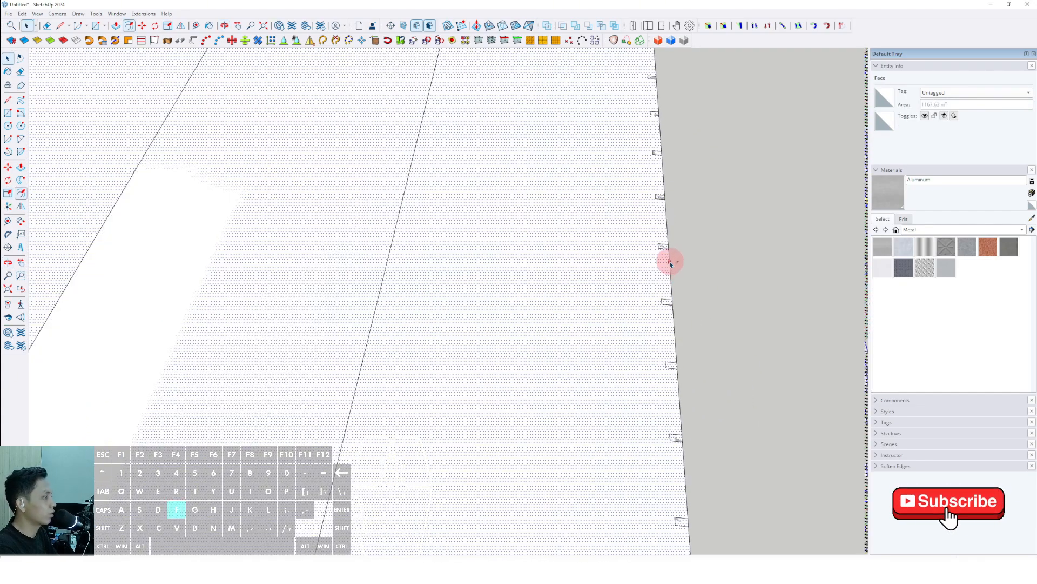
{"action": "left_click", "coordinate": [659, 248]}
{"action": "key", "text": "space"}
Erase the large inner face so only the narrow ring on top of the frames remains
{"action": "scroll", "coordinate": [655, 248], "scroll_direction": "down", "scroll_amount": 3}
{"action": "left_click", "coordinate": [625, 245]}
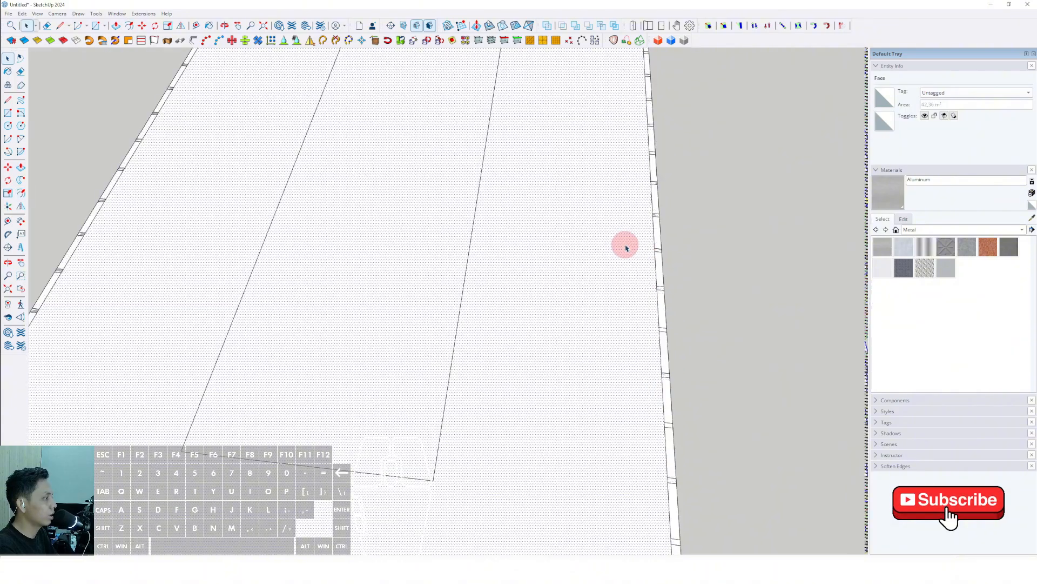
{"action": "right_click", "coordinate": [625, 243]}
{"action": "left_click", "coordinate": [644, 260]}
Extrude the perimeter ring into a thin rail across the tops of the aluminum frames
{"action": "scroll", "coordinate": [643, 263], "scroll_direction": "down", "scroll_amount": 5}
{"action": "middle_click_drag", "start_coordinate": [618, 280], "coordinate": [518, 195]}
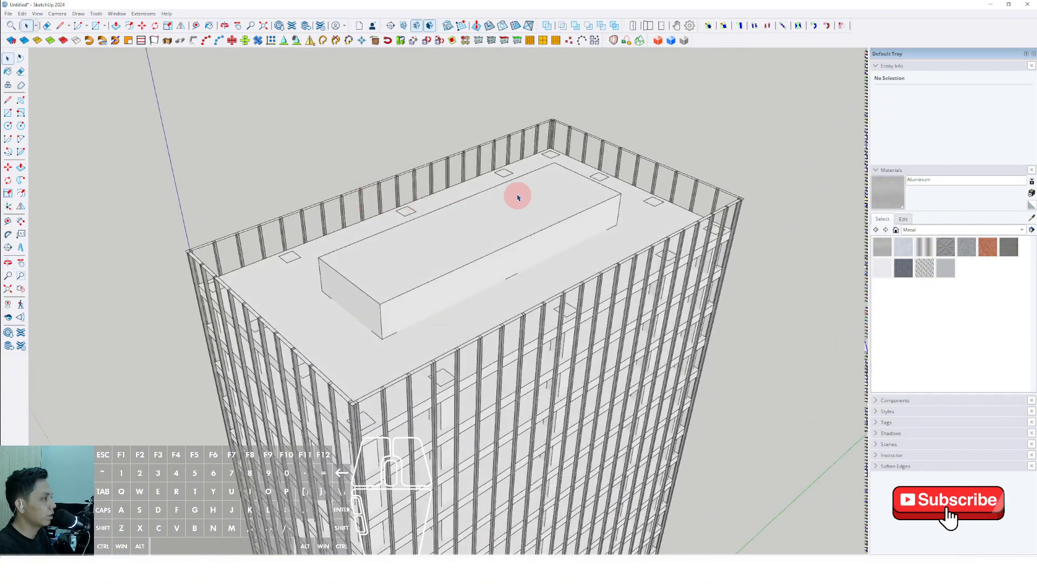
{"action": "scroll", "coordinate": [586, 273], "scroll_direction": "up", "scroll_amount": 5}
{"action": "scroll", "coordinate": [471, 301], "scroll_direction": "up", "scroll_amount": 3}
{"action": "key", "text": "p"}
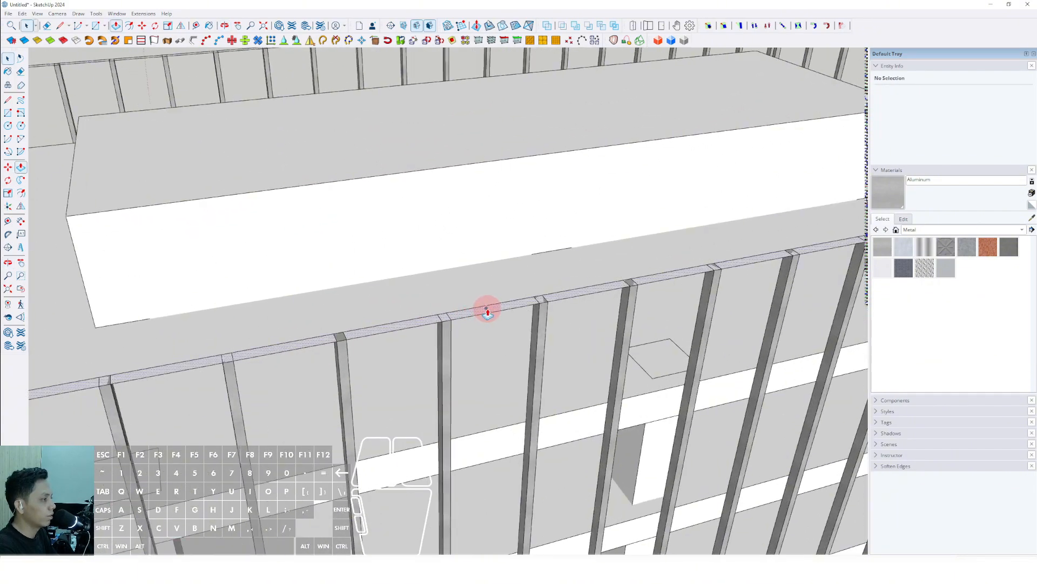
{"action": "left_click", "coordinate": [486, 306]}
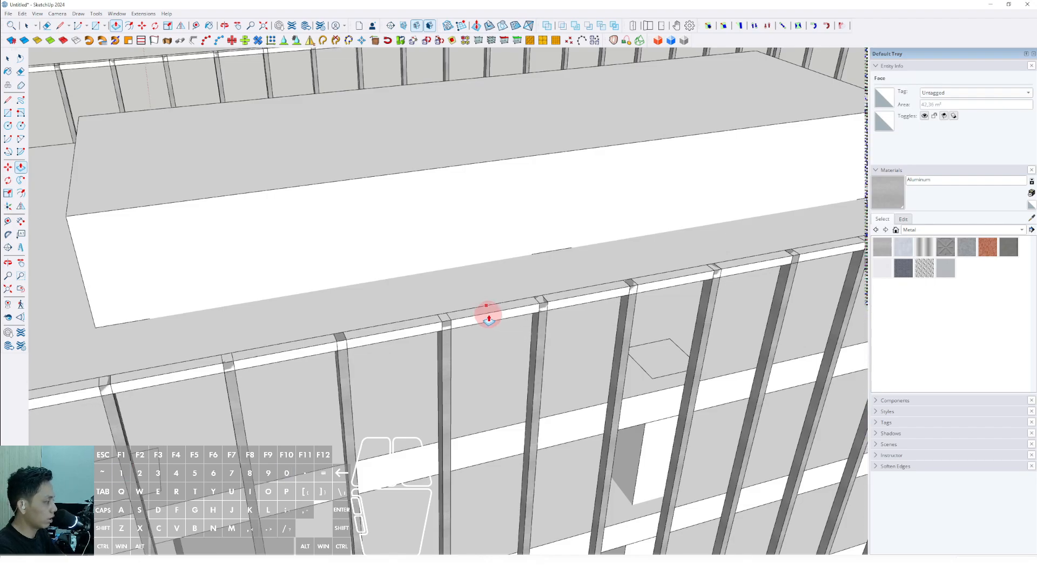
Make the perimeter rail a group and paint it with the Aluminum material
{"action": "right_click", "coordinate": [490, 318]}
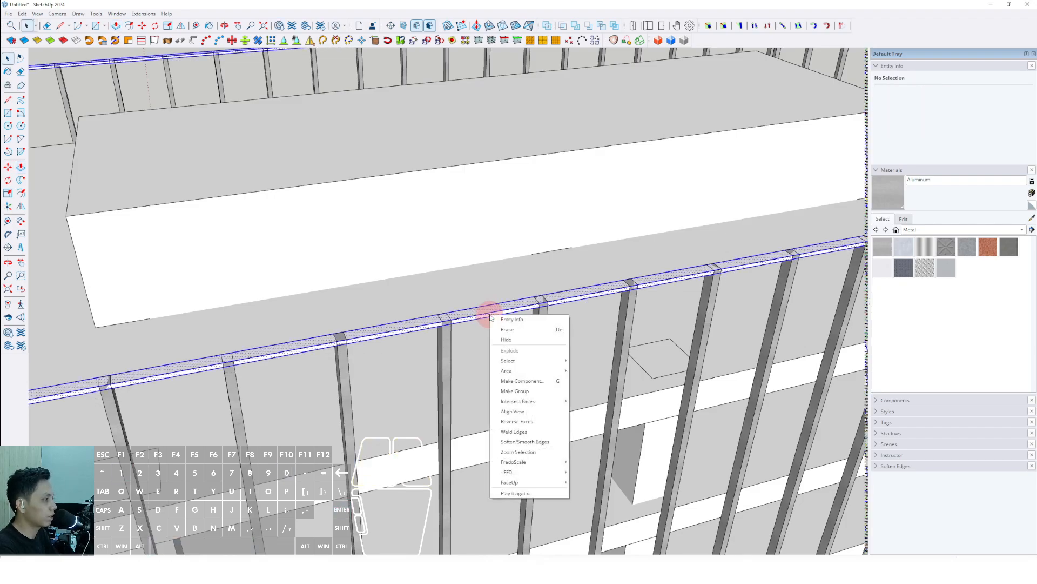
{"action": "left_click", "coordinate": [515, 391]}
{"action": "left_click", "coordinate": [916, 204]}
{"action": "left_click", "coordinate": [521, 306]}
{"action": "key", "text": "space"}
Copy the rail group from the frame tops down to the top and bottom edges of the roof slab
{"action": "scroll", "coordinate": [522, 311], "scroll_direction": "down", "scroll_amount": 3}
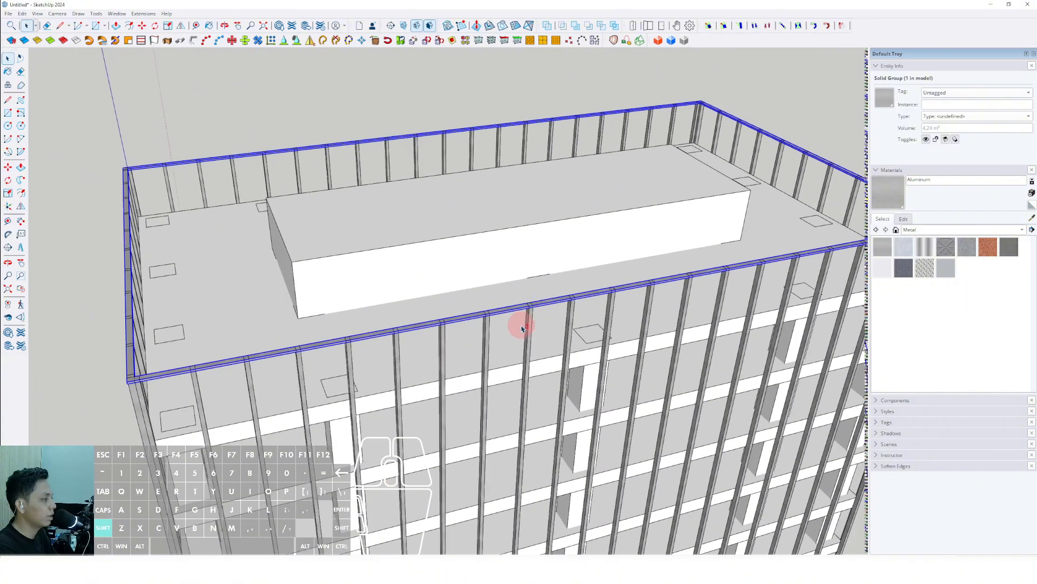
{"action": "middle_click_drag", "start_coordinate": [523, 326], "coordinate": [391, 252]}
{"action": "scroll", "coordinate": [329, 293], "scroll_direction": "up", "scroll_amount": 1}
{"action": "middle_click_drag", "start_coordinate": [329, 293], "coordinate": [419, 294], "text": "shift"}
{"action": "scroll", "coordinate": [427, 280], "scroll_direction": "up", "scroll_amount": 2}
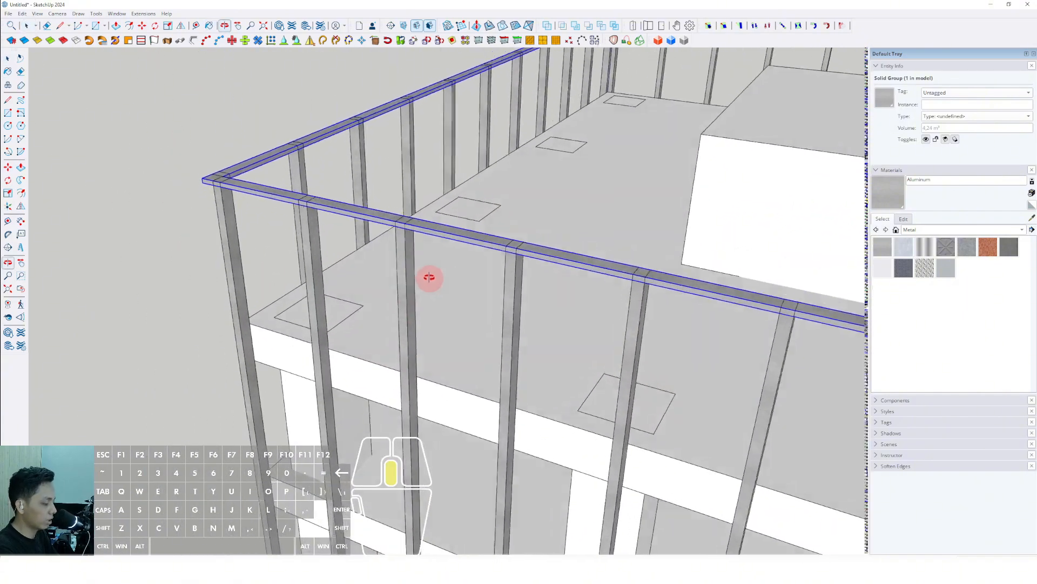
{"action": "scroll", "coordinate": [442, 226], "scroll_direction": "up", "scroll_amount": 1}
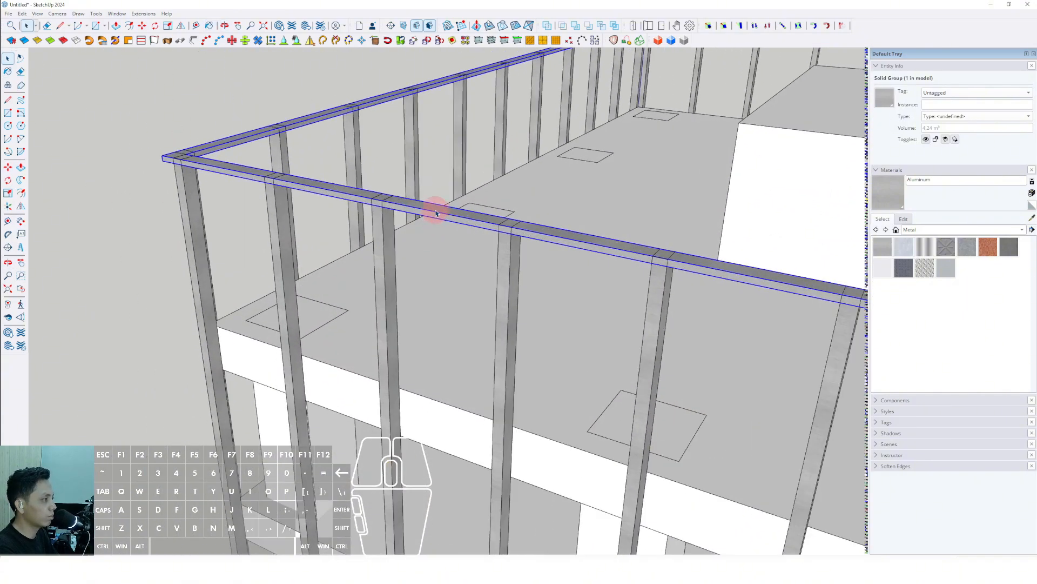
{"action": "scroll", "coordinate": [436, 212], "scroll_direction": "up", "scroll_amount": 1}
{"action": "key", "text": "m"}
{"action": "left_click_drag", "start_coordinate": [430, 202], "coordinate": [444, 405]}
{"action": "scroll", "coordinate": [427, 356], "scroll_direction": "up", "scroll_amount": 4}
{"action": "scroll", "coordinate": [419, 336], "scroll_direction": "down", "scroll_amount": 3}
{"action": "middle_click_drag", "start_coordinate": [426, 227], "coordinate": [424, 270]}
{"action": "scroll", "coordinate": [428, 267], "scroll_direction": "up", "scroll_amount": 2}
{"action": "key", "text": "space"}
Convert the rail at the roof slab's top edge into a component and erase the other rail groups
{"action": "right_click", "coordinate": [422, 262]}
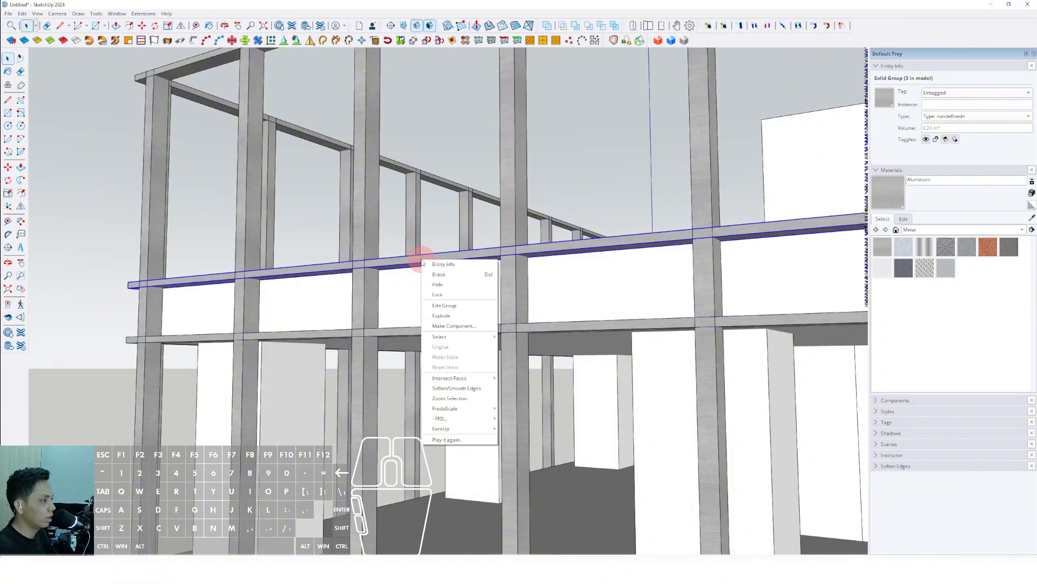
{"action": "left_click", "coordinate": [522, 386]}
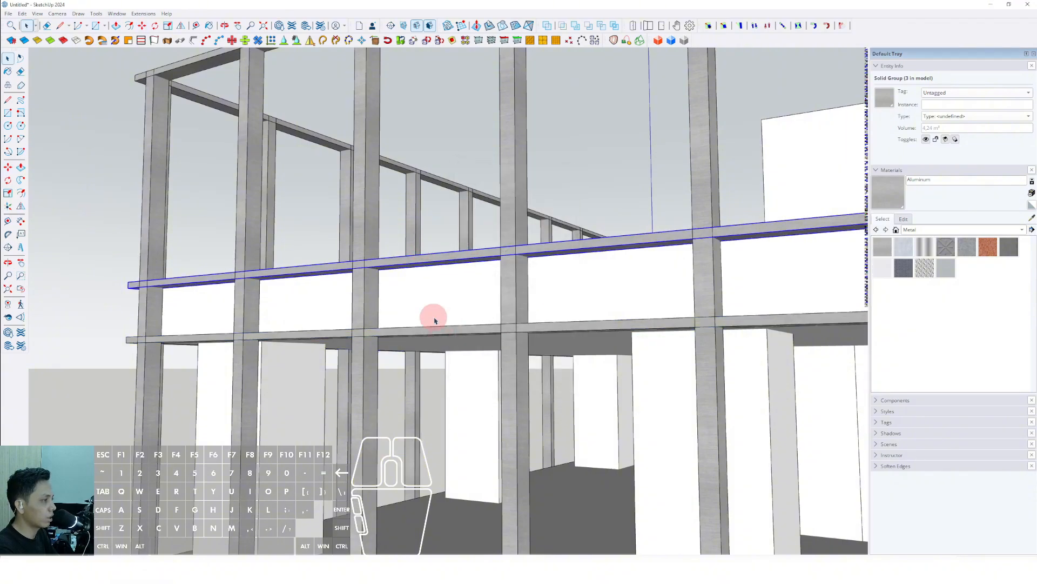
{"action": "left_click", "coordinate": [436, 329]}
{"action": "key", "text": "e"}
Copy the rail component vertically from the roof slab's top edge up to the top ends of the frames
{"action": "scroll", "coordinate": [436, 329], "scroll_direction": "down", "scroll_amount": 3}
{"action": "middle_click_drag", "start_coordinate": [435, 329], "coordinate": [386, 376], "text": "shift"}
{"action": "scroll", "coordinate": [379, 380], "scroll_direction": "up", "scroll_amount": 2}
{"action": "left_click", "coordinate": [373, 398]}
{"action": "key", "text": "ctrl"}
{"action": "left_click", "coordinate": [392, 379]}
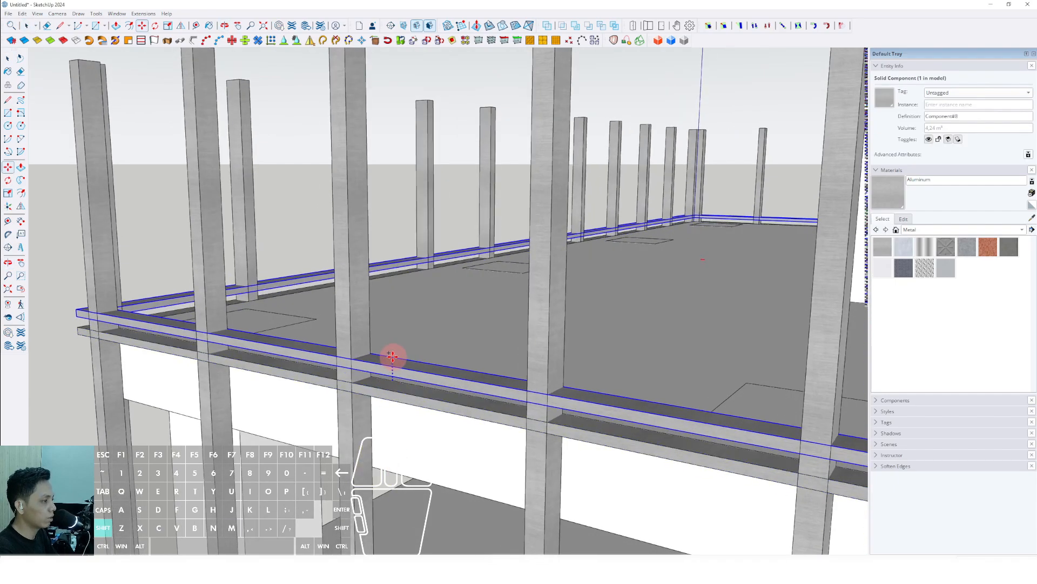
{"action": "scroll", "coordinate": [386, 300], "scroll_direction": "down", "scroll_amount": 3}
{"action": "middle_click_drag", "start_coordinate": [381, 227], "coordinate": [377, 310], "text": "shift"}
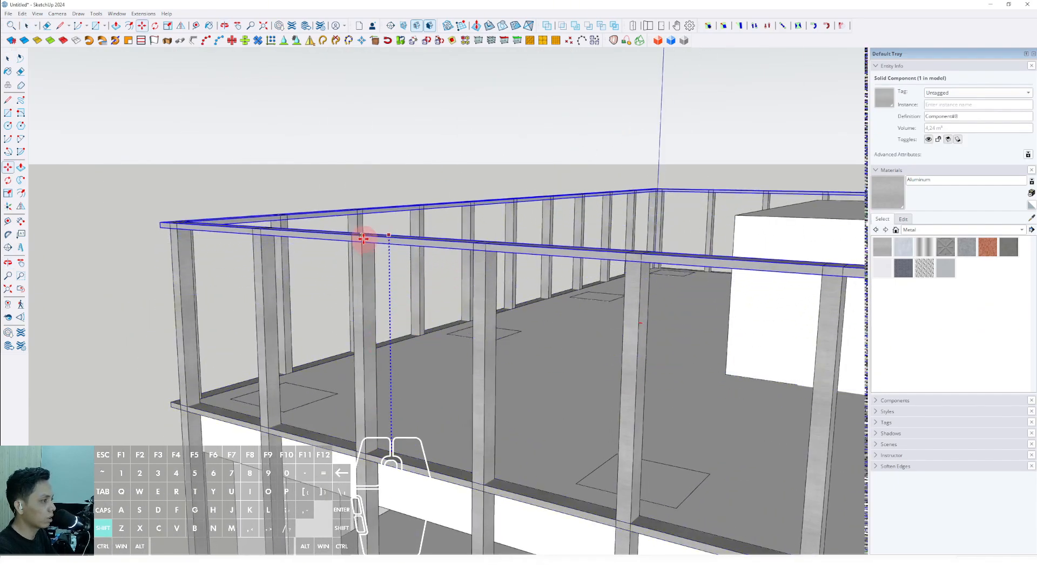
{"action": "left_click", "coordinate": [363, 237], "text": "shift"}
Copy the rail component at the roof slab's top edge down to the slab's bottom edge
{"action": "scroll", "coordinate": [371, 253], "scroll_direction": "down", "scroll_amount": 2, "text": "shift"}
{"action": "middle_click_drag", "start_coordinate": [385, 374], "coordinate": [398, 199], "text": "shift"}
{"action": "key", "text": "space"}
{"action": "scroll", "coordinate": [406, 279], "scroll_direction": "up", "scroll_amount": 2}
{"action": "left_click", "coordinate": [391, 196]}
{"action": "scroll", "coordinate": [391, 204], "scroll_direction": "up", "scroll_amount": 1}
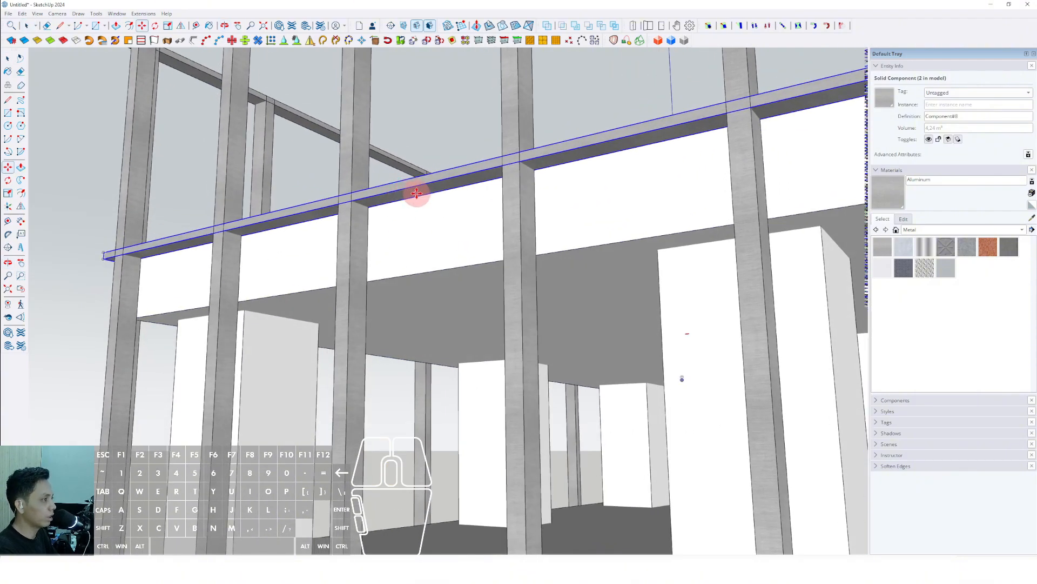
{"action": "left_click", "coordinate": [416, 193]}
{"action": "key", "text": "ctrl"}
{"action": "left_click", "coordinate": [443, 280], "text": "shift"}
{"action": "key", "text": "space"}
Group the roof slab's two rails, copy the group to the slab below, and array it down the tower
{"action": "scroll", "coordinate": [443, 281], "scroll_direction": "down", "scroll_amount": 2}
{"action": "mouse_move", "coordinate": [443, 280]}
{"action": "middle_mouse_down"}
{"action": "mouse_move", "coordinate": [412, 375]}
{"action": "mouse_move", "coordinate": [412, 262]}
{"action": "mouse_move", "coordinate": [409, 294]}
{"action": "mouse_move", "coordinate": [442, 289]}
{"action": "middle_mouse_up"}
{"action": "left_click", "coordinate": [402, 280], "text": "shift"}
{"action": "scroll", "coordinate": [409, 297], "scroll_direction": "up", "scroll_amount": 1}
{"action": "left_click", "coordinate": [446, 224]}
{"action": "scroll", "coordinate": [443, 198], "scroll_direction": "down", "scroll_amount": 2}
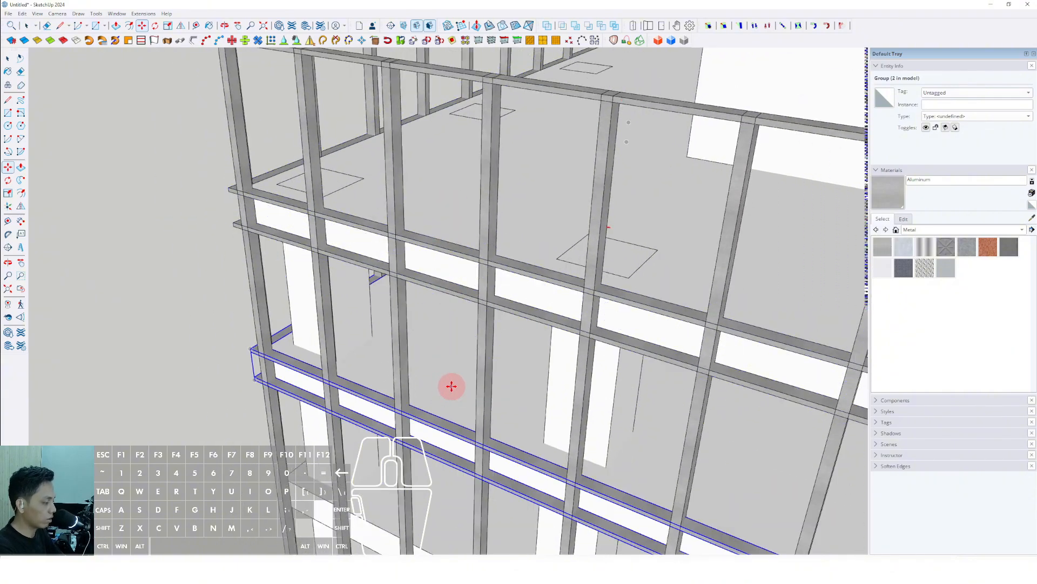
{"action": "key", "text": "space"}
Copy the lowest rail group down onto the bottom slab at the tower's base
{"action": "scroll", "coordinate": [432, 345], "scroll_direction": "down", "scroll_amount": 10}
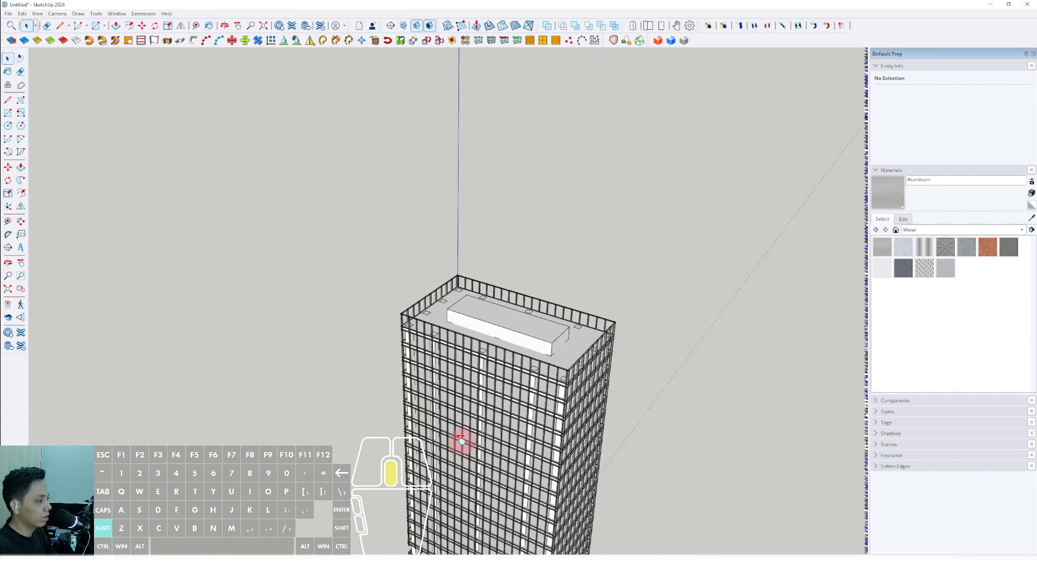
{"action": "middle_click_drag", "start_coordinate": [557, 364], "coordinate": [632, 313]}
{"action": "scroll", "coordinate": [489, 479], "scroll_direction": "up", "scroll_amount": 3}
{"action": "middle_click_drag", "start_coordinate": [489, 478], "coordinate": [513, 297], "text": "shift"}
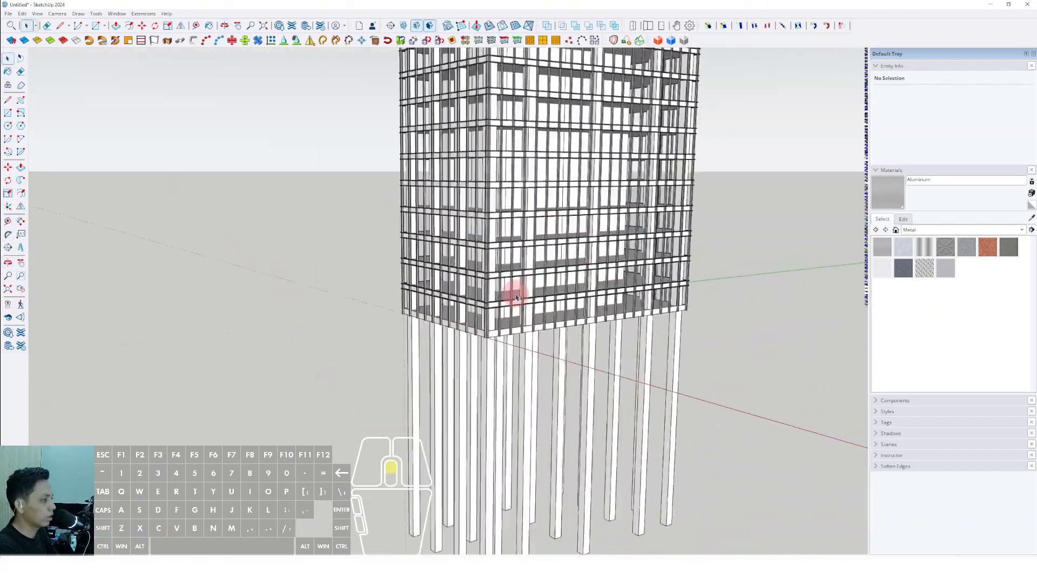
{"action": "scroll", "coordinate": [514, 296], "scroll_direction": "up", "scroll_amount": 3}
{"action": "middle_click_drag", "start_coordinate": [477, 340], "coordinate": [567, 278]}
{"action": "scroll", "coordinate": [458, 272], "scroll_direction": "up", "scroll_amount": 4}
{"action": "left_click", "coordinate": [463, 269]}
{"action": "scroll", "coordinate": [573, 238], "scroll_direction": "up", "scroll_amount": 2}
{"action": "key", "text": "m"}
{"action": "left_click", "coordinate": [576, 247]}
{"action": "scroll", "coordinate": [576, 246], "scroll_direction": "down", "scroll_amount": 2}
{"action": "left_click", "coordinate": [566, 411]}
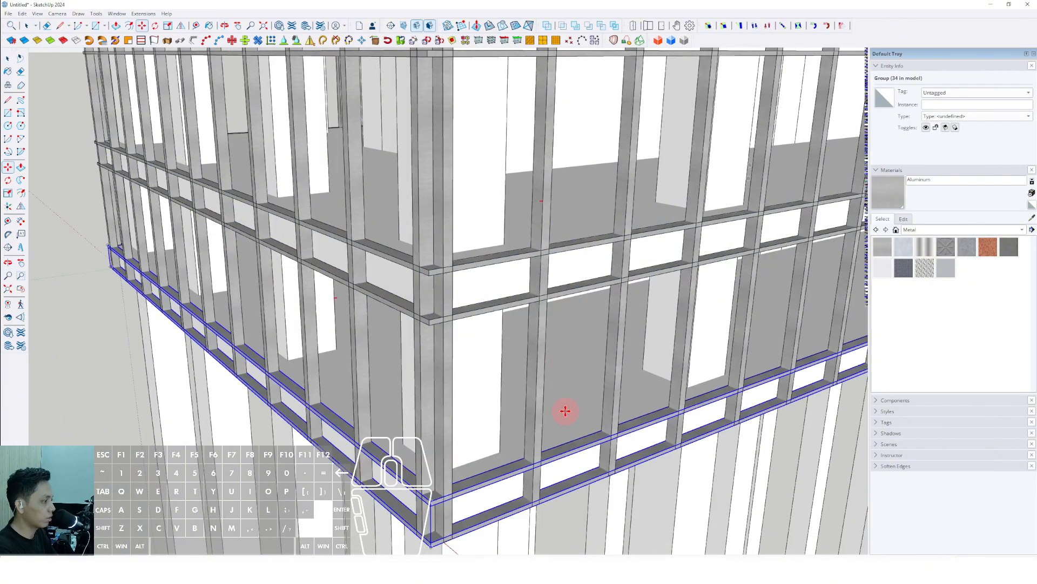
Edit the lowest rail group and move its lower rail up close beneath the upper rail
{"action": "key", "text": "space"}
{"action": "middle_click_drag", "start_coordinate": [565, 410], "coordinate": [551, 262]}
{"action": "scroll", "coordinate": [505, 358], "scroll_direction": "up", "scroll_amount": 2}
{"action": "left_click", "coordinate": [502, 354]}
{"action": "middle_click_drag", "start_coordinate": [500, 354], "coordinate": [526, 324]}
{"action": "key", "text": "m"}
{"action": "left_click", "coordinate": [528, 316]}
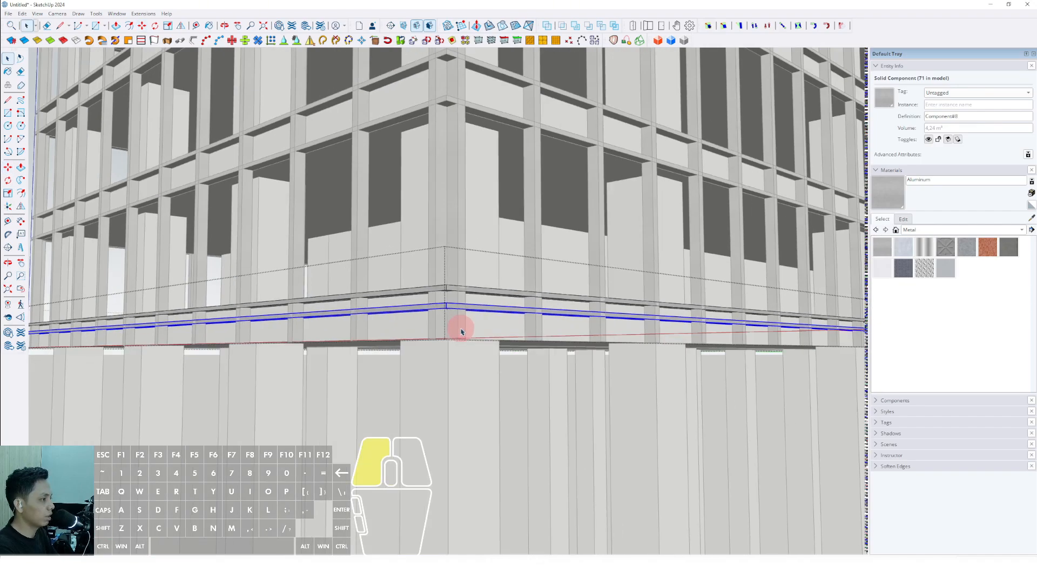
Edit the aluminum frame components at the tower's base and raise their bottom ends to the lowest rail
{"action": "left_click", "coordinate": [462, 330]}
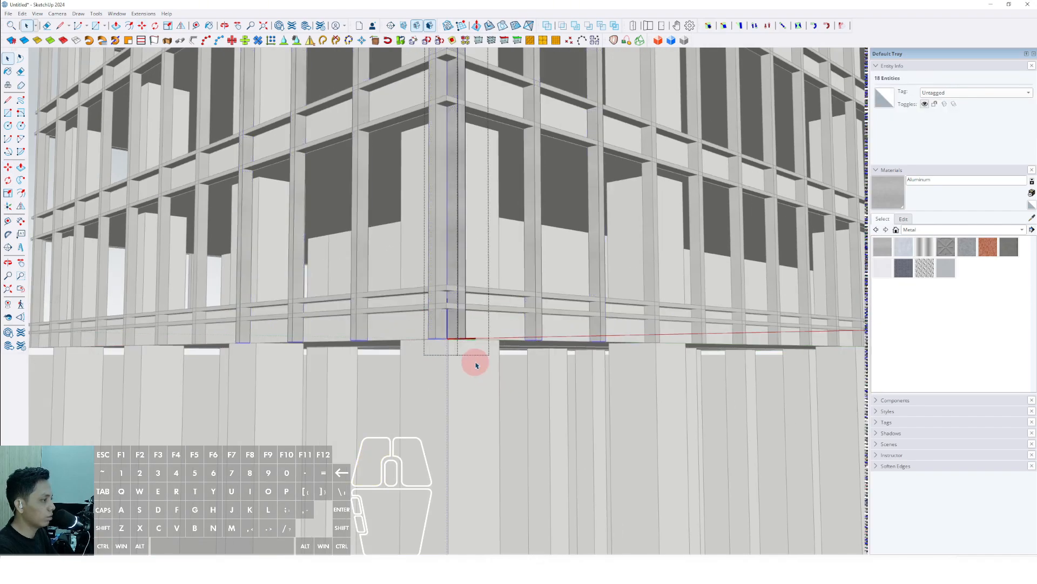
{"action": "scroll", "coordinate": [477, 317], "scroll_direction": "down", "scroll_amount": 2}
{"action": "key", "text": "space"}
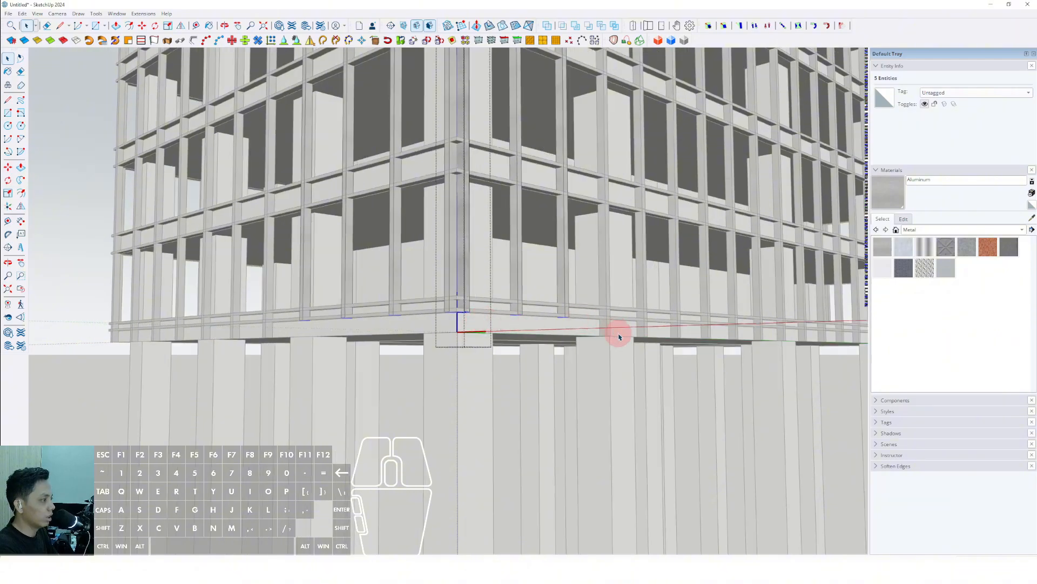
{"action": "scroll", "coordinate": [616, 333], "scroll_direction": "up", "scroll_amount": 3}
{"action": "triple_click", "coordinate": [602, 331]}
{"action": "left_click_drag", "start_coordinate": [579, 321], "coordinate": [638, 367]}
{"action": "key", "text": "m"}
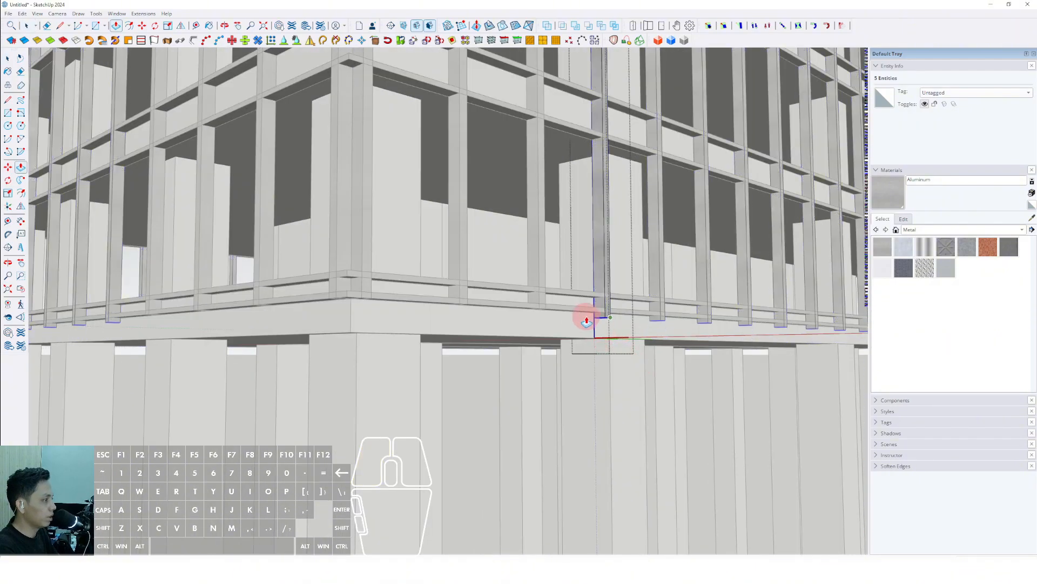
{"action": "scroll", "coordinate": [584, 314], "scroll_direction": "down", "scroll_amount": 3}
{"action": "left_click", "coordinate": [105, 242]}
{"action": "scroll", "coordinate": [583, 310], "scroll_direction": "down", "scroll_amount": 3}
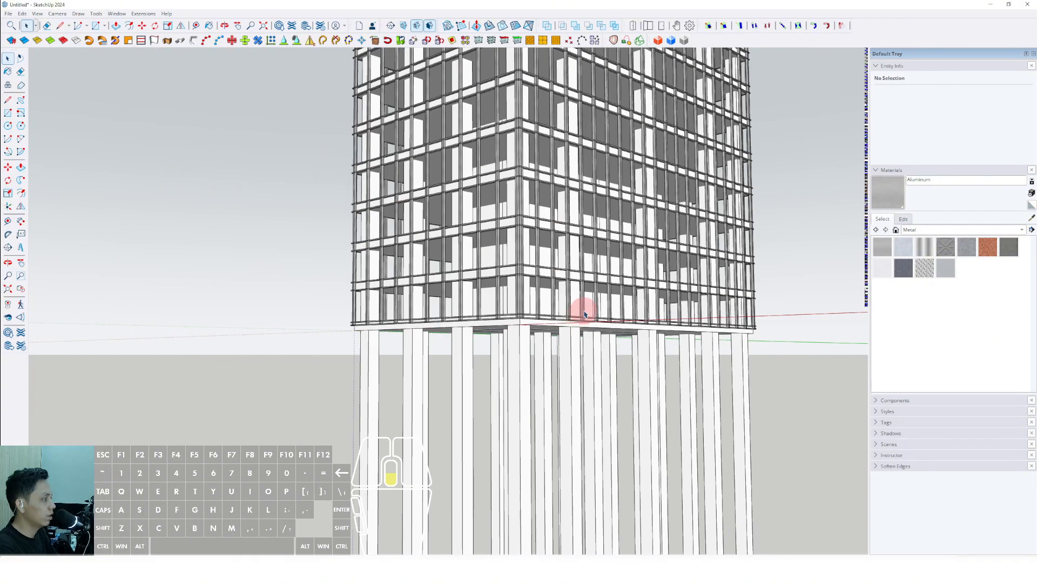
Select the three rail groups crossing the corner notch, explode them, and make their six rails unique
{"action": "middle_click_drag", "start_coordinate": [584, 310], "coordinate": [386, 411]}
{"action": "scroll", "coordinate": [556, 370], "scroll_direction": "up", "scroll_amount": 2}
{"action": "middle_click_drag", "start_coordinate": [556, 370], "coordinate": [582, 353]}
{"action": "scroll", "coordinate": [582, 353], "scroll_direction": "down", "scroll_amount": 4}
{"action": "middle_click_drag", "start_coordinate": [491, 375], "coordinate": [508, 218]}
{"action": "scroll", "coordinate": [476, 162], "scroll_direction": "up", "scroll_amount": 4}
{"action": "scroll", "coordinate": [475, 203], "scroll_direction": "down", "scroll_amount": 2}
{"action": "scroll", "coordinate": [476, 211], "scroll_direction": "up", "scroll_amount": 1}
{"action": "middle_click_drag", "start_coordinate": [505, 357], "coordinate": [513, 173], "text": "shift"}
{"action": "scroll", "coordinate": [510, 313], "scroll_direction": "up", "scroll_amount": 3}
{"action": "scroll", "coordinate": [510, 313], "scroll_direction": "up", "scroll_amount": 2}
{"action": "middle_click_drag", "start_coordinate": [514, 274], "coordinate": [470, 238]}
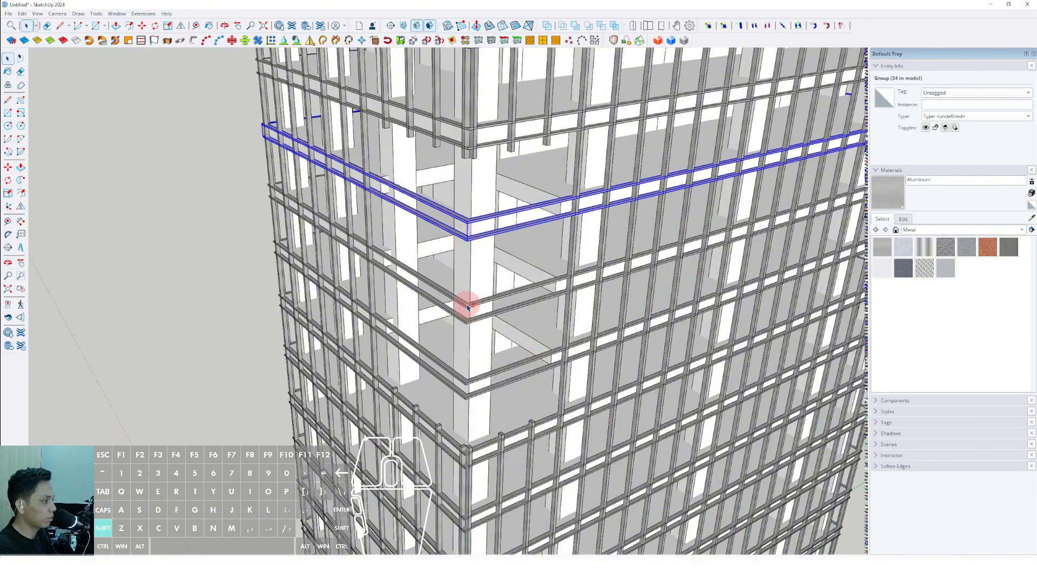
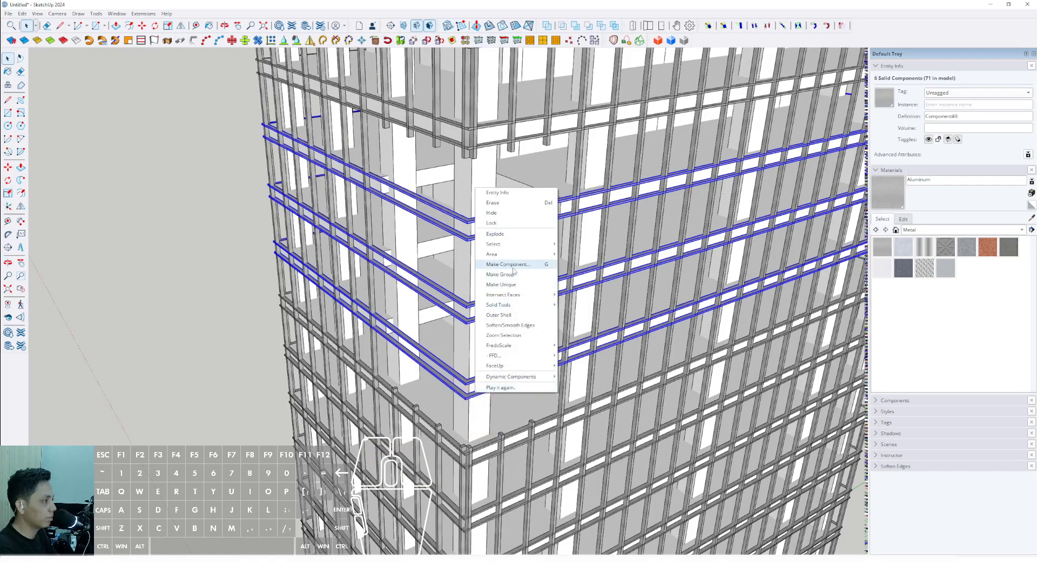
Edit the unique rail component, split it at the frames bordering the notch, and remove the section crossing the corner
{"action": "middle_click_drag", "start_coordinate": [457, 222], "coordinate": [524, 283]}
{"action": "scroll", "coordinate": [586, 261], "scroll_direction": "up", "scroll_amount": 2}
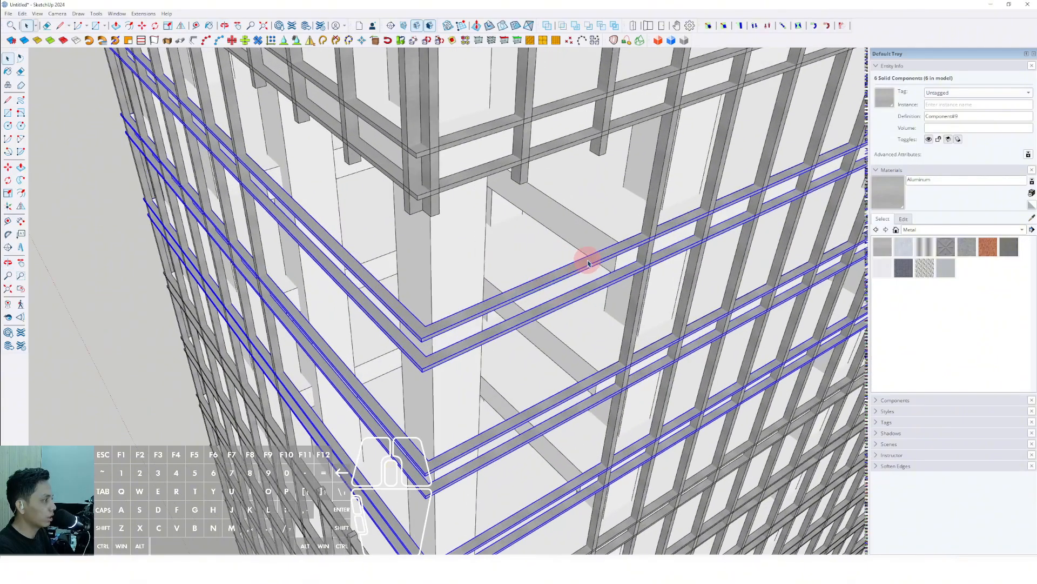
{"action": "triple_click", "coordinate": [589, 261]}
{"action": "scroll", "coordinate": [589, 261], "scroll_direction": "up", "scroll_amount": 3}
{"action": "mouse_move", "coordinate": [590, 261]}
{"action": "middle_mouse_down"}
{"action": "mouse_move", "coordinate": [598, 288]}
{"action": "mouse_move", "coordinate": [529, 331]}
{"action": "mouse_move", "coordinate": [353, 275]}
{"action": "mouse_move", "coordinate": [392, 306]}
{"action": "mouse_move", "coordinate": [385, 268]}
{"action": "mouse_move", "coordinate": [347, 284]}
{"action": "mouse_move", "coordinate": [382, 278]}
{"action": "mouse_move", "coordinate": [393, 290]}
{"action": "middle_mouse_up"}
{"action": "scroll", "coordinate": [588, 281], "scroll_direction": "up", "scroll_amount": 2}
{"action": "key", "text": "l"}
{"action": "key", "text": "d"}
{"action": "left_click", "coordinate": [386, 270]}
{"action": "key", "text": "p"}
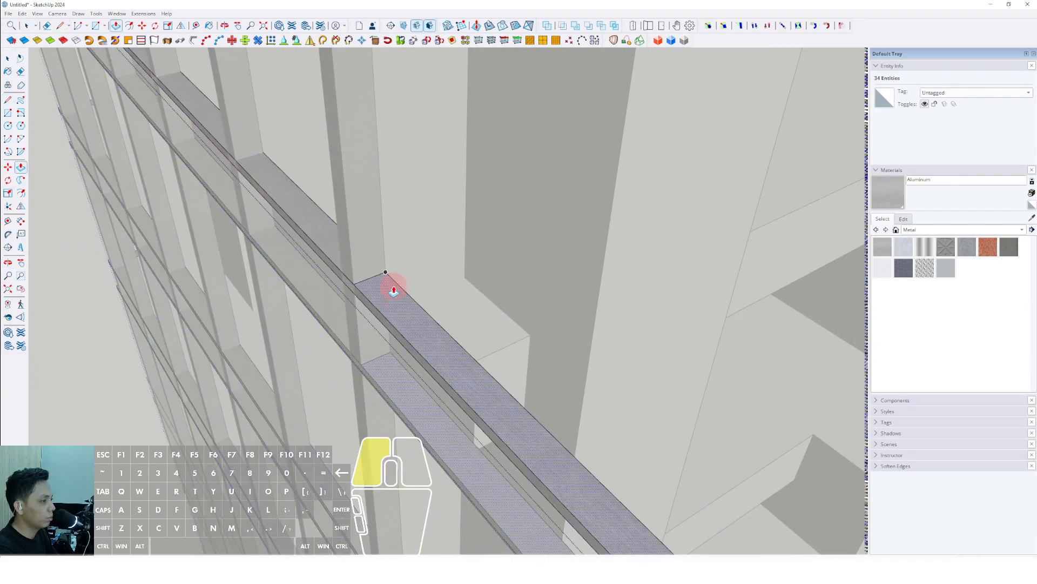
{"action": "middle_click_drag", "start_coordinate": [412, 348], "coordinate": [766, 262]}
{"action": "key", "text": "space"}
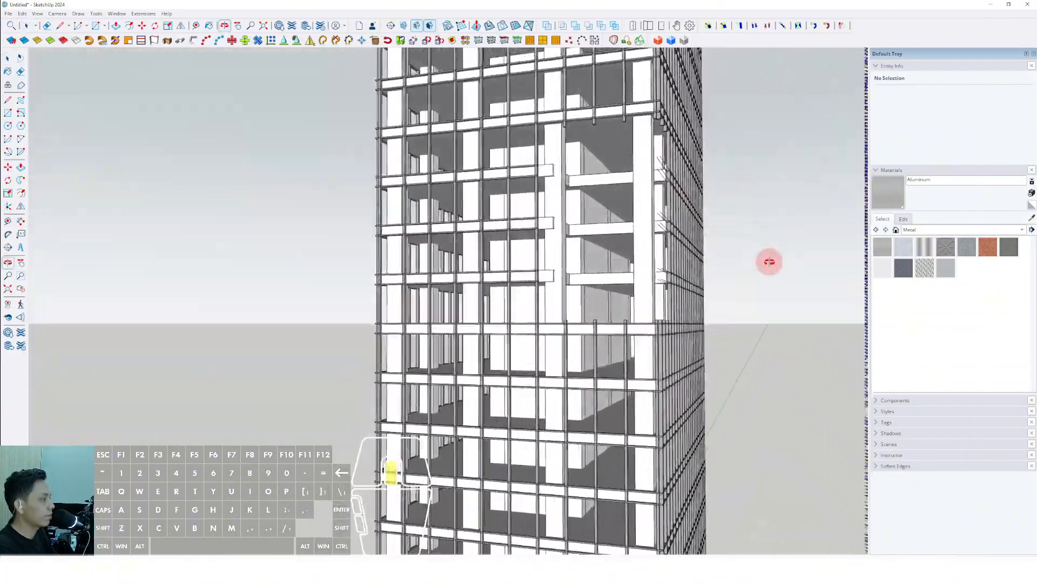
Copy the aluminum frame bordering the notch sideways to the ends of the cut rails
{"action": "middle_click_drag", "start_coordinate": [540, 268], "coordinate": [367, 286]}
{"action": "scroll", "coordinate": [419, 410], "scroll_direction": "up", "scroll_amount": 5}
{"action": "left_click", "coordinate": [404, 402]}
{"action": "key", "text": "m"}
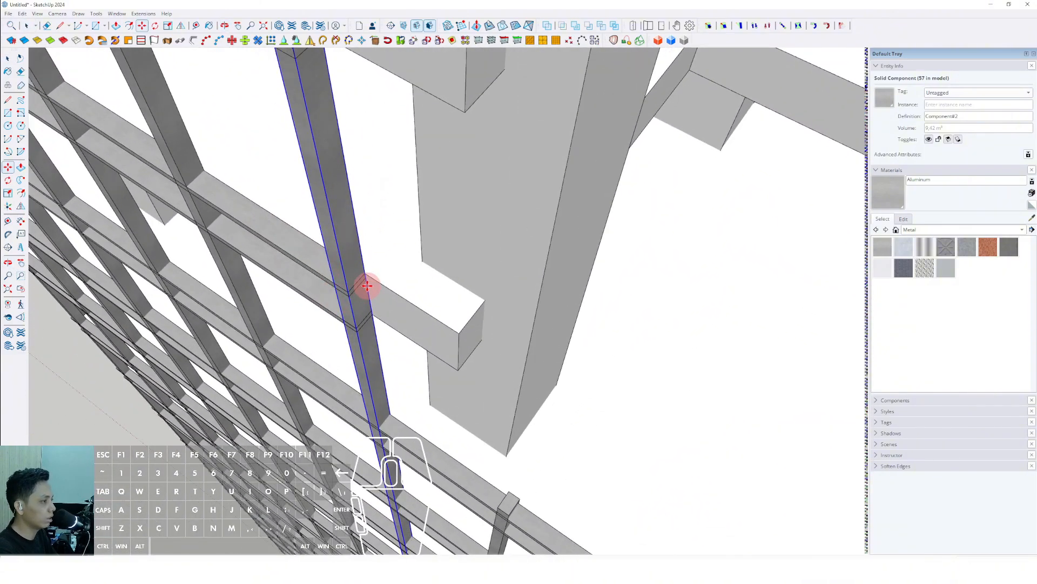
{"action": "scroll", "coordinate": [429, 327], "scroll_direction": "down", "scroll_amount": 4}
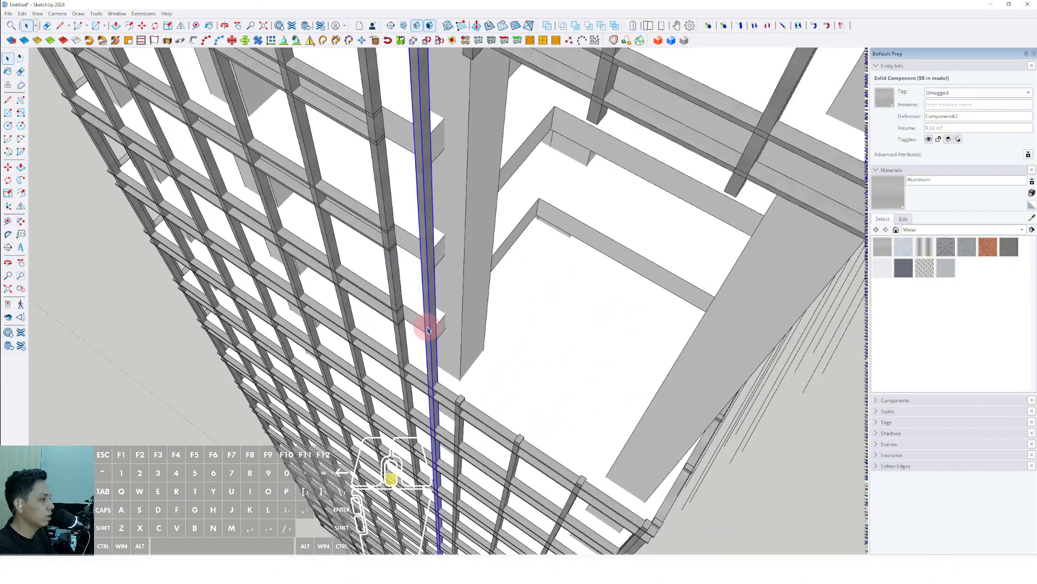
Copy the aluminum frame bordering the corner notch sideways to the cut rail ends on the adjoining facade
{"action": "middle_click_drag", "start_coordinate": [428, 327], "coordinate": [463, 312]}
{"action": "scroll", "coordinate": [463, 312], "scroll_direction": "up", "scroll_amount": 3}
{"action": "key", "text": "space"}
{"action": "left_click", "coordinate": [448, 343]}
{"action": "scroll", "coordinate": [521, 331], "scroll_direction": "up", "scroll_amount": 6}
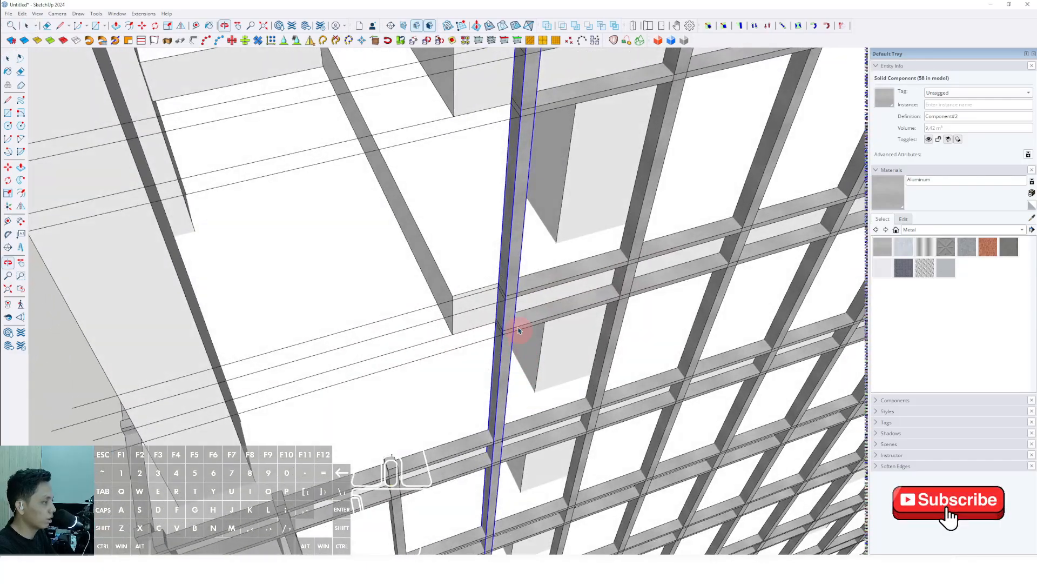
{"action": "key", "text": "m"}
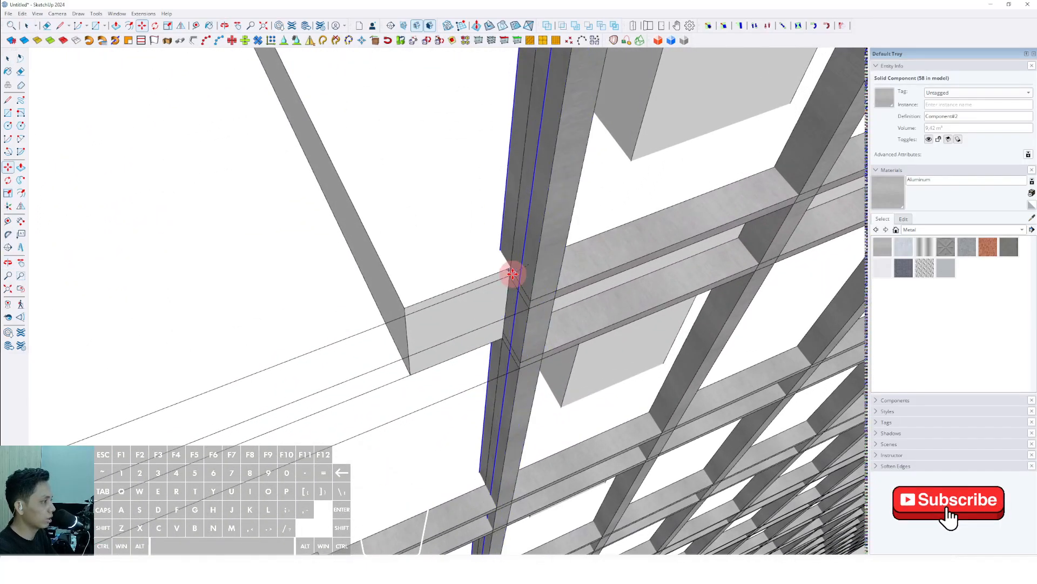
{"action": "scroll", "coordinate": [478, 284], "scroll_direction": "up", "scroll_amount": 2}
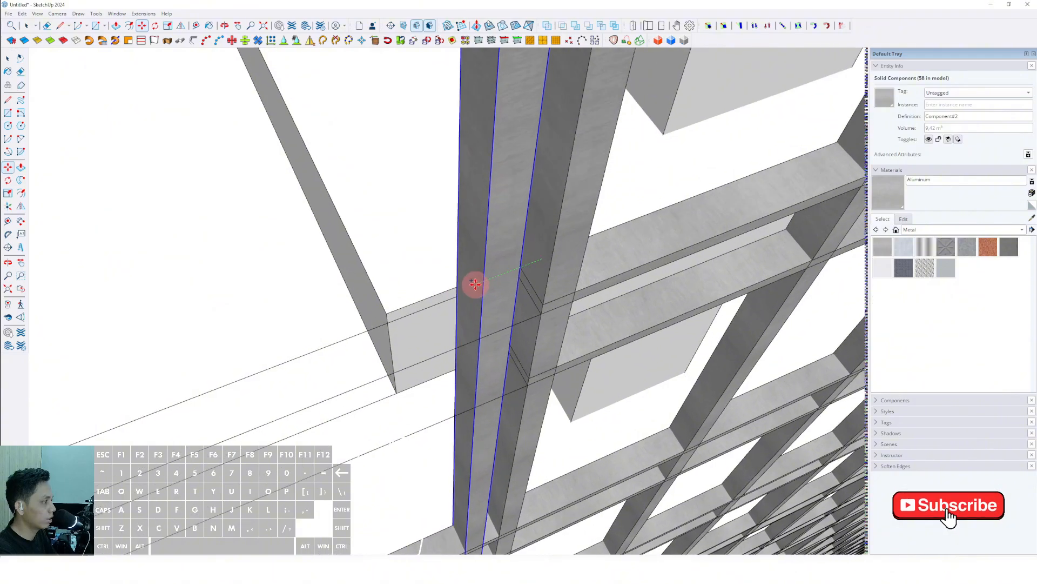
{"action": "middle_click_drag", "start_coordinate": [457, 270], "coordinate": [497, 254]}
{"action": "scroll", "coordinate": [481, 259], "scroll_direction": "down", "scroll_amount": 10}
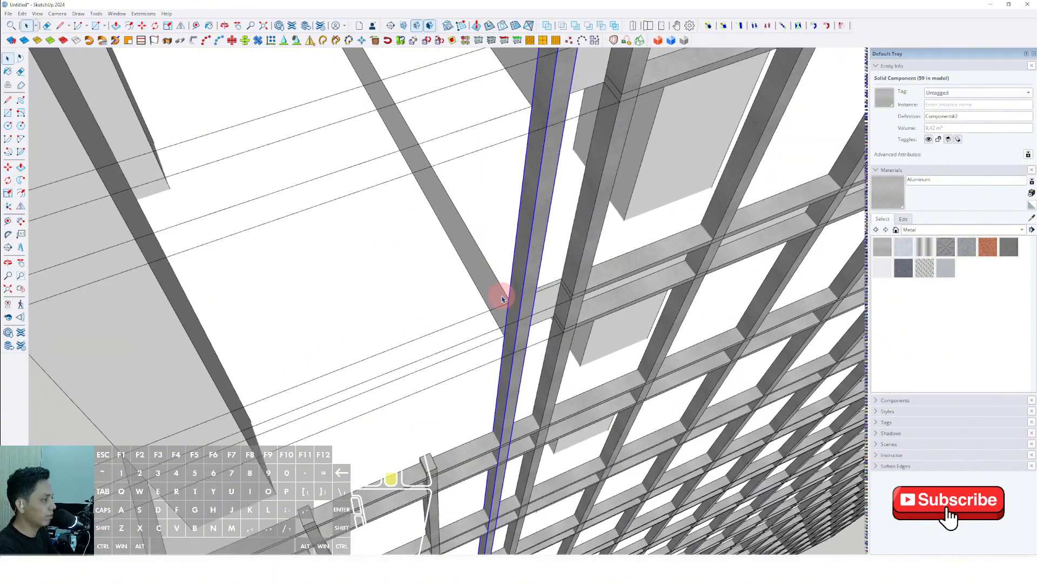
{"action": "key", "text": "space"}
Open the rail component and erase the stray edges left crossing the corner notch
{"action": "scroll", "coordinate": [541, 308], "scroll_direction": "up", "scroll_amount": 3}
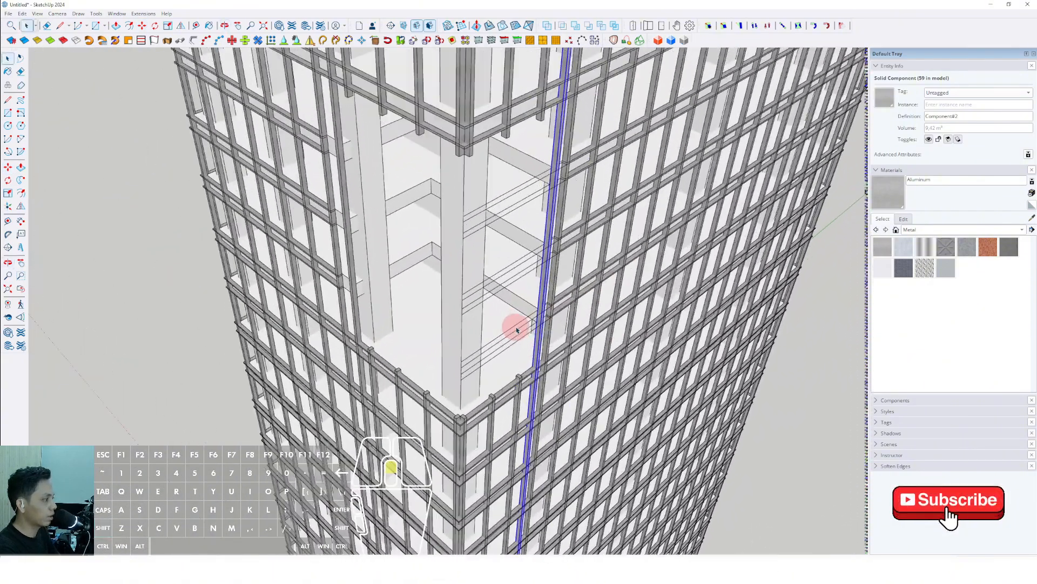
{"action": "triple_click", "coordinate": [520, 327]}
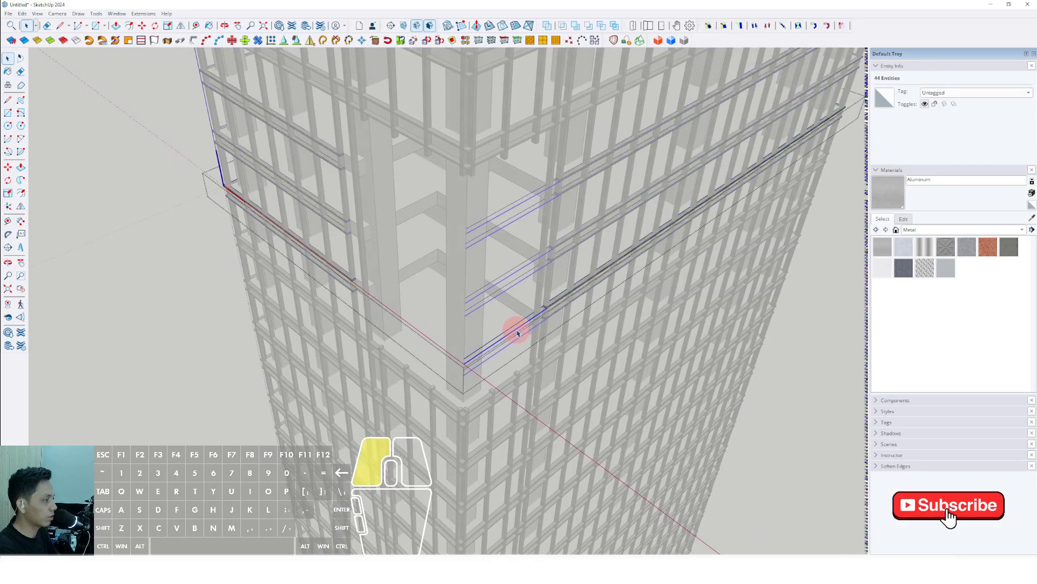
{"action": "key", "text": "e"}
{"action": "scroll", "coordinate": [486, 346], "scroll_direction": "up", "scroll_amount": 2}
{"action": "key", "text": "space"}
{"action": "scroll", "coordinate": [594, 356], "scroll_direction": "down", "scroll_amount": 2}
{"action": "left_click", "coordinate": [715, 342]}
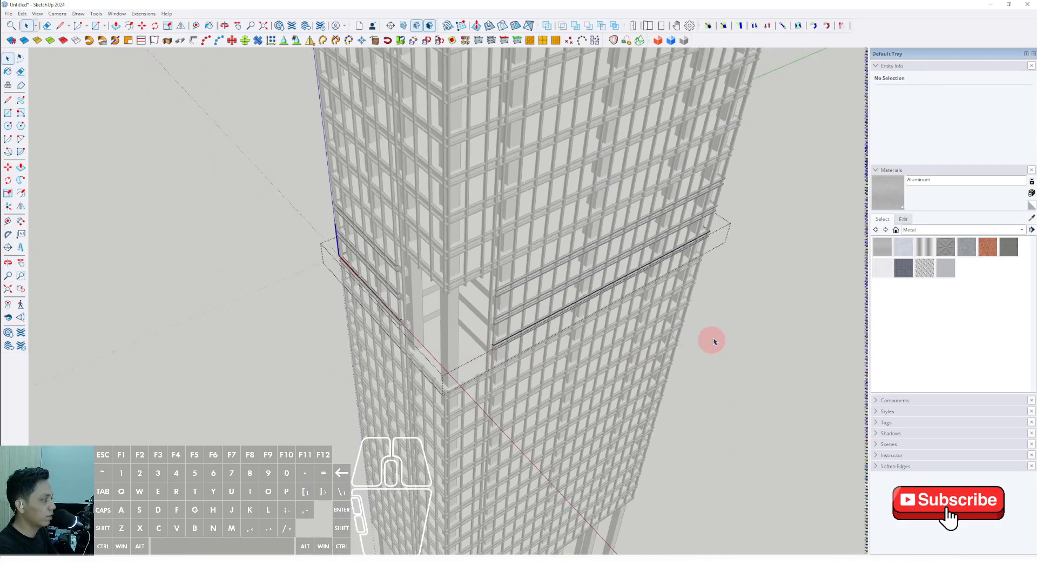
Trim the notched aluminum frames' ends flush with the rails below and above the corner opening
{"action": "middle_click_drag", "start_coordinate": [458, 368], "coordinate": [470, 428]}
{"action": "scroll", "coordinate": [494, 398], "scroll_direction": "up", "scroll_amount": 6}
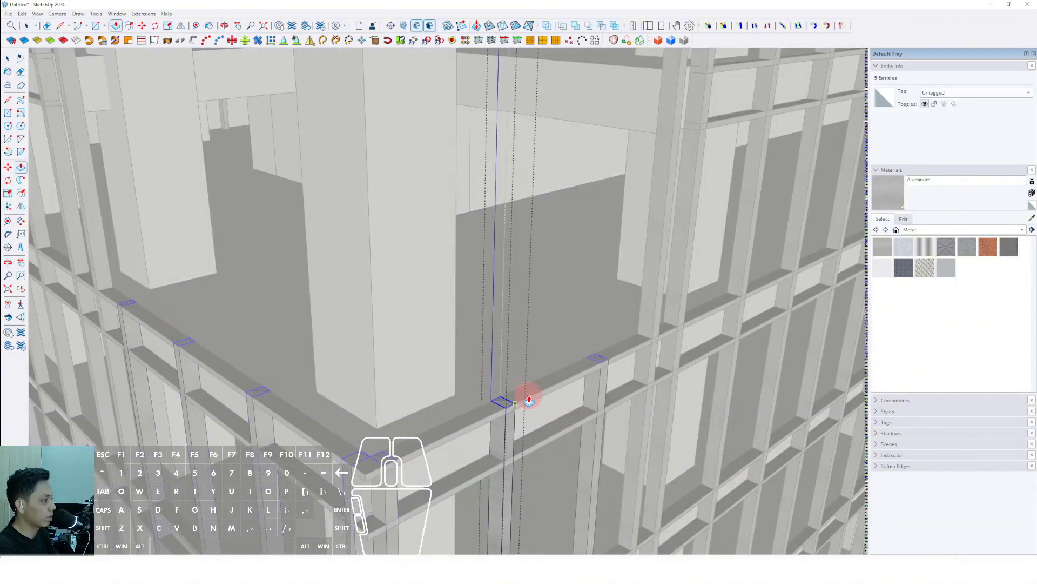
{"action": "key", "text": "space"}
{"action": "scroll", "coordinate": [516, 395], "scroll_direction": "down", "scroll_amount": 5}
{"action": "middle_click_drag", "start_coordinate": [531, 348], "coordinate": [530, 208]}
{"action": "scroll", "coordinate": [504, 217], "scroll_direction": "up", "scroll_amount": 3}
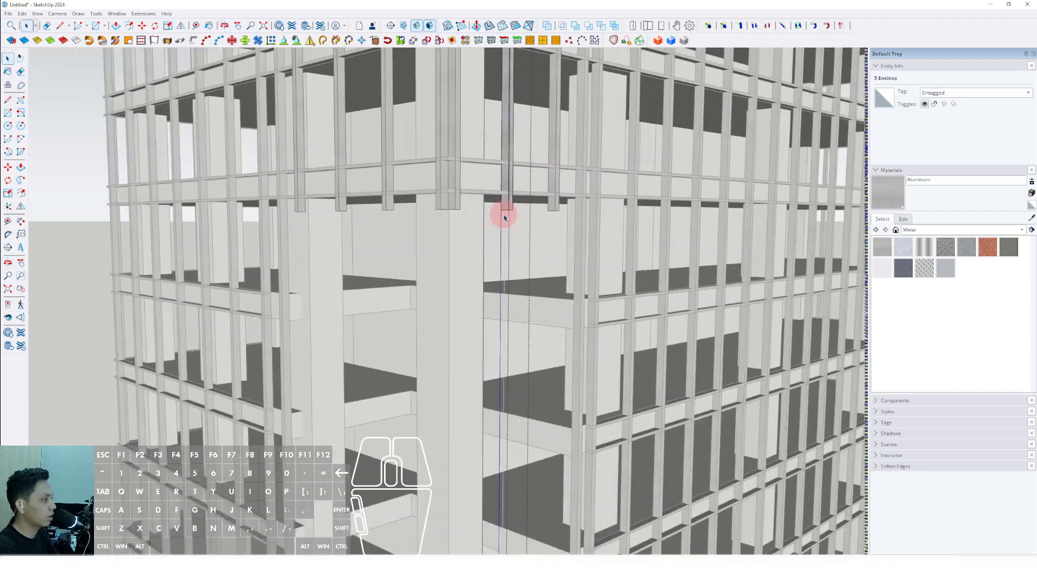
{"action": "scroll", "coordinate": [504, 217], "scroll_direction": "up", "scroll_amount": 2}
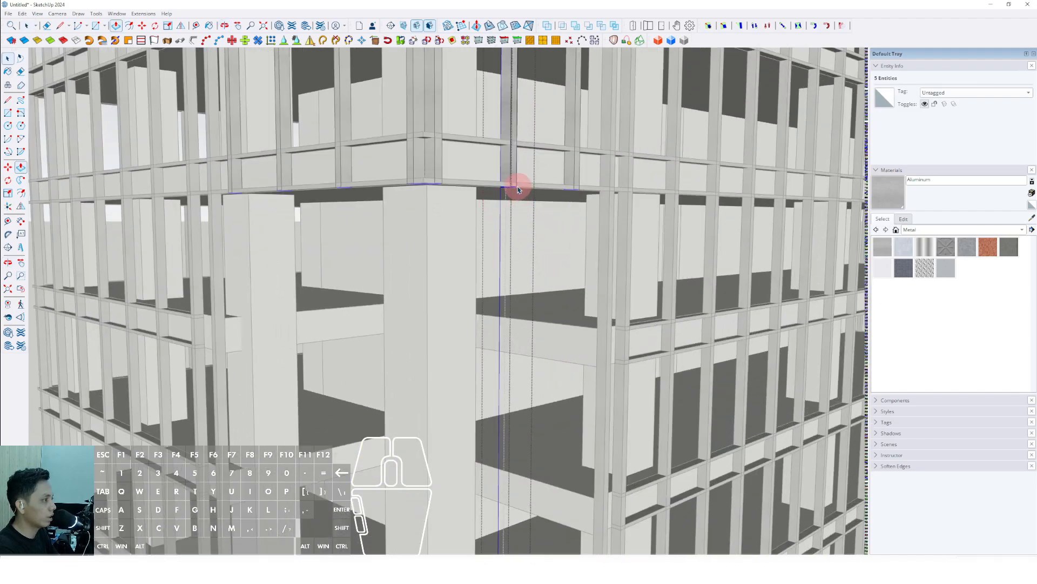
{"action": "scroll", "coordinate": [517, 190], "scroll_direction": "down", "scroll_amount": 6}
Draw a rectangle over the slab band above the notch up to the tower corner and extrude it outward
{"action": "middle_click_drag", "start_coordinate": [612, 280], "coordinate": [317, 227]}
{"action": "scroll", "coordinate": [409, 260], "scroll_direction": "up", "scroll_amount": 3}
{"action": "scroll", "coordinate": [409, 259], "scroll_direction": "up", "scroll_amount": 2}
{"action": "key", "text": "r"}
{"action": "left_click", "coordinate": [396, 251]}
{"action": "scroll", "coordinate": [396, 251], "scroll_direction": "down", "scroll_amount": 3}
{"action": "scroll", "coordinate": [503, 289], "scroll_direction": "up", "scroll_amount": 3}
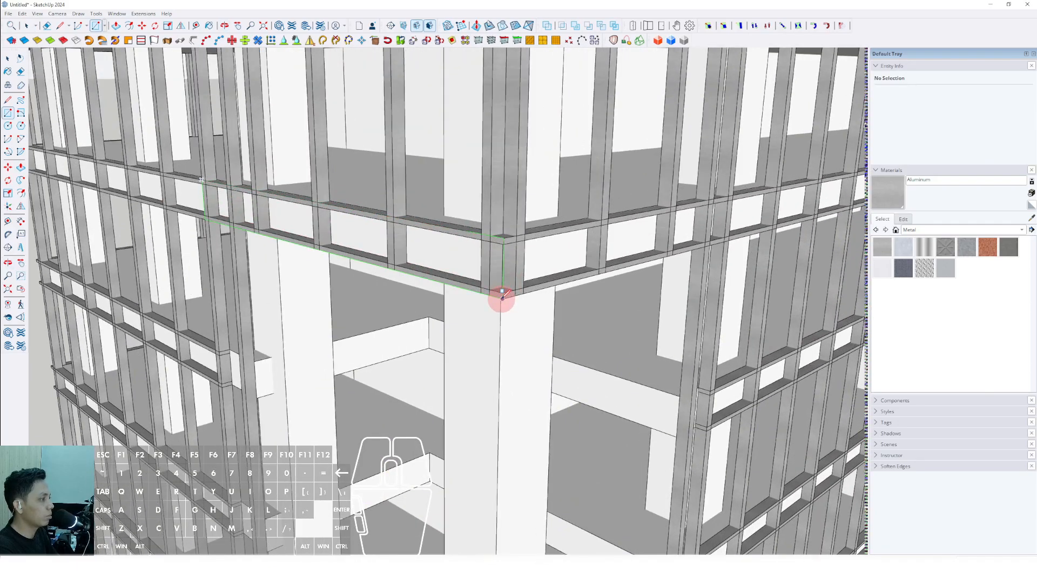
{"action": "middle_click_drag", "start_coordinate": [421, 238], "coordinate": [408, 267]}
{"action": "key", "text": "v"}
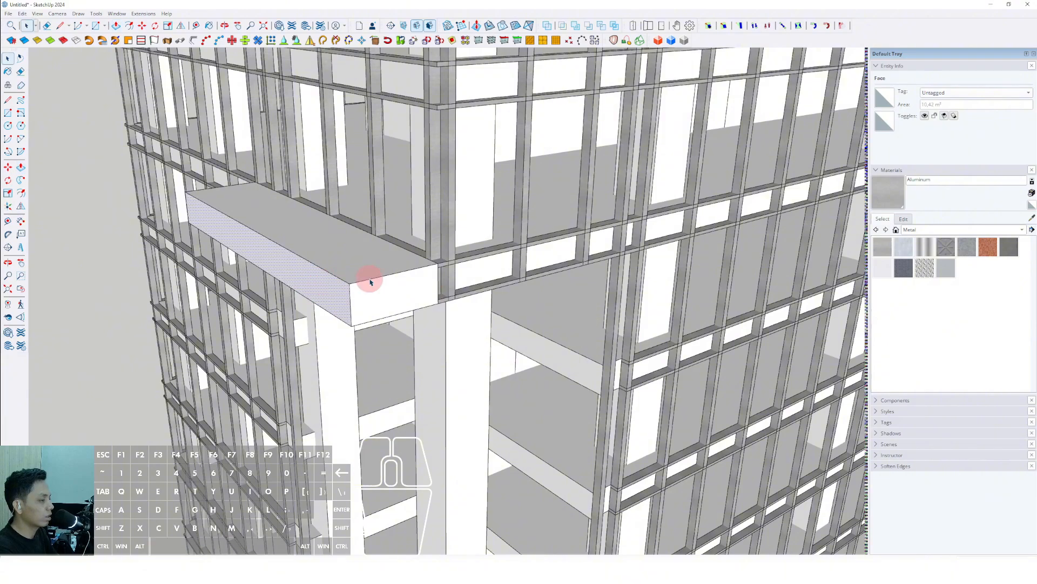
Group the extruded block, open it for editing, and extend its end face past the tower corner
{"action": "right_click", "coordinate": [371, 282]}
{"action": "double_click", "coordinate": [398, 291]}
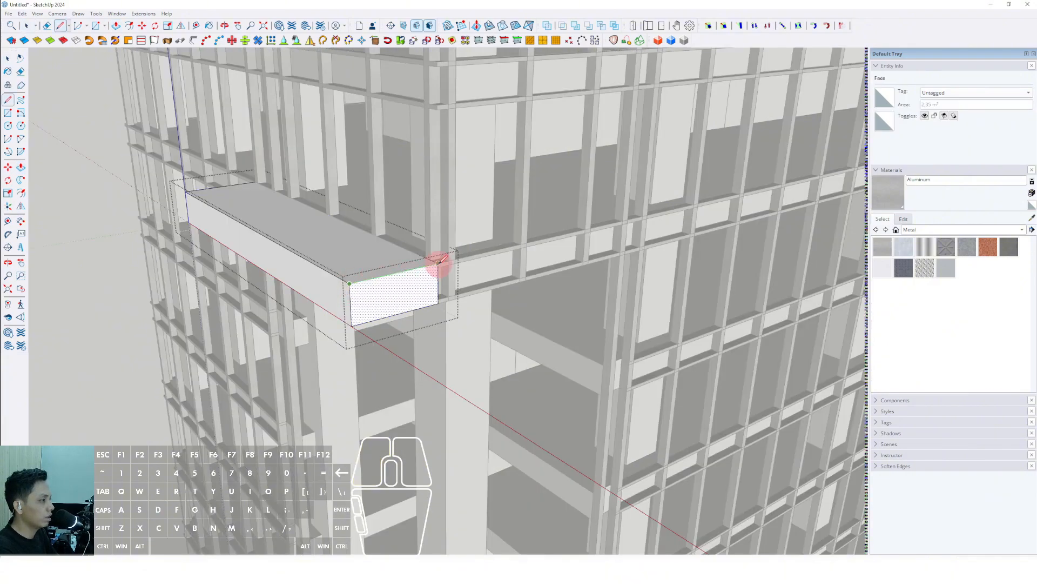
{"action": "key", "text": "space"}
{"action": "middle_click_drag", "start_coordinate": [431, 276], "coordinate": [416, 309]}
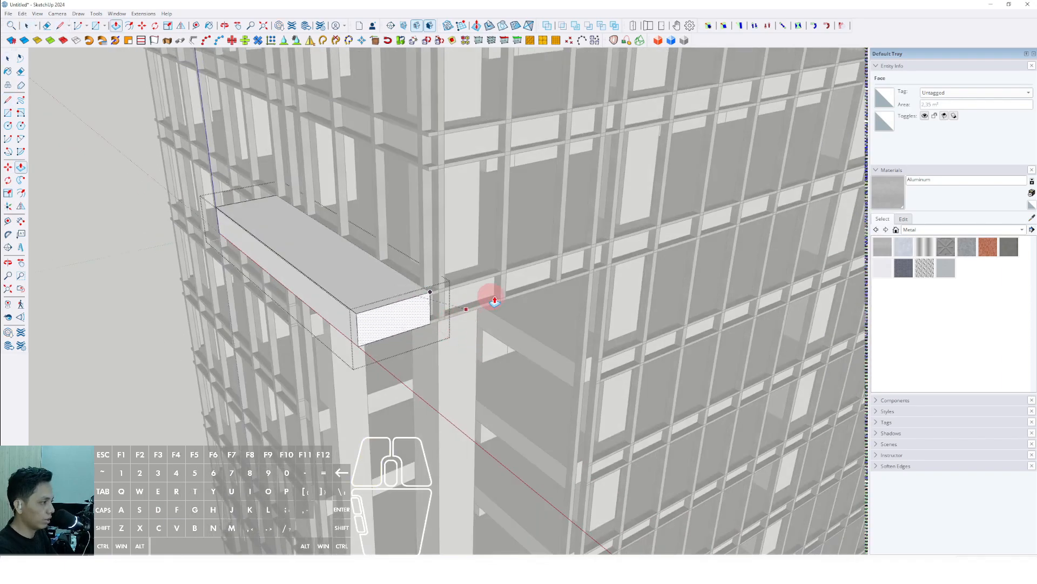
{"action": "middle_click_drag", "start_coordinate": [494, 300], "coordinate": [556, 356]}
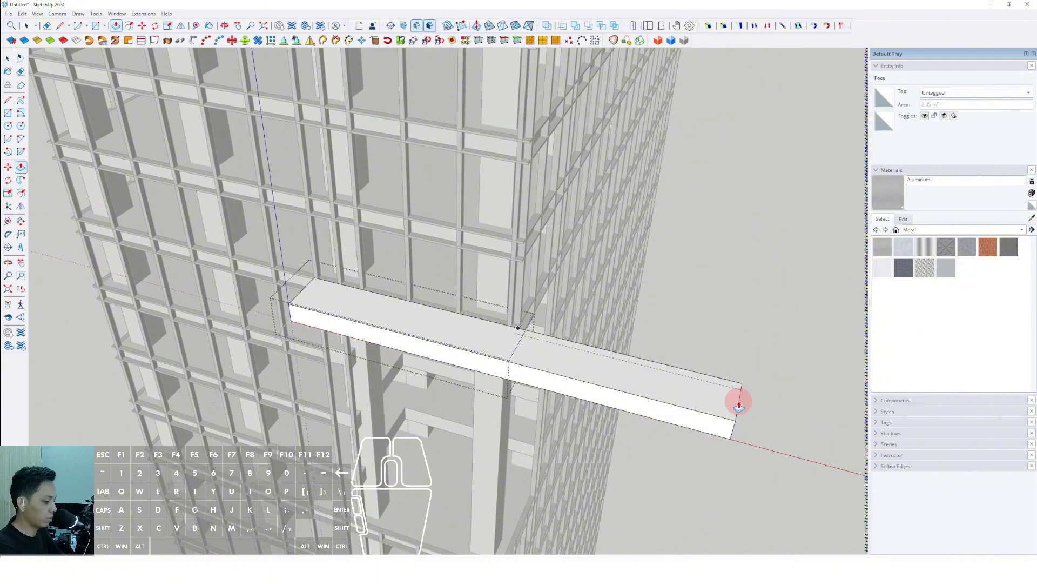
{"action": "middle_click_drag", "start_coordinate": [736, 404], "coordinate": [293, 315]}
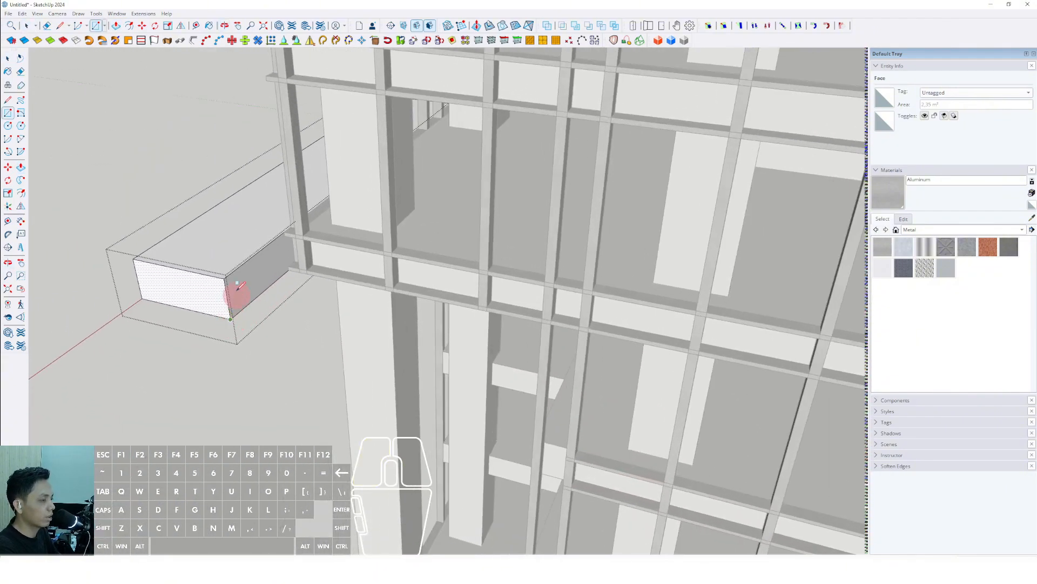
Pull the block's inner side face along the adjoining facade to the frame at the notch's far edge
{"action": "scroll", "coordinate": [238, 286], "scroll_direction": "up", "scroll_amount": 3}
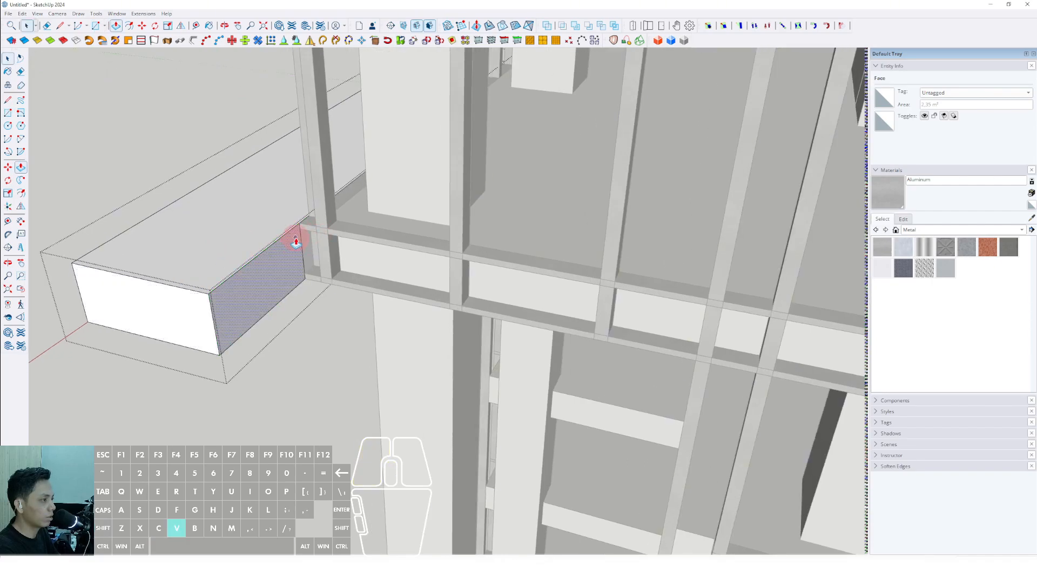
{"action": "left_click", "coordinate": [295, 241]}
{"action": "scroll", "coordinate": [449, 294], "scroll_direction": "down", "scroll_amount": 2}
{"action": "middle_click_drag", "start_coordinate": [449, 294], "coordinate": [376, 306], "text": "shift"}
{"action": "key", "text": "space"}
{"action": "scroll", "coordinate": [520, 320], "scroll_direction": "down", "scroll_amount": 3}
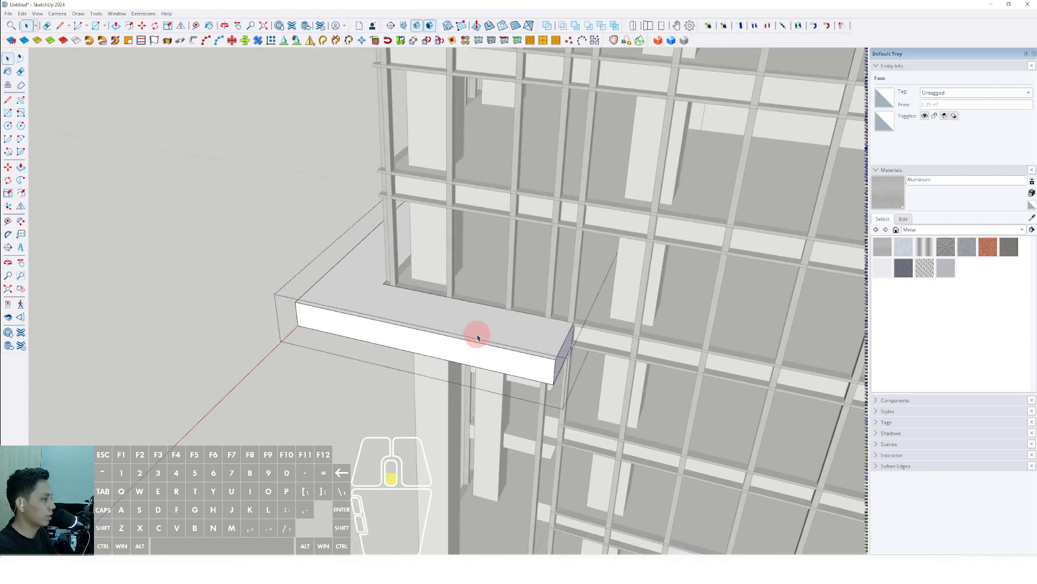
Copy the grouped corner band straight down to the rails at the notch's lower edge
{"action": "middle_click_drag", "start_coordinate": [477, 336], "coordinate": [540, 162]}
{"action": "scroll", "coordinate": [539, 162], "scroll_direction": "down", "scroll_amount": 1}
{"action": "scroll", "coordinate": [607, 124], "scroll_direction": "up", "scroll_amount": 3}
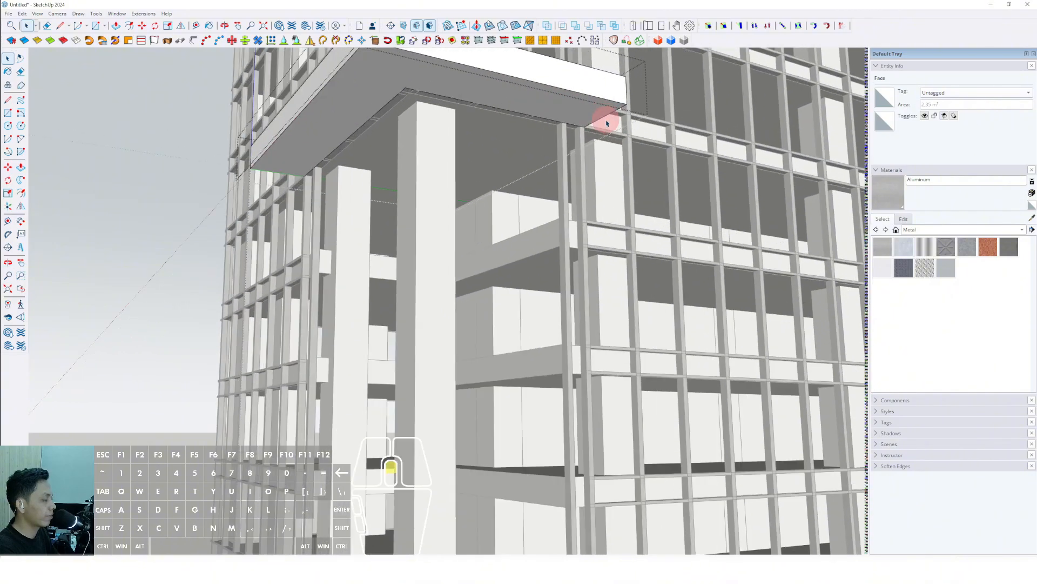
{"action": "scroll", "coordinate": [167, 209], "scroll_direction": "down", "scroll_amount": 3}
{"action": "left_click", "coordinate": [447, 132]}
{"action": "scroll", "coordinate": [498, 151], "scroll_direction": "up", "scroll_amount": 4}
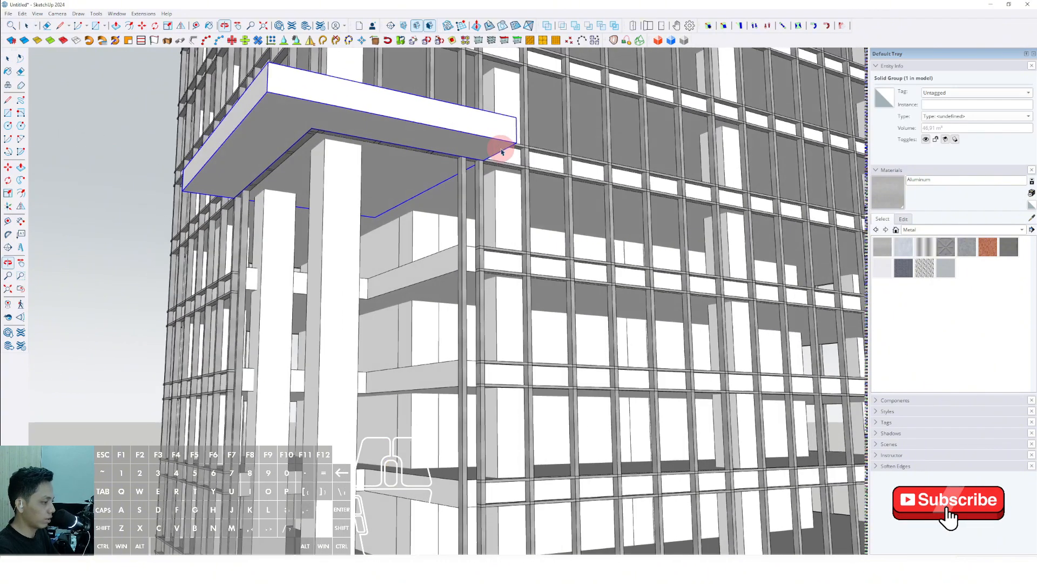
{"action": "scroll", "coordinate": [501, 164], "scroll_direction": "up", "scroll_amount": 2}
{"action": "key", "text": "m"}
{"action": "left_click", "coordinate": [498, 159]}
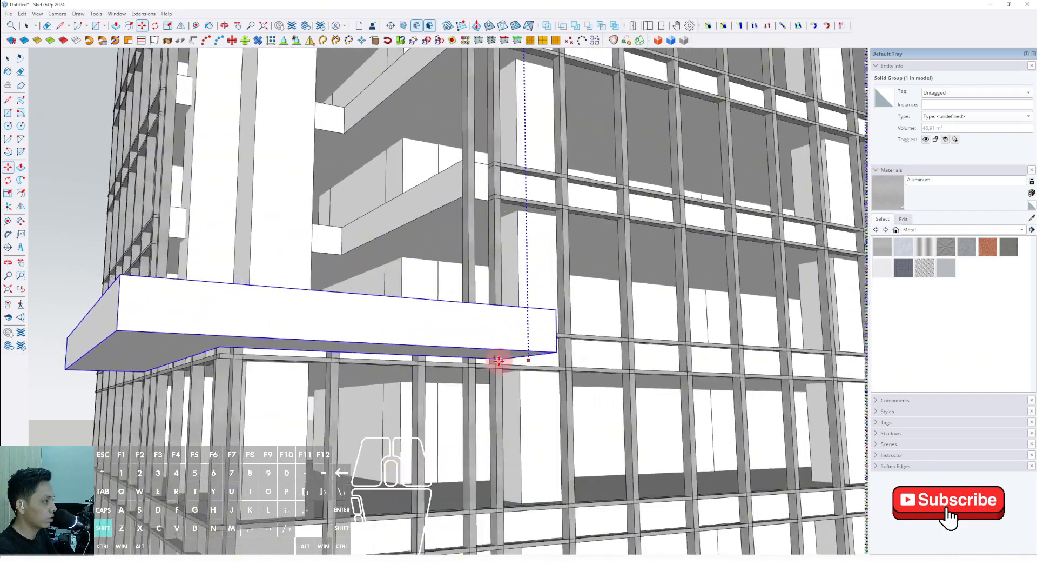
{"action": "left_click", "coordinate": [497, 361]}
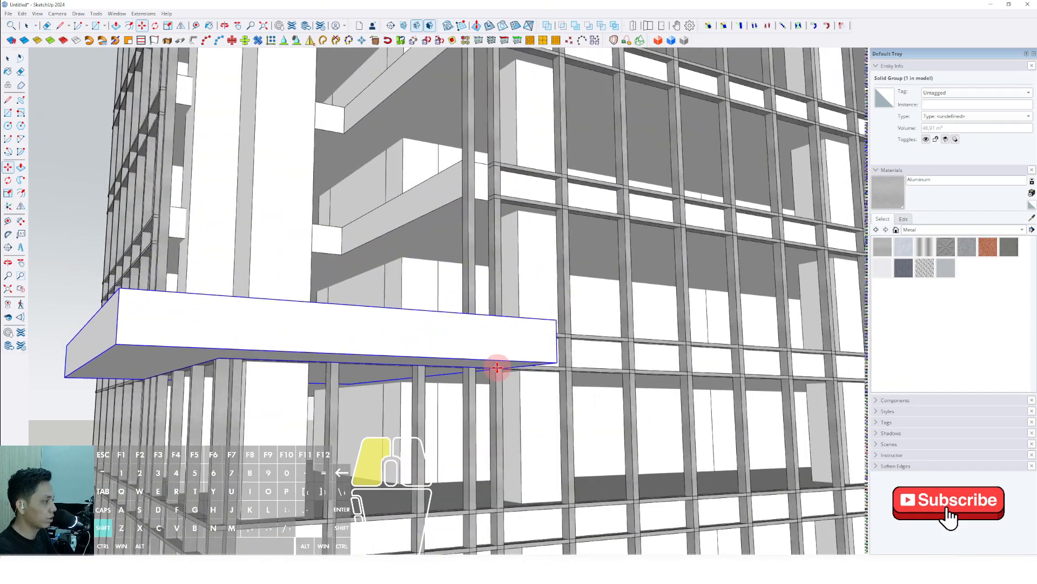
{"action": "middle_click_drag", "start_coordinate": [498, 366], "coordinate": [448, 388]}
{"action": "key", "text": "space"}
Draw a rectangle on one end of the lower band and extrude it up to the upper band's underside
{"action": "scroll", "coordinate": [456, 463], "scroll_direction": "up", "scroll_amount": 3}
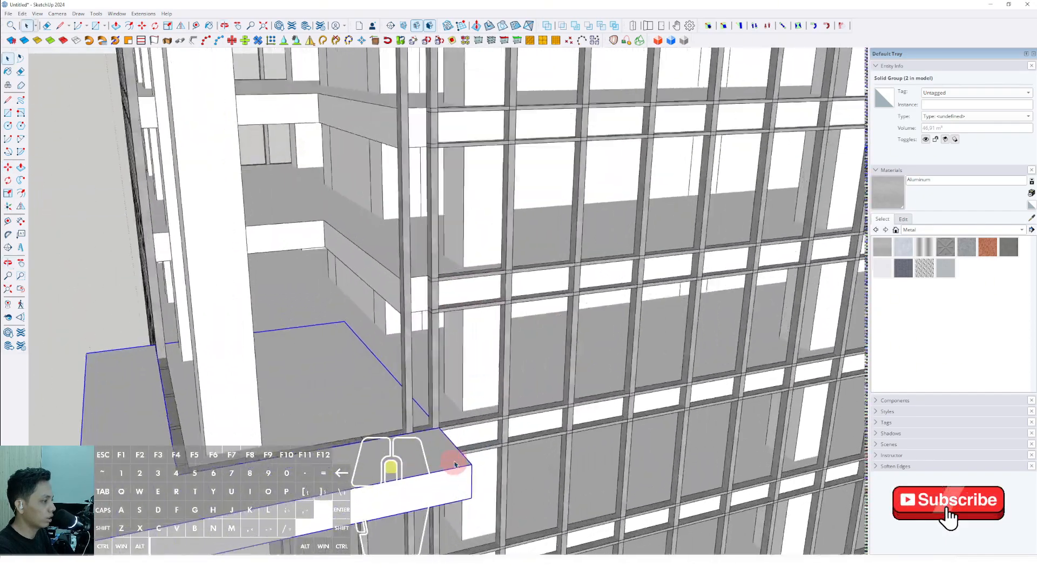
{"action": "scroll", "coordinate": [404, 426], "scroll_direction": "up", "scroll_amount": 2}
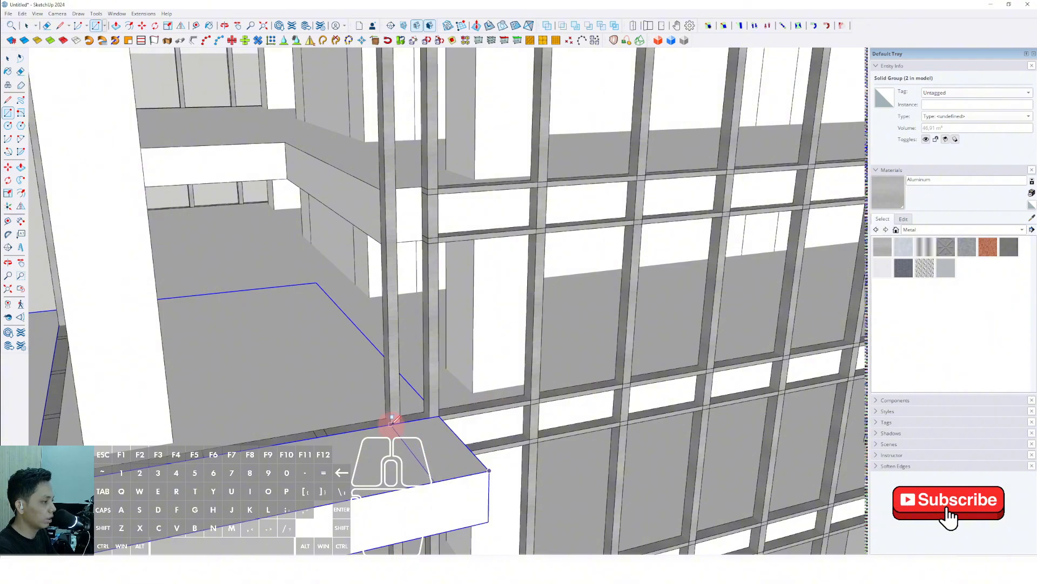
{"action": "scroll", "coordinate": [394, 417], "scroll_direction": "up", "scroll_amount": 2}
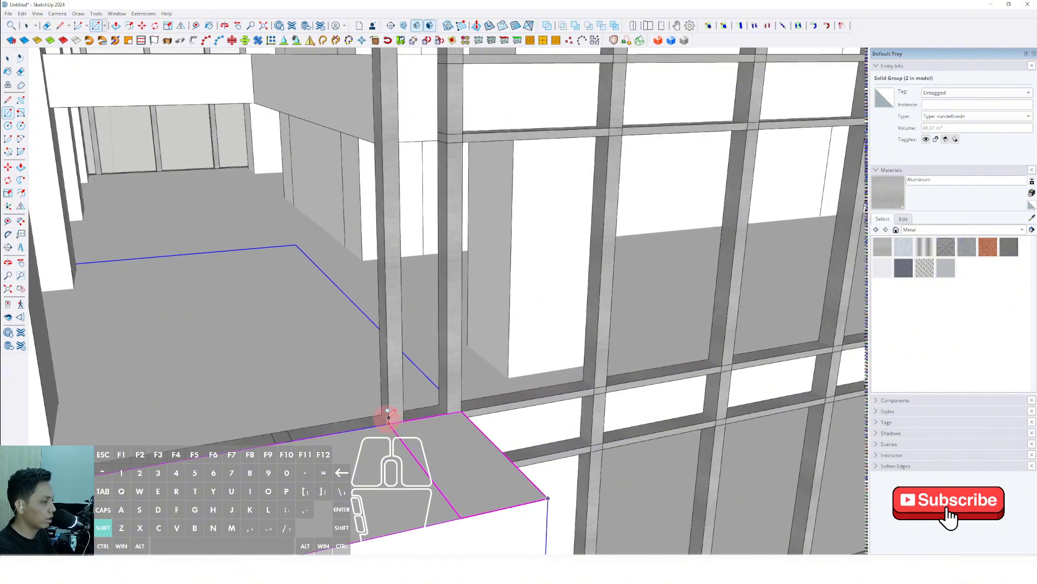
{"action": "double_click", "coordinate": [421, 430]}
{"action": "key", "text": "p"}
{"action": "left_click", "coordinate": [424, 432]}
{"action": "scroll", "coordinate": [440, 338], "scroll_direction": "down", "scroll_amount": 5}
{"action": "middle_click_drag", "start_coordinate": [430, 282], "coordinate": [474, 405], "text": "shift"}
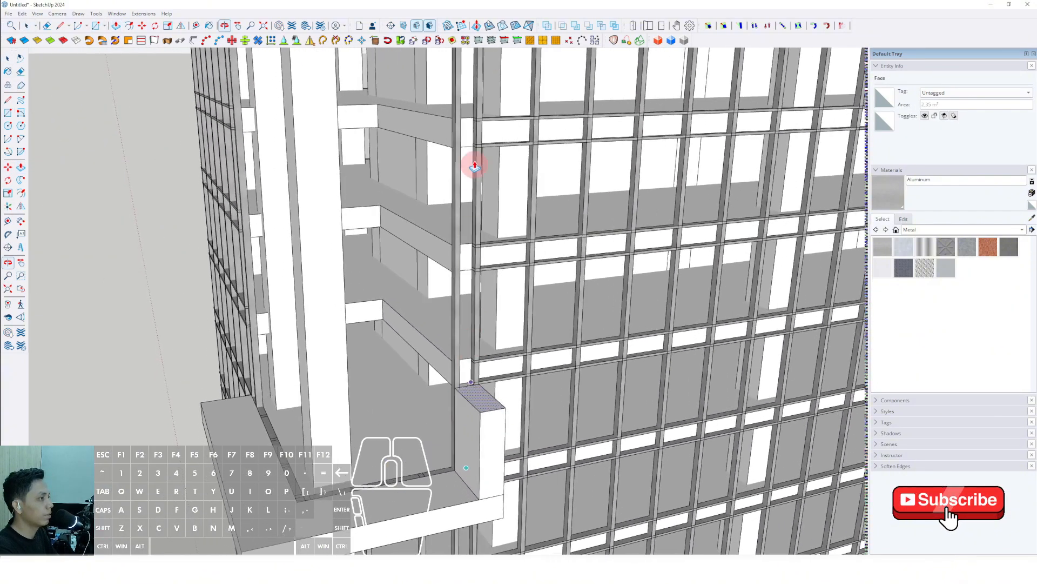
{"action": "scroll", "coordinate": [447, 293], "scroll_direction": "down", "scroll_amount": 1}
Select the whole vertical block joining the two bands and make it a group
{"action": "middle_click_drag", "start_coordinate": [447, 293], "coordinate": [449, 312], "text": "shift"}
{"action": "triple_click", "coordinate": [472, 177]}
{"action": "right_click", "coordinate": [473, 176]}
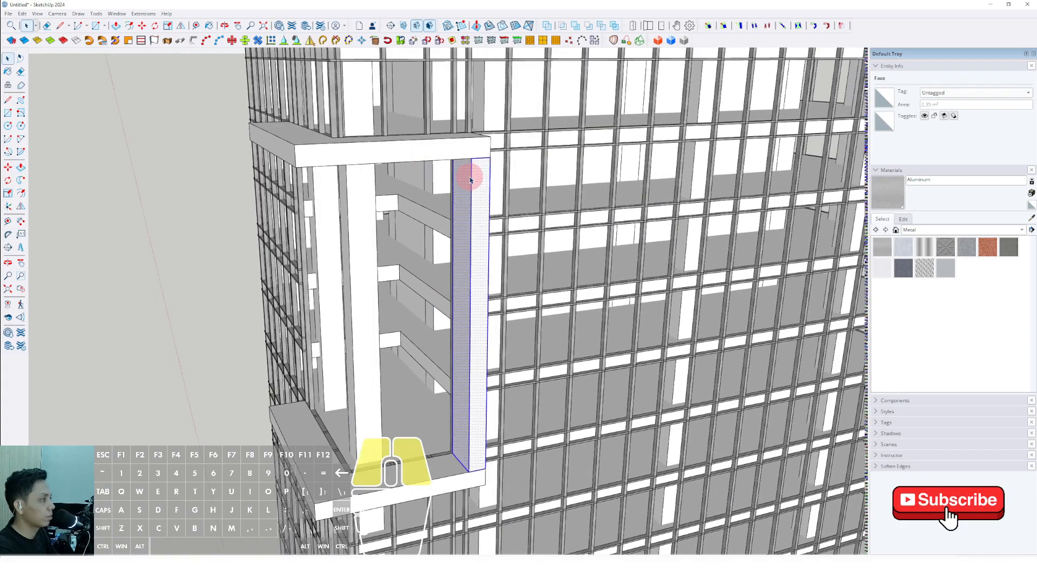
{"action": "left_click", "coordinate": [494, 261]}
Draw a rectangle on the lower band's opposite end and extrude it up to the upper band
{"action": "middle_click_drag", "start_coordinate": [493, 257], "coordinate": [785, 377]}
{"action": "scroll", "coordinate": [481, 415], "scroll_direction": "up", "scroll_amount": 4}
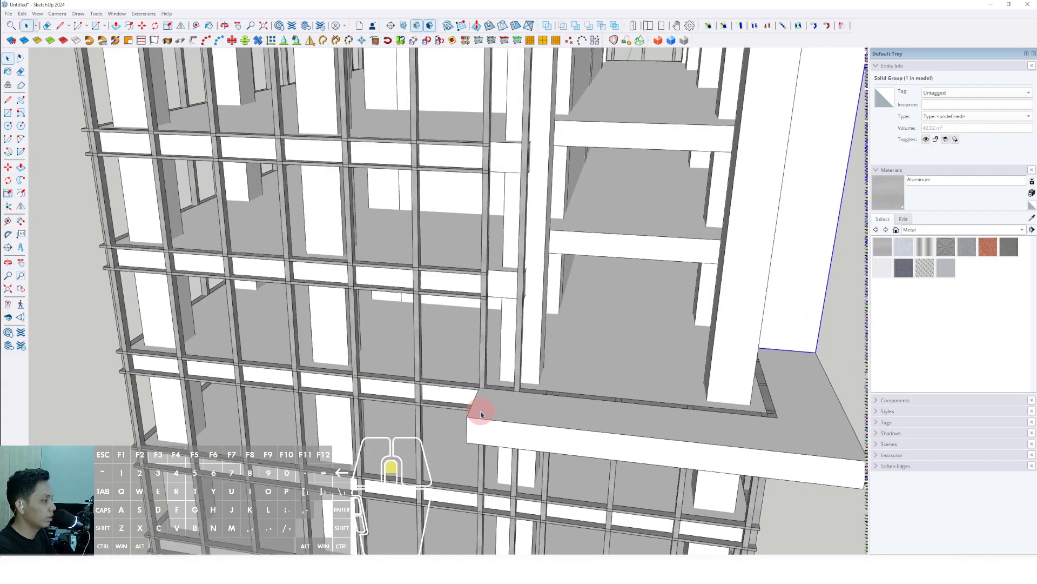
{"action": "scroll", "coordinate": [468, 414], "scroll_direction": "up", "scroll_amount": 3}
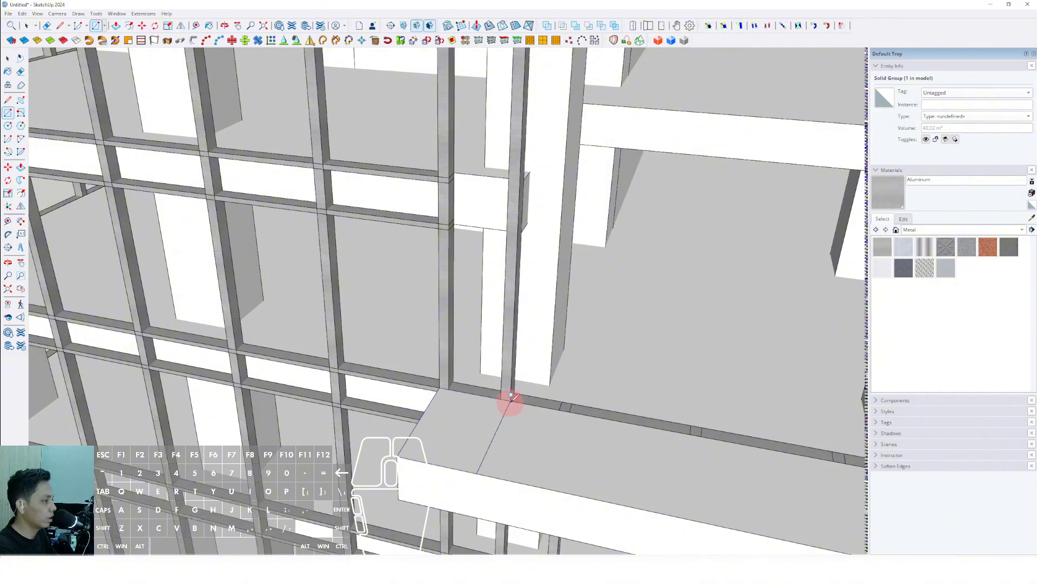
{"action": "left_click", "coordinate": [485, 402]}
{"action": "scroll", "coordinate": [486, 319], "scroll_direction": "down", "scroll_amount": 5}
{"action": "middle_click_drag", "start_coordinate": [486, 317], "coordinate": [414, 139], "text": "shift"}
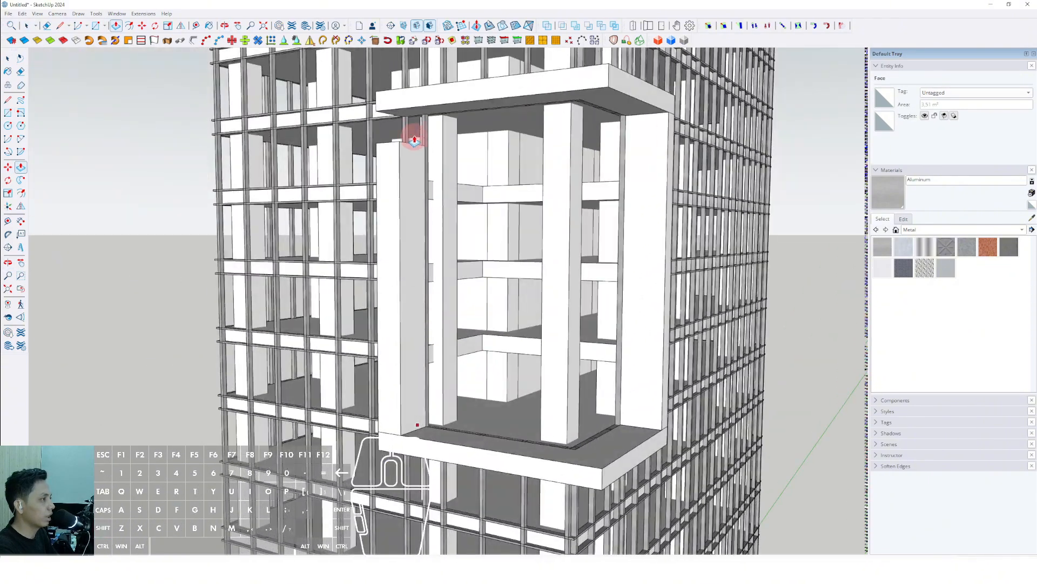
Select all of the second vertical block at the band's opposite end and group it
{"action": "key", "text": "space"}
{"action": "triple_click", "coordinate": [394, 145]}
{"action": "right_click", "coordinate": [394, 144]}
{"action": "left_click", "coordinate": [422, 202]}
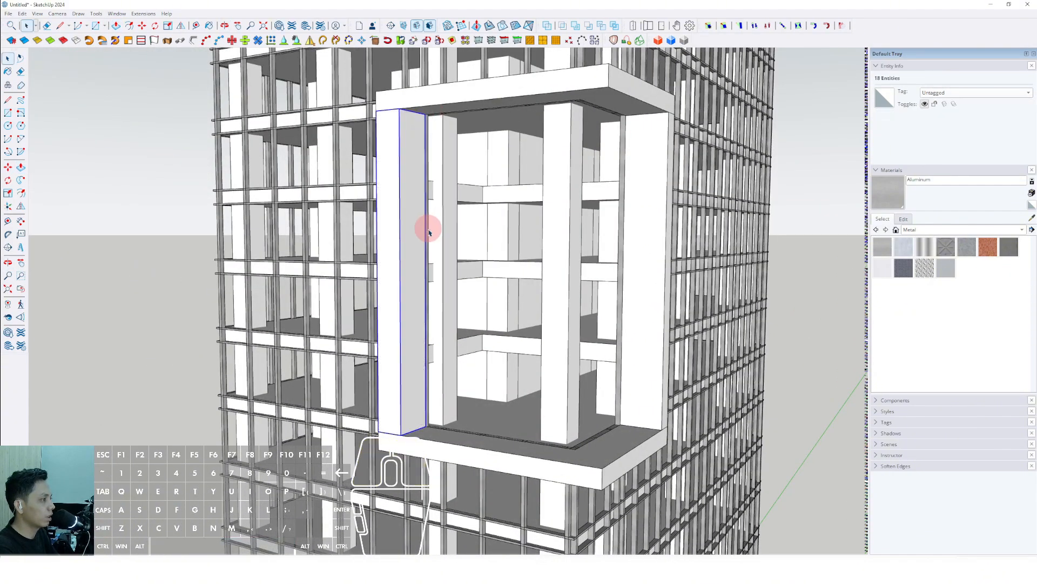
Paint the bands and vertical blocks of the projecting corner frame with the orange Color C03
{"action": "scroll", "coordinate": [448, 240], "scroll_direction": "down", "scroll_amount": 3}
{"action": "middle_click_drag", "start_coordinate": [535, 254], "coordinate": [542, 275]}
{"action": "scroll", "coordinate": [430, 220], "scroll_direction": "down", "scroll_amount": 4}
{"action": "scroll", "coordinate": [542, 276], "scroll_direction": "down", "scroll_amount": 2}
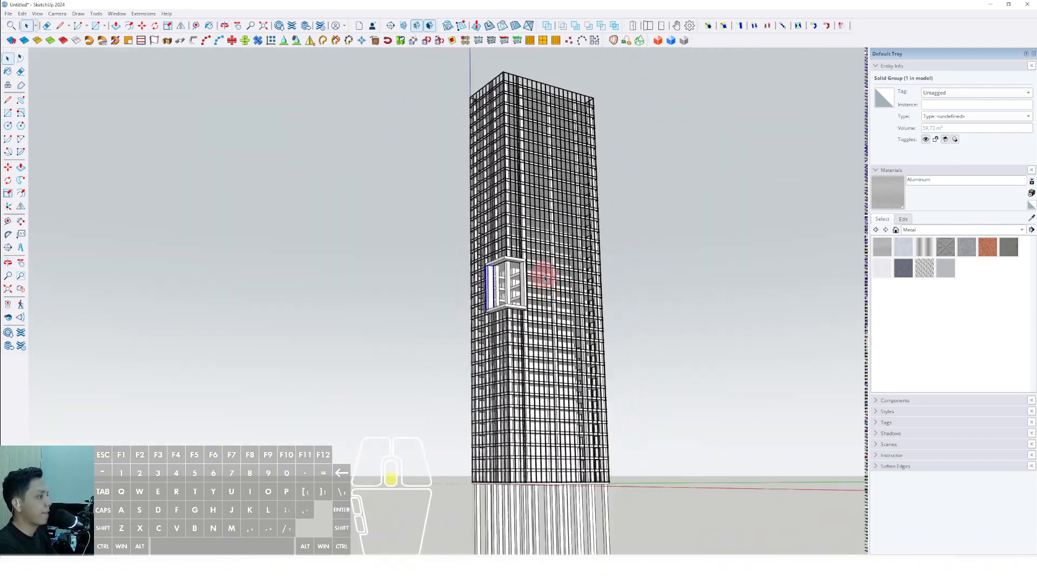
{"action": "scroll", "coordinate": [540, 305], "scroll_direction": "up", "scroll_amount": 1}
{"action": "scroll", "coordinate": [540, 305], "scroll_direction": "up", "scroll_amount": 3}
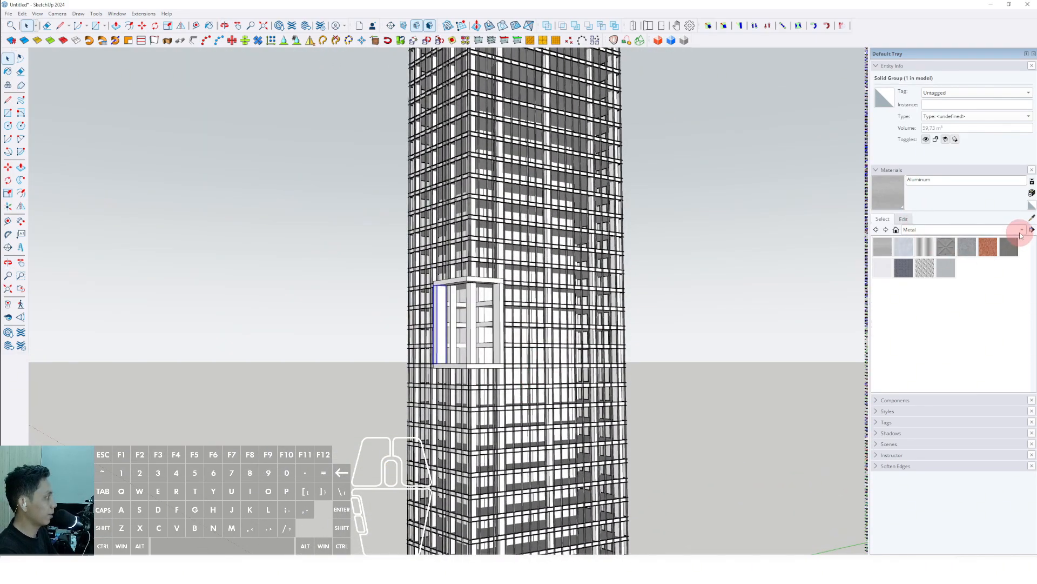
{"action": "left_click", "coordinate": [1021, 232]}
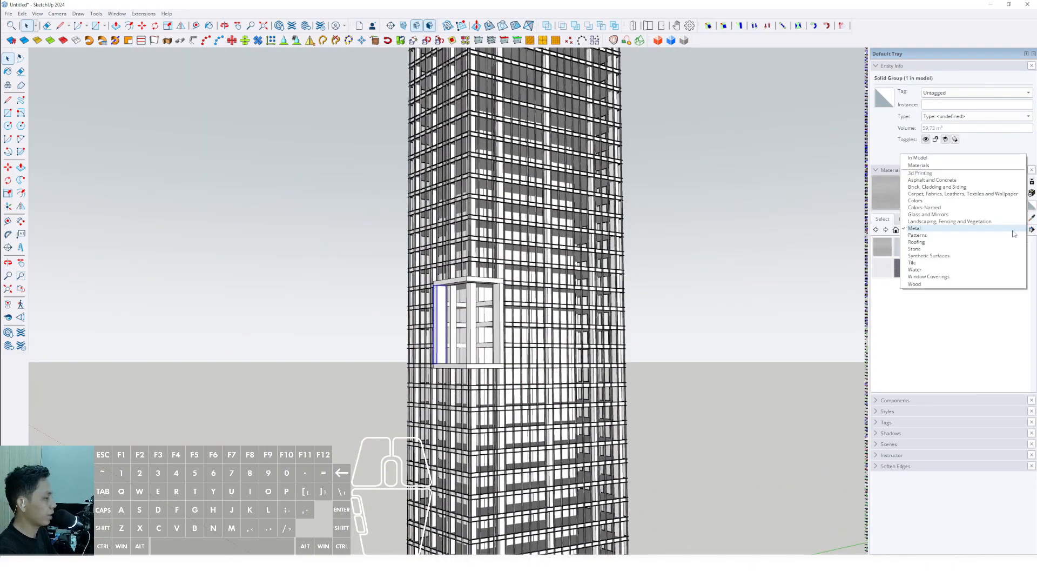
{"action": "left_click", "coordinate": [914, 198]}
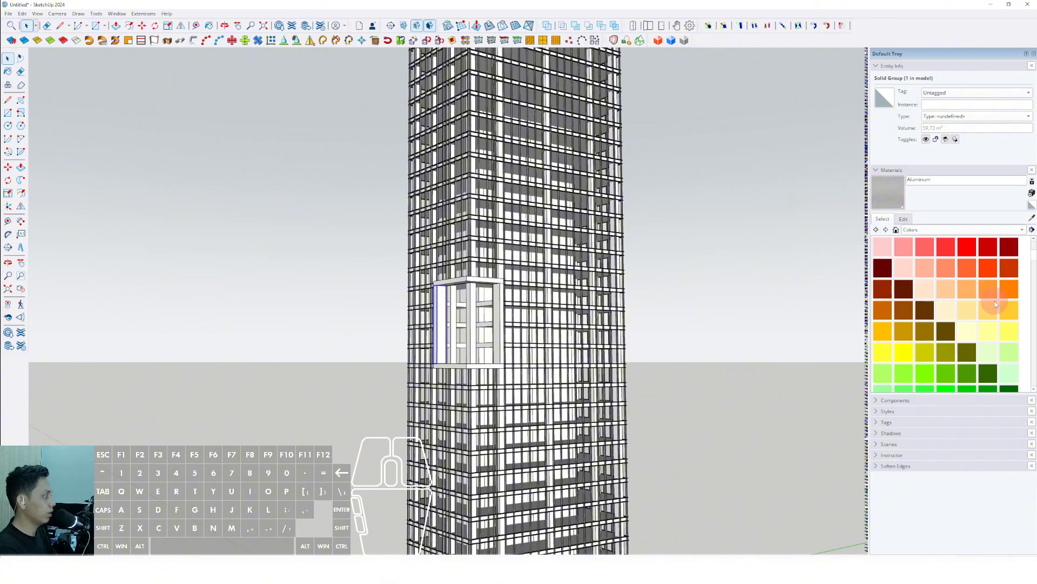
{"action": "scroll", "coordinate": [484, 276], "scroll_direction": "up", "scroll_amount": 3}
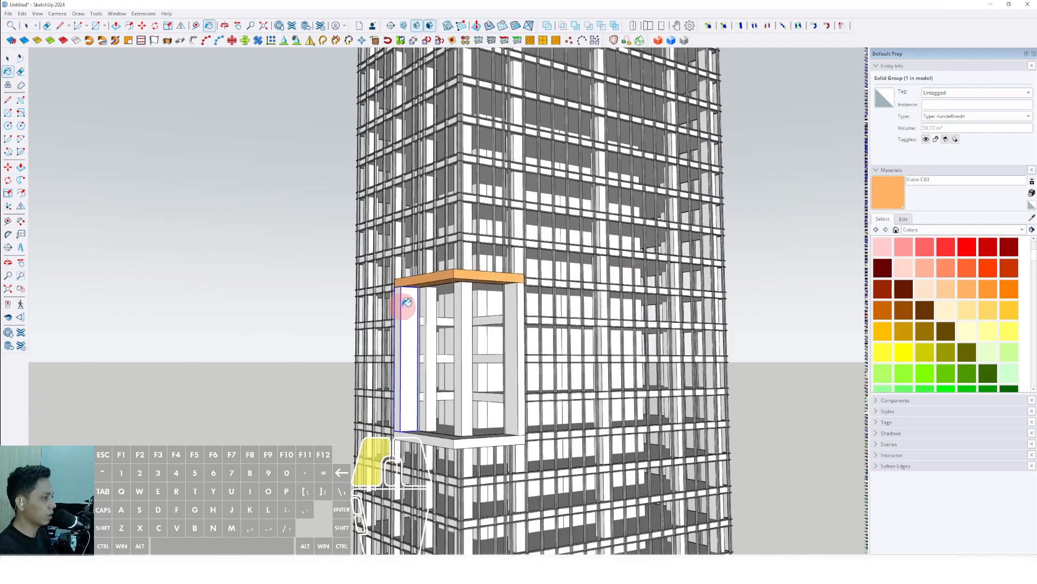
{"action": "left_click", "coordinate": [402, 306]}
{"action": "left_click", "coordinate": [514, 307]}
{"action": "left_click", "coordinate": [481, 438]}
{"action": "key", "text": "space"}
{"action": "scroll", "coordinate": [543, 389], "scroll_direction": "down", "scroll_amount": 3}
{"action": "middle_click_drag", "start_coordinate": [552, 389], "coordinate": [445, 214], "text": "shift"}
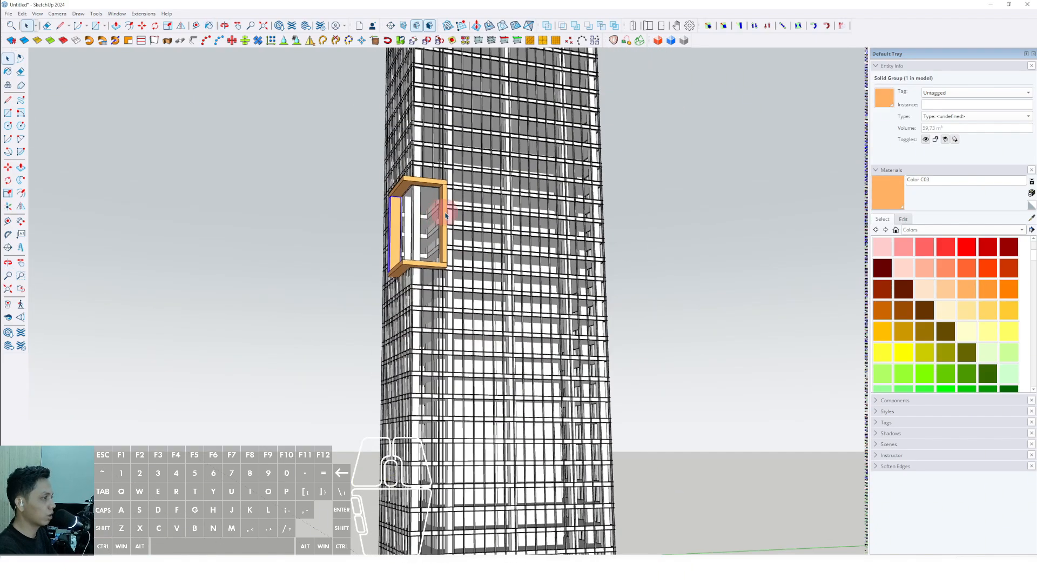
Draw a rectangle covering the tower's top, from one corner of the aluminum frames to the opposite corner
{"action": "scroll", "coordinate": [446, 232], "scroll_direction": "down", "scroll_amount": 3}
{"action": "middle_click_drag", "start_coordinate": [447, 268], "coordinate": [466, 283], "text": "shift"}
{"action": "middle_click_drag", "start_coordinate": [466, 284], "coordinate": [586, 297]}
{"action": "left_click", "coordinate": [592, 316]}
{"action": "scroll", "coordinate": [494, 208], "scroll_direction": "up", "scroll_amount": 2}
{"action": "middle_click_drag", "start_coordinate": [493, 204], "coordinate": [487, 270], "text": "shift"}
{"action": "middle_click_drag", "start_coordinate": [486, 270], "coordinate": [480, 297]}
{"action": "scroll", "coordinate": [480, 202], "scroll_direction": "up", "scroll_amount": 2}
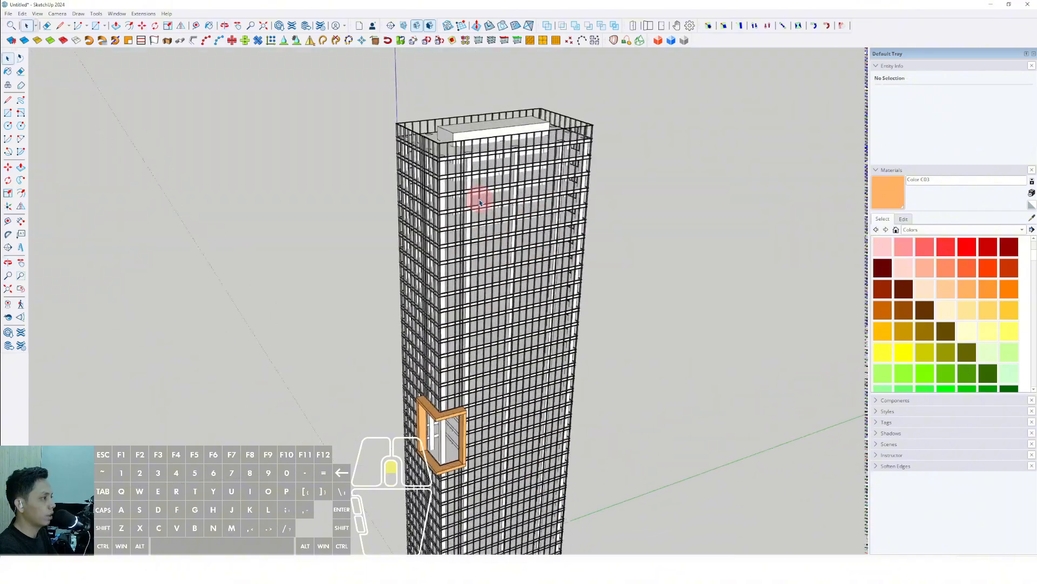
{"action": "middle_click_drag", "start_coordinate": [480, 201], "coordinate": [544, 340]}
{"action": "scroll", "coordinate": [625, 285], "scroll_direction": "up", "scroll_amount": 5}
{"action": "key", "text": "r"}
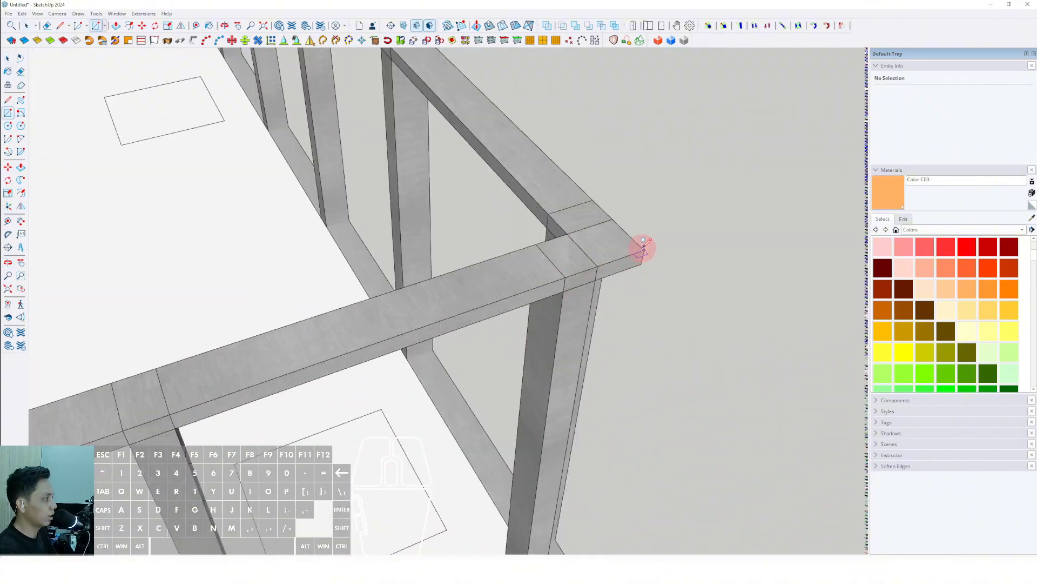
{"action": "scroll", "coordinate": [635, 252], "scroll_direction": "down", "scroll_amount": 8}
{"action": "middle_click_drag", "start_coordinate": [406, 284], "coordinate": [737, 259], "text": "shift"}
{"action": "scroll", "coordinate": [411, 245], "scroll_direction": "up", "scroll_amount": 3}
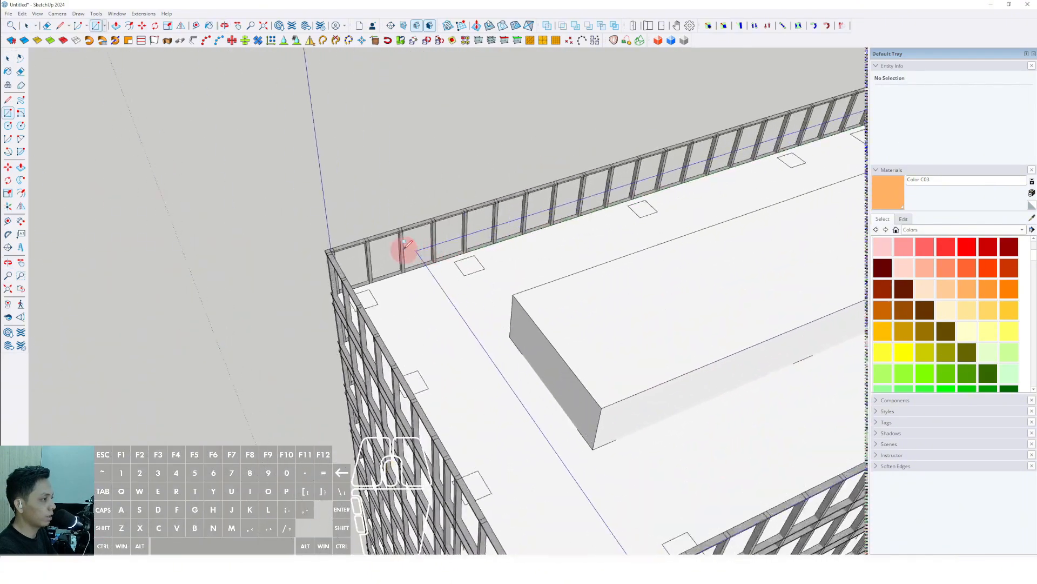
{"action": "scroll", "coordinate": [295, 237], "scroll_direction": "up", "scroll_amount": 2}
{"action": "scroll", "coordinate": [324, 244], "scroll_direction": "down", "scroll_amount": 4}
{"action": "key", "text": "space"}
Offset the rooftop face slightly outward and delete the inner face, leaving only a thin perimeter ring
{"action": "left_click", "coordinate": [403, 312]}
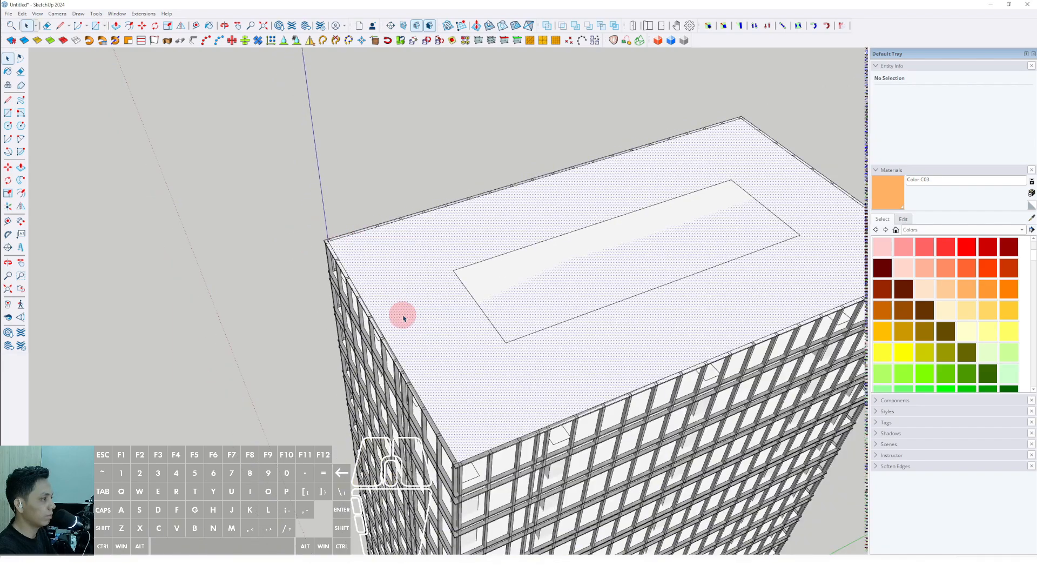
{"action": "scroll", "coordinate": [377, 366], "scroll_direction": "up", "scroll_amount": 5}
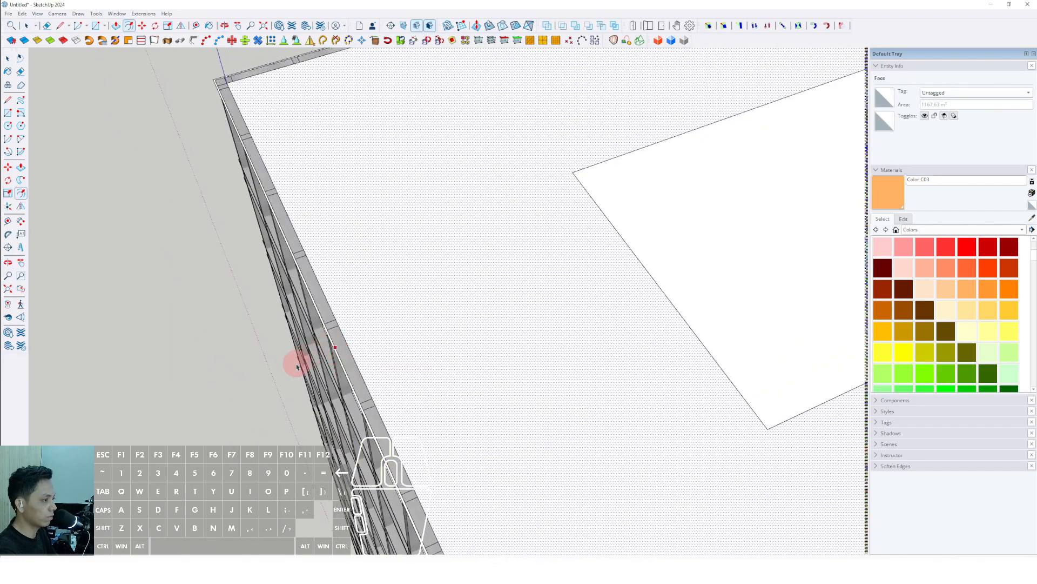
{"action": "scroll", "coordinate": [303, 359], "scroll_direction": "up", "scroll_amount": 3}
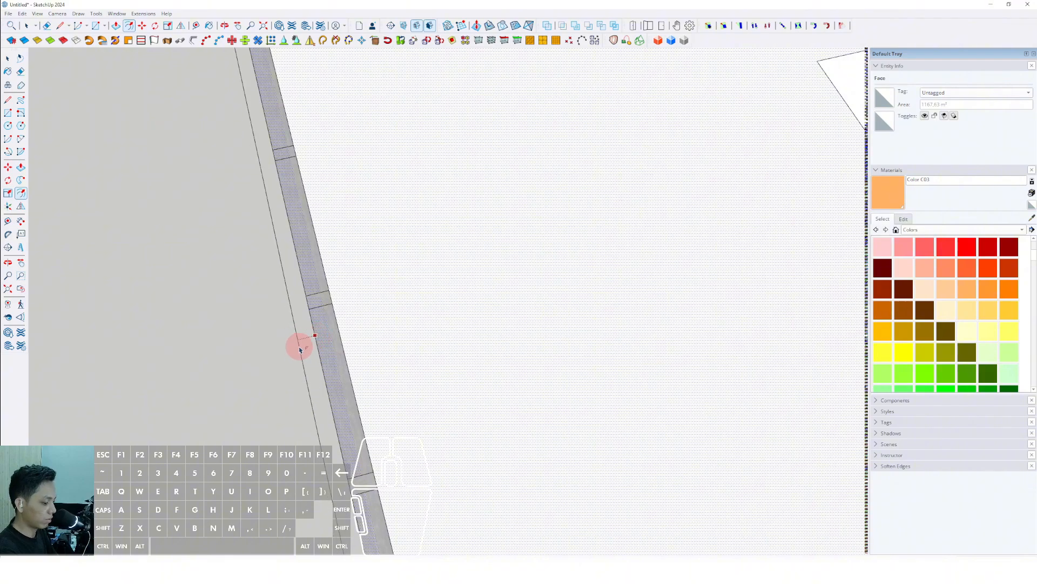
{"action": "right_click", "coordinate": [473, 303]}
{"action": "left_click", "coordinate": [488, 315]}
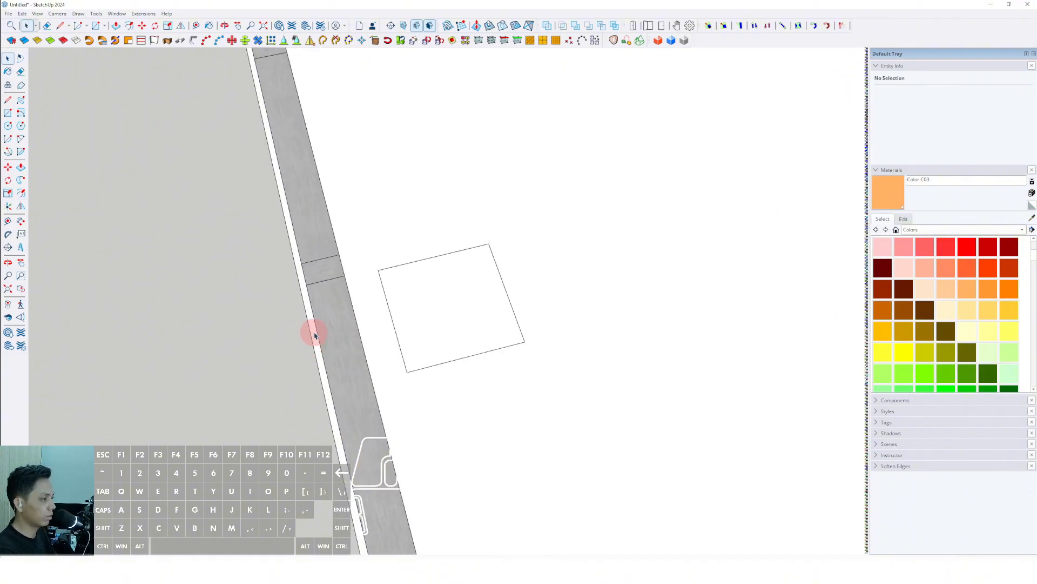
Extrude the thin perimeter ring down from the roof to the tower's base slab as an outer shell
{"action": "key", "text": "p"}
{"action": "scroll", "coordinate": [316, 378], "scroll_direction": "down", "scroll_amount": 6}
{"action": "middle_click_drag", "start_coordinate": [311, 426], "coordinate": [425, 319]}
{"action": "scroll", "coordinate": [423, 313], "scroll_direction": "up", "scroll_amount": 2}
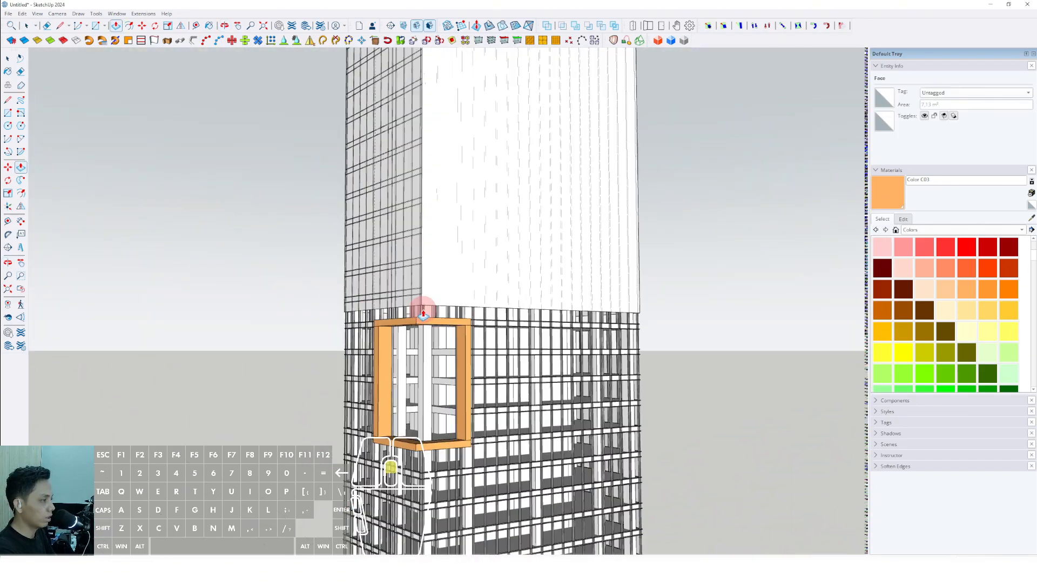
{"action": "scroll", "coordinate": [428, 309], "scroll_direction": "up", "scroll_amount": 2}
{"action": "scroll", "coordinate": [397, 335], "scroll_direction": "down", "scroll_amount": 6}
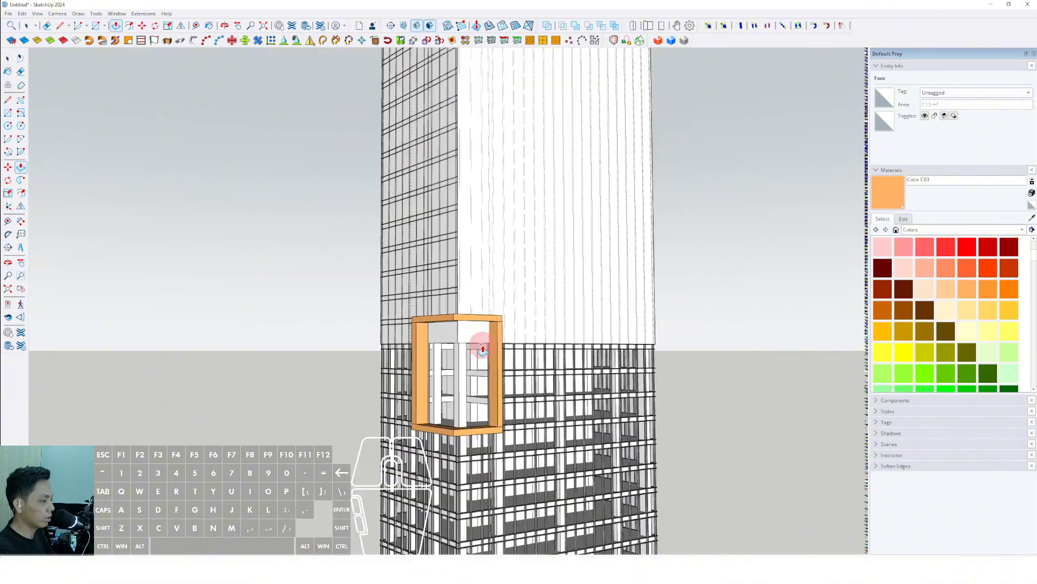
{"action": "scroll", "coordinate": [448, 341], "scroll_direction": "up", "scroll_amount": 2}
{"action": "scroll", "coordinate": [443, 334], "scroll_direction": "up", "scroll_amount": 5}
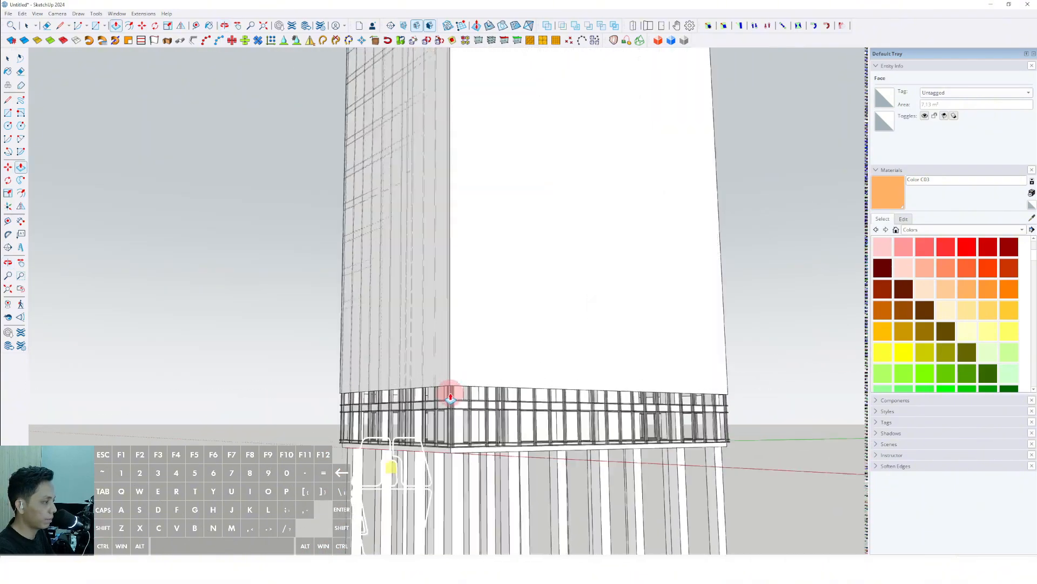
{"action": "scroll", "coordinate": [456, 432], "scroll_direction": "down", "scroll_amount": 5}
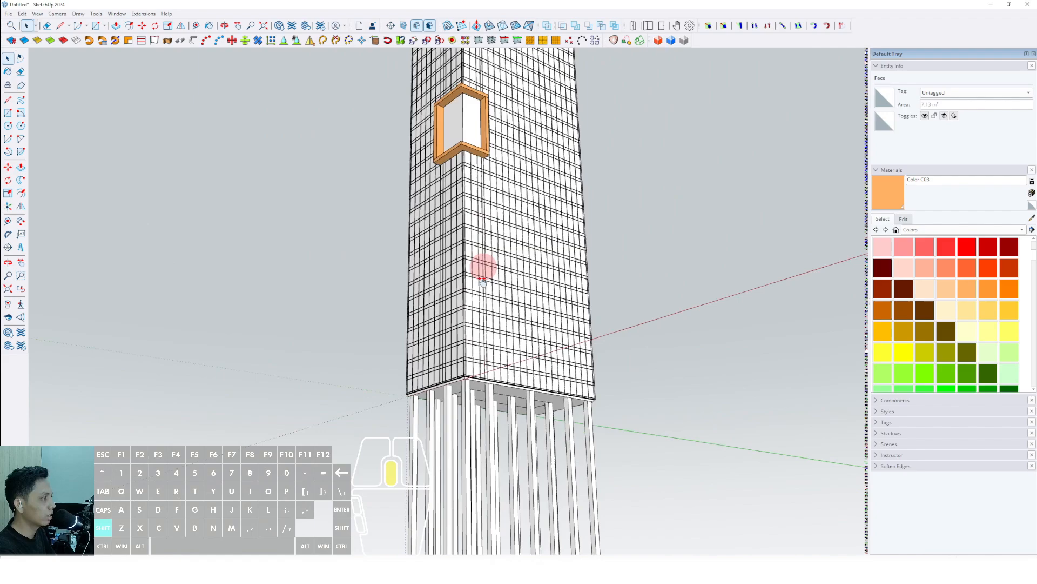
Select the whole outer shell and make it a group
{"action": "scroll", "coordinate": [440, 313], "scroll_direction": "up", "scroll_amount": 6}
{"action": "scroll", "coordinate": [421, 367], "scroll_direction": "up", "scroll_amount": 3}
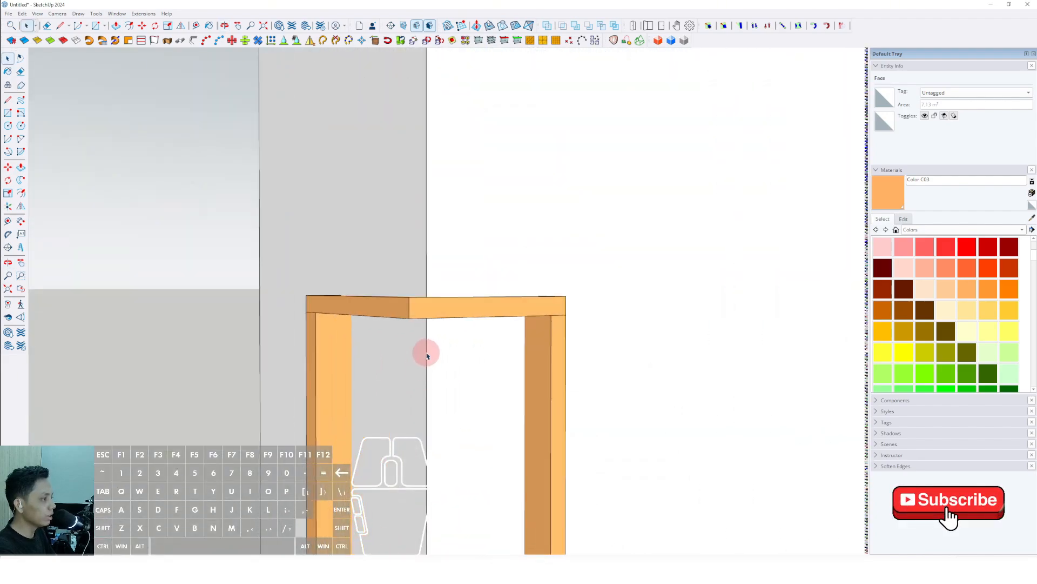
{"action": "triple_click", "coordinate": [426, 352]}
{"action": "right_click", "coordinate": [425, 352]}
{"action": "left_click", "coordinate": [452, 431]}
{"action": "middle_click_drag", "start_coordinate": [454, 346], "coordinate": [149, 290]}
Open the shell group and trace the top and outer side of the orange frame on one face
{"action": "triple_click", "coordinate": [400, 271]}
{"action": "scroll", "coordinate": [361, 286], "scroll_direction": "up", "scroll_amount": 2}
{"action": "key", "text": "d"}
{"action": "left_click", "coordinate": [347, 304]}
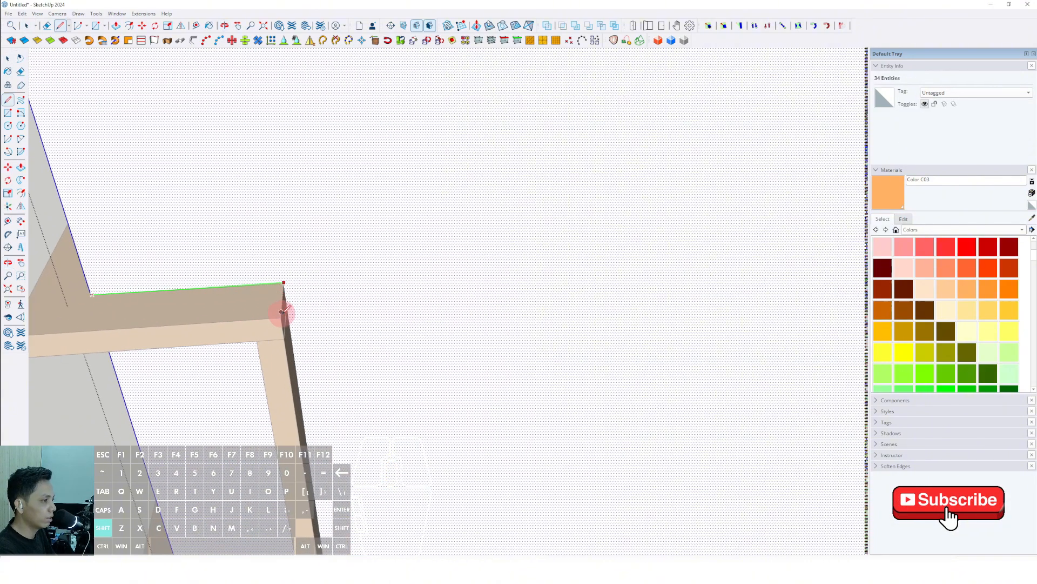
{"action": "scroll", "coordinate": [305, 367], "scroll_direction": "down", "scroll_amount": 2}
{"action": "middle_click_drag", "start_coordinate": [305, 367], "coordinate": [404, 194], "text": "shift"}
{"action": "scroll", "coordinate": [398, 362], "scroll_direction": "up", "scroll_amount": 2}
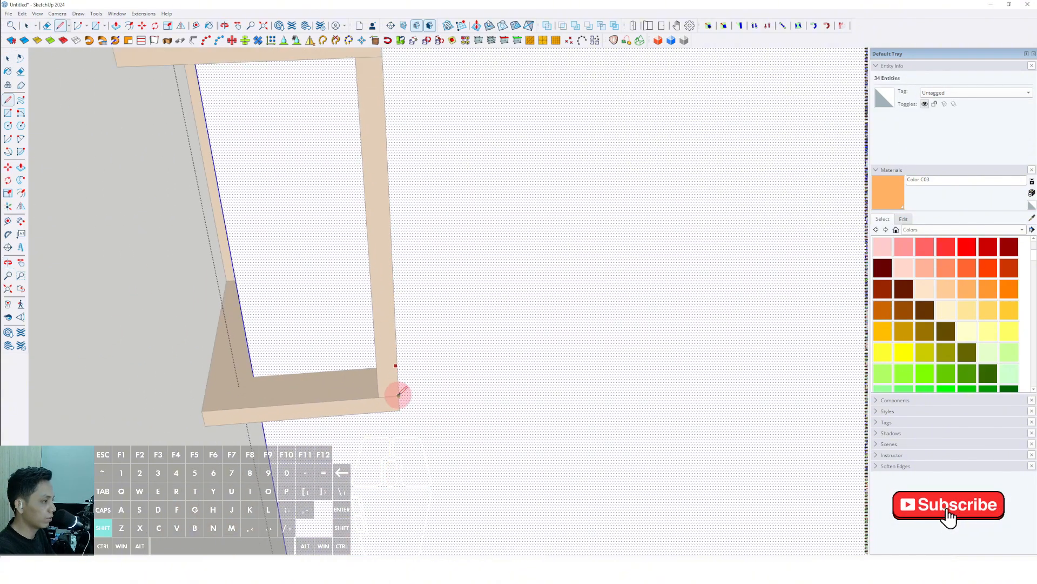
{"action": "left_click", "coordinate": [400, 409], "text": "shift"}
Continue tracing the orange frame's outline along its bottom and around the shell's adjacent face
{"action": "middle_click_drag", "start_coordinate": [400, 409], "coordinate": [448, 198]}
{"action": "scroll", "coordinate": [477, 209], "scroll_direction": "up", "scroll_amount": 1}
{"action": "scroll", "coordinate": [434, 199], "scroll_direction": "down", "scroll_amount": 2}
{"action": "middle_click_drag", "start_coordinate": [421, 306], "coordinate": [579, 247]}
{"action": "left_click", "coordinate": [578, 247]}
{"action": "middle_click_drag", "start_coordinate": [447, 273], "coordinate": [604, 269]}
{"action": "scroll", "coordinate": [463, 378], "scroll_direction": "down", "scroll_amount": 3}
{"action": "middle_click_drag", "start_coordinate": [463, 377], "coordinate": [607, 244]}
{"action": "left_click", "coordinate": [606, 245]}
{"action": "middle_click_drag", "start_coordinate": [551, 322], "coordinate": [462, 317]}
Hide the rest of the model and redraw the outline's top edges up to the shell's corner edge
{"action": "key", "text": "i"}
{"action": "middle_click_drag", "start_coordinate": [462, 317], "coordinate": [427, 320]}
{"action": "left_click", "coordinate": [419, 325]}
{"action": "scroll", "coordinate": [419, 323], "scroll_direction": "up", "scroll_amount": 7}
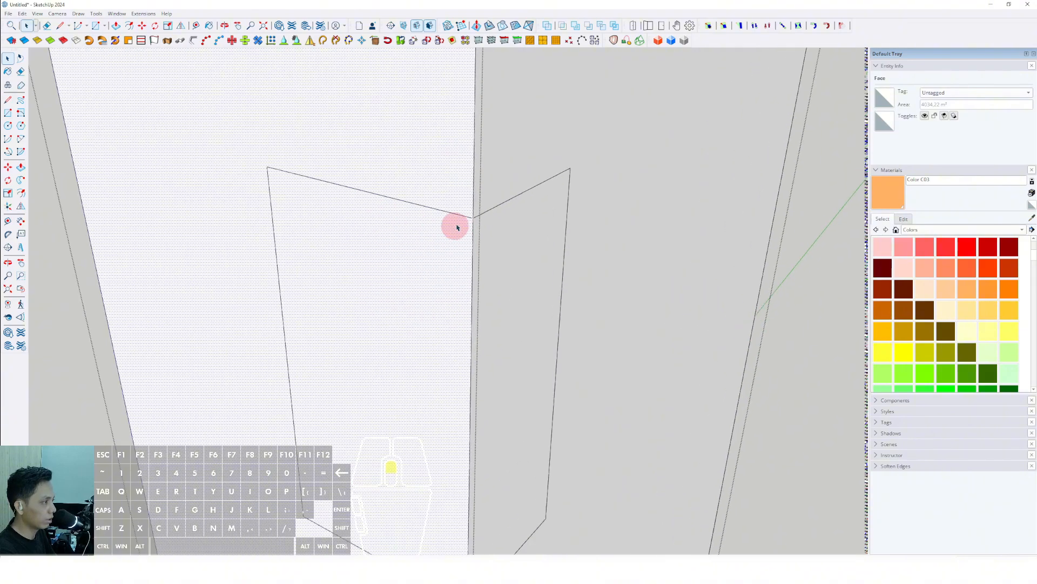
{"action": "left_click", "coordinate": [468, 216]}
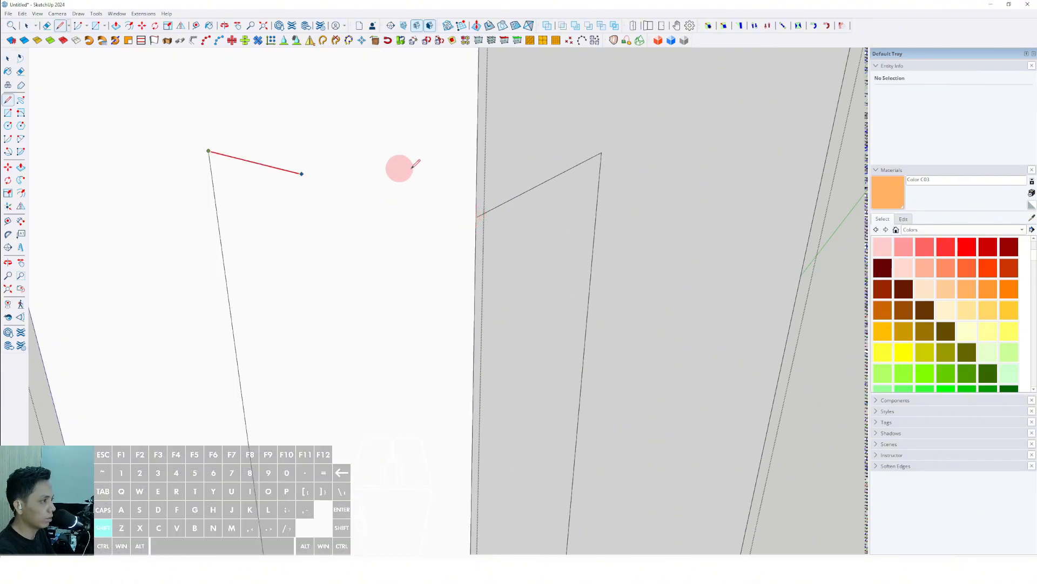
{"action": "left_click", "coordinate": [486, 172], "text": "shift"}
{"action": "key", "text": "space"}
{"action": "scroll", "coordinate": [472, 192], "scroll_direction": "down", "scroll_amount": 1}
{"action": "left_click", "coordinate": [474, 222]}
{"action": "scroll", "coordinate": [476, 212], "scroll_direction": "up", "scroll_amount": 1}
{"action": "left_click", "coordinate": [486, 206]}
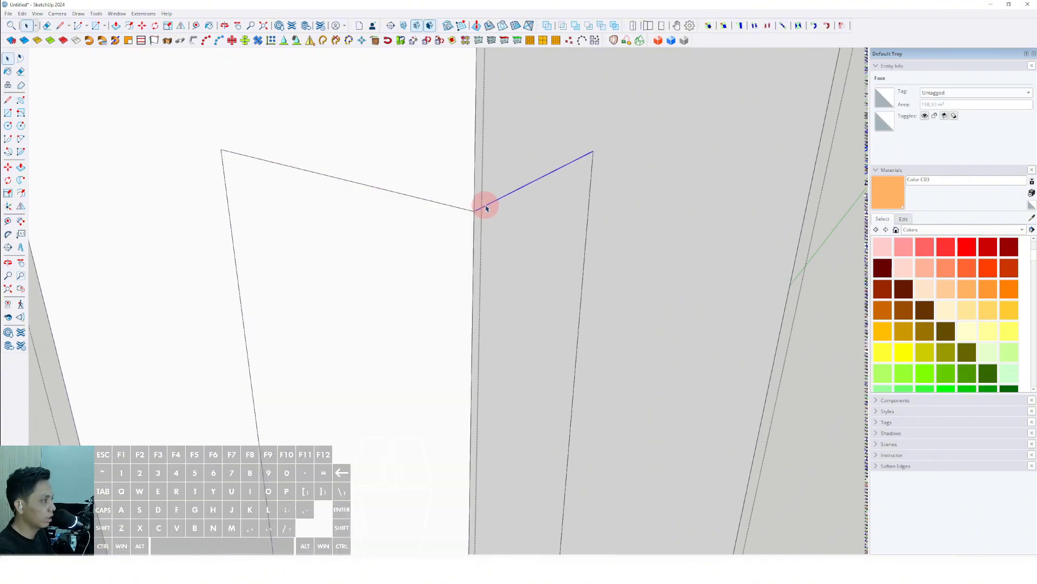
{"action": "left_click", "coordinate": [455, 180], "text": "shift"}
{"action": "key", "text": "space"}
Cut the traced corner opening into the shell, pushing its remaining face through the shell's thickness
{"action": "scroll", "coordinate": [459, 188], "scroll_direction": "down", "scroll_amount": 3}
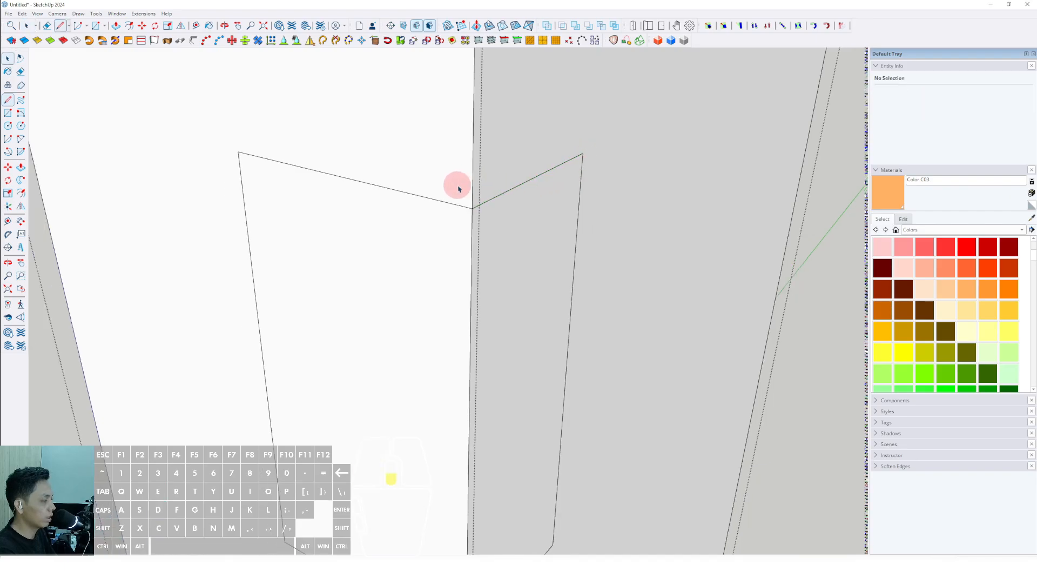
{"action": "left_click", "coordinate": [485, 238]}
{"action": "scroll", "coordinate": [484, 246], "scroll_direction": "down", "scroll_amount": 2}
{"action": "middle_click_drag", "start_coordinate": [475, 302], "coordinate": [382, 268]}
{"action": "scroll", "coordinate": [463, 305], "scroll_direction": "up", "scroll_amount": 2}
{"action": "key", "text": "p"}
{"action": "middle_click_drag", "start_coordinate": [353, 304], "coordinate": [280, 431]}
{"action": "key", "text": "space"}
{"action": "scroll", "coordinate": [405, 340], "scroll_direction": "down", "scroll_amount": 4}
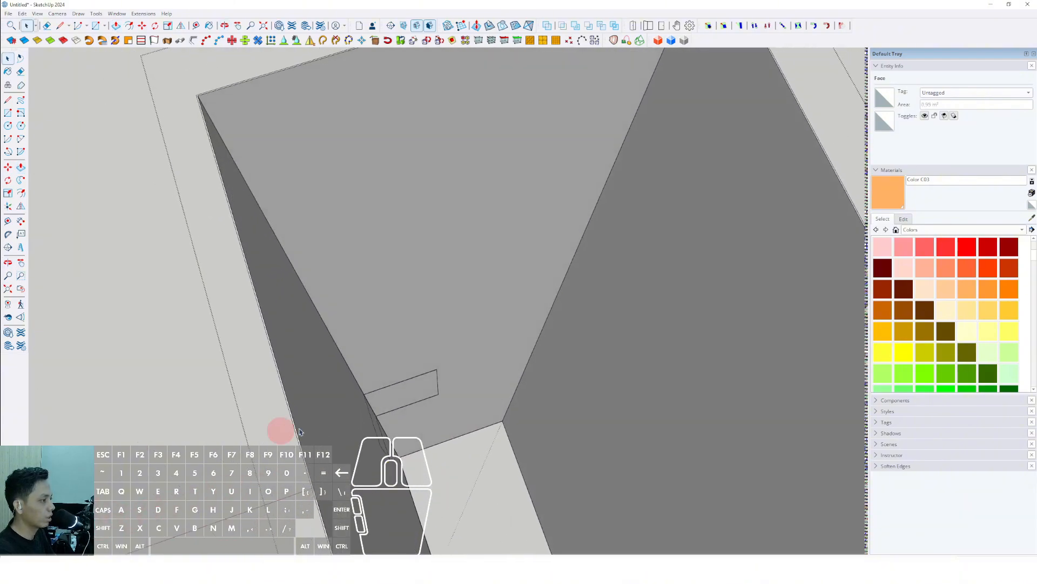
Remove the leftover faces inside the corner opening with Push/Pull and exit the shell group
{"action": "scroll", "coordinate": [403, 408], "scroll_direction": "up", "scroll_amount": 3}
{"action": "left_click", "coordinate": [405, 377]}
{"action": "middle_click_drag", "start_coordinate": [452, 394], "coordinate": [562, 346]}
{"action": "left_click", "coordinate": [468, 365]}
{"action": "scroll", "coordinate": [479, 350], "scroll_direction": "up", "scroll_amount": 2}
{"action": "key", "text": "p"}
{"action": "left_click", "coordinate": [458, 308]}
{"action": "left_click", "coordinate": [502, 326]}
{"action": "key", "text": "space"}
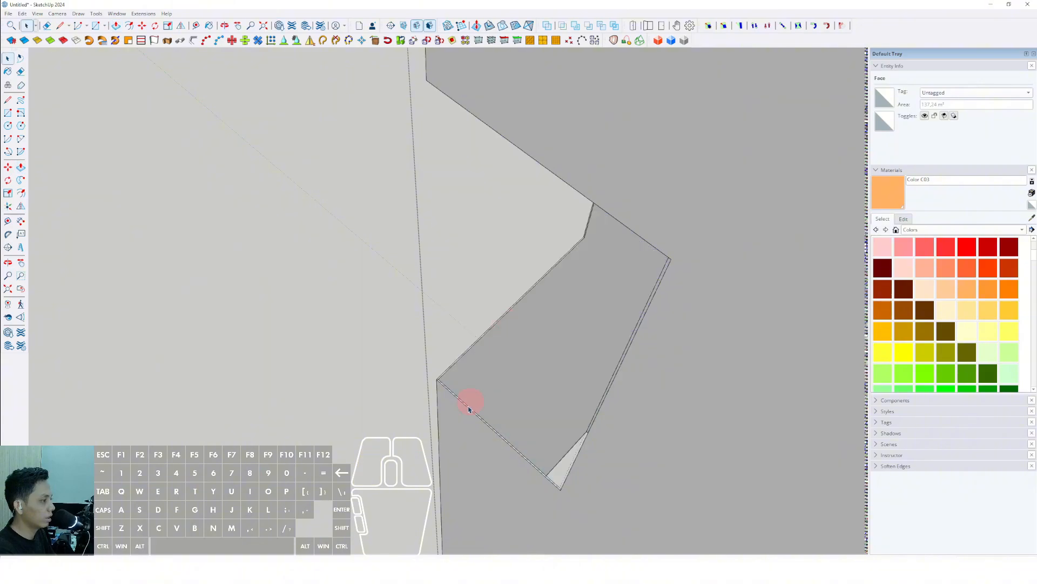
{"action": "middle_click_drag", "start_coordinate": [469, 409], "coordinate": [476, 308]}
{"action": "scroll", "coordinate": [583, 239], "scroll_direction": "down", "scroll_amount": 5}
{"action": "left_click", "coordinate": [815, 177]}
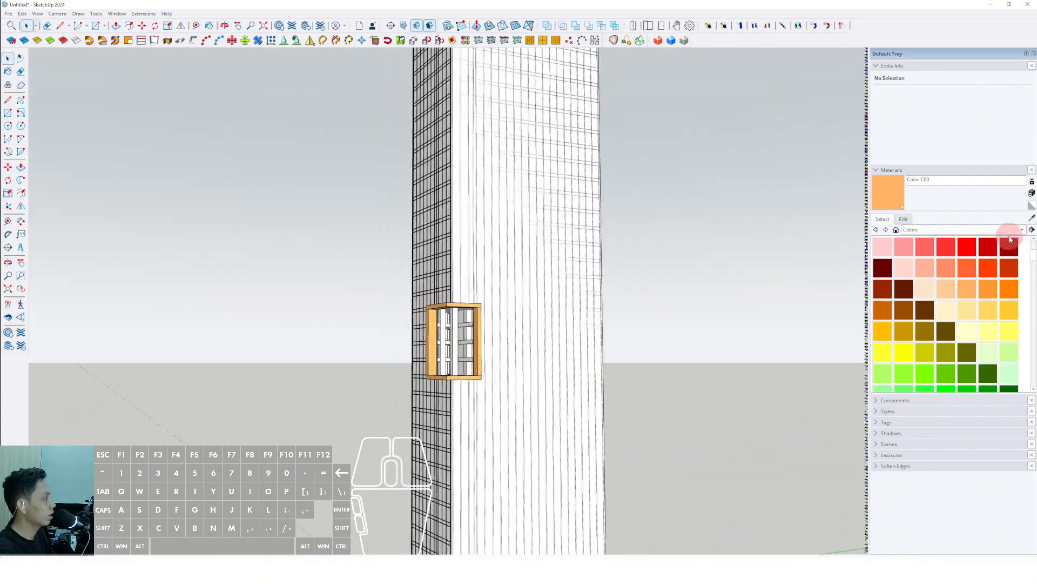
Paint the outer shell with Translucent Glass Tinted from the Glass and Mirrors materials
{"action": "left_click", "coordinate": [1023, 231]}
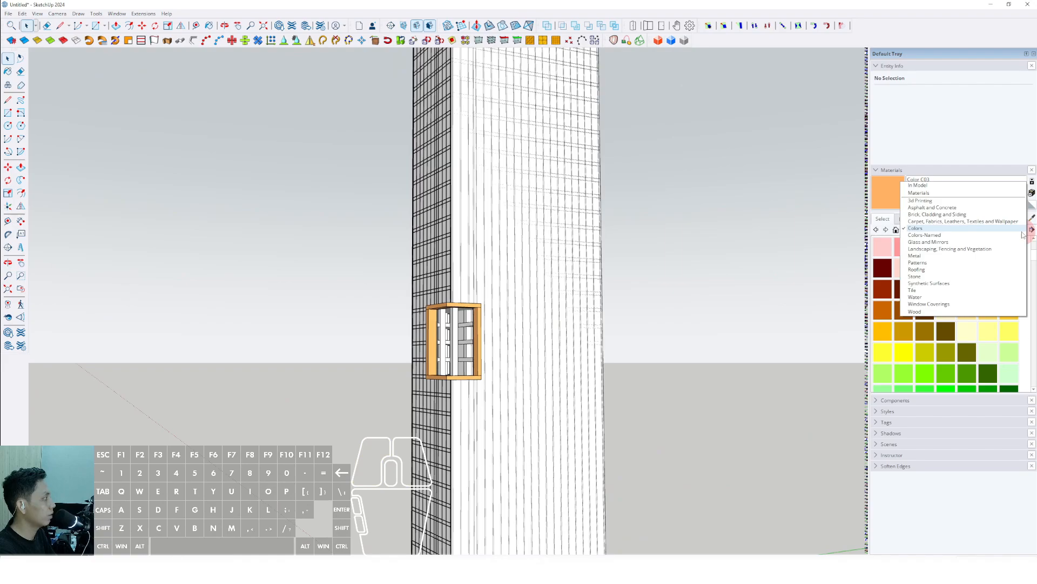
{"action": "left_click", "coordinate": [920, 244]}
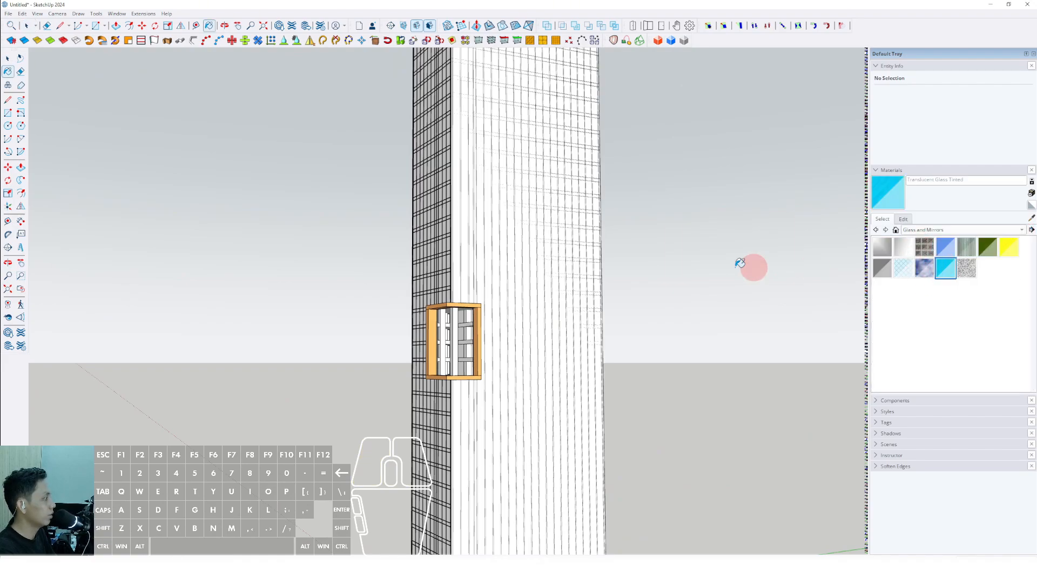
{"action": "scroll", "coordinate": [481, 268], "scroll_direction": "up", "scroll_amount": 5}
{"action": "left_click", "coordinate": [417, 263], "text": "shift"}
{"action": "scroll", "coordinate": [487, 270], "scroll_direction": "down", "scroll_amount": 5}
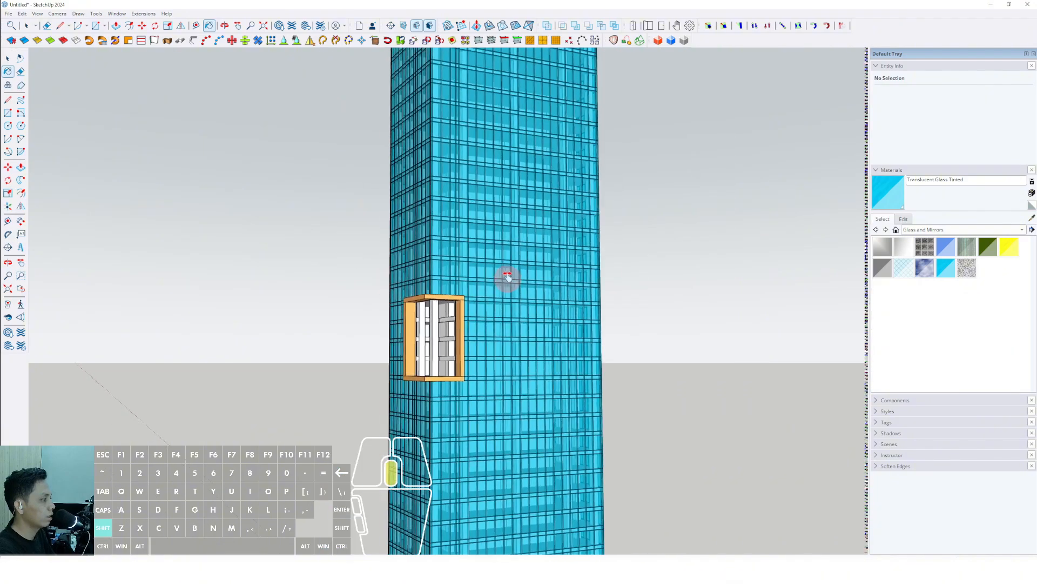
Edit the tinted glass material and darken its color to a deep teal
{"action": "middle_click_drag", "start_coordinate": [508, 276], "coordinate": [540, 215], "text": "shift"}
{"action": "scroll", "coordinate": [514, 269], "scroll_direction": "down", "scroll_amount": 3}
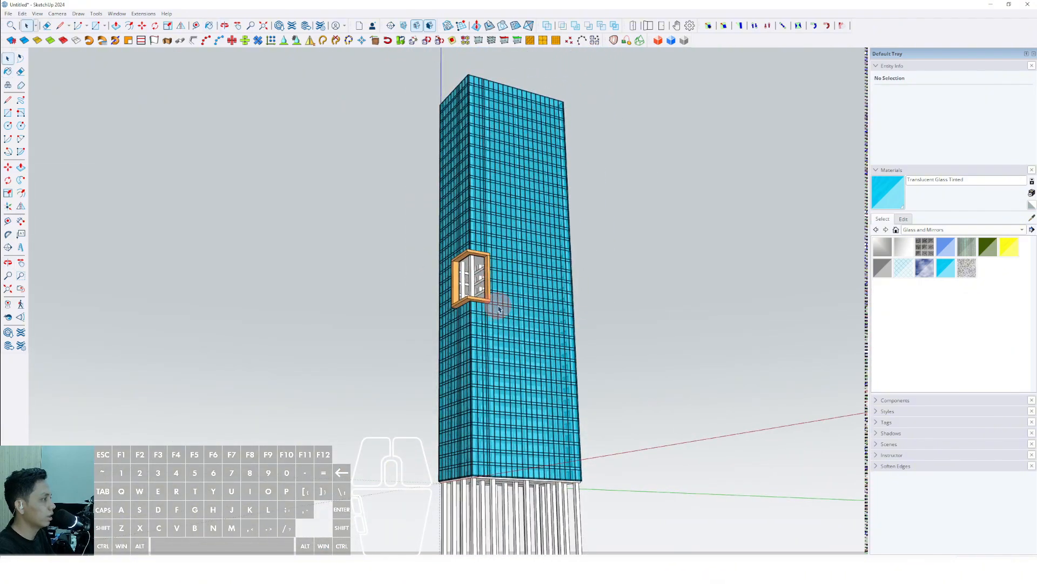
{"action": "scroll", "coordinate": [499, 309], "scroll_direction": "up", "scroll_amount": 2}
{"action": "left_click", "coordinate": [904, 219]}
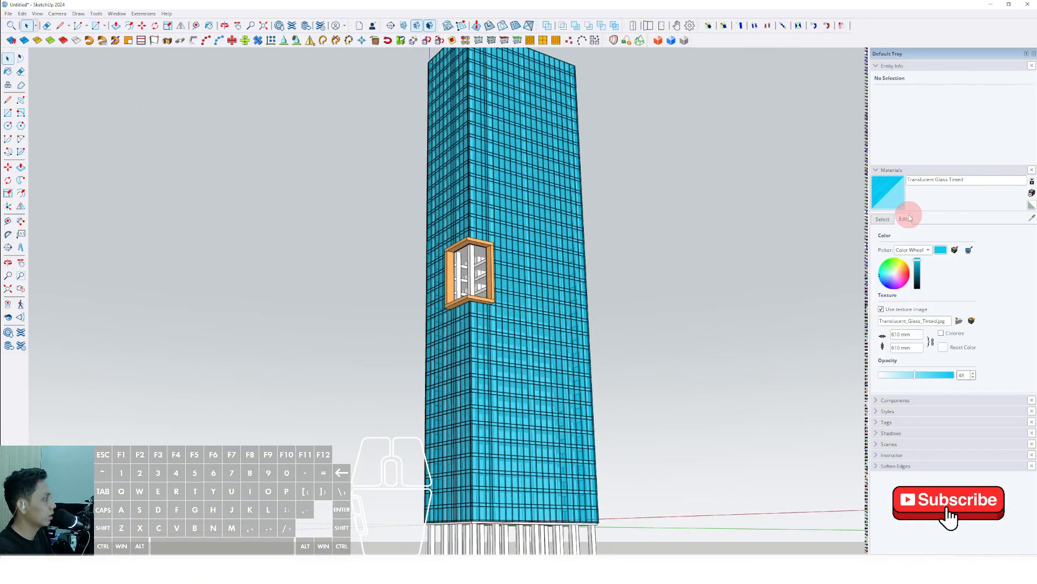
{"action": "left_click_drag", "start_coordinate": [919, 285], "coordinate": [919, 281]}
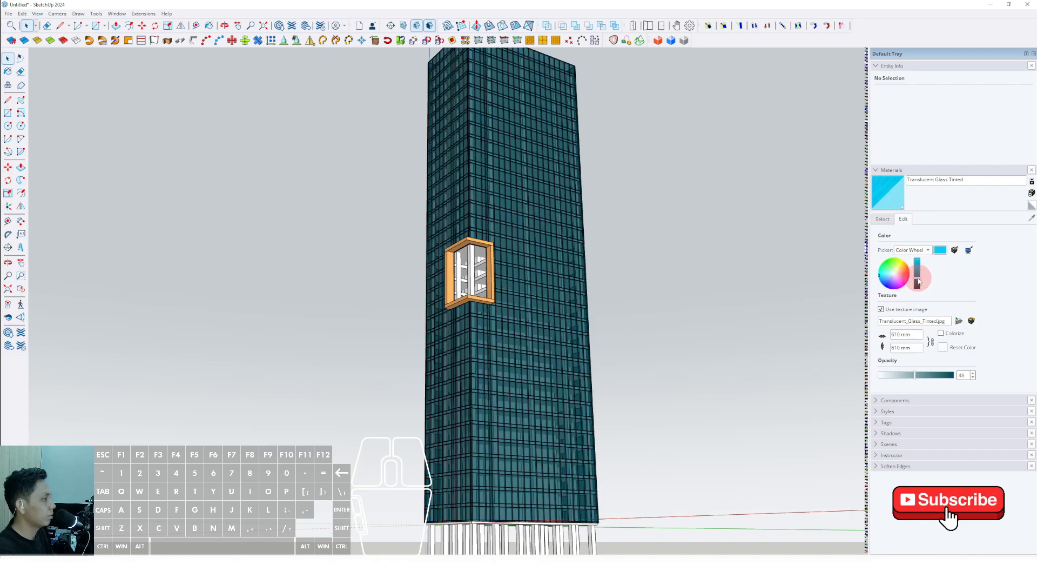
{"action": "scroll", "coordinate": [494, 267], "scroll_direction": "down", "scroll_amount": 5}
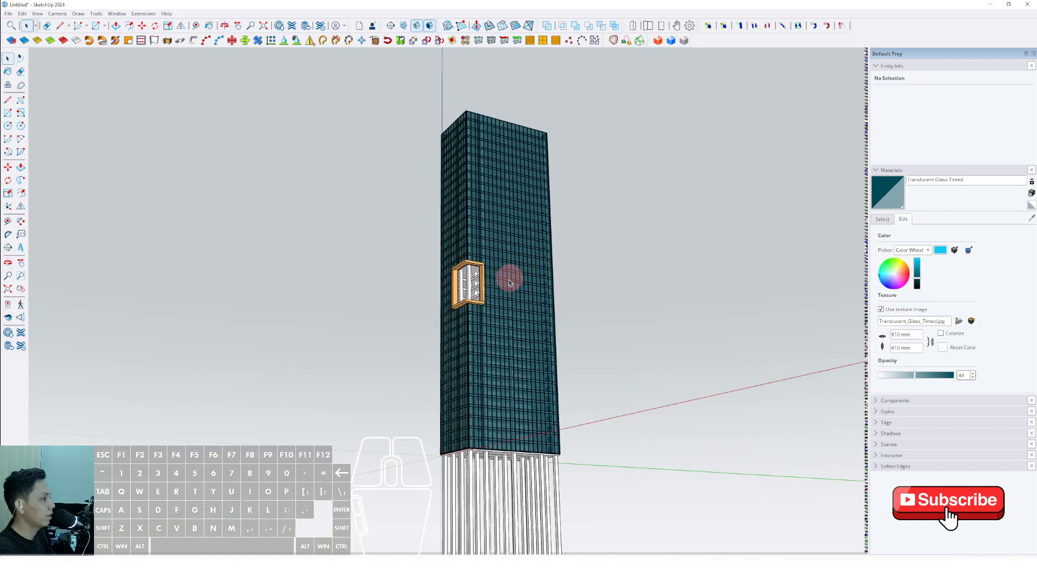
{"action": "scroll", "coordinate": [494, 301], "scroll_direction": "up", "scroll_amount": 4}
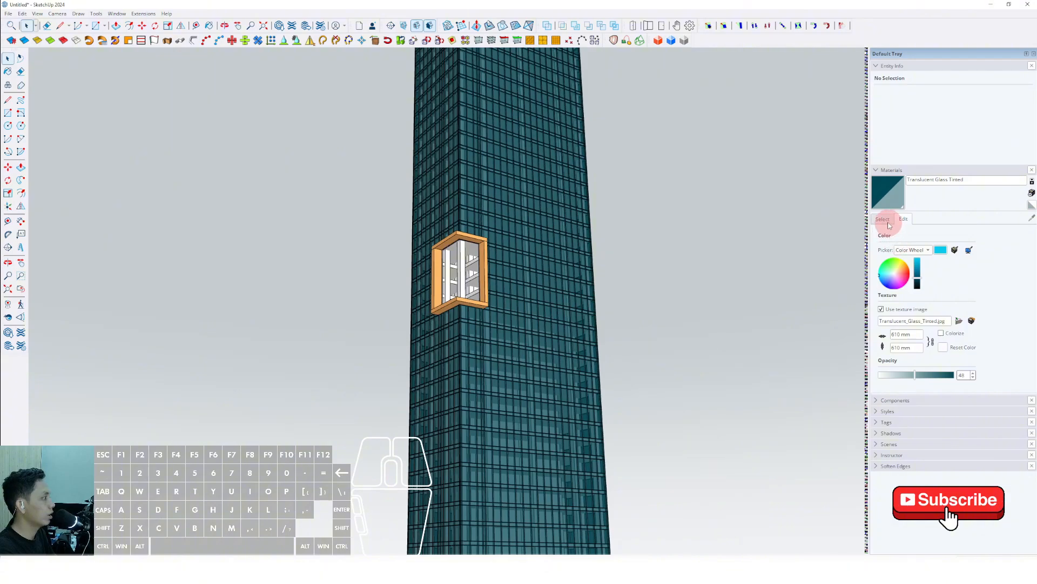
Edit the corner frame's Color C03 material and change its color to a vivid orange
{"action": "left_click", "coordinate": [889, 225]}
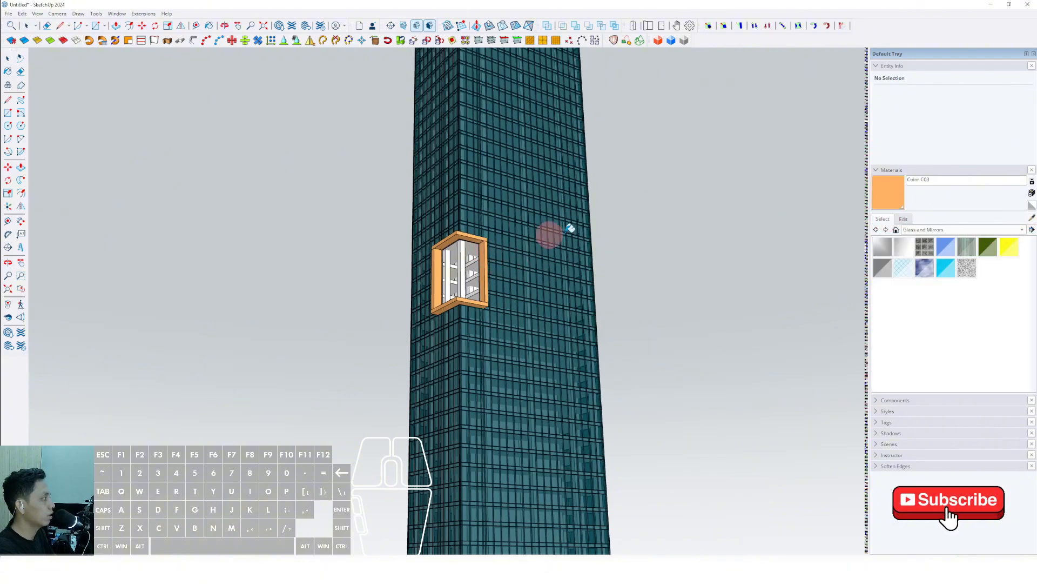
{"action": "left_click", "coordinate": [905, 219]}
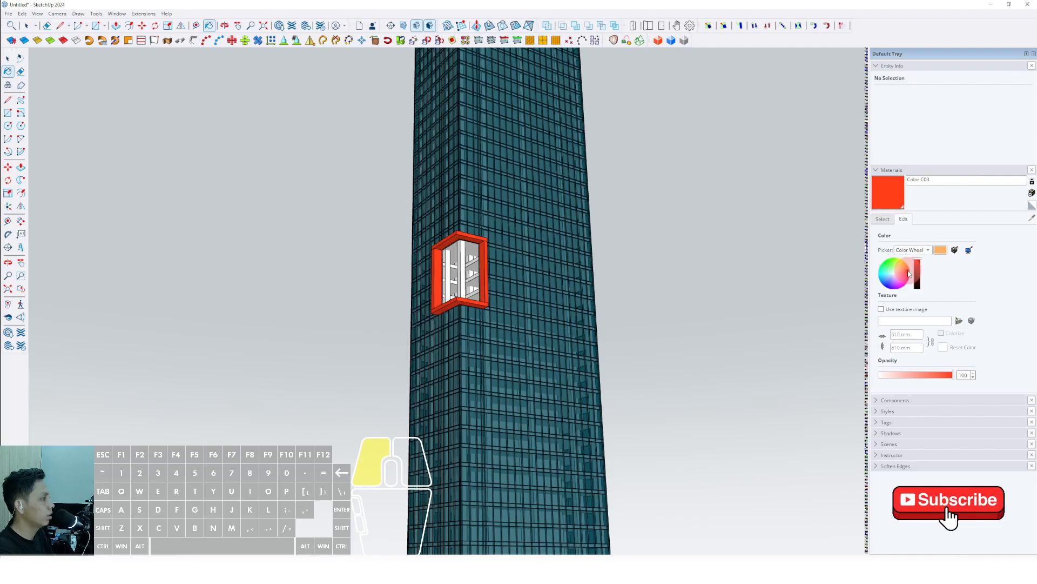
{"action": "left_click", "coordinate": [908, 266]}
{"action": "scroll", "coordinate": [467, 281], "scroll_direction": "down", "scroll_amount": 5}
{"action": "scroll", "coordinate": [537, 264], "scroll_direction": "up", "scroll_amount": 2}
{"action": "mouse_move", "coordinate": [538, 265]}
{"action": "middle_mouse_down"}
{"action": "mouse_move", "coordinate": [482, 298]}
{"action": "mouse_move", "coordinate": [530, 241]}
{"action": "mouse_move", "coordinate": [520, 308]}
{"action": "mouse_move", "coordinate": [456, 216]}
{"action": "mouse_move", "coordinate": [405, 208]}
{"action": "mouse_move", "coordinate": [509, 204]}
{"action": "mouse_move", "coordinate": [512, 262]}
{"action": "mouse_move", "coordinate": [512, 251]}
{"action": "middle_mouse_up"}
{"action": "key", "text": "space"}
{"action": "scroll", "coordinate": [485, 298], "scroll_direction": "up", "scroll_amount": 3}
{"action": "scroll", "coordinate": [524, 239], "scroll_direction": "down", "scroll_amount": 3}
{"action": "scroll", "coordinate": [511, 251], "scroll_direction": "up", "scroll_amount": 5}
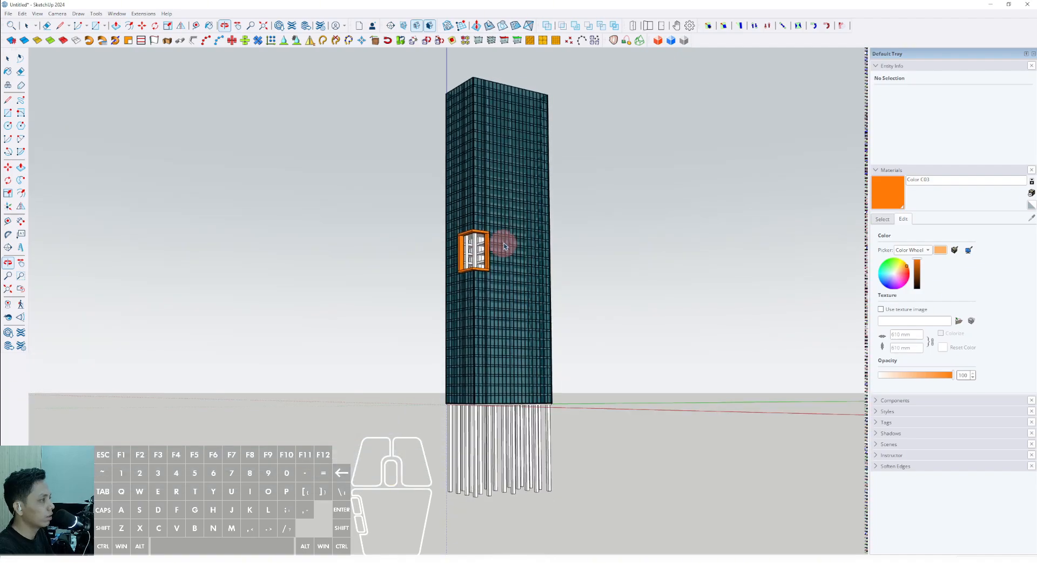
Draw a rectangle over the underside of the tower's lowest slab, from corner to corner
{"action": "scroll", "coordinate": [523, 380], "scroll_direction": "down", "scroll_amount": 1}
{"action": "middle_click_drag", "start_coordinate": [523, 379], "coordinate": [477, 203], "text": "shift"}
{"action": "scroll", "coordinate": [470, 364], "scroll_direction": "up", "scroll_amount": 4}
{"action": "scroll", "coordinate": [537, 297], "scroll_direction": "down", "scroll_amount": 3}
{"action": "scroll", "coordinate": [468, 236], "scroll_direction": "up", "scroll_amount": 5}
{"action": "key", "text": "r"}
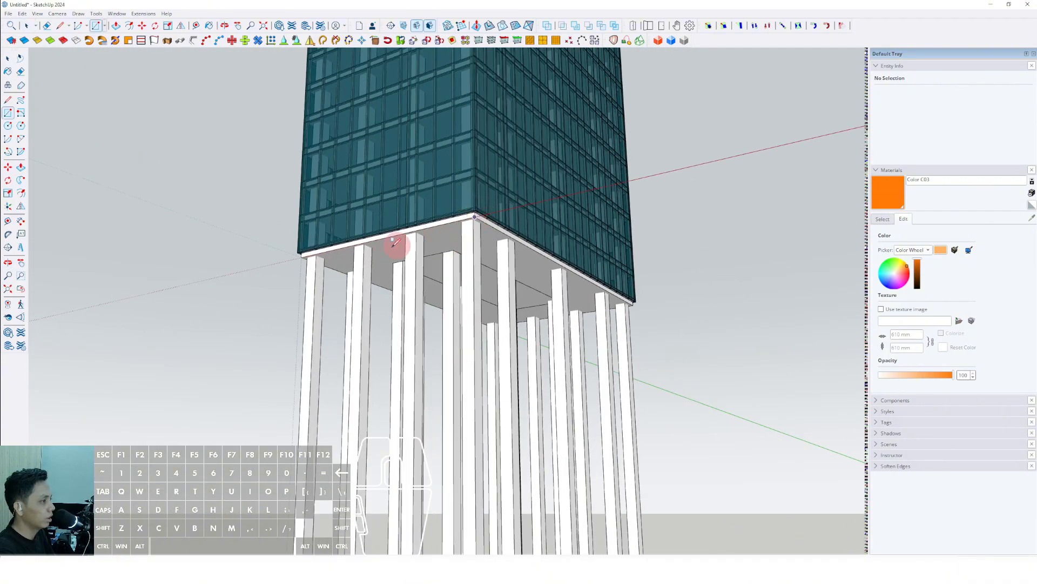
{"action": "scroll", "coordinate": [393, 246], "scroll_direction": "up", "scroll_amount": 2}
{"action": "middle_click_drag", "start_coordinate": [468, 323], "coordinate": [399, 278], "text": "shift"}
{"action": "scroll", "coordinate": [559, 329], "scroll_direction": "up", "scroll_amount": 2}
{"action": "scroll", "coordinate": [558, 329], "scroll_direction": "up", "scroll_amount": 1}
{"action": "key", "text": "shift"}
{"action": "scroll", "coordinate": [547, 339], "scroll_direction": "down", "scroll_amount": 2, "text": "shift"}
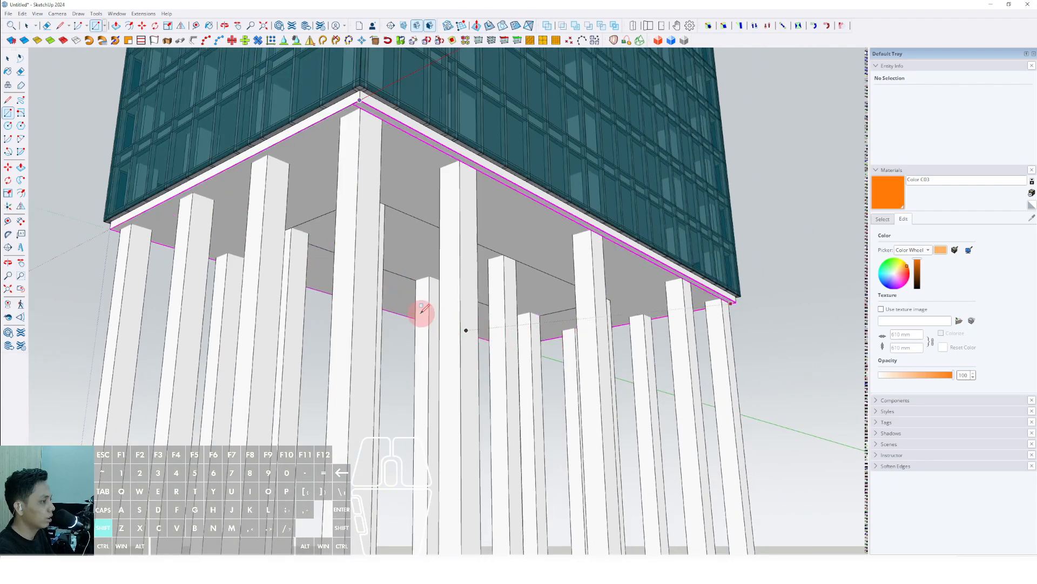
{"action": "scroll", "coordinate": [429, 251], "scroll_direction": "down", "scroll_amount": 3}
{"action": "key", "text": "space"}
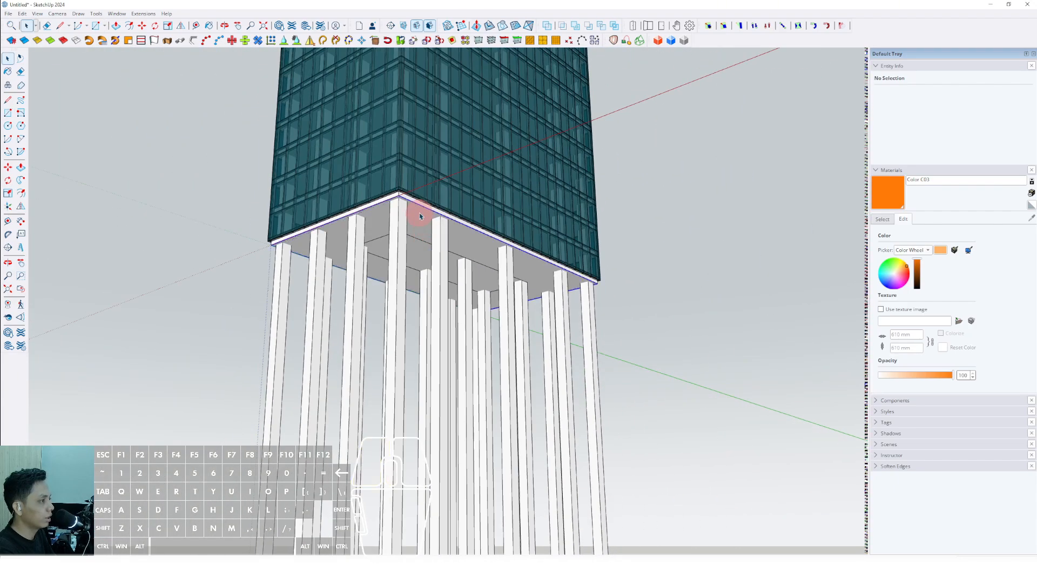
Offset the base rectangle's outline outward to form a wide border around the tower footprint
{"action": "scroll", "coordinate": [420, 216], "scroll_direction": "down", "scroll_amount": 2}
{"action": "key", "text": "f"}
{"action": "left_click", "coordinate": [424, 203]}
{"action": "scroll", "coordinate": [435, 204], "scroll_direction": "down", "scroll_amount": 2}
{"action": "scroll", "coordinate": [437, 208], "scroll_direction": "up", "scroll_amount": 2}
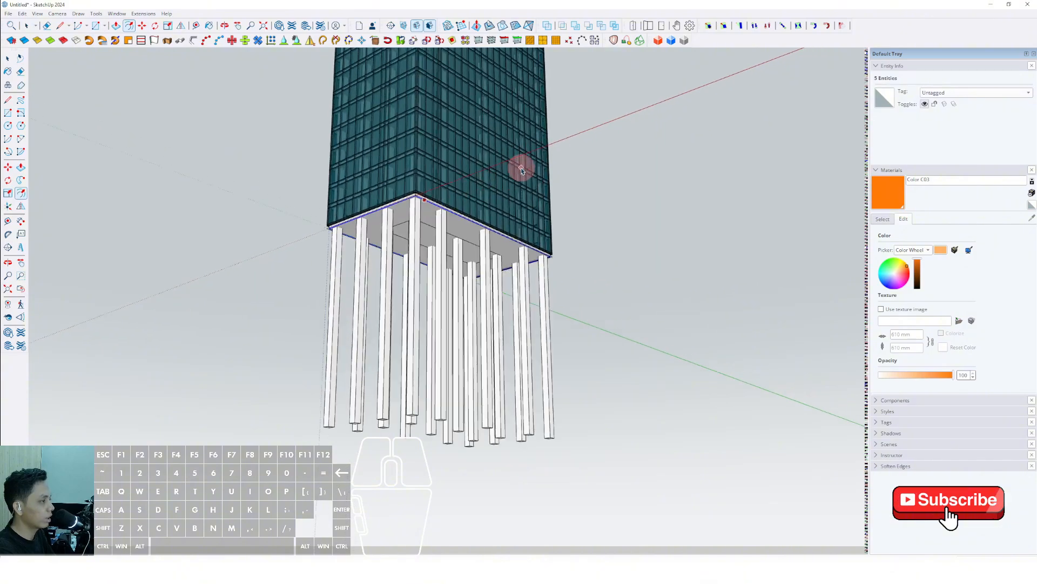
{"action": "middle_click_drag", "start_coordinate": [521, 166], "coordinate": [653, 346]}
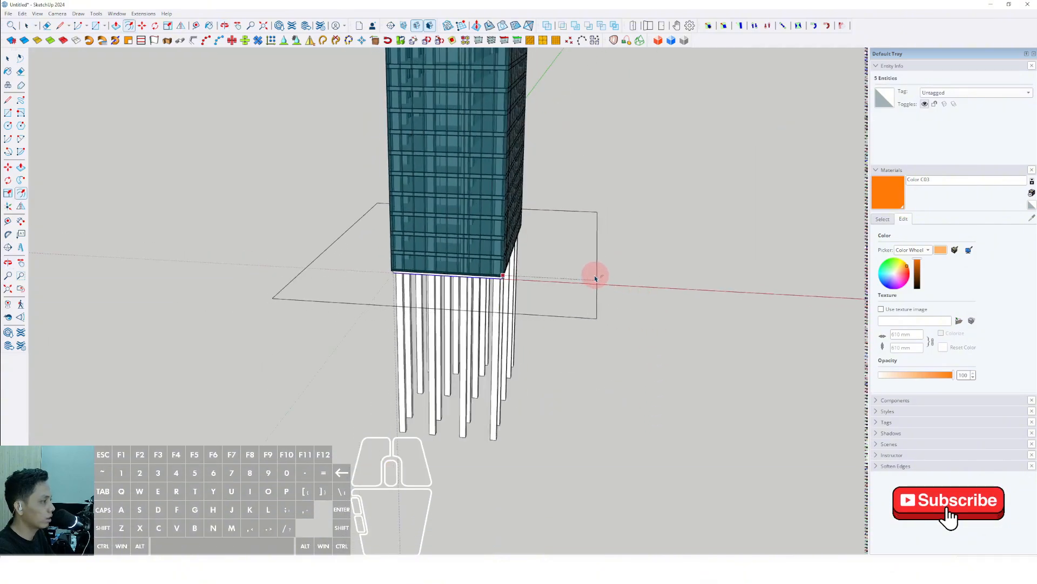
{"action": "left_click", "coordinate": [593, 279]}
Delete the inner face within the tower footprint, keeping the surrounding border face
{"action": "middle_click_drag", "start_coordinate": [582, 301], "coordinate": [470, 195]}
{"action": "scroll", "coordinate": [471, 227], "scroll_direction": "up", "scroll_amount": 4}
{"action": "key", "text": "space"}
{"action": "double_click", "coordinate": [439, 223]}
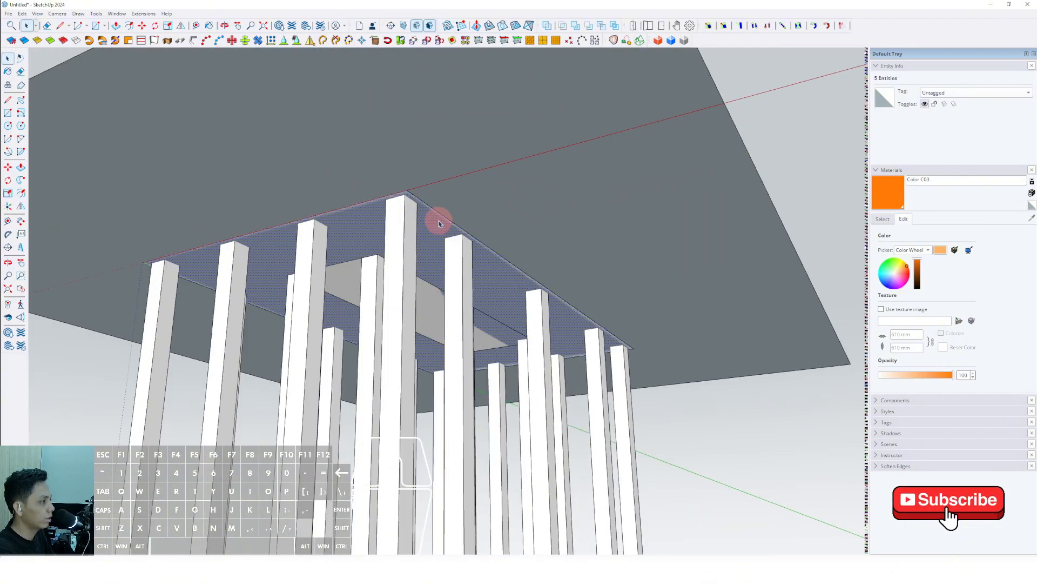
{"action": "key", "text": "Delete"}
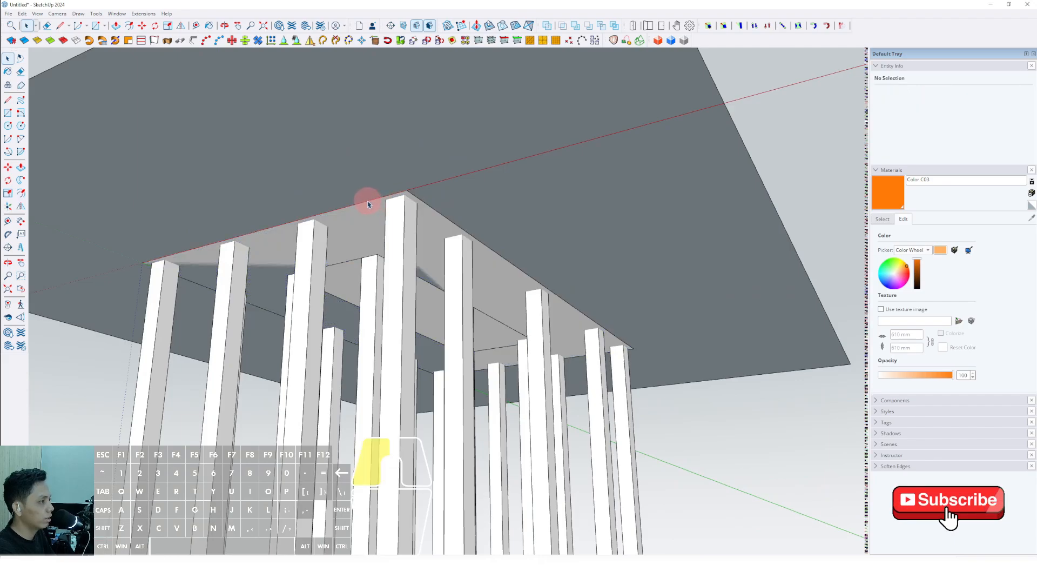
Select the border face surrounding the tower footprint
{"action": "middle_click_drag", "start_coordinate": [573, 324], "coordinate": [523, 334]}
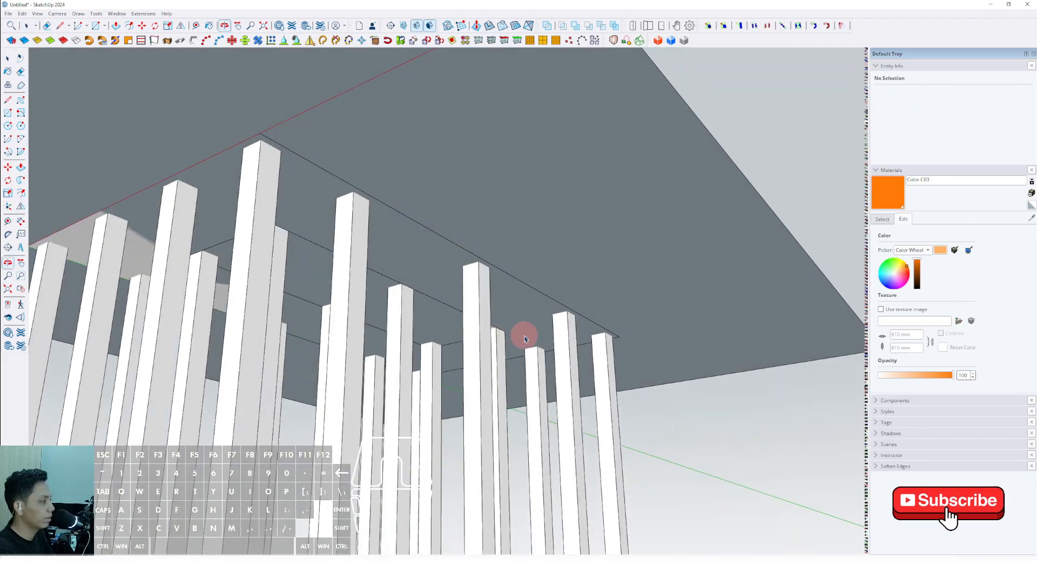
{"action": "scroll", "coordinate": [551, 353], "scroll_direction": "up", "scroll_amount": 3}
{"action": "key", "text": "e"}
{"action": "scroll", "coordinate": [456, 269], "scroll_direction": "down", "scroll_amount": 6}
{"action": "left_click", "coordinate": [530, 236]}
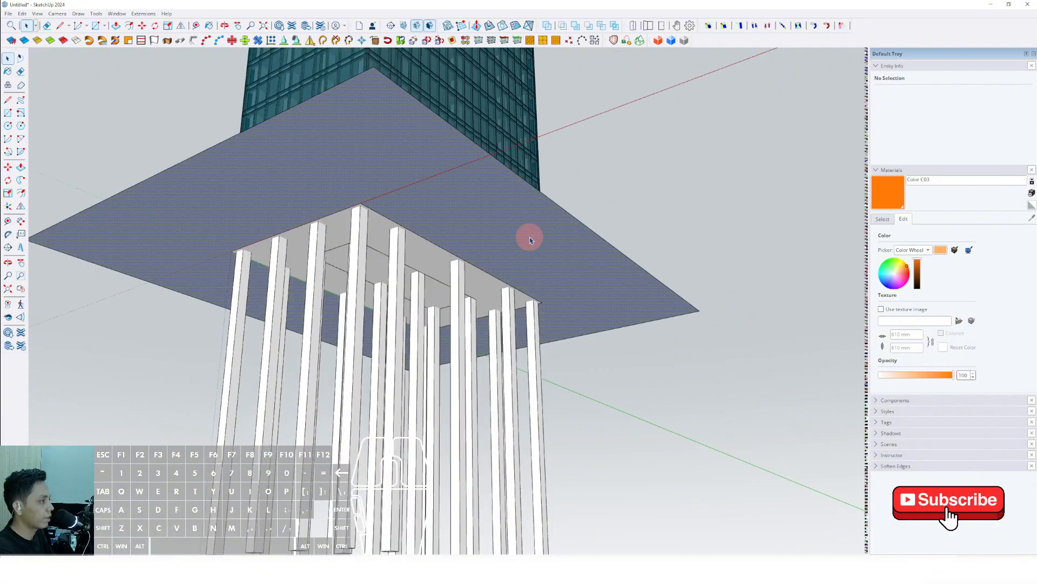
Extrude the rectangular base face under the tower downward into a thin slab, select the whole slab and group it
{"action": "middle_click_drag", "start_coordinate": [530, 236], "coordinate": [493, 435]}
{"action": "key", "text": "p"}
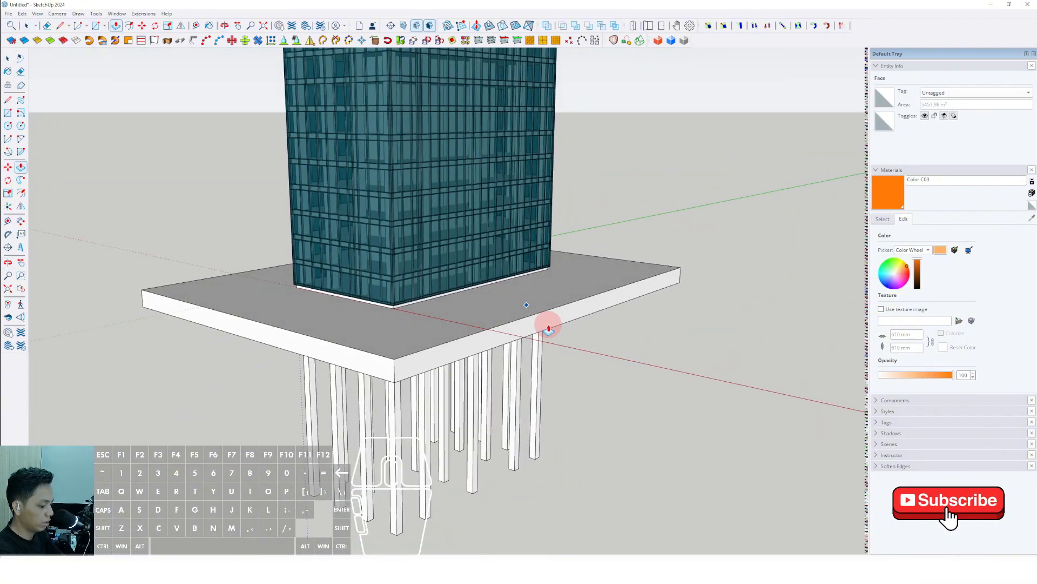
{"action": "key", "text": "Return"}
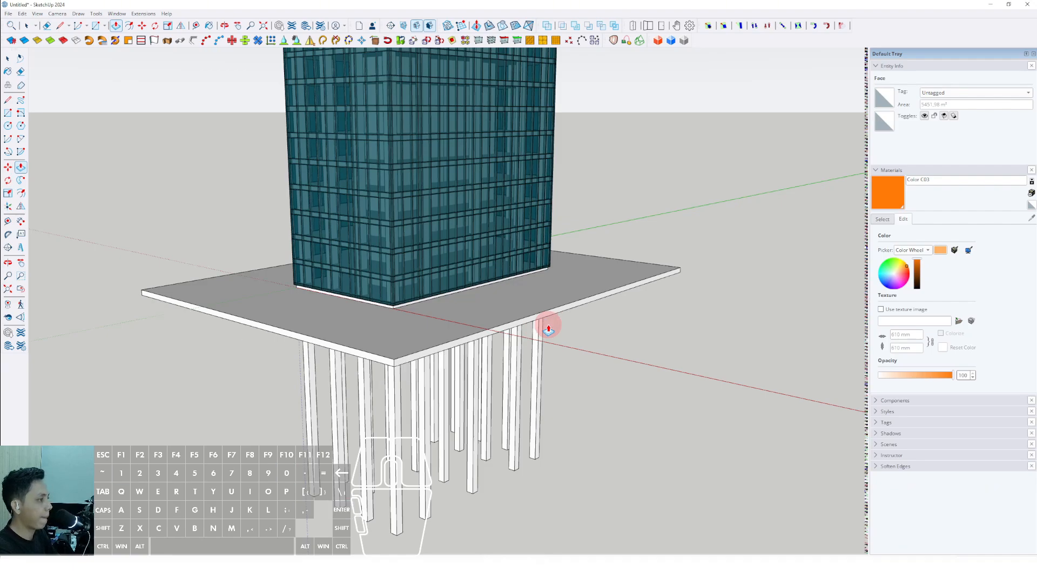
{"action": "scroll", "coordinate": [548, 325], "scroll_direction": "down", "scroll_amount": 2}
{"action": "middle_click_drag", "start_coordinate": [548, 325], "coordinate": [472, 297]}
{"action": "right_click", "coordinate": [586, 294]}
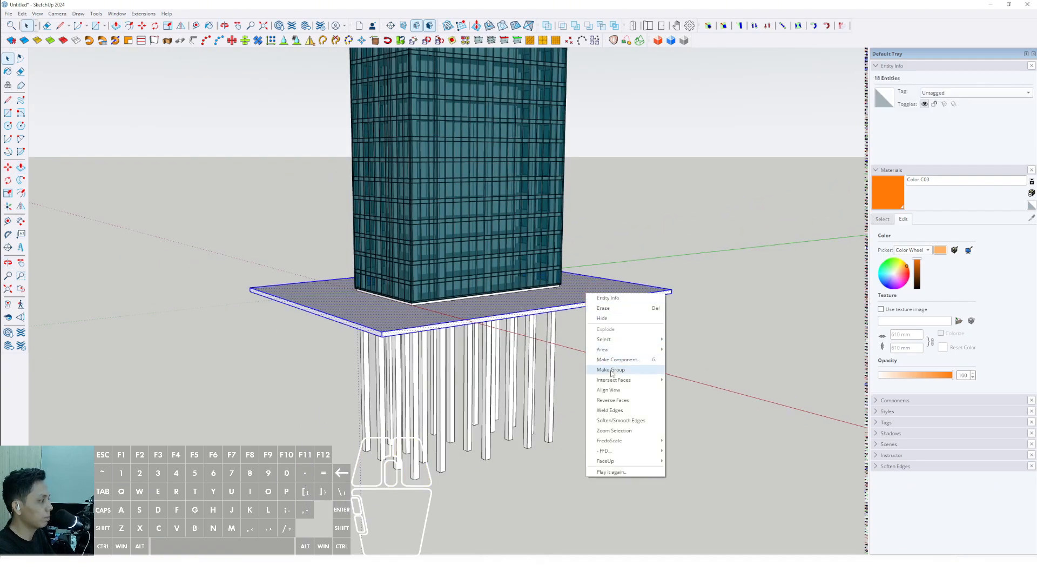
{"action": "left_click", "coordinate": [611, 371]}
Copy the slab group straight down along the blue axis beneath the original slab
{"action": "scroll", "coordinate": [535, 301], "scroll_direction": "up", "scroll_amount": 2}
{"action": "middle_click_drag", "start_coordinate": [535, 301], "coordinate": [565, 258]}
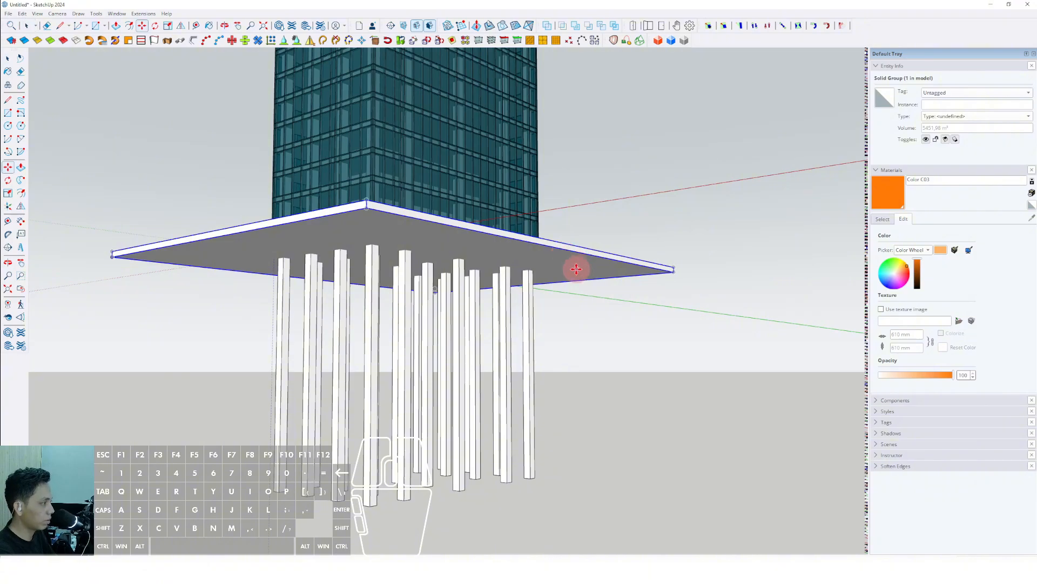
{"action": "key", "text": "ctrl"}
{"action": "left_click", "coordinate": [577, 270]}
{"action": "key", "text": "shift"}
{"action": "scroll", "coordinate": [577, 366], "scroll_direction": "down", "scroll_amount": 2, "text": "shift"}
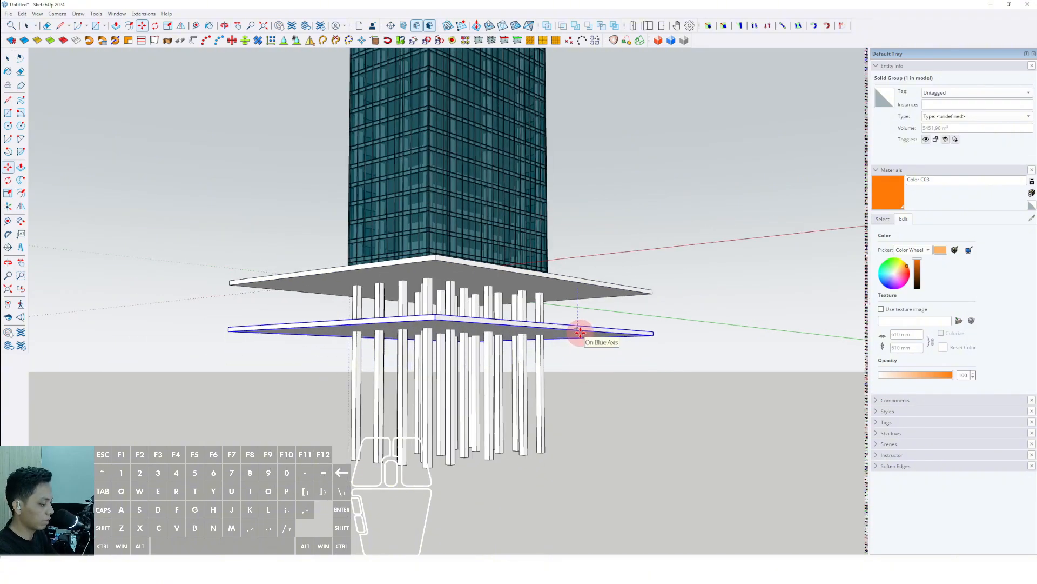
{"action": "key", "text": "Return"}
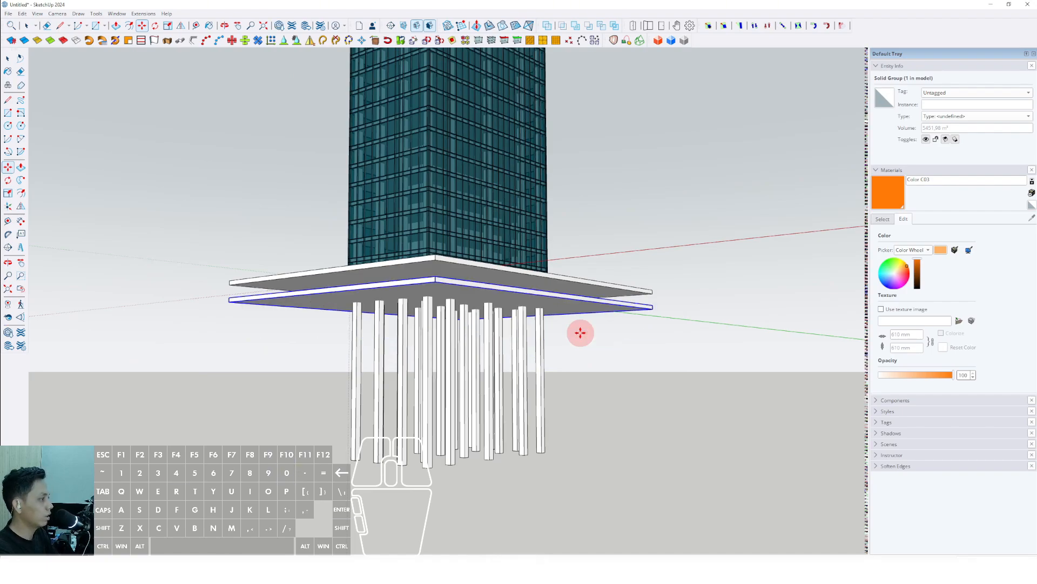
Lower the copied slab along the blue axis to widen the clear height beneath the top slab
{"action": "scroll", "coordinate": [602, 305], "scroll_direction": "up", "scroll_amount": 2}
{"action": "middle_click_drag", "start_coordinate": [601, 305], "coordinate": [578, 315]}
{"action": "scroll", "coordinate": [686, 292], "scroll_direction": "up", "scroll_amount": 1}
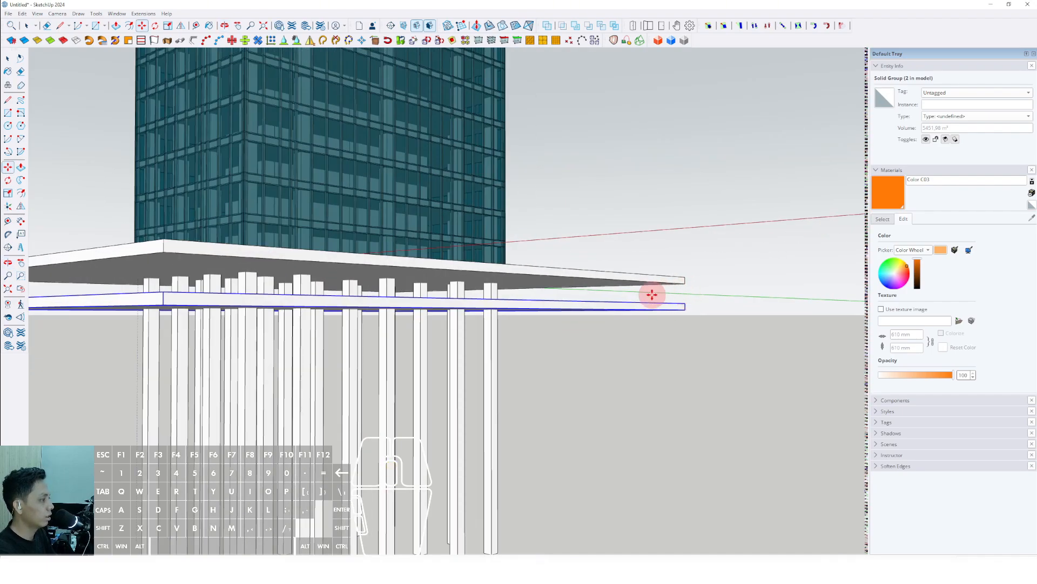
{"action": "scroll", "coordinate": [686, 292], "scroll_direction": "up", "scroll_amount": 2}
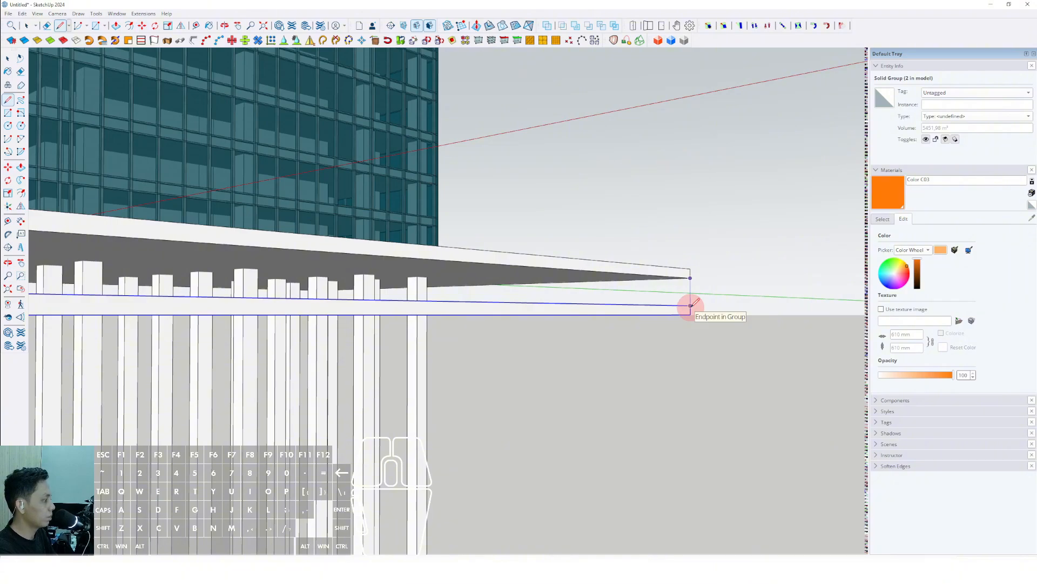
{"action": "scroll", "coordinate": [691, 306], "scroll_direction": "up", "scroll_amount": 2}
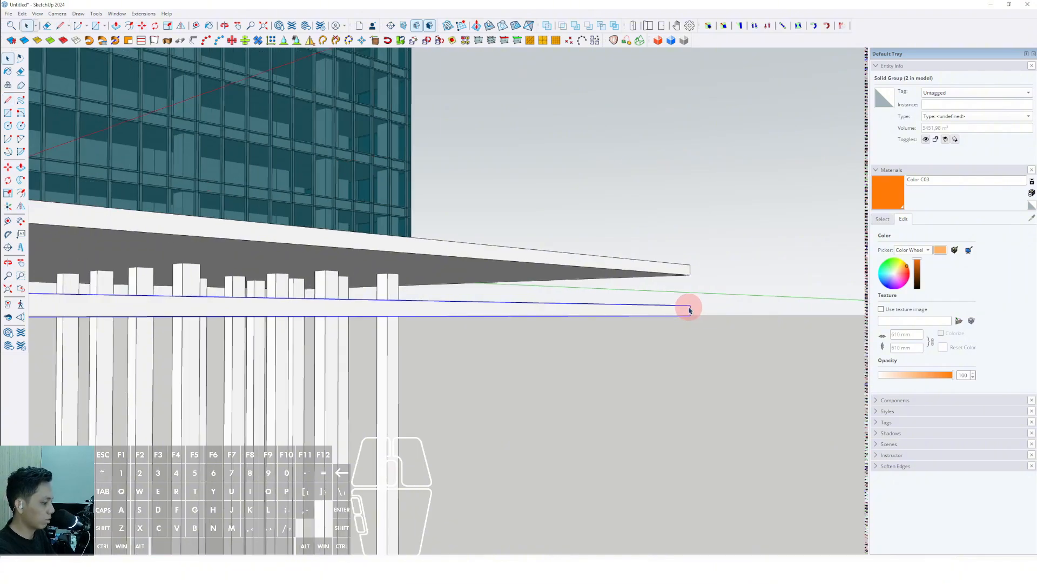
{"action": "left_click_drag", "start_coordinate": [690, 306], "coordinate": [689, 341]}
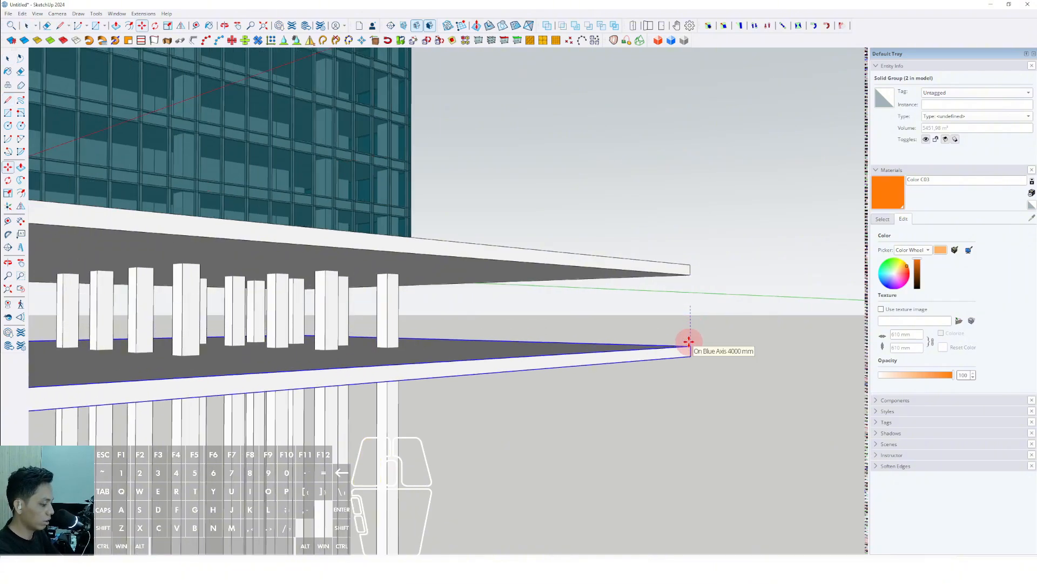
{"action": "key", "text": "Return"}
Copy the slab downward twice more, using the corner distance between the first two slabs as the floor spacing
{"action": "middle_click_drag", "start_coordinate": [690, 346], "coordinate": [665, 343]}
{"action": "left_click", "coordinate": [689, 274]}
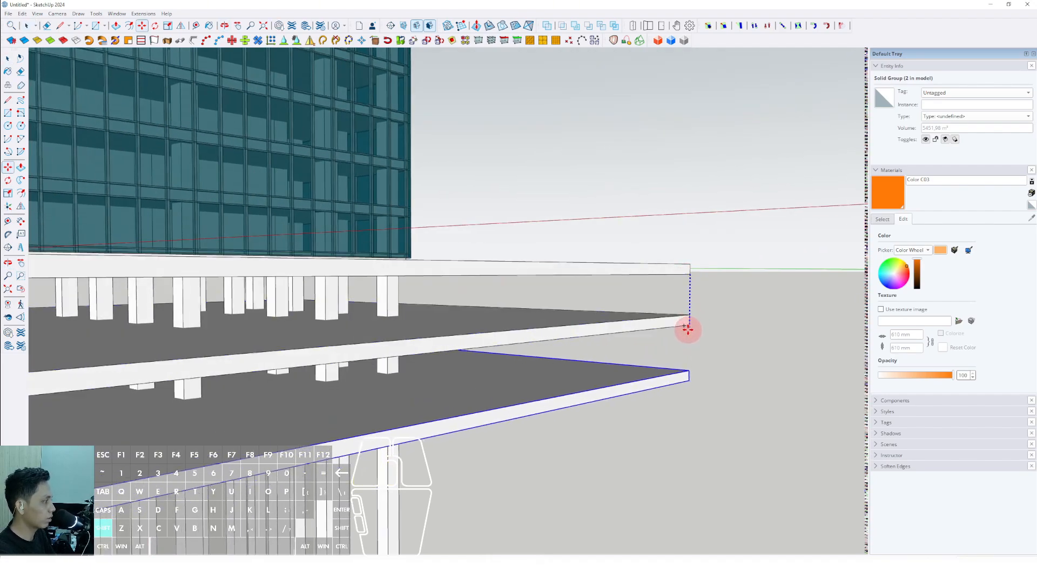
{"action": "key", "text": "shift"}
{"action": "key", "text": "ctrl"}
{"action": "left_click", "coordinate": [689, 326]}
{"action": "key", "text": "shift"}
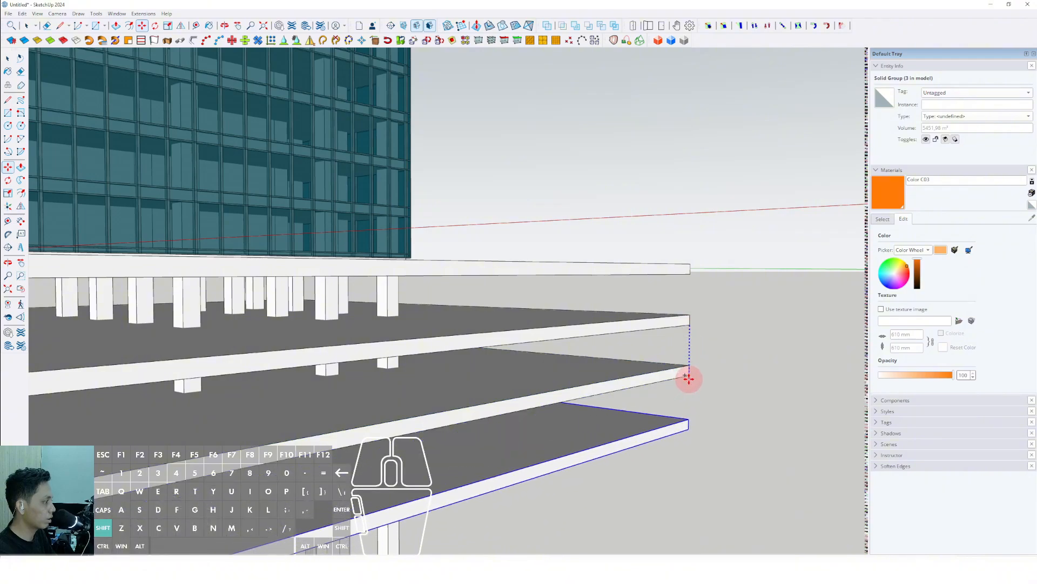
{"action": "left_click", "coordinate": [689, 377]}
Add a fifth slab below the stack by copying the lowest slab down at the same floor spacing
{"action": "scroll", "coordinate": [688, 367], "scroll_direction": "down", "scroll_amount": 2}
{"action": "middle_click_drag", "start_coordinate": [687, 366], "coordinate": [498, 351]}
{"action": "scroll", "coordinate": [612, 347], "scroll_direction": "down", "scroll_amount": 6}
{"action": "scroll", "coordinate": [520, 352], "scroll_direction": "up", "scroll_amount": 8}
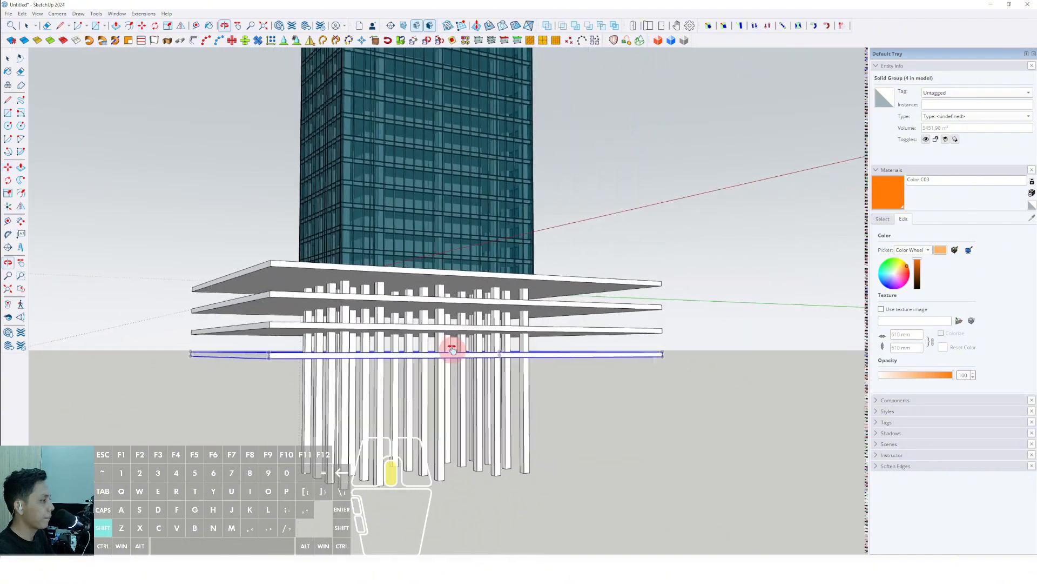
{"action": "left_click", "coordinate": [664, 326]}
{"action": "left_click", "coordinate": [659, 363]}
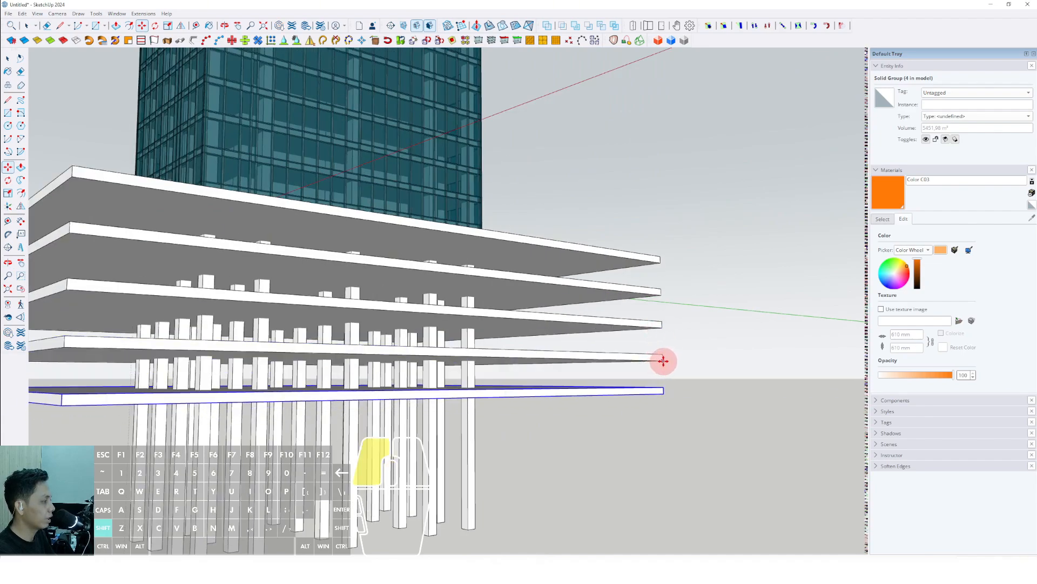
Open the column component and push the columns' bottom faces up so they end at the lowest slab
{"action": "scroll", "coordinate": [664, 359], "scroll_direction": "down", "scroll_amount": 5}
{"action": "middle_click_drag", "start_coordinate": [665, 358], "coordinate": [515, 359]}
{"action": "scroll", "coordinate": [494, 419], "scroll_direction": "up", "scroll_amount": 3}
{"action": "double_click", "coordinate": [520, 444]}
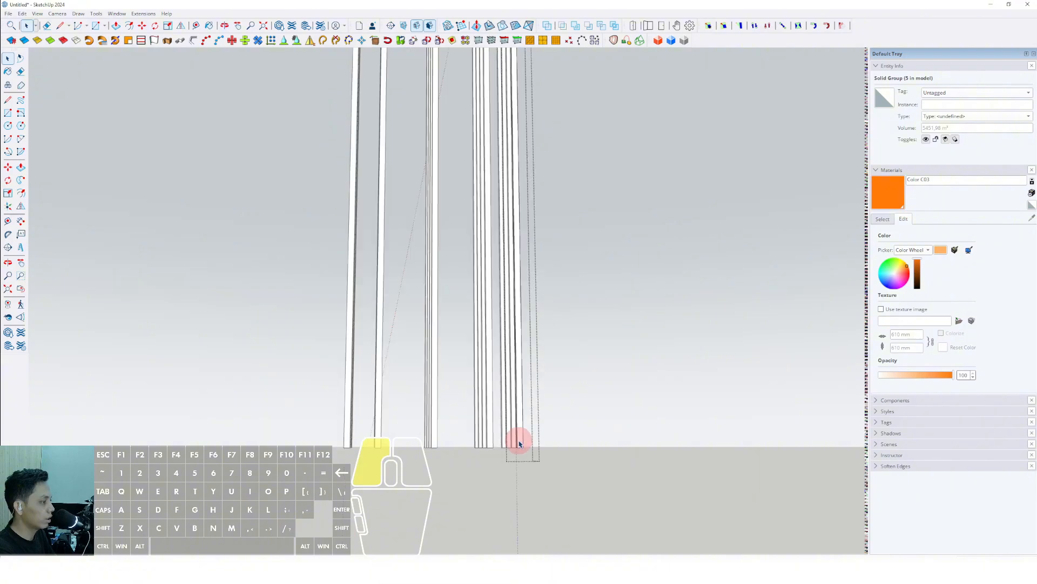
{"action": "left_click", "coordinate": [520, 445]}
{"action": "key", "text": "v"}
{"action": "key", "text": "i"}
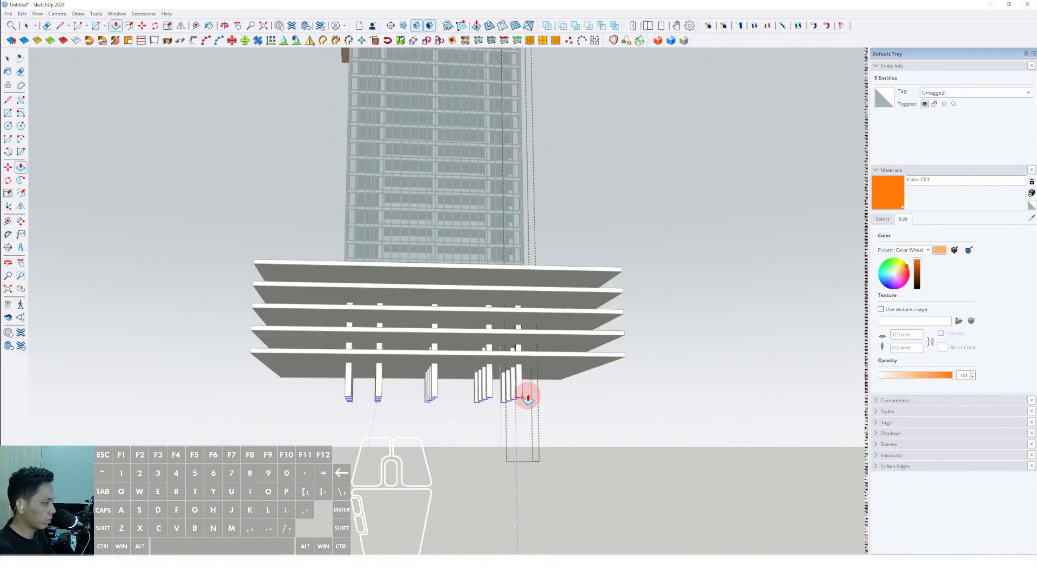
{"action": "middle_click_drag", "start_coordinate": [528, 401], "coordinate": [581, 378]}
{"action": "scroll", "coordinate": [586, 378], "scroll_direction": "up", "scroll_amount": 2}
{"action": "scroll", "coordinate": [634, 380], "scroll_direction": "down", "scroll_amount": 1}
{"action": "left_click", "coordinate": [691, 302]}
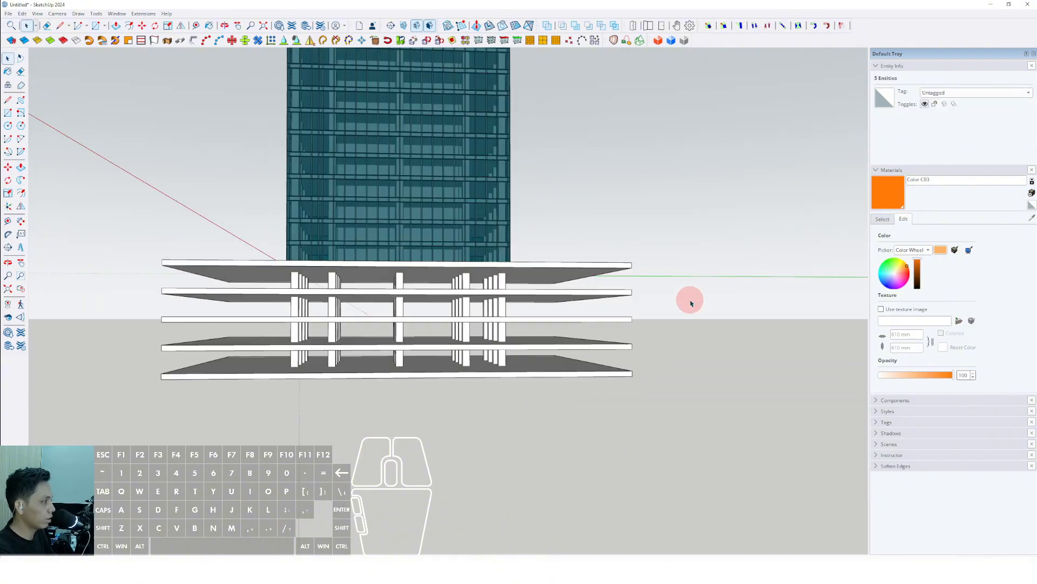
{"action": "scroll", "coordinate": [512, 348], "scroll_direction": "down", "scroll_amount": 4}
{"action": "middle_click_drag", "start_coordinate": [475, 405], "coordinate": [452, 401]}
{"action": "scroll", "coordinate": [366, 304], "scroll_direction": "up", "scroll_amount": 5}
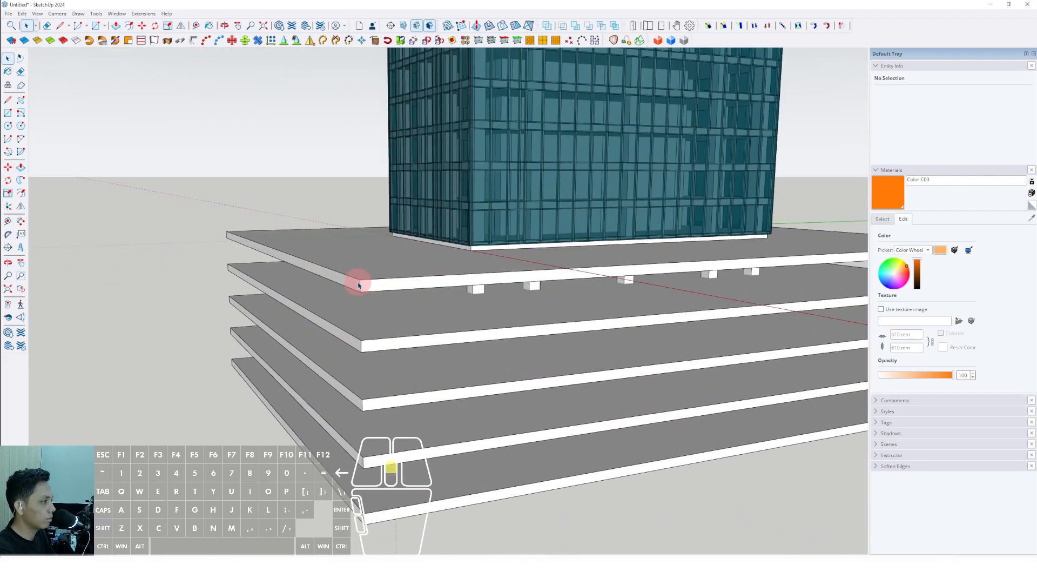
{"action": "key", "text": "space"}
{"action": "scroll", "coordinate": [358, 283], "scroll_direction": "up", "scroll_amount": 1}
{"action": "key", "text": "p"}
{"action": "left_click", "coordinate": [351, 278]}
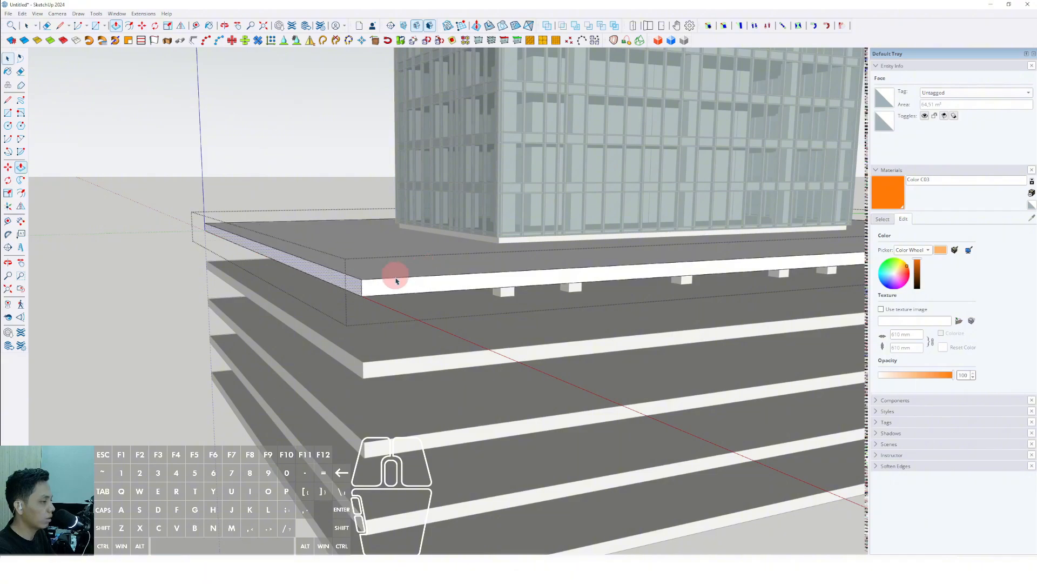
{"action": "scroll", "coordinate": [396, 280], "scroll_direction": "down", "scroll_amount": 3}
{"action": "left_click", "coordinate": [268, 431]}
Select all five podium slabs and move them together along the green axis relative to the tower
{"action": "scroll", "coordinate": [367, 333], "scroll_direction": "up", "scroll_amount": 2}
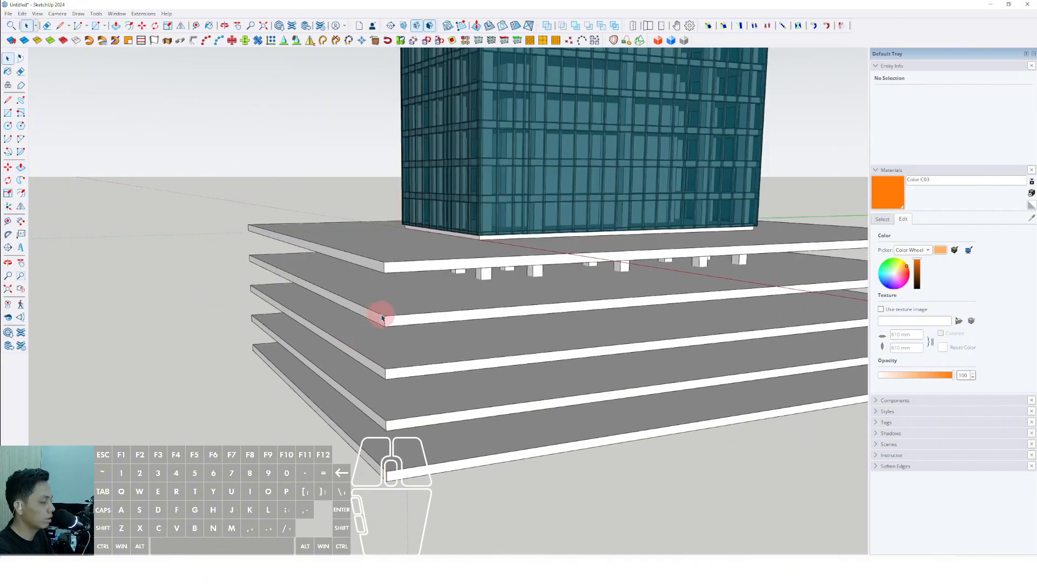
{"action": "left_click", "coordinate": [372, 359], "text": "shift"}
{"action": "left_click", "coordinate": [377, 414], "text": "shift"}
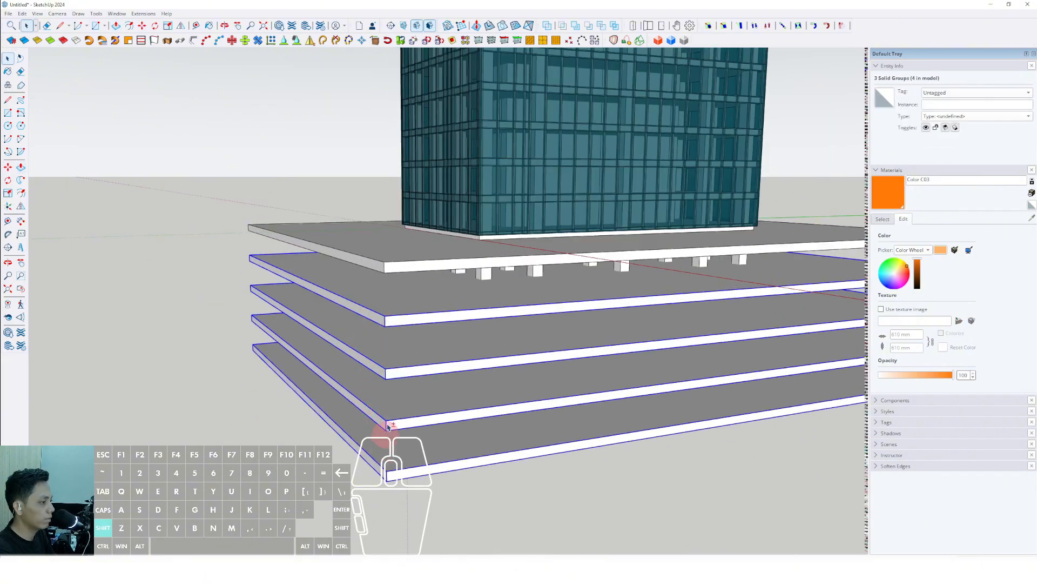
{"action": "left_click_drag", "start_coordinate": [301, 319], "coordinate": [361, 308]}
{"action": "key", "text": "space"}
Examine the position of the podium slabs and columns relative to the tower from several sides
{"action": "scroll", "coordinate": [392, 299], "scroll_direction": "down", "scroll_amount": 4}
{"action": "middle_click_drag", "start_coordinate": [392, 299], "coordinate": [440, 297]}
{"action": "middle_click_drag", "start_coordinate": [440, 297], "coordinate": [487, 339], "text": "shift"}
{"action": "key", "text": "s"}
{"action": "key", "text": "space"}
{"action": "scroll", "coordinate": [459, 400], "scroll_direction": "down", "scroll_amount": 3}
{"action": "left_click", "coordinate": [529, 273]}
{"action": "scroll", "coordinate": [391, 425], "scroll_direction": "up", "scroll_amount": 3}
{"action": "scroll", "coordinate": [392, 417], "scroll_direction": "down", "scroll_amount": 2}
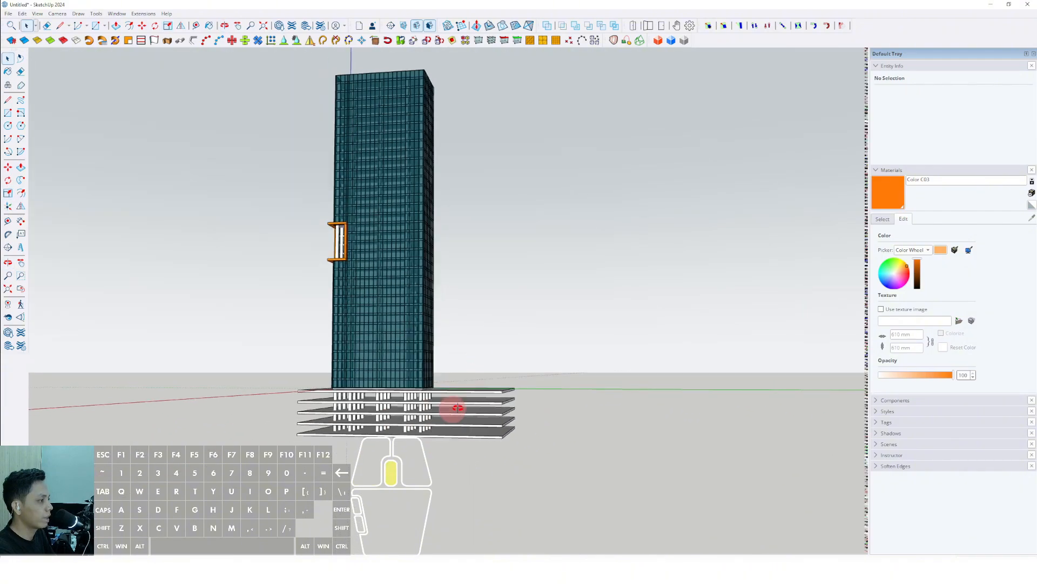
{"action": "middle_click_drag", "start_coordinate": [456, 408], "coordinate": [481, 411]}
{"action": "middle_click_drag", "start_coordinate": [481, 411], "coordinate": [481, 431]}
{"action": "scroll", "coordinate": [481, 431], "scroll_direction": "up", "scroll_amount": 6}
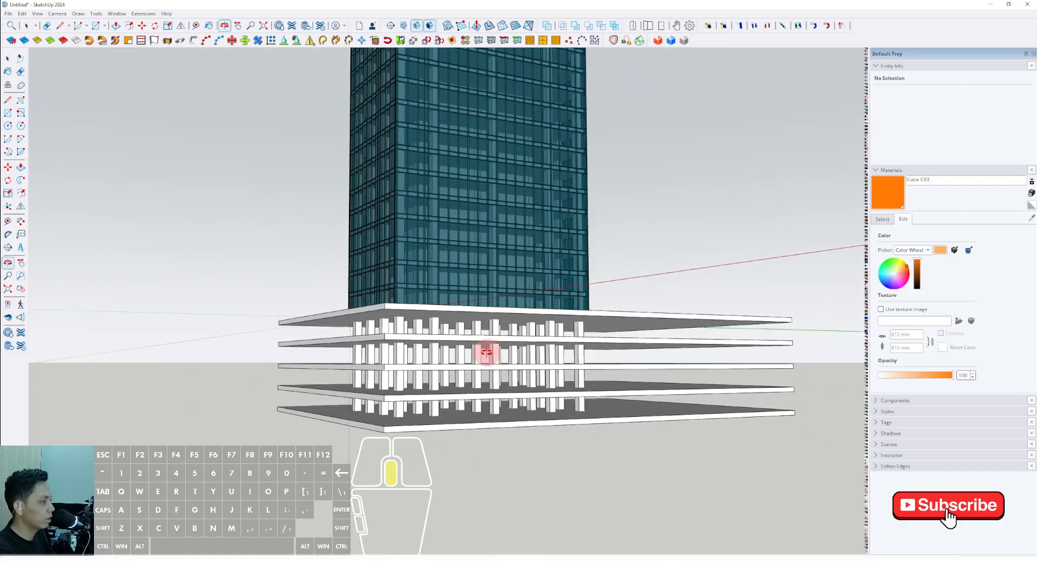
{"action": "middle_click_drag", "start_coordinate": [486, 351], "coordinate": [568, 335]}
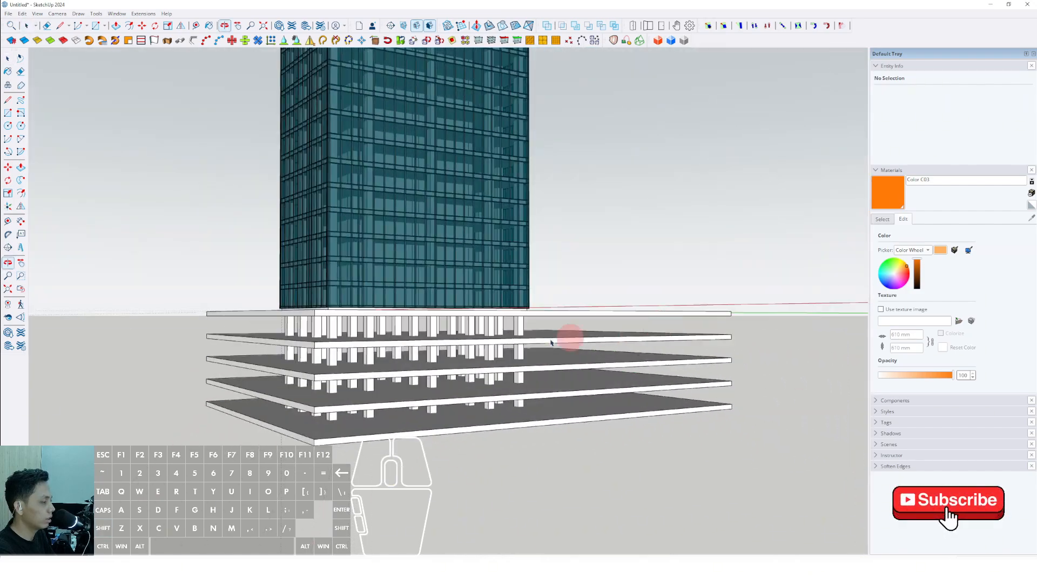
Select the row of five columns on the tower's side and copy it outward along the red axis
{"action": "scroll", "coordinate": [527, 371], "scroll_direction": "up", "scroll_amount": 5}
{"action": "left_click", "coordinate": [482, 319]}
{"action": "scroll", "coordinate": [489, 319], "scroll_direction": "up", "scroll_amount": 2}
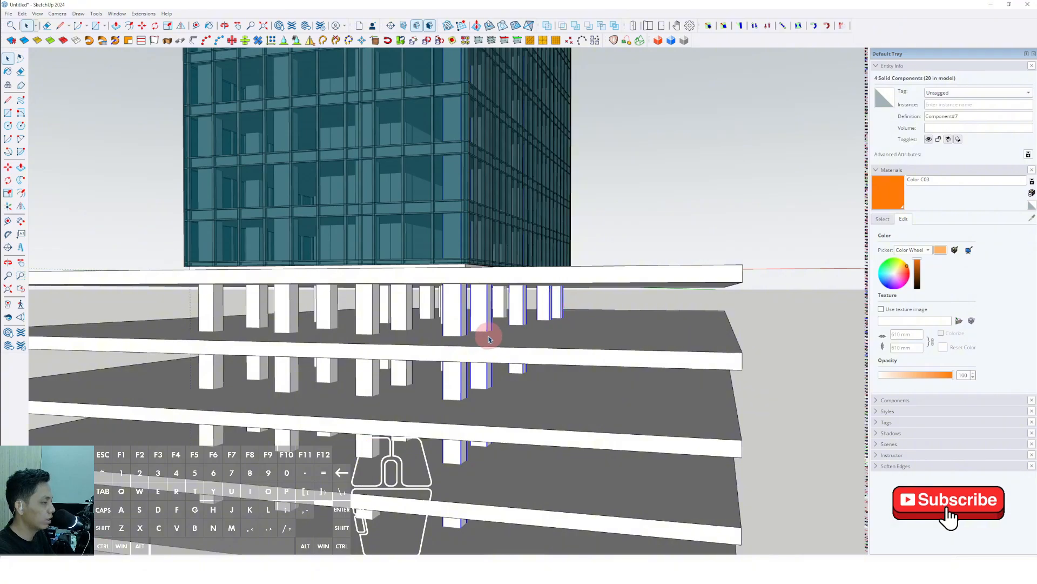
{"action": "middle_click_drag", "start_coordinate": [488, 336], "coordinate": [425, 333]}
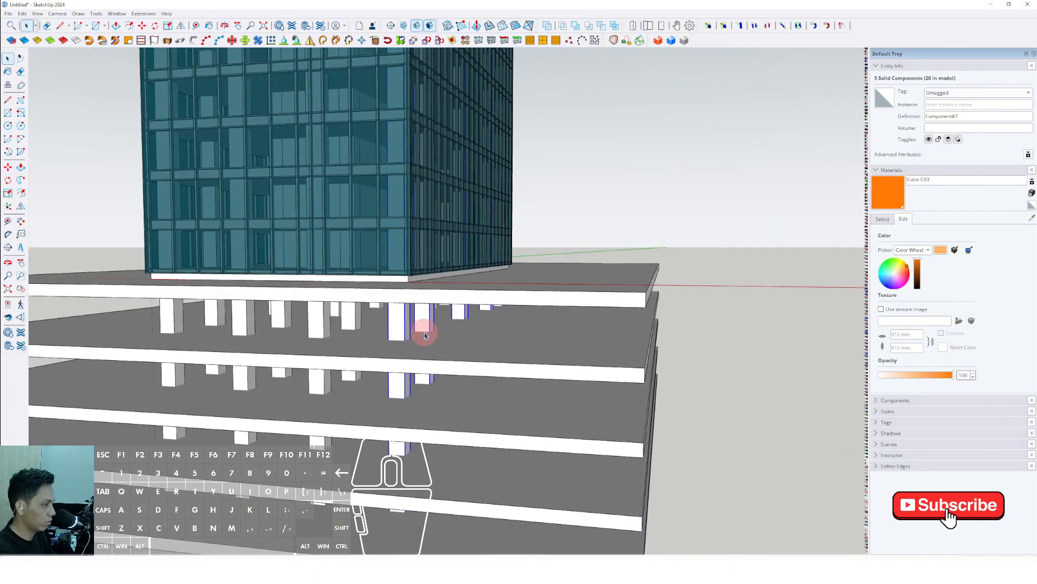
{"action": "left_click", "coordinate": [454, 339]}
{"action": "scroll", "coordinate": [516, 345], "scroll_direction": "down", "scroll_amount": 3, "text": "shift"}
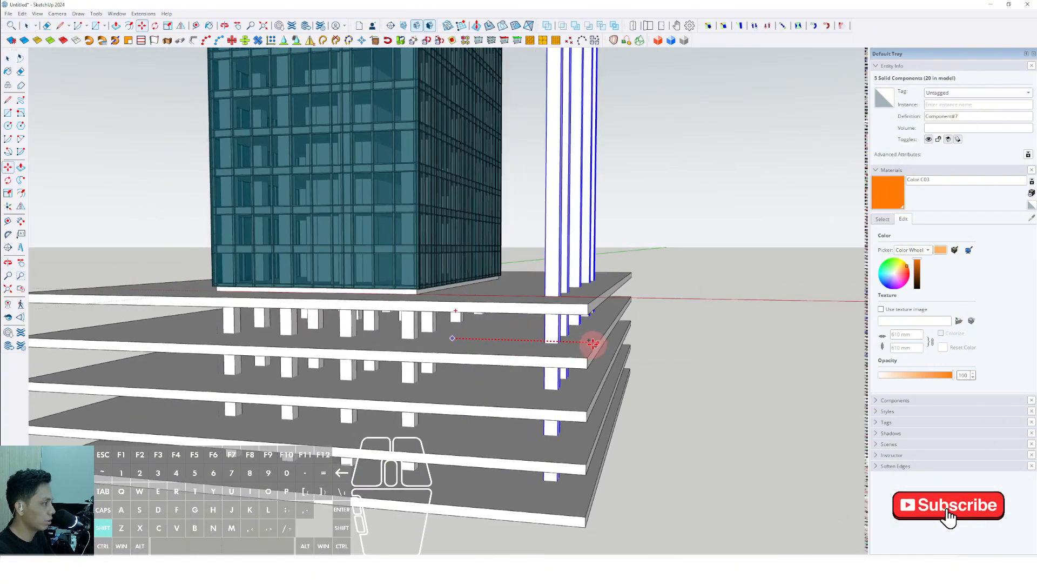
{"action": "scroll", "coordinate": [593, 344], "scroll_direction": "up", "scroll_amount": 3}
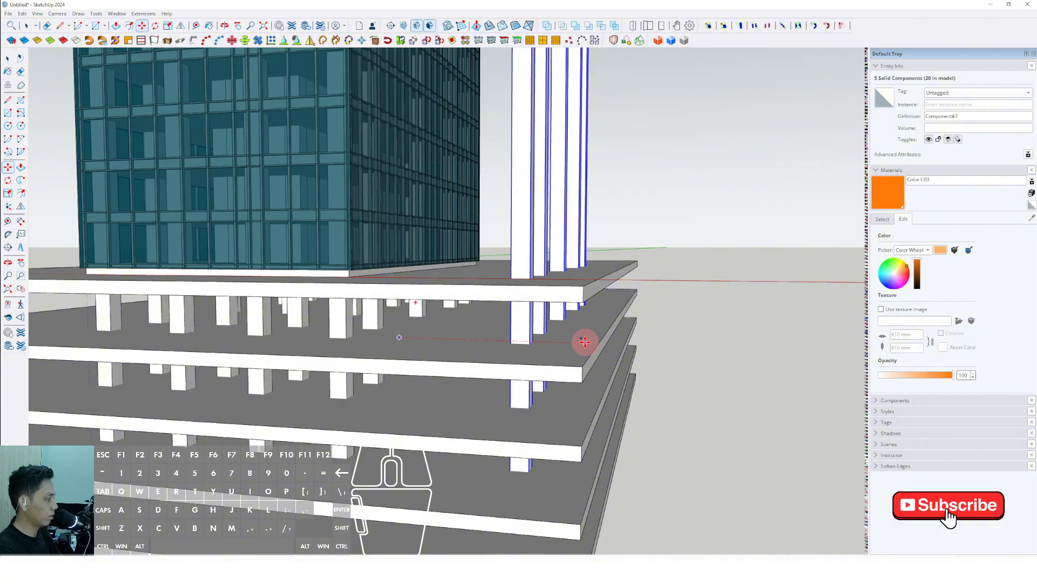
{"action": "key", "text": "Return"}
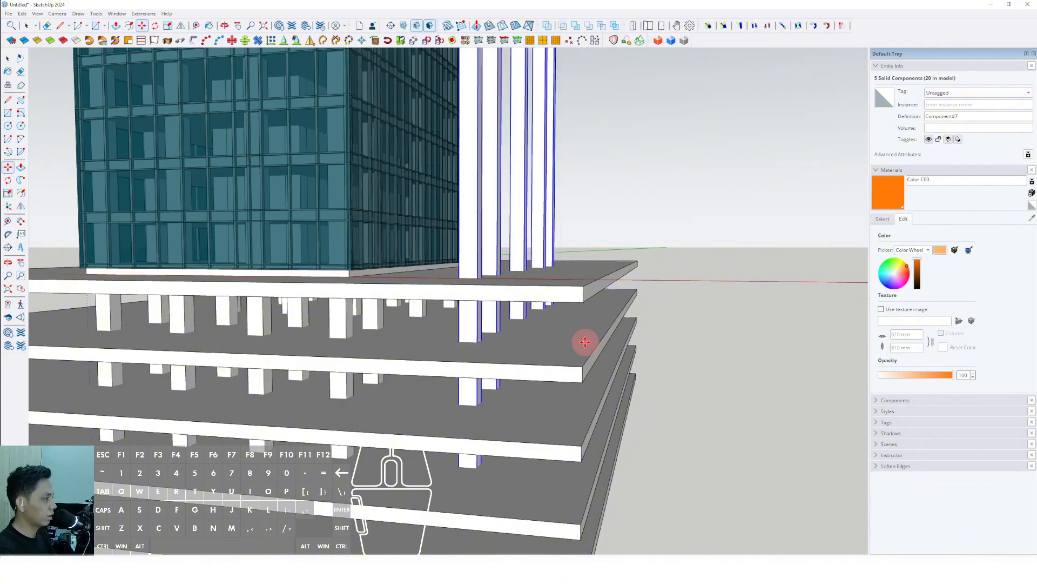
Copy the new column row further outward along the red axis, close to the slab edge
{"action": "scroll", "coordinate": [554, 340], "scroll_direction": "up", "scroll_amount": 2}
{"action": "middle_click_drag", "start_coordinate": [566, 344], "coordinate": [481, 357]}
{"action": "key", "text": "ctrl"}
{"action": "left_click", "coordinate": [535, 341]}
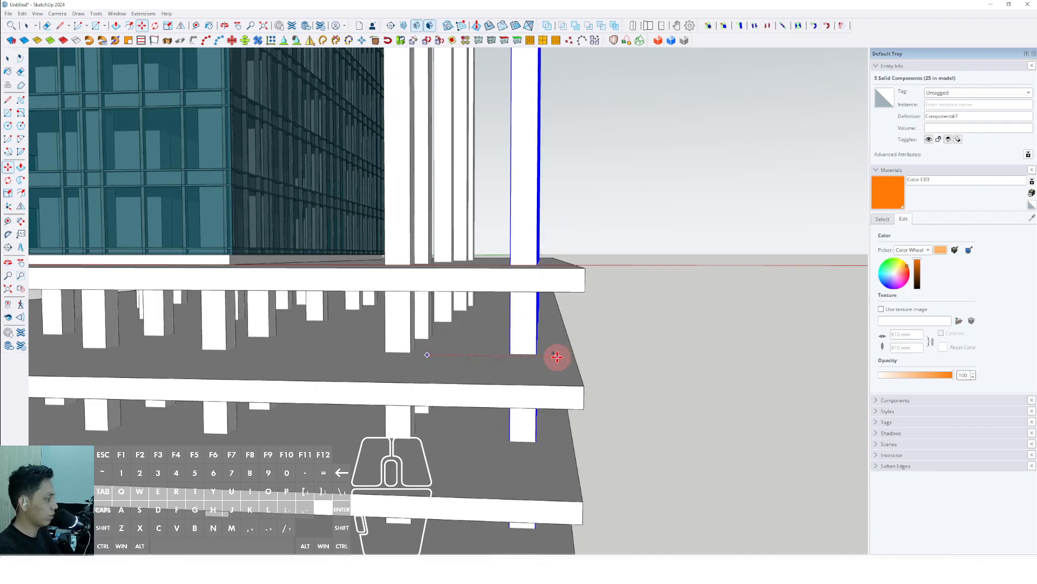
{"action": "key", "text": "Return"}
Select the ten columns of the two added rows and make them a unique component
{"action": "scroll", "coordinate": [537, 351], "scroll_direction": "down", "scroll_amount": 5}
{"action": "middle_click_drag", "start_coordinate": [537, 351], "coordinate": [605, 319]}
{"action": "left_click_drag", "start_coordinate": [481, 280], "coordinate": [482, 277]}
{"action": "scroll", "coordinate": [482, 271], "scroll_direction": "up", "scroll_amount": 1}
{"action": "right_click", "coordinate": [508, 256]}
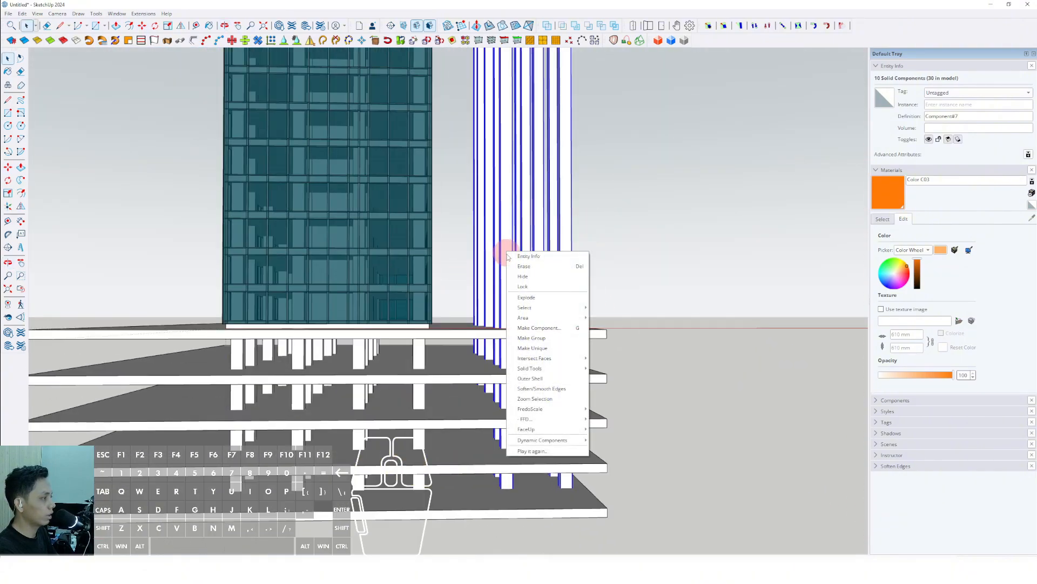
{"action": "left_click", "coordinate": [533, 347]}
Open the unique column component and push the columns' top faces down to the top podium slab
{"action": "scroll", "coordinate": [530, 336], "scroll_direction": "down", "scroll_amount": 4}
{"action": "middle_click_drag", "start_coordinate": [530, 335], "coordinate": [500, 481], "text": "shift"}
{"action": "scroll", "coordinate": [482, 347], "scroll_direction": "down", "scroll_amount": 3}
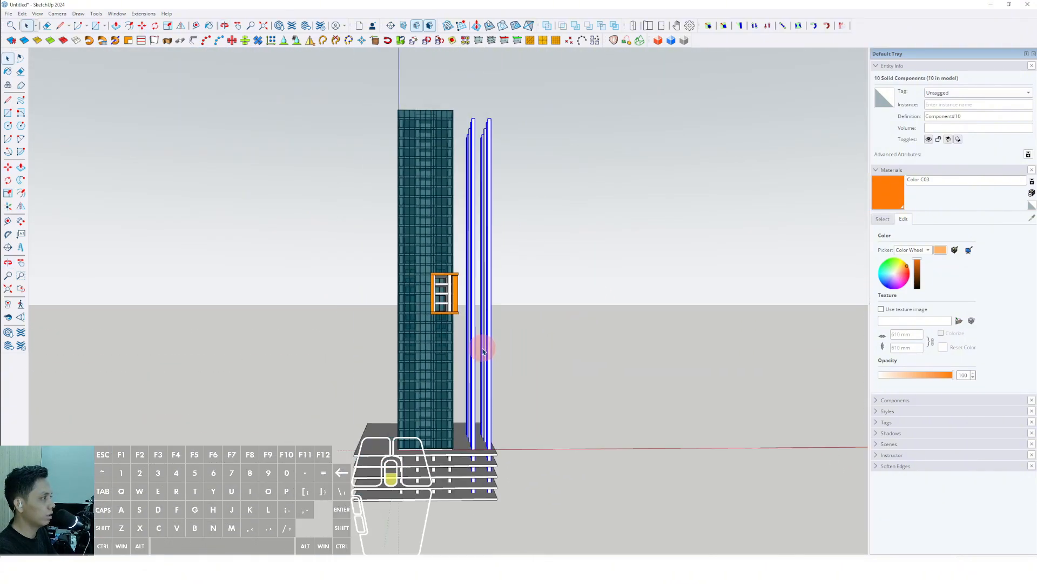
{"action": "scroll", "coordinate": [482, 176], "scroll_direction": "up", "scroll_amount": 2}
{"action": "scroll", "coordinate": [478, 176], "scroll_direction": "up", "scroll_amount": 1}
{"action": "double_click", "coordinate": [486, 163]}
{"action": "left_click_drag", "start_coordinate": [464, 140], "coordinate": [496, 163]}
{"action": "key", "text": "v"}
{"action": "left_click", "coordinate": [492, 155]}
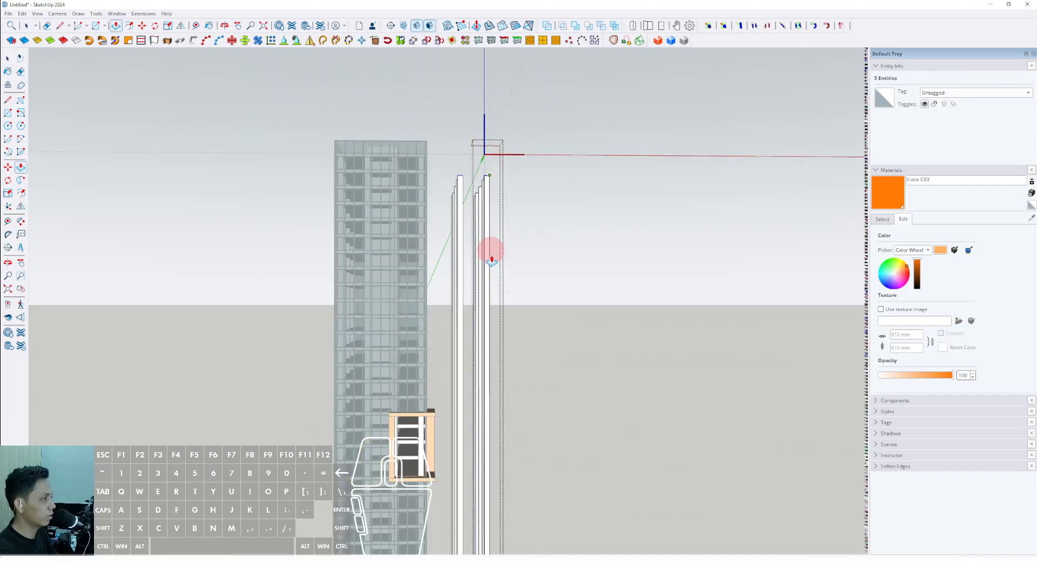
{"action": "middle_click_drag", "start_coordinate": [476, 366], "coordinate": [453, 156], "text": "shift"}
{"action": "scroll", "coordinate": [397, 424], "scroll_direction": "down", "scroll_amount": 5}
{"action": "scroll", "coordinate": [397, 390], "scroll_direction": "up", "scroll_amount": 3}
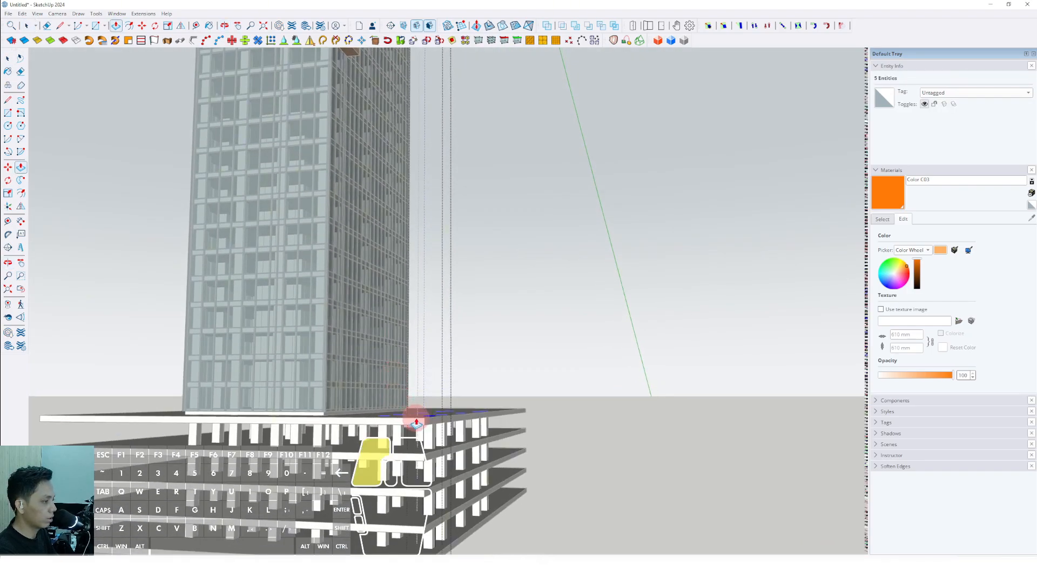
{"action": "key", "text": "space"}
{"action": "scroll", "coordinate": [416, 422], "scroll_direction": "down", "scroll_amount": 2}
{"action": "middle_click_drag", "start_coordinate": [410, 421], "coordinate": [381, 432]}
{"action": "left_click", "coordinate": [589, 340]}
Select the two end columns of the added rows and copy them along the green axis to add three more pairs
{"action": "scroll", "coordinate": [480, 449], "scroll_direction": "up", "scroll_amount": 2}
{"action": "middle_click_drag", "start_coordinate": [582, 350], "coordinate": [375, 335]}
{"action": "scroll", "coordinate": [426, 355], "scroll_direction": "up", "scroll_amount": 2}
{"action": "scroll", "coordinate": [458, 373], "scroll_direction": "up", "scroll_amount": 3}
{"action": "left_click", "coordinate": [455, 370]}
{"action": "scroll", "coordinate": [454, 361], "scroll_direction": "down", "scroll_amount": 2}
{"action": "left_click", "coordinate": [380, 329], "text": "shift"}
{"action": "scroll", "coordinate": [416, 377], "scroll_direction": "down", "scroll_amount": 2}
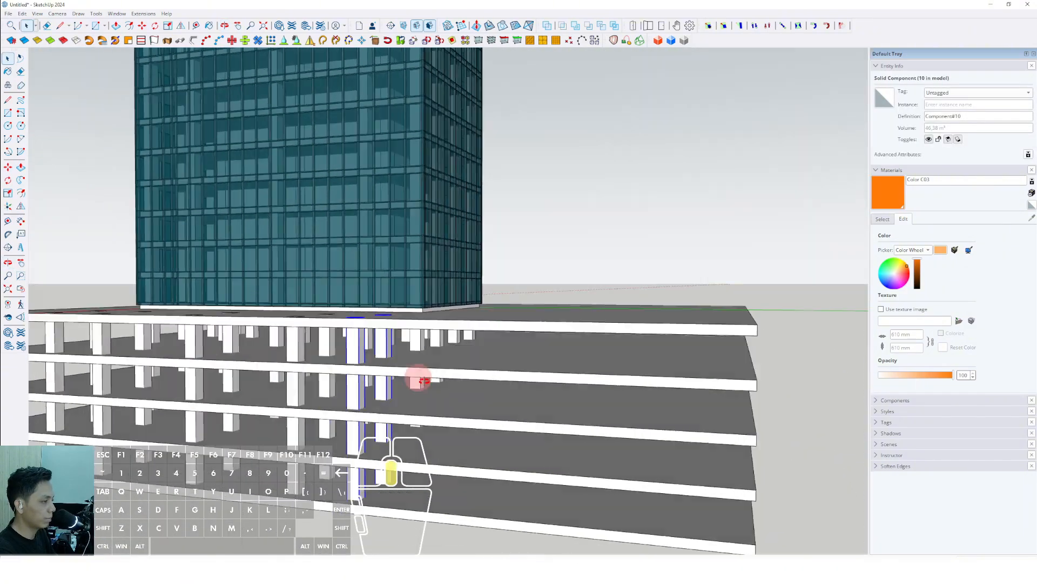
{"action": "middle_click_drag", "start_coordinate": [417, 378], "coordinate": [449, 424]}
{"action": "key", "text": "m"}
{"action": "key", "text": "ctrl"}
{"action": "left_click", "coordinate": [454, 338]}
{"action": "scroll", "coordinate": [482, 341], "scroll_direction": "down", "scroll_amount": 2}
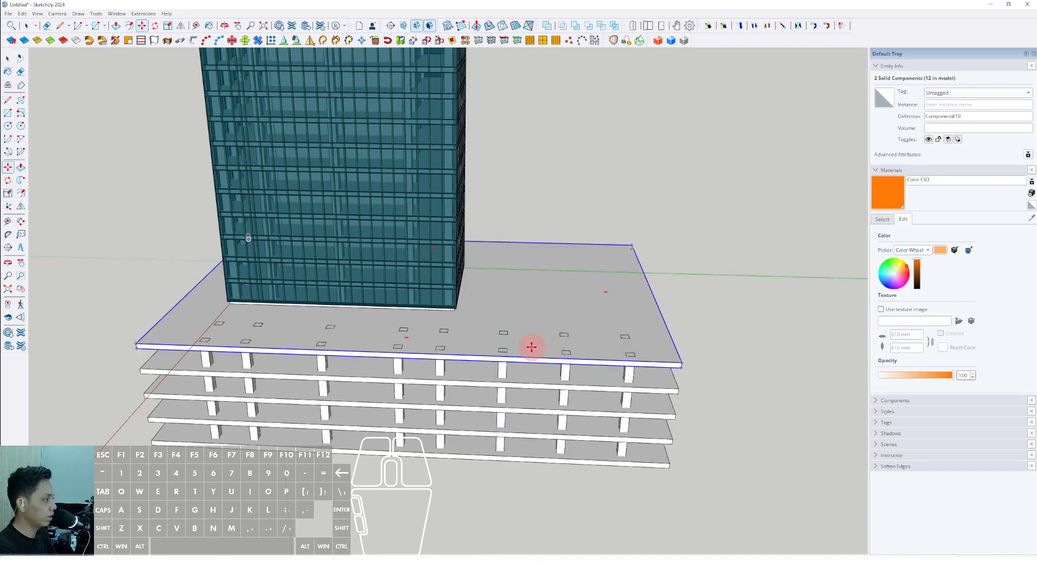
{"action": "key", "text": "space"}
Select the last pair of columns and copy it along the green axis, close to the slab's side edge
{"action": "scroll", "coordinate": [613, 354], "scroll_direction": "down", "scroll_amount": 1}
{"action": "middle_click_drag", "start_coordinate": [616, 355], "coordinate": [447, 366], "text": "shift"}
{"action": "scroll", "coordinate": [447, 366], "scroll_direction": "up", "scroll_amount": 4}
{"action": "left_click", "coordinate": [438, 392]}
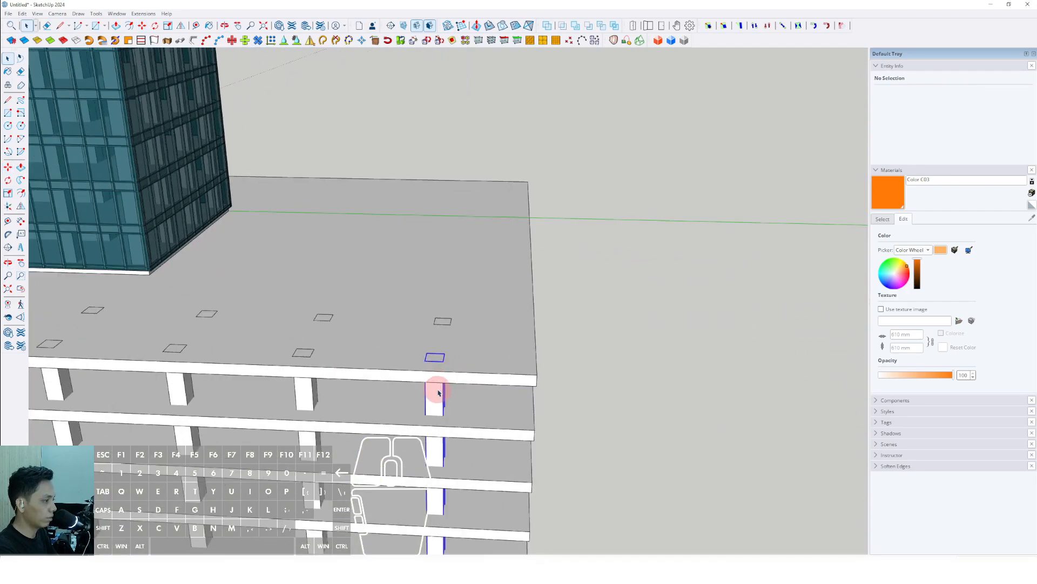
{"action": "left_click", "coordinate": [449, 326], "text": "shift"}
{"action": "middle_click_drag", "start_coordinate": [448, 326], "coordinate": [471, 339]}
{"action": "key", "text": "ctrl"}
{"action": "left_click", "coordinate": [463, 294]}
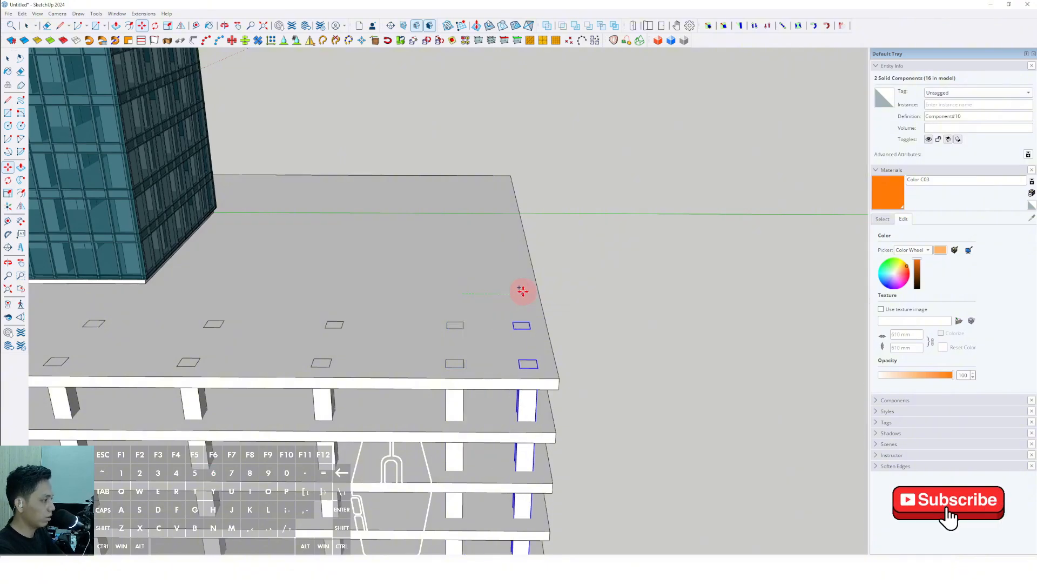
{"action": "left_click", "coordinate": [523, 291]}
{"action": "key", "text": "space"}
{"action": "scroll", "coordinate": [513, 293], "scroll_direction": "down", "scroll_amount": 2}
{"action": "middle_click_drag", "start_coordinate": [498, 319], "coordinate": [260, 270]}
{"action": "scroll", "coordinate": [420, 323], "scroll_direction": "up", "scroll_amount": 2}
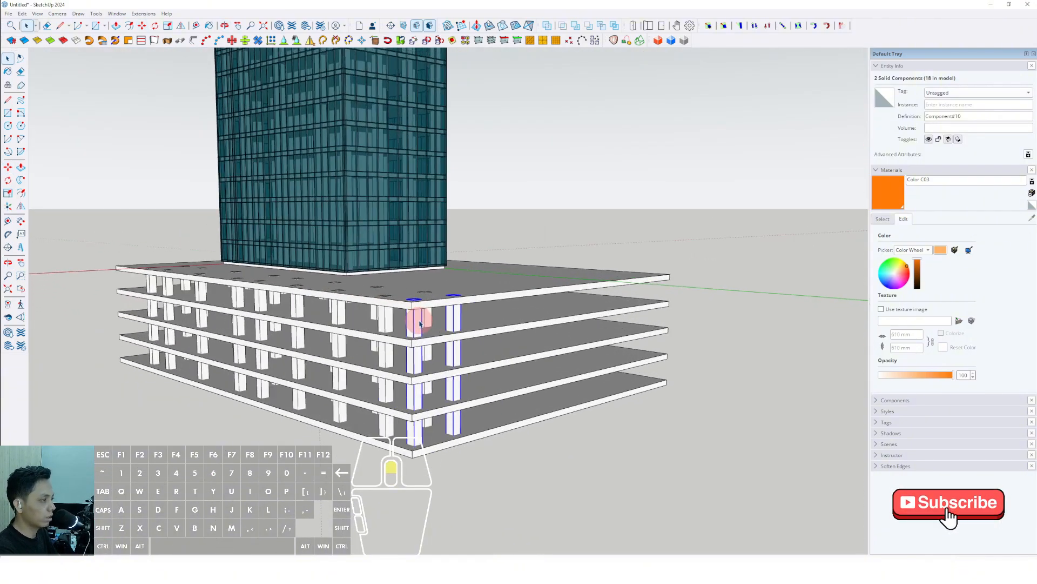
Select the four columns beside the tower in the row one in from the podium's front edge
{"action": "middle_click_drag", "start_coordinate": [452, 323], "coordinate": [368, 306]}
{"action": "scroll", "coordinate": [362, 305], "scroll_direction": "up", "scroll_amount": 1}
{"action": "left_click", "coordinate": [317, 294], "text": "shift"}
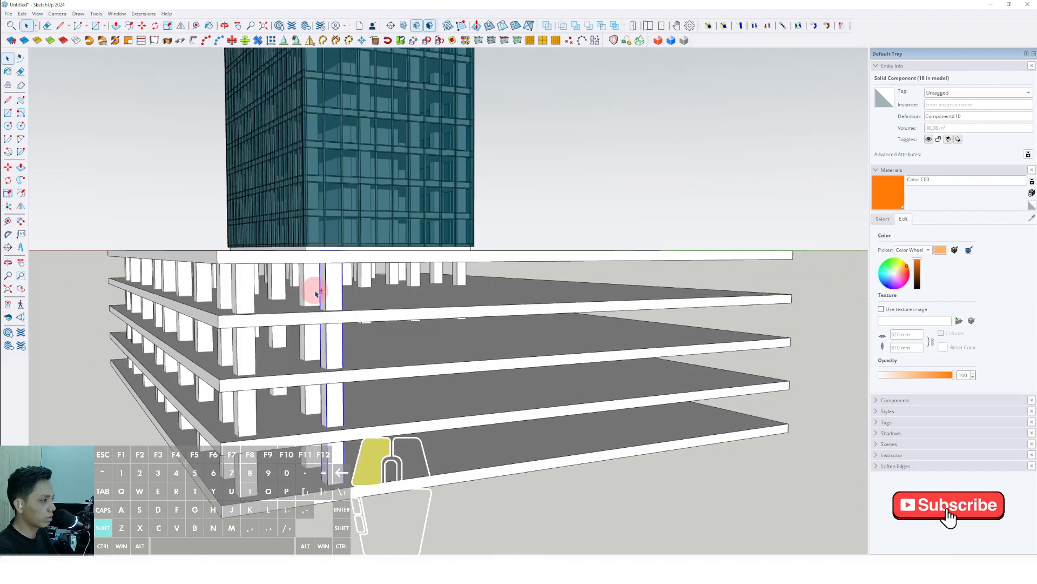
{"action": "left_click", "coordinate": [280, 286], "text": "shift"}
{"action": "middle_click_drag", "start_coordinate": [280, 286], "coordinate": [390, 292]}
{"action": "left_click", "coordinate": [390, 292], "text": "shift"}
{"action": "middle_click_drag", "start_coordinate": [320, 296], "coordinate": [162, 359]}
{"action": "scroll", "coordinate": [366, 306], "scroll_direction": "down", "scroll_amount": 2}
{"action": "scroll", "coordinate": [364, 363], "scroll_direction": "up", "scroll_amount": 2}
{"action": "left_click", "coordinate": [364, 364], "text": "shift"}
{"action": "middle_click_drag", "start_coordinate": [364, 363], "coordinate": [343, 277]}
Copy the four selected columns four times along the red axis, in line with the tower's column rows
{"action": "key", "text": "m"}
{"action": "left_click", "coordinate": [401, 343]}
{"action": "key", "text": "space"}
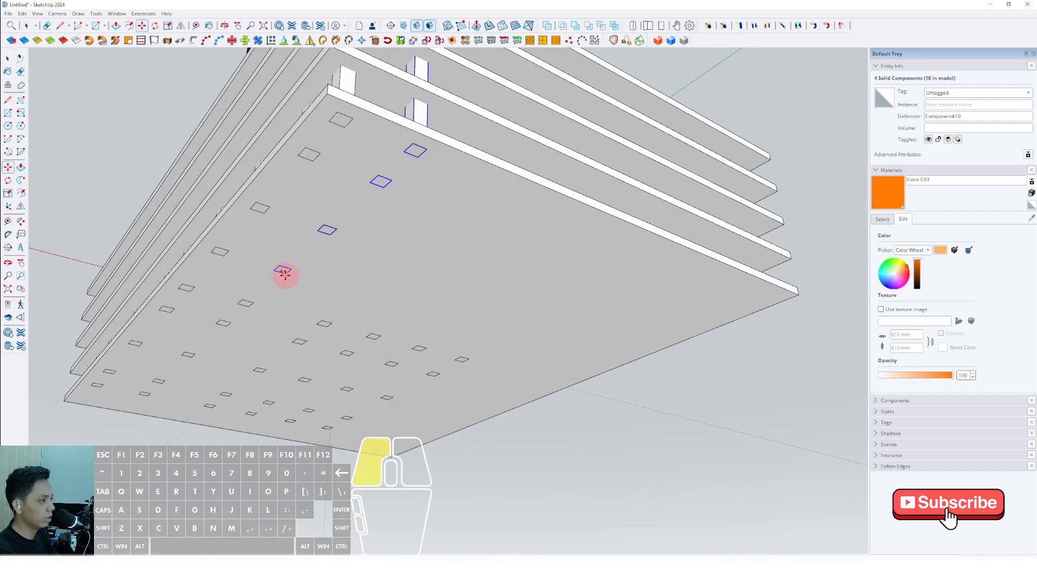
{"action": "left_click", "coordinate": [285, 274]}
{"action": "scroll", "coordinate": [330, 319], "scroll_direction": "up", "scroll_amount": 3}
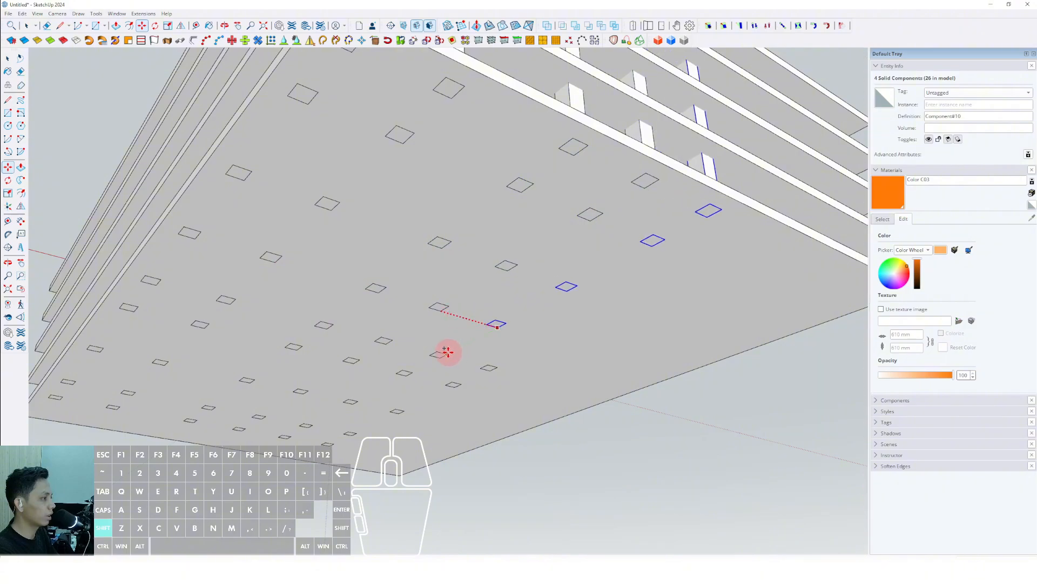
{"action": "left_click", "coordinate": [496, 367]}
{"action": "scroll", "coordinate": [498, 352], "scroll_direction": "down", "scroll_amount": 5}
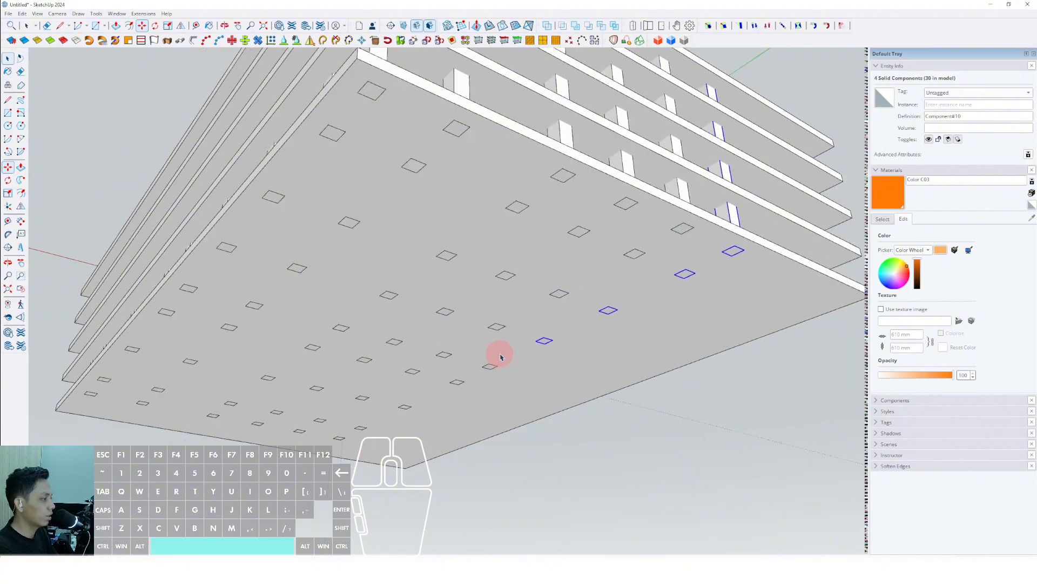
Draw a rectangle over the top podium slab from one corner to the opposite corner
{"action": "middle_click_drag", "start_coordinate": [497, 352], "coordinate": [612, 406]}
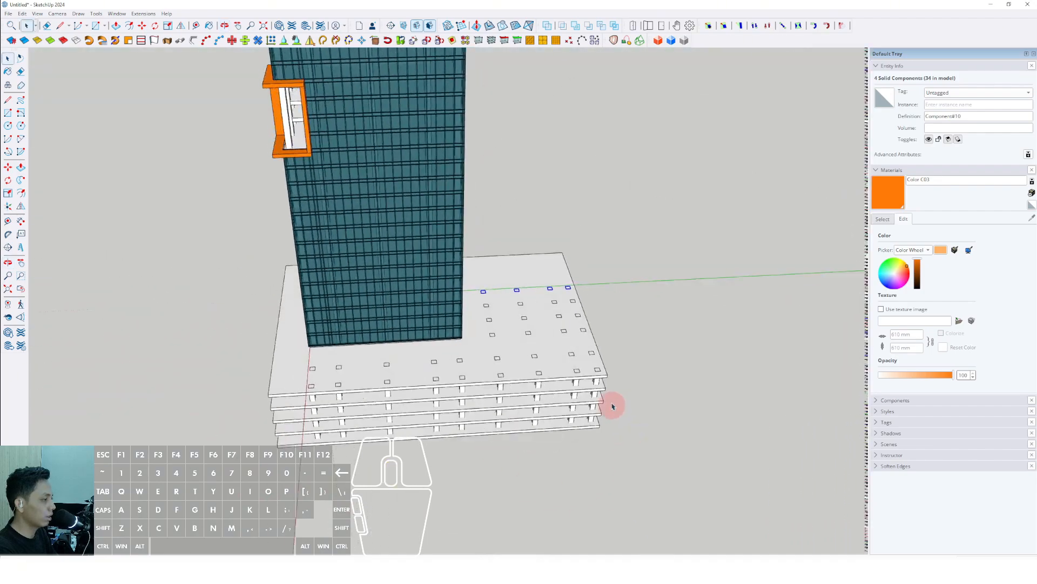
{"action": "left_click", "coordinate": [631, 342]}
{"action": "scroll", "coordinate": [624, 272], "scroll_direction": "up", "scroll_amount": 2}
{"action": "left_click", "coordinate": [598, 270]}
{"action": "scroll", "coordinate": [279, 431], "scroll_direction": "up", "scroll_amount": 1}
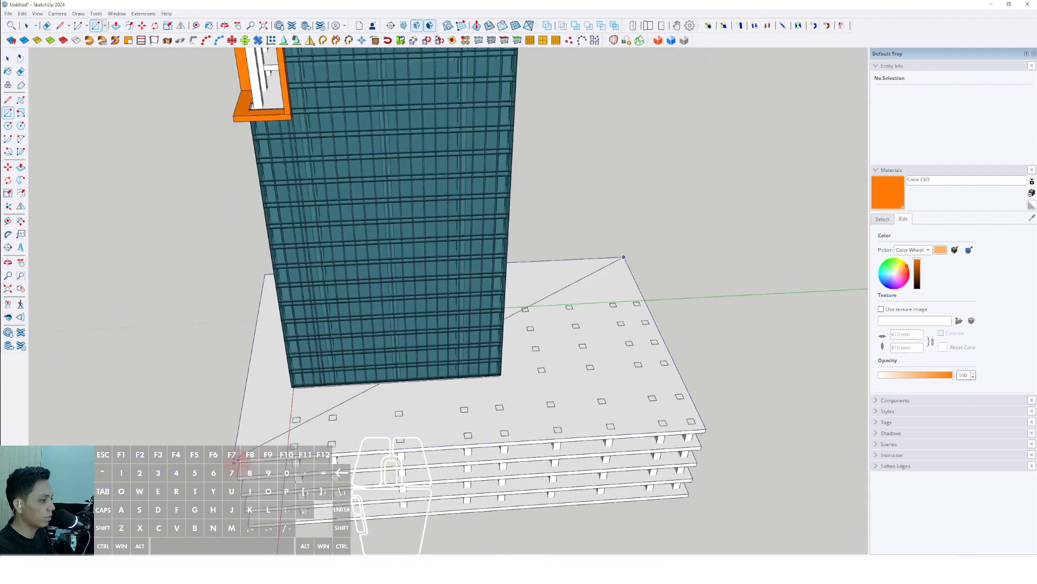
{"action": "left_click", "coordinate": [236, 458]}
{"action": "scroll", "coordinate": [237, 458], "scroll_direction": "down", "scroll_amount": 1}
{"action": "scroll", "coordinate": [601, 424], "scroll_direction": "up", "scroll_amount": 3}
{"action": "key", "text": "space"}
Offset the rectangle inward to lie between the slab edge and the outermost columns
{"action": "double_click", "coordinate": [635, 419]}
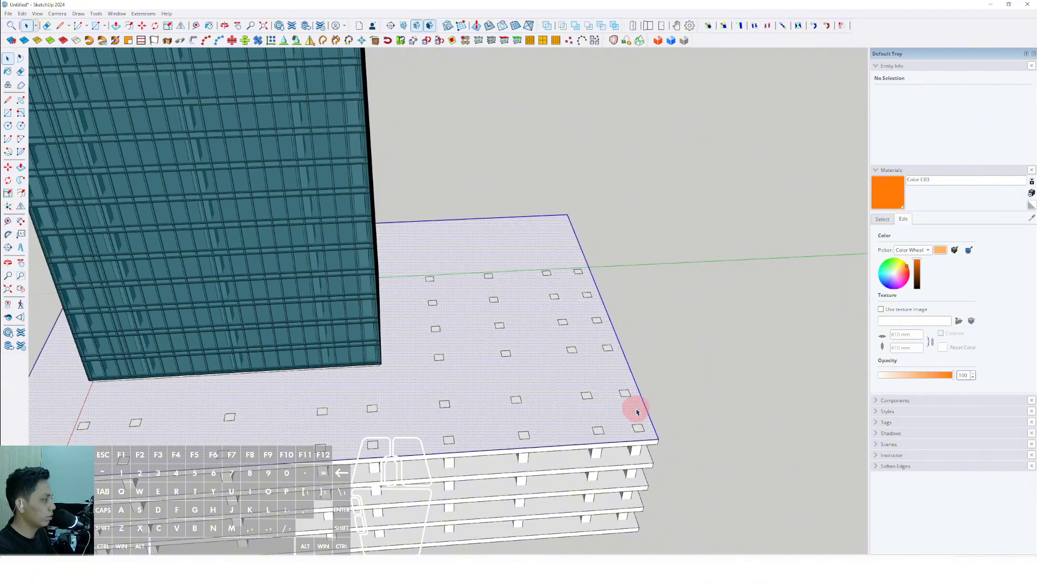
{"action": "scroll", "coordinate": [636, 404], "scroll_direction": "up", "scroll_amount": 3}
{"action": "key", "text": "f"}
{"action": "scroll", "coordinate": [640, 404], "scroll_direction": "up", "scroll_amount": 1}
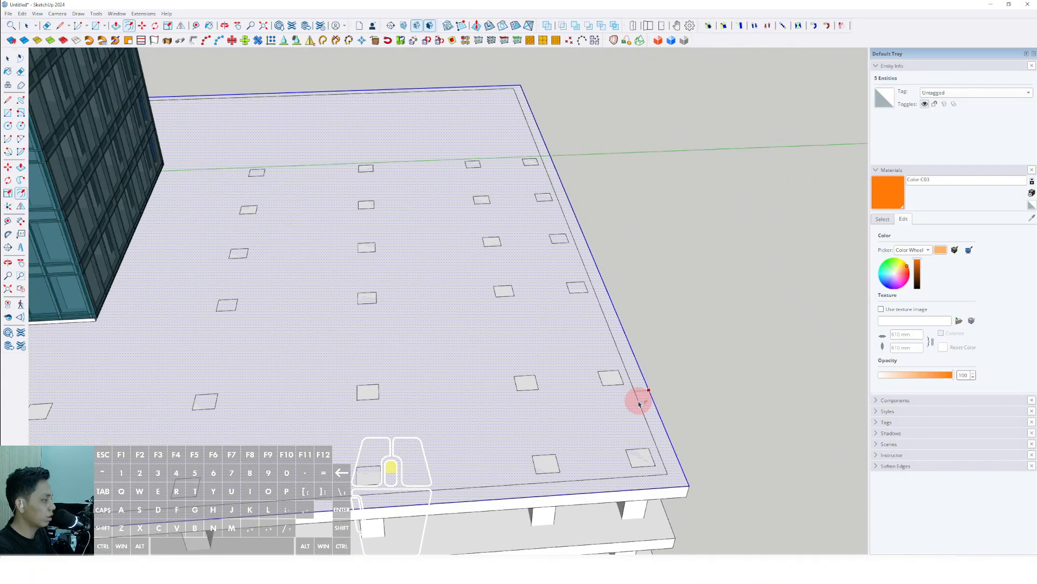
{"action": "left_click", "coordinate": [640, 403]}
{"action": "key", "text": "space"}
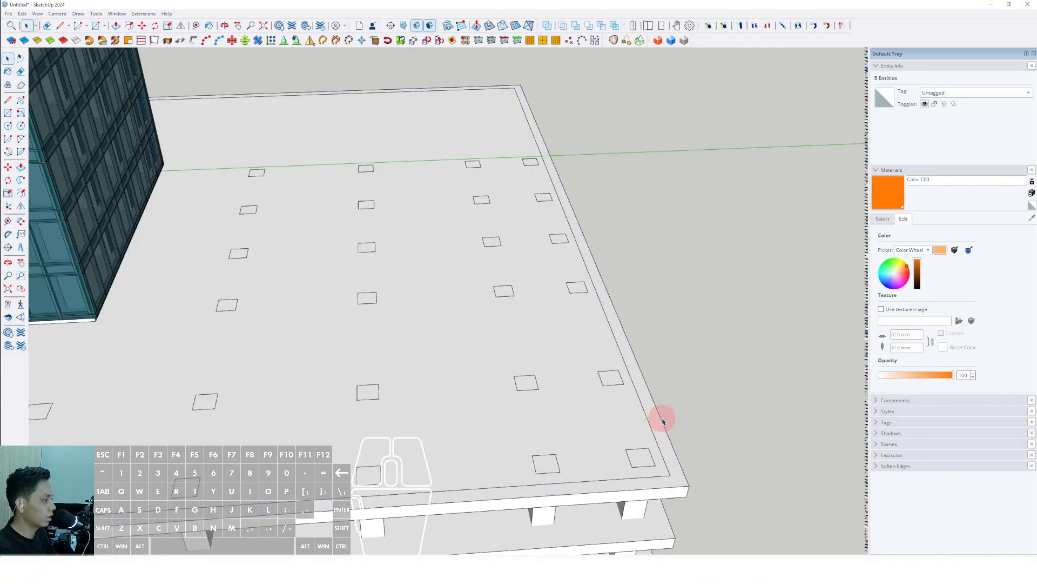
Offset the inset rectangle slightly inward again to form a thin wall outline around the columns
{"action": "left_click", "coordinate": [664, 425]}
{"action": "scroll", "coordinate": [621, 394], "scroll_direction": "up", "scroll_amount": 2}
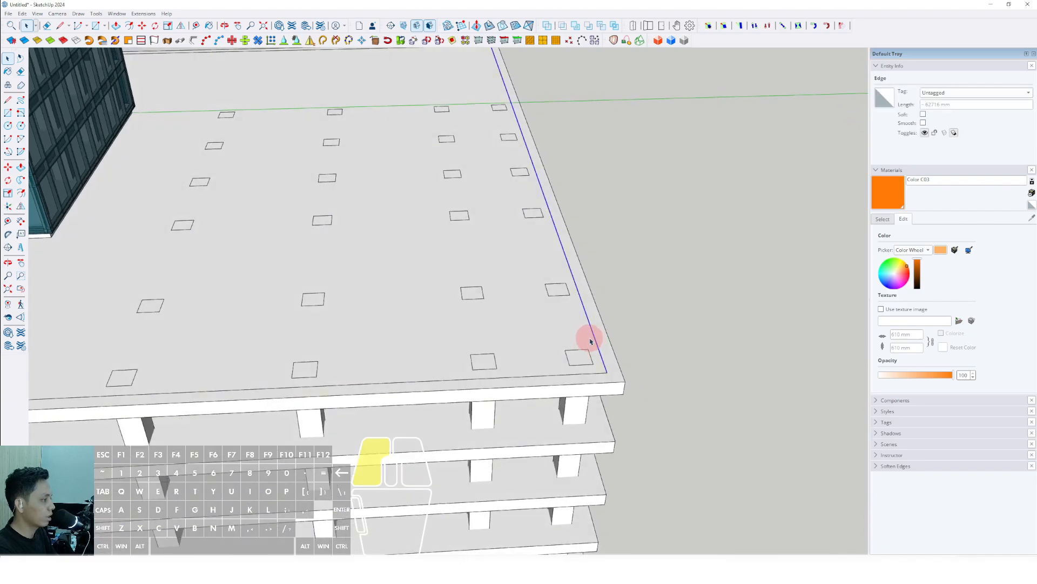
{"action": "left_click", "coordinate": [590, 337]}
{"action": "scroll", "coordinate": [593, 405], "scroll_direction": "down", "scroll_amount": 2}
{"action": "middle_click_drag", "start_coordinate": [592, 405], "coordinate": [577, 333]}
{"action": "key", "text": "space"}
{"action": "scroll", "coordinate": [574, 332], "scroll_direction": "up", "scroll_amount": 2}
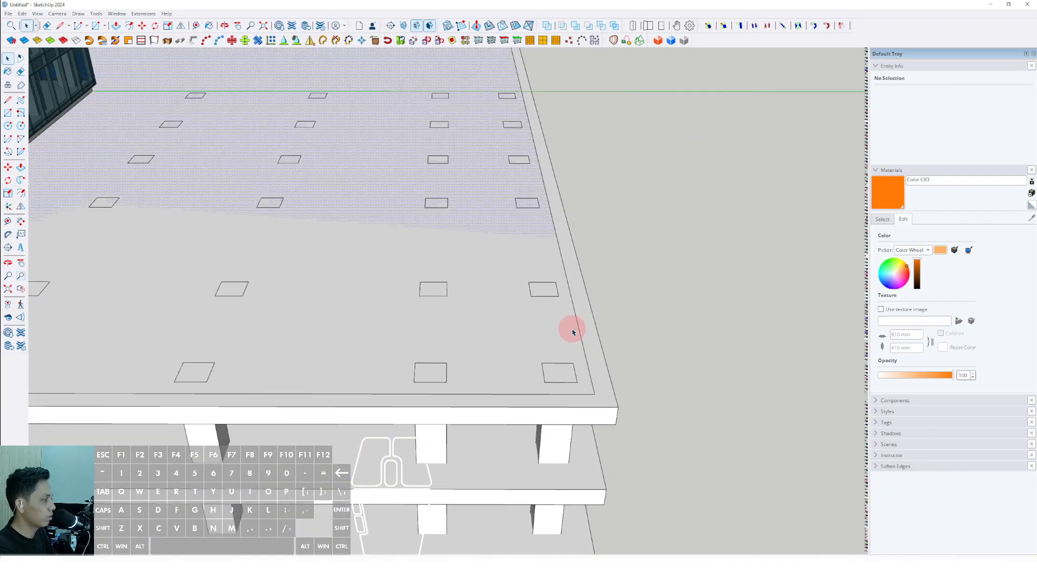
{"action": "left_click", "coordinate": [575, 323]}
{"action": "key", "text": "space"}
{"action": "scroll", "coordinate": [566, 326], "scroll_direction": "up", "scroll_amount": 1}
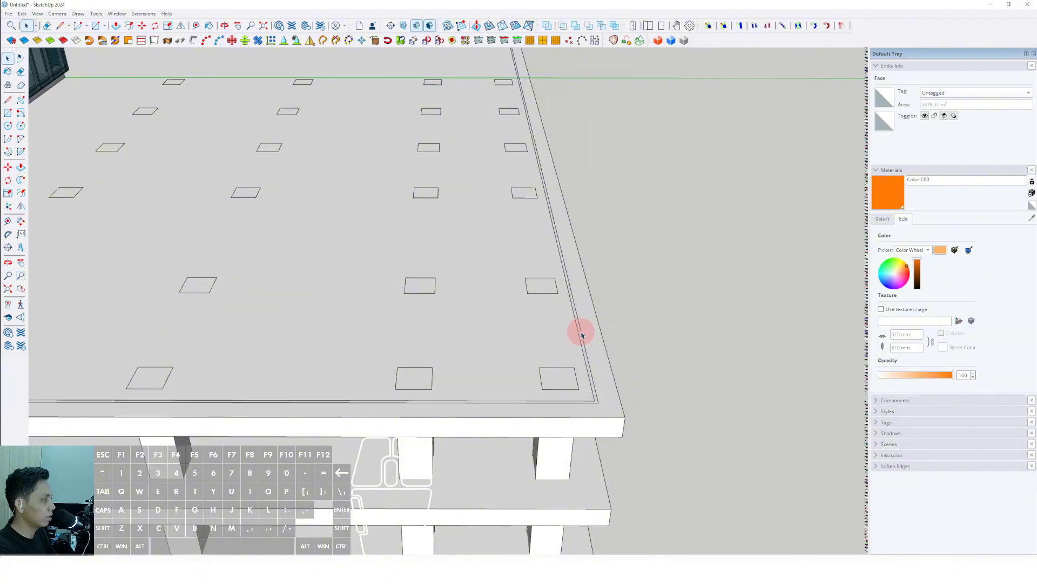
Push the thin outline face down to the bottom podium slab to form the enclosing walls
{"action": "left_click", "coordinate": [580, 333]}
{"action": "scroll", "coordinate": [589, 362], "scroll_direction": "down", "scroll_amount": 3}
{"action": "middle_click_drag", "start_coordinate": [542, 352], "coordinate": [470, 213]}
{"action": "scroll", "coordinate": [456, 371], "scroll_direction": "up", "scroll_amount": 3}
{"action": "scroll", "coordinate": [429, 336], "scroll_direction": "down", "scroll_amount": 1}
{"action": "scroll", "coordinate": [470, 213], "scroll_direction": "up", "scroll_amount": 2}
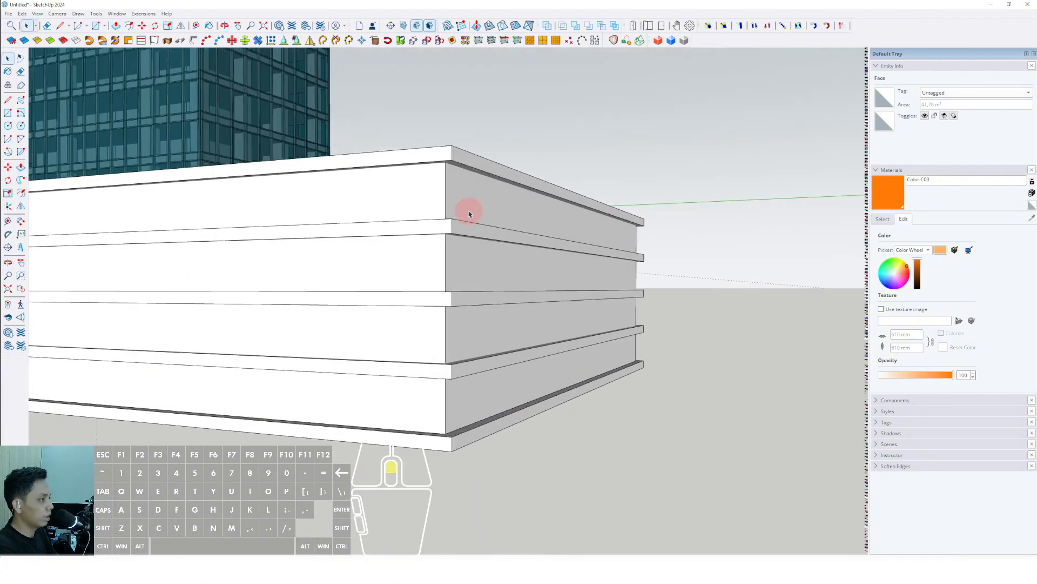
Select all the geometry of the podium's enclosing walls and make it a group
{"action": "key", "text": "space"}
{"action": "triple_click", "coordinate": [460, 194]}
{"action": "right_click", "coordinate": [460, 194]}
{"action": "left_click", "coordinate": [483, 270]}
{"action": "scroll", "coordinate": [466, 281], "scroll_direction": "down", "scroll_amount": 4}
{"action": "middle_click_drag", "start_coordinate": [400, 287], "coordinate": [592, 410], "text": "shift"}
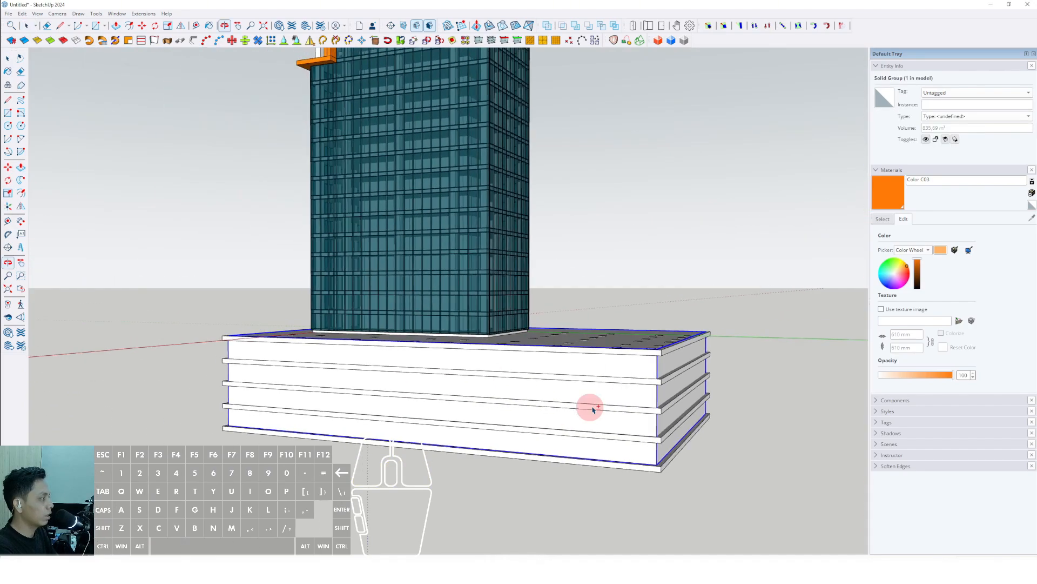
Sample the tower's Translucent Glass Tinted material and apply it to the podium wall group
{"action": "left_click", "coordinate": [882, 219]}
{"action": "scroll", "coordinate": [487, 246], "scroll_direction": "up", "scroll_amount": 2}
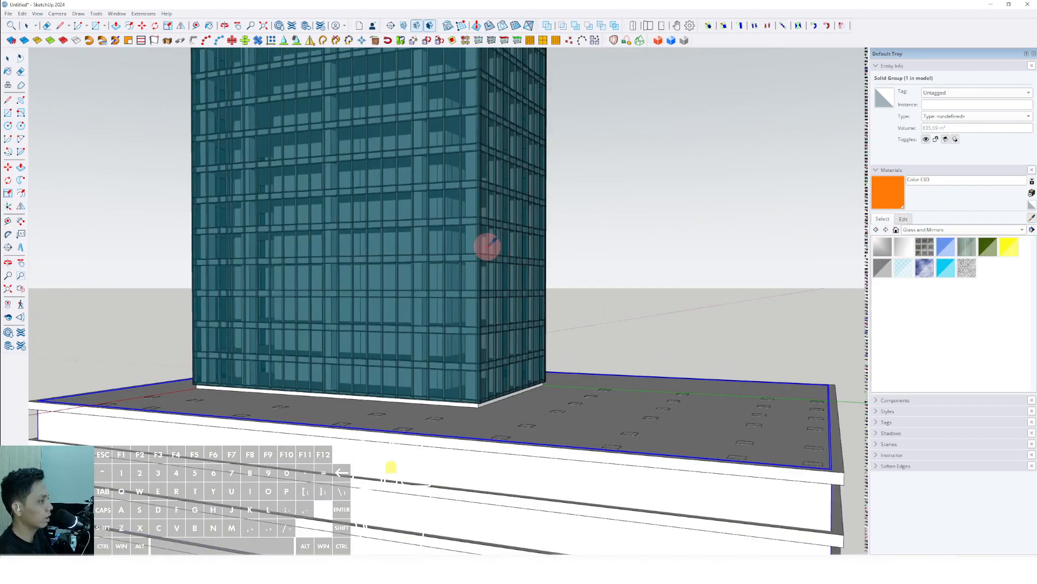
{"action": "left_click", "coordinate": [470, 236], "text": "alt"}
{"action": "scroll", "coordinate": [525, 425], "scroll_direction": "down", "scroll_amount": 2}
{"action": "left_click", "coordinate": [575, 433]}
{"action": "scroll", "coordinate": [501, 380], "scroll_direction": "down", "scroll_amount": 5}
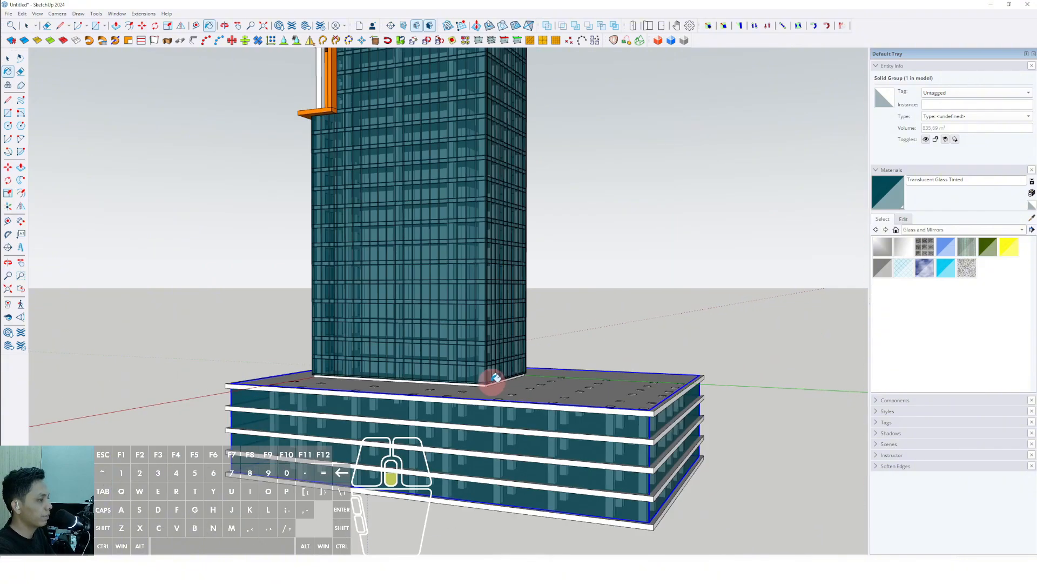
{"action": "middle_click_drag", "start_coordinate": [456, 408], "coordinate": [673, 379]}
{"action": "scroll", "coordinate": [560, 375], "scroll_direction": "up", "scroll_amount": 3}
{"action": "middle_click_drag", "start_coordinate": [560, 375], "coordinate": [631, 360]}
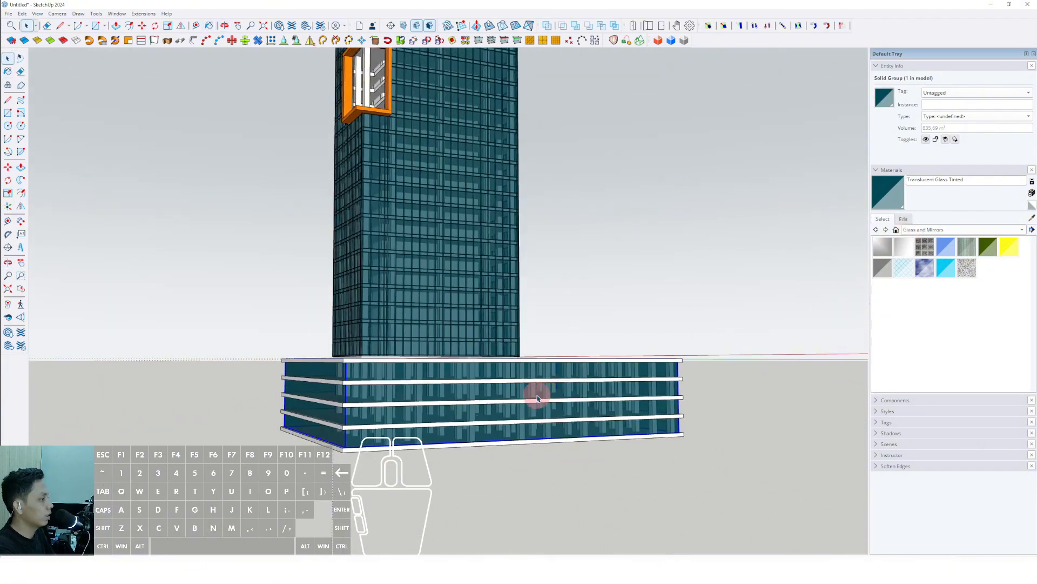
{"action": "scroll", "coordinate": [537, 398], "scroll_direction": "down", "scroll_amount": 5}
{"action": "scroll", "coordinate": [558, 470], "scroll_direction": "up", "scroll_amount": 5}
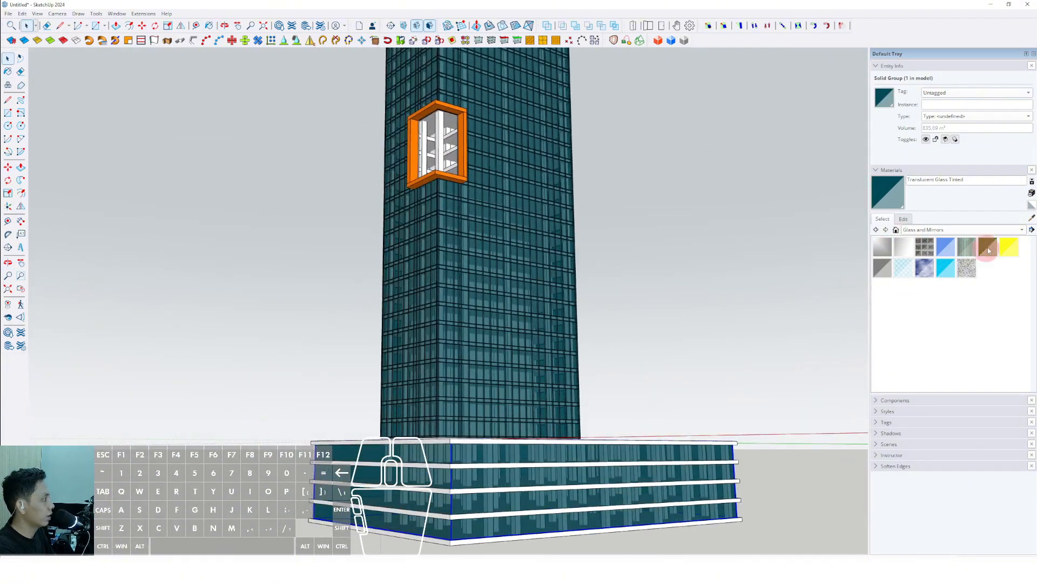
Apply Translucent Glass Gray to the podium wall group, set its opacity to 21 and darken its color
{"action": "left_click", "coordinate": [886, 266]}
{"action": "scroll", "coordinate": [613, 475], "scroll_direction": "up", "scroll_amount": 3}
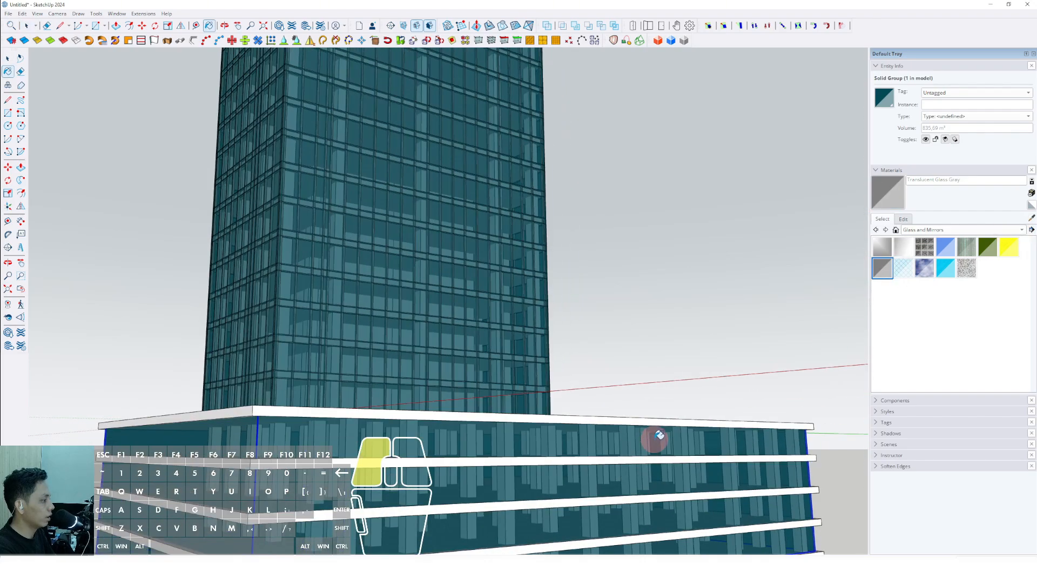
{"action": "left_click", "coordinate": [655, 435]}
{"action": "left_click", "coordinate": [904, 219]}
{"action": "left_click_drag", "start_coordinate": [888, 375], "coordinate": [895, 376]}
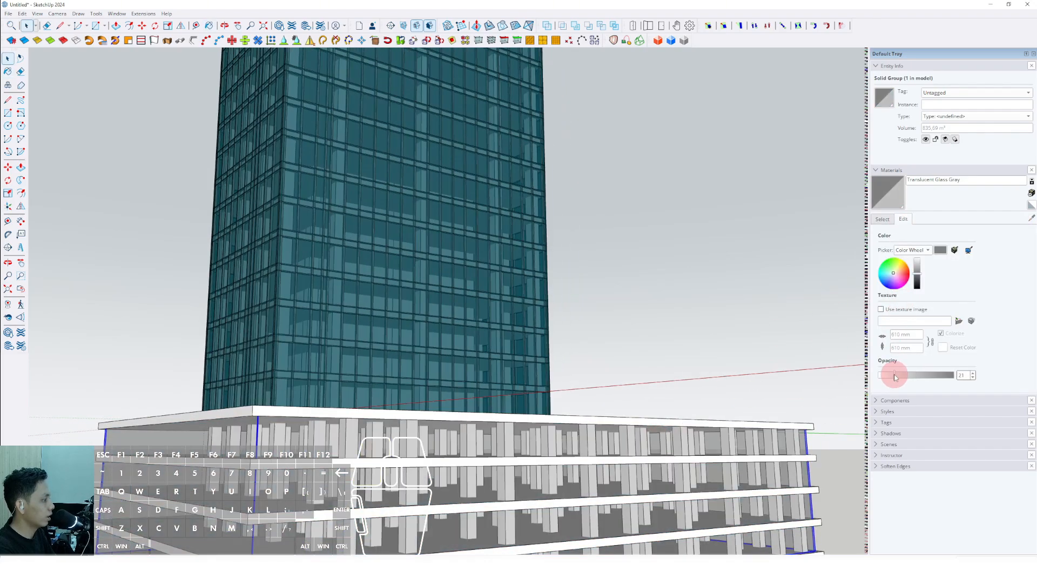
{"action": "left_click_drag", "start_coordinate": [917, 284], "coordinate": [920, 284]}
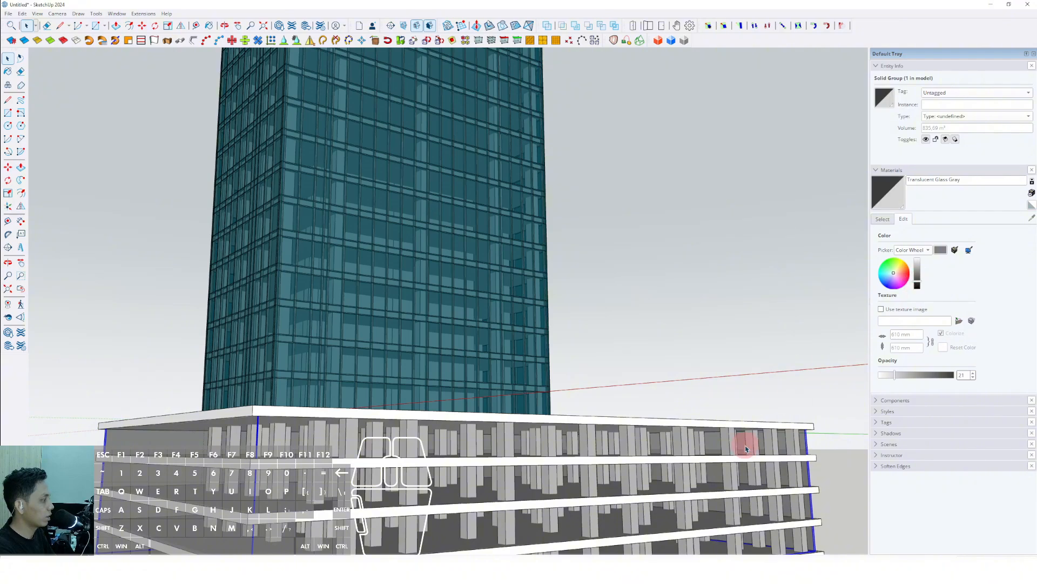
{"action": "scroll", "coordinate": [606, 476], "scroll_direction": "down", "scroll_amount": 5}
Paint the podium's top and bottom slabs with Color M05 from the Colors library
{"action": "left_click", "coordinate": [883, 219]}
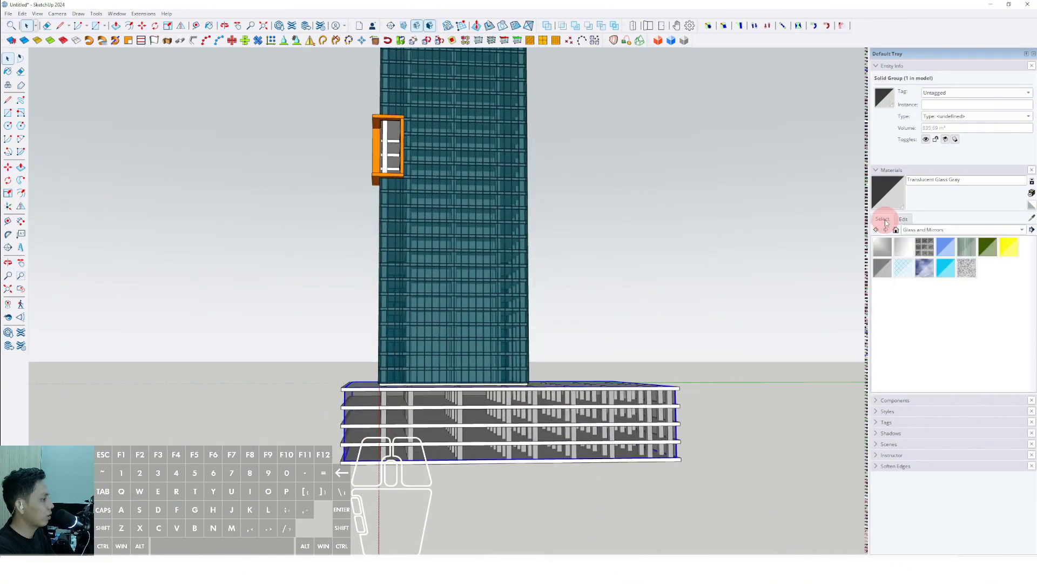
{"action": "left_click", "coordinate": [1012, 230]}
{"action": "left_click", "coordinate": [919, 213]}
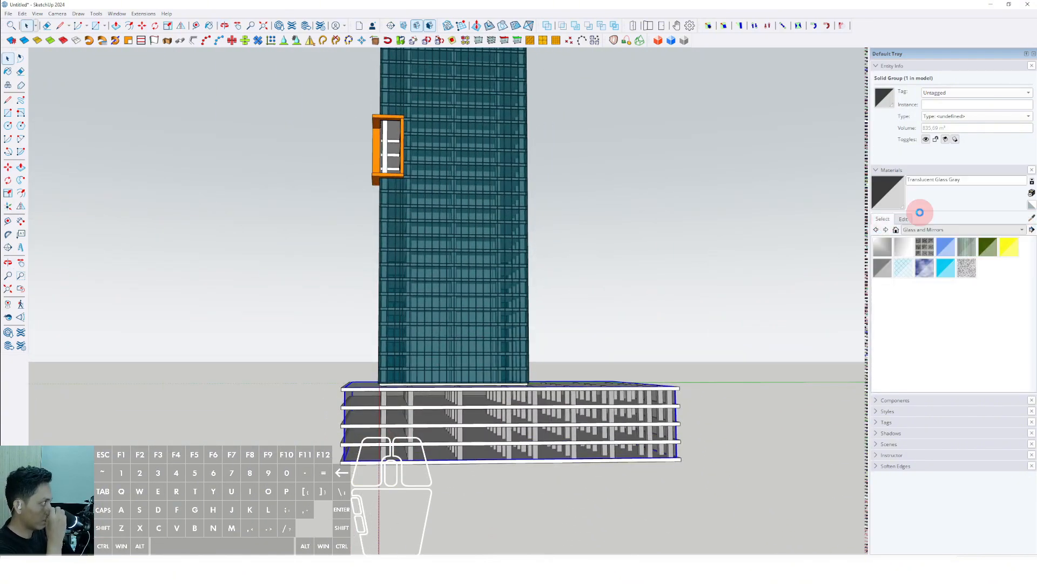
{"action": "scroll", "coordinate": [929, 308], "scroll_direction": "down", "scroll_amount": 10}
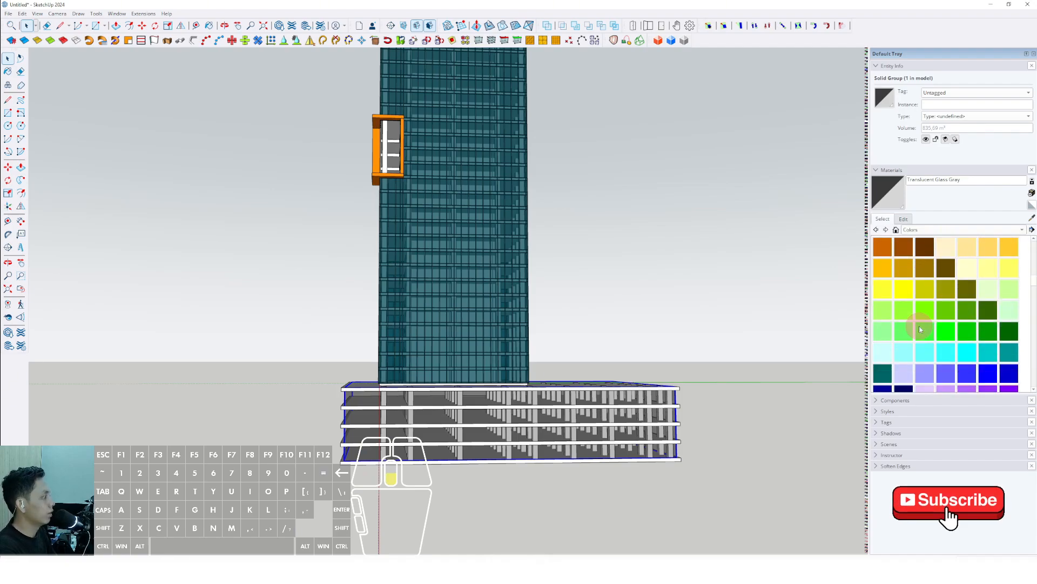
{"action": "left_click", "coordinate": [949, 315]}
{"action": "mouse_move", "coordinate": [642, 395]}
{"action": "middle_mouse_down"}
{"action": "mouse_move", "coordinate": [626, 412]}
{"action": "mouse_move", "coordinate": [601, 401]}
{"action": "mouse_move", "coordinate": [598, 382]}
{"action": "mouse_move", "coordinate": [621, 266]}
{"action": "mouse_move", "coordinate": [593, 412]}
{"action": "mouse_move", "coordinate": [514, 446]}
{"action": "mouse_move", "coordinate": [607, 301]}
{"action": "mouse_move", "coordinate": [621, 322]}
{"action": "mouse_move", "coordinate": [577, 373]}
{"action": "middle_mouse_up"}
{"action": "scroll", "coordinate": [576, 373], "scroll_direction": "down", "scroll_amount": 3}
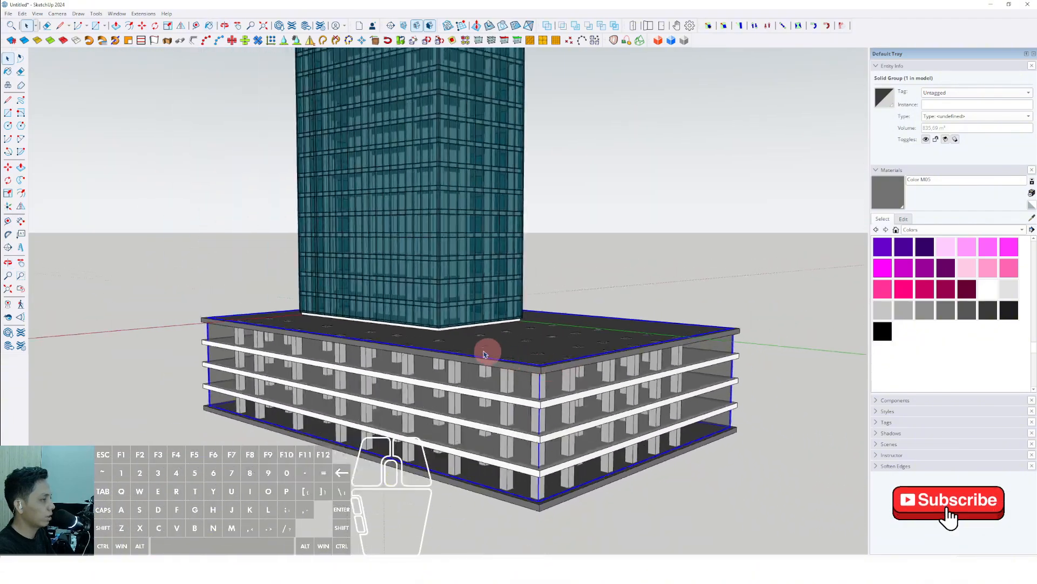
Paint the exposed column inside the tower's orange-framed opening with Color M05
{"action": "middle_click_drag", "start_coordinate": [486, 352], "coordinate": [820, 368]}
{"action": "middle_click_drag", "start_coordinate": [335, 387], "coordinate": [509, 496]}
{"action": "scroll", "coordinate": [439, 393], "scroll_direction": "down", "scroll_amount": 3}
{"action": "scroll", "coordinate": [431, 245], "scroll_direction": "up", "scroll_amount": 4}
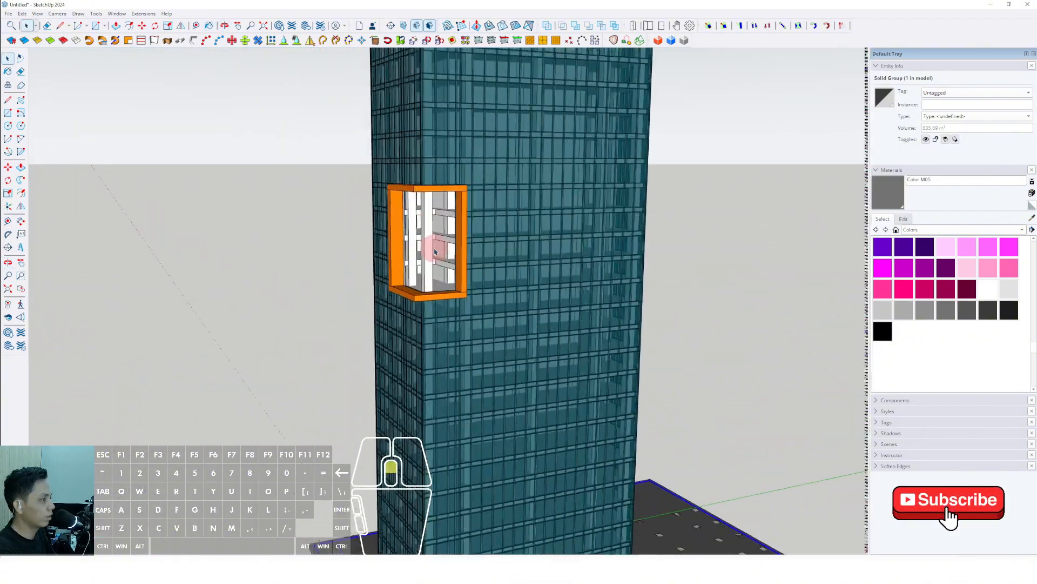
{"action": "double_click", "coordinate": [430, 231]}
{"action": "scroll", "coordinate": [429, 230], "scroll_direction": "down", "scroll_amount": 3}
{"action": "left_click", "coordinate": [704, 250]}
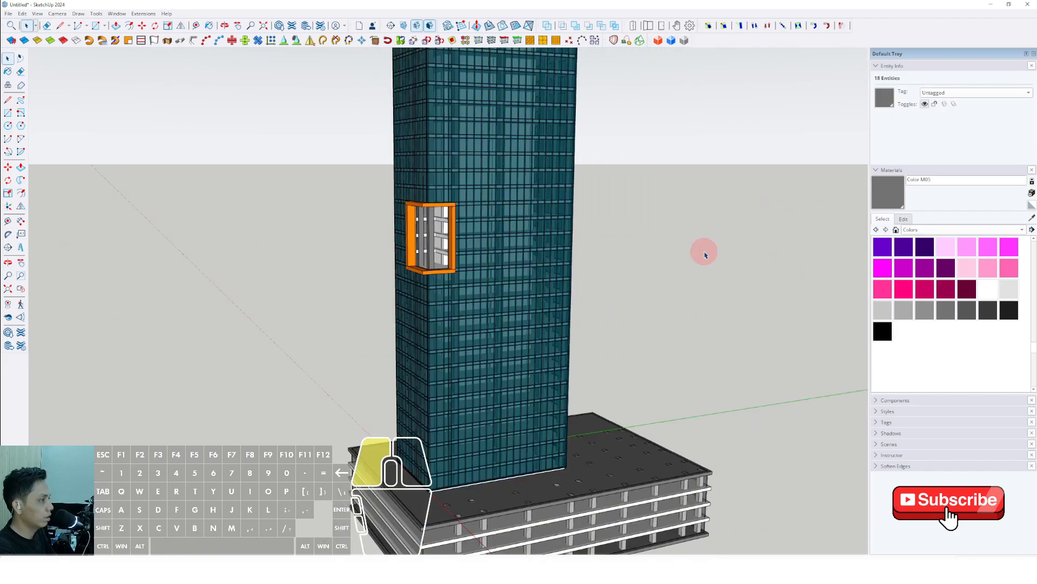
Paint the podium's middle intermediate slab with Color M05
{"action": "scroll", "coordinate": [543, 429], "scroll_direction": "down", "scroll_amount": 1}
{"action": "middle_click_drag", "start_coordinate": [543, 431], "coordinate": [535, 474], "text": "shift"}
{"action": "scroll", "coordinate": [535, 475], "scroll_direction": "up", "scroll_amount": 8}
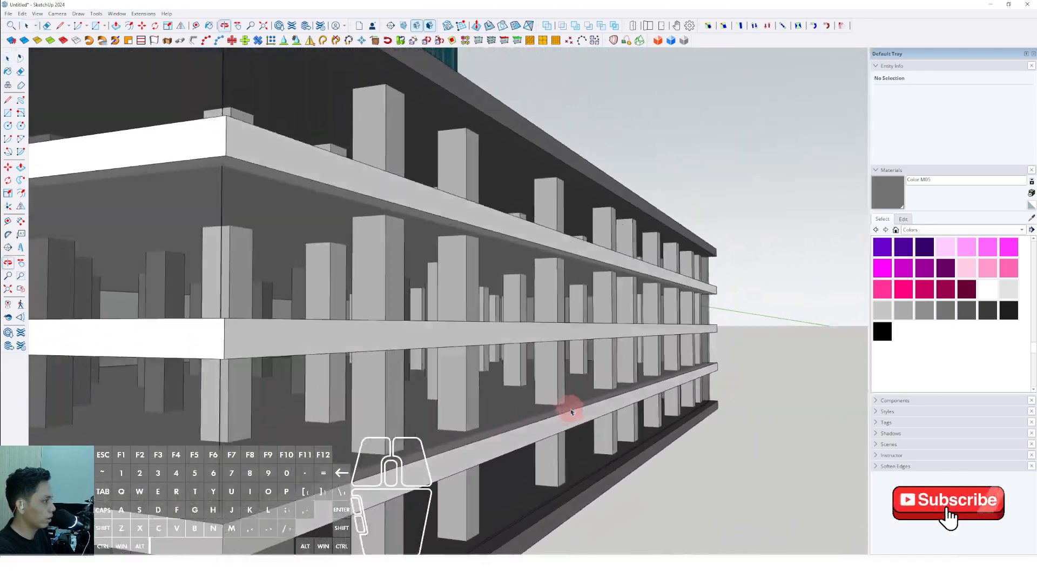
{"action": "middle_click_drag", "start_coordinate": [571, 412], "coordinate": [616, 420]}
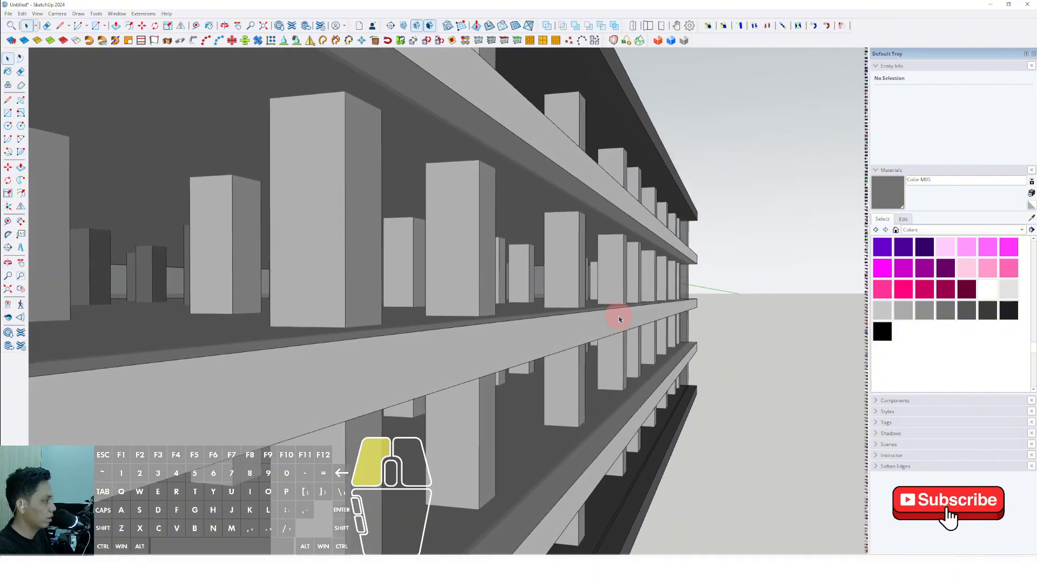
{"action": "triple_click", "coordinate": [619, 318]}
{"action": "scroll", "coordinate": [625, 324], "scroll_direction": "down", "scroll_amount": 2}
{"action": "scroll", "coordinate": [625, 324], "scroll_direction": "down", "scroll_amount": 3}
{"action": "triple_click", "coordinate": [623, 317]}
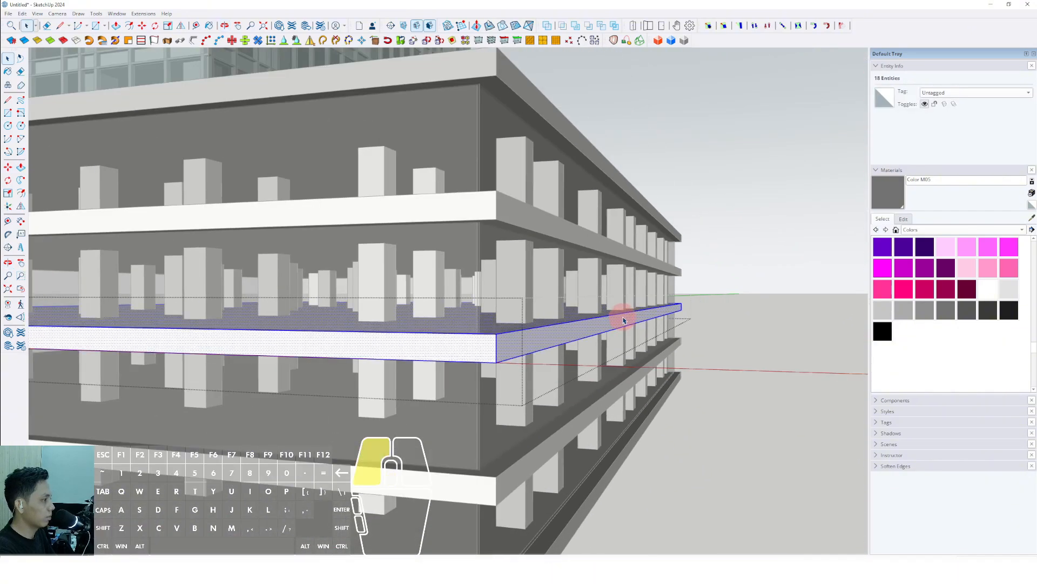
{"action": "key", "text": "b"}
{"action": "left_click", "coordinate": [623, 315]}
Paint the podium's upper and lower intermediate slabs with Color M05
{"action": "key", "text": "space"}
{"action": "double_click", "coordinate": [600, 243]}
{"action": "triple_click", "coordinate": [600, 244]}
{"action": "key", "text": "b"}
{"action": "left_click", "coordinate": [588, 233]}
{"action": "key", "text": "space"}
{"action": "scroll", "coordinate": [615, 402], "scroll_direction": "up", "scroll_amount": 3}
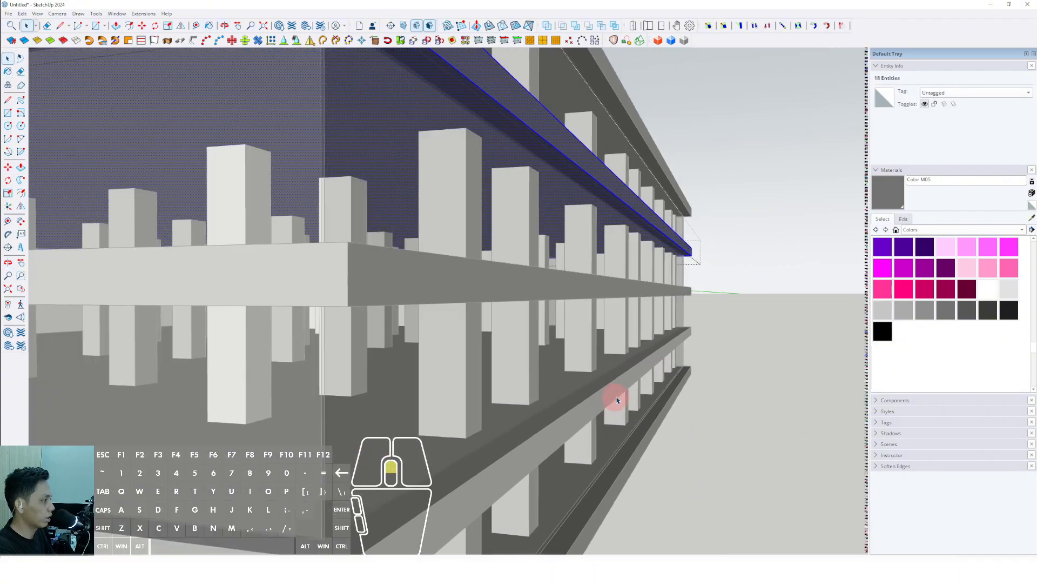
{"action": "double_click", "coordinate": [617, 397]}
{"action": "left_click", "coordinate": [627, 380]}
{"action": "key", "text": "space"}
{"action": "left_click", "coordinate": [760, 340]}
Paint the podium's supporting columns with Color M05
{"action": "scroll", "coordinate": [623, 375], "scroll_direction": "up", "scroll_amount": 5}
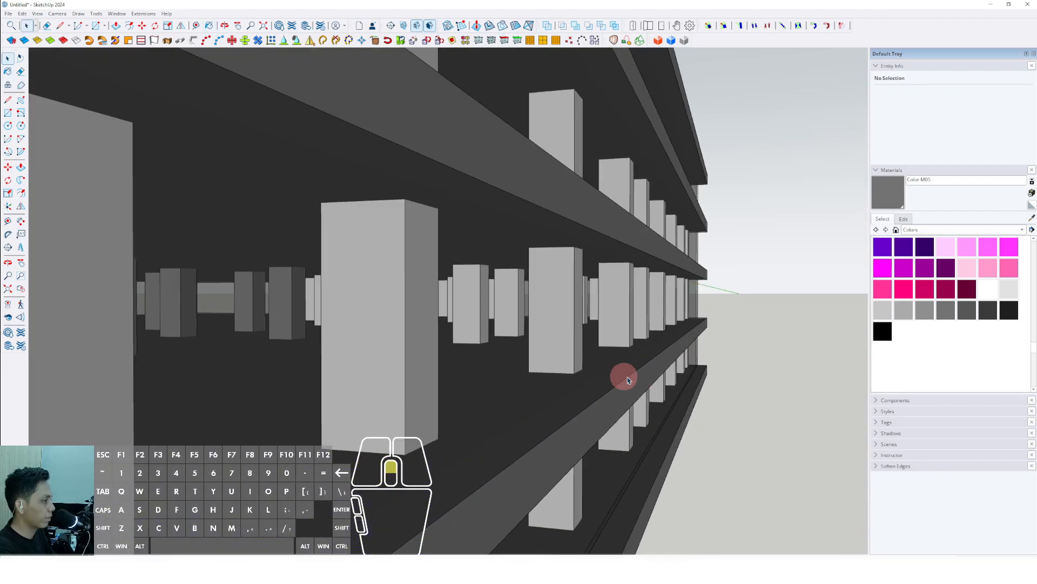
{"action": "middle_click_drag", "start_coordinate": [623, 375], "coordinate": [776, 399]}
{"action": "triple_click", "coordinate": [747, 303]}
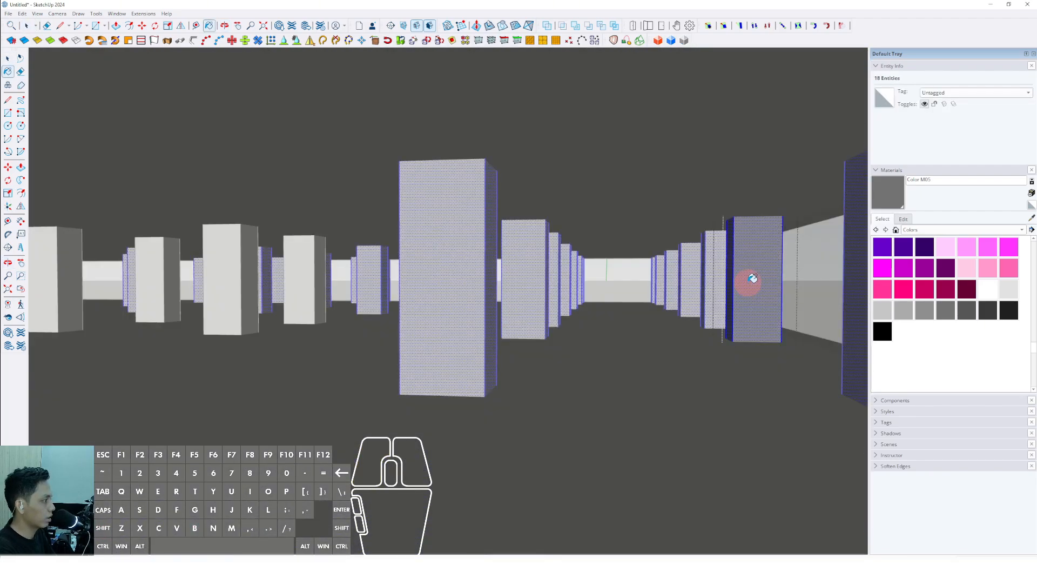
{"action": "scroll", "coordinate": [424, 387], "scroll_direction": "down", "scroll_amount": 6}
{"action": "scroll", "coordinate": [564, 330], "scroll_direction": "down", "scroll_amount": 3}
{"action": "left_click", "coordinate": [667, 196]}
{"action": "left_click", "coordinate": [666, 196]}
Lighten the Color M05 material by raising its brightness
{"action": "scroll", "coordinate": [593, 310], "scroll_direction": "down", "scroll_amount": 2}
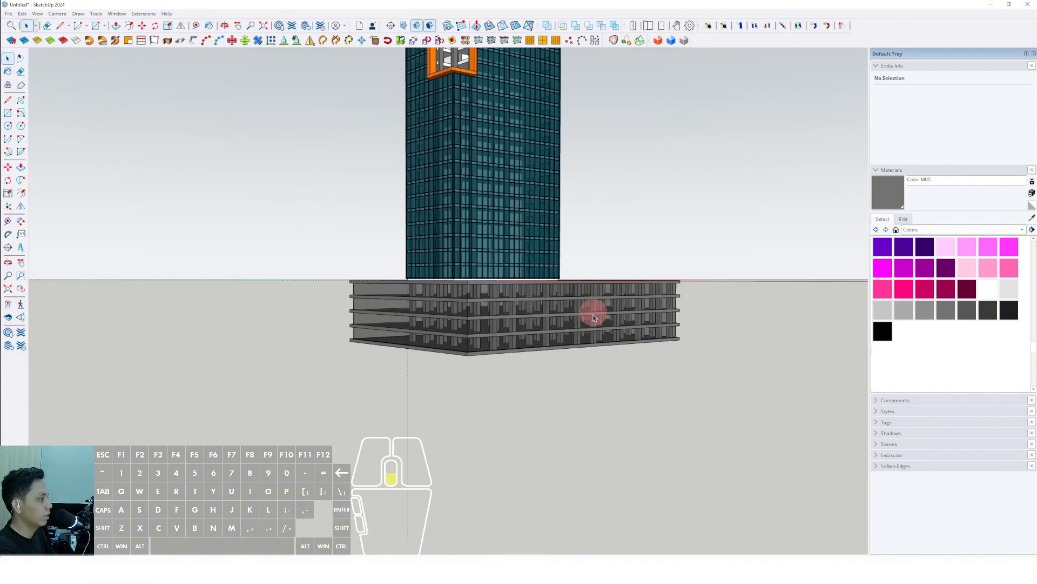
{"action": "middle_click_drag", "start_coordinate": [593, 310], "coordinate": [448, 329]}
{"action": "scroll", "coordinate": [552, 349], "scroll_direction": "down", "scroll_amount": 2}
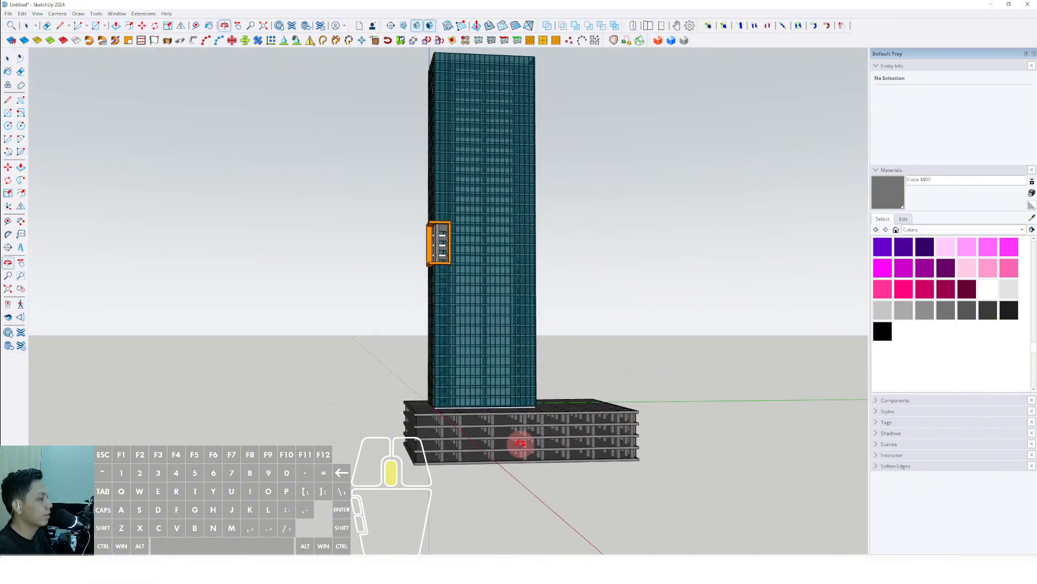
{"action": "middle_click_drag", "start_coordinate": [519, 443], "coordinate": [594, 427]}
{"action": "scroll", "coordinate": [594, 427], "scroll_direction": "up", "scroll_amount": 3}
{"action": "left_click", "coordinate": [903, 220]}
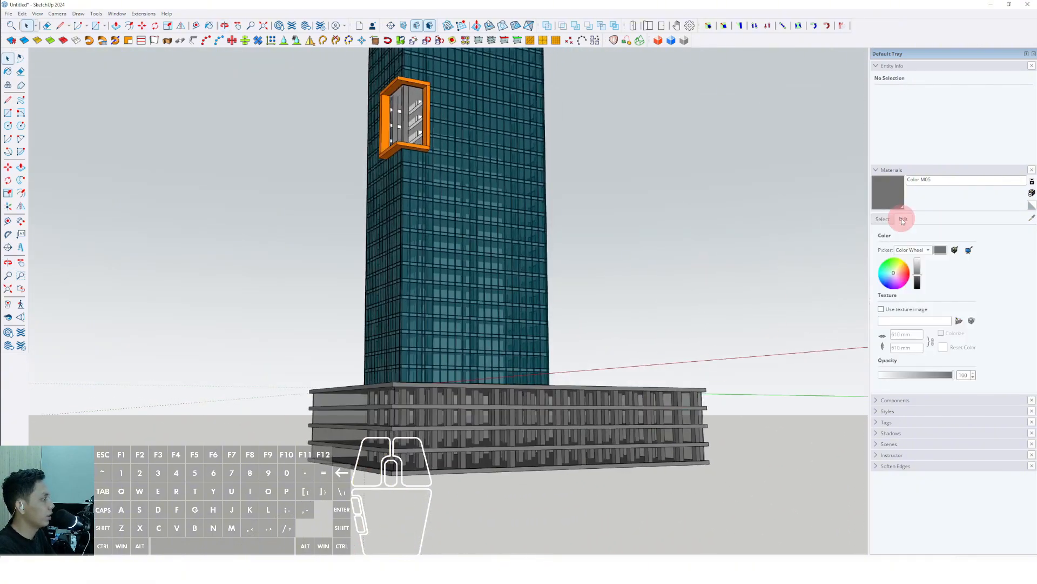
{"action": "left_click", "coordinate": [917, 265]}
{"action": "mouse_move", "coordinate": [529, 426]}
{"action": "middle_mouse_down"}
{"action": "mouse_move", "coordinate": [504, 412]}
{"action": "mouse_move", "coordinate": [511, 433]}
{"action": "mouse_move", "coordinate": [519, 421]}
{"action": "middle_mouse_up"}
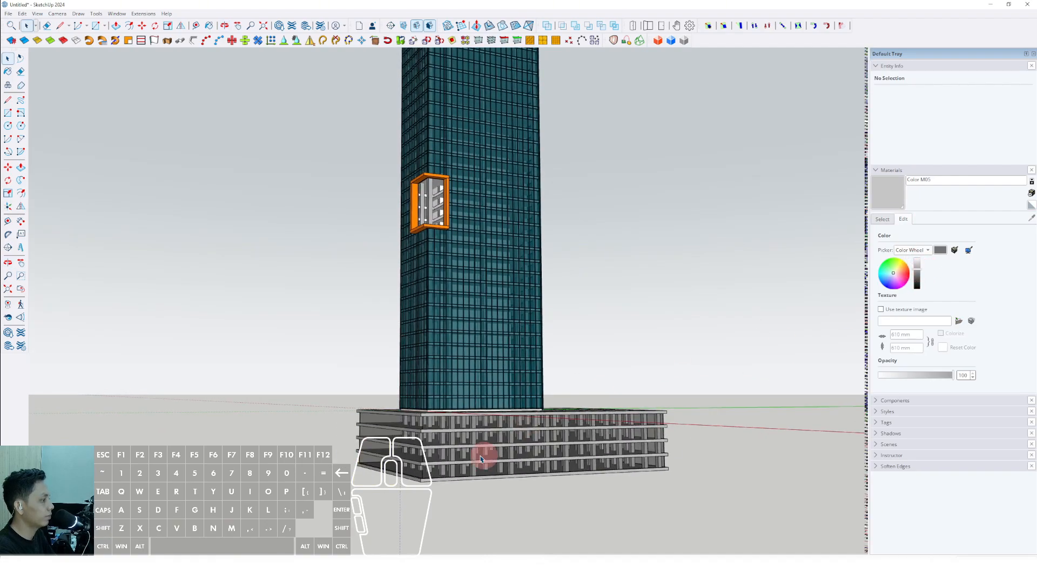
{"action": "scroll", "coordinate": [481, 458], "scroll_direction": "down", "scroll_amount": 2}
{"action": "scroll", "coordinate": [469, 459], "scroll_direction": "up", "scroll_amount": 4}
Try to array copies of the glass wall's vertical corner edge along the podium's front face
{"action": "middle_click_drag", "start_coordinate": [447, 374], "coordinate": [438, 485]}
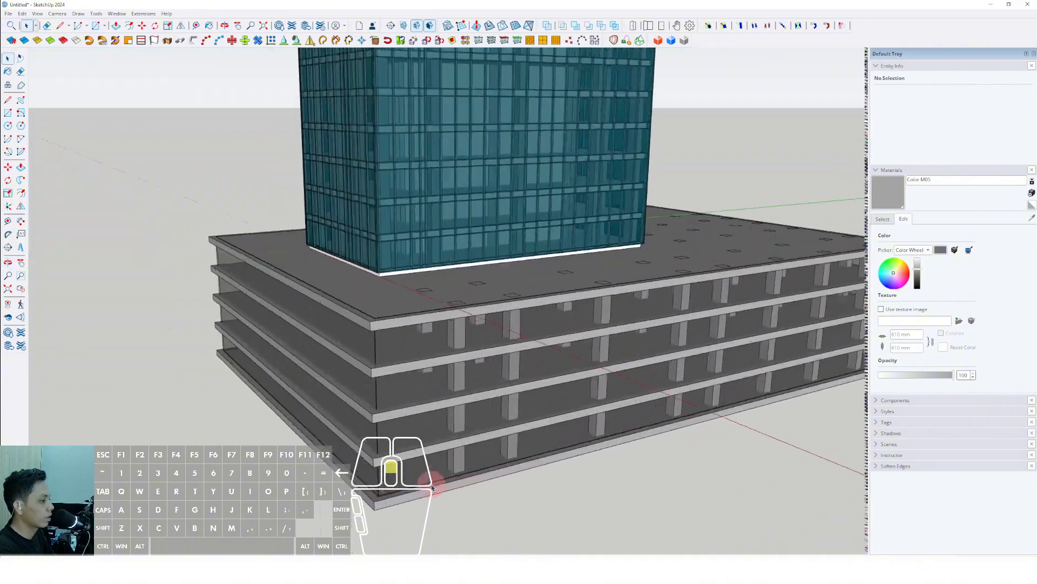
{"action": "scroll", "coordinate": [436, 485], "scroll_direction": "up", "scroll_amount": 2}
{"action": "triple_click", "coordinate": [393, 473]}
{"action": "scroll", "coordinate": [357, 501], "scroll_direction": "up", "scroll_amount": 4}
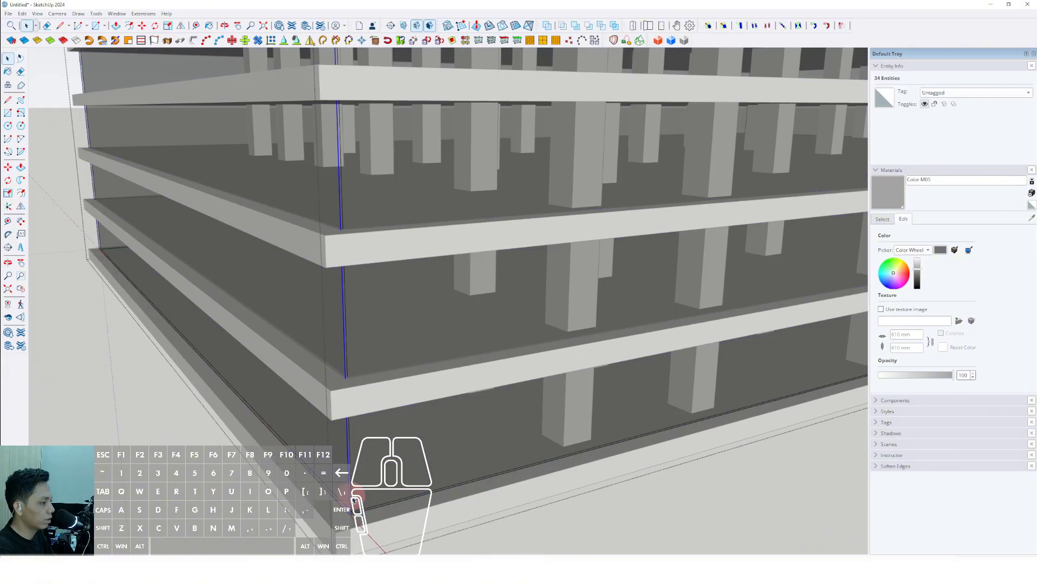
{"action": "middle_click_drag", "start_coordinate": [352, 498], "coordinate": [398, 498]}
{"action": "scroll", "coordinate": [396, 512], "scroll_direction": "up", "scroll_amount": 2}
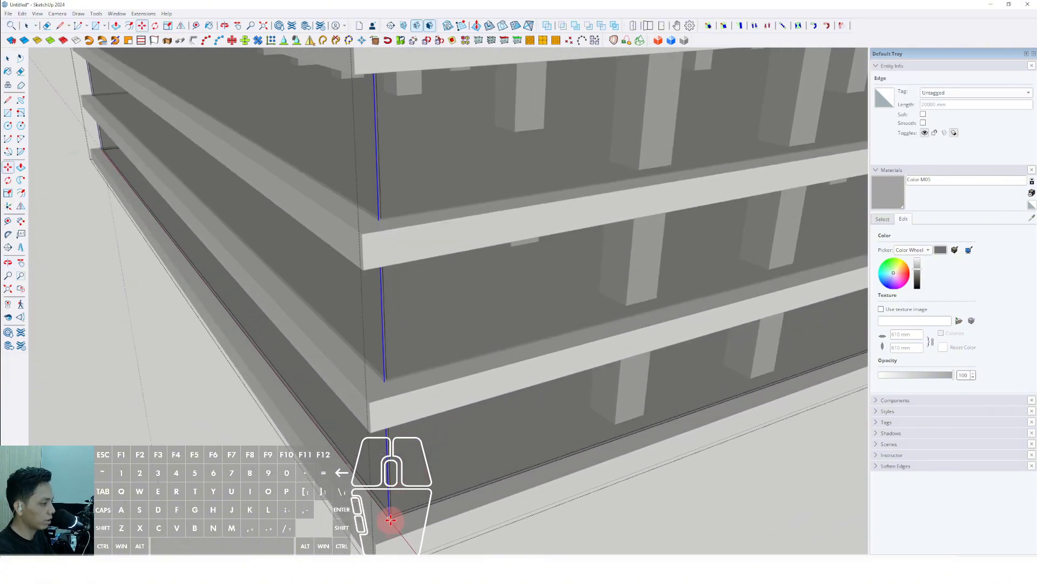
{"action": "scroll", "coordinate": [609, 431], "scroll_direction": "down", "scroll_amount": 5}
{"action": "middle_click_drag", "start_coordinate": [609, 431], "coordinate": [375, 447]}
{"action": "scroll", "coordinate": [680, 372], "scroll_direction": "up", "scroll_amount": 5}
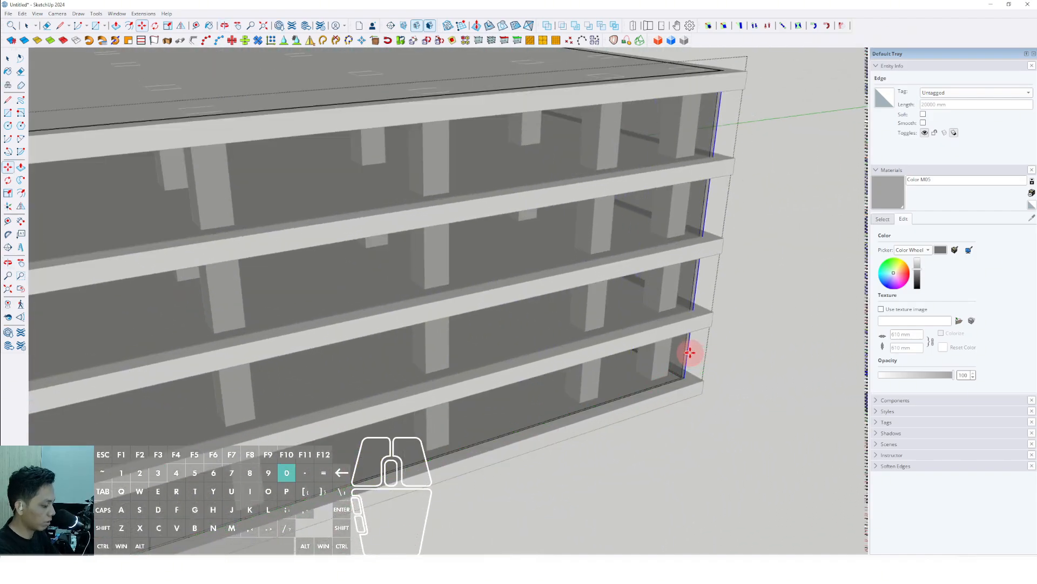
{"action": "scroll", "coordinate": [658, 353], "scroll_direction": "down", "scroll_amount": 5}
{"action": "middle_click_drag", "start_coordinate": [555, 335], "coordinate": [530, 274]}
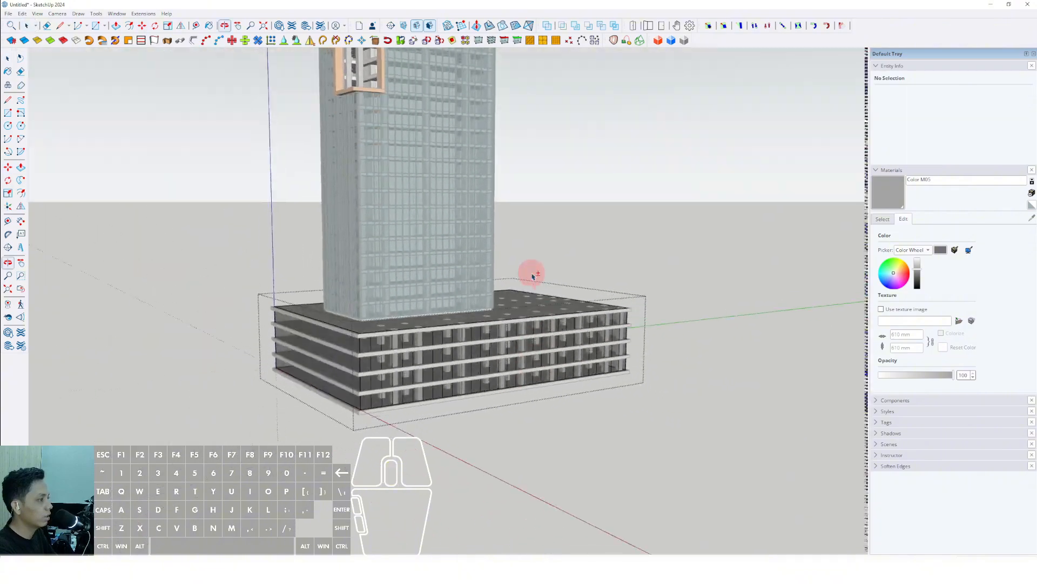
Copy the glass wall's vertical corner edge across the podium's front face as an evenly spaced array of division lines
{"action": "scroll", "coordinate": [456, 378], "scroll_direction": "up", "scroll_amount": 5}
{"action": "scroll", "coordinate": [287, 459], "scroll_direction": "up", "scroll_amount": 3}
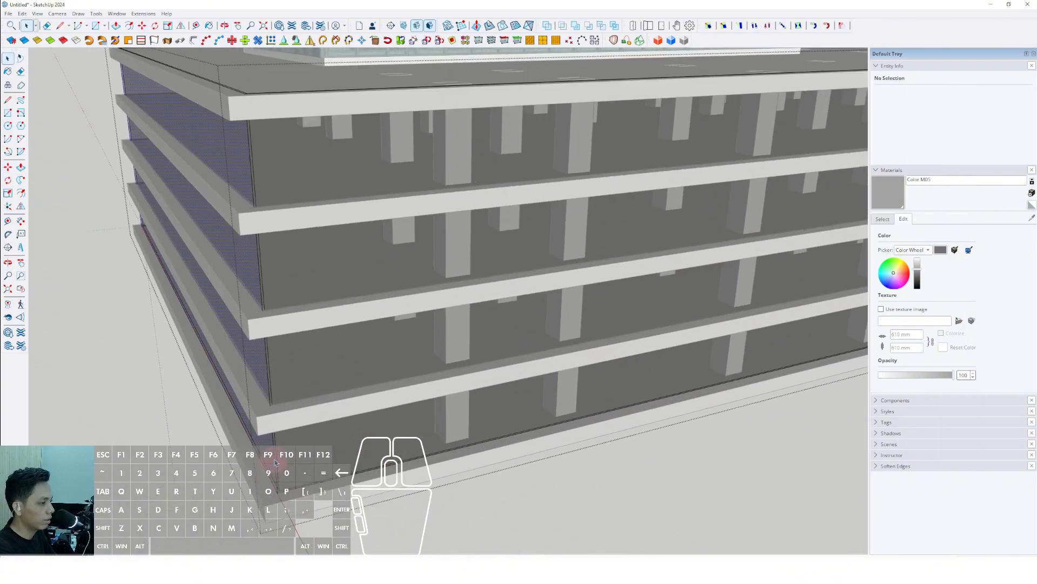
{"action": "left_click", "coordinate": [275, 462]}
{"action": "scroll", "coordinate": [285, 468], "scroll_direction": "up", "scroll_amount": 3}
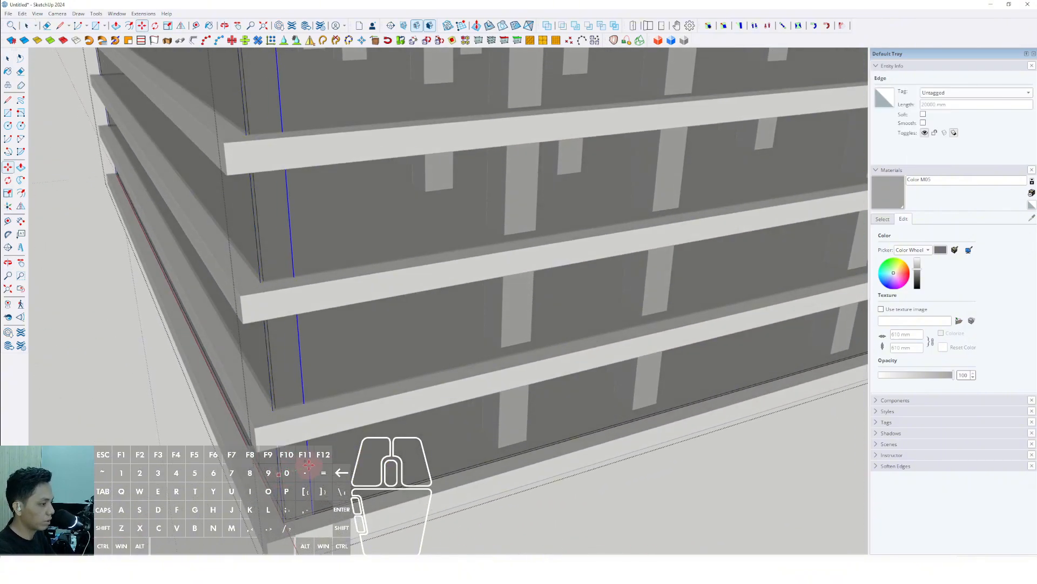
{"action": "scroll", "coordinate": [308, 465], "scroll_direction": "down", "scroll_amount": 5}
{"action": "middle_click_drag", "start_coordinate": [676, 378], "coordinate": [405, 435], "text": "shift"}
{"action": "scroll", "coordinate": [683, 350], "scroll_direction": "up", "scroll_amount": 2}
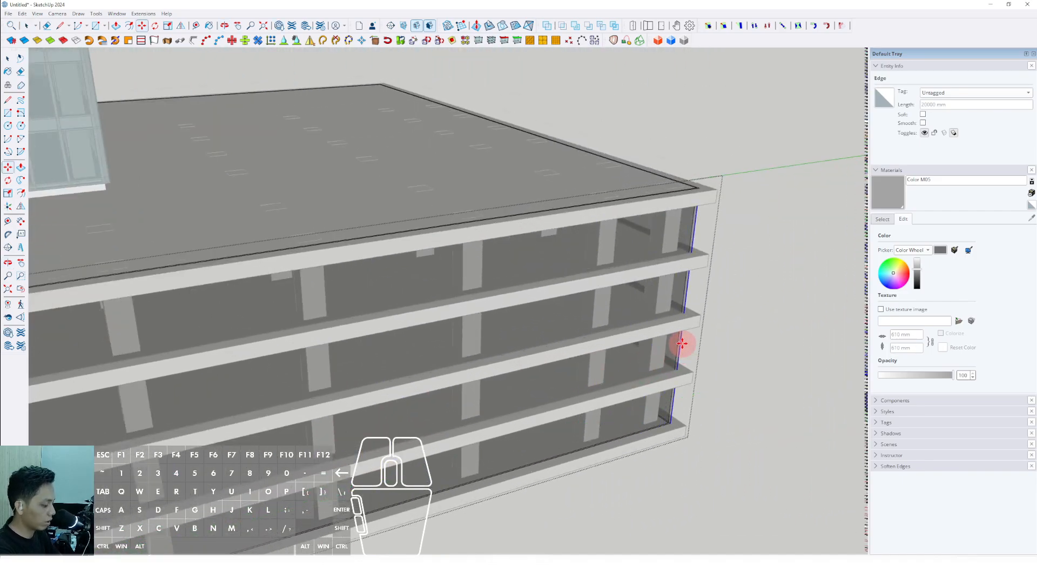
{"action": "key", "text": "space"}
{"action": "scroll", "coordinate": [670, 343], "scroll_direction": "down", "scroll_amount": 6}
{"action": "scroll", "coordinate": [326, 424], "scroll_direction": "up", "scroll_amount": 2}
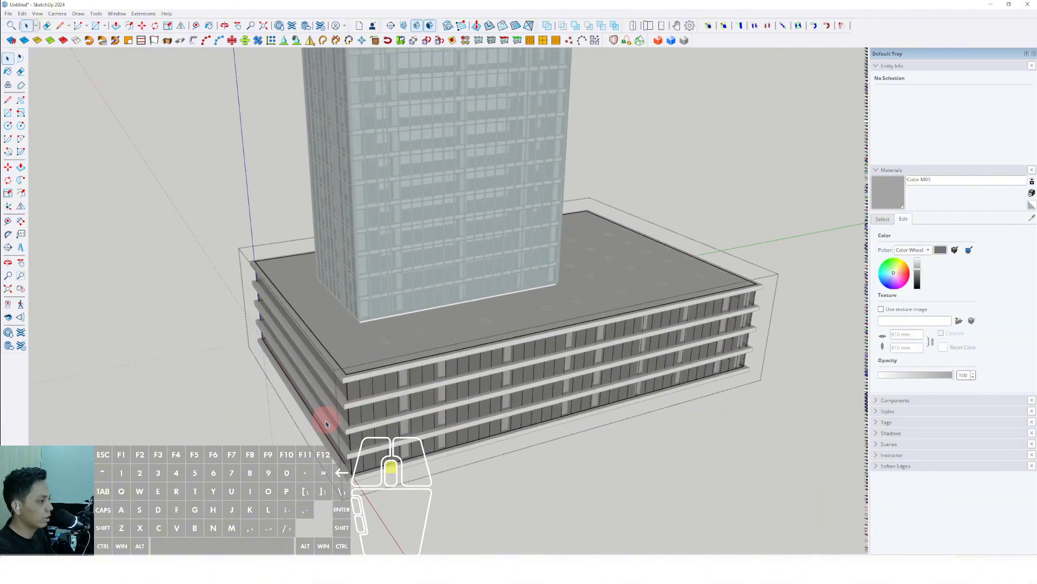
Array the vertical glass edge from the front corner across the podium's left side face to divide it evenly
{"action": "scroll", "coordinate": [651, 394], "scroll_direction": "up", "scroll_amount": 2}
{"action": "scroll", "coordinate": [574, 391], "scroll_direction": "up", "scroll_amount": 4}
{"action": "scroll", "coordinate": [568, 387], "scroll_direction": "up", "scroll_amount": 2}
{"action": "middle_click_drag", "start_coordinate": [567, 387], "coordinate": [567, 414]}
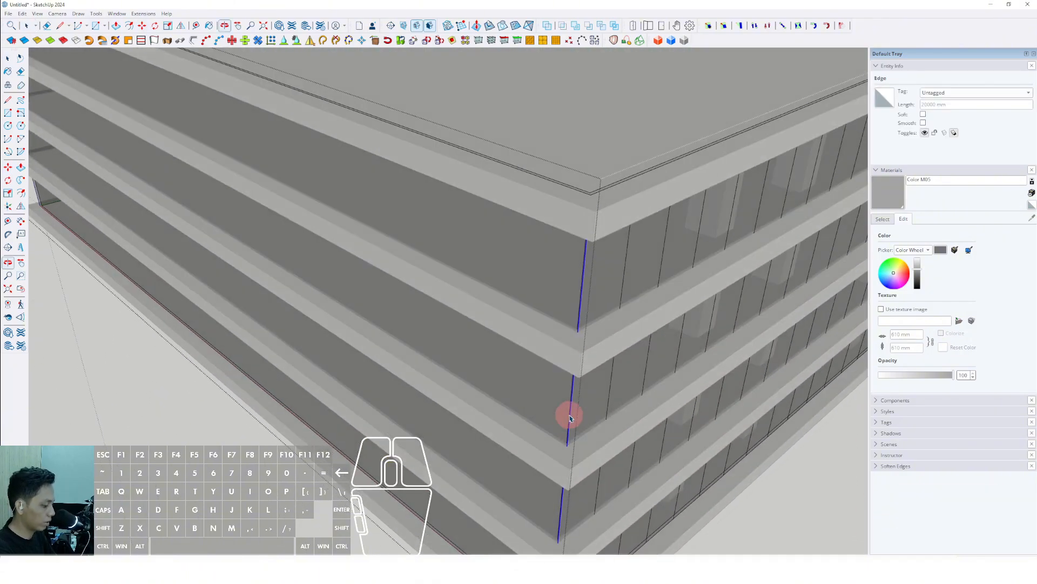
{"action": "key", "text": "m"}
{"action": "key", "text": "ctrl"}
{"action": "left_click", "coordinate": [571, 393]}
{"action": "scroll", "coordinate": [536, 377], "scroll_direction": "down", "scroll_amount": 2}
{"action": "mouse_move", "coordinate": [435, 340]}
{"action": "middle_mouse_down", "text": "shift"}
{"action": "mouse_move", "coordinate": [363, 232]}
{"action": "mouse_move", "coordinate": [313, 221]}
{"action": "middle_mouse_up", "text": "shift"}
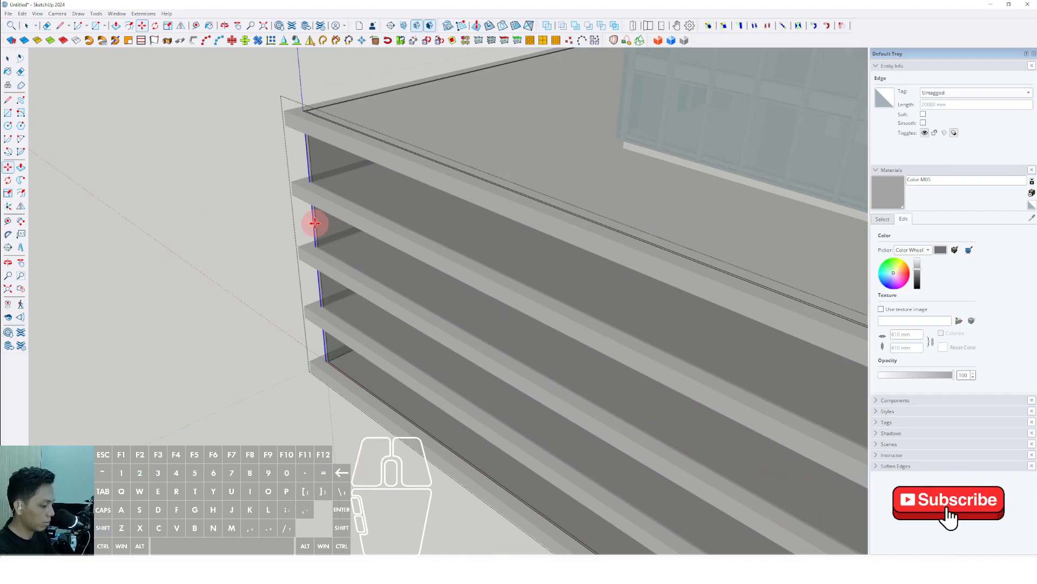
{"action": "scroll", "coordinate": [314, 223], "scroll_direction": "down", "scroll_amount": 5}
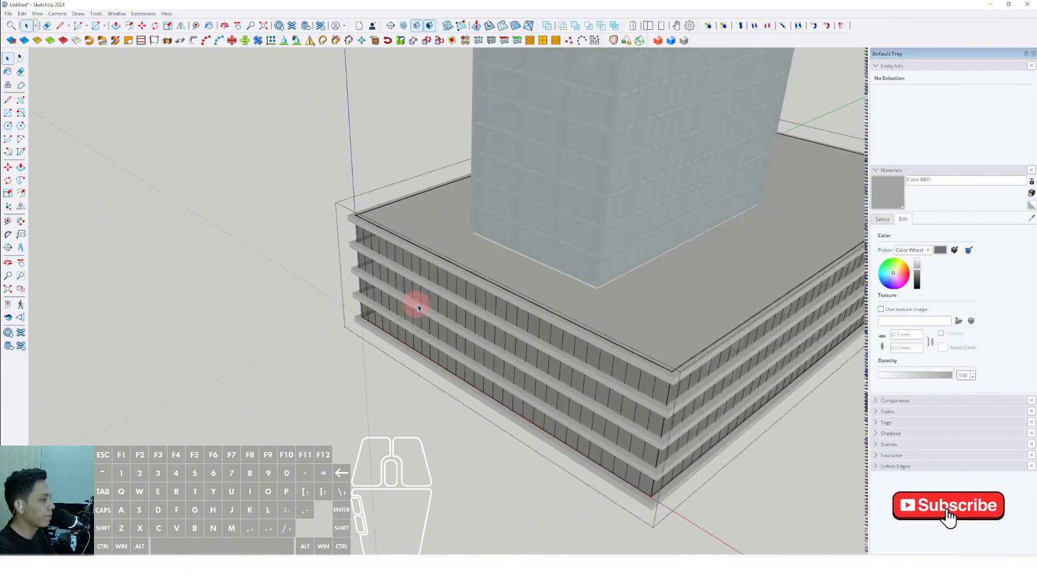
Array the vertical corner edge across the podium's opposite short glass face to add matching division lines
{"action": "mouse_move", "coordinate": [416, 301]}
{"action": "middle_mouse_down"}
{"action": "mouse_move", "coordinate": [475, 308]}
{"action": "mouse_move", "coordinate": [453, 327]}
{"action": "mouse_move", "coordinate": [556, 389]}
{"action": "middle_mouse_up"}
{"action": "scroll", "coordinate": [571, 403], "scroll_direction": "up", "scroll_amount": 3}
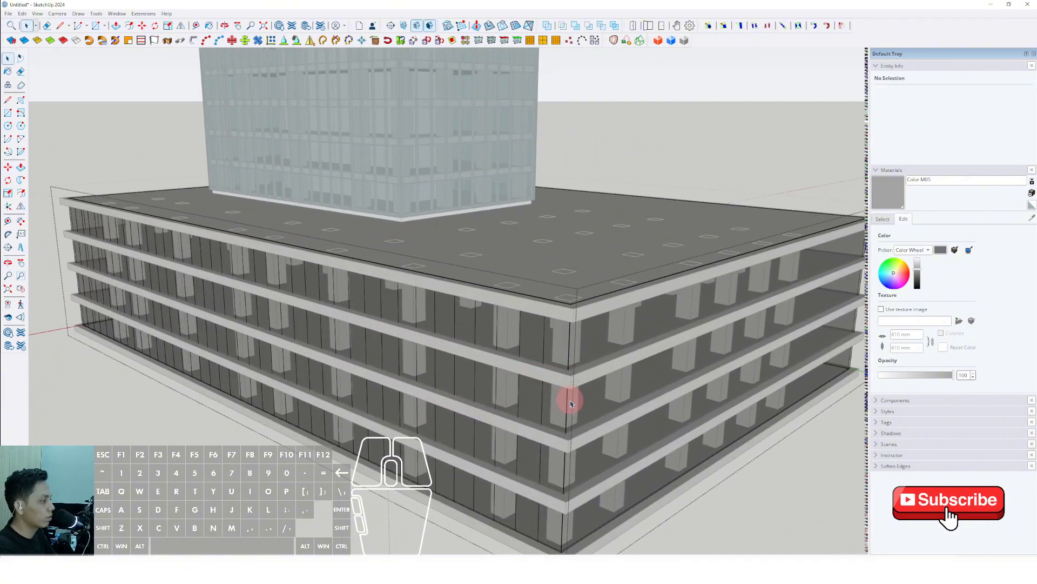
{"action": "middle_click_drag", "start_coordinate": [607, 418], "coordinate": [274, 394]}
{"action": "key", "text": "m"}
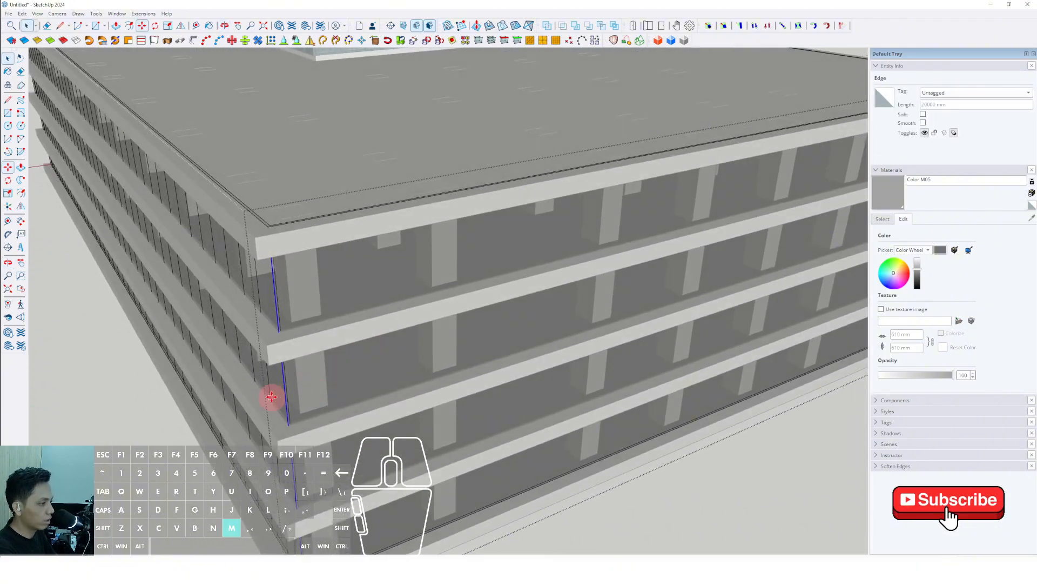
{"action": "left_click", "coordinate": [284, 382]}
{"action": "scroll", "coordinate": [346, 369], "scroll_direction": "down", "scroll_amount": 5, "text": "shift"}
{"action": "scroll", "coordinate": [526, 355], "scroll_direction": "up", "scroll_amount": 5, "text": "shift"}
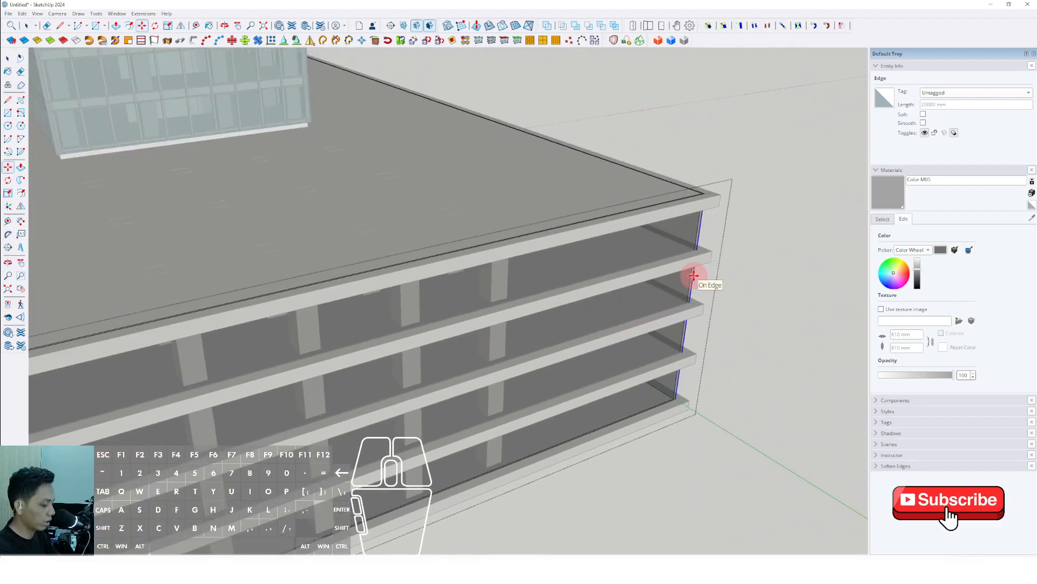
{"action": "key", "text": "Return"}
Array the vertical edge across the podium's remaining rear glass face and leave the wall group
{"action": "middle_click_drag", "start_coordinate": [652, 308], "coordinate": [591, 274]}
{"action": "key", "text": "m"}
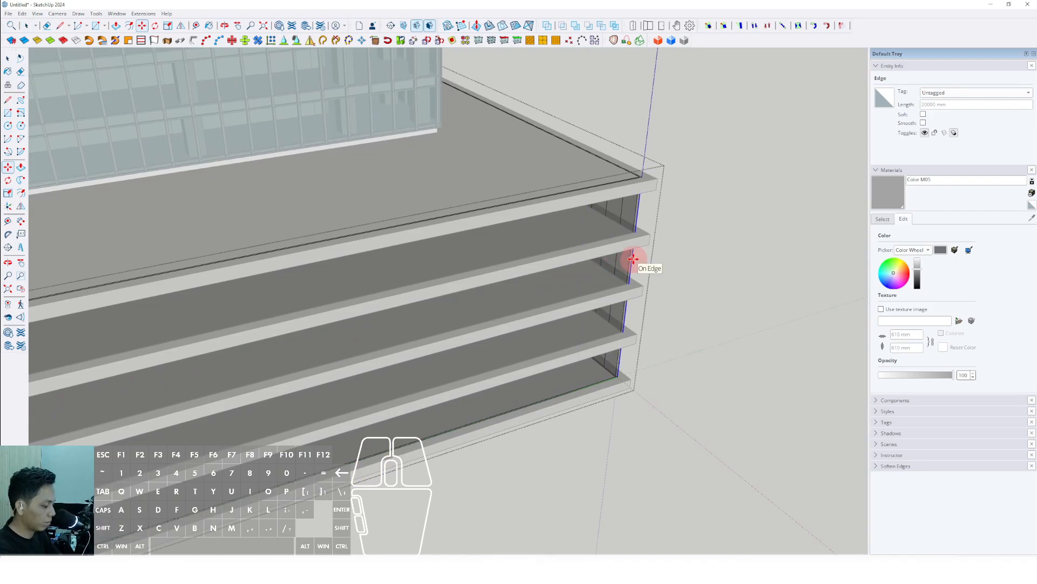
{"action": "key", "text": "Return"}
{"action": "key", "text": "space"}
{"action": "key", "text": "Escape"}
{"action": "scroll", "coordinate": [547, 295], "scroll_direction": "down", "scroll_amount": 5}
{"action": "middle_click_drag", "start_coordinate": [504, 324], "coordinate": [497, 390]}
{"action": "scroll", "coordinate": [480, 391], "scroll_direction": "up", "scroll_amount": 8}
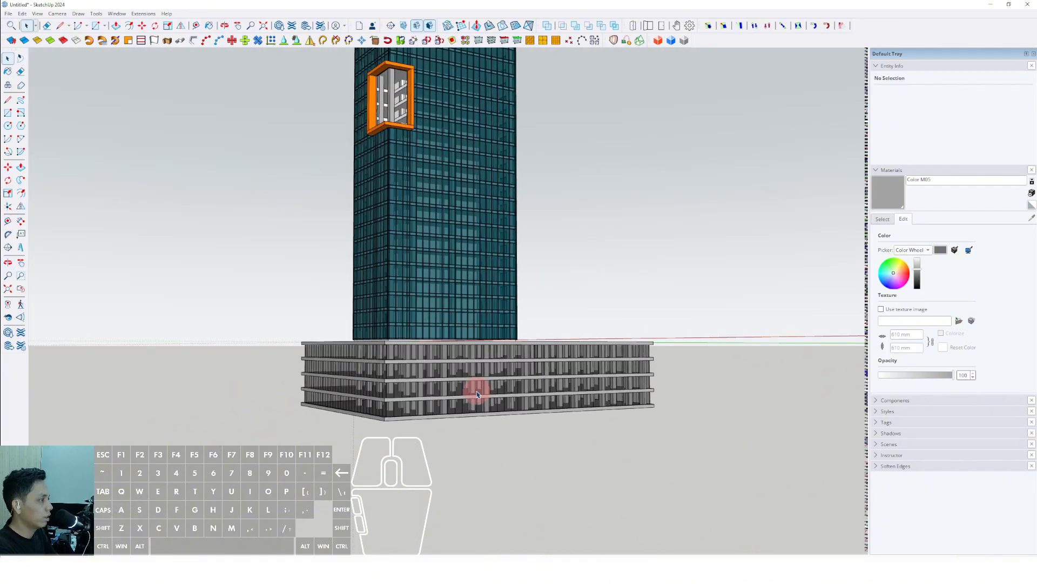
Draw a rectangle on the front edge of the lowest intermediate slab and extrude it outward as an entrance canopy
{"action": "scroll", "coordinate": [481, 417], "scroll_direction": "down", "scroll_amount": 2}
{"action": "middle_click_drag", "start_coordinate": [449, 400], "coordinate": [406, 413]}
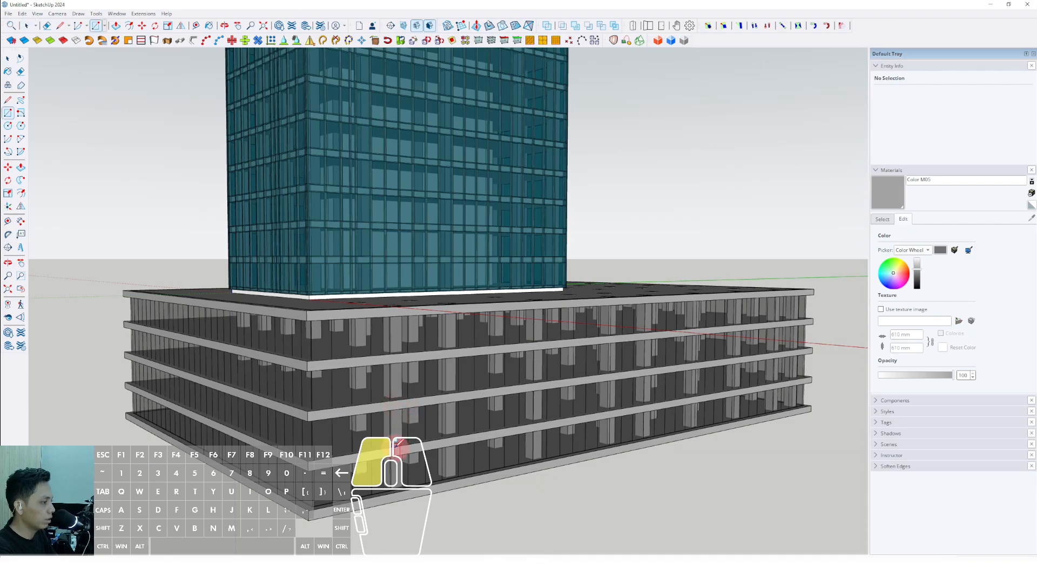
{"action": "left_click", "coordinate": [396, 445]}
{"action": "scroll", "coordinate": [664, 411], "scroll_direction": "up", "scroll_amount": 2}
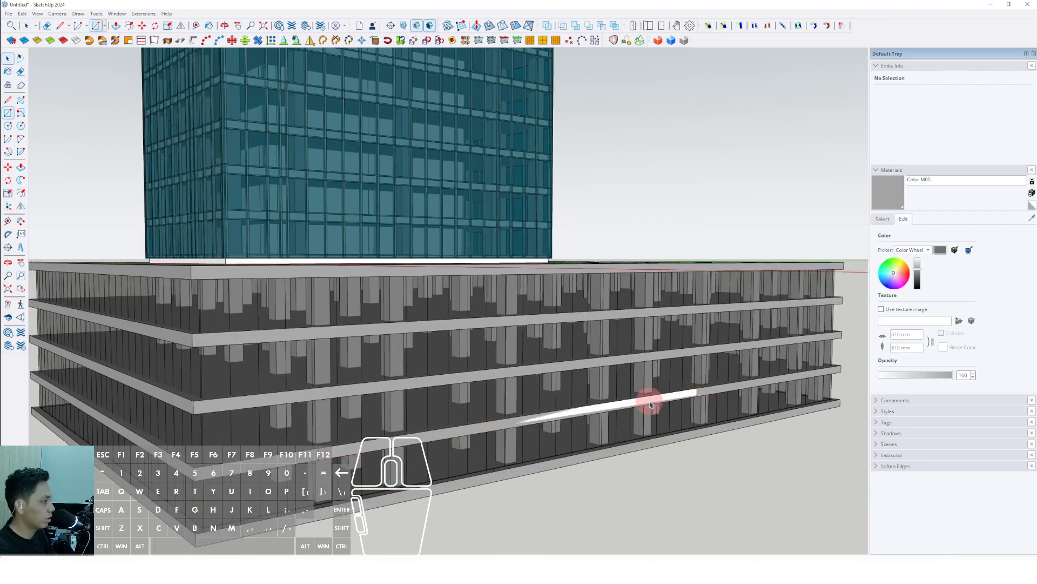
{"action": "double_click", "coordinate": [651, 403]}
{"action": "key", "text": "p"}
{"action": "left_click", "coordinate": [660, 399]}
{"action": "scroll", "coordinate": [664, 398], "scroll_direction": "down", "scroll_amount": 4}
{"action": "middle_click_drag", "start_coordinate": [662, 398], "coordinate": [574, 361], "text": "shift"}
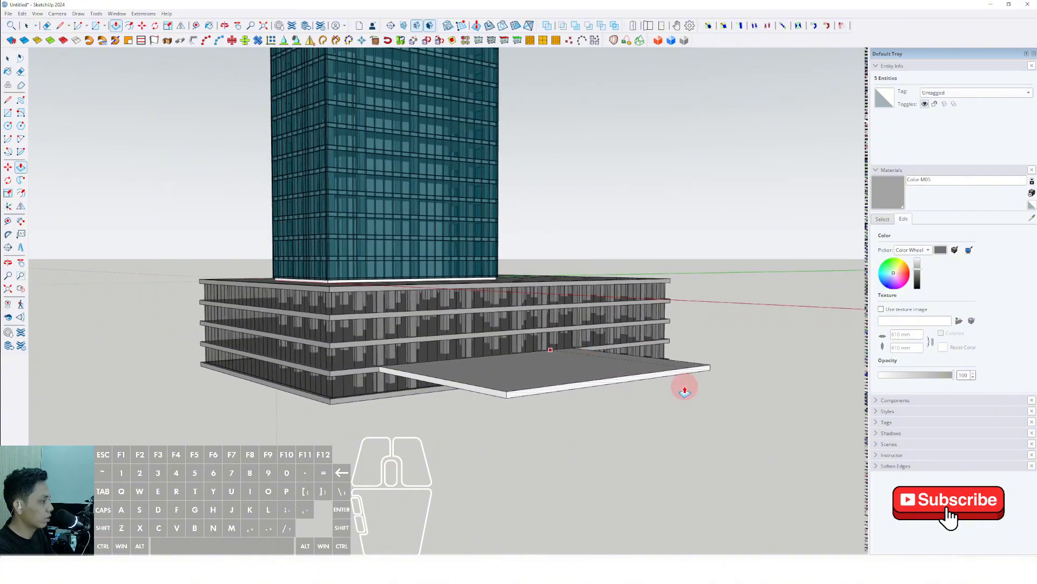
Select the whole canopy slab and make it a group
{"action": "key", "text": "space"}
{"action": "scroll", "coordinate": [527, 367], "scroll_direction": "up", "scroll_amount": 2}
{"action": "triple_click", "coordinate": [493, 378]}
{"action": "right_click", "coordinate": [493, 378]}
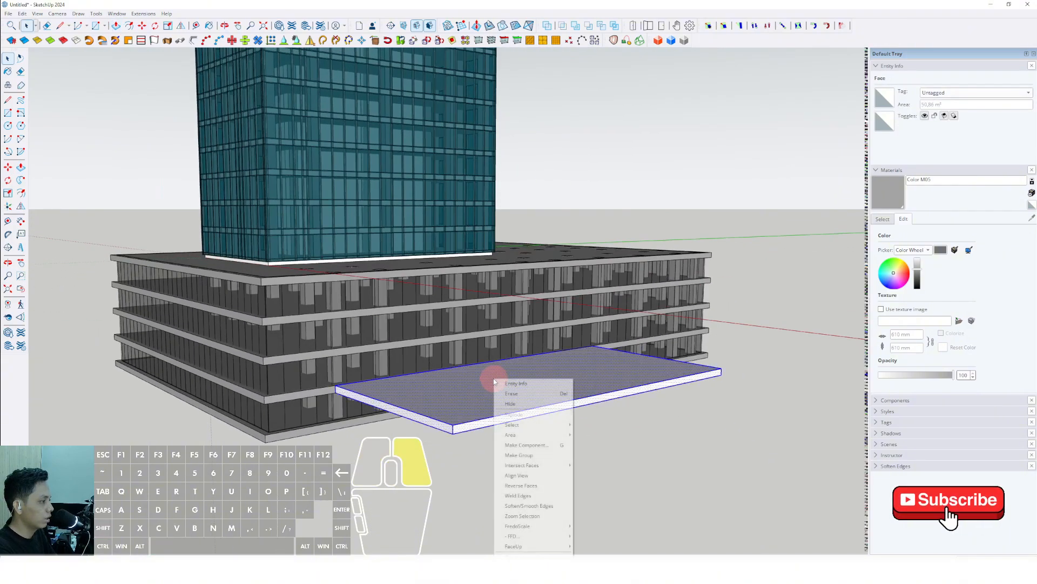
{"action": "left_click", "coordinate": [516, 454]}
Copy the canopy slab straight down to align with the podium's bottom slab
{"action": "middle_click_drag", "start_coordinate": [399, 405], "coordinate": [433, 349]}
{"action": "scroll", "coordinate": [432, 349], "scroll_direction": "up", "scroll_amount": 2}
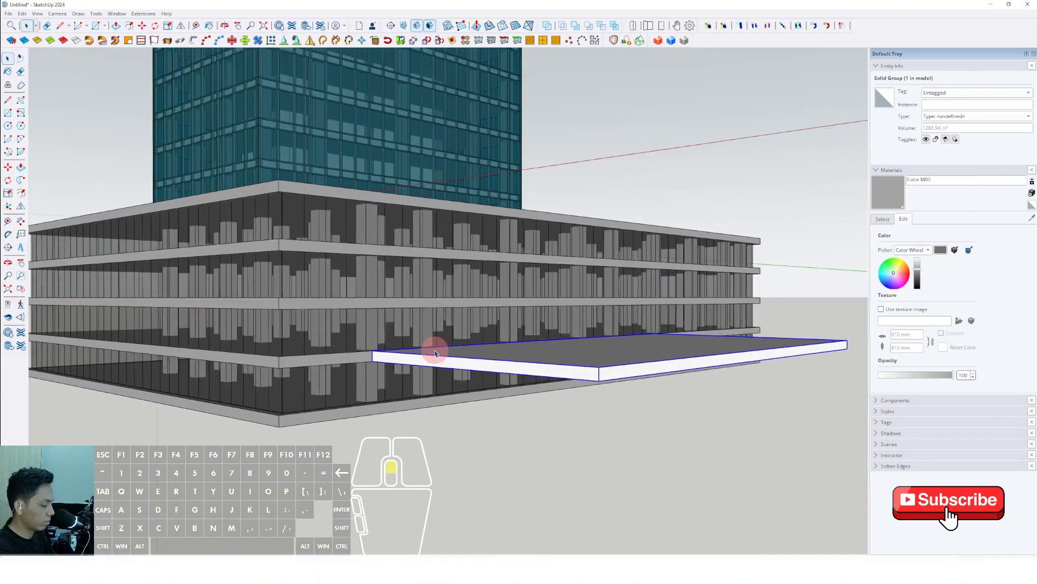
{"action": "key", "text": "m"}
{"action": "left_click", "coordinate": [406, 358]}
{"action": "key", "text": "ctrl"}
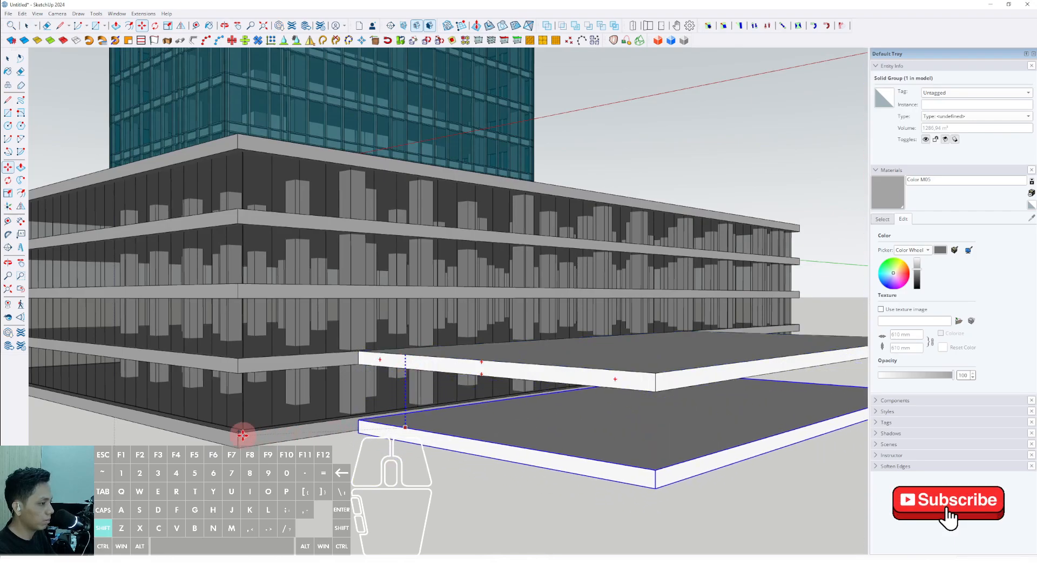
{"action": "left_click", "coordinate": [239, 433], "text": "shift"}
{"action": "key", "text": "space"}
Paint the canopy slab and its lower copy with Color M05
{"action": "scroll", "coordinate": [466, 399], "scroll_direction": "down", "scroll_amount": 3}
{"action": "middle_click_drag", "start_coordinate": [466, 396], "coordinate": [863, 291]}
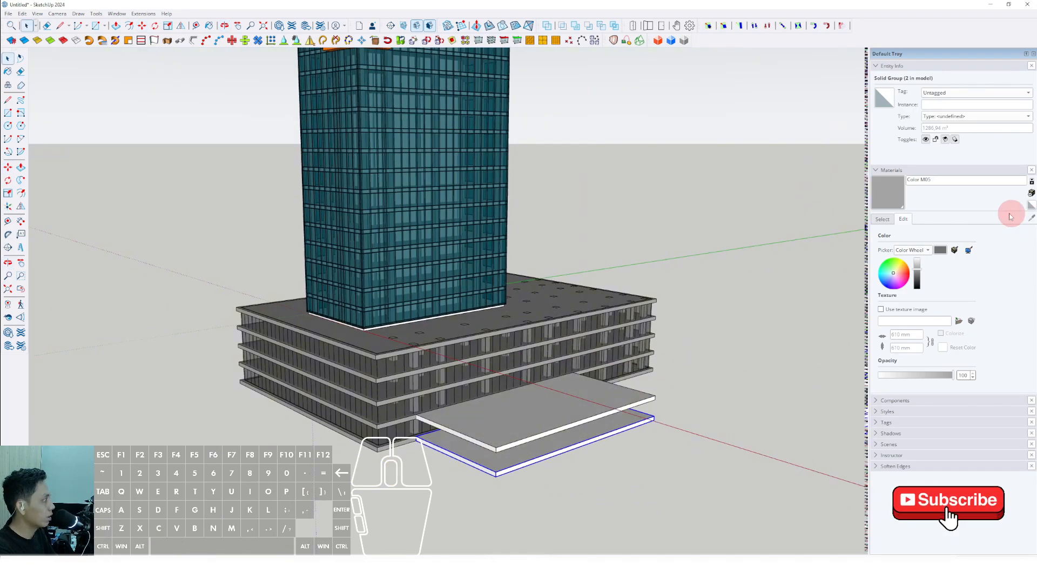
{"action": "scroll", "coordinate": [527, 400], "scroll_direction": "up", "scroll_amount": 3}
{"action": "left_click", "coordinate": [488, 404]}
{"action": "left_click", "coordinate": [494, 507]}
{"action": "key", "text": "space"}
{"action": "scroll", "coordinate": [507, 396], "scroll_direction": "down", "scroll_amount": 3}
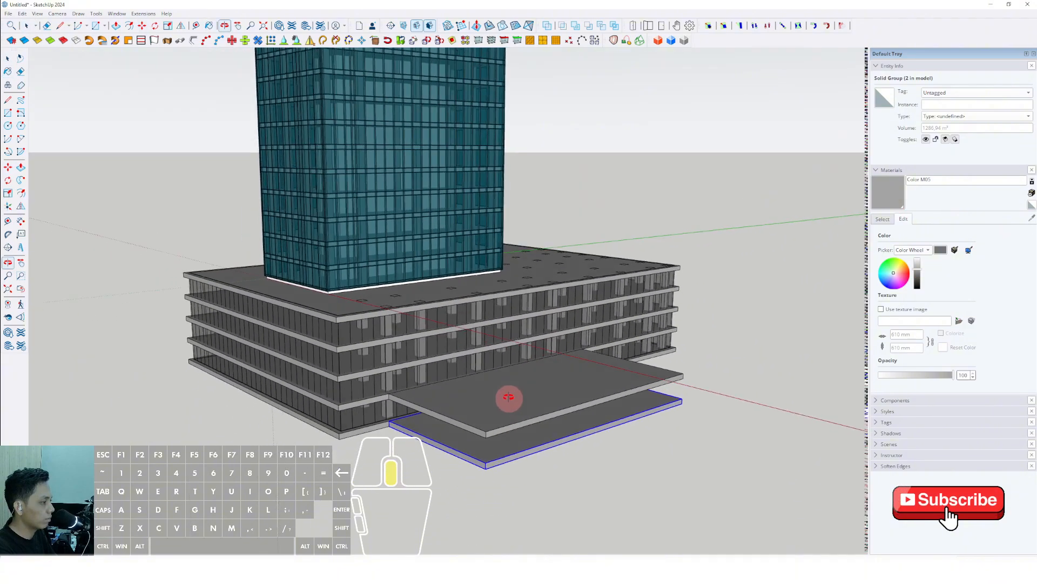
Examine the whole tower and podium, including the entrance canopy, from several sides
{"action": "mouse_move", "coordinate": [508, 396]}
{"action": "middle_mouse_down"}
{"action": "mouse_move", "coordinate": [366, 357]}
{"action": "mouse_move", "coordinate": [446, 377]}
{"action": "middle_mouse_up"}
{"action": "scroll", "coordinate": [524, 356], "scroll_direction": "down", "scroll_amount": 3}
{"action": "middle_click_drag", "start_coordinate": [524, 356], "coordinate": [460, 374]}
{"action": "scroll", "coordinate": [463, 327], "scroll_direction": "up", "scroll_amount": 3}
{"action": "scroll", "coordinate": [463, 326], "scroll_direction": "down", "scroll_amount": 1}
{"action": "scroll", "coordinate": [461, 354], "scroll_direction": "down", "scroll_amount": 1}
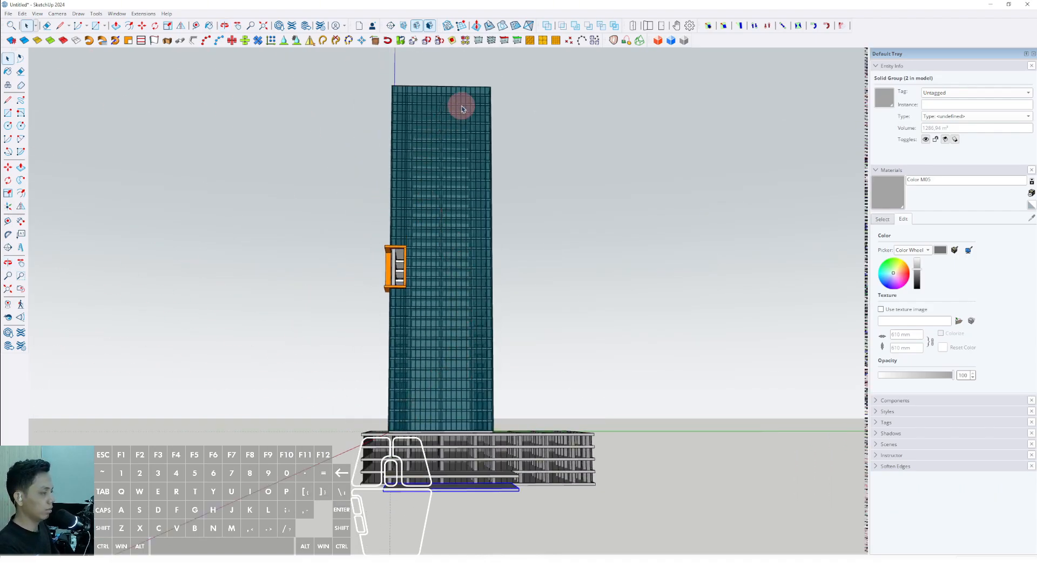
{"action": "middle_click_drag", "start_coordinate": [428, 322], "coordinate": [690, 301]}
{"action": "middle_click_drag", "start_coordinate": [461, 405], "coordinate": [488, 443]}
{"action": "scroll", "coordinate": [488, 436], "scroll_direction": "up", "scroll_amount": 5}
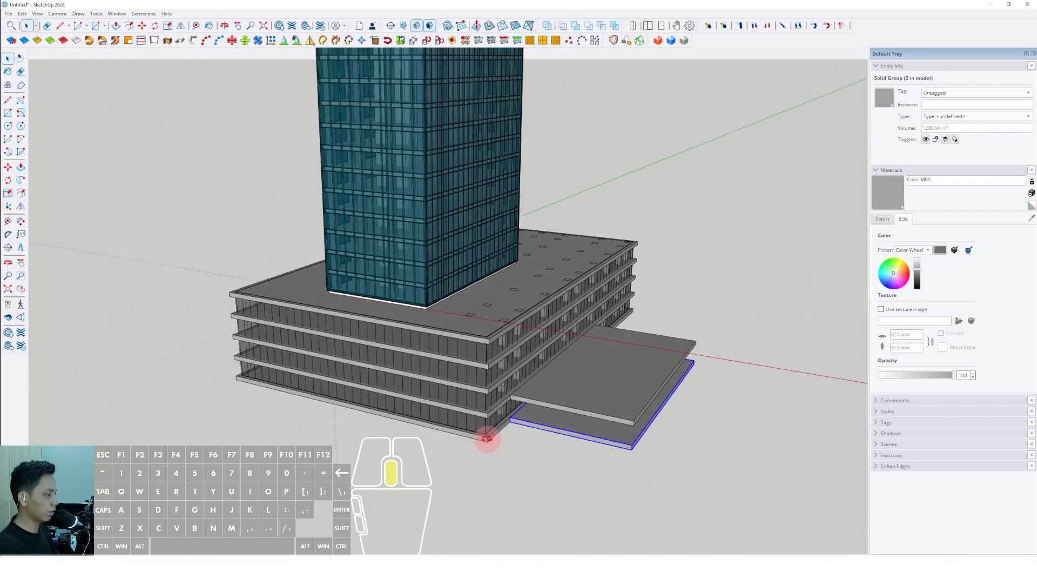
{"action": "middle_click_drag", "start_coordinate": [369, 370], "coordinate": [139, 369]}
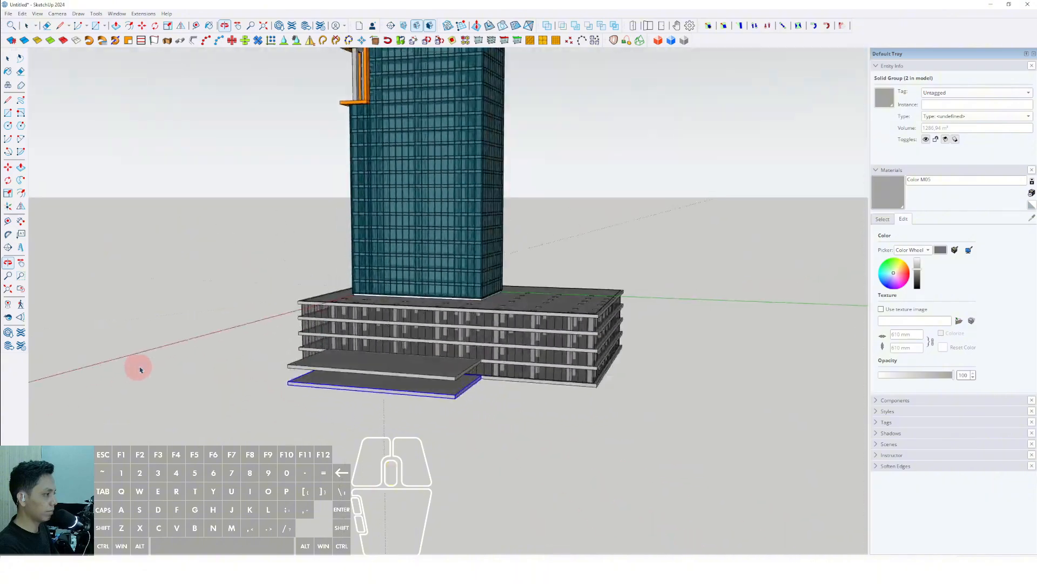
Draw a closed sloping embankment profile with a short flat top at the front corner of the podium's bottom slab
{"action": "scroll", "coordinate": [426, 419], "scroll_direction": "up", "scroll_amount": 6}
{"action": "key", "text": "d"}
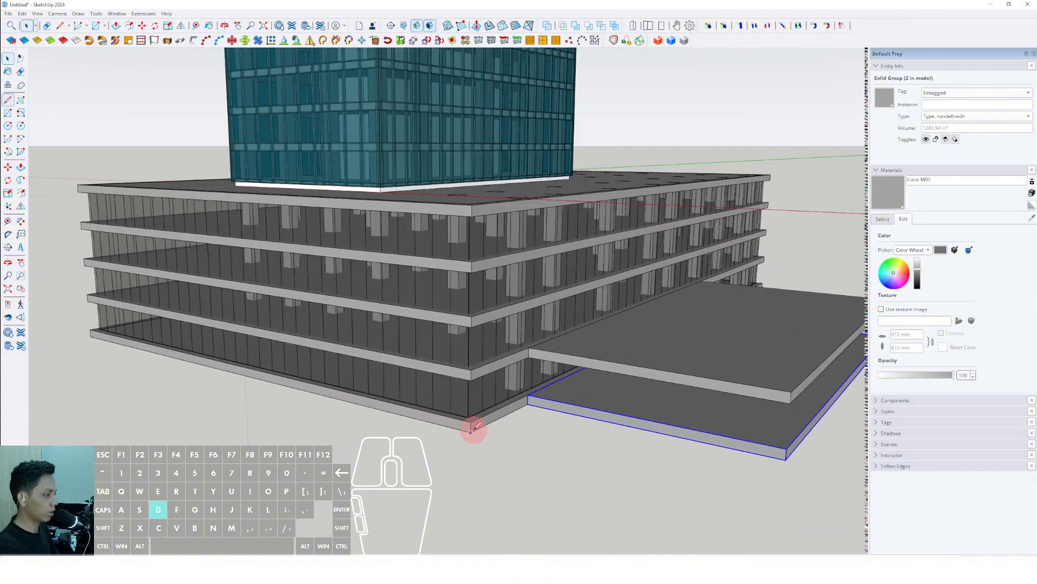
{"action": "scroll", "coordinate": [471, 430], "scroll_direction": "up", "scroll_amount": 8}
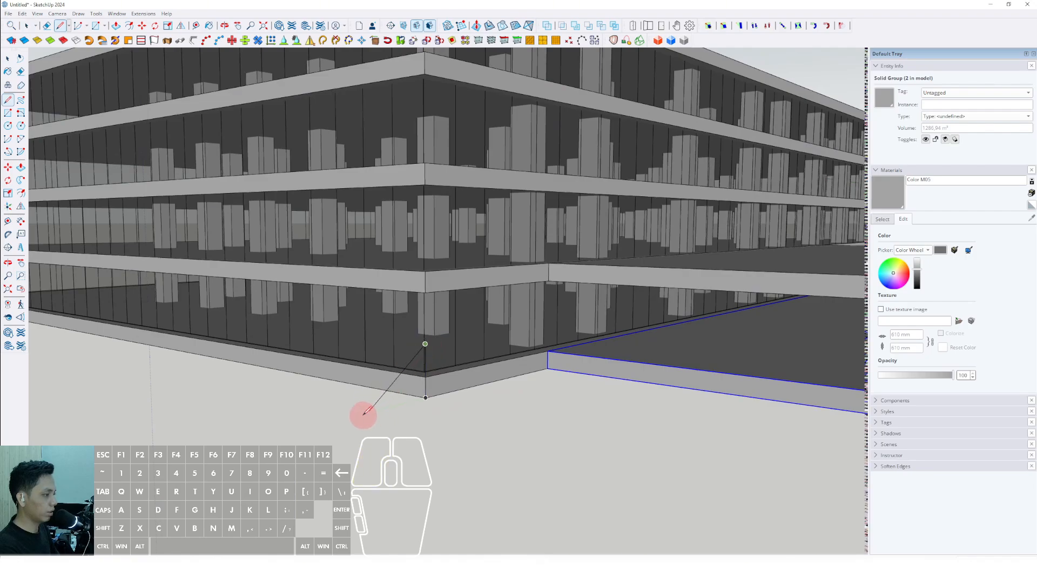
{"action": "scroll", "coordinate": [426, 397], "scroll_direction": "up", "scroll_amount": 5}
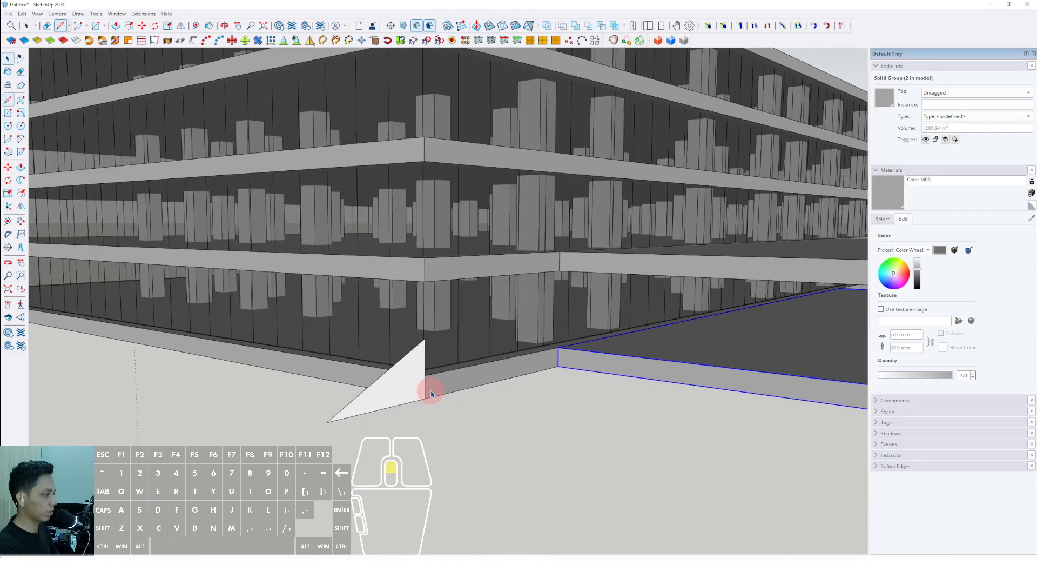
{"action": "key", "text": "d"}
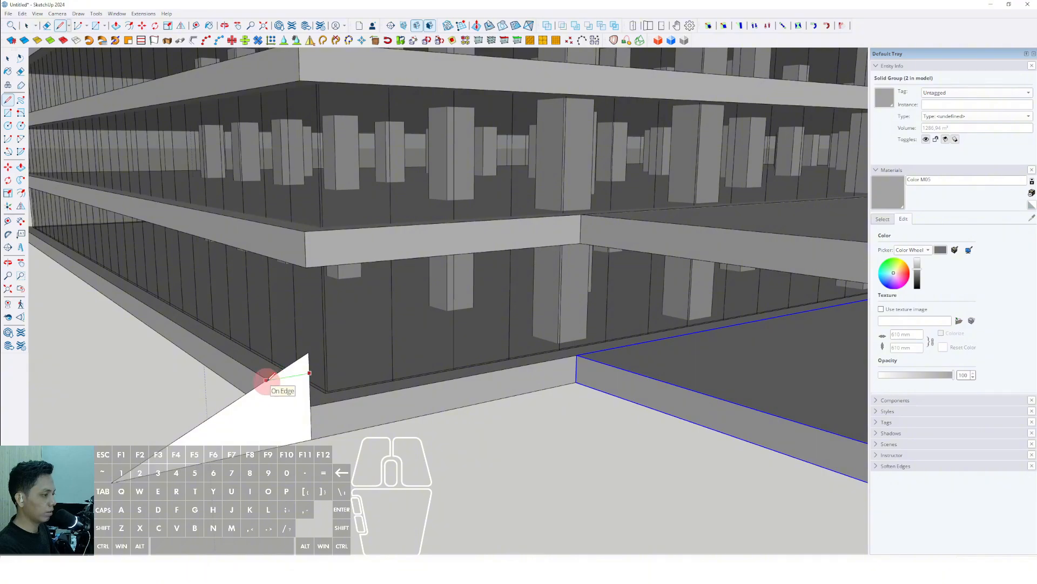
{"action": "key", "text": "space"}
{"action": "middle_click_drag", "start_coordinate": [265, 379], "coordinate": [295, 373]}
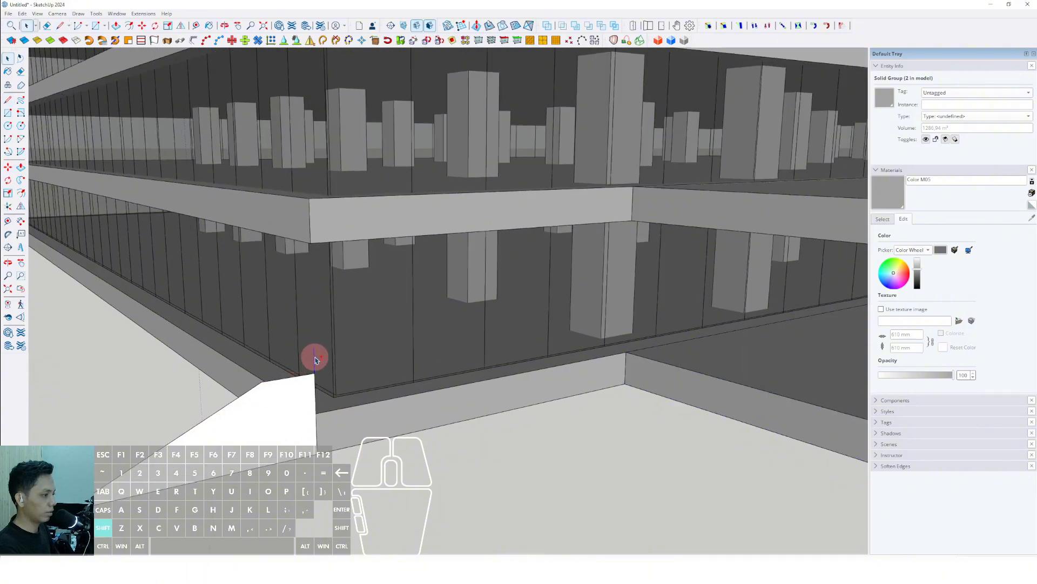
Select the embankment profile with the path edges along the podium's base and make them a group
{"action": "scroll", "coordinate": [315, 379], "scroll_direction": "down", "scroll_amount": 4}
{"action": "scroll", "coordinate": [307, 403], "scroll_direction": "down", "scroll_amount": 10}
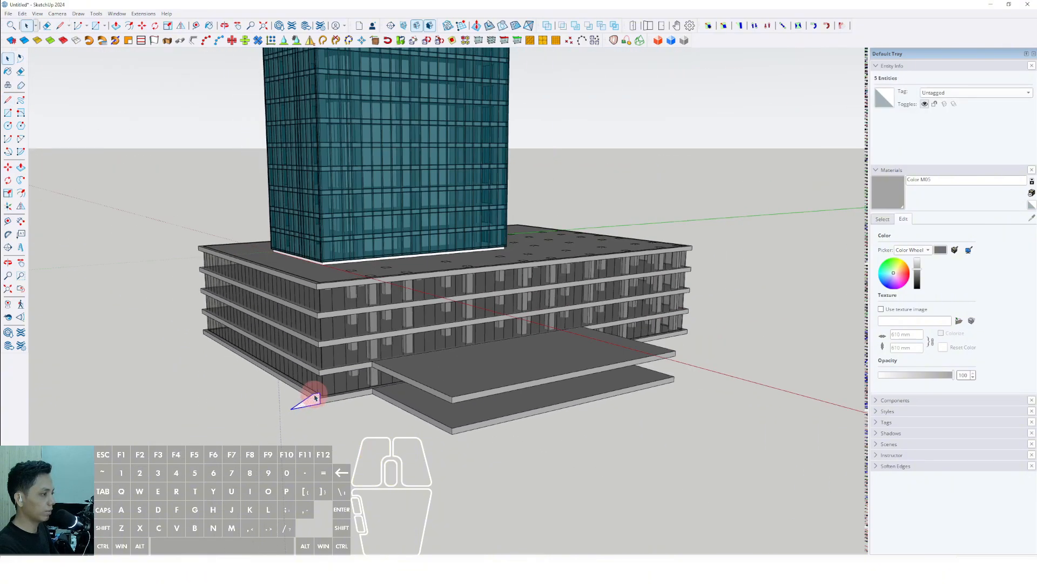
{"action": "scroll", "coordinate": [349, 426], "scroll_direction": "up", "scroll_amount": 3}
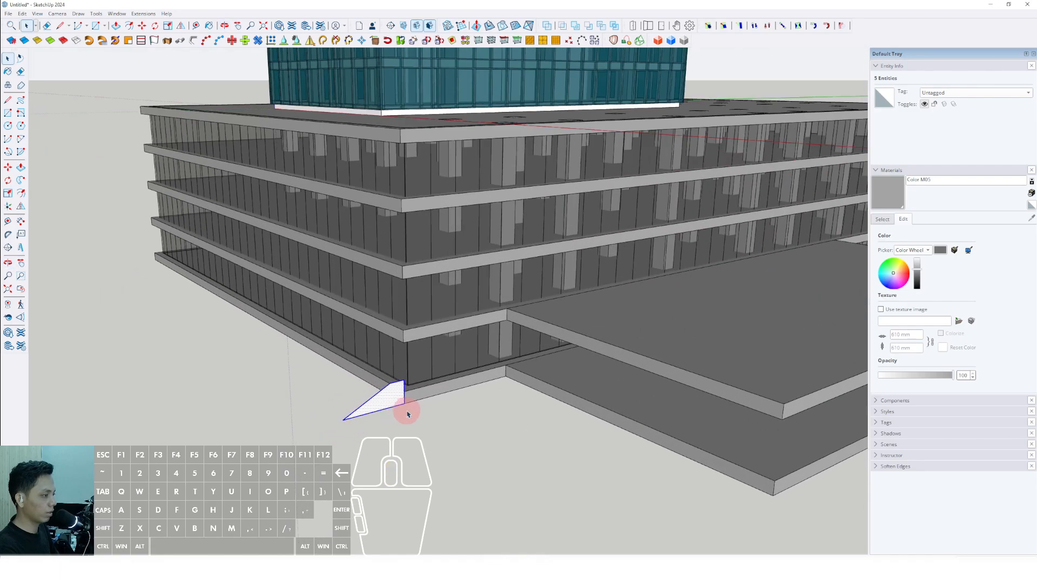
{"action": "middle_click_drag", "start_coordinate": [406, 400], "coordinate": [347, 419]}
{"action": "key", "text": "shift"}
{"action": "right_click", "coordinate": [348, 419]}
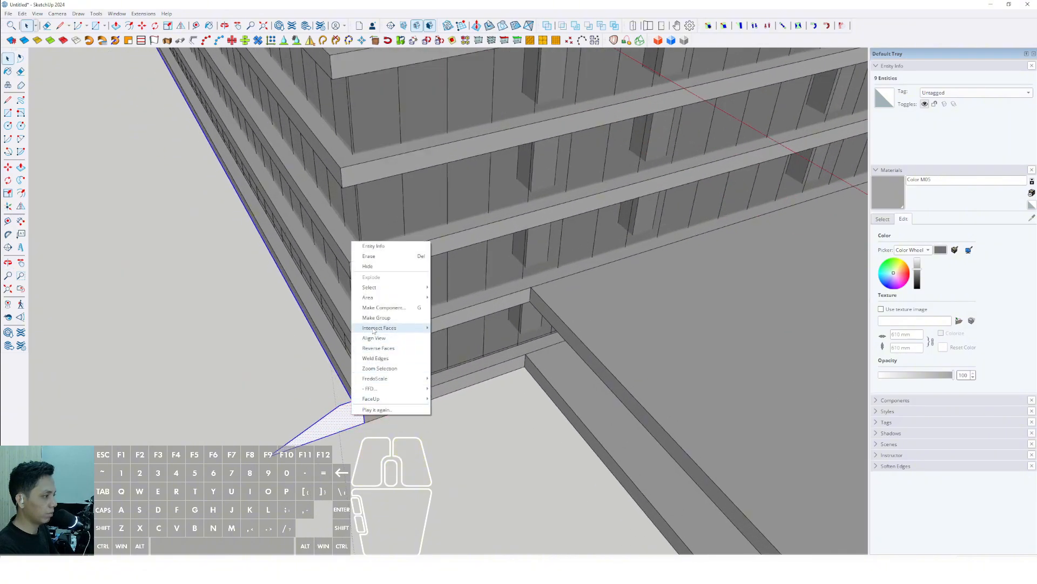
{"action": "left_click", "coordinate": [376, 317]}
Draw a line along the bottom front edge of the podium slab, from the profile's corner to the lower canopy slab
{"action": "scroll", "coordinate": [365, 421], "scroll_direction": "up", "scroll_amount": 3}
{"action": "key", "text": "l"}
{"action": "left_click", "coordinate": [365, 423]}
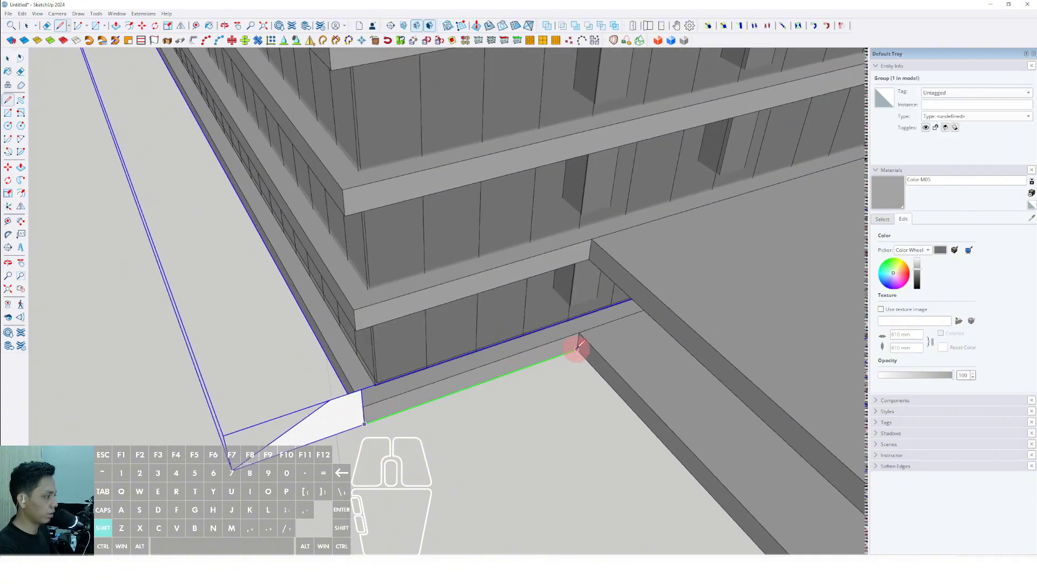
{"action": "scroll", "coordinate": [468, 383], "scroll_direction": "down", "scroll_amount": 2}
{"action": "key", "text": "space"}
{"action": "left_click", "coordinate": [435, 403]}
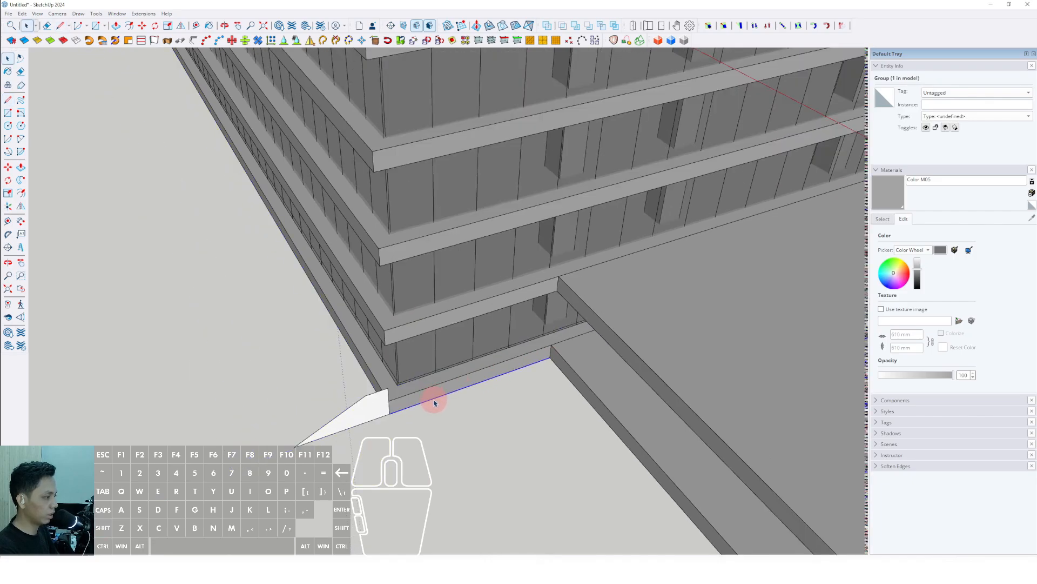
Cut the new front edge line and paste it in place inside the embankment group
{"action": "middle_click_drag", "start_coordinate": [434, 402], "coordinate": [433, 376]}
{"action": "left_click", "coordinate": [23, 14]}
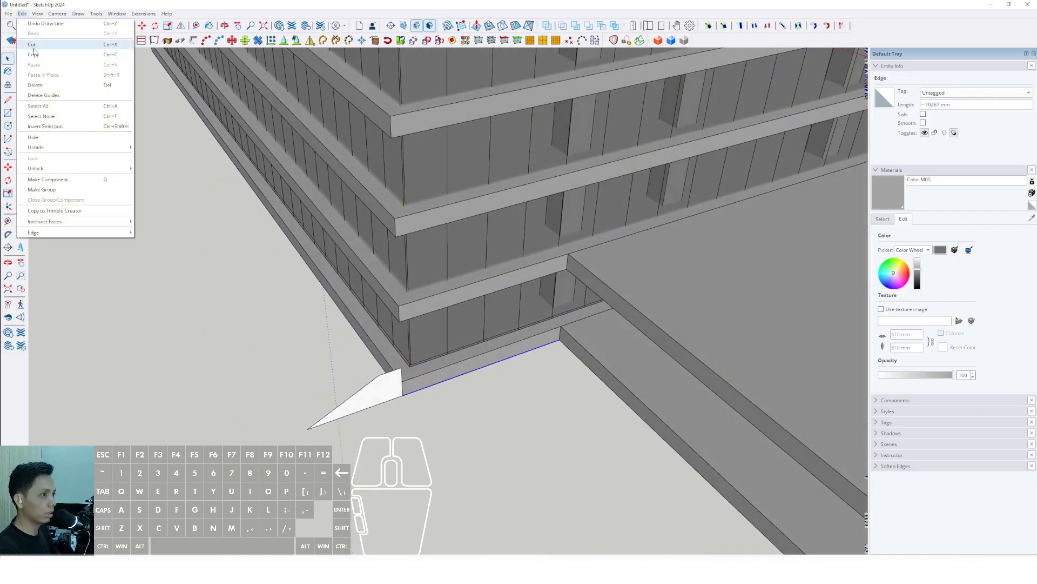
{"action": "left_click", "coordinate": [37, 48]}
{"action": "scroll", "coordinate": [375, 356], "scroll_direction": "up", "scroll_amount": 1}
{"action": "double_click", "coordinate": [375, 405]}
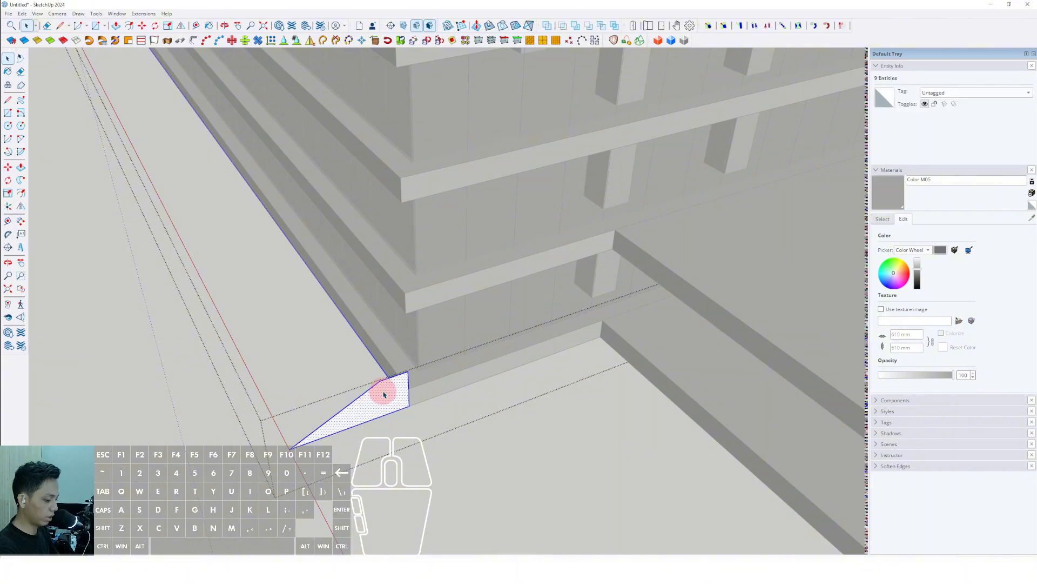
{"action": "left_click", "coordinate": [22, 14]}
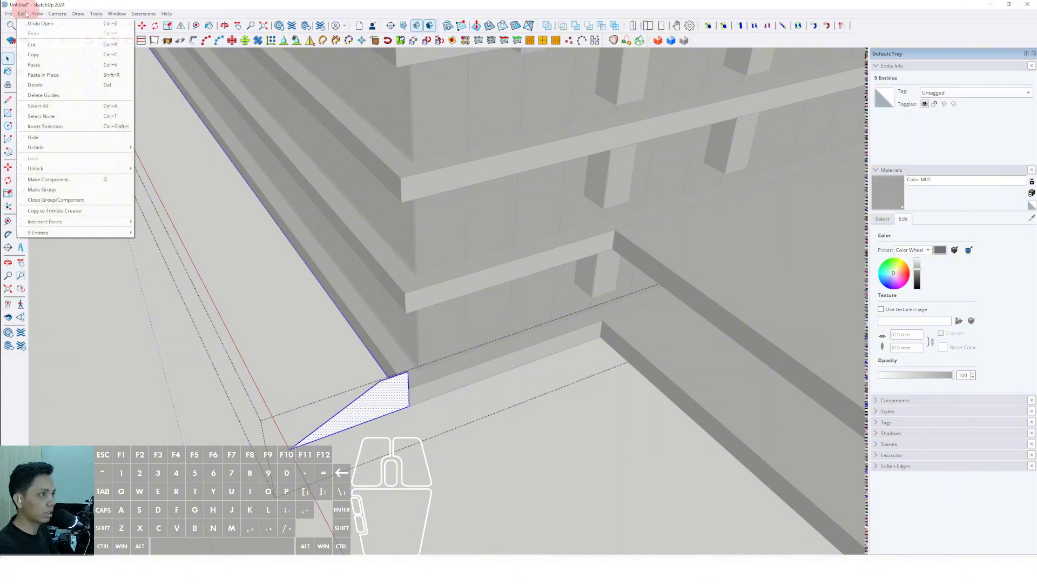
{"action": "left_click", "coordinate": [48, 75]}
Copy the embankment profile to an open spot in front of the podium
{"action": "middle_click_drag", "start_coordinate": [364, 382], "coordinate": [389, 393]}
{"action": "left_click_drag", "start_coordinate": [453, 510], "coordinate": [452, 508]}
{"action": "middle_click_drag", "start_coordinate": [387, 335], "coordinate": [387, 359]}
{"action": "key", "text": "ctrl"}
{"action": "left_click", "coordinate": [401, 362]}
{"action": "left_click", "coordinate": [456, 466], "text": "shift"}
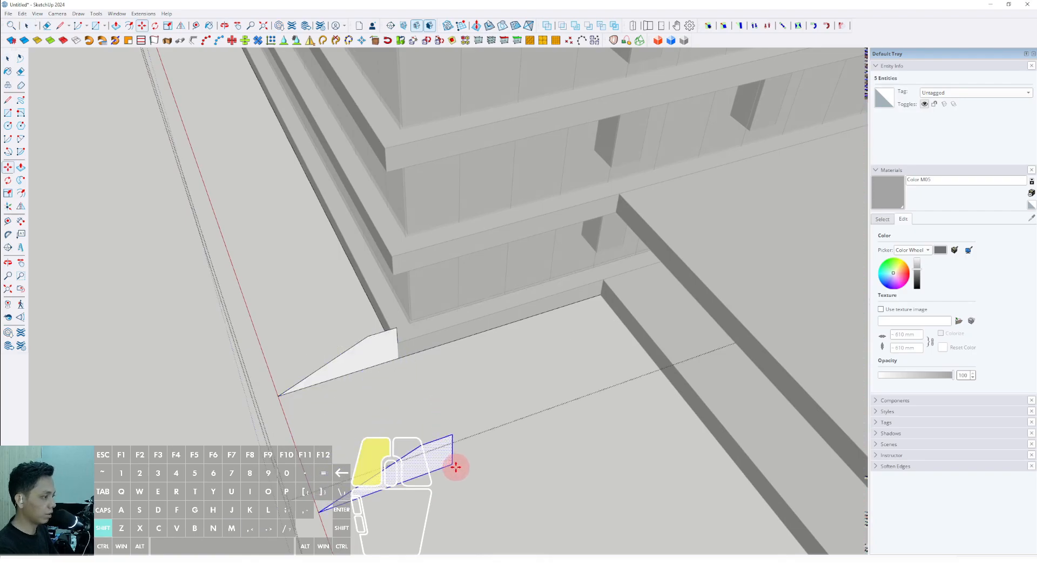
Rotate the copied profile a quarter turn about its vertical edge so its slope points out from the podium's front
{"action": "key", "text": "space"}
{"action": "scroll", "coordinate": [454, 470], "scroll_direction": "up", "scroll_amount": 1}
{"action": "key", "text": "space"}
{"action": "scroll", "coordinate": [453, 465], "scroll_direction": "up", "scroll_amount": 1}
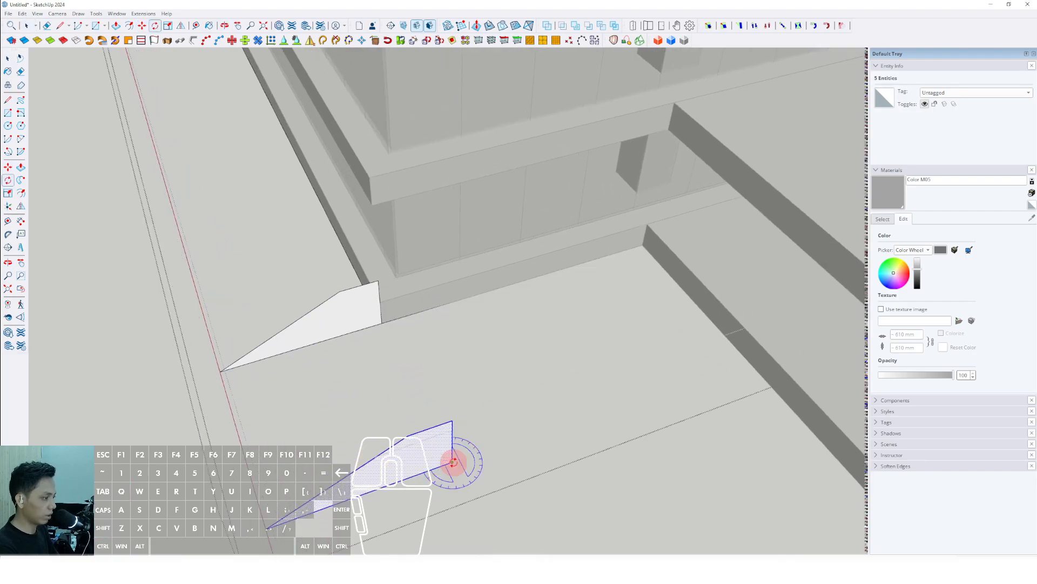
{"action": "left_click", "coordinate": [453, 462]}
{"action": "left_click", "coordinate": [473, 455]}
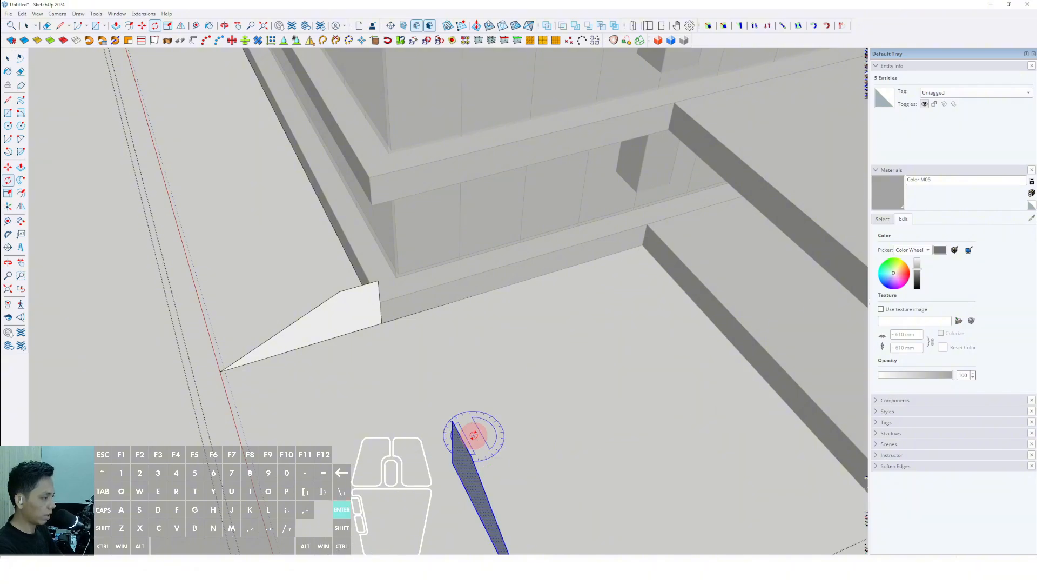
{"action": "left_click", "coordinate": [474, 433]}
Move the rotated profile by its inner bottom corner to the end of the path beside the lower canopy slab
{"action": "key", "text": "space"}
{"action": "scroll", "coordinate": [493, 453], "scroll_direction": "up", "scroll_amount": 1}
{"action": "left_click", "coordinate": [501, 442]}
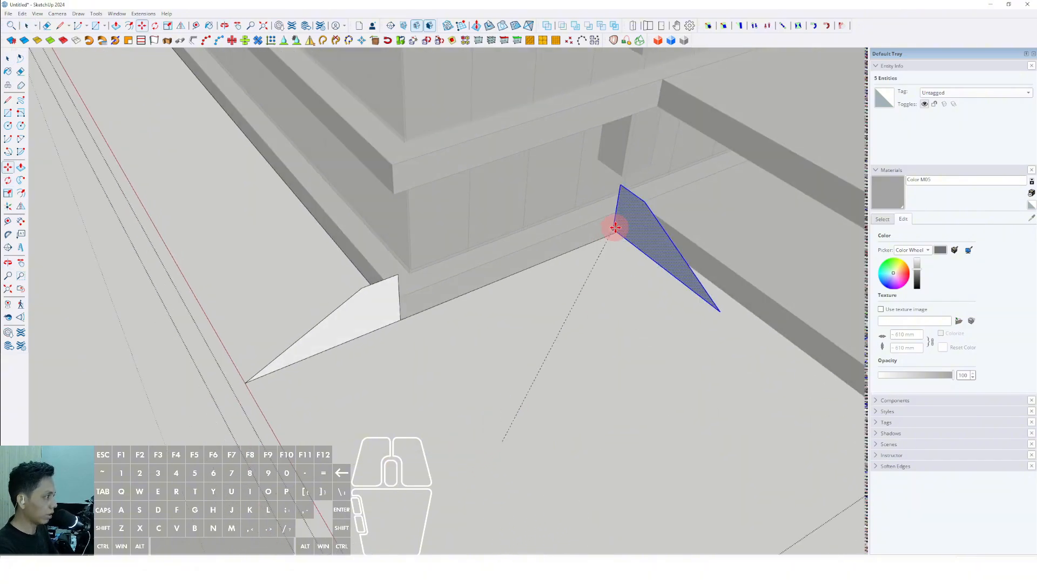
{"action": "left_click", "coordinate": [637, 224]}
{"action": "key", "text": "space"}
{"action": "scroll", "coordinate": [634, 241], "scroll_direction": "down", "scroll_amount": 2}
Delete the original embankment profile at the podium corner, keeping the path edges
{"action": "middle_click_drag", "start_coordinate": [630, 245], "coordinate": [649, 221]}
{"action": "middle_click_drag", "start_coordinate": [419, 345], "coordinate": [355, 378]}
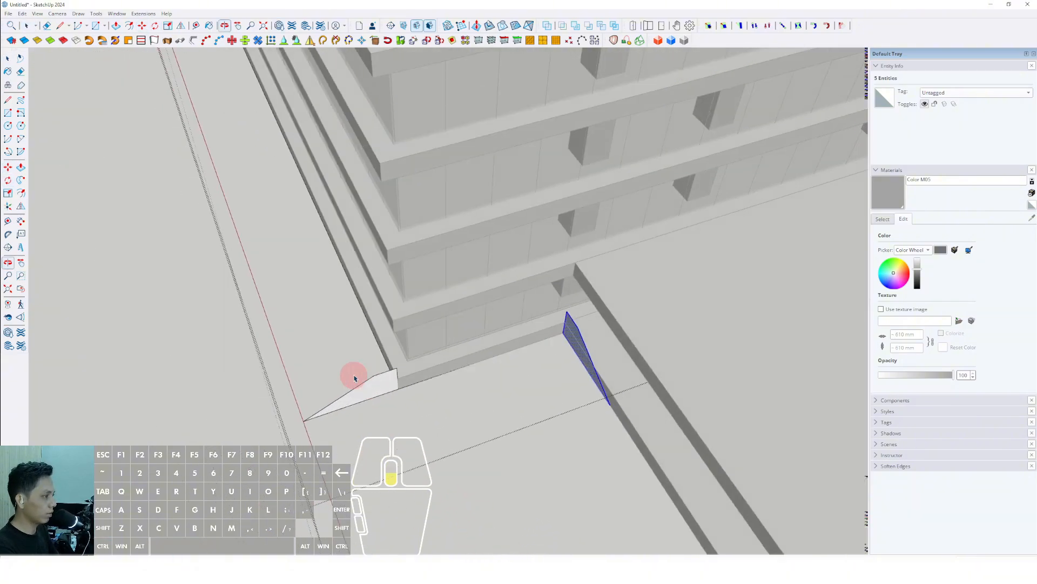
{"action": "key", "text": "Delete"}
{"action": "middle_click_drag", "start_coordinate": [424, 442], "coordinate": [522, 295]}
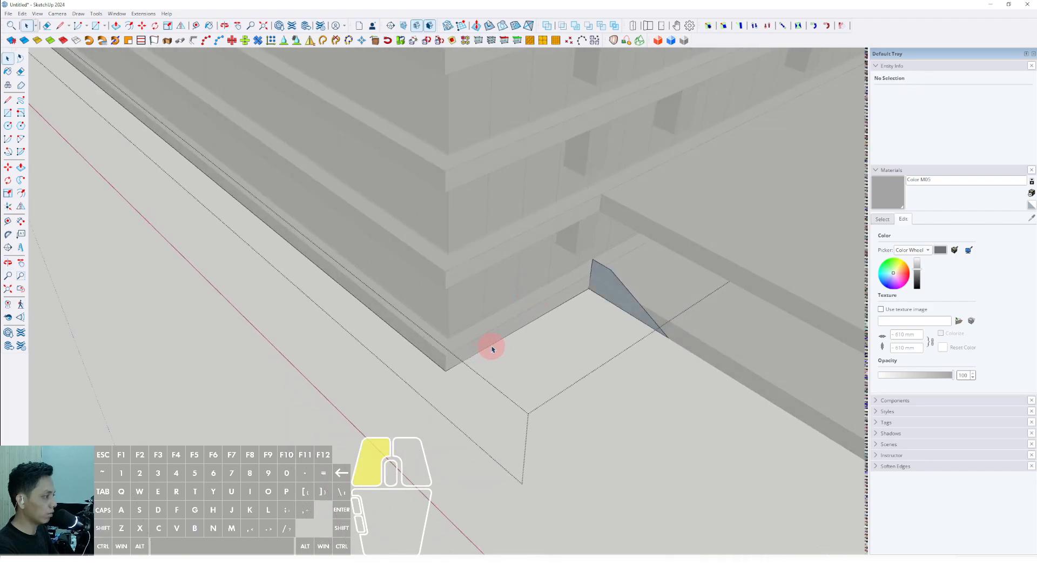
Select the path edges around the podium's base and sweep the profile along them with Follow Me
{"action": "middle_click_drag", "start_coordinate": [492, 348], "coordinate": [508, 342]}
{"action": "left_click_drag", "start_coordinate": [546, 344], "coordinate": [584, 393], "text": "shift"}
{"action": "scroll", "coordinate": [533, 338], "scroll_direction": "up", "scroll_amount": 4}
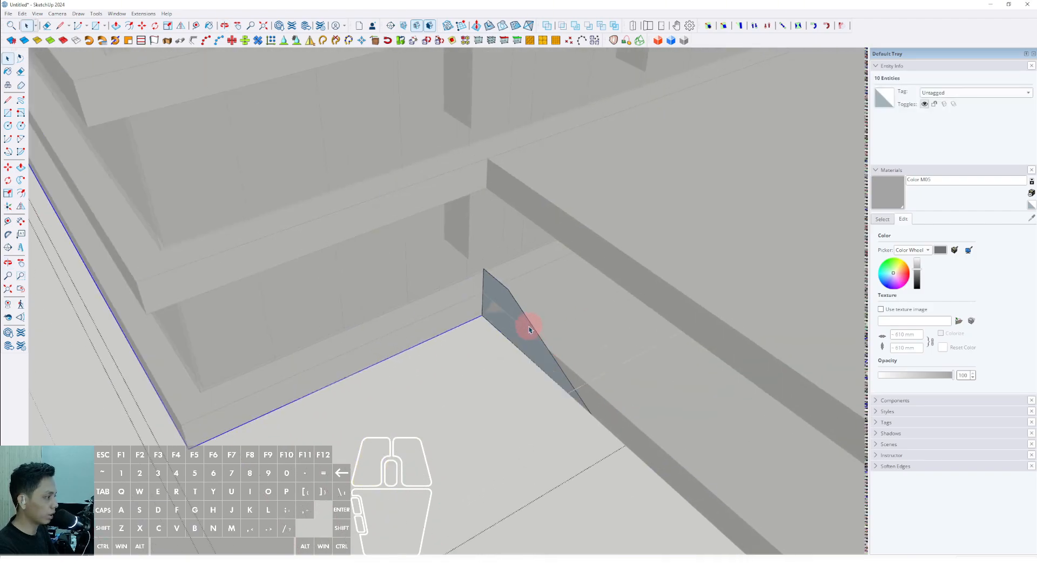
{"action": "middle_click_drag", "start_coordinate": [324, 236], "coordinate": [318, 235]}
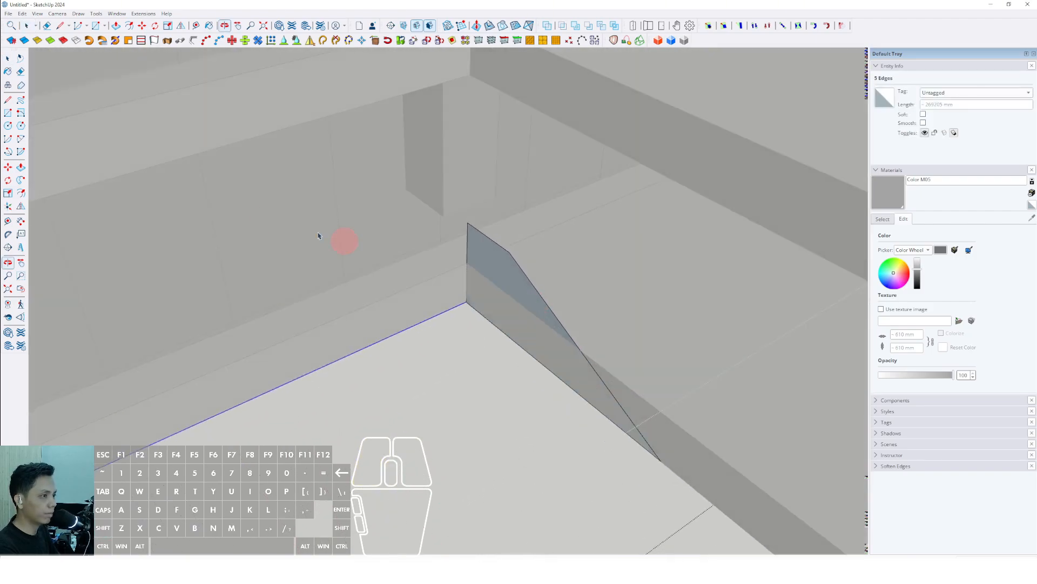
{"action": "left_click", "coordinate": [20, 181]}
{"action": "left_click", "coordinate": [499, 273]}
{"action": "key", "text": "space"}
Open the Landscaping, Fencing and Vegetation material collection for the swept embankment
{"action": "scroll", "coordinate": [501, 297], "scroll_direction": "down", "scroll_amount": 6}
{"action": "left_click", "coordinate": [393, 374]}
{"action": "scroll", "coordinate": [392, 374], "scroll_direction": "down", "scroll_amount": 2}
{"action": "middle_click_drag", "start_coordinate": [393, 374], "coordinate": [465, 335]}
{"action": "left_click", "coordinate": [883, 219]}
{"action": "left_click", "coordinate": [1022, 231]}
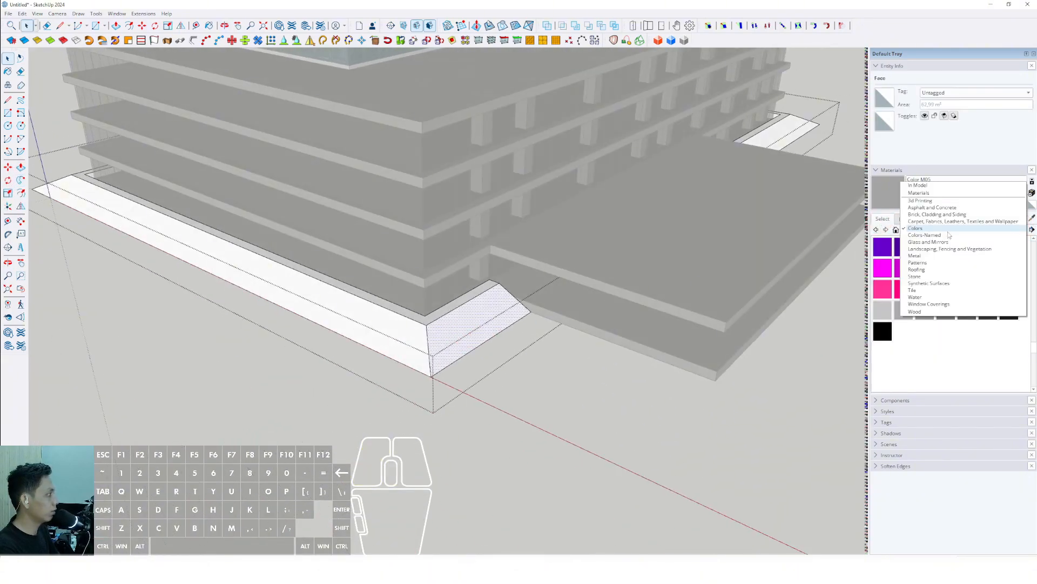
{"action": "left_click", "coordinate": [894, 279]}
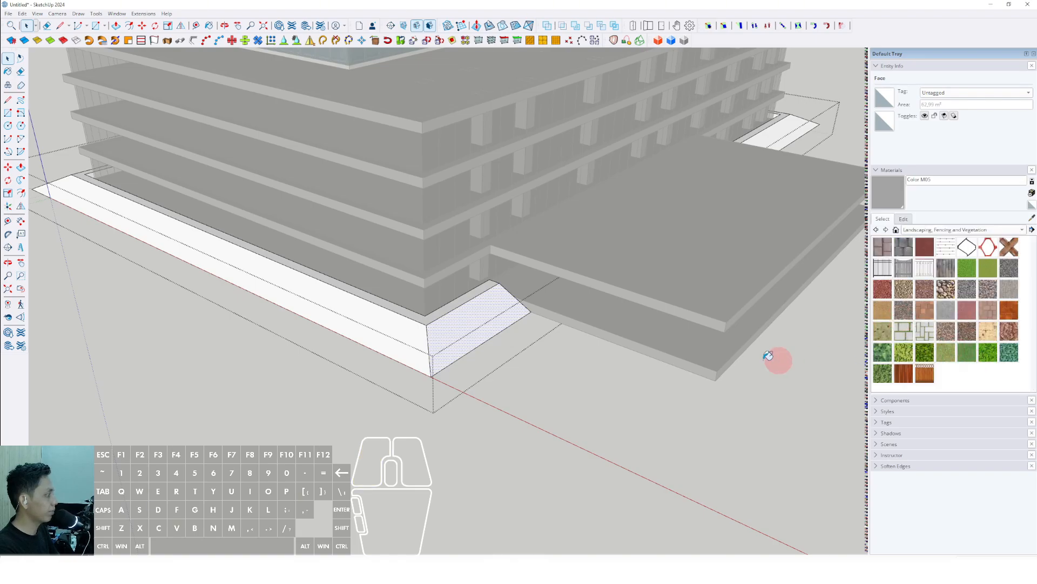
Paint the entire podium embankment with Vegetation Grass and leave its group
{"action": "middle_click_drag", "start_coordinate": [556, 361], "coordinate": [516, 324]}
{"action": "triple_click", "coordinate": [411, 279]}
{"action": "key", "text": "b"}
{"action": "left_click", "coordinate": [439, 273]}
{"action": "scroll", "coordinate": [439, 277], "scroll_direction": "down", "scroll_amount": 2}
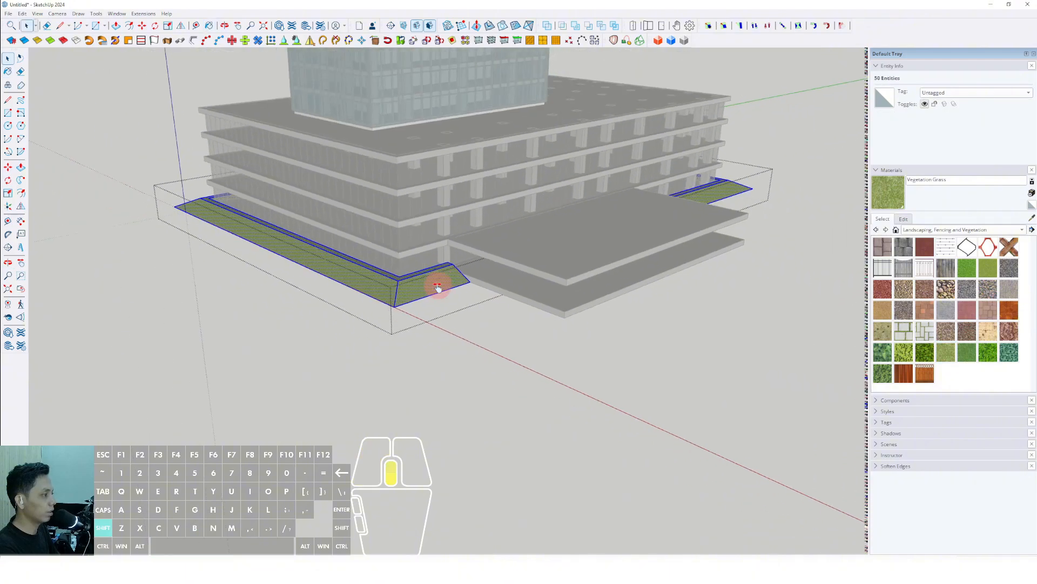
{"action": "middle_click_drag", "start_coordinate": [437, 289], "coordinate": [351, 356], "text": "shift"}
{"action": "middle_click_drag", "start_coordinate": [352, 356], "coordinate": [362, 303]}
{"action": "key", "text": "space"}
{"action": "left_click", "coordinate": [750, 206]}
Draw a triangular slope profile at the outer corner of the lower canopy slab and extrude it along the slab's front edge
{"action": "scroll", "coordinate": [621, 289], "scroll_direction": "down", "scroll_amount": 2}
{"action": "middle_click_drag", "start_coordinate": [621, 289], "coordinate": [588, 345], "text": "shift"}
{"action": "middle_click_drag", "start_coordinate": [589, 346], "coordinate": [465, 385]}
{"action": "scroll", "coordinate": [443, 324], "scroll_direction": "down", "scroll_amount": 3}
{"action": "middle_click_drag", "start_coordinate": [466, 385], "coordinate": [497, 414]}
{"action": "scroll", "coordinate": [497, 414], "scroll_direction": "up", "scroll_amount": 6}
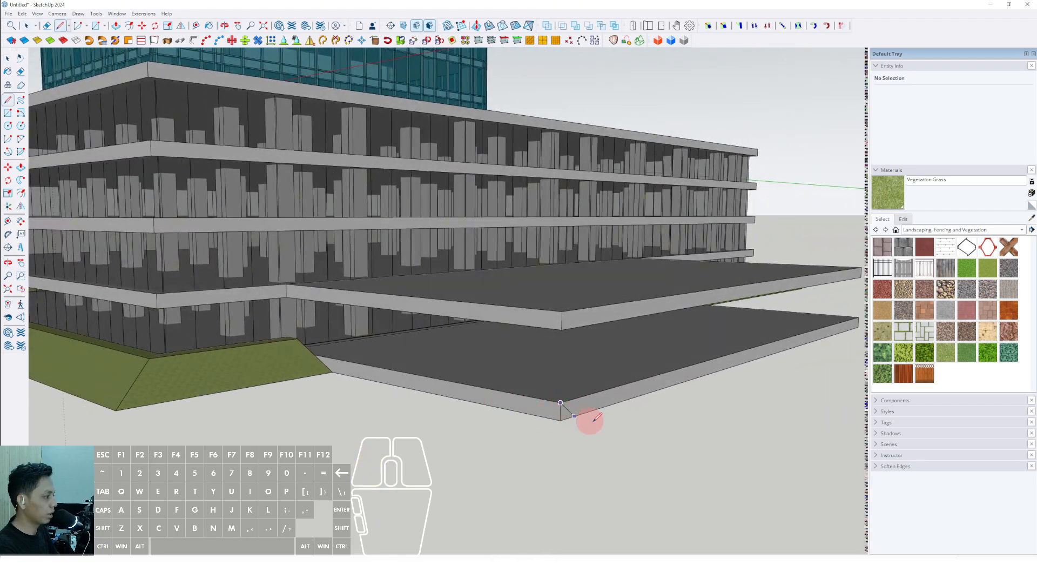
{"action": "left_click", "coordinate": [561, 404]}
{"action": "key", "text": "space"}
{"action": "scroll", "coordinate": [849, 358], "scroll_direction": "down", "scroll_amount": 1}
{"action": "middle_click_drag", "start_coordinate": [849, 358], "coordinate": [689, 429], "text": "shift"}
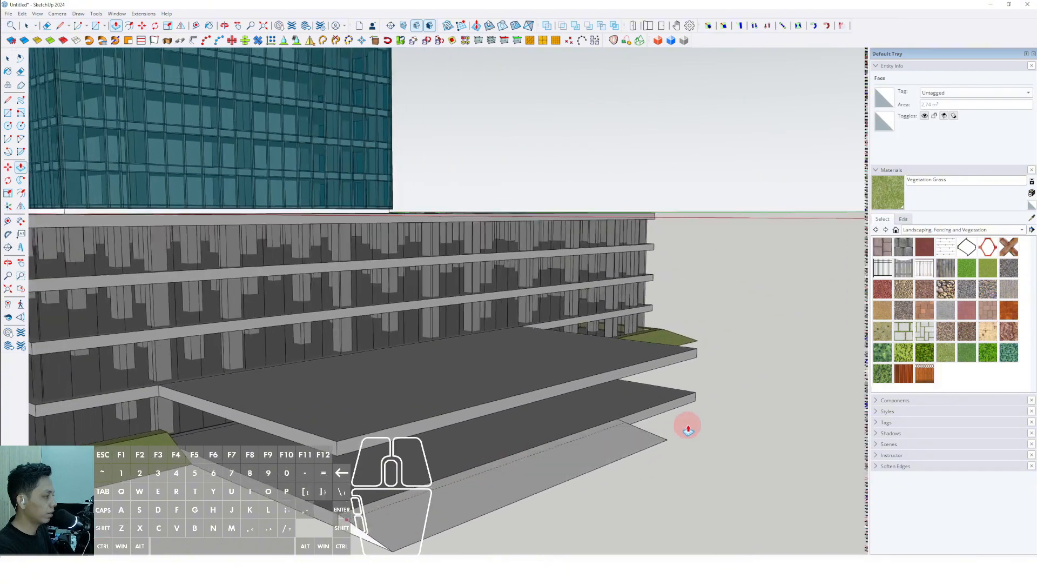
{"action": "key", "text": "space"}
Group the slope in front of the lower canopy slab and paint it with Vegetation Grass
{"action": "left_click", "coordinate": [667, 421]}
{"action": "right_click", "coordinate": [667, 420]}
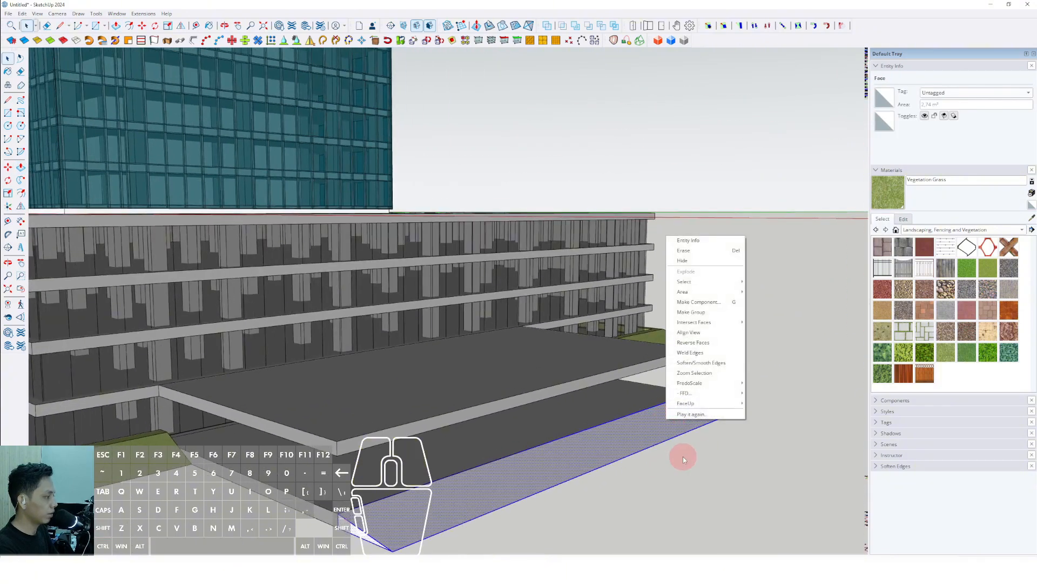
{"action": "left_click", "coordinate": [689, 312]}
{"action": "scroll", "coordinate": [614, 447], "scroll_direction": "down", "scroll_amount": 2}
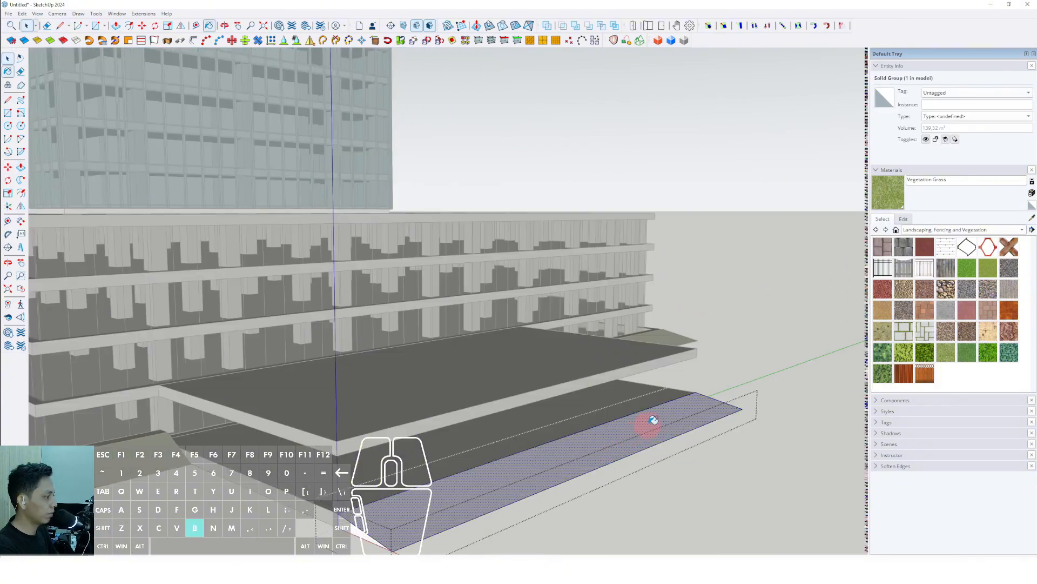
{"action": "scroll", "coordinate": [649, 424], "scroll_direction": "down", "scroll_amount": 2}
{"action": "scroll", "coordinate": [666, 428], "scroll_direction": "down", "scroll_amount": 1}
{"action": "left_click", "coordinate": [721, 396]}
Draw a rectangle on the side face of the lower canopy slab, between the two grass slopes
{"action": "middle_click_drag", "start_coordinate": [722, 396], "coordinate": [546, 416]}
{"action": "scroll", "coordinate": [442, 419], "scroll_direction": "up", "scroll_amount": 3}
{"action": "key", "text": "r"}
{"action": "left_click", "coordinate": [655, 447]}
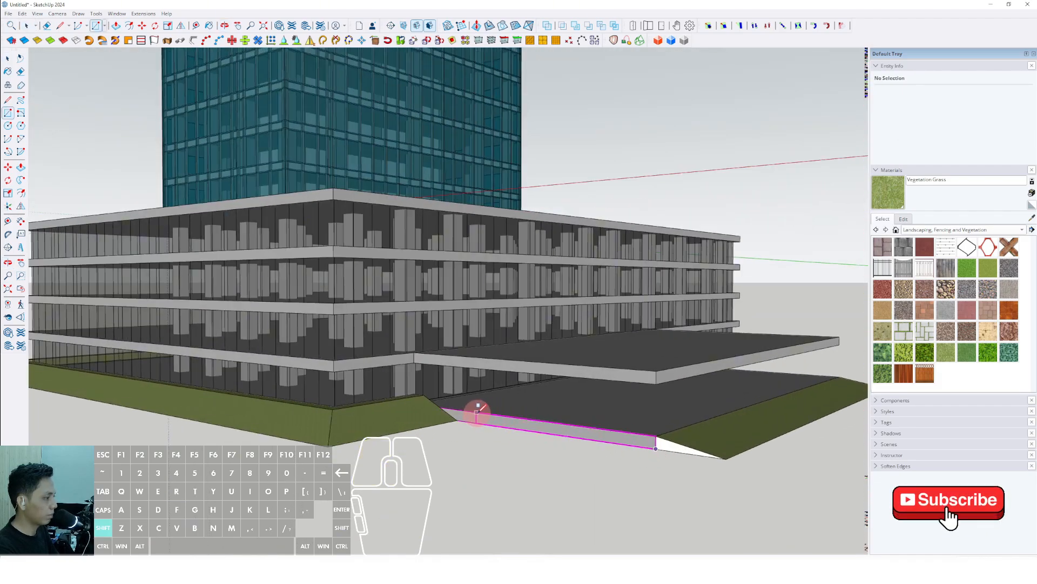
{"action": "left_click", "coordinate": [461, 409]}
Extrude the side rectangle outward from the lower canopy slab as a driveway block
{"action": "scroll", "coordinate": [486, 416], "scroll_direction": "up", "scroll_amount": 1}
{"action": "key", "text": "p"}
{"action": "middle_click_drag", "start_coordinate": [562, 424], "coordinate": [491, 438]}
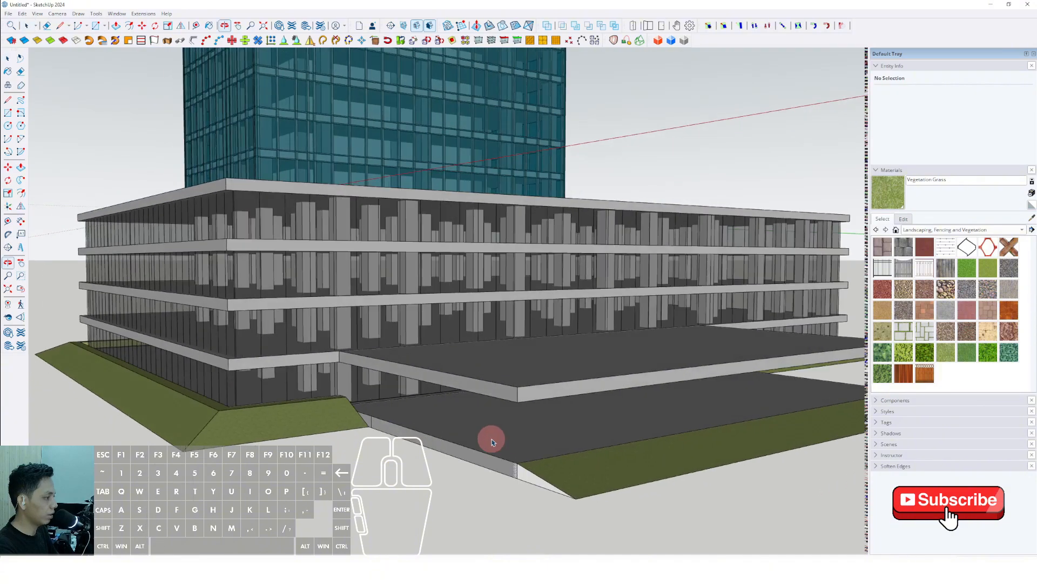
{"action": "left_click", "coordinate": [466, 446]}
{"action": "key", "text": "space"}
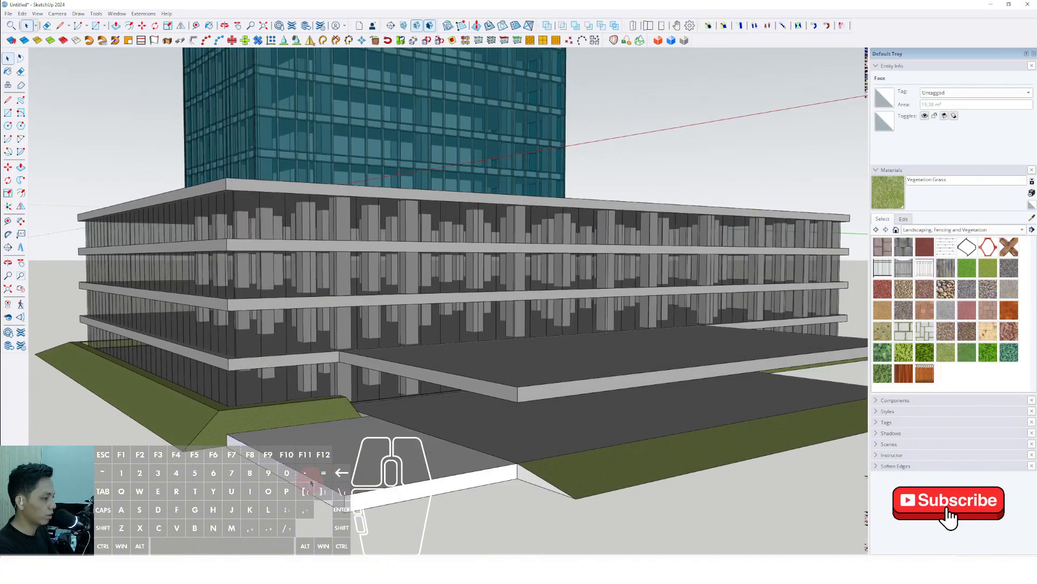
Lower the driveway block's outer top edge to ground level so the block becomes a sloping ramp
{"action": "middle_click_drag", "start_coordinate": [344, 492], "coordinate": [371, 460], "text": "shift"}
{"action": "left_click", "coordinate": [368, 459]}
{"action": "scroll", "coordinate": [366, 456], "scroll_direction": "up", "scroll_amount": 2}
{"action": "key", "text": "m"}
{"action": "left_click", "coordinate": [367, 456]}
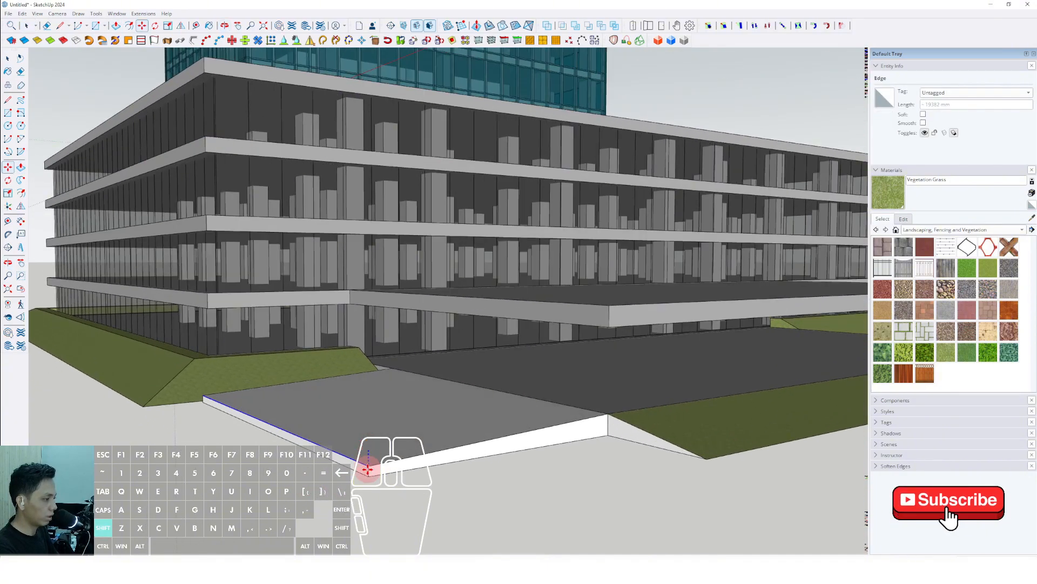
{"action": "left_click", "coordinate": [367, 476], "text": "shift"}
Make a group from all faces and edges of the ramp
{"action": "scroll", "coordinate": [379, 462], "scroll_direction": "down", "scroll_amount": 2}
{"action": "key", "text": "space"}
{"action": "triple_click", "coordinate": [443, 422]}
{"action": "right_click", "coordinate": [443, 421]}
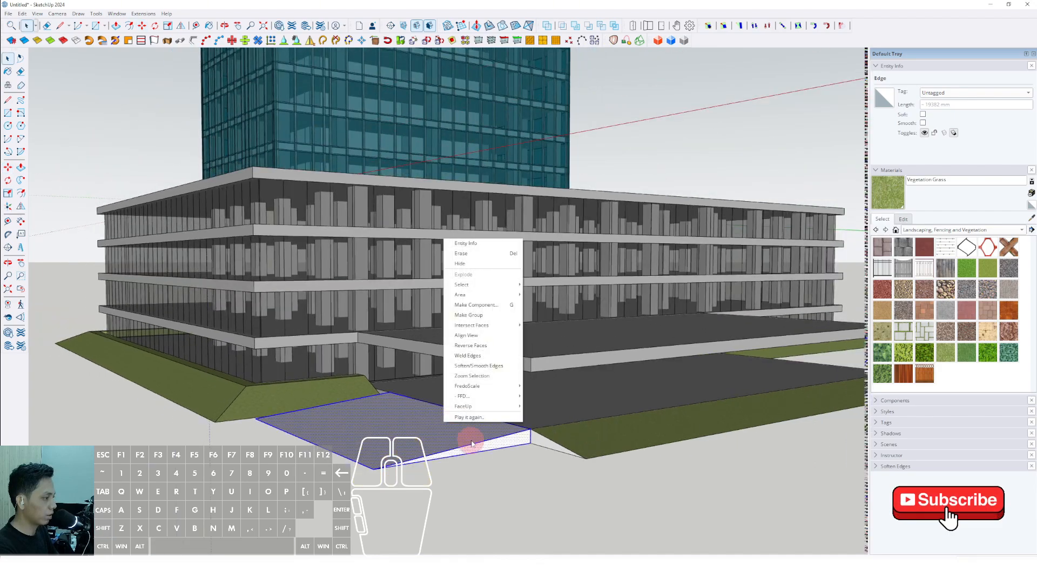
{"action": "left_click", "coordinate": [471, 315]}
Copy the ramp group to the opposite side of the lower canopy slab
{"action": "mouse_move", "coordinate": [471, 316]}
{"action": "middle_mouse_down"}
{"action": "mouse_move", "coordinate": [335, 444]}
{"action": "mouse_move", "coordinate": [324, 448]}
{"action": "mouse_move", "coordinate": [374, 410]}
{"action": "mouse_move", "coordinate": [324, 432]}
{"action": "middle_mouse_up"}
{"action": "left_click", "coordinate": [183, 487]}
{"action": "scroll", "coordinate": [375, 410], "scroll_direction": "up", "scroll_amount": 2}
{"action": "key", "text": "m"}
{"action": "left_click", "coordinate": [311, 423]}
{"action": "key", "text": "ctrl"}
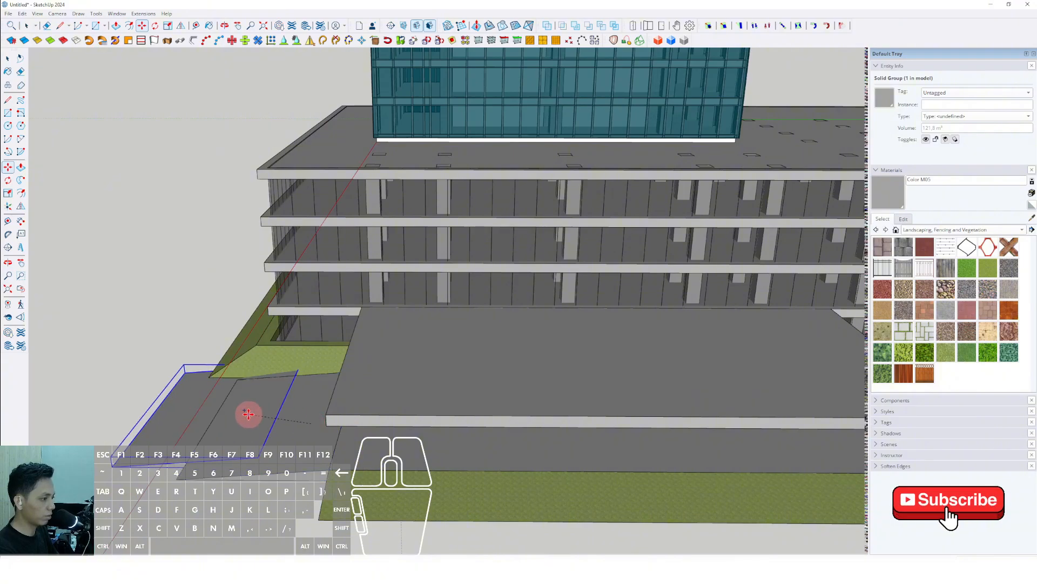
{"action": "scroll", "coordinate": [175, 424], "scroll_direction": "down", "scroll_amount": 1}
{"action": "middle_click_drag", "start_coordinate": [175, 425], "coordinate": [83, 411], "text": "shift"}
{"action": "left_click", "coordinate": [704, 412], "text": "shift"}
{"action": "key", "text": "space"}
Flip the ramp copy so it slopes down away from the lower canopy slab
{"action": "middle_click_drag", "start_coordinate": [704, 413], "coordinate": [453, 424]}
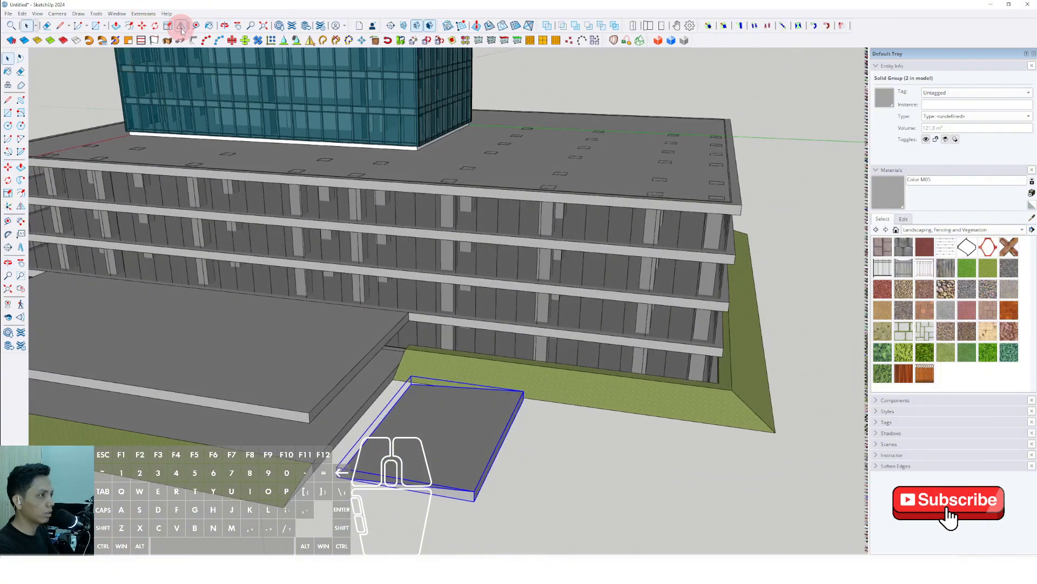
{"action": "left_click", "coordinate": [181, 29]}
{"action": "scroll", "coordinate": [459, 392], "scroll_direction": "up", "scroll_amount": 2}
{"action": "left_click", "coordinate": [435, 392]}
{"action": "key", "text": "space"}
Move the flipped ramp by its upper corner to meet the front corner of the lower canopy slab
{"action": "scroll", "coordinate": [421, 438], "scroll_direction": "up", "scroll_amount": 1}
{"action": "middle_click_drag", "start_coordinate": [371, 475], "coordinate": [353, 437]}
{"action": "key", "text": "m"}
{"action": "left_click", "coordinate": [330, 423]}
{"action": "scroll", "coordinate": [346, 425], "scroll_direction": "up", "scroll_amount": 1, "text": "shift"}
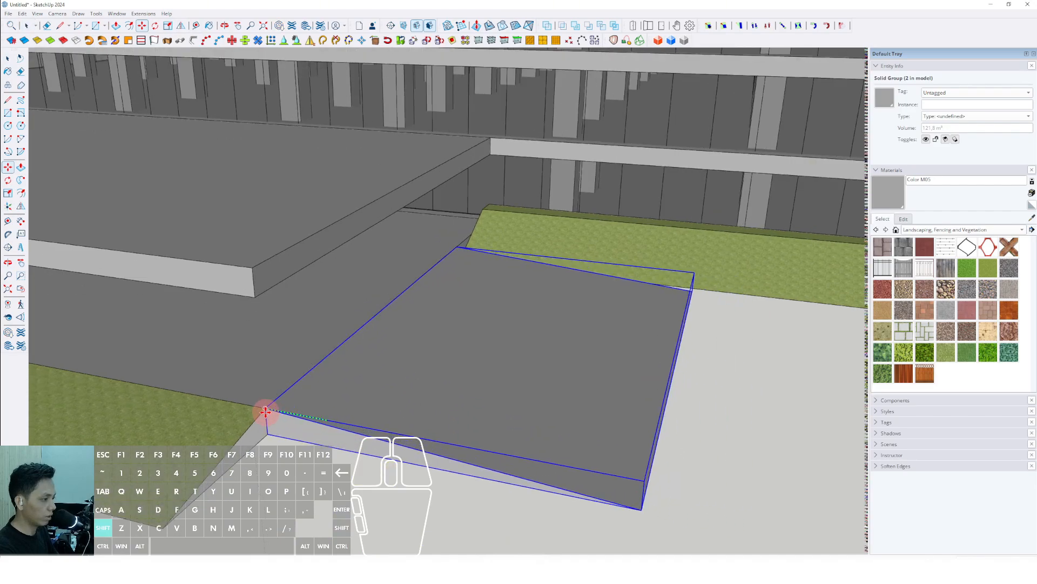
{"action": "left_click", "coordinate": [267, 412], "text": "shift"}
{"action": "key", "text": "space"}
Examine how the flipped ramp meets the slab corner and the end of the front grass slope
{"action": "scroll", "coordinate": [290, 414], "scroll_direction": "down", "scroll_amount": 2}
{"action": "middle_click_drag", "start_coordinate": [290, 414], "coordinate": [490, 397], "text": "shift"}
{"action": "middle_click_drag", "start_coordinate": [607, 373], "coordinate": [270, 359]}
{"action": "scroll", "coordinate": [269, 359], "scroll_direction": "up", "scroll_amount": 2}
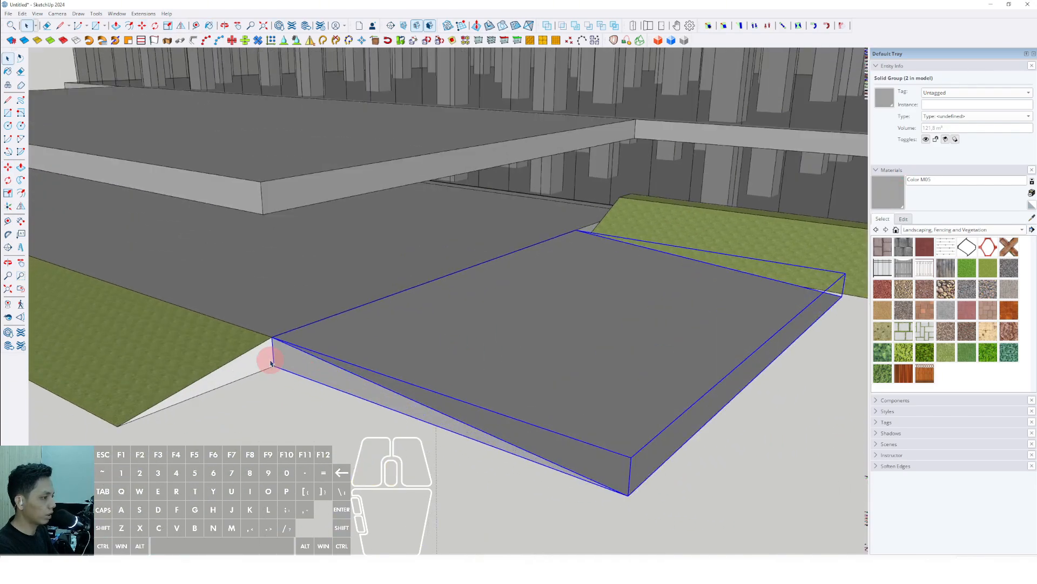
{"action": "double_click", "coordinate": [258, 358]}
{"action": "left_click", "coordinate": [258, 363]}
{"action": "middle_click_drag", "start_coordinate": [283, 349], "coordinate": [436, 344]}
{"action": "scroll", "coordinate": [437, 344], "scroll_direction": "down", "scroll_amount": 8}
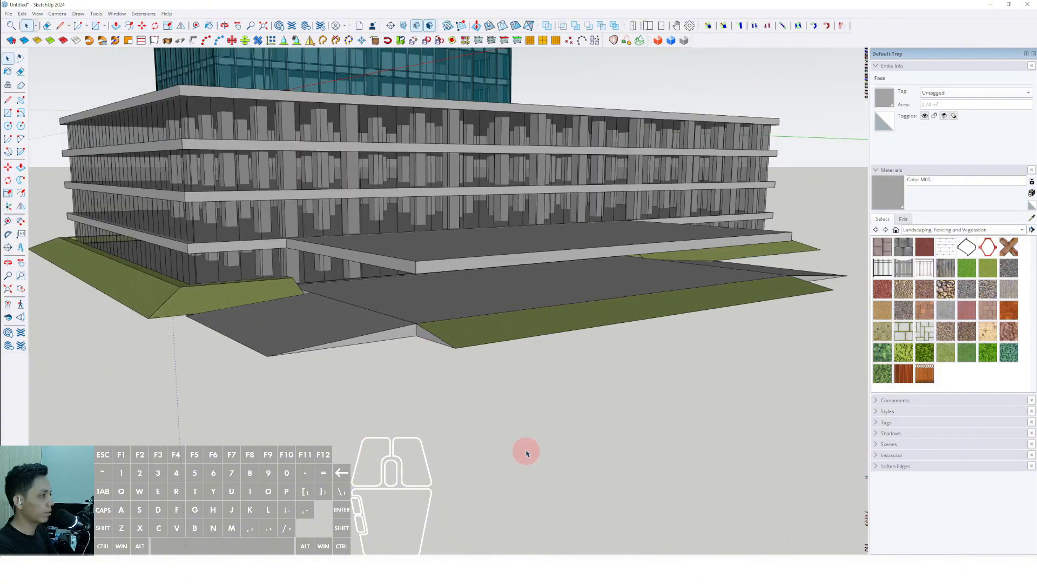
Model a cylindrical column beneath the canopy's front corner, reaching up to the canopy underside, and group it
{"action": "scroll", "coordinate": [463, 338], "scroll_direction": "up", "scroll_amount": 6}
{"action": "middle_click_drag", "start_coordinate": [489, 395], "coordinate": [537, 341]}
{"action": "key", "text": "c"}
{"action": "key", "text": "space"}
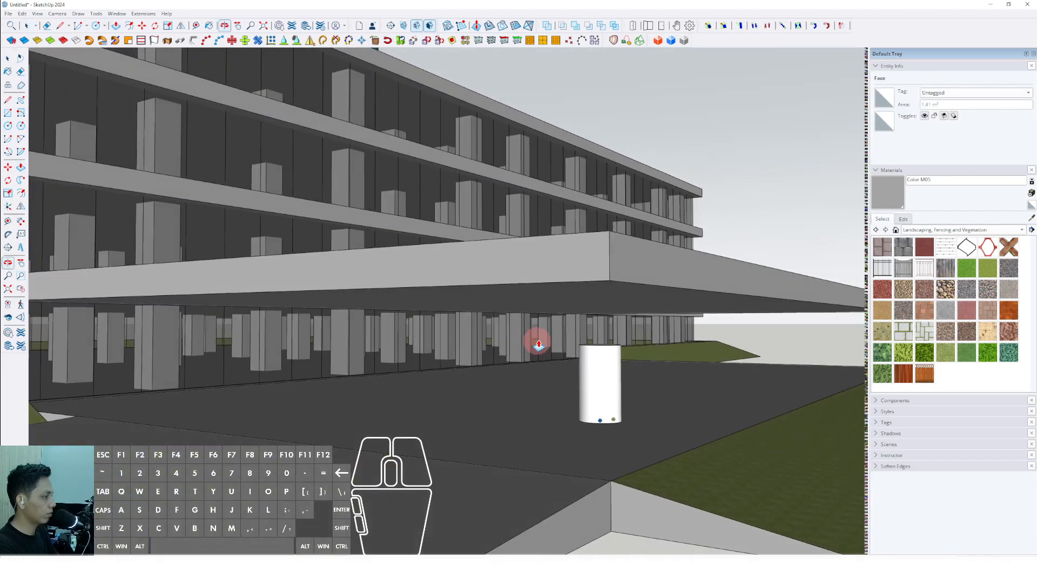
{"action": "left_click", "coordinate": [606, 327]}
{"action": "right_click", "coordinate": [614, 328]}
{"action": "left_click", "coordinate": [643, 401]}
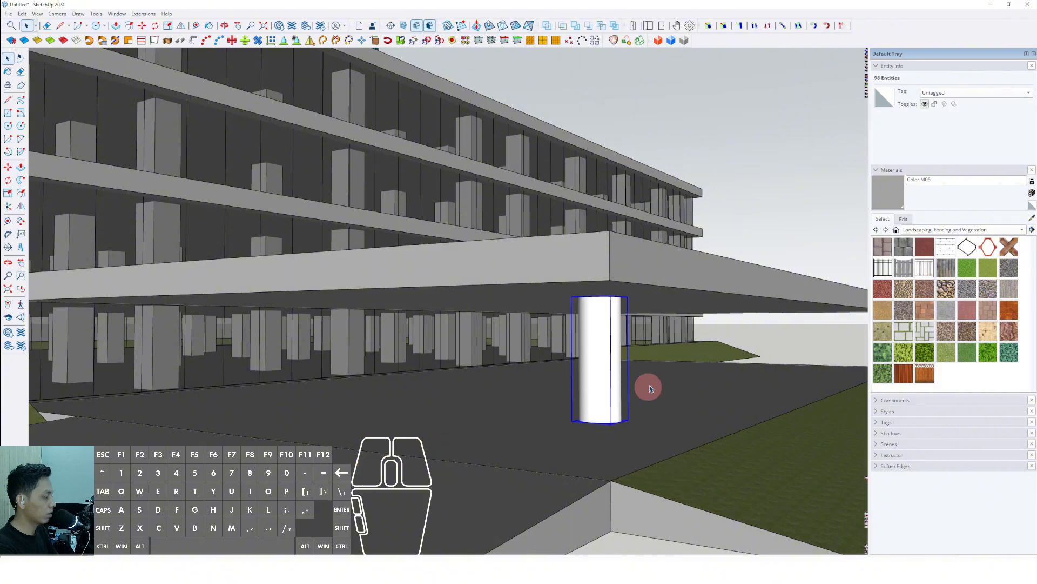
Paint the column with Metal Corrugated Shiny and set the texture width to 5000 mm
{"action": "left_click", "coordinate": [890, 199]}
{"action": "left_click", "coordinate": [1023, 230]}
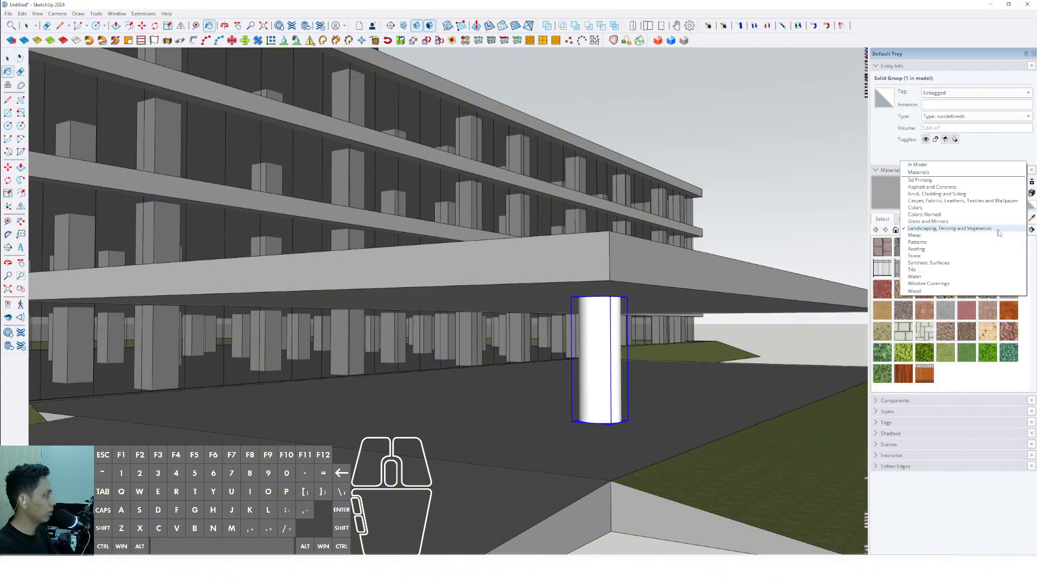
{"action": "left_click", "coordinate": [915, 234]}
{"action": "left_click", "coordinate": [886, 252]}
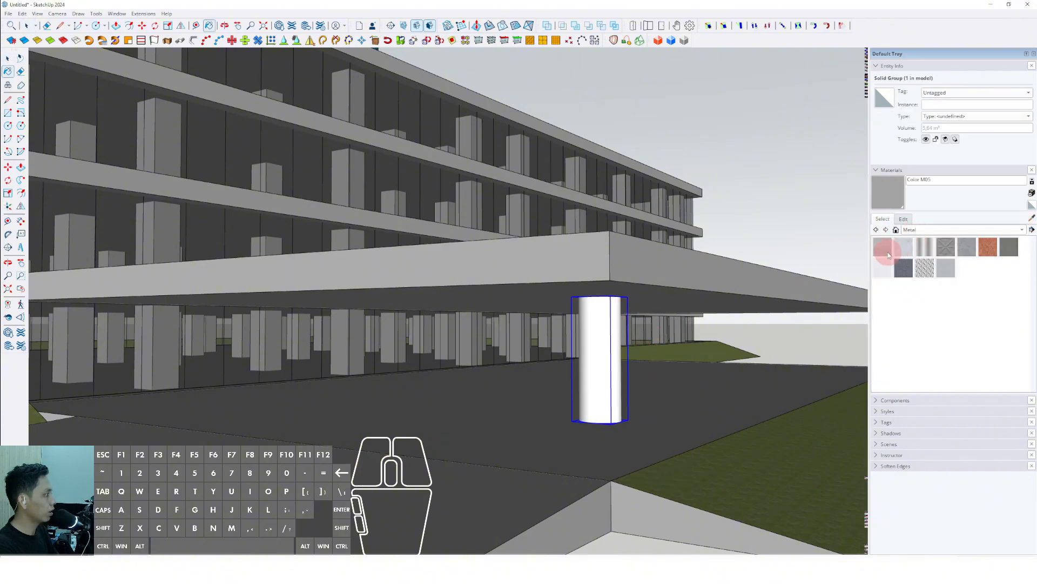
{"action": "left_click", "coordinate": [926, 248]}
{"action": "left_click", "coordinate": [611, 351]}
{"action": "mouse_move", "coordinate": [611, 351]}
{"action": "middle_mouse_down"}
{"action": "mouse_move", "coordinate": [493, 394]}
{"action": "mouse_move", "coordinate": [630, 350]}
{"action": "middle_mouse_up"}
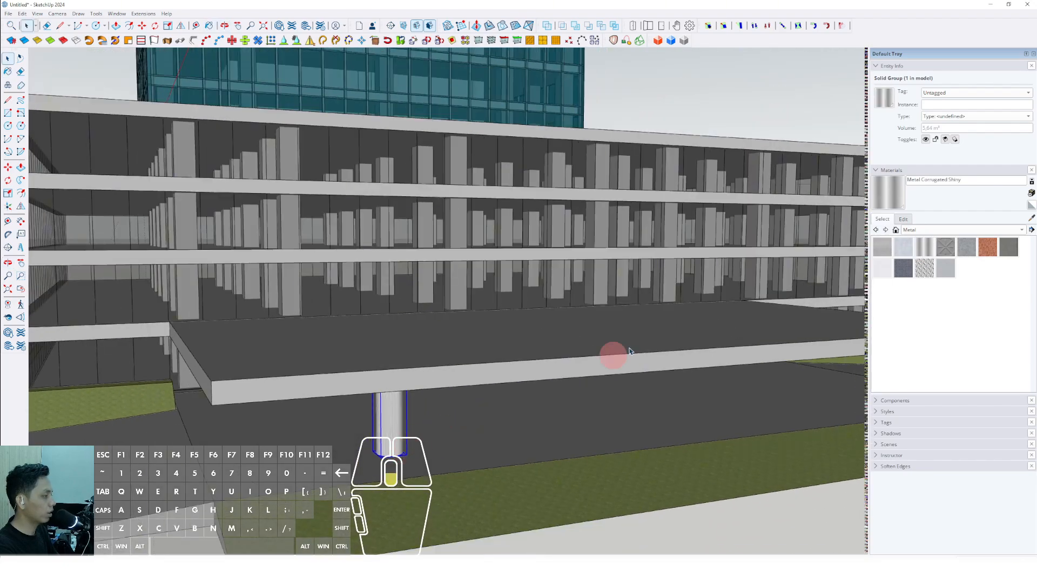
{"action": "left_click", "coordinate": [905, 219]}
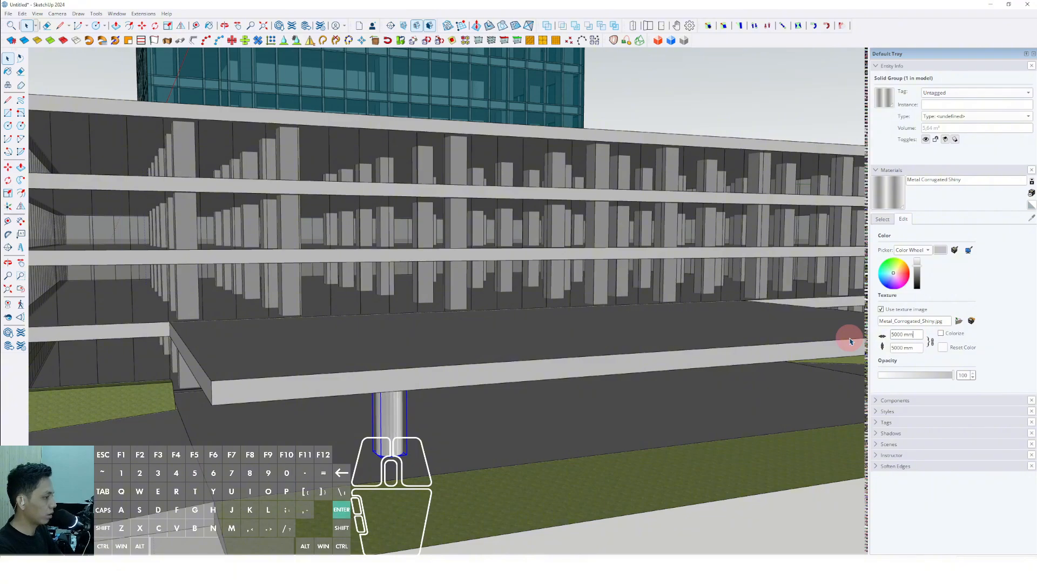
Reposition the column beneath the canopy, near its front corner
{"action": "middle_click_drag", "start_coordinate": [463, 461], "coordinate": [396, 416]}
{"action": "scroll", "coordinate": [396, 416], "scroll_direction": "up", "scroll_amount": 1}
{"action": "left_click", "coordinate": [373, 442]}
{"action": "key", "text": "m"}
{"action": "left_click", "coordinate": [373, 442]}
{"action": "left_click", "coordinate": [331, 456]}
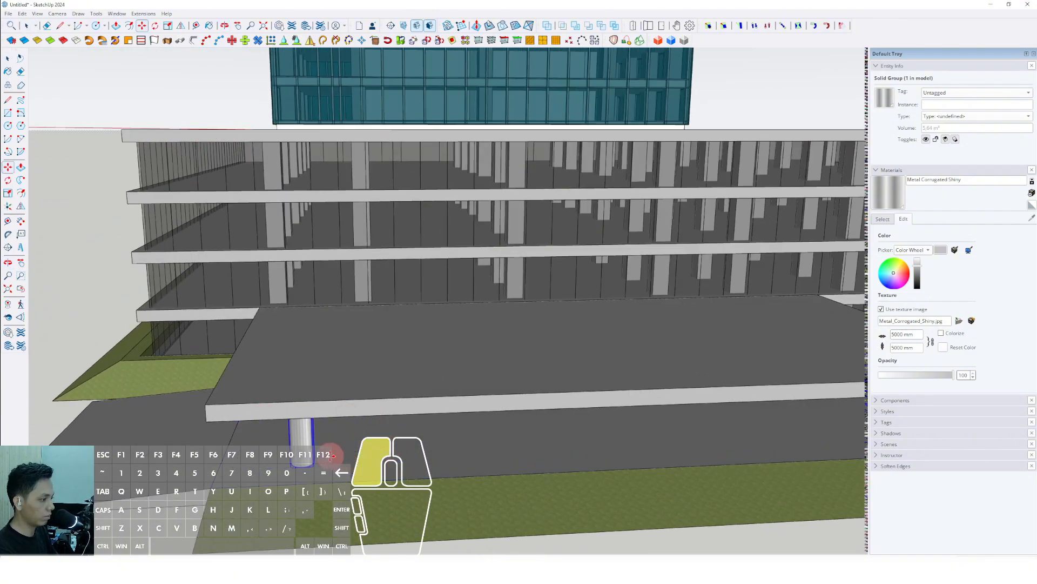
Copy the column to the far end of the canopy's front edge and divide the distance into 4 equal spacings
{"action": "scroll", "coordinate": [339, 460], "scroll_direction": "down", "scroll_amount": 3}
{"action": "key", "text": "shift"}
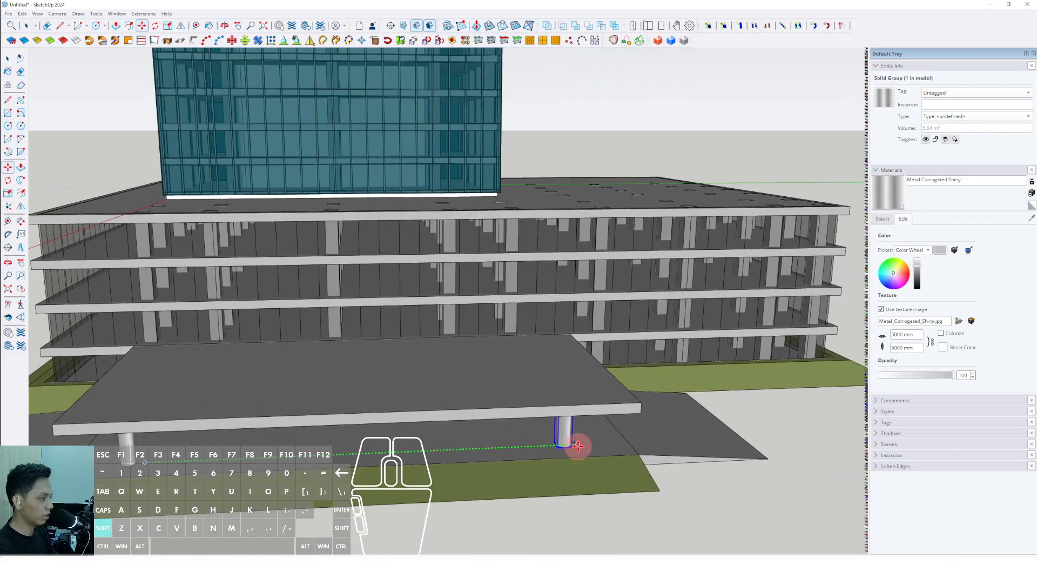
{"action": "key", "text": "space"}
{"action": "middle_click_drag", "start_coordinate": [222, 463], "coordinate": [249, 458]}
{"action": "left_click", "coordinate": [214, 432]}
{"action": "left_click", "coordinate": [186, 454], "text": "ctrl"}
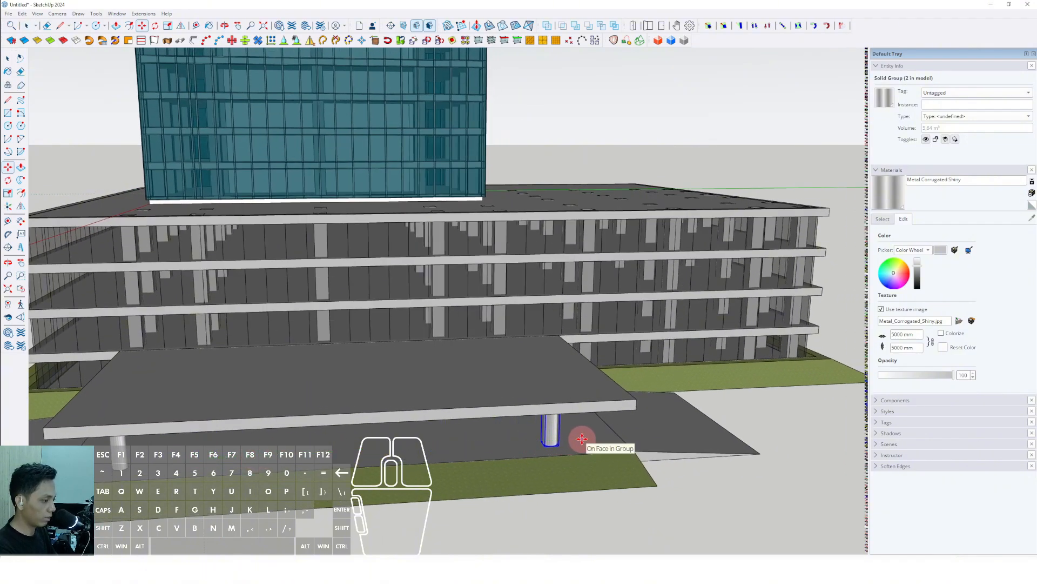
{"action": "type", "text": "/4"}
{"action": "key", "text": "Return"}
{"action": "key", "text": "ctrl+t"}
Examine the whole tower and podium from a distance and from several angles
{"action": "scroll", "coordinate": [465, 433], "scroll_direction": "down", "scroll_amount": 3}
{"action": "middle_click_drag", "start_coordinate": [465, 442], "coordinate": [655, 382]}
{"action": "scroll", "coordinate": [552, 430], "scroll_direction": "down", "scroll_amount": 1}
{"action": "middle_click_drag", "start_coordinate": [553, 430], "coordinate": [572, 486]}
{"action": "scroll", "coordinate": [472, 382], "scroll_direction": "down", "scroll_amount": 2}
{"action": "scroll", "coordinate": [481, 458], "scroll_direction": "down", "scroll_amount": 3}
{"action": "scroll", "coordinate": [470, 446], "scroll_direction": "up", "scroll_amount": 2}
{"action": "scroll", "coordinate": [500, 467], "scroll_direction": "down", "scroll_amount": 2}
{"action": "middle_click_drag", "start_coordinate": [500, 468], "coordinate": [458, 473], "text": "shift"}
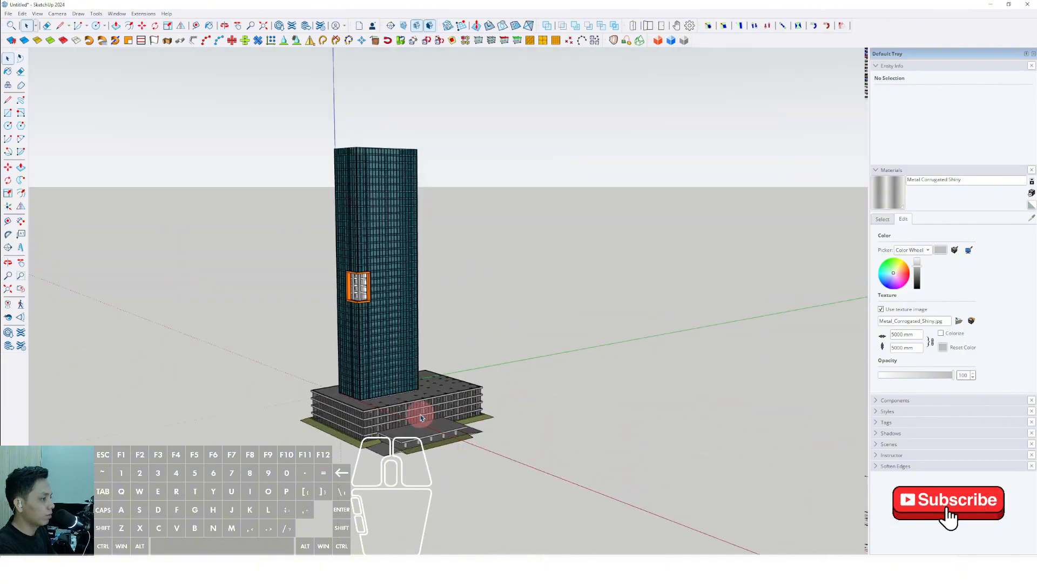
{"action": "scroll", "coordinate": [419, 416], "scroll_direction": "up", "scroll_amount": 2}
{"action": "middle_click_drag", "start_coordinate": [419, 417], "coordinate": [445, 439]}
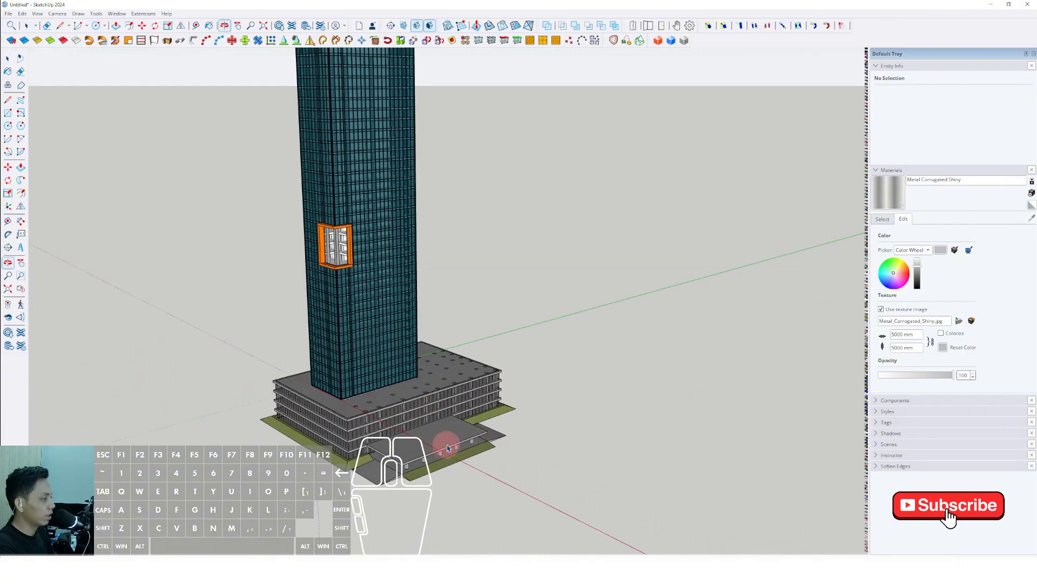
Insert the Tree 2D Deciduous component from the Components Sampler collection on the side grass embankment near the podium corner
{"action": "left_click", "coordinate": [878, 171]}
{"action": "left_click", "coordinate": [877, 182]}
{"action": "left_click", "coordinate": [889, 231]}
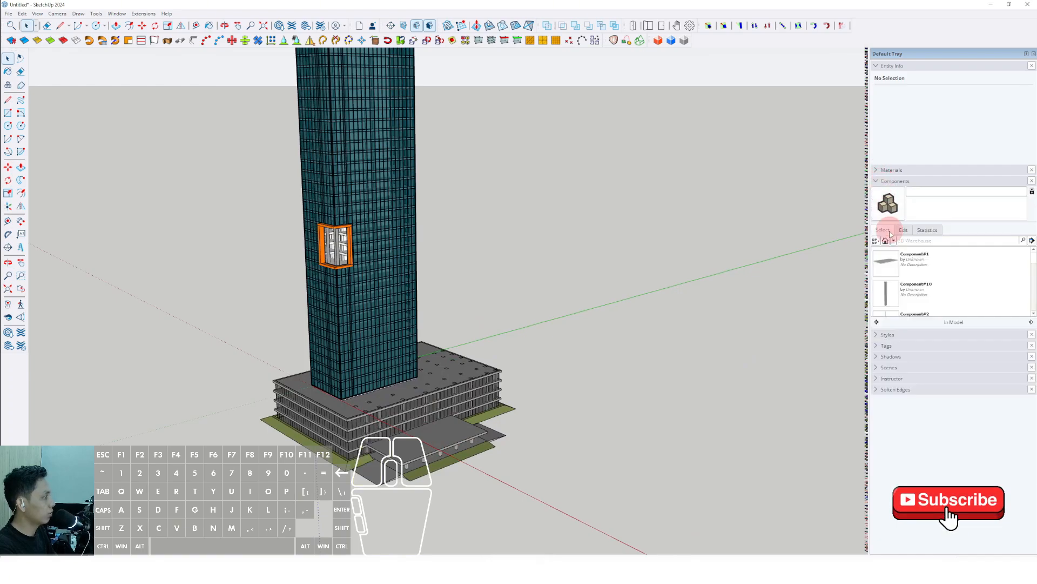
{"action": "left_click", "coordinate": [893, 241]}
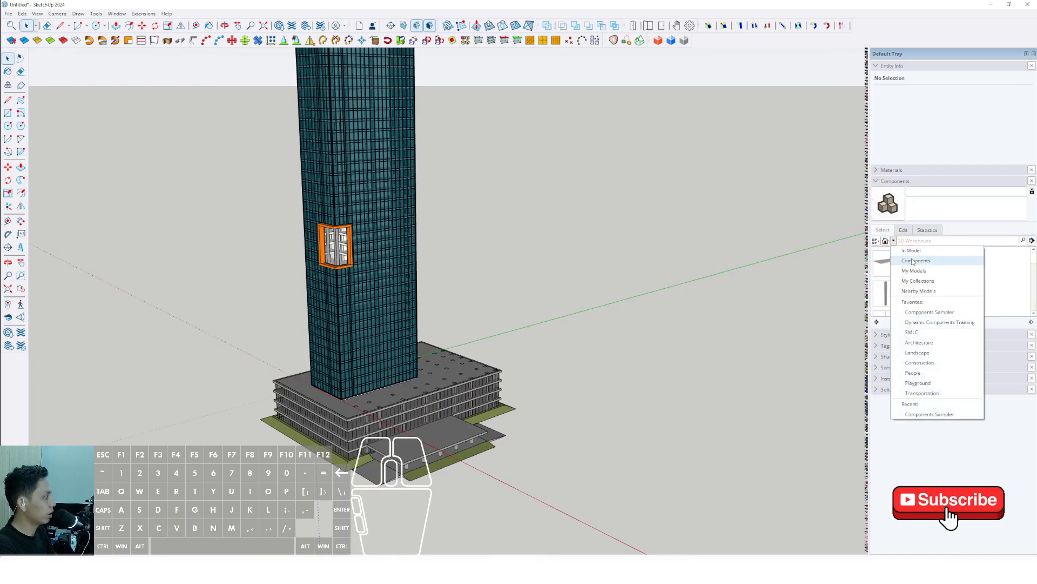
{"action": "left_click", "coordinate": [914, 262]}
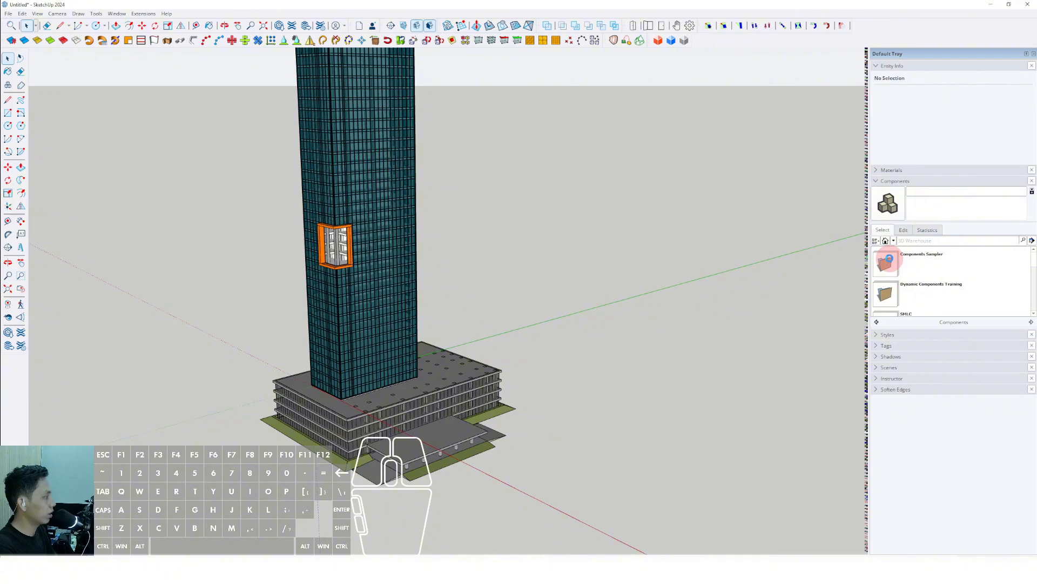
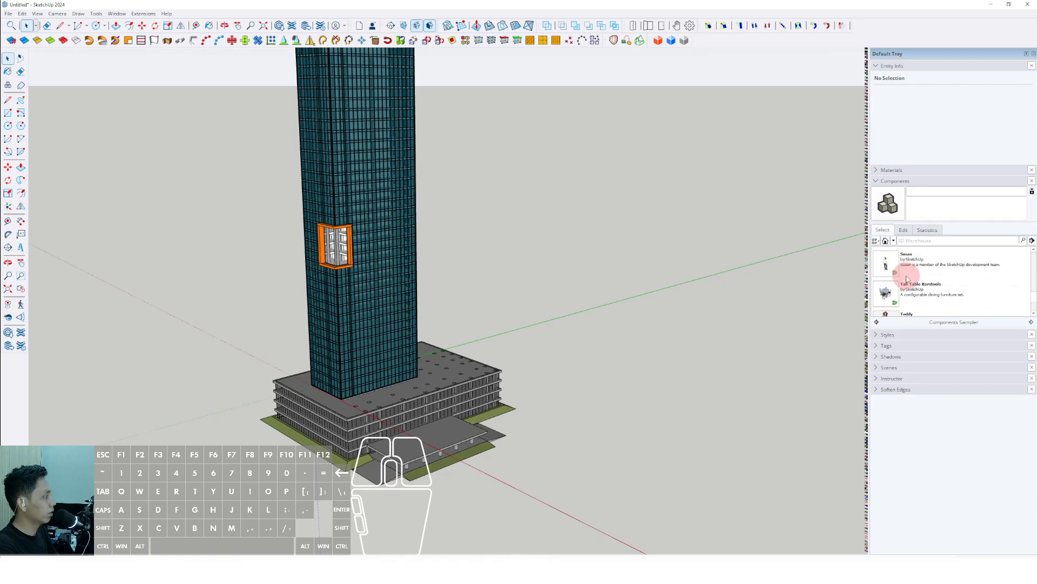
{"action": "scroll", "coordinate": [347, 452], "scroll_direction": "up", "scroll_amount": 6}
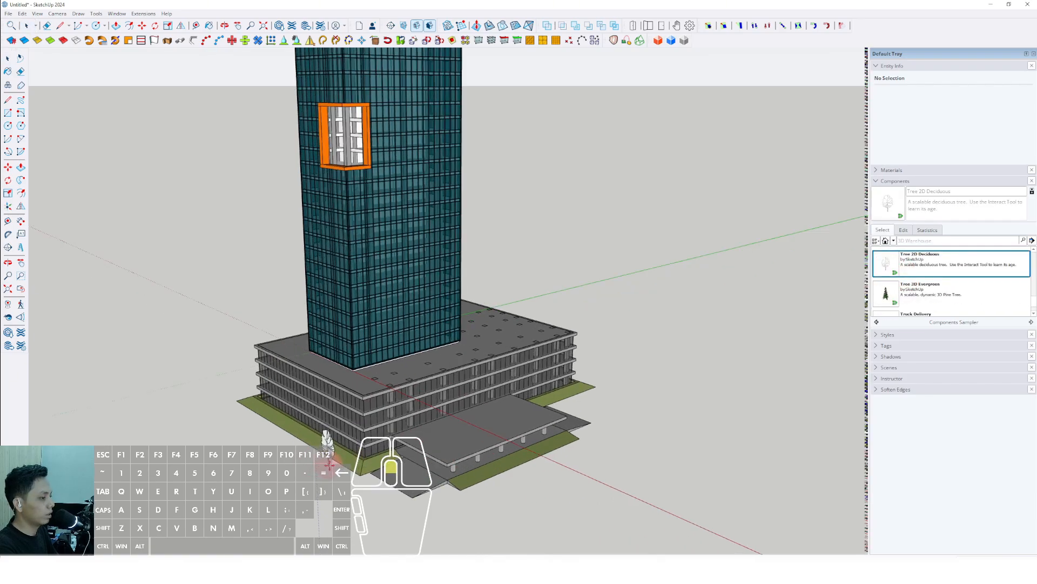
{"action": "left_click", "coordinate": [352, 416]}
{"action": "middle_click_drag", "start_coordinate": [352, 417], "coordinate": [372, 409]}
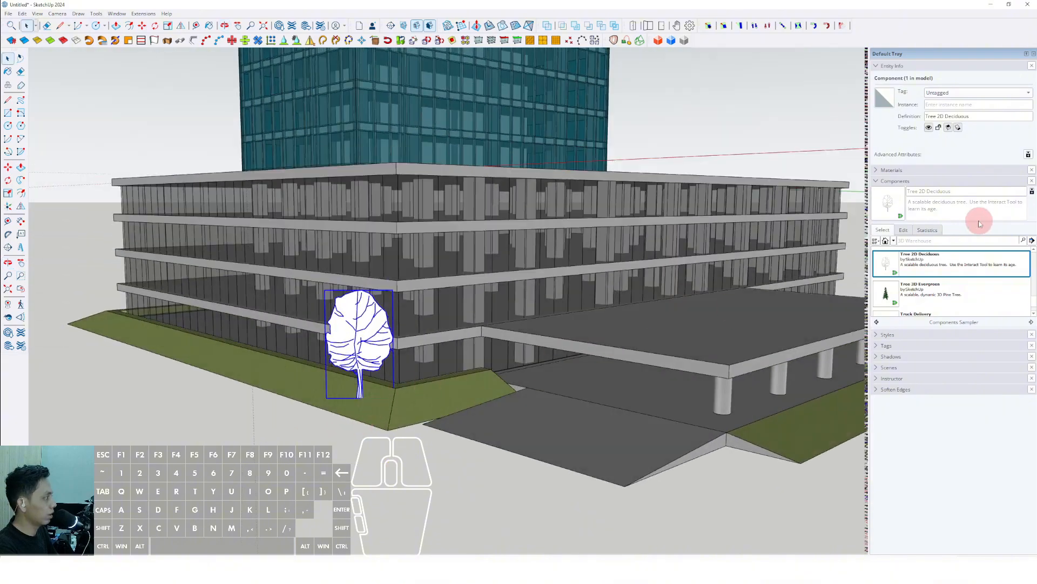
Paint the deciduous tree with Translucent Glass Dark Green
{"action": "left_click", "coordinate": [879, 181]}
{"action": "left_click", "coordinate": [880, 169]}
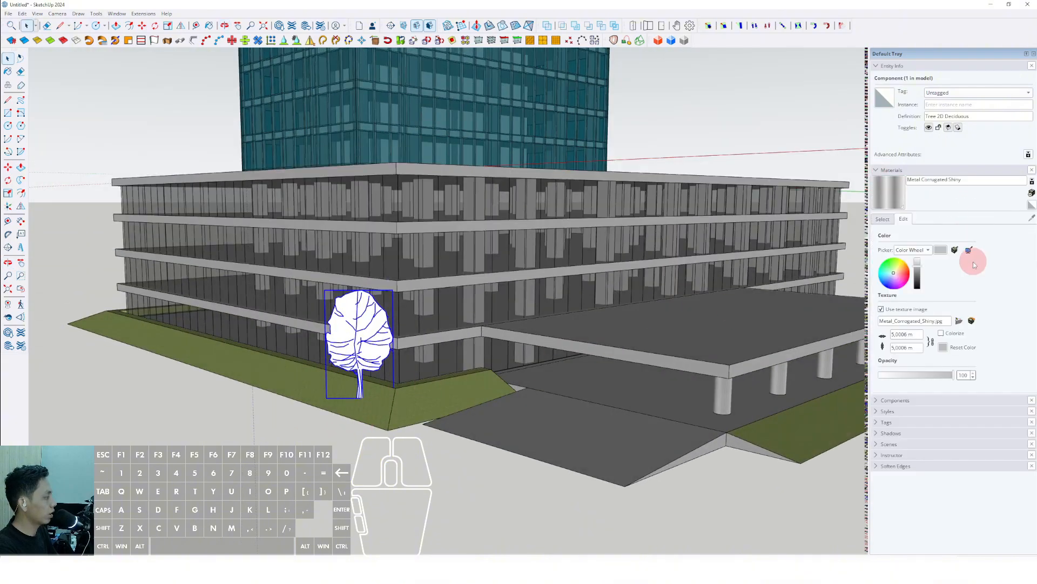
{"action": "left_click", "coordinate": [883, 219]}
{"action": "left_click", "coordinate": [978, 230]}
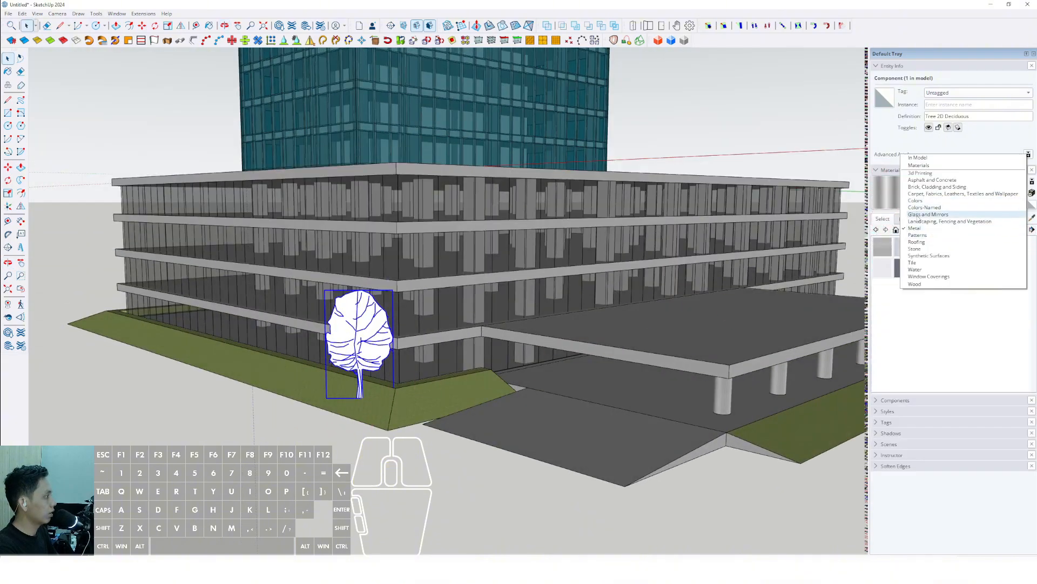
{"action": "left_click", "coordinate": [918, 215]}
{"action": "left_click", "coordinate": [363, 343]}
{"action": "key", "text": "space"}
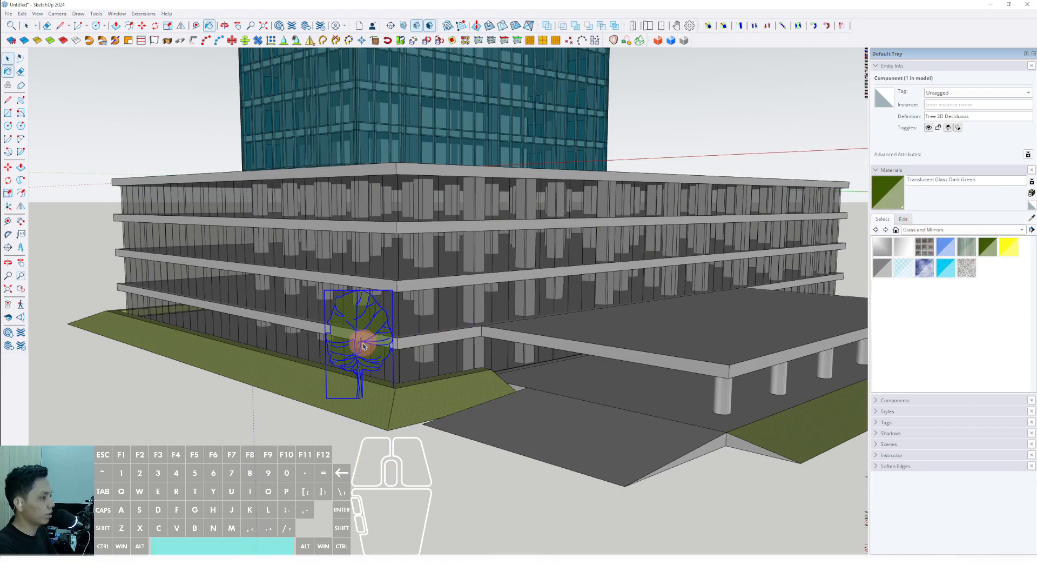
Move the tree down the grass embankment, close to the podium corner
{"action": "mouse_move", "coordinate": [363, 343]}
{"action": "middle_mouse_down"}
{"action": "mouse_move", "coordinate": [389, 463]}
{"action": "mouse_move", "coordinate": [496, 412]}
{"action": "middle_mouse_up"}
{"action": "scroll", "coordinate": [488, 417], "scroll_direction": "up", "scroll_amount": 3}
{"action": "scroll", "coordinate": [489, 417], "scroll_direction": "up", "scroll_amount": 1}
{"action": "key", "text": "m"}
{"action": "left_click", "coordinate": [496, 411]}
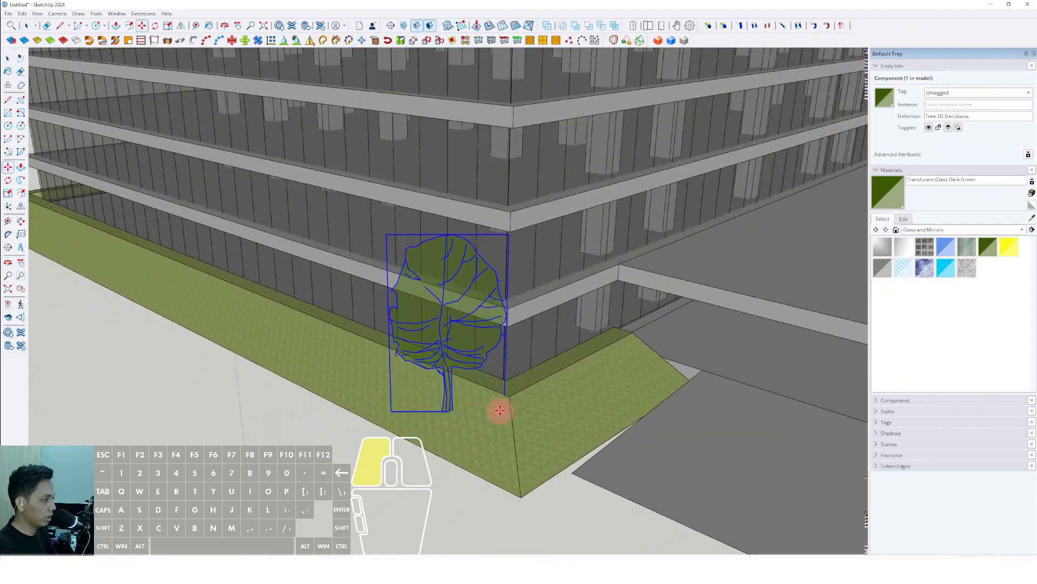
{"action": "key", "text": "space"}
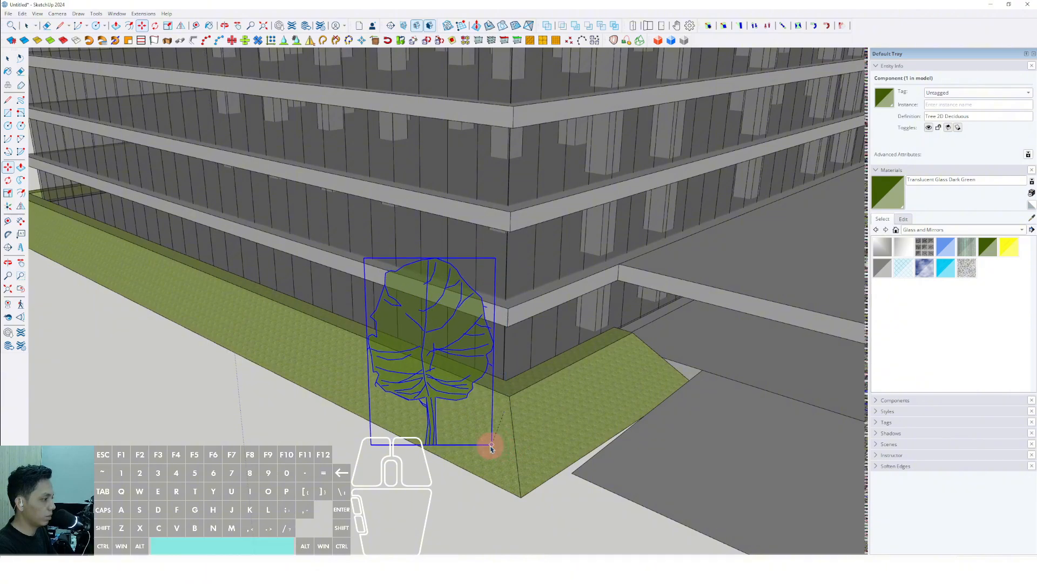
{"action": "middle_click_drag", "start_coordinate": [491, 444], "coordinate": [505, 415]}
{"action": "key", "text": "m"}
{"action": "left_click", "coordinate": [439, 394]}
{"action": "key", "text": "space"}
Copy the tree repeatedly along the side grass embankment towards the podium's far corner
{"action": "scroll", "coordinate": [436, 385], "scroll_direction": "down", "scroll_amount": 3}
{"action": "scroll", "coordinate": [560, 414], "scroll_direction": "down", "scroll_amount": 1}
{"action": "scroll", "coordinate": [560, 415], "scroll_direction": "down", "scroll_amount": 2}
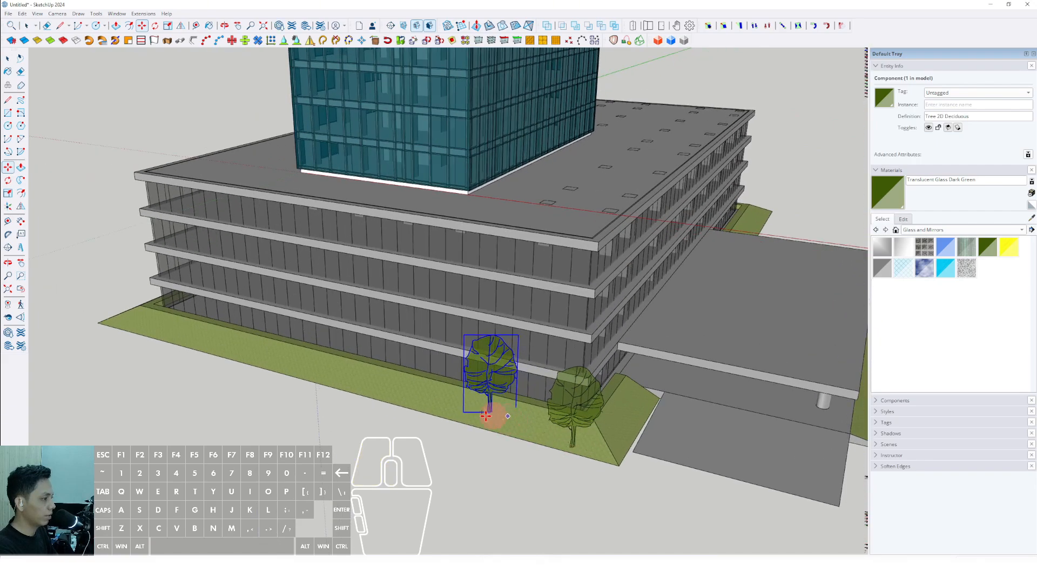
{"action": "key", "text": "ctrl"}
{"action": "scroll", "coordinate": [436, 405], "scroll_direction": "up", "scroll_amount": 2}
{"action": "middle_click_drag", "start_coordinate": [353, 381], "coordinate": [511, 407]}
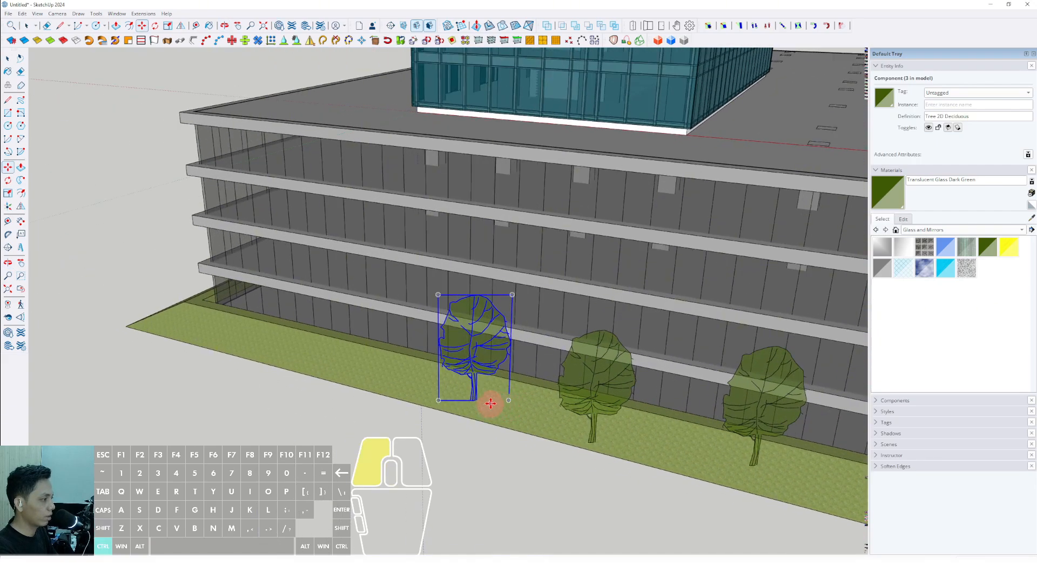
{"action": "middle_click_drag", "start_coordinate": [384, 385], "coordinate": [558, 404]}
{"action": "left_click", "coordinate": [557, 404]}
{"action": "key", "text": "ctrl"}
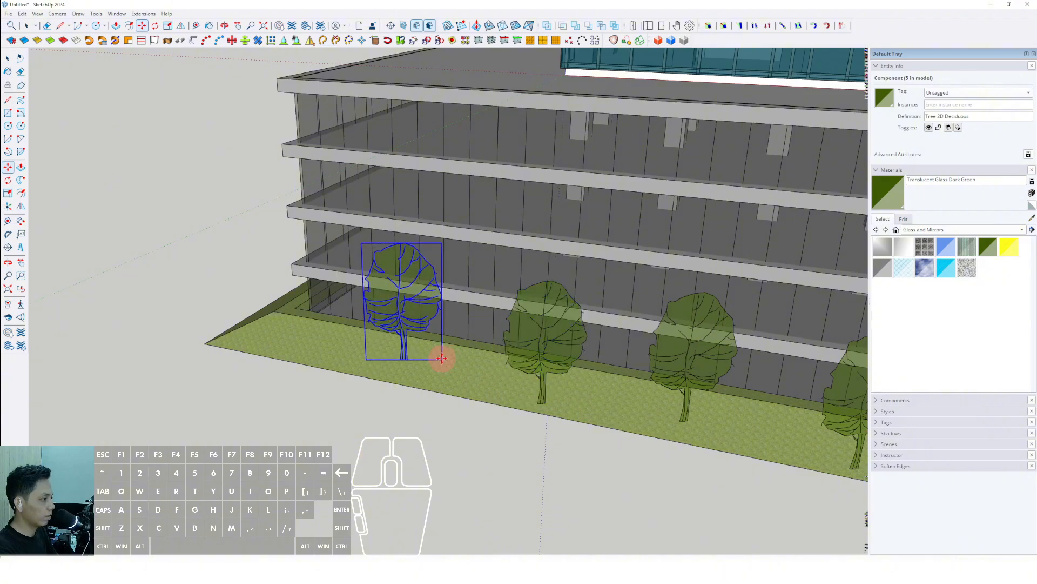
{"action": "key", "text": "ctrl"}
{"action": "left_click", "coordinate": [442, 358]}
{"action": "left_click", "coordinate": [331, 357]}
{"action": "key", "text": "ctrl"}
{"action": "left_click", "coordinate": [331, 356]}
Place tree copies at irregular intervals along the grass slope in front of the canopy columns
{"action": "scroll", "coordinate": [411, 352], "scroll_direction": "down", "scroll_amount": 4}
{"action": "middle_click_drag", "start_coordinate": [449, 340], "coordinate": [541, 373]}
{"action": "scroll", "coordinate": [571, 390], "scroll_direction": "up", "scroll_amount": 5}
{"action": "middle_click_drag", "start_coordinate": [610, 368], "coordinate": [373, 383]}
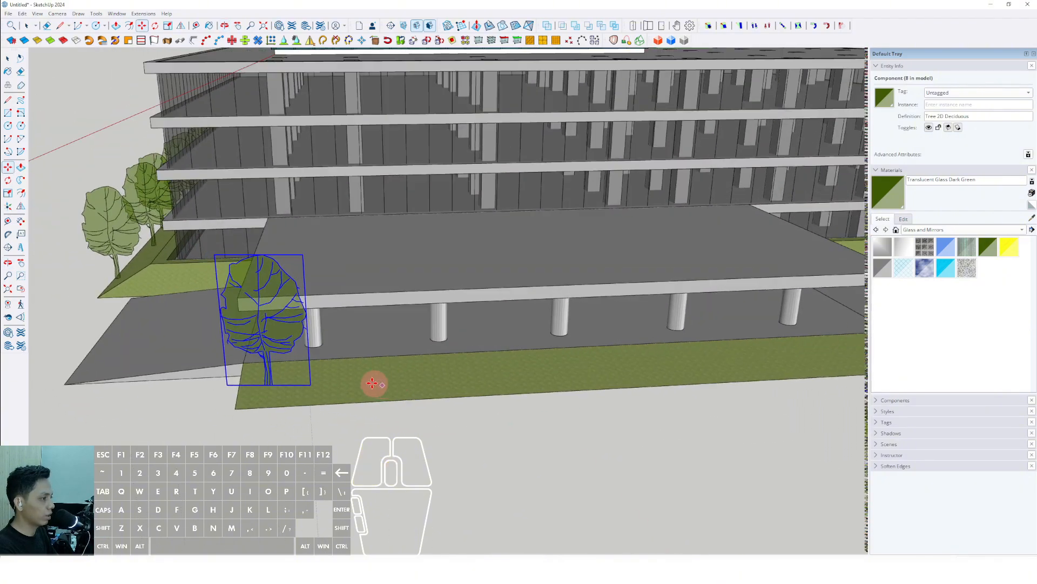
{"action": "key", "text": "ctrl"}
{"action": "left_click", "coordinate": [481, 369]}
{"action": "left_click", "coordinate": [629, 379]}
{"action": "middle_click_drag", "start_coordinate": [611, 378], "coordinate": [374, 374], "text": "shift"}
{"action": "key", "text": "ctrl"}
{"action": "left_click", "coordinate": [409, 370]}
{"action": "left_click", "coordinate": [583, 352]}
{"action": "key", "text": "ctrl"}
{"action": "left_click", "coordinate": [584, 353]}
{"action": "left_click", "coordinate": [727, 375]}
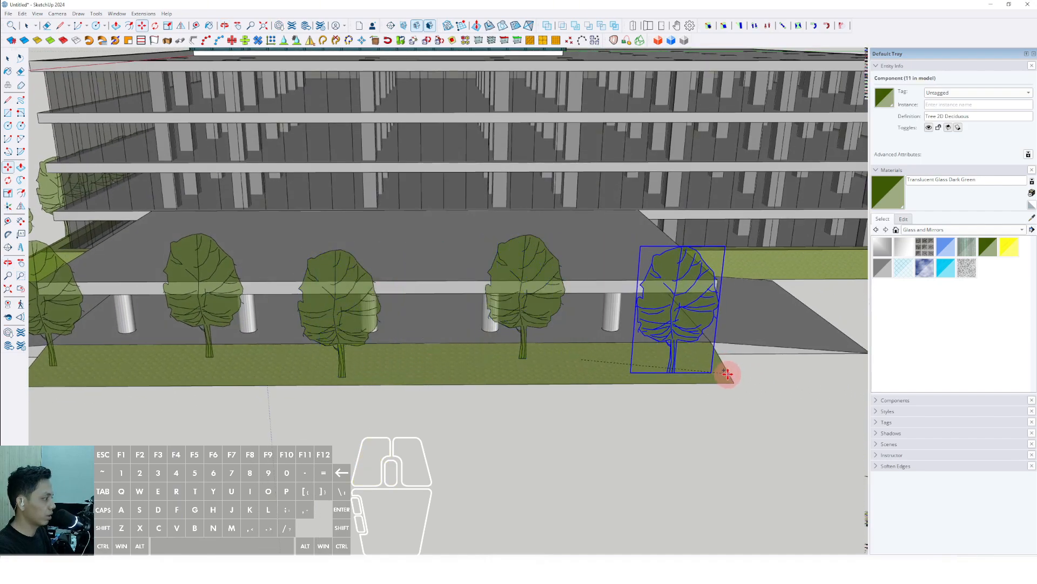
Place tree copies along the grass embankment beyond the access ramp, up to the podium's corner
{"action": "scroll", "coordinate": [574, 350], "scroll_direction": "down", "scroll_amount": 4}
{"action": "middle_click_drag", "start_coordinate": [574, 349], "coordinate": [318, 421]}
{"action": "scroll", "coordinate": [353, 419], "scroll_direction": "up", "scroll_amount": 4}
{"action": "left_click", "coordinate": [396, 428]}
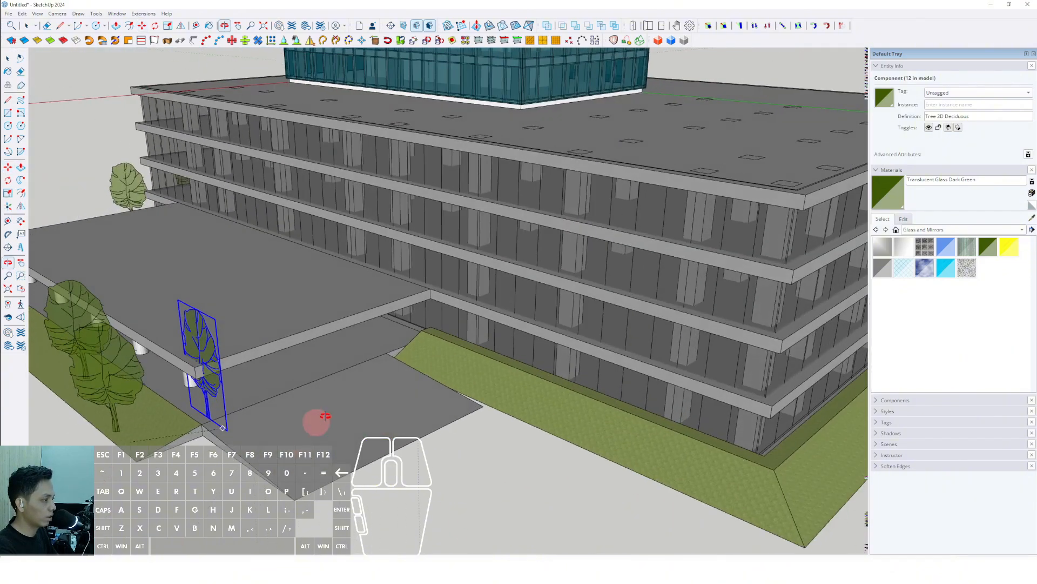
{"action": "scroll", "coordinate": [432, 376], "scroll_direction": "up", "scroll_amount": 2}
{"action": "scroll", "coordinate": [527, 399], "scroll_direction": "down", "scroll_amount": 2}
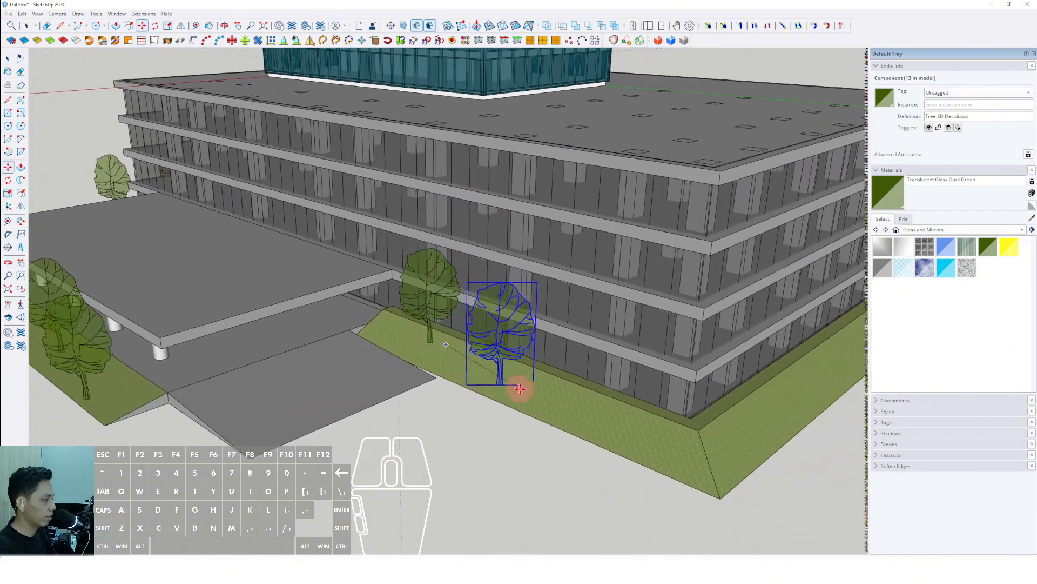
{"action": "left_click", "coordinate": [553, 407]}
{"action": "left_click", "coordinate": [687, 456]}
{"action": "scroll", "coordinate": [703, 473], "scroll_direction": "down", "scroll_amount": 5}
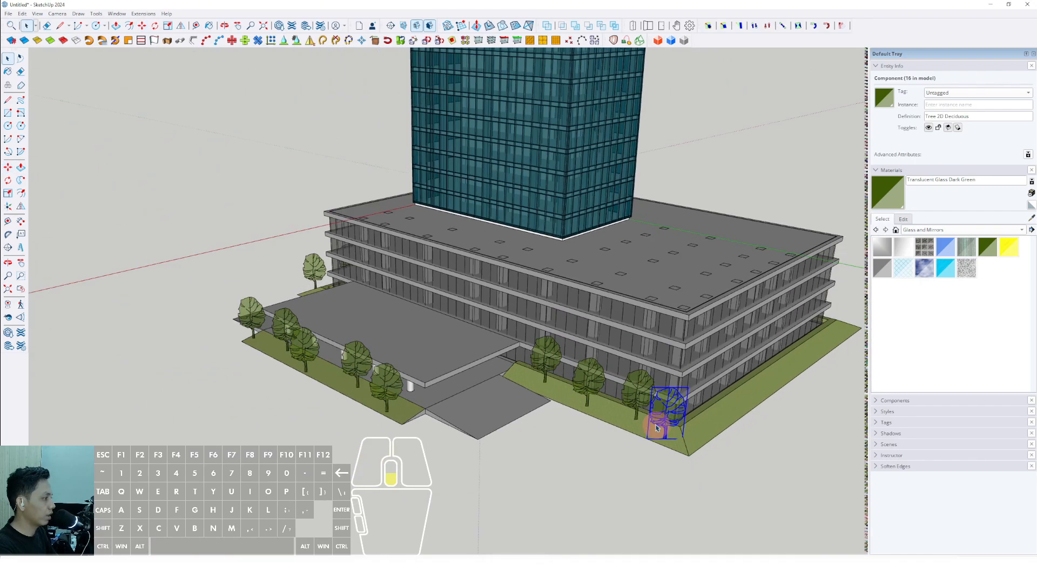
Select the entire model, including tower, podium and trees, and combine it into one group
{"action": "middle_click_drag", "start_coordinate": [577, 365], "coordinate": [448, 267]}
{"action": "scroll", "coordinate": [448, 267], "scroll_direction": "down", "scroll_amount": 3}
{"action": "middle_click_drag", "start_coordinate": [468, 303], "coordinate": [408, 356]}
{"action": "left_click_drag", "start_coordinate": [546, 447], "coordinate": [545, 447]}
{"action": "scroll", "coordinate": [430, 357], "scroll_direction": "up", "scroll_amount": 3}
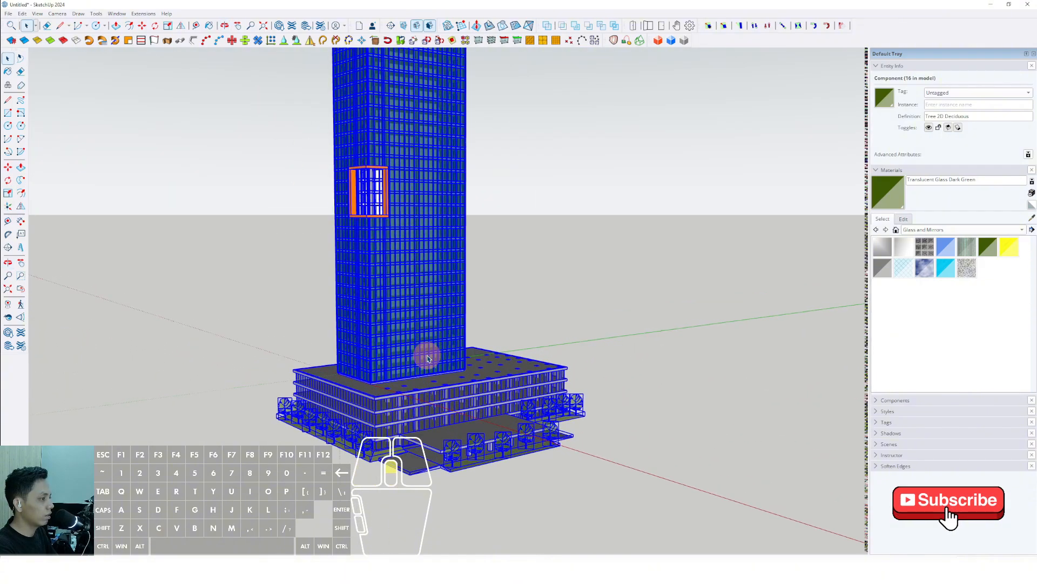
{"action": "right_click", "coordinate": [447, 373]}
{"action": "left_click", "coordinate": [475, 457]}
{"action": "left_click", "coordinate": [659, 322]}
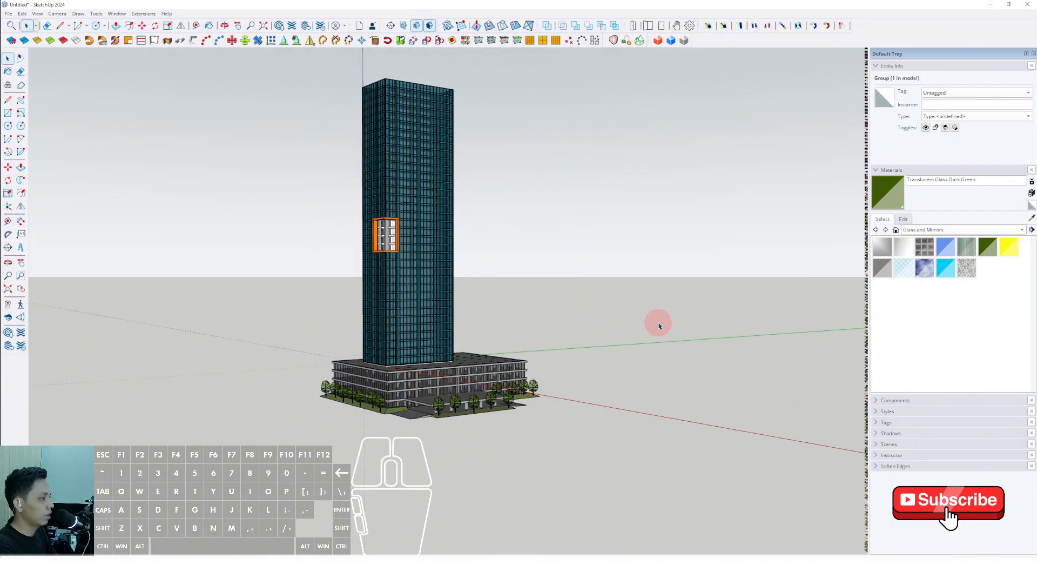
Examine the tower's glass facade from podium to roof at several distances
{"action": "scroll", "coordinate": [447, 378], "scroll_direction": "up", "scroll_amount": 3}
{"action": "middle_click_drag", "start_coordinate": [447, 377], "coordinate": [466, 423]}
{"action": "scroll", "coordinate": [419, 357], "scroll_direction": "down", "scroll_amount": 3}
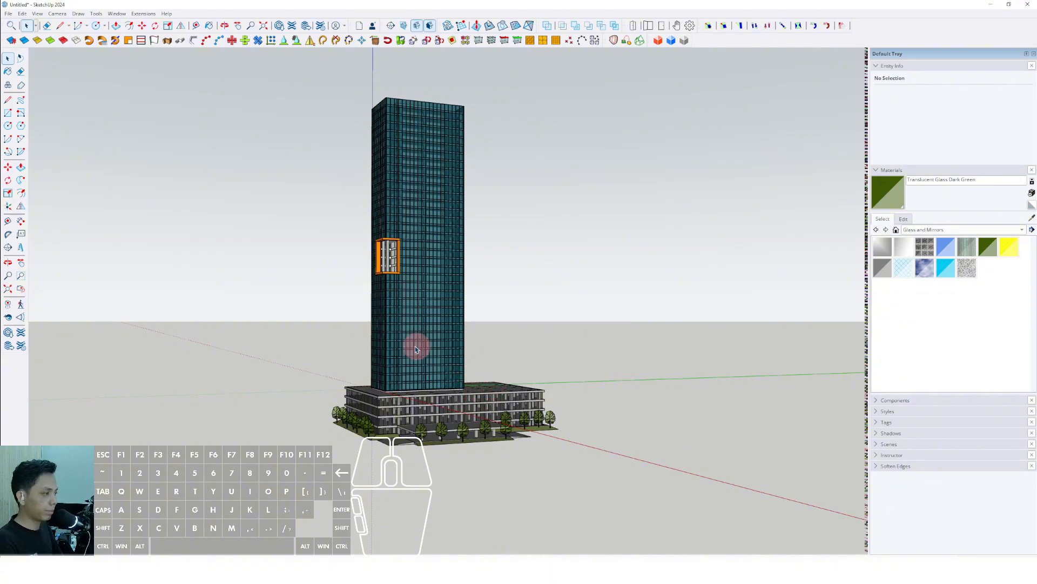
{"action": "scroll", "coordinate": [427, 189], "scroll_direction": "up", "scroll_amount": 3}
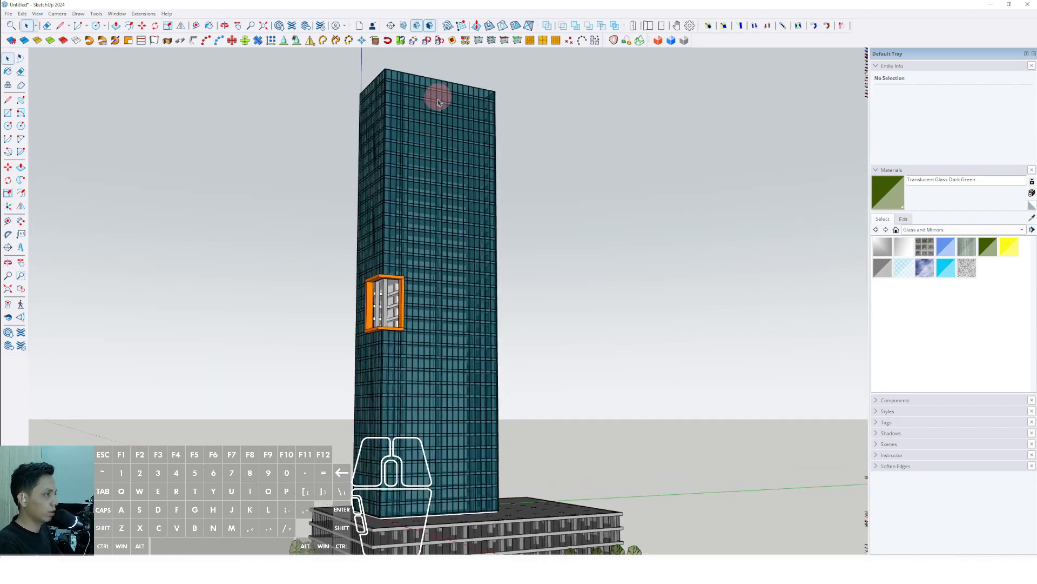
{"action": "middle_click_drag", "start_coordinate": [451, 373], "coordinate": [437, 333]}
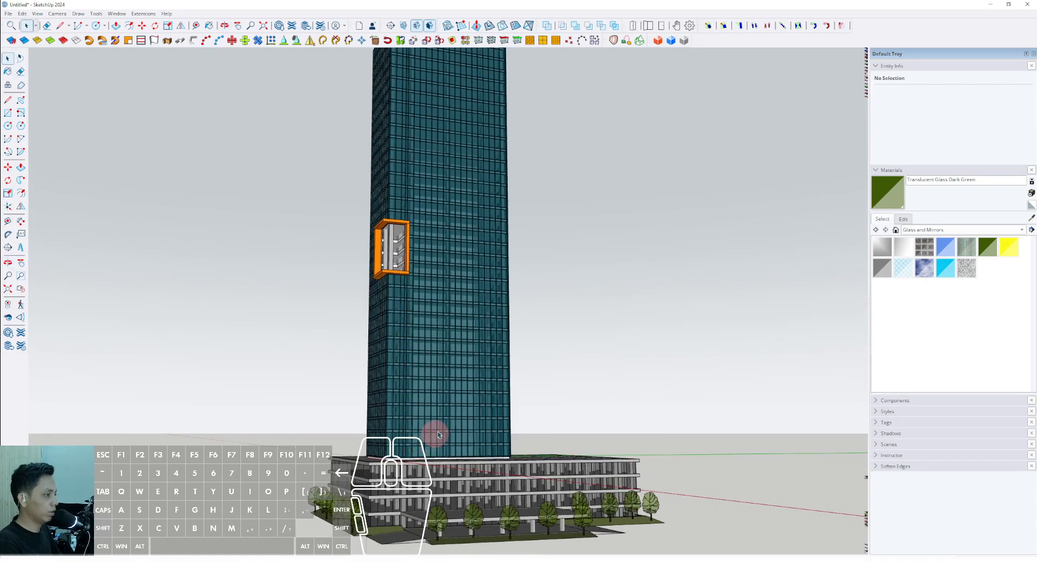
{"action": "scroll", "coordinate": [449, 241], "scroll_direction": "down", "scroll_amount": 2}
{"action": "middle_click_drag", "start_coordinate": [449, 241], "coordinate": [469, 296]}
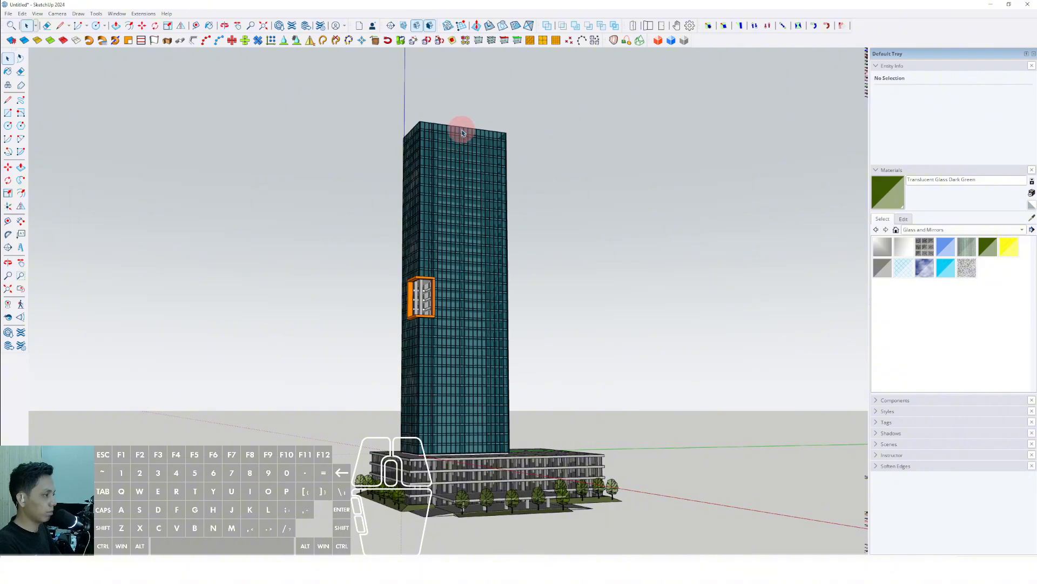
{"action": "middle_click_drag", "start_coordinate": [468, 355], "coordinate": [498, 401]}
{"action": "scroll", "coordinate": [470, 264], "scroll_direction": "up", "scroll_amount": 6}
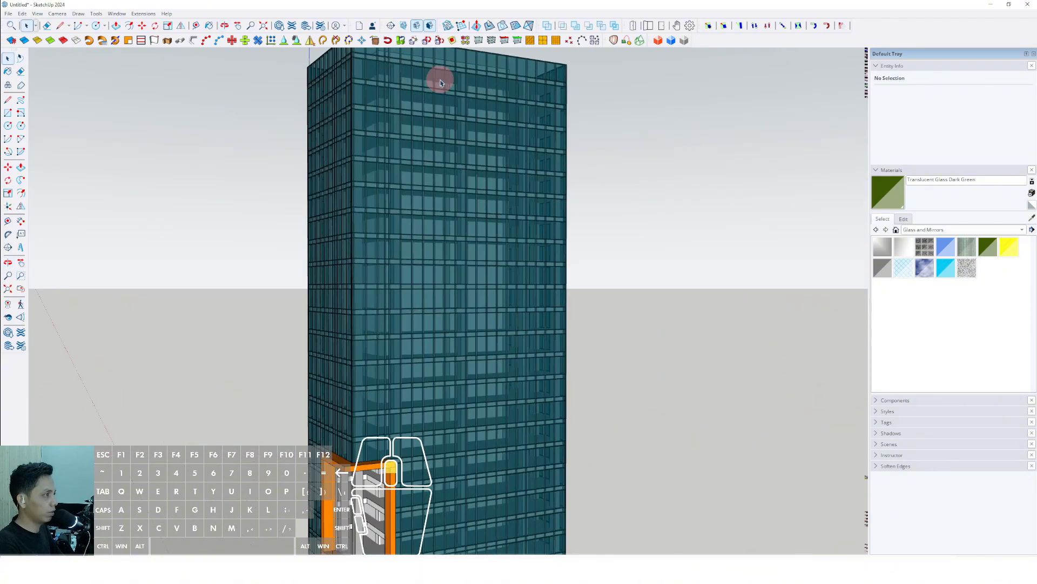
Draw a tall rectangle over the outer half of the tower's front facade, from just below the roof to the base corner
{"action": "key", "text": "r"}
{"action": "scroll", "coordinate": [495, 278], "scroll_direction": "down", "scroll_amount": 5}
{"action": "middle_click_drag", "start_coordinate": [511, 400], "coordinate": [475, 189], "text": "shift"}
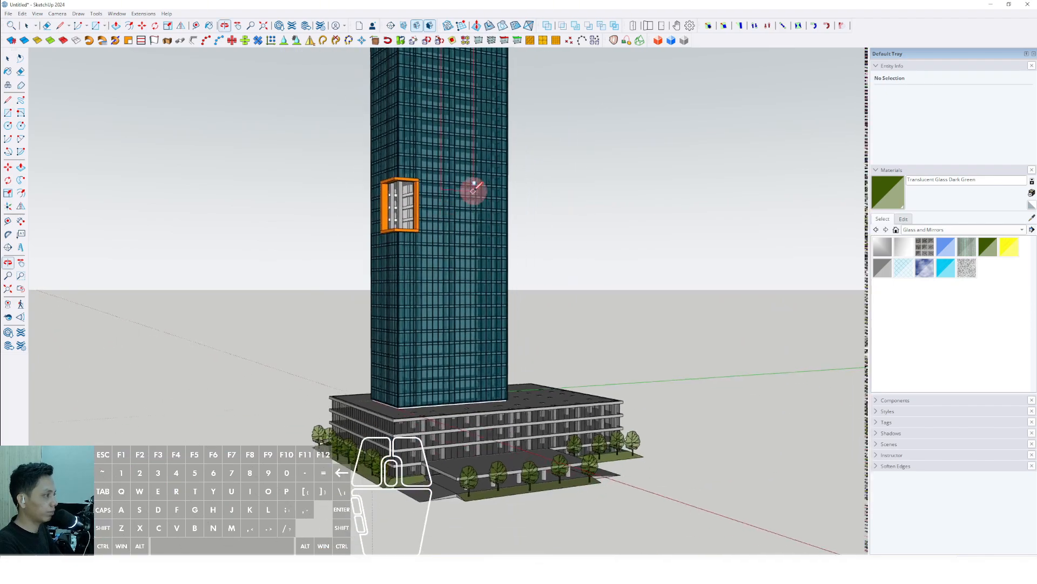
{"action": "scroll", "coordinate": [492, 383], "scroll_direction": "up", "scroll_amount": 4}
{"action": "scroll", "coordinate": [499, 378], "scroll_direction": "up", "scroll_amount": 2}
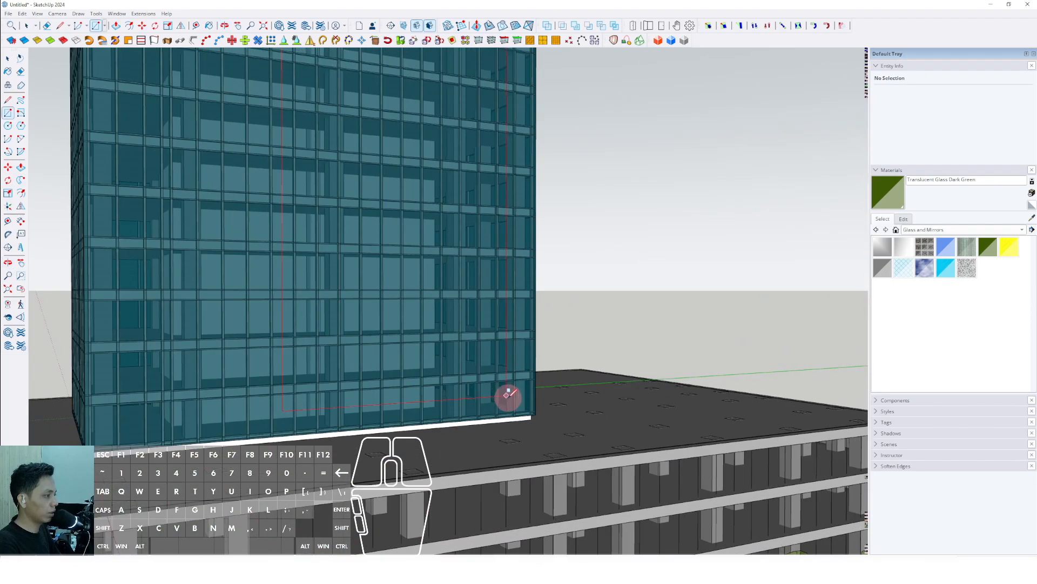
{"action": "scroll", "coordinate": [532, 414], "scroll_direction": "down", "scroll_amount": 1}
{"action": "left_click", "coordinate": [537, 417]}
{"action": "scroll", "coordinate": [487, 373], "scroll_direction": "down", "scroll_amount": 6}
{"action": "key", "text": "space"}
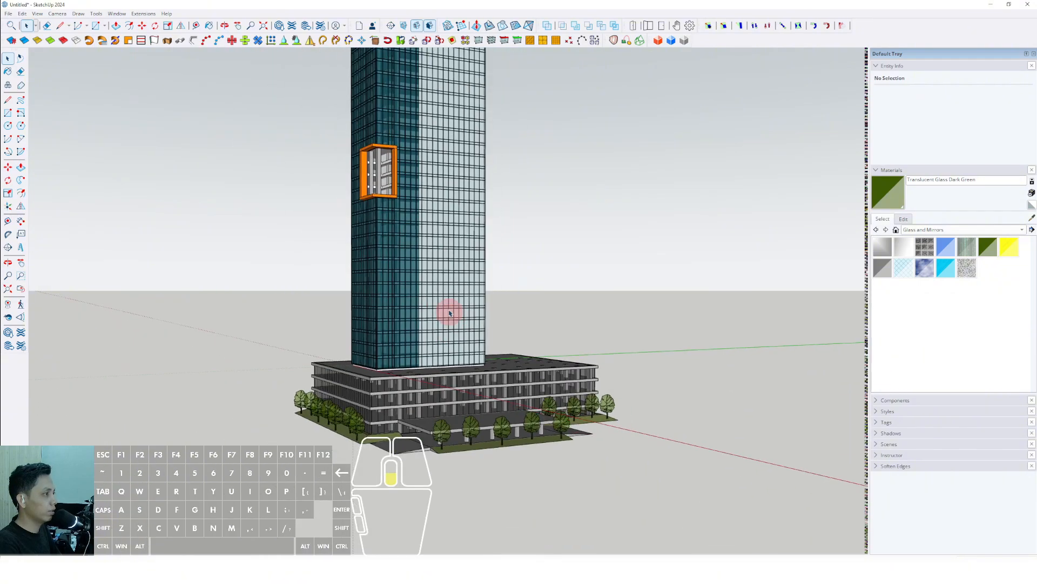
Select the facade rectangle with its edges and scale it upward past the tower's roofline
{"action": "scroll", "coordinate": [449, 313], "scroll_direction": "down", "scroll_amount": 1}
{"action": "middle_click_drag", "start_coordinate": [449, 295], "coordinate": [456, 423], "text": "shift"}
{"action": "scroll", "coordinate": [445, 211], "scroll_direction": "up", "scroll_amount": 3}
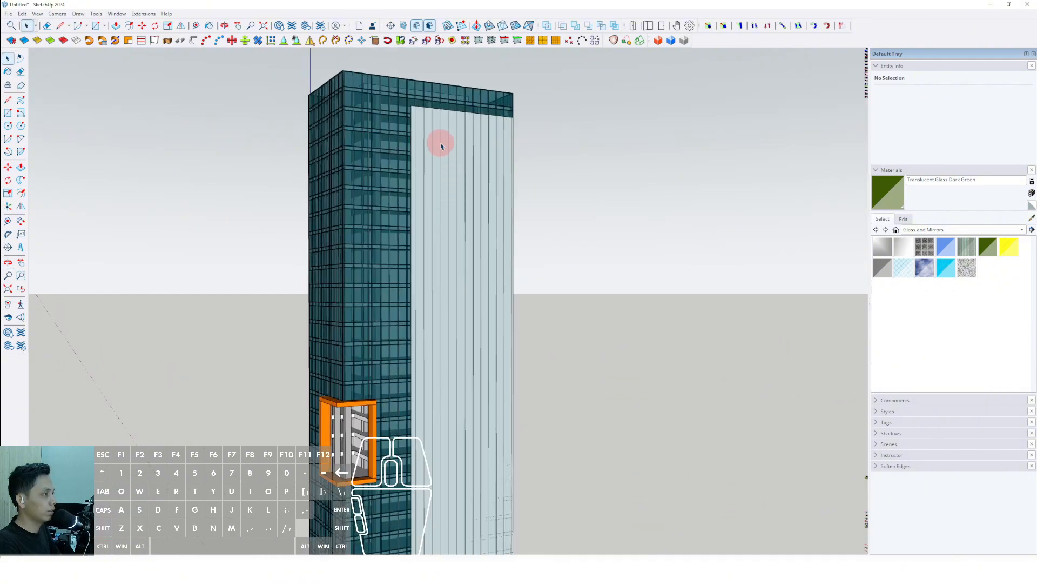
{"action": "double_click", "coordinate": [441, 145]}
{"action": "scroll", "coordinate": [454, 159], "scroll_direction": "up", "scroll_amount": 3}
{"action": "key", "text": "s"}
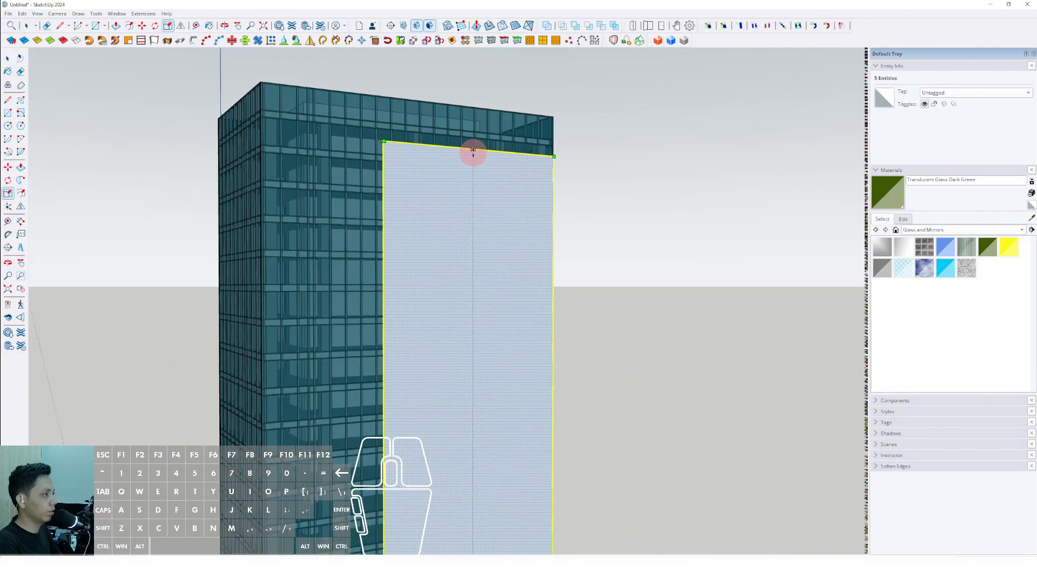
{"action": "left_click", "coordinate": [471, 62]}
{"action": "scroll", "coordinate": [470, 153], "scroll_direction": "down", "scroll_amount": 6}
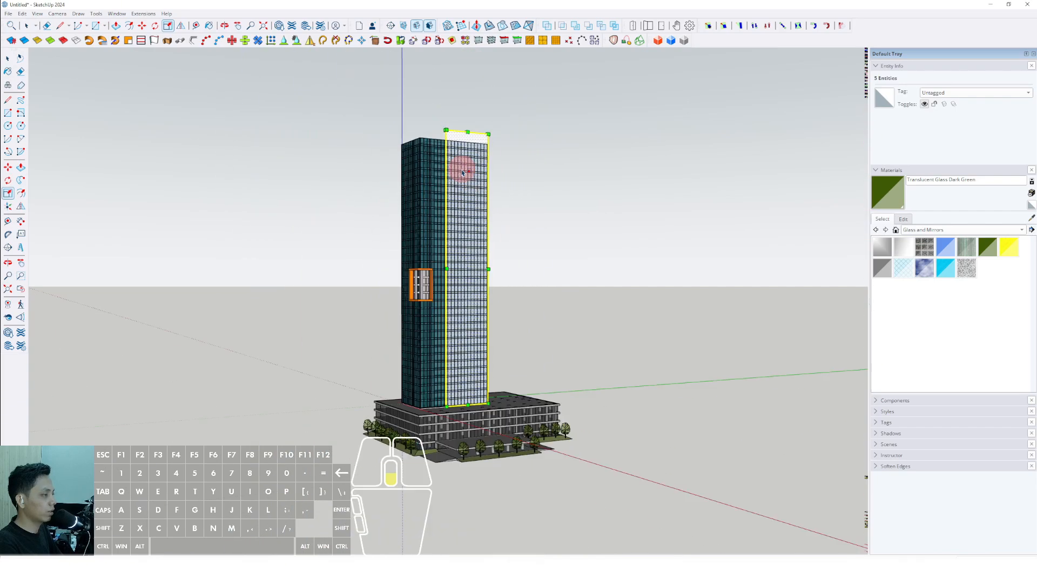
Push/Pull the tall rectangle outward from the facade into a full-height box
{"action": "middle_click_drag", "start_coordinate": [451, 226], "coordinate": [469, 315]}
{"action": "scroll", "coordinate": [447, 236], "scroll_direction": "up", "scroll_amount": 2}
{"action": "scroll", "coordinate": [457, 284], "scroll_direction": "down", "scroll_amount": 2}
{"action": "scroll", "coordinate": [486, 302], "scroll_direction": "up", "scroll_amount": 2}
{"action": "key", "text": "space"}
{"action": "scroll", "coordinate": [460, 123], "scroll_direction": "up", "scroll_amount": 2}
{"action": "mouse_move", "coordinate": [461, 123]}
{"action": "middle_mouse_down"}
{"action": "mouse_move", "coordinate": [447, 146]}
{"action": "mouse_move", "coordinate": [455, 131]}
{"action": "middle_mouse_up"}
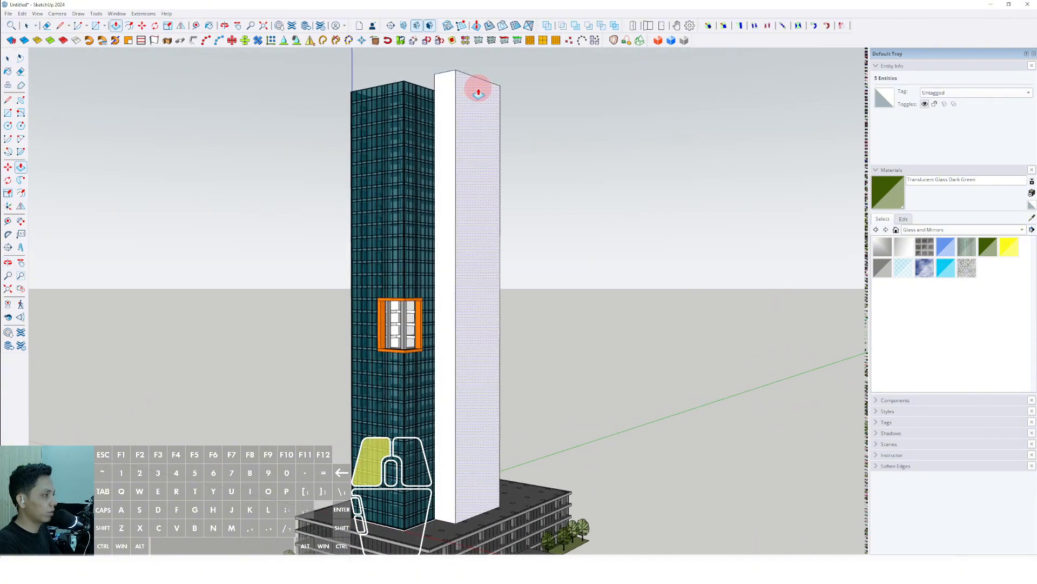
{"action": "left_click", "coordinate": [478, 89]}
{"action": "key", "text": "space"}
Draw a slanted line on the box's side face from its bottom corner at the tower to the outer edge
{"action": "scroll", "coordinate": [442, 509], "scroll_direction": "up", "scroll_amount": 2}
{"action": "middle_click_drag", "start_coordinate": [444, 519], "coordinate": [458, 509]}
{"action": "scroll", "coordinate": [433, 529], "scroll_direction": "up", "scroll_amount": 3}
{"action": "key", "text": "l"}
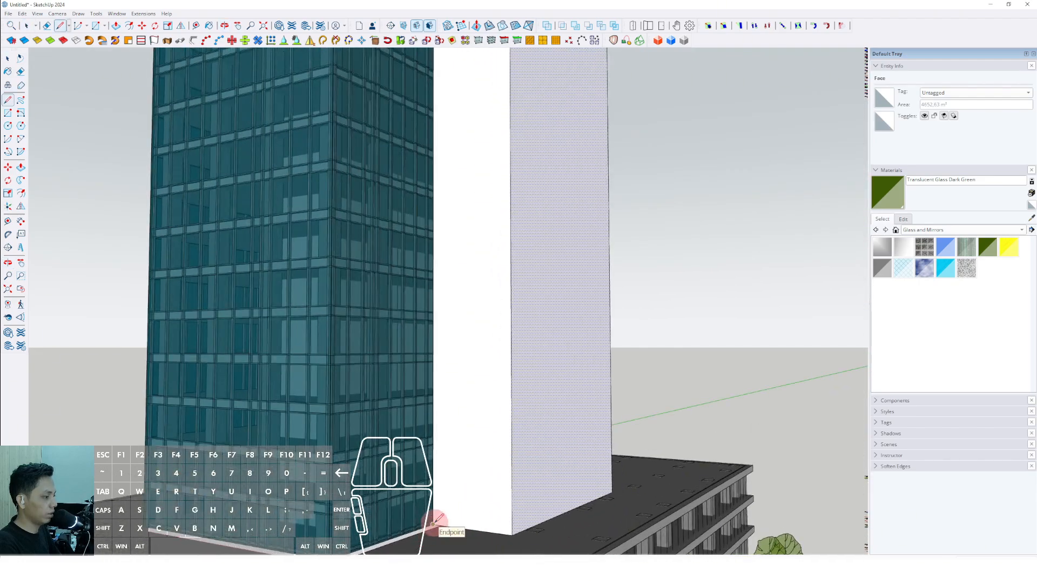
{"action": "left_click", "coordinate": [437, 520]}
{"action": "scroll", "coordinate": [481, 319], "scroll_direction": "down", "scroll_amount": 4}
{"action": "scroll", "coordinate": [481, 256], "scroll_direction": "up", "scroll_amount": 2}
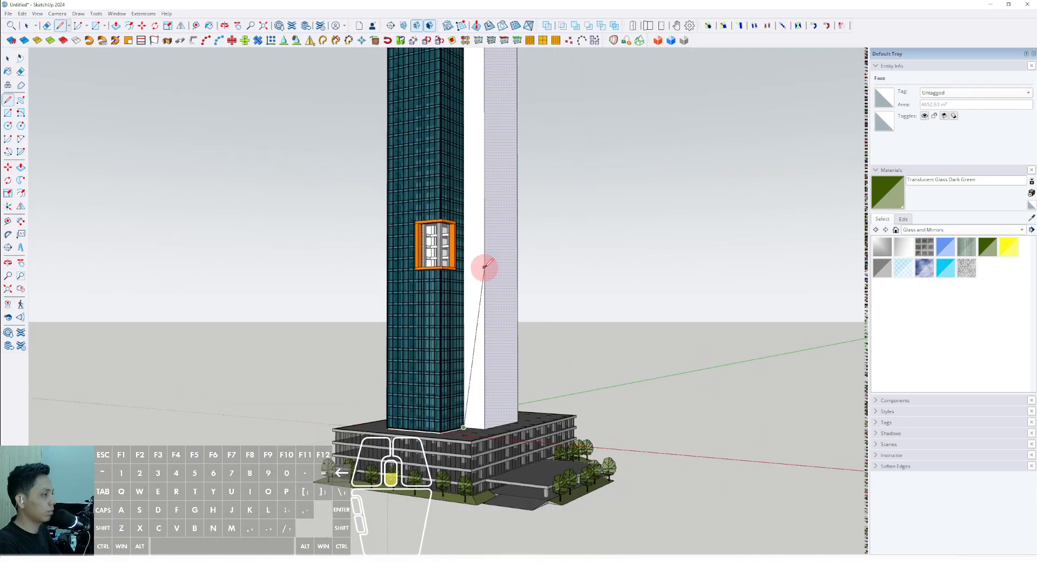
{"action": "middle_click_drag", "start_coordinate": [485, 267], "coordinate": [477, 352]}
{"action": "scroll", "coordinate": [477, 352], "scroll_direction": "down", "scroll_amount": 1}
{"action": "scroll", "coordinate": [481, 390], "scroll_direction": "up", "scroll_amount": 2}
{"action": "scroll", "coordinate": [482, 390], "scroll_direction": "down", "scroll_amount": 2}
{"action": "scroll", "coordinate": [482, 389], "scroll_direction": "up", "scroll_amount": 2}
{"action": "mouse_move", "coordinate": [482, 390]}
{"action": "middle_mouse_down"}
{"action": "mouse_move", "coordinate": [480, 409]}
{"action": "mouse_move", "coordinate": [487, 381]}
{"action": "middle_mouse_up"}
{"action": "scroll", "coordinate": [463, 293], "scroll_direction": "down", "scroll_amount": 2}
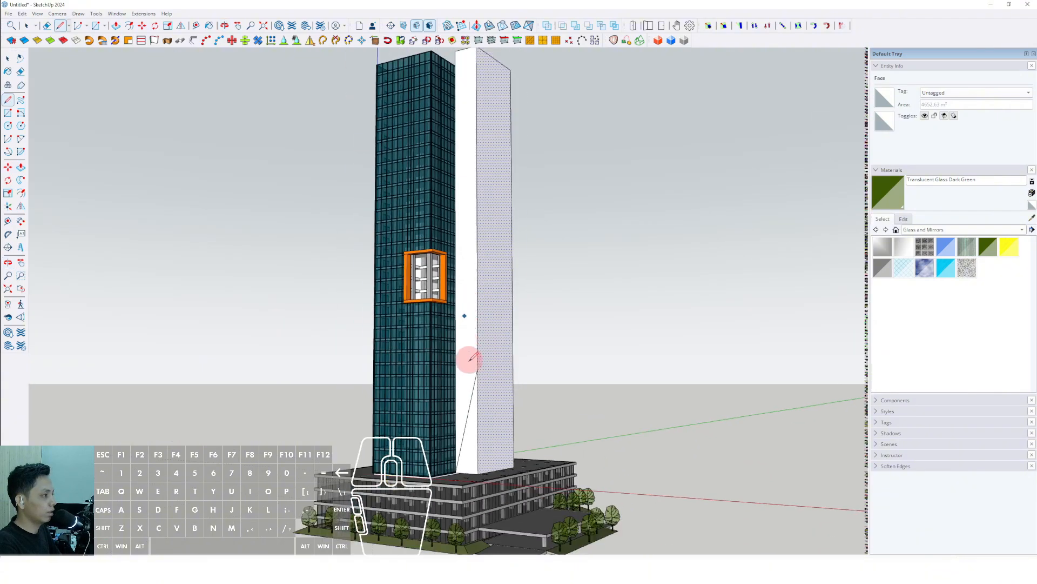
{"action": "scroll", "coordinate": [474, 363], "scroll_direction": "up", "scroll_amount": 2}
{"action": "left_click", "coordinate": [479, 368]}
Continue the line as a zigzag up the box's side face, alternating inward and outward, ending at the outer top corner
{"action": "scroll", "coordinate": [467, 320], "scroll_direction": "down", "scroll_amount": 2}
{"action": "middle_click_drag", "start_coordinate": [465, 306], "coordinate": [464, 324], "text": "shift"}
{"action": "scroll", "coordinate": [463, 295], "scroll_direction": "up", "scroll_amount": 2}
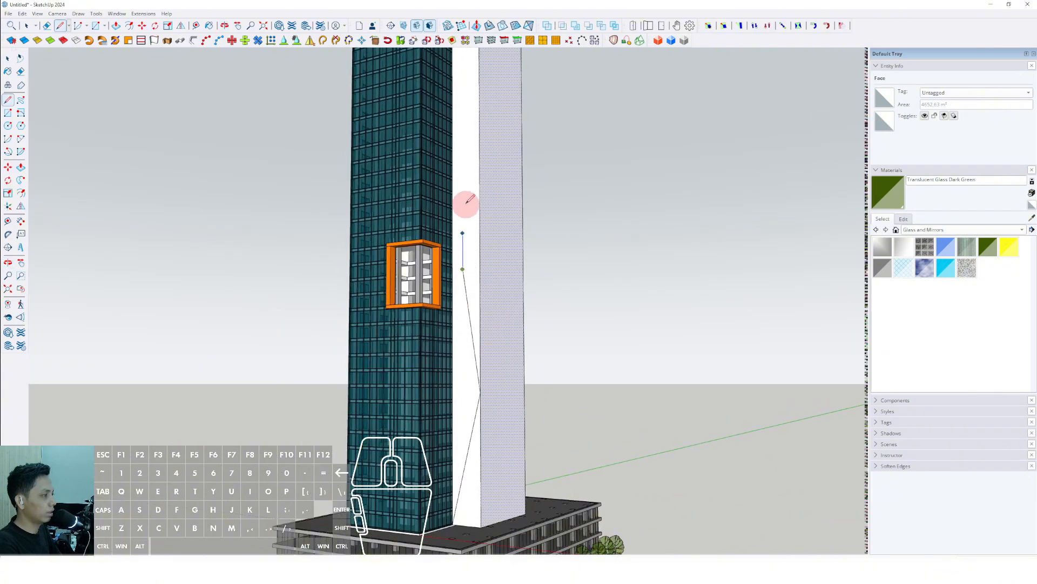
{"action": "scroll", "coordinate": [466, 203], "scroll_direction": "down", "scroll_amount": 2}
{"action": "scroll", "coordinate": [468, 124], "scroll_direction": "up", "scroll_amount": 2}
{"action": "left_click", "coordinate": [481, 211]}
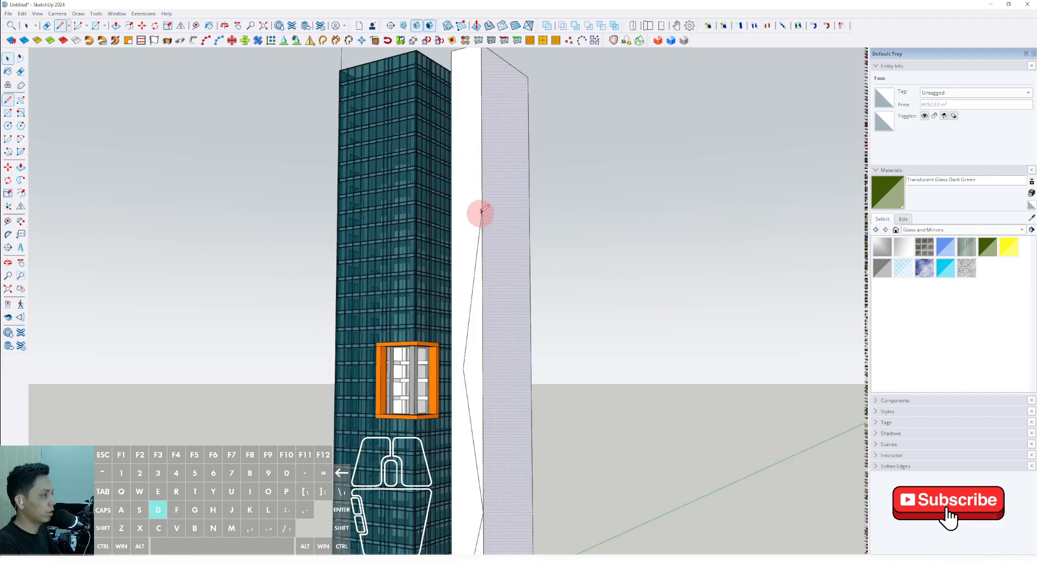
{"action": "scroll", "coordinate": [482, 211], "scroll_direction": "up", "scroll_amount": 2}
{"action": "left_click", "coordinate": [458, 166]}
{"action": "scroll", "coordinate": [468, 143], "scroll_direction": "up", "scroll_amount": 1}
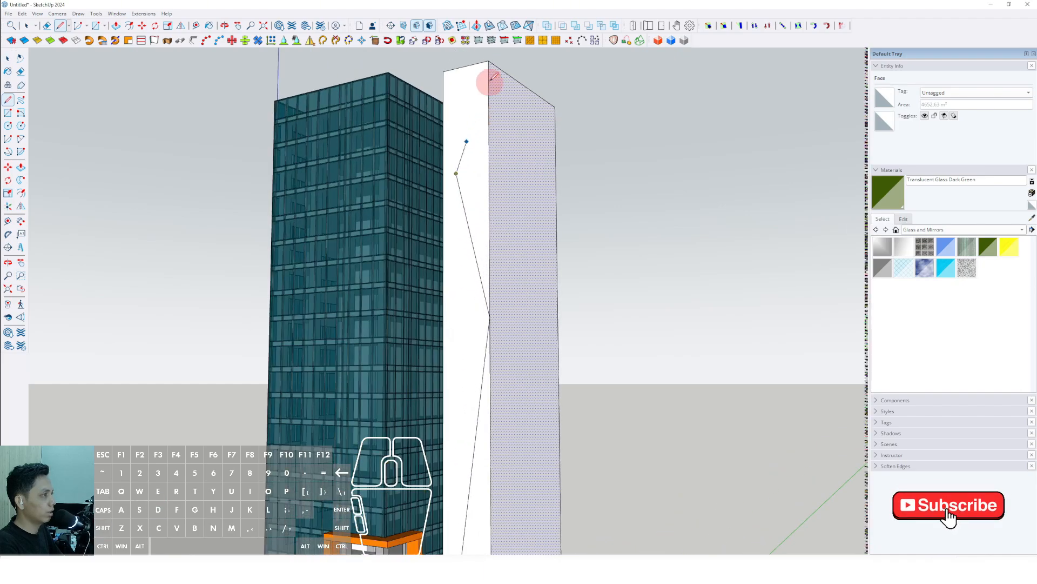
{"action": "left_click", "coordinate": [488, 61]}
{"action": "key", "text": "space"}
{"action": "scroll", "coordinate": [473, 297], "scroll_direction": "down", "scroll_amount": 4}
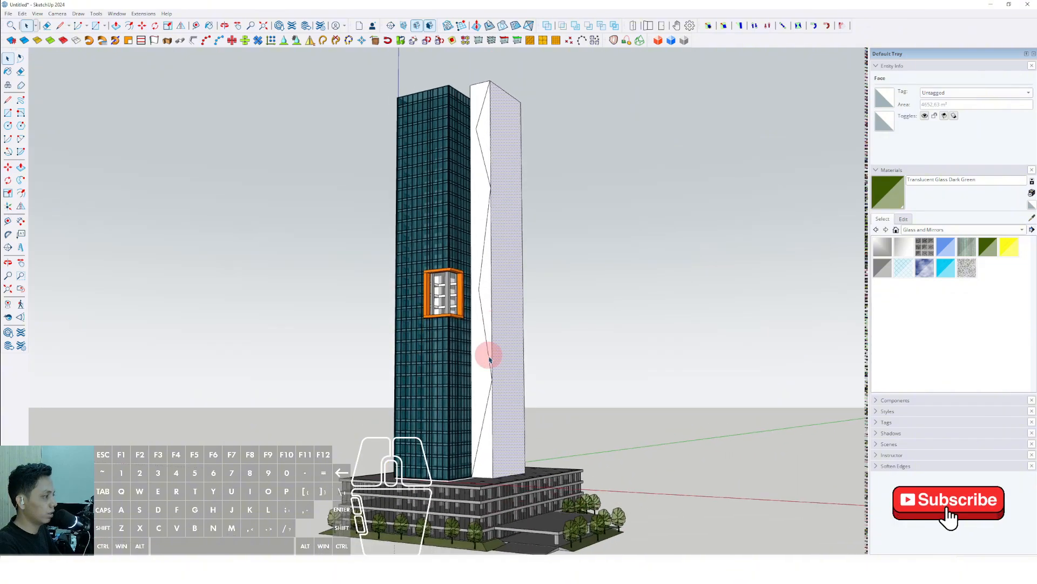
Select all five zigzag edges and offset them slightly towards the tower to form a thin folded strip
{"action": "scroll", "coordinate": [489, 400], "scroll_direction": "up", "scroll_amount": 3}
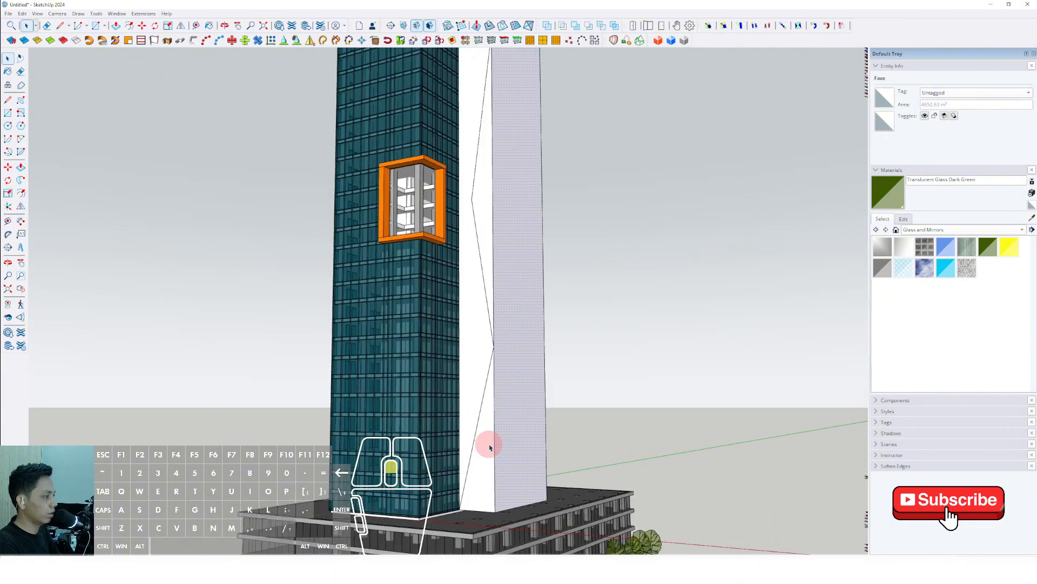
{"action": "left_click", "coordinate": [490, 329]}
{"action": "middle_click_drag", "start_coordinate": [487, 304], "coordinate": [486, 336]}
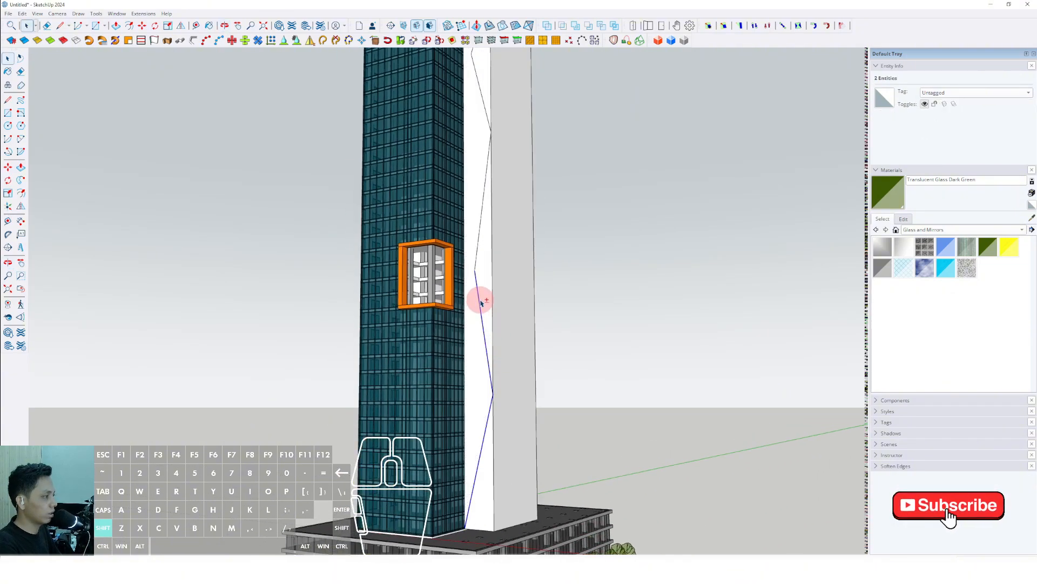
{"action": "middle_click_drag", "start_coordinate": [490, 189], "coordinate": [492, 265], "text": "shift"}
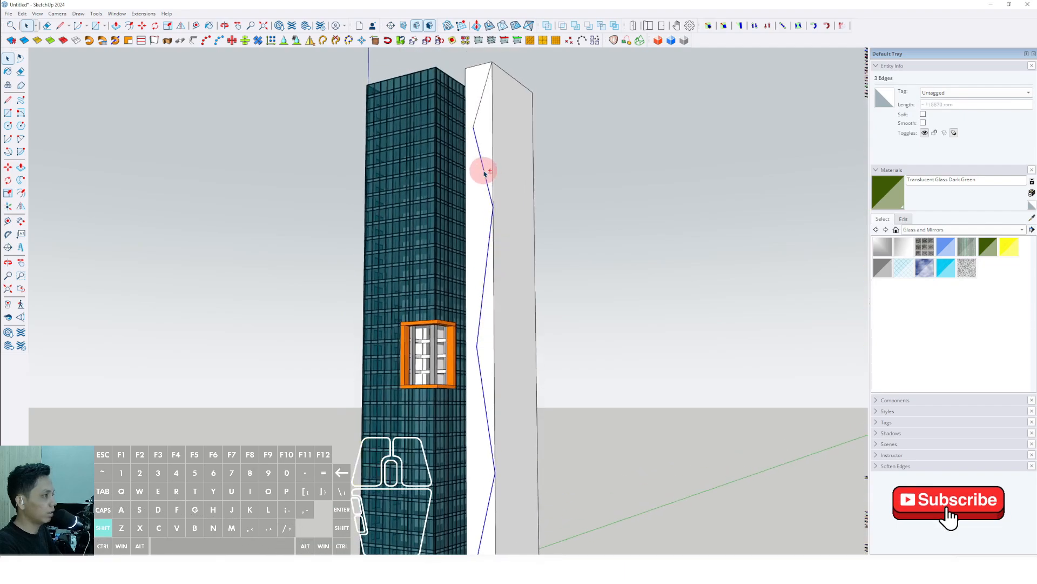
{"action": "scroll", "coordinate": [481, 266], "scroll_direction": "up", "scroll_amount": 3}
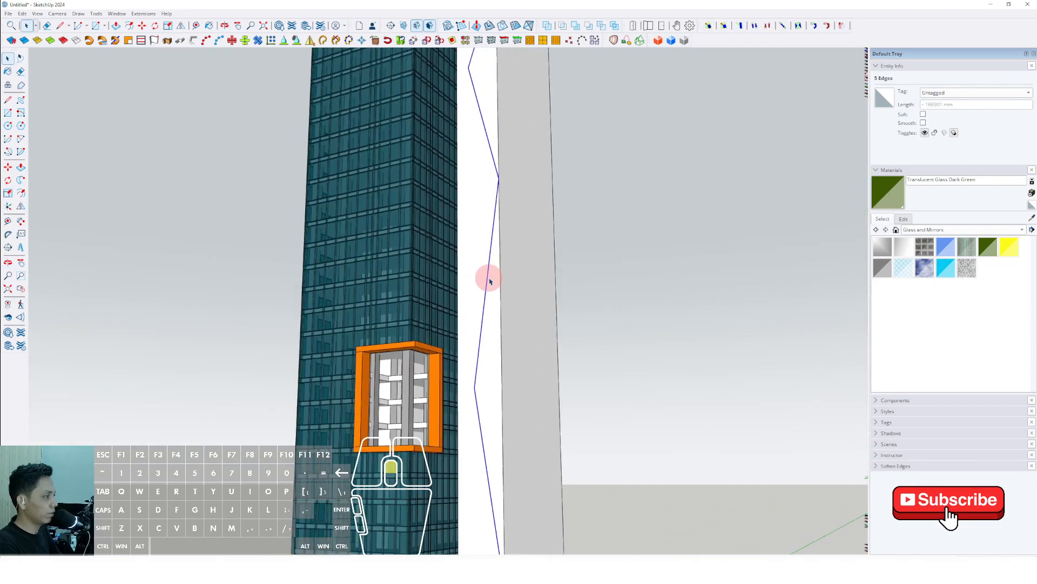
{"action": "key", "text": "f"}
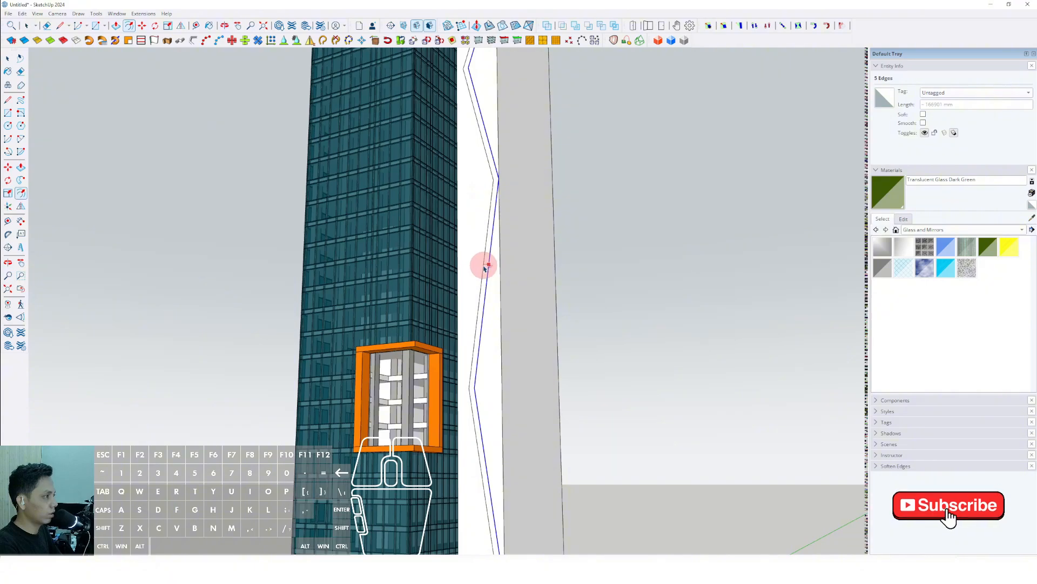
{"action": "scroll", "coordinate": [486, 285], "scroll_direction": "down", "scroll_amount": 5}
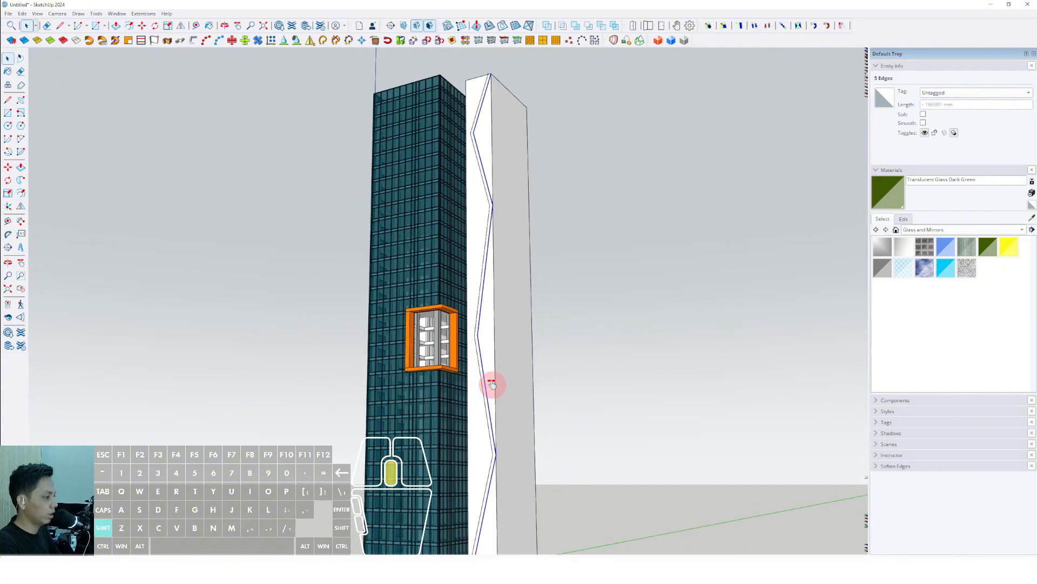
Push the side faces around the zigzag strip through the box, cutting away the surplus so only the folded panel remains
{"action": "key", "text": "p"}
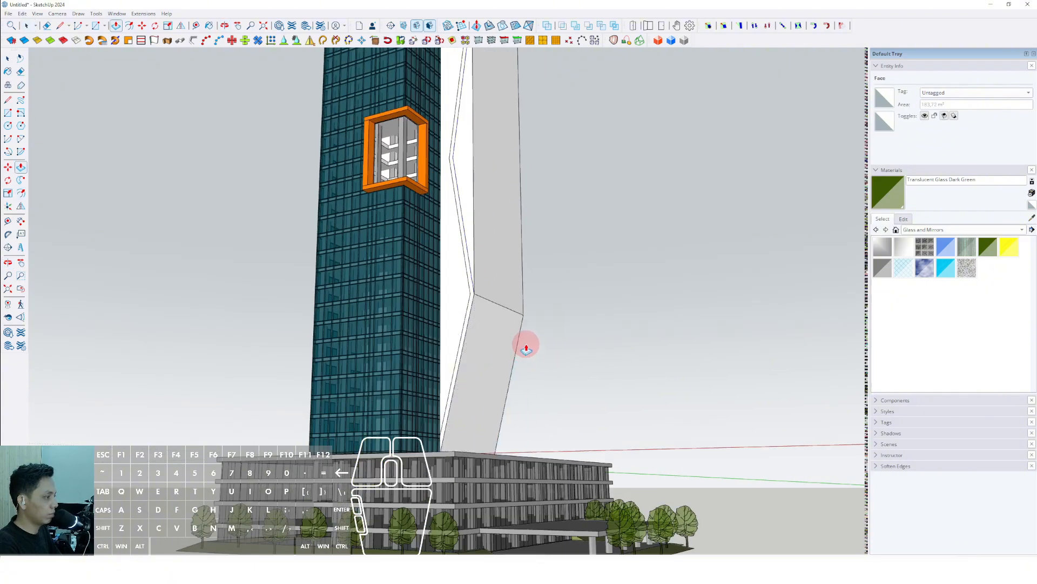
{"action": "key", "text": "space"}
{"action": "scroll", "coordinate": [468, 298], "scroll_direction": "up", "scroll_amount": 2}
{"action": "key", "text": "p"}
{"action": "double_click", "coordinate": [452, 263]}
{"action": "middle_click_drag", "start_coordinate": [476, 231], "coordinate": [490, 369], "text": "shift"}
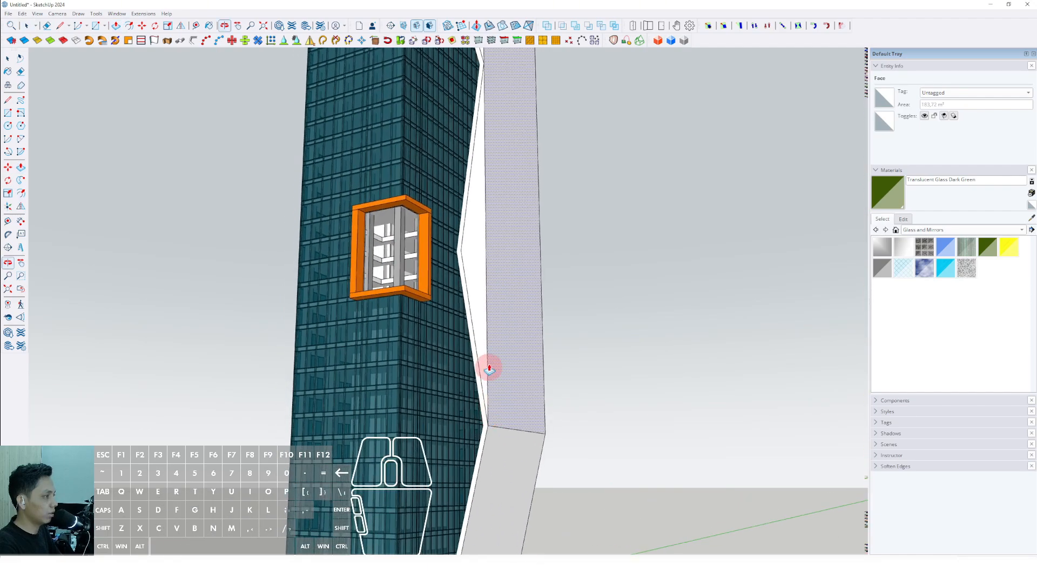
{"action": "double_click", "coordinate": [475, 236]}
{"action": "scroll", "coordinate": [478, 254], "scroll_direction": "down", "scroll_amount": 2}
{"action": "middle_click_drag", "start_coordinate": [497, 275], "coordinate": [495, 408], "text": "shift"}
{"action": "key", "text": "space"}
{"action": "scroll", "coordinate": [484, 200], "scroll_direction": "up", "scroll_amount": 2}
{"action": "double_click", "coordinate": [468, 156]}
{"action": "key", "text": "space"}
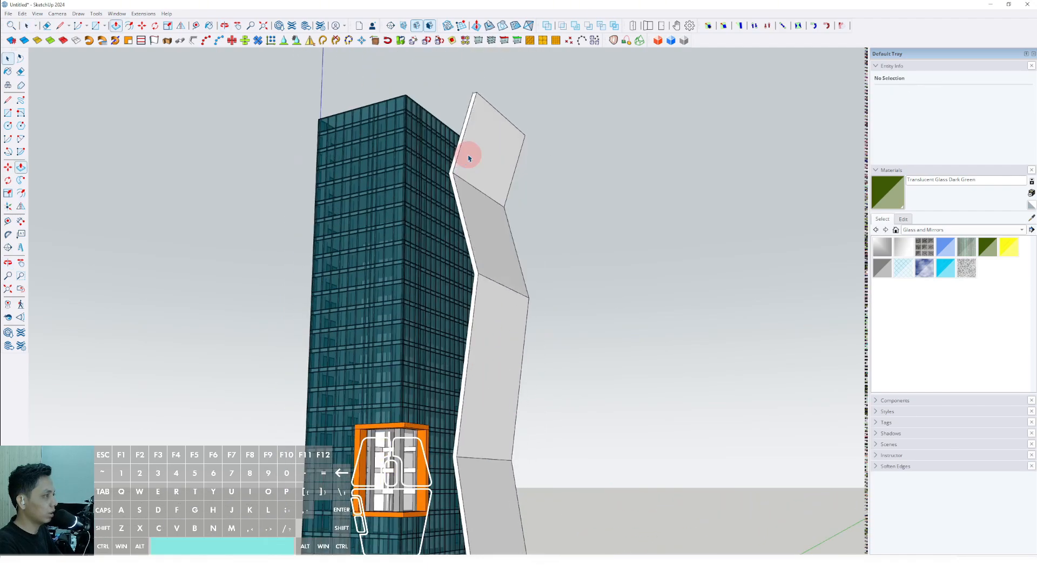
Select the whole folded panel beside the tower and make it a group
{"action": "scroll", "coordinate": [493, 249], "scroll_direction": "down", "scroll_amount": 2}
{"action": "middle_click_drag", "start_coordinate": [493, 250], "coordinate": [516, 295]}
{"action": "left_click", "coordinate": [511, 256]}
{"action": "scroll", "coordinate": [513, 259], "scroll_direction": "down", "scroll_amount": 2}
{"action": "scroll", "coordinate": [475, 264], "scroll_direction": "up", "scroll_amount": 3}
{"action": "middle_click_drag", "start_coordinate": [516, 294], "coordinate": [529, 392], "text": "shift"}
{"action": "scroll", "coordinate": [521, 312], "scroll_direction": "up", "scroll_amount": 2}
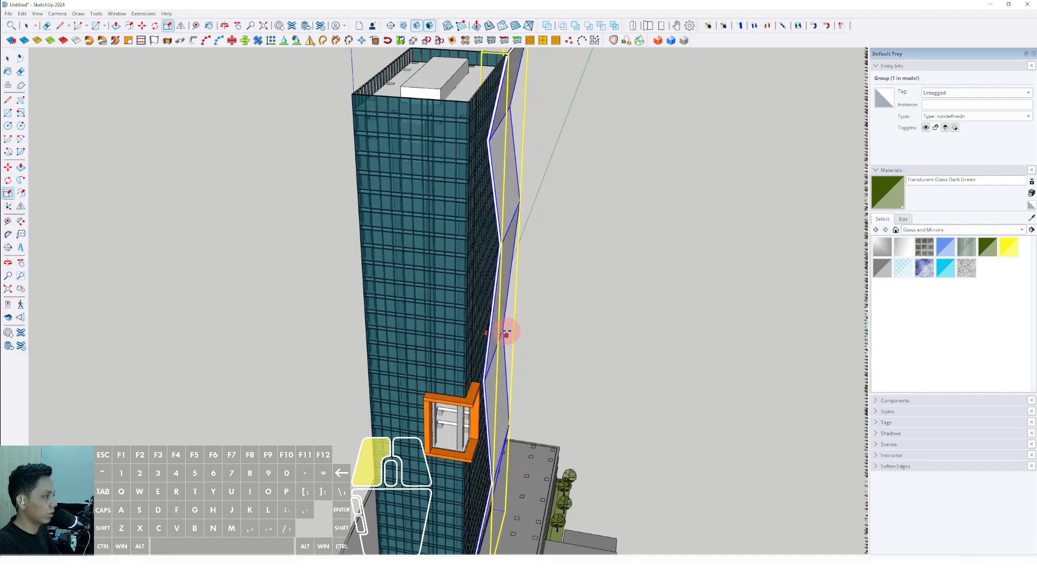
Scale the folded panel group's depth perpendicular to the tower facade
{"action": "left_click_drag", "start_coordinate": [504, 330], "coordinate": [507, 328]}
{"action": "middle_click_drag", "start_coordinate": [507, 329], "coordinate": [422, 190]}
{"action": "scroll", "coordinate": [460, 254], "scroll_direction": "down", "scroll_amount": 3}
{"action": "mouse_move", "coordinate": [475, 270]}
{"action": "middle_mouse_down", "text": "shift"}
{"action": "mouse_move", "coordinate": [493, 294]}
{"action": "mouse_move", "coordinate": [458, 281]}
{"action": "mouse_move", "coordinate": [473, 264]}
{"action": "middle_mouse_up", "text": "shift"}
{"action": "key", "text": "space"}
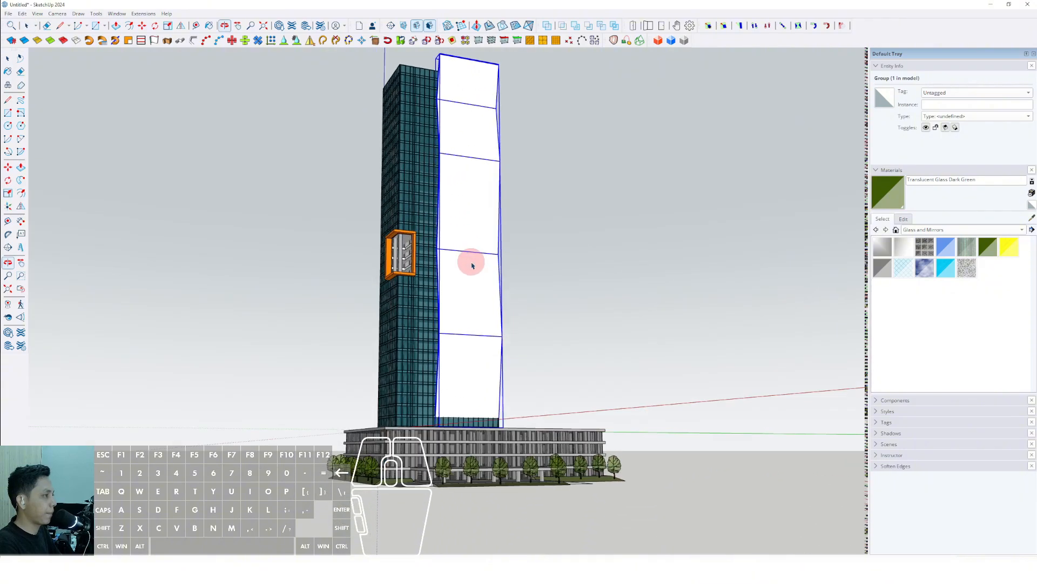
Scale the folded panel group narrower so it covers only a strip at the edge of the tower facade
{"action": "middle_click_drag", "start_coordinate": [472, 324], "coordinate": [521, 451]}
{"action": "key", "text": "s"}
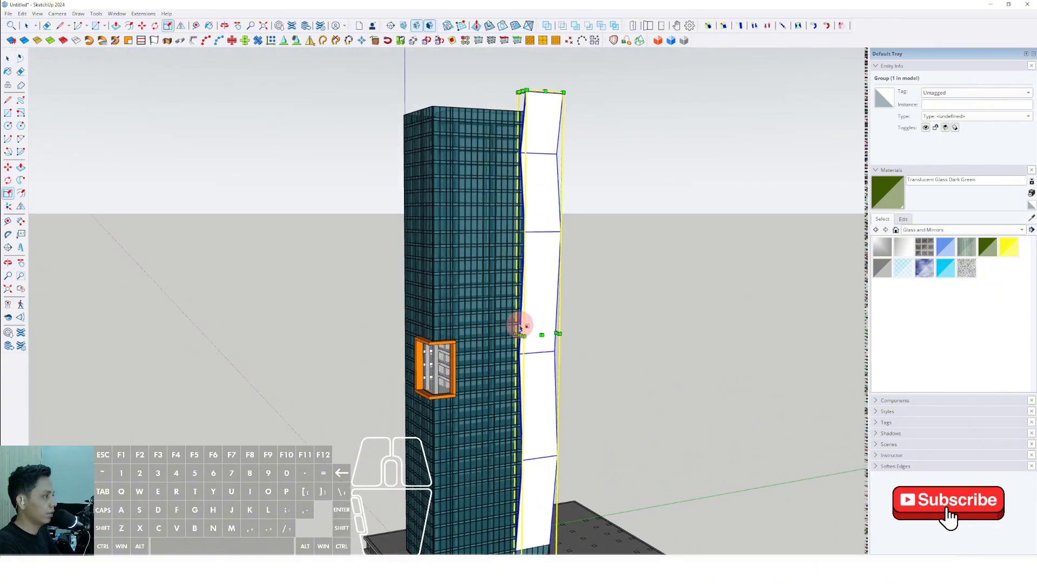
{"action": "key", "text": "space"}
Move the folded panel group slightly towards the tower facade at its base
{"action": "scroll", "coordinate": [520, 327], "scroll_direction": "down", "scroll_amount": 1}
{"action": "middle_click_drag", "start_coordinate": [520, 343], "coordinate": [523, 299], "text": "shift"}
{"action": "scroll", "coordinate": [523, 391], "scroll_direction": "up", "scroll_amount": 1}
{"action": "middle_click_drag", "start_coordinate": [523, 394], "coordinate": [523, 391]}
{"action": "scroll", "coordinate": [524, 435], "scroll_direction": "up", "scroll_amount": 2}
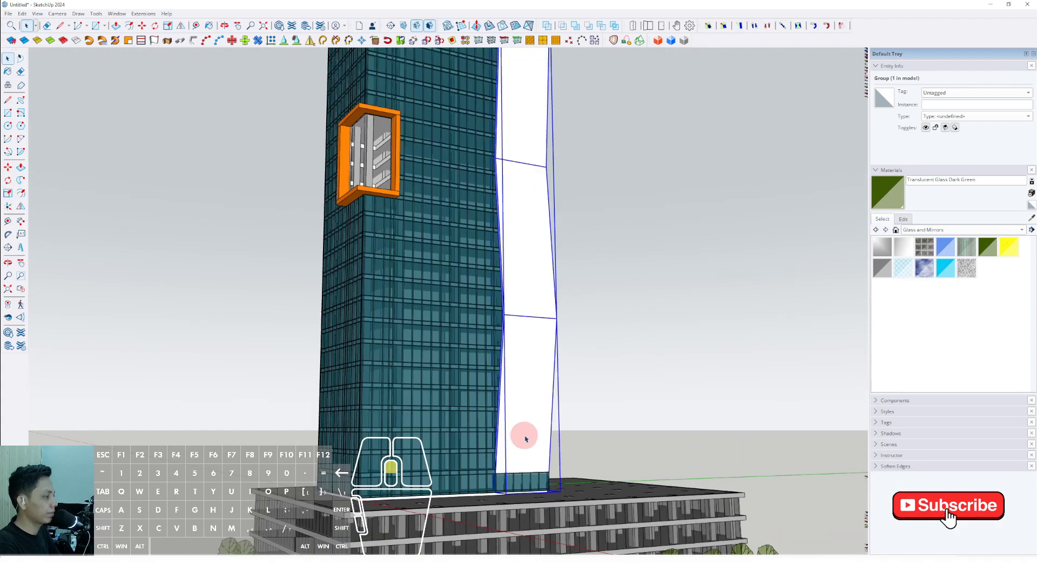
{"action": "middle_click_drag", "start_coordinate": [528, 444], "coordinate": [683, 480]}
{"action": "scroll", "coordinate": [534, 482], "scroll_direction": "up", "scroll_amount": 3}
{"action": "key", "text": "m"}
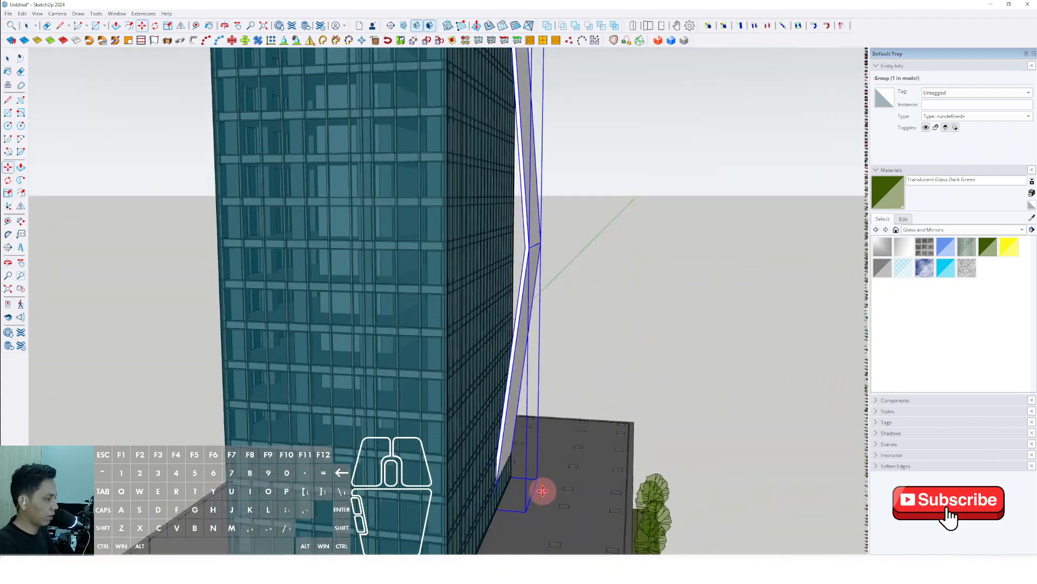
{"action": "left_click_drag", "start_coordinate": [551, 488], "coordinate": [549, 487]}
{"action": "scroll", "coordinate": [549, 461], "scroll_direction": "down", "scroll_amount": 5}
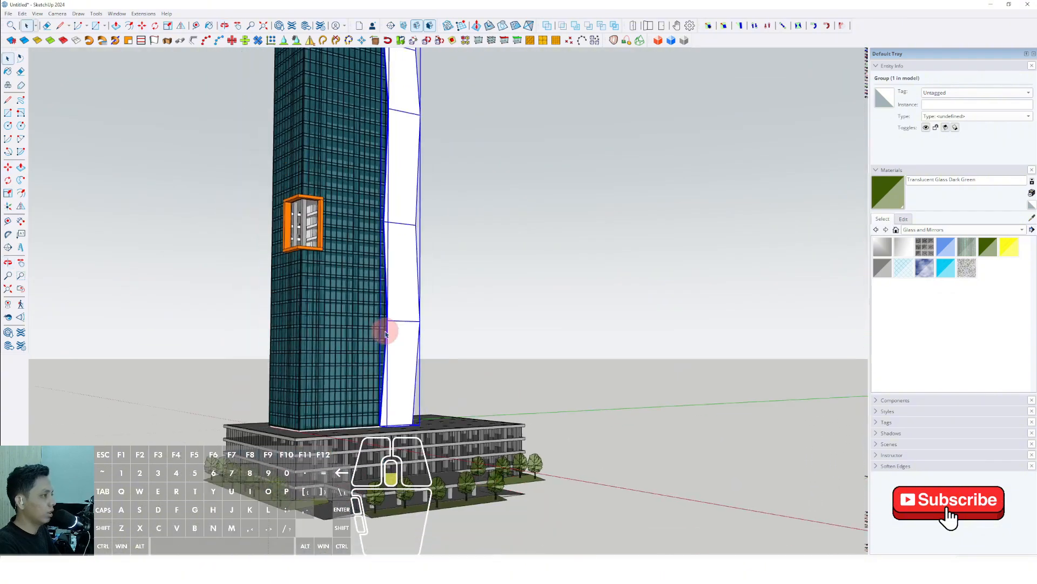
Sample the orange Color C03 from the tower's projecting frame and paint the folded panel with it
{"action": "middle_click_drag", "start_coordinate": [384, 326], "coordinate": [554, 301]}
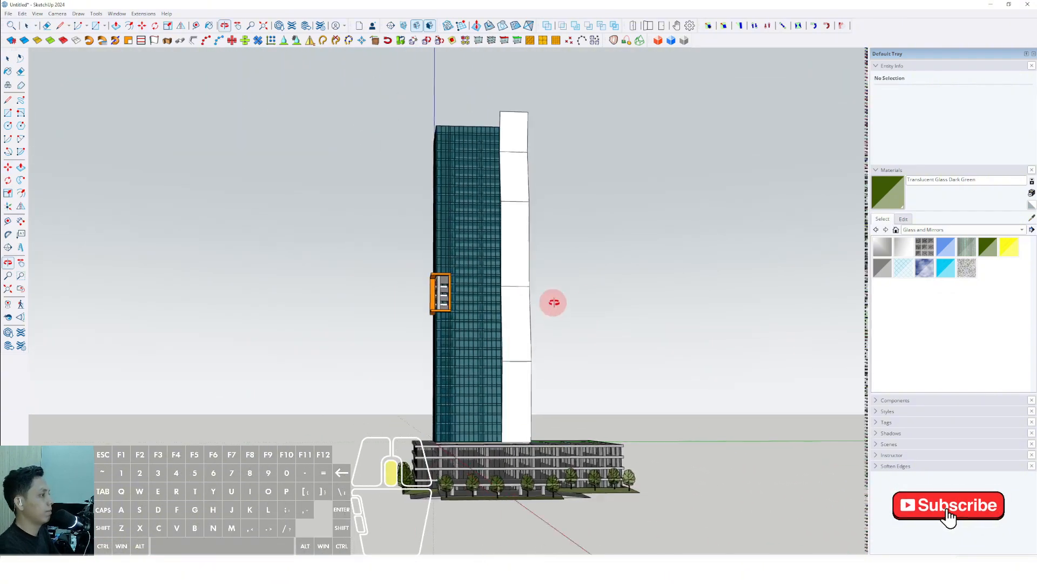
{"action": "left_click", "coordinate": [1032, 218]}
{"action": "scroll", "coordinate": [450, 292], "scroll_direction": "up", "scroll_amount": 4}
{"action": "left_click", "coordinate": [450, 287]}
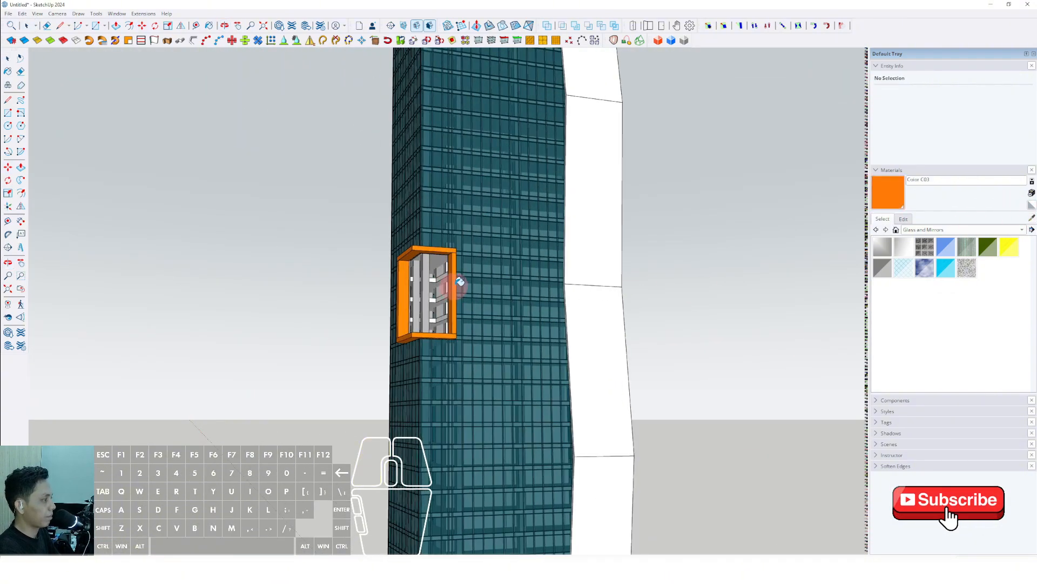
{"action": "left_click", "coordinate": [604, 222]}
{"action": "key", "text": "space"}
{"action": "scroll", "coordinate": [567, 277], "scroll_direction": "down", "scroll_amount": 4}
{"action": "mouse_move", "coordinate": [556, 304]}
{"action": "middle_mouse_down", "text": "shift"}
{"action": "mouse_move", "coordinate": [548, 320]}
{"action": "mouse_move", "coordinate": [563, 262]}
{"action": "mouse_move", "coordinate": [572, 322]}
{"action": "middle_mouse_up", "text": "shift"}
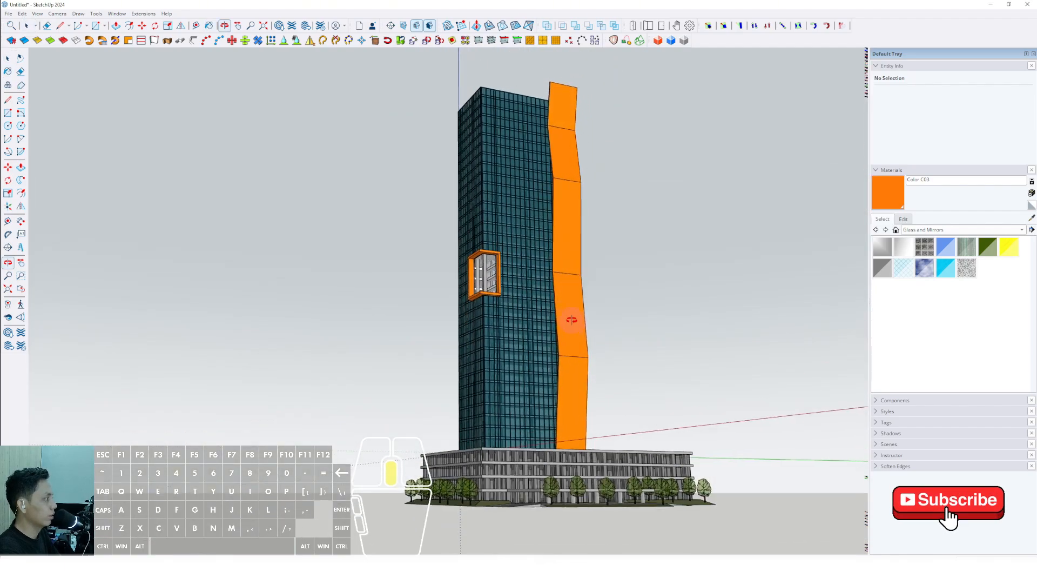
Paint the folded panel with Translucent Glass Safety from the Glass and Mirrors materials
{"action": "left_click", "coordinate": [1024, 231]}
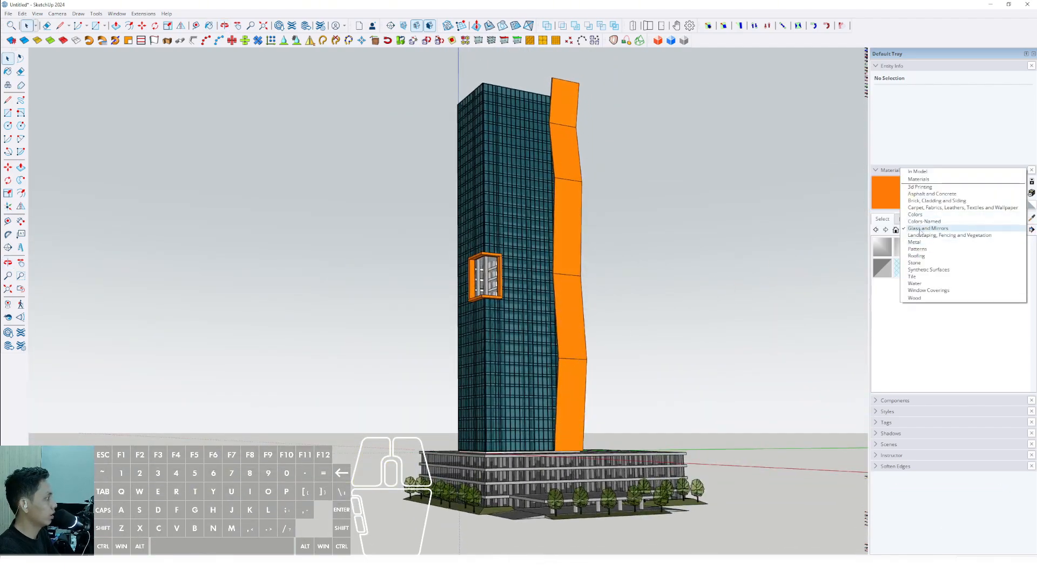
{"action": "left_click", "coordinate": [918, 244]}
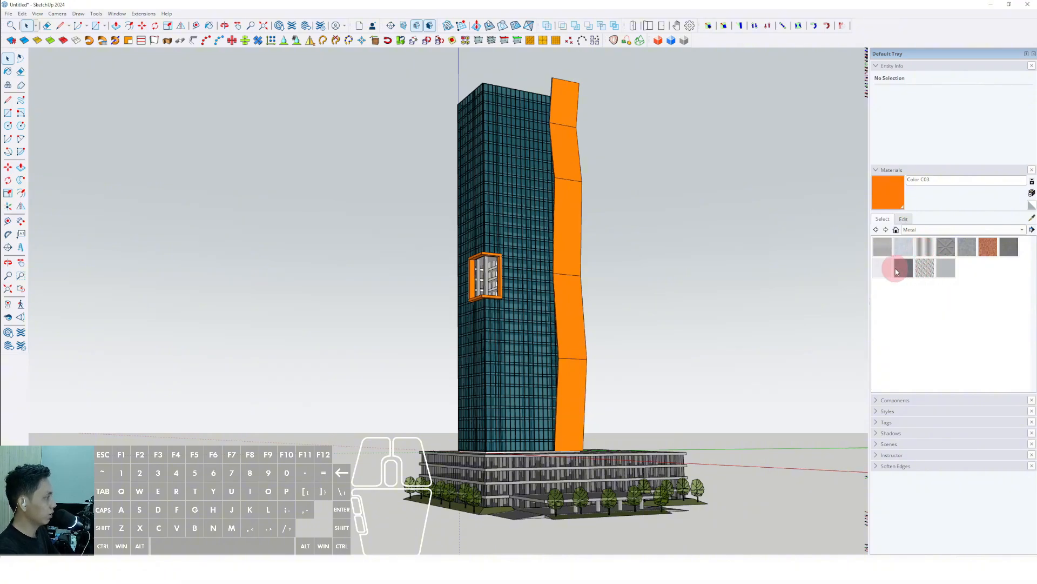
{"action": "left_click", "coordinate": [1008, 230]}
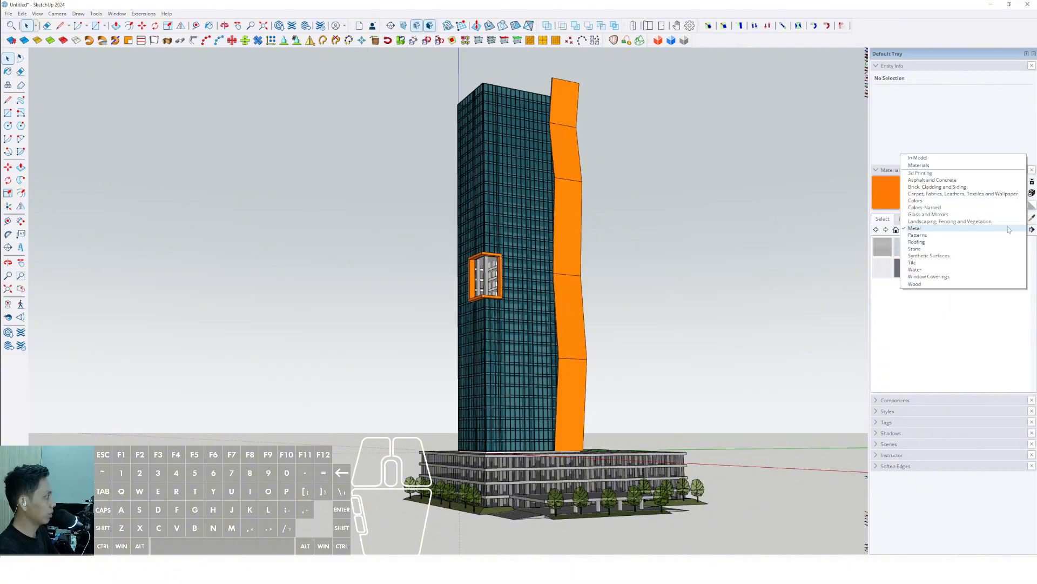
{"action": "left_click", "coordinate": [920, 214]}
{"action": "left_click", "coordinate": [906, 270]}
{"action": "left_click", "coordinate": [565, 113]}
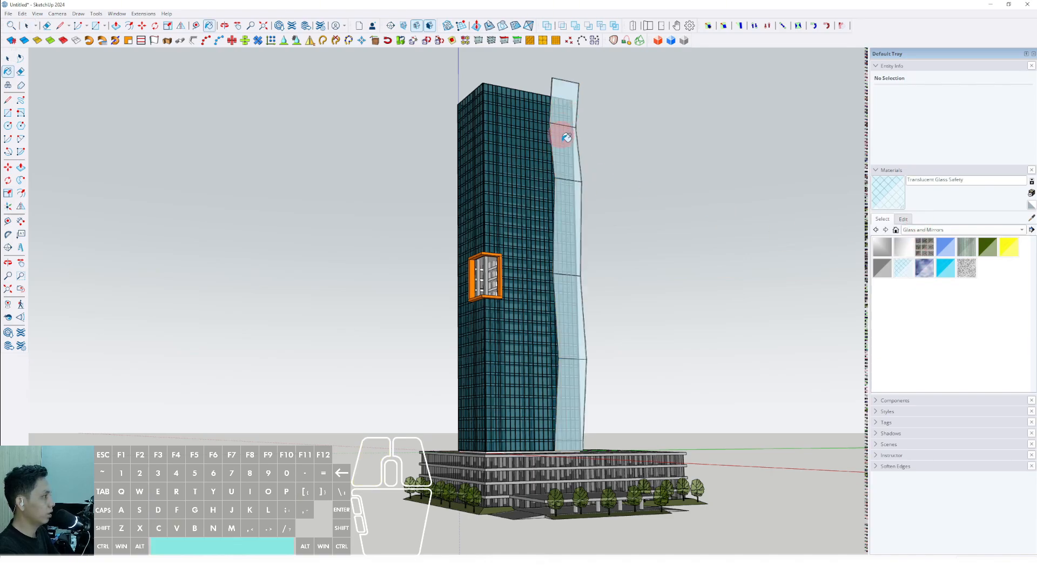
{"action": "mouse_move", "coordinate": [558, 132]}
{"action": "middle_mouse_down"}
{"action": "mouse_move", "coordinate": [595, 270]}
{"action": "mouse_move", "coordinate": [549, 280]}
{"action": "mouse_move", "coordinate": [585, 260]}
{"action": "middle_mouse_up"}
{"action": "scroll", "coordinate": [577, 268], "scroll_direction": "up", "scroll_amount": 2}
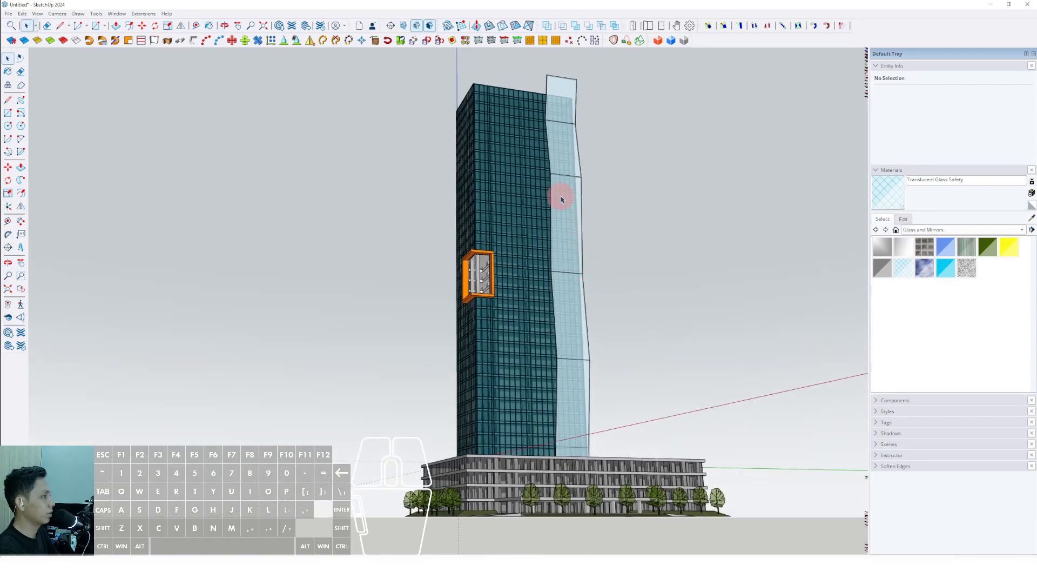
Scale the glass panel group wider across the facade, almost to the corner with the orange frame
{"action": "left_click", "coordinate": [563, 181]}
{"action": "middle_click_drag", "start_coordinate": [564, 187], "coordinate": [556, 269]}
{"action": "key", "text": "s"}
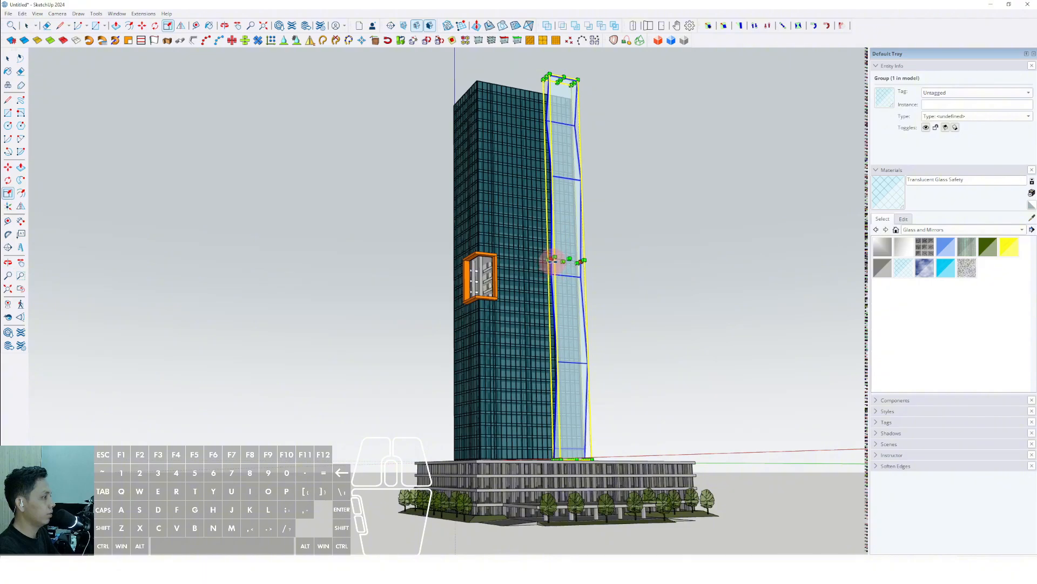
{"action": "left_click_drag", "start_coordinate": [550, 258], "coordinate": [508, 259]}
{"action": "key", "text": "space"}
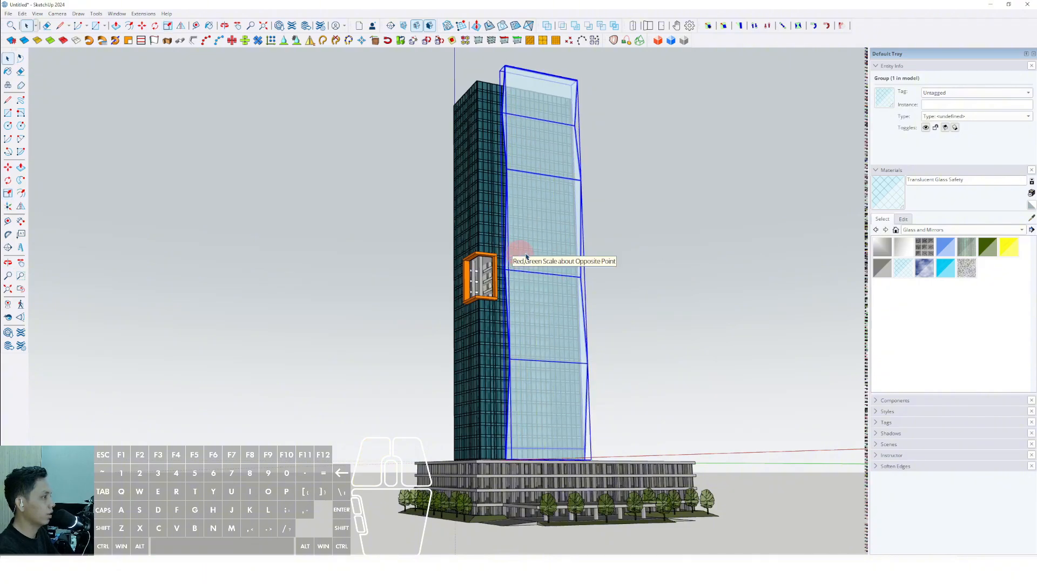
{"action": "left_click", "coordinate": [673, 170]}
Examine the folded glass panel against the tower from several sides, from its base to its upper end
{"action": "scroll", "coordinate": [528, 326], "scroll_direction": "down", "scroll_amount": 3}
{"action": "scroll", "coordinate": [535, 346], "scroll_direction": "up", "scroll_amount": 3}
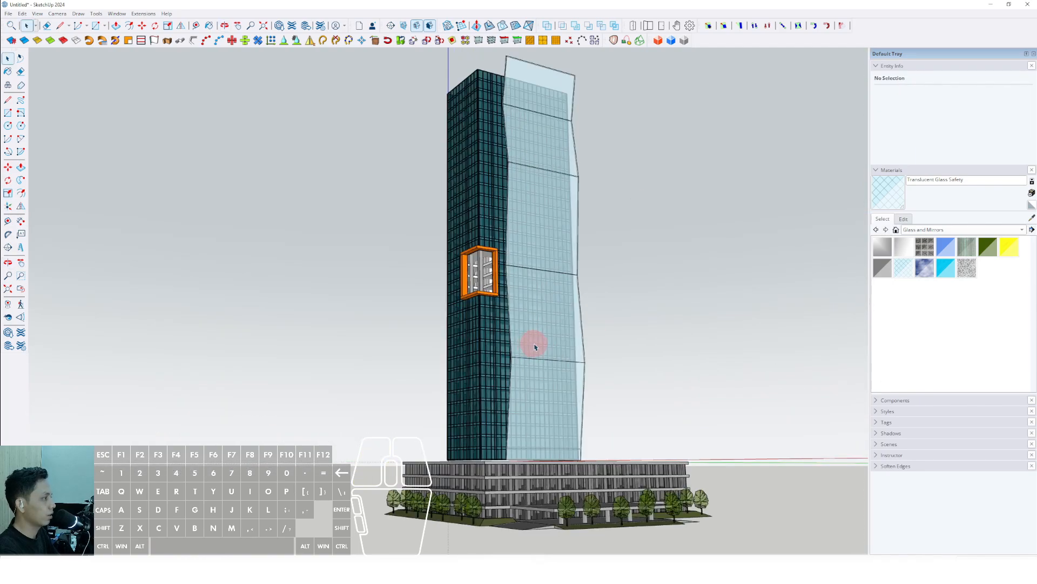
{"action": "middle_click_drag", "start_coordinate": [535, 347], "coordinate": [899, 330]}
{"action": "middle_click_drag", "start_coordinate": [493, 322], "coordinate": [486, 283]}
{"action": "scroll", "coordinate": [478, 347], "scroll_direction": "up", "scroll_amount": 2}
{"action": "middle_click_drag", "start_coordinate": [526, 430], "coordinate": [567, 470]}
{"action": "scroll", "coordinate": [470, 409], "scroll_direction": "up", "scroll_amount": 6}
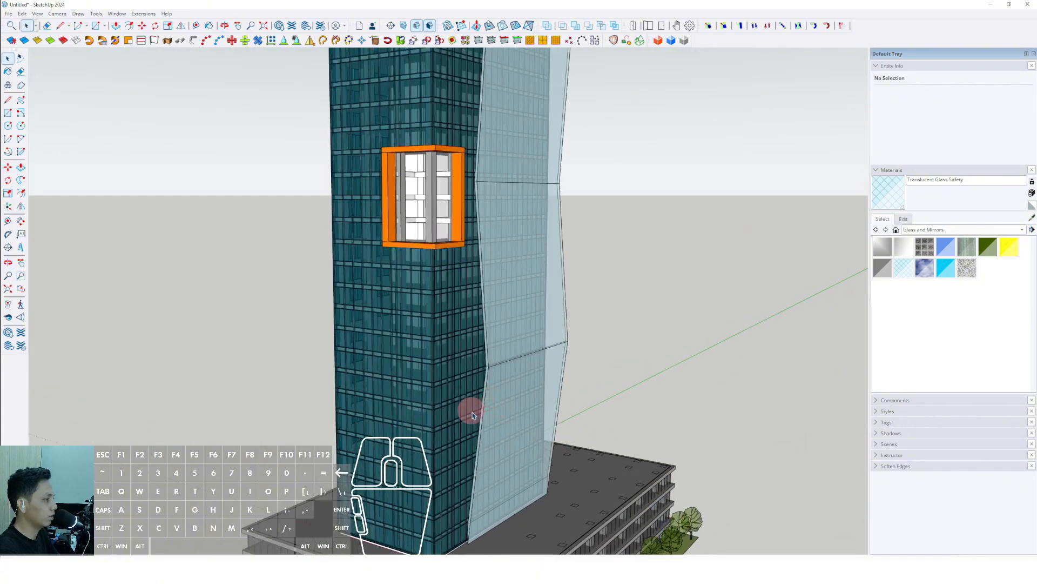
{"action": "middle_click_drag", "start_coordinate": [516, 381], "coordinate": [549, 360]}
{"action": "scroll", "coordinate": [565, 360], "scroll_direction": "down", "scroll_amount": 3}
{"action": "scroll", "coordinate": [564, 359], "scroll_direction": "down", "scroll_amount": 2}
{"action": "middle_click_drag", "start_coordinate": [563, 308], "coordinate": [501, 541], "text": "shift"}
{"action": "scroll", "coordinate": [530, 183], "scroll_direction": "up", "scroll_amount": 2}
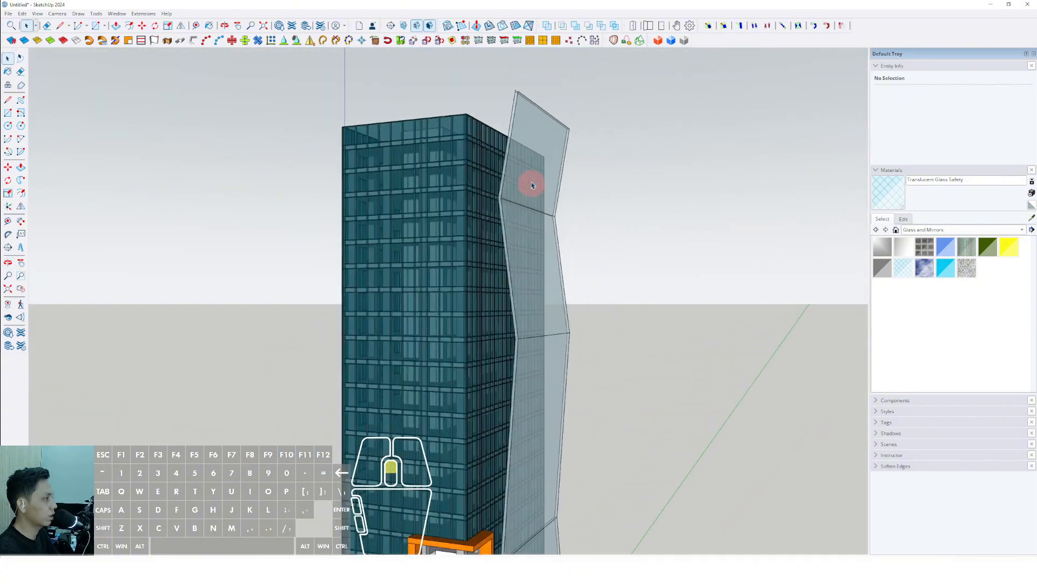
{"action": "scroll", "coordinate": [510, 185], "scroll_direction": "down", "scroll_amount": 3}
{"action": "mouse_move", "coordinate": [509, 185]}
{"action": "middle_mouse_down"}
{"action": "mouse_move", "coordinate": [524, 415]}
{"action": "mouse_move", "coordinate": [438, 347]}
{"action": "mouse_move", "coordinate": [528, 417]}
{"action": "mouse_move", "coordinate": [403, 261]}
{"action": "mouse_move", "coordinate": [448, 329]}
{"action": "mouse_move", "coordinate": [438, 382]}
{"action": "mouse_move", "coordinate": [428, 249]}
{"action": "mouse_move", "coordinate": [430, 287]}
{"action": "mouse_move", "coordinate": [440, 259]}
{"action": "middle_mouse_up"}
{"action": "scroll", "coordinate": [443, 319], "scroll_direction": "down", "scroll_amount": 3}
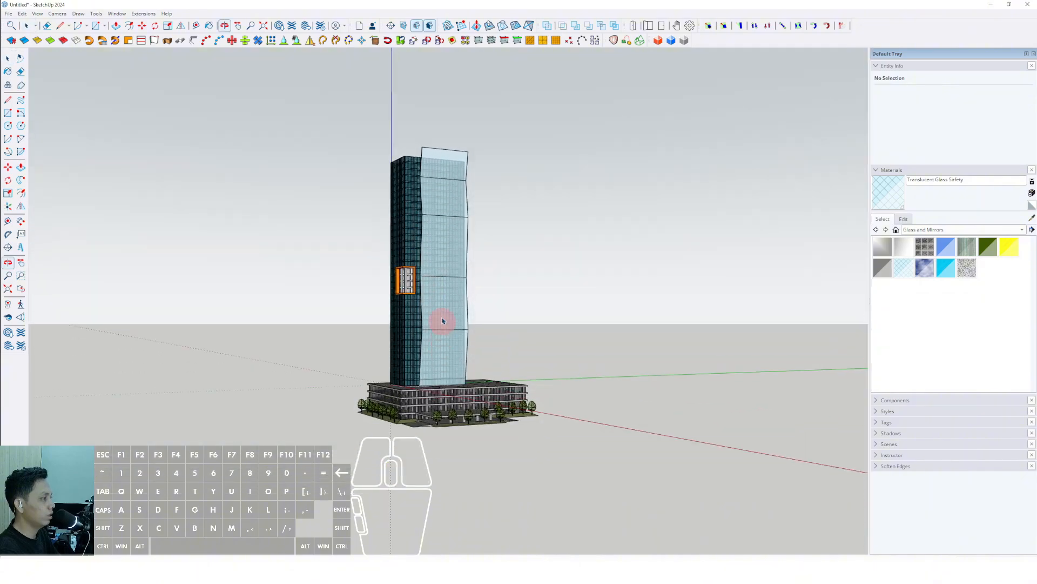
Select the folded glass panel and open its group for editing near the podium roof
{"action": "scroll", "coordinate": [447, 299], "scroll_direction": "up", "scroll_amount": 1}
{"action": "middle_click_drag", "start_coordinate": [447, 297], "coordinate": [450, 287]}
{"action": "scroll", "coordinate": [441, 296], "scroll_direction": "up", "scroll_amount": 2}
{"action": "scroll", "coordinate": [442, 295], "scroll_direction": "up", "scroll_amount": 2}
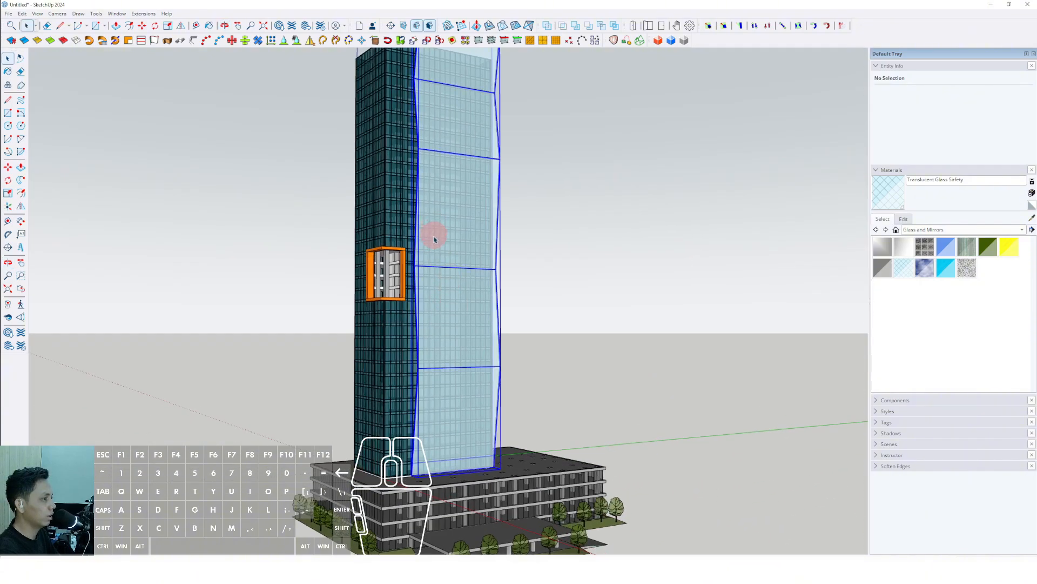
{"action": "scroll", "coordinate": [435, 240], "scroll_direction": "down", "scroll_amount": 2}
{"action": "middle_click_drag", "start_coordinate": [434, 240], "coordinate": [483, 246]}
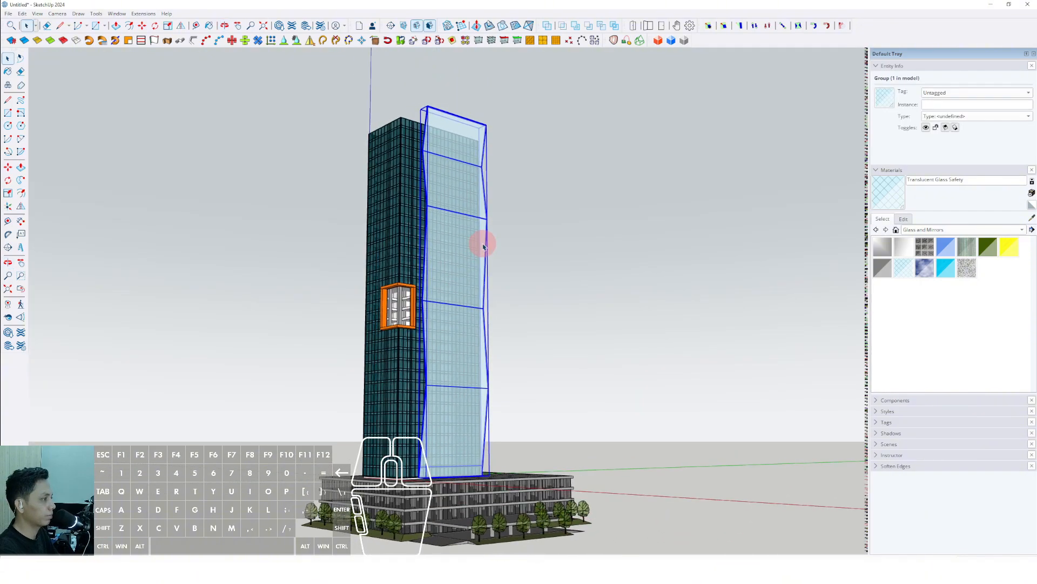
{"action": "scroll", "coordinate": [439, 389], "scroll_direction": "up", "scroll_amount": 3}
{"action": "middle_click_drag", "start_coordinate": [440, 389], "coordinate": [468, 371]}
{"action": "scroll", "coordinate": [456, 424], "scroll_direction": "up", "scroll_amount": 3}
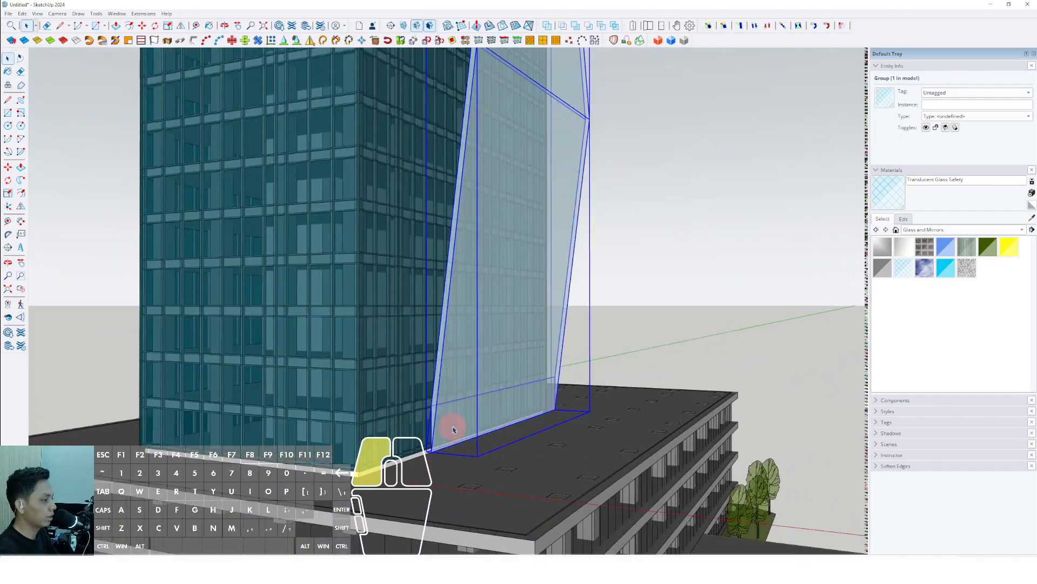
{"action": "triple_click", "coordinate": [454, 428]}
{"action": "scroll", "coordinate": [441, 451], "scroll_direction": "up", "scroll_amount": 1}
{"action": "scroll", "coordinate": [441, 452], "scroll_direction": "up", "scroll_amount": 1}
Copy the panel's bottom edge up to the first fold and fill the lowest section with evenly spaced copies
{"action": "left_click", "coordinate": [440, 453]}
{"action": "middle_click_drag", "start_coordinate": [441, 453], "coordinate": [461, 433]}
{"action": "scroll", "coordinate": [458, 346], "scroll_direction": "down", "scroll_amount": 4, "text": "shift"}
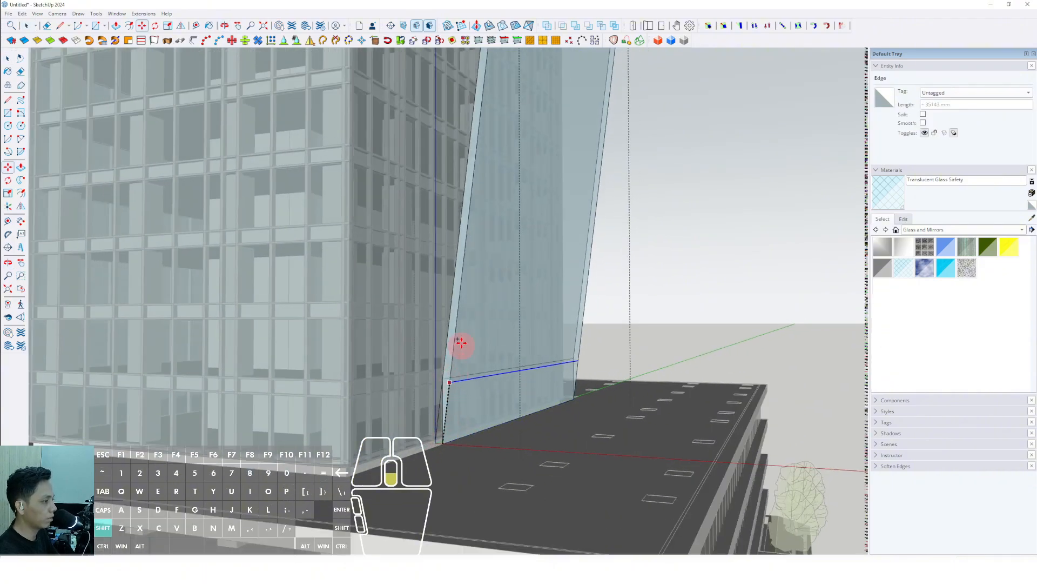
{"action": "middle_click_drag", "start_coordinate": [462, 240], "coordinate": [466, 336], "text": "shift"}
{"action": "middle_click_drag", "start_coordinate": [470, 135], "coordinate": [474, 184], "text": "shift"}
{"action": "scroll", "coordinate": [473, 179], "scroll_direction": "up", "scroll_amount": 2, "text": "shift"}
{"action": "scroll", "coordinate": [473, 179], "scroll_direction": "up", "scroll_amount": 1, "text": "shift"}
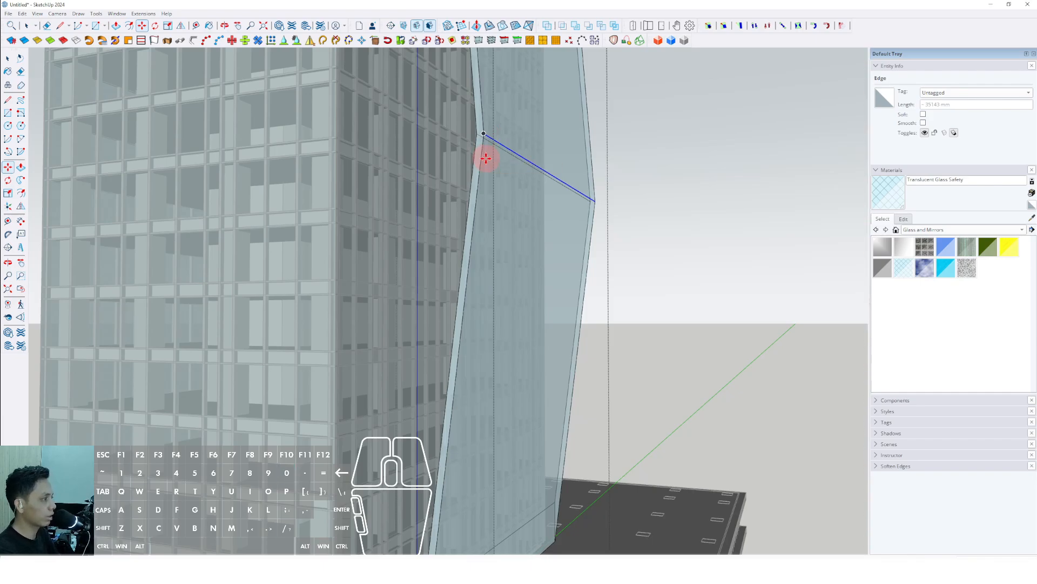
{"action": "key", "text": "Return"}
{"action": "scroll", "coordinate": [491, 274], "scroll_direction": "down", "scroll_amount": 5}
{"action": "scroll", "coordinate": [440, 298], "scroll_direction": "up", "scroll_amount": 5}
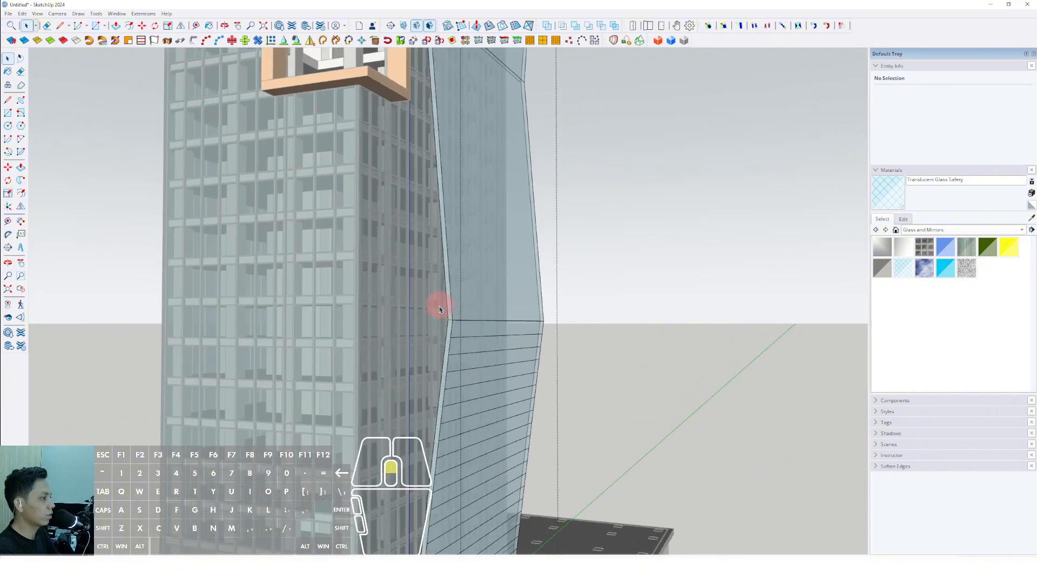
Copy the first fold's edge up to the second fold and divide that section with evenly spaced copies
{"action": "key", "text": "space"}
{"action": "middle_click_drag", "start_coordinate": [464, 302], "coordinate": [471, 375]}
{"action": "key", "text": "m"}
{"action": "left_click", "coordinate": [455, 367]}
{"action": "scroll", "coordinate": [444, 302], "scroll_direction": "down", "scroll_amount": 3}
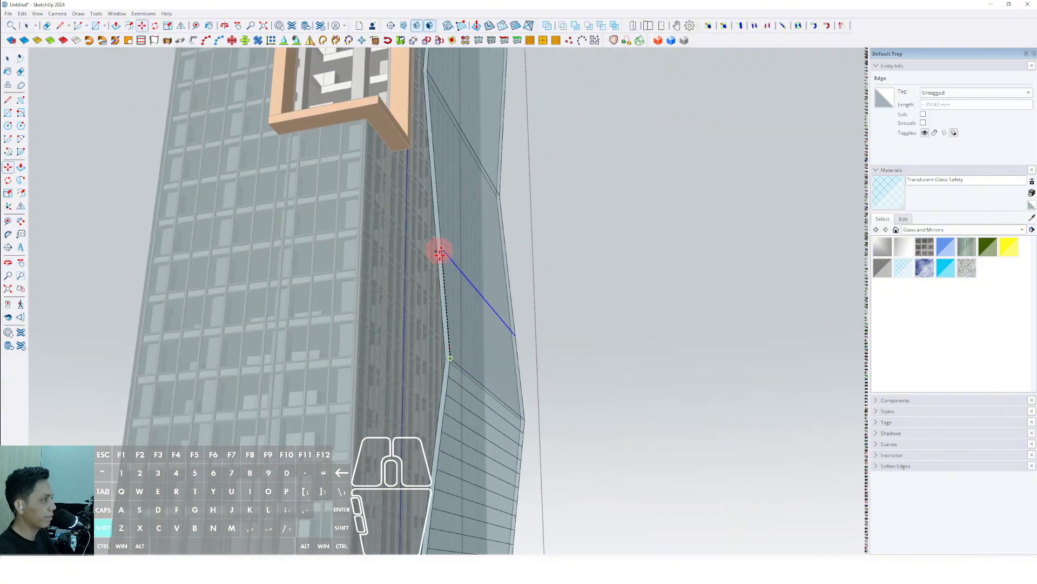
{"action": "scroll", "coordinate": [426, 151], "scroll_direction": "up", "scroll_amount": 3, "text": "shift"}
{"action": "left_click", "coordinate": [420, 150], "text": "shift"}
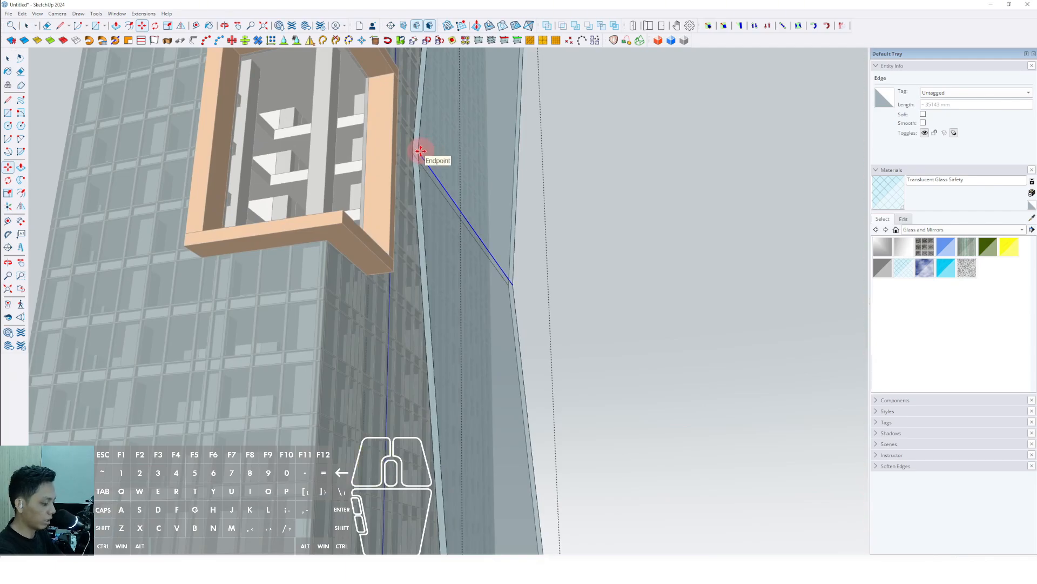
{"action": "key", "text": "Return"}
{"action": "key", "text": "space"}
{"action": "scroll", "coordinate": [429, 211], "scroll_direction": "down", "scroll_amount": 3}
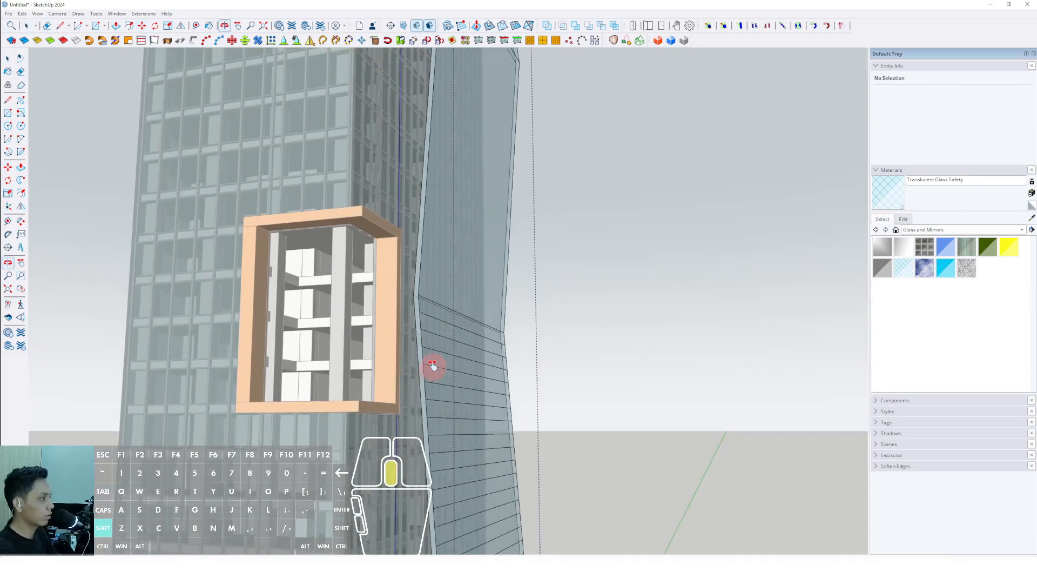
{"action": "scroll", "coordinate": [433, 366], "scroll_direction": "up", "scroll_amount": 3}
{"action": "left_click", "coordinate": [420, 302]}
{"action": "key", "text": "m"}
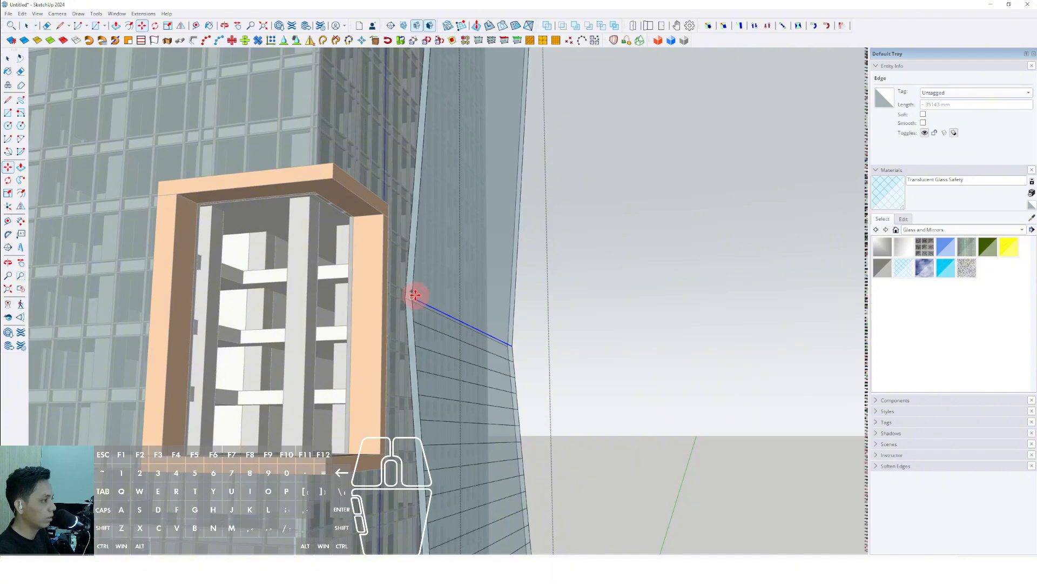
{"action": "scroll", "coordinate": [414, 295], "scroll_direction": "down", "scroll_amount": 3}
{"action": "scroll", "coordinate": [417, 237], "scroll_direction": "up", "scroll_amount": 3}
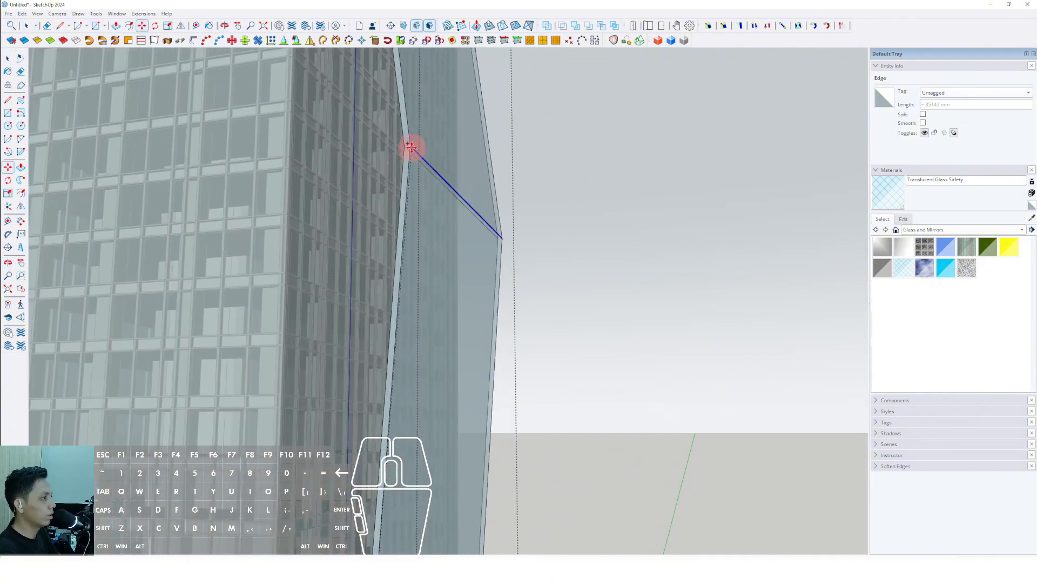
{"action": "scroll", "coordinate": [417, 220], "scroll_direction": "down", "scroll_amount": 4}
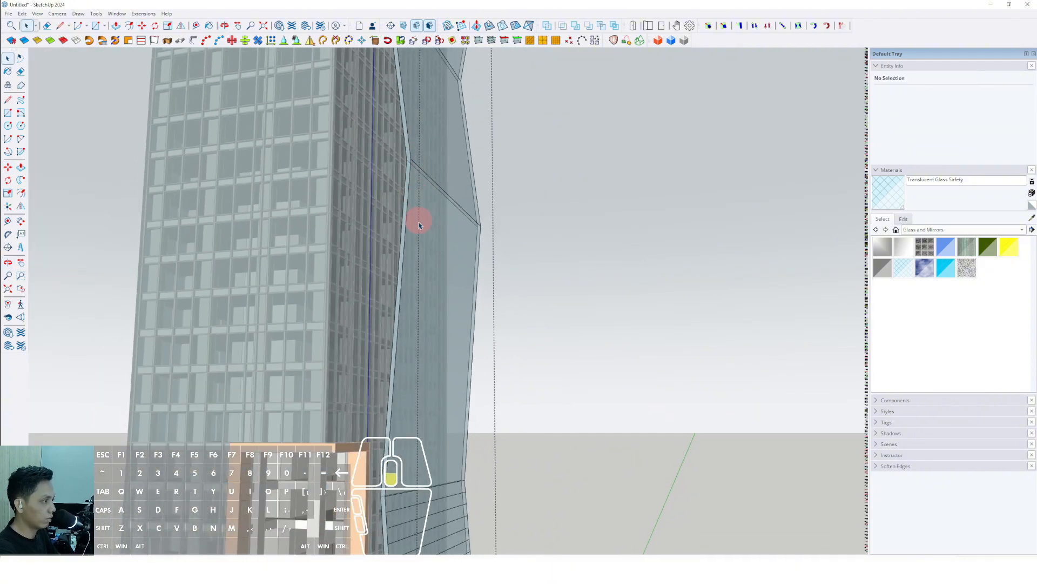
Copy the second fold's edge up to the third fold and divide that section with evenly spaced copies
{"action": "scroll", "coordinate": [386, 361], "scroll_direction": "up", "scroll_amount": 4}
{"action": "left_click", "coordinate": [399, 338]}
{"action": "scroll", "coordinate": [398, 335], "scroll_direction": "up", "scroll_amount": 1}
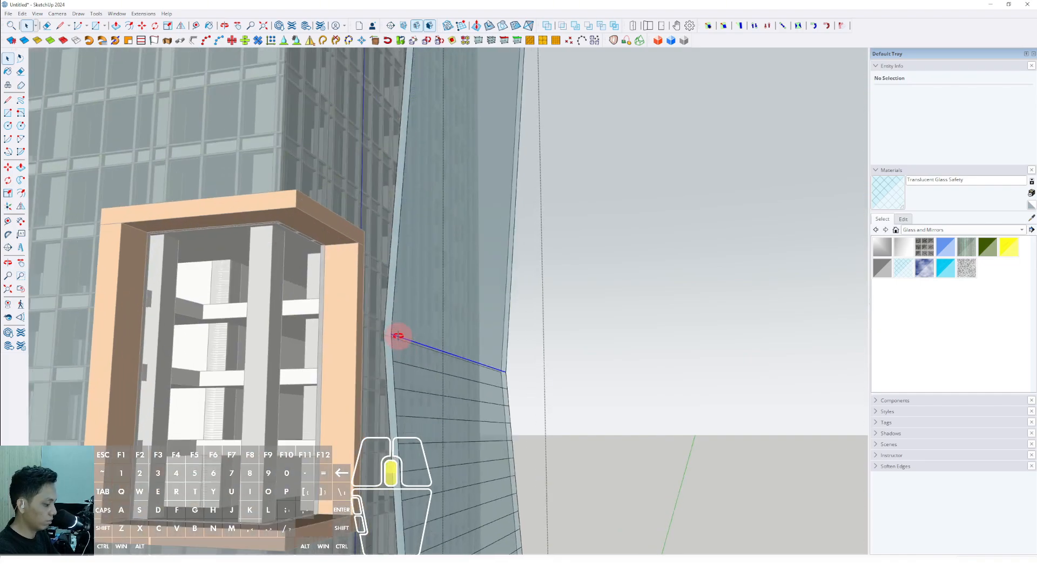
{"action": "key", "text": "m"}
{"action": "left_click", "coordinate": [392, 332]}
{"action": "scroll", "coordinate": [393, 272], "scroll_direction": "down", "scroll_amount": 2}
{"action": "scroll", "coordinate": [424, 129], "scroll_direction": "up", "scroll_amount": 3}
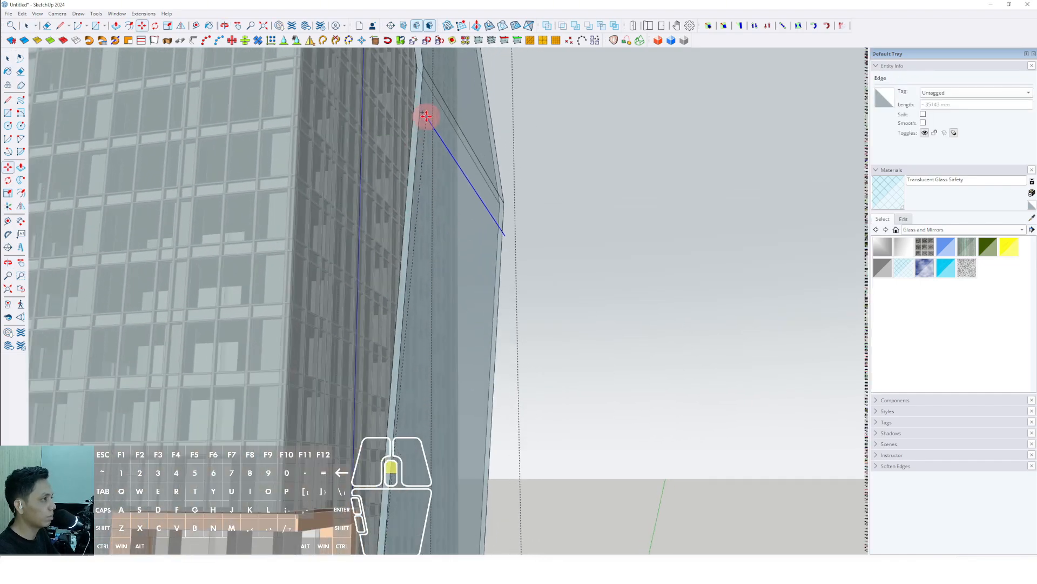
{"action": "middle_click_drag", "start_coordinate": [426, 115], "coordinate": [423, 105]}
{"action": "scroll", "coordinate": [423, 103], "scroll_direction": "up", "scroll_amount": 1}
{"action": "left_click", "coordinate": [421, 98]}
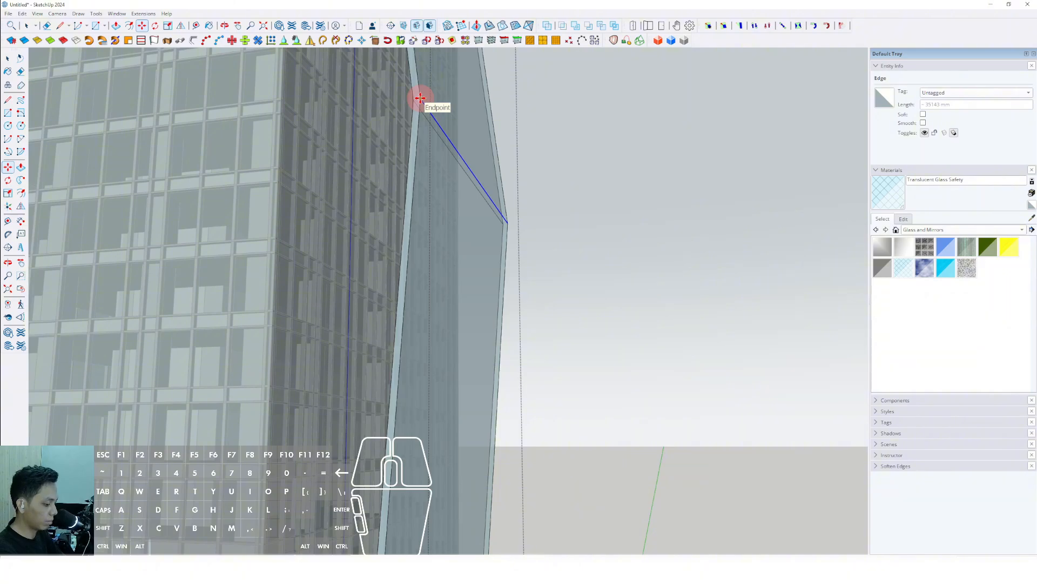
{"action": "key", "text": "Return"}
Copy the third fold's edge up to the fourth fold and divide that section with evenly spaced copies
{"action": "middle_click_drag", "start_coordinate": [419, 152], "coordinate": [414, 254], "text": "shift"}
{"action": "scroll", "coordinate": [414, 255], "scroll_direction": "up", "scroll_amount": 2}
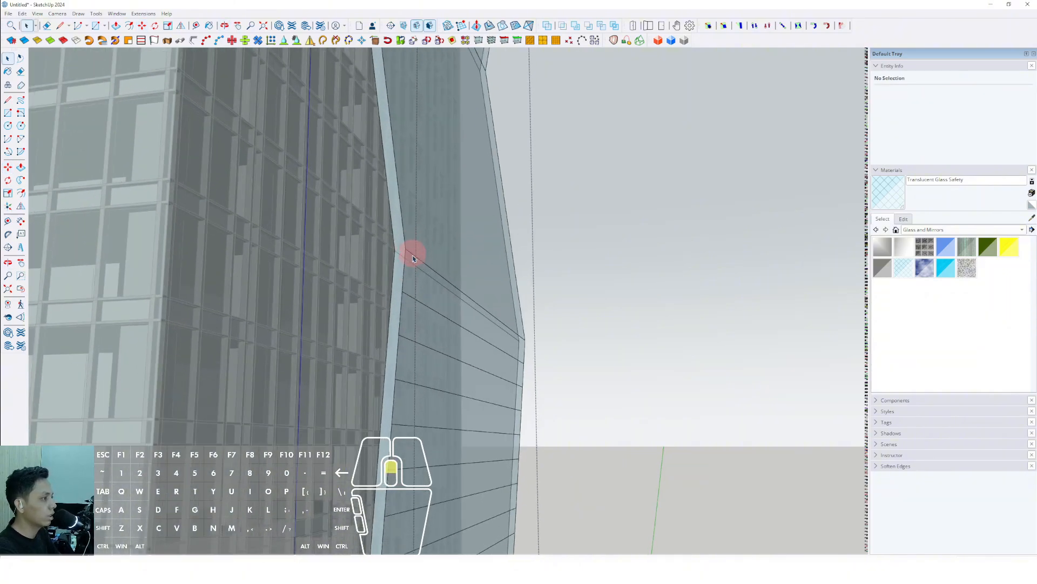
{"action": "left_click", "coordinate": [411, 255]}
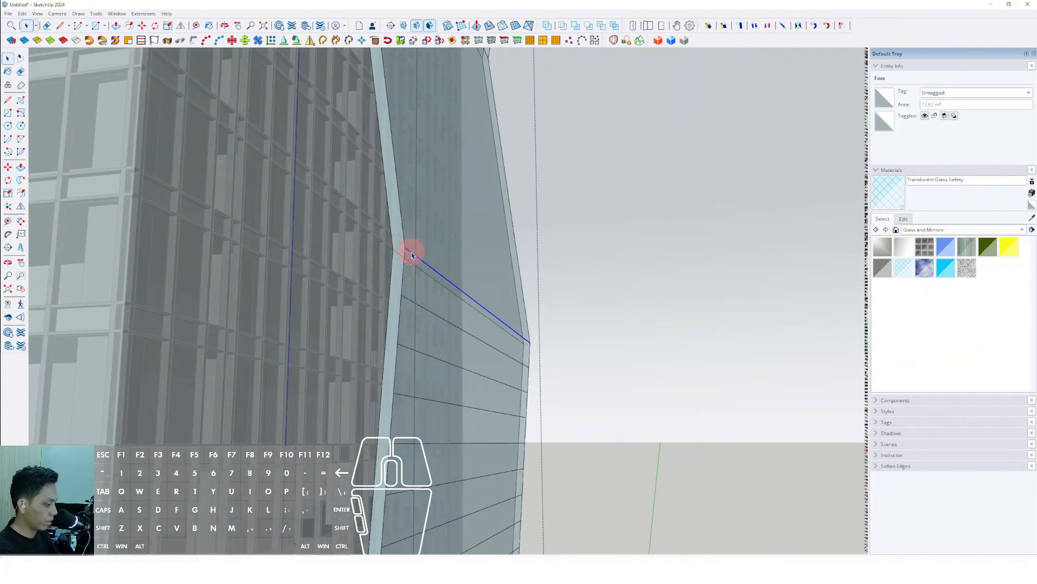
{"action": "scroll", "coordinate": [435, 178], "scroll_direction": "down", "scroll_amount": 3}
{"action": "middle_click_drag", "start_coordinate": [435, 178], "coordinate": [417, 190]}
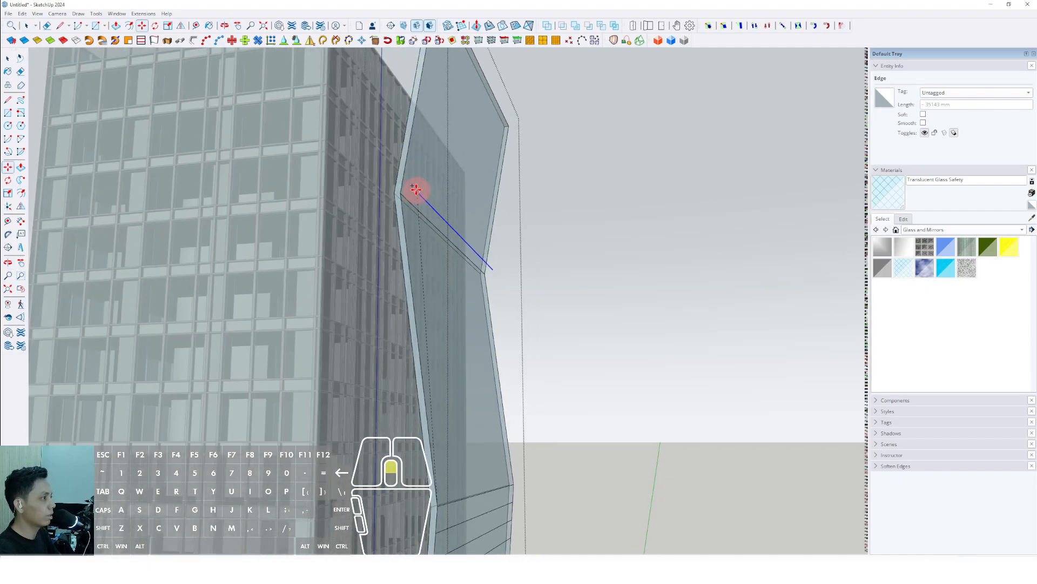
{"action": "scroll", "coordinate": [400, 193], "scroll_direction": "up", "scroll_amount": 3}
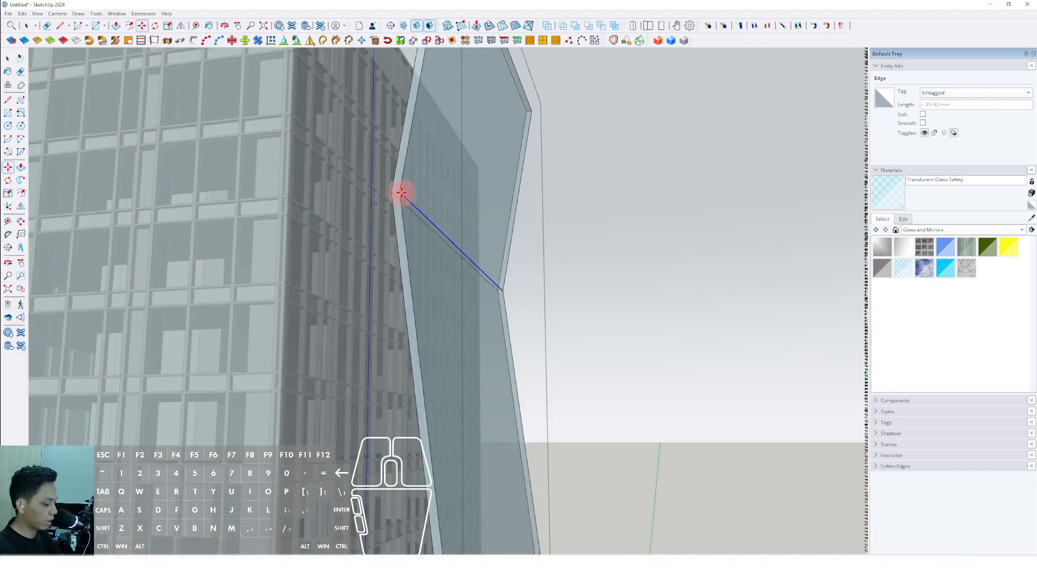
{"action": "key", "text": "space"}
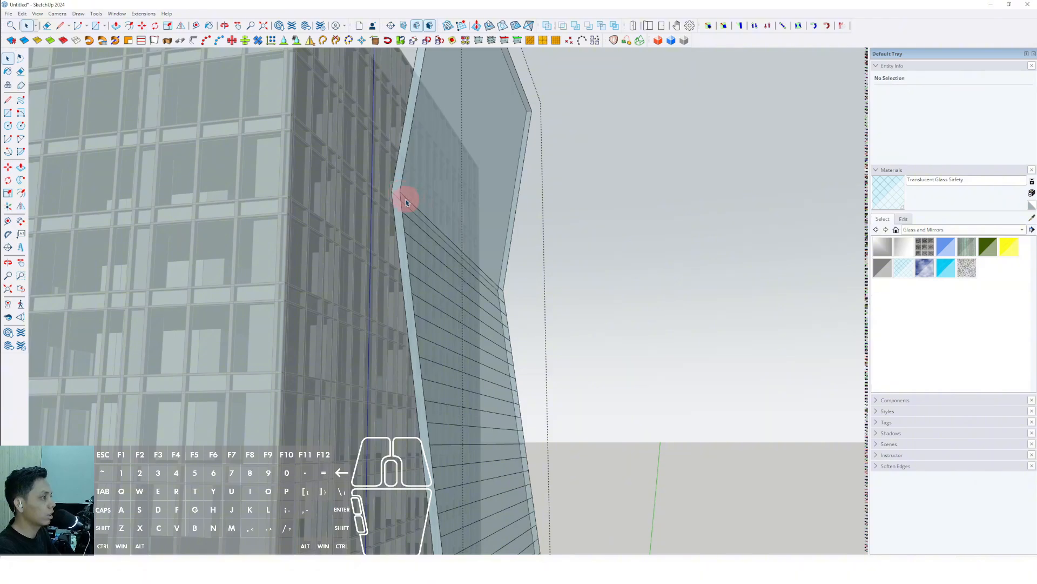
Copy the fourth fold's edge up to the panel's top edge and divide the uppermost section with evenly spaced copies
{"action": "left_click", "coordinate": [406, 200]}
{"action": "middle_click_drag", "start_coordinate": [407, 200], "coordinate": [409, 234], "text": "shift"}
{"action": "key", "text": "m"}
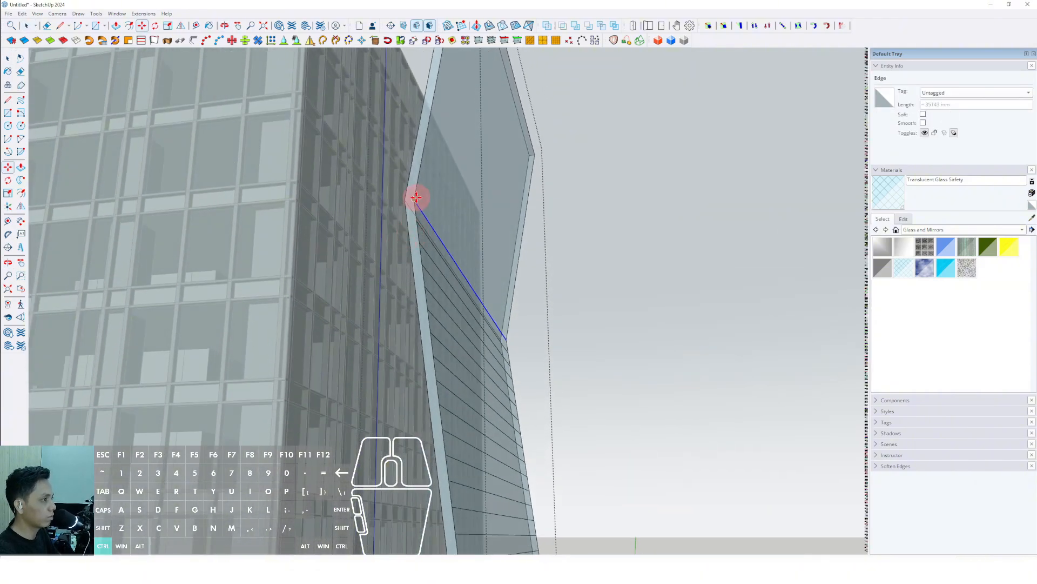
{"action": "middle_click_drag", "start_coordinate": [416, 198], "coordinate": [422, 105]}
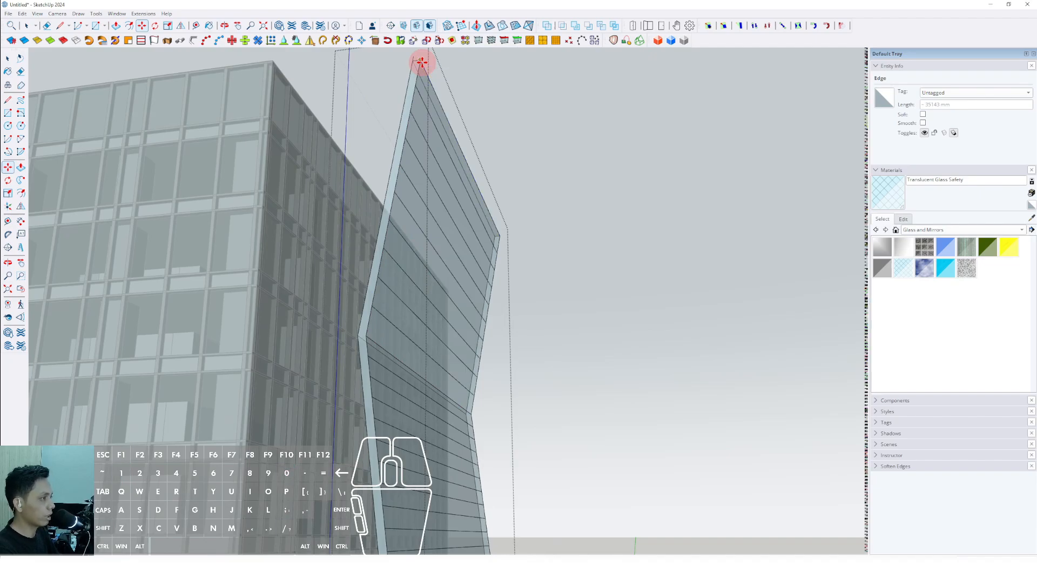
{"action": "key", "text": "space"}
{"action": "scroll", "coordinate": [394, 264], "scroll_direction": "down", "scroll_amount": 4}
{"action": "middle_click_drag", "start_coordinate": [394, 264], "coordinate": [262, 308]}
{"action": "scroll", "coordinate": [262, 308], "scroll_direction": "down", "scroll_amount": 3}
{"action": "middle_click_drag", "start_coordinate": [351, 344], "coordinate": [399, 206], "text": "shift"}
{"action": "left_click", "coordinate": [517, 251]}
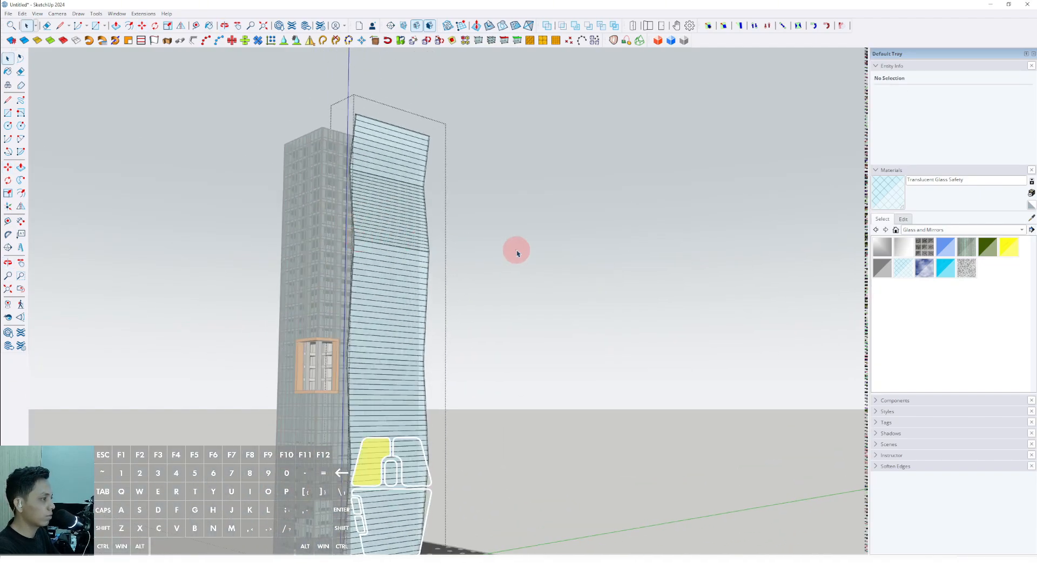
Copy the folded glass panel to an empty spot beside the podium
{"action": "scroll", "coordinate": [406, 364], "scroll_direction": "down", "scroll_amount": 1}
{"action": "middle_click_drag", "start_coordinate": [405, 364], "coordinate": [454, 305], "text": "shift"}
{"action": "middle_click_drag", "start_coordinate": [454, 305], "coordinate": [690, 318]}
{"action": "scroll", "coordinate": [443, 317], "scroll_direction": "up", "scroll_amount": 2}
{"action": "scroll", "coordinate": [443, 316], "scroll_direction": "down", "scroll_amount": 1}
{"action": "middle_click_drag", "start_coordinate": [436, 371], "coordinate": [440, 442]}
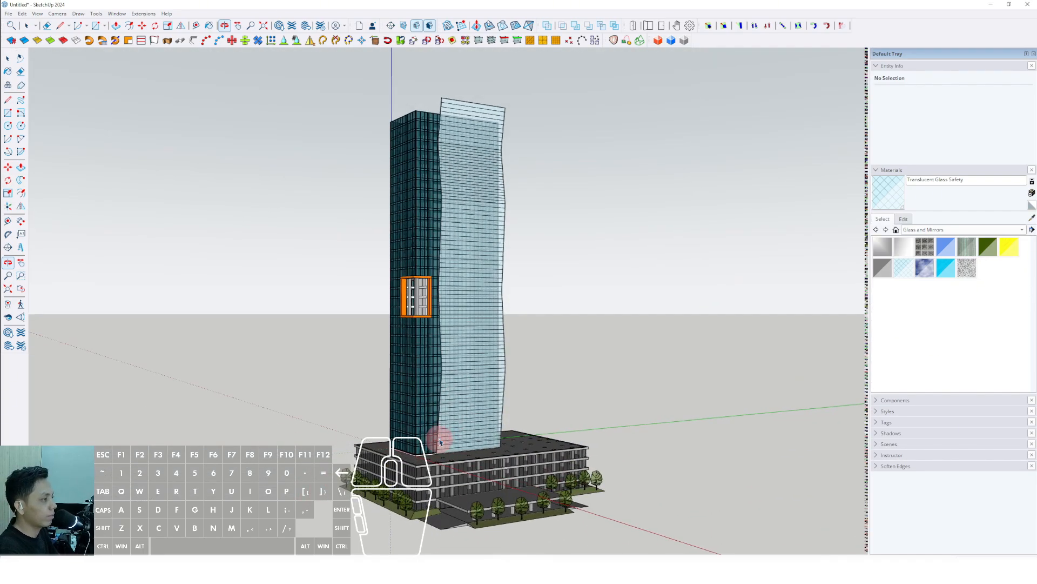
{"action": "left_click", "coordinate": [475, 357]}
{"action": "middle_click_drag", "start_coordinate": [486, 385], "coordinate": [434, 429], "text": "shift"}
{"action": "scroll", "coordinate": [423, 357], "scroll_direction": "up", "scroll_amount": 2}
{"action": "key", "text": "m"}
{"action": "scroll", "coordinate": [440, 437], "scroll_direction": "up", "scroll_amount": 2}
{"action": "left_click", "coordinate": [440, 476], "text": "ctrl"}
{"action": "scroll", "coordinate": [461, 474], "scroll_direction": "down", "scroll_amount": 1}
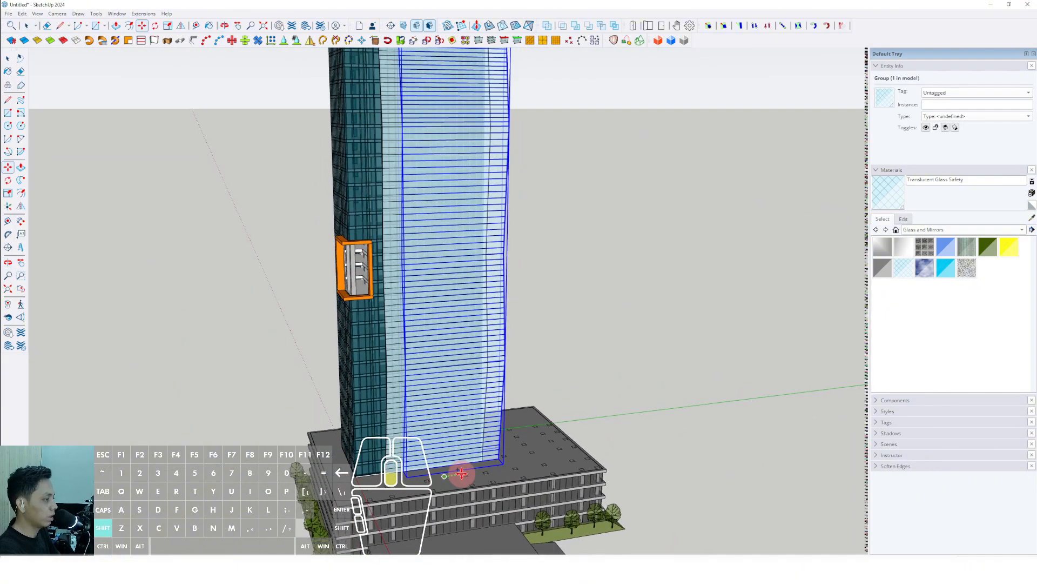
{"action": "middle_click_drag", "start_coordinate": [461, 475], "coordinate": [317, 487], "text": "shift"}
{"action": "middle_click_drag", "start_coordinate": [536, 450], "coordinate": [597, 330]}
Open the copied panel for editing and erase the horizontal divisions in its two lowest sections, keeping the fold edges
{"action": "double_click", "coordinate": [556, 378]}
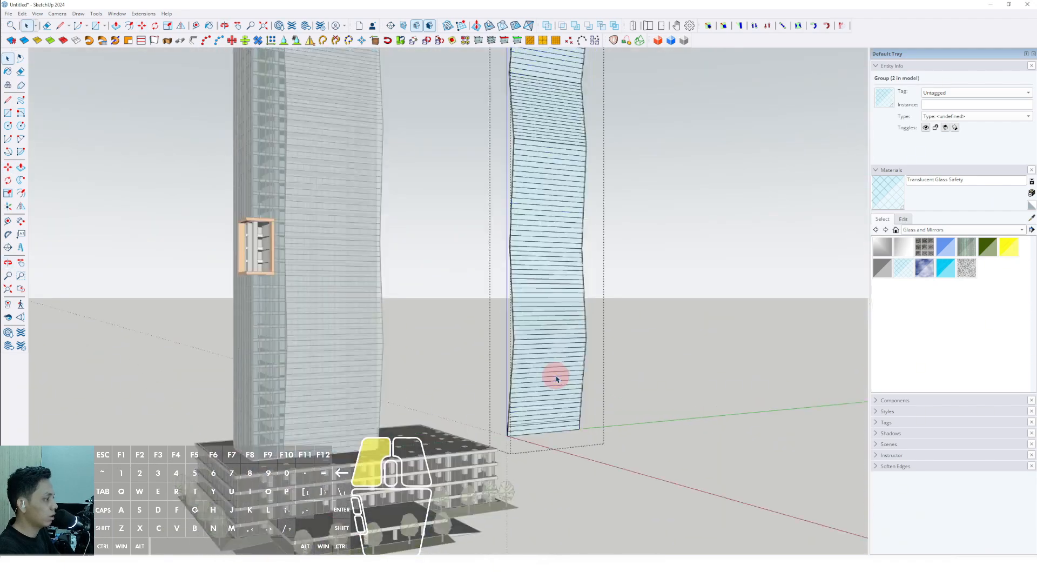
{"action": "triple_click", "coordinate": [556, 377]}
{"action": "scroll", "coordinate": [564, 389], "scroll_direction": "up", "scroll_amount": 2}
{"action": "middle_click_drag", "start_coordinate": [567, 392], "coordinate": [603, 338]}
{"action": "scroll", "coordinate": [573, 394], "scroll_direction": "up", "scroll_amount": 2}
{"action": "key", "text": "e"}
{"action": "left_click_drag", "start_coordinate": [511, 460], "coordinate": [532, 330]}
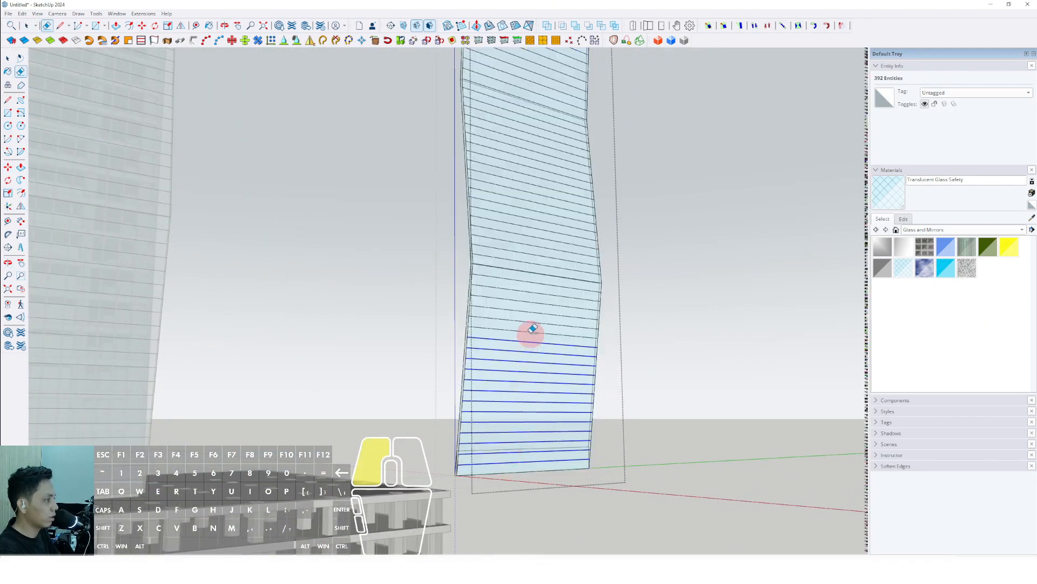
{"action": "left_click_drag", "start_coordinate": [525, 276], "coordinate": [525, 263]}
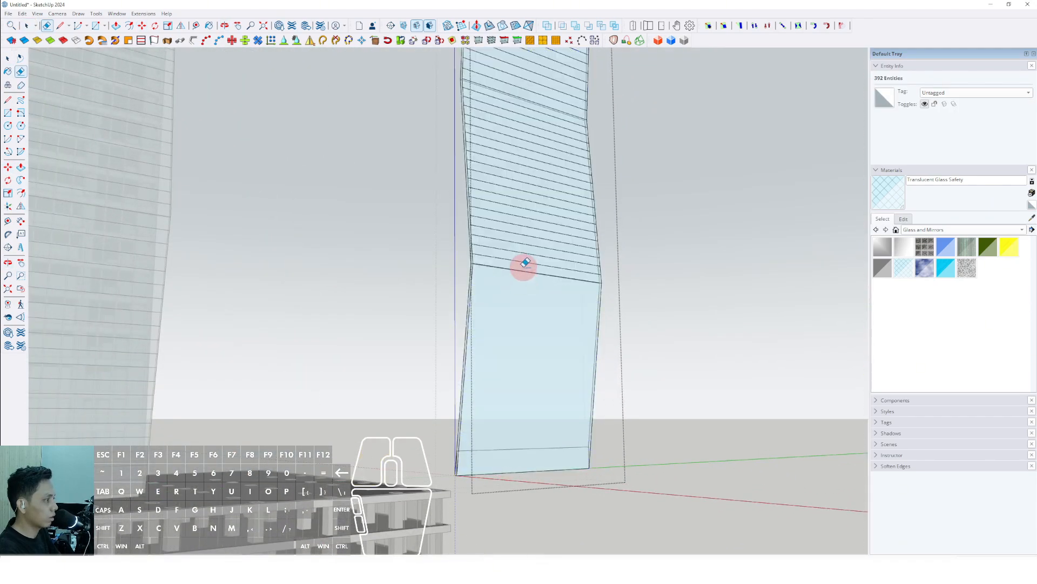
{"action": "left_click_drag", "start_coordinate": [498, 100], "coordinate": [496, 101]}
{"action": "left_click", "coordinate": [494, 101]}
Erase the horizontal divisions in the copied panel's three upper sections and close the group
{"action": "scroll", "coordinate": [508, 125], "scroll_direction": "down", "scroll_amount": 2}
{"action": "middle_click_drag", "start_coordinate": [507, 125], "coordinate": [489, 394], "text": "shift"}
{"action": "scroll", "coordinate": [488, 396], "scroll_direction": "up", "scroll_amount": 2}
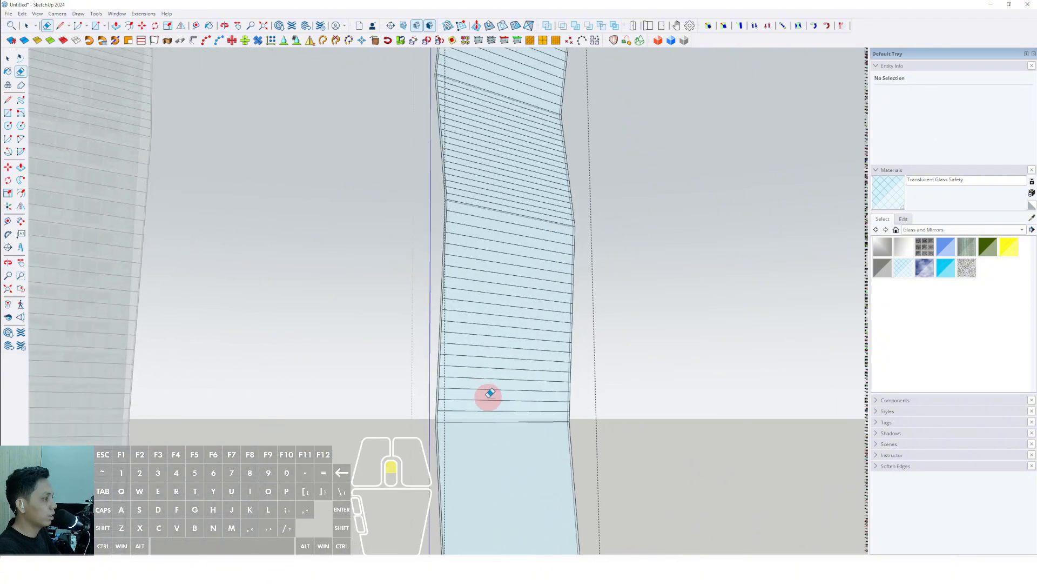
{"action": "left_click_drag", "start_coordinate": [488, 410], "coordinate": [497, 226]}
{"action": "middle_click_drag", "start_coordinate": [497, 225], "coordinate": [486, 268]}
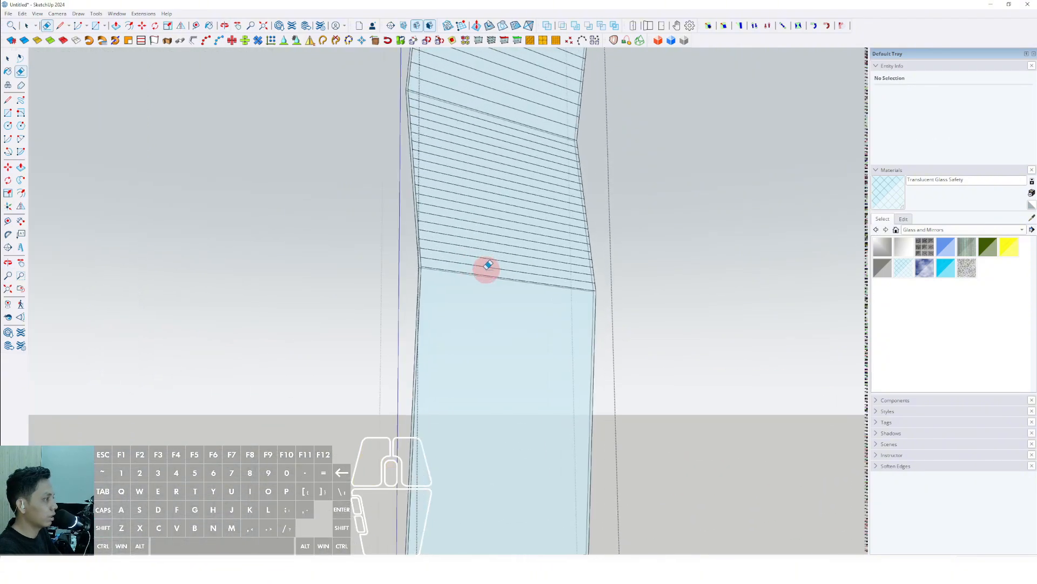
{"action": "mouse_move", "coordinate": [486, 268]}
{"action": "left_mouse_down"}
{"action": "mouse_move", "coordinate": [482, 149]}
{"action": "mouse_move", "coordinate": [465, 115]}
{"action": "left_mouse_up"}
{"action": "mouse_move", "coordinate": [464, 114]}
{"action": "middle_mouse_down"}
{"action": "mouse_move", "coordinate": [486, 167]}
{"action": "mouse_move", "coordinate": [481, 278]}
{"action": "middle_mouse_up"}
{"action": "scroll", "coordinate": [469, 302], "scroll_direction": "up", "scroll_amount": 2}
{"action": "mouse_move", "coordinate": [469, 303]}
{"action": "left_mouse_down"}
{"action": "mouse_move", "coordinate": [486, 174]}
{"action": "mouse_move", "coordinate": [475, 162]}
{"action": "left_mouse_up"}
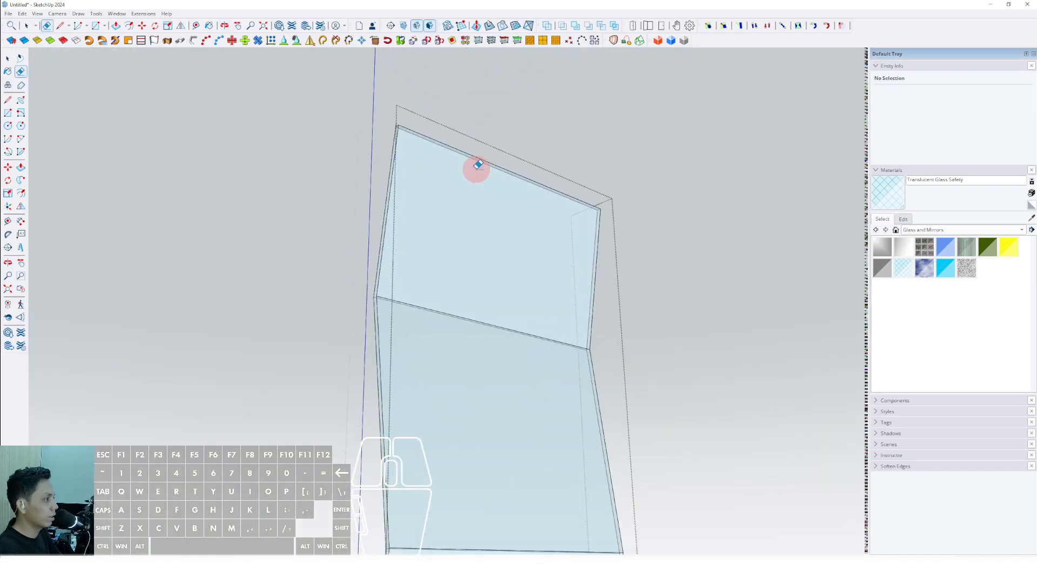
{"action": "middle_click_drag", "start_coordinate": [475, 162], "coordinate": [443, 394]}
{"action": "scroll", "coordinate": [386, 385], "scroll_direction": "up", "scroll_amount": 3}
{"action": "scroll", "coordinate": [390, 383], "scroll_direction": "up", "scroll_amount": 2}
{"action": "scroll", "coordinate": [441, 306], "scroll_direction": "down", "scroll_amount": 10}
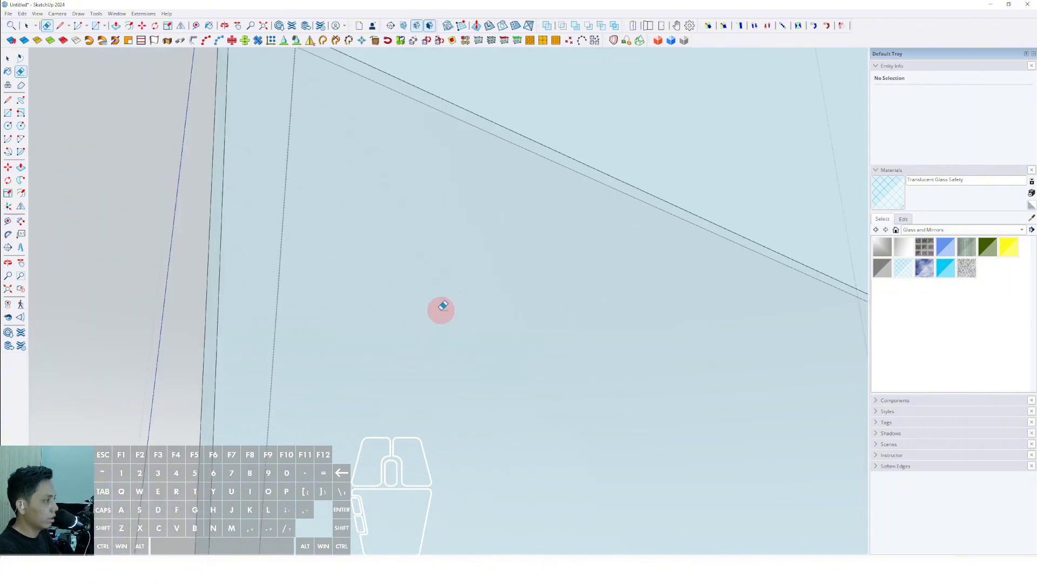
{"action": "key", "text": "space"}
{"action": "middle_click_drag", "start_coordinate": [513, 275], "coordinate": [623, 294]}
{"action": "left_click", "coordinate": [623, 294]}
Set the texture size of the Translucent Glass Safety material to 10000 mm
{"action": "scroll", "coordinate": [518, 372], "scroll_direction": "up", "scroll_amount": 2}
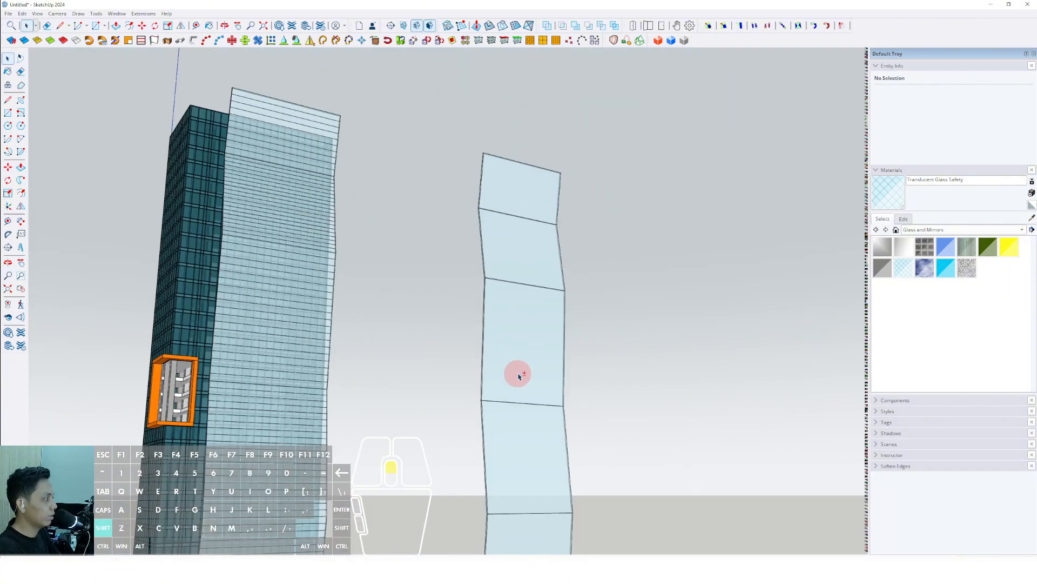
{"action": "middle_click_drag", "start_coordinate": [521, 375], "coordinate": [485, 335], "text": "shift"}
{"action": "left_click", "coordinate": [905, 218]}
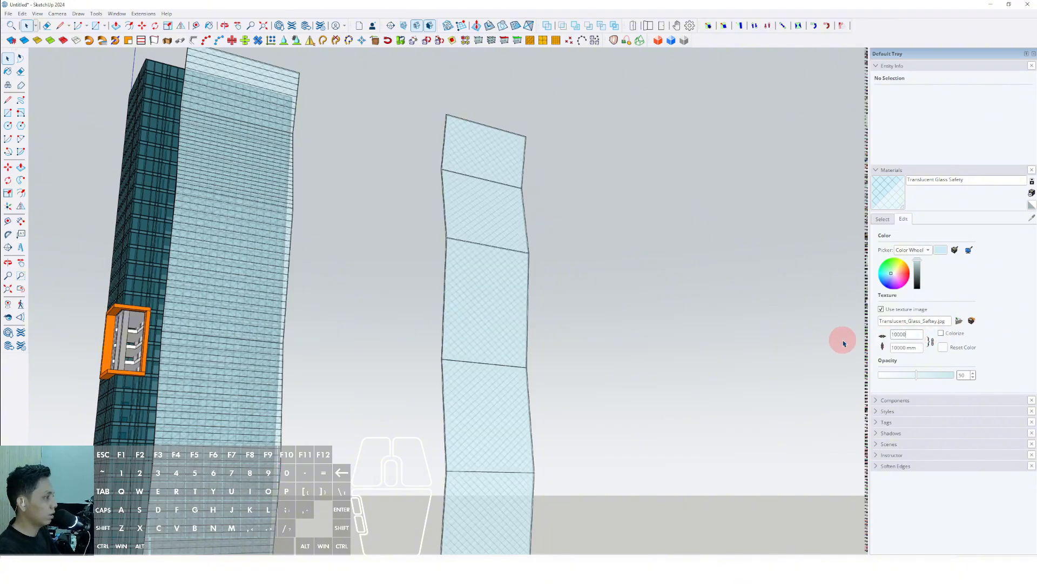
{"action": "scroll", "coordinate": [570, 346], "scroll_direction": "down", "scroll_amount": 6}
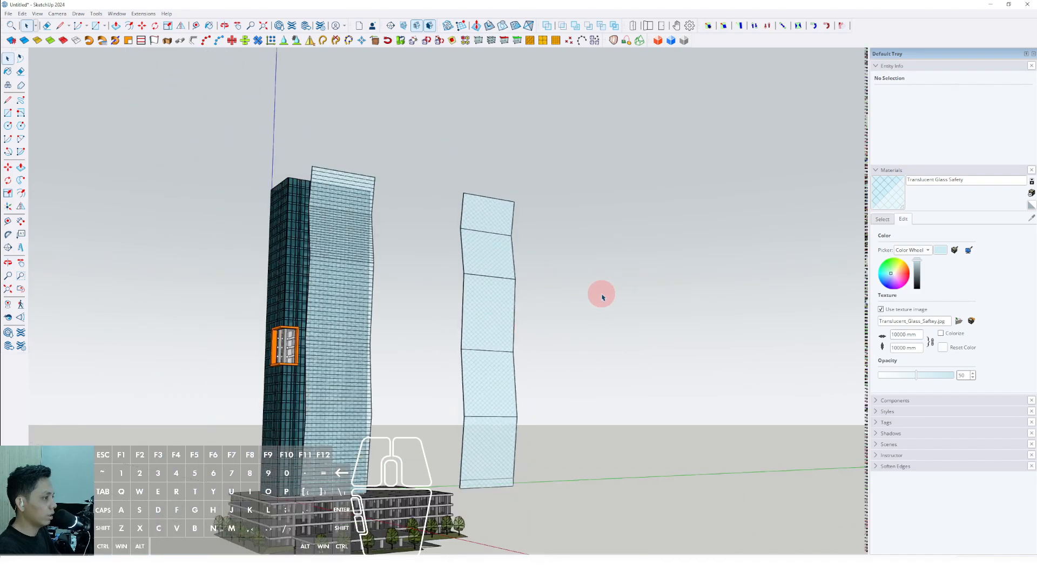
Move the divided glass panel off the tower's facade, out past the plain copy
{"action": "middle_click_drag", "start_coordinate": [602, 294], "coordinate": [430, 399], "text": "shift"}
{"action": "left_click", "coordinate": [394, 332]}
{"action": "middle_click_drag", "start_coordinate": [381, 351], "coordinate": [376, 361]}
{"action": "left_click", "coordinate": [386, 307]}
{"action": "key", "text": "shift"}
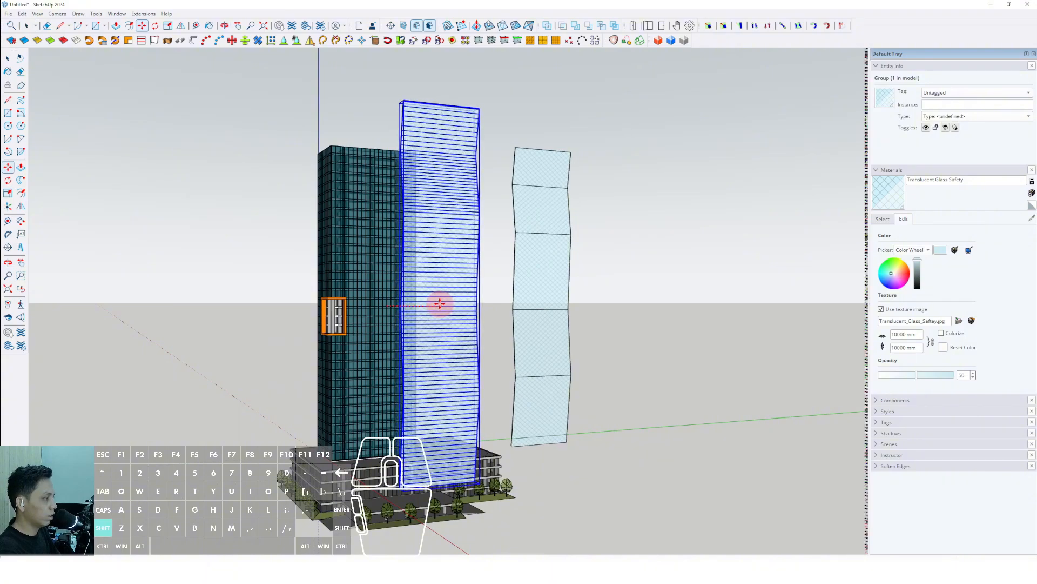
{"action": "scroll", "coordinate": [412, 315], "scroll_direction": "down", "scroll_amount": 2}
{"action": "middle_click_drag", "start_coordinate": [412, 315], "coordinate": [454, 367]}
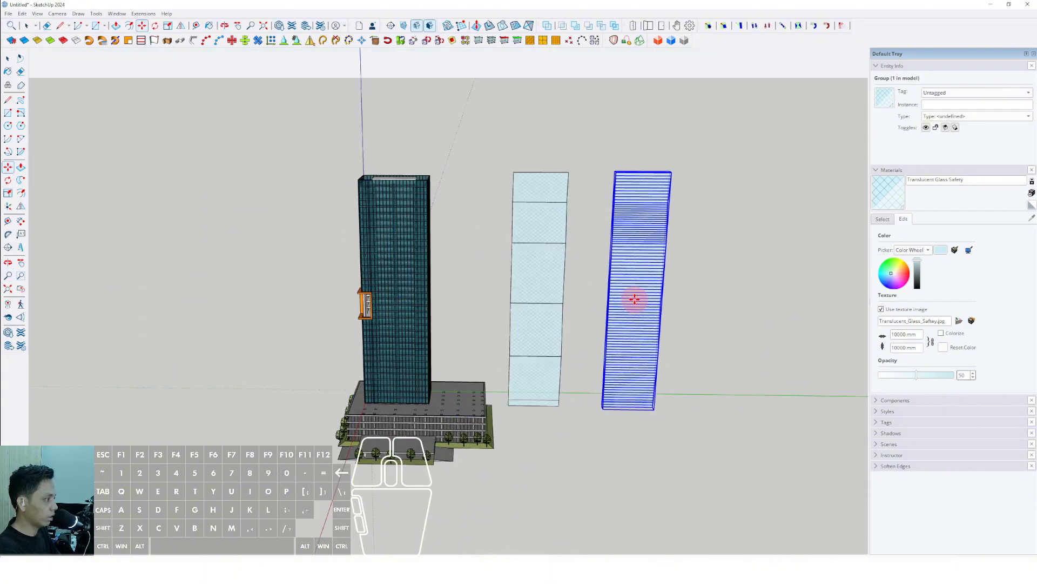
{"action": "left_click", "coordinate": [638, 297]}
Move the plain folded glass panel along the green axis onto the tower's facade
{"action": "left_click", "coordinate": [564, 265]}
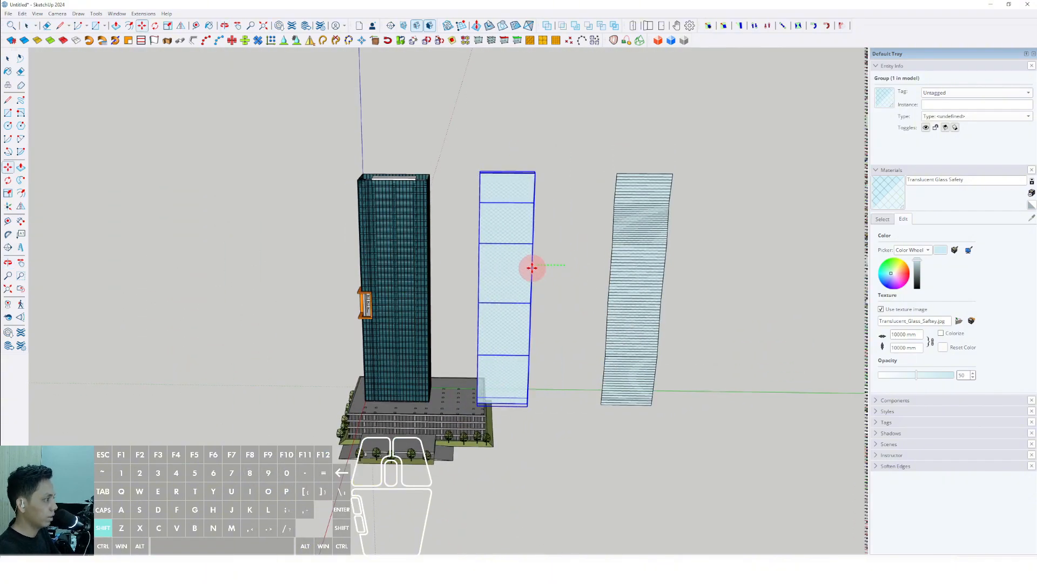
{"action": "key", "text": "shift"}
{"action": "middle_click_drag", "start_coordinate": [408, 276], "coordinate": [541, 189]}
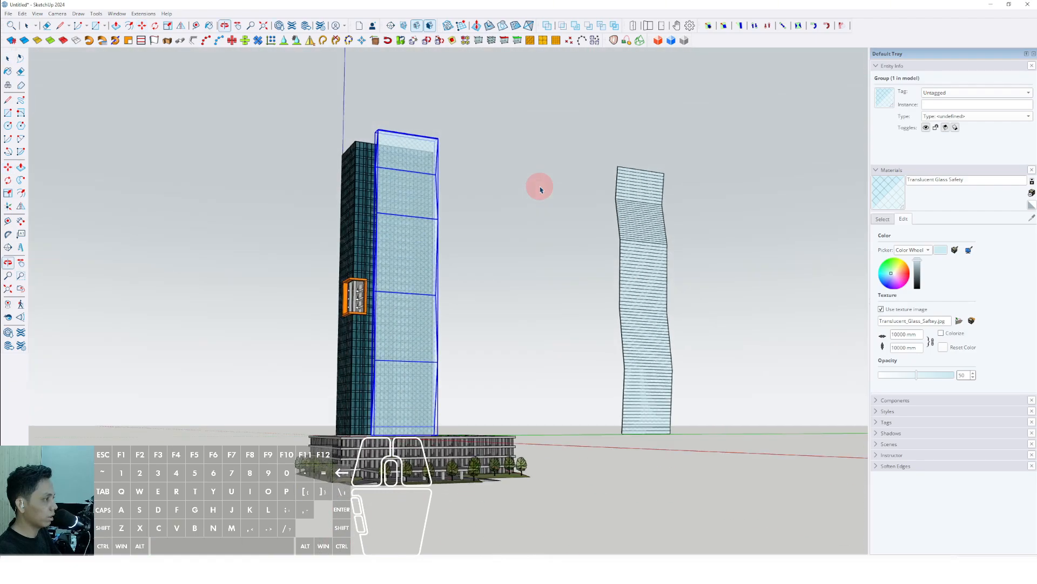
{"action": "middle_click_drag", "start_coordinate": [408, 358], "coordinate": [479, 337]}
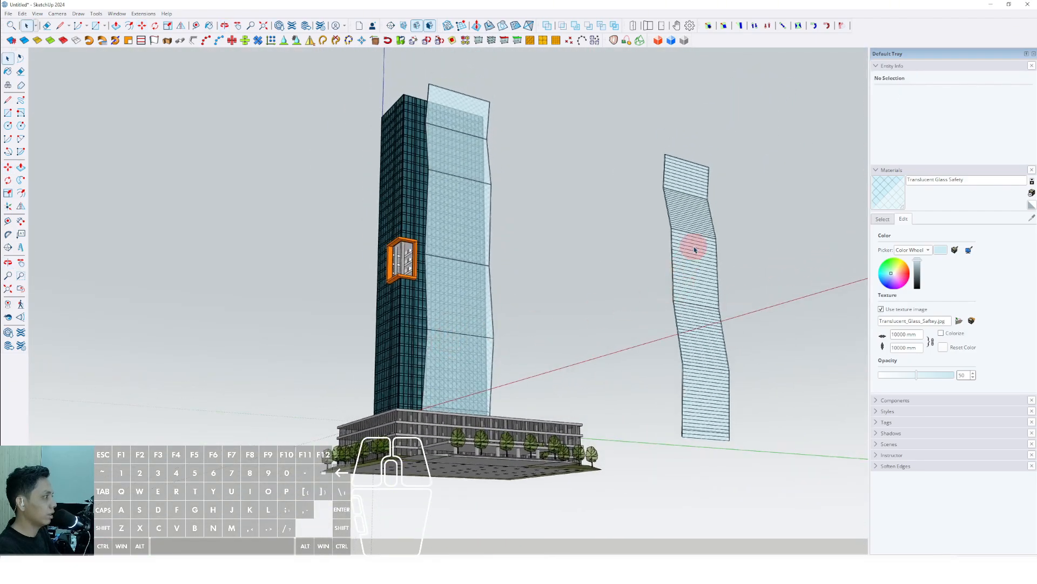
Delete the divided glass panel standing apart from the tower
{"action": "middle_click_drag", "start_coordinate": [705, 290], "coordinate": [579, 305]}
{"action": "scroll", "coordinate": [655, 267], "scroll_direction": "up", "scroll_amount": 3}
{"action": "scroll", "coordinate": [656, 266], "scroll_direction": "down", "scroll_amount": 3}
{"action": "middle_click_drag", "start_coordinate": [664, 302], "coordinate": [690, 275], "text": "shift"}
{"action": "left_click", "coordinate": [690, 276]}
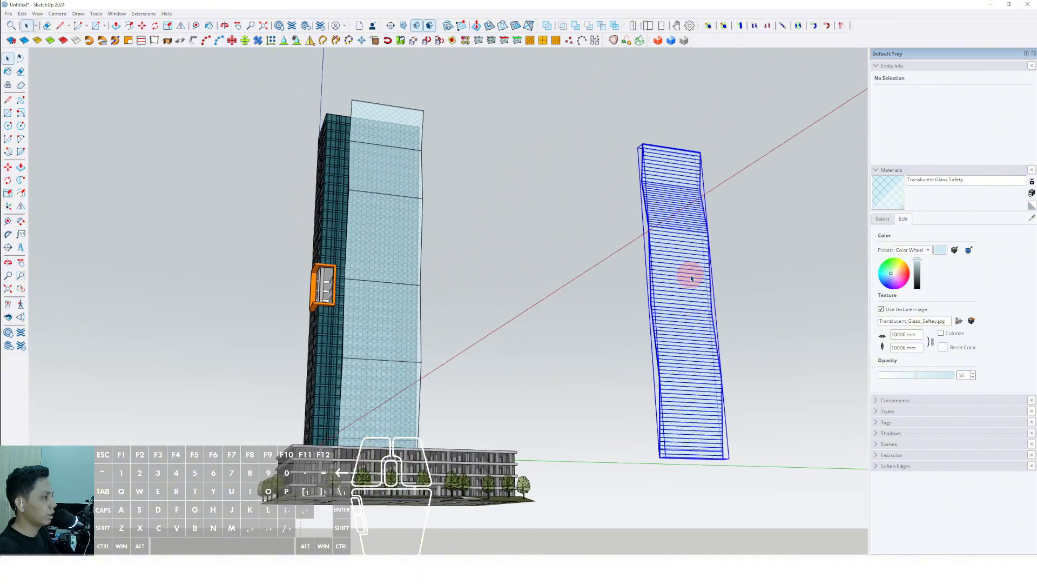
{"action": "key", "text": "Delete"}
{"action": "middle_click_drag", "start_coordinate": [358, 352], "coordinate": [173, 417]}
{"action": "middle_click_drag", "start_coordinate": [481, 288], "coordinate": [409, 426]}
{"action": "left_click", "coordinate": [426, 340]}
{"action": "scroll", "coordinate": [431, 331], "scroll_direction": "up", "scroll_amount": 2}
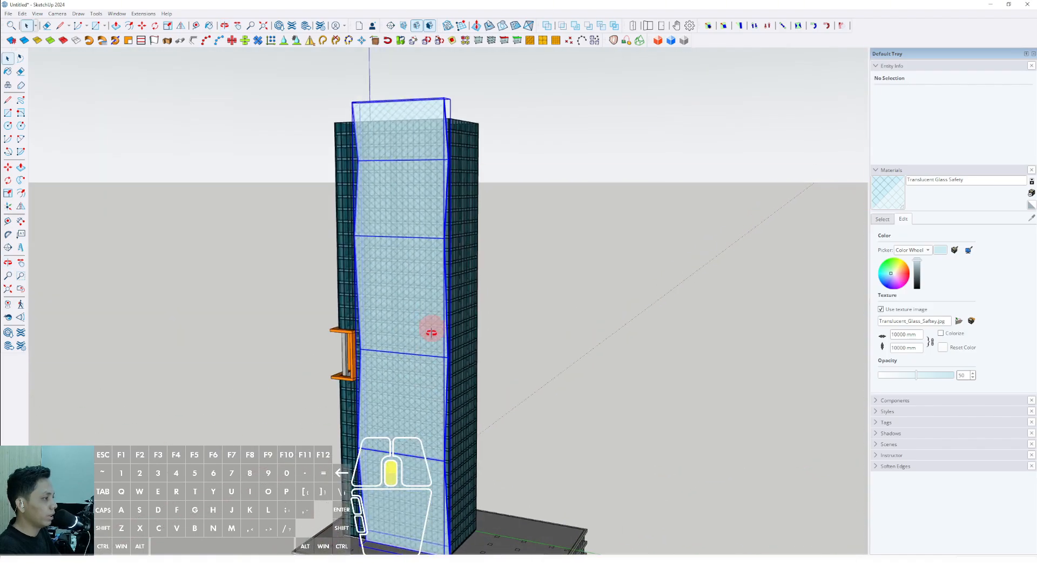
{"action": "key", "text": "s"}
{"action": "middle_click_drag", "start_coordinate": [430, 329], "coordinate": [614, 229]}
{"action": "key", "text": "space"}
{"action": "scroll", "coordinate": [429, 343], "scroll_direction": "down", "scroll_amount": 2}
{"action": "key", "text": "ctrl+t"}
Scale the folded glass panel slightly in depth, perpendicular to the tower's facade
{"action": "middle_click_drag", "start_coordinate": [437, 412], "coordinate": [464, 310]}
{"action": "scroll", "coordinate": [484, 297], "scroll_direction": "down", "scroll_amount": 2}
{"action": "scroll", "coordinate": [468, 275], "scroll_direction": "up", "scroll_amount": 2}
{"action": "middle_click_drag", "start_coordinate": [471, 268], "coordinate": [156, 480], "text": "shift"}
{"action": "left_click", "coordinate": [449, 342]}
{"action": "scroll", "coordinate": [367, 413], "scroll_direction": "up", "scroll_amount": 4}
{"action": "key", "text": "s"}
{"action": "left_click_drag", "start_coordinate": [354, 377], "coordinate": [370, 374]}
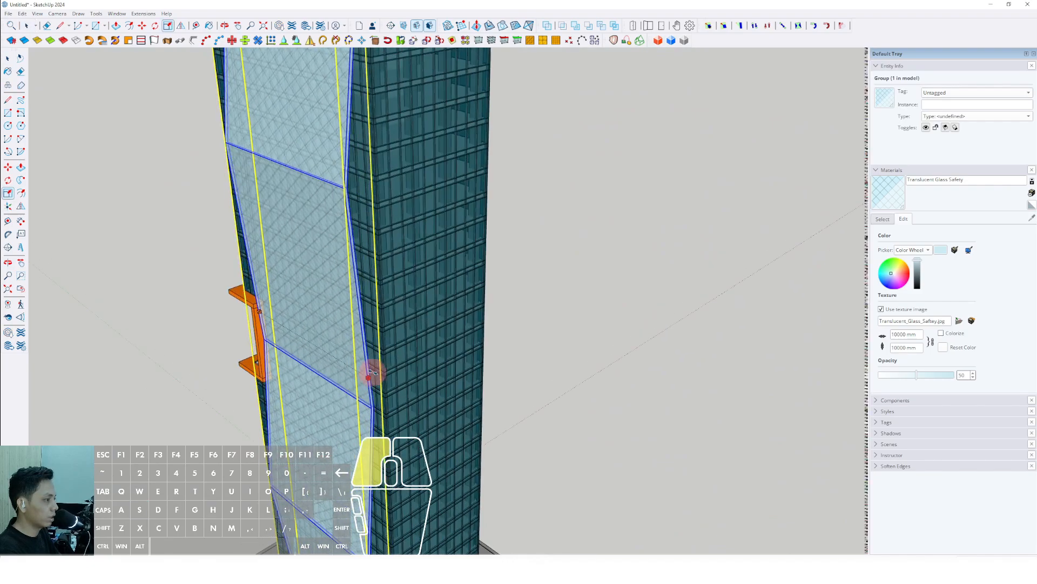
{"action": "middle_click_drag", "start_coordinate": [397, 380], "coordinate": [491, 227]}
{"action": "left_click", "coordinate": [547, 283]}
{"action": "scroll", "coordinate": [547, 283], "scroll_direction": "down", "scroll_amount": 2}
{"action": "middle_click_drag", "start_coordinate": [492, 227], "coordinate": [489, 280], "text": "shift"}
{"action": "middle_click_drag", "start_coordinate": [554, 278], "coordinate": [549, 268]}
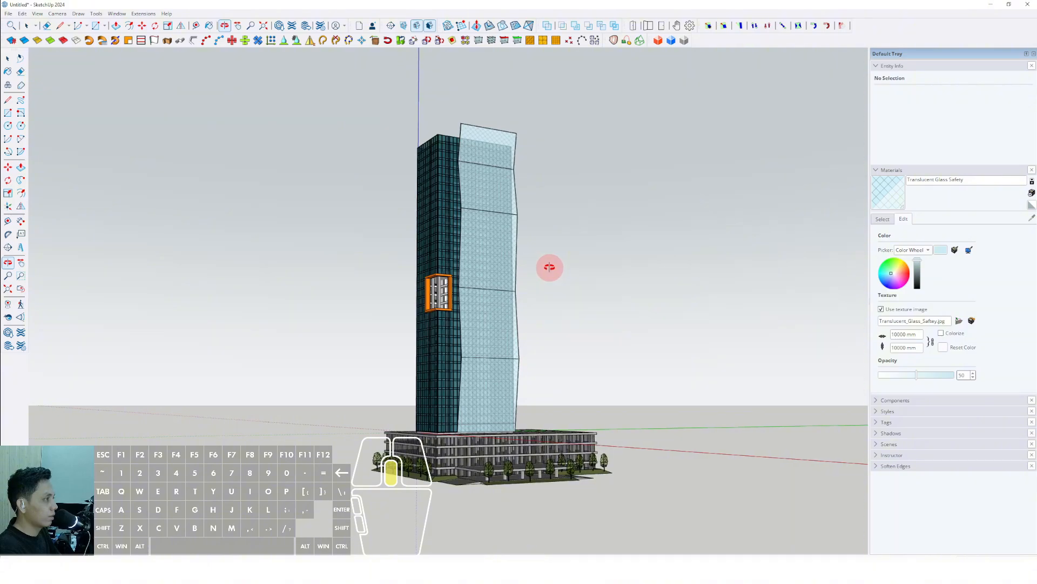
Open the glass panel for editing and move the short edge at its upper left corner down, slanting the top
{"action": "scroll", "coordinate": [471, 157], "scroll_direction": "up", "scroll_amount": 10}
{"action": "left_click", "coordinate": [447, 201]}
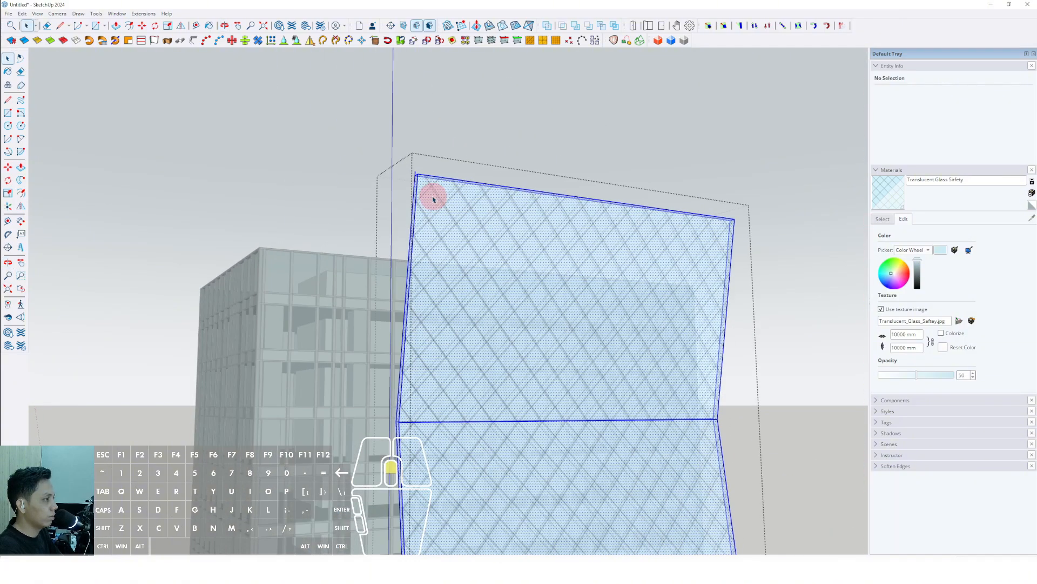
{"action": "key", "text": "e"}
{"action": "scroll", "coordinate": [437, 202], "scroll_direction": "down", "scroll_amount": 2}
{"action": "left_click", "coordinate": [424, 195]}
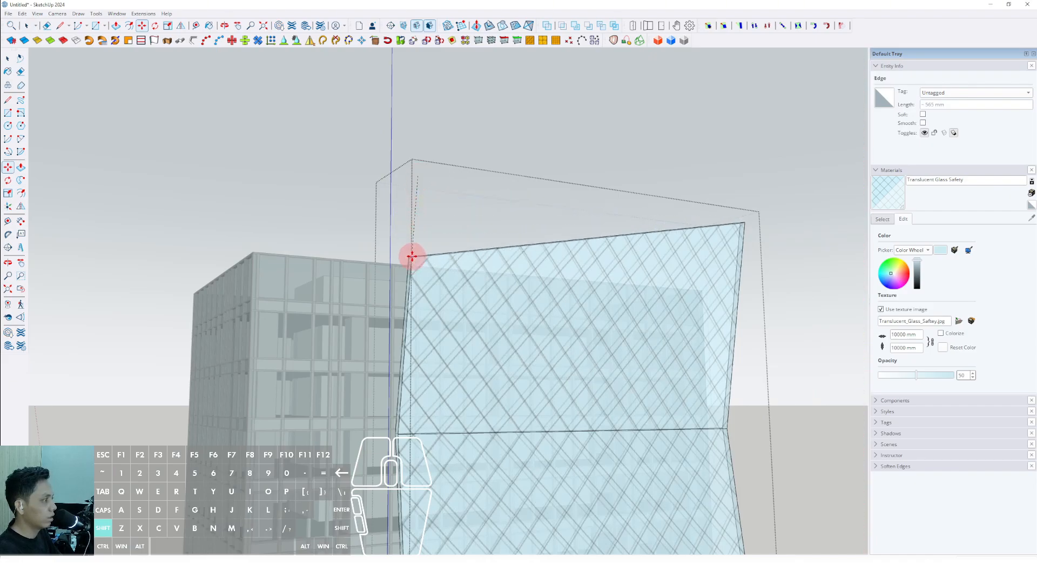
{"action": "scroll", "coordinate": [411, 243], "scroll_direction": "down", "scroll_amount": 4}
{"action": "left_click", "coordinate": [646, 208]}
{"action": "scroll", "coordinate": [472, 238], "scroll_direction": "down", "scroll_amount": 7}
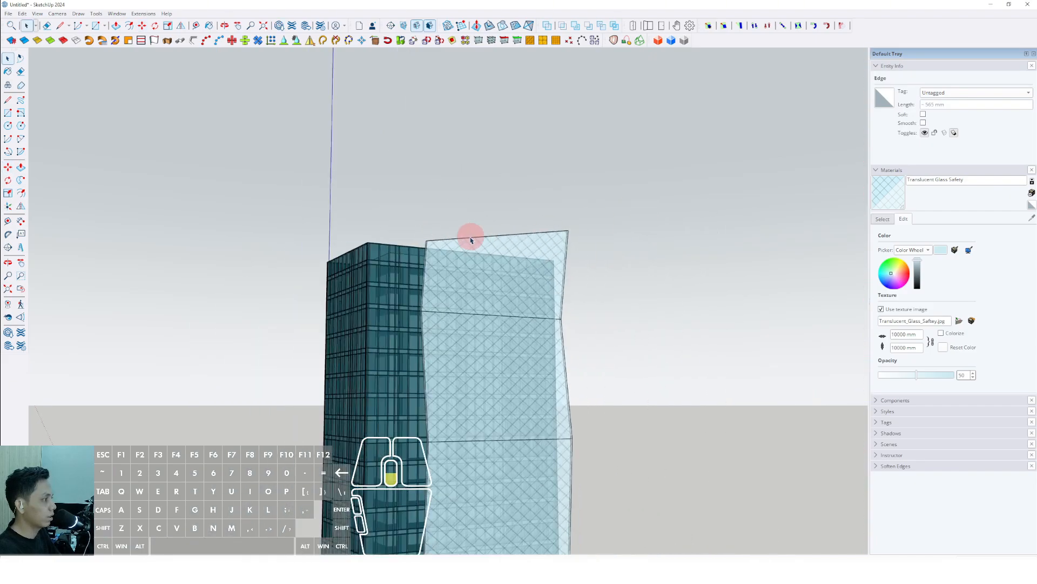
{"action": "middle_click_drag", "start_coordinate": [481, 417], "coordinate": [463, 268], "text": "shift"}
{"action": "scroll", "coordinate": [477, 165], "scroll_direction": "up", "scroll_amount": 2}
{"action": "scroll", "coordinate": [486, 199], "scroll_direction": "up", "scroll_amount": 2}
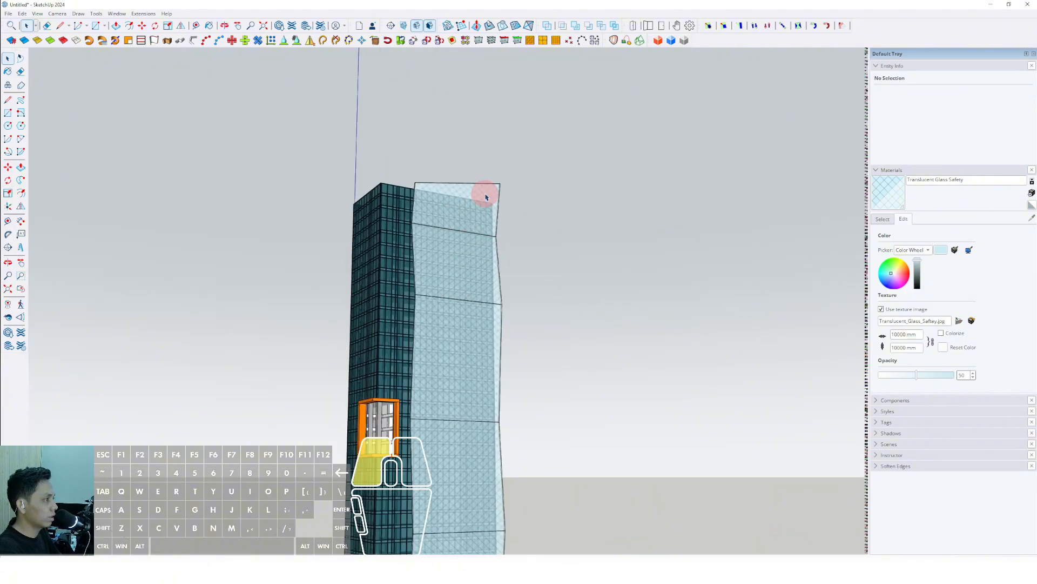
Reopen the glass panel and move the short edge at its upper right corner up, steepening the top's slant
{"action": "triple_click", "coordinate": [486, 199]}
{"action": "left_click", "coordinate": [516, 209]}
{"action": "scroll", "coordinate": [494, 212], "scroll_direction": "up", "scroll_amount": 2}
{"action": "middle_click_drag", "start_coordinate": [492, 215], "coordinate": [524, 230]}
{"action": "left_click", "coordinate": [527, 232]}
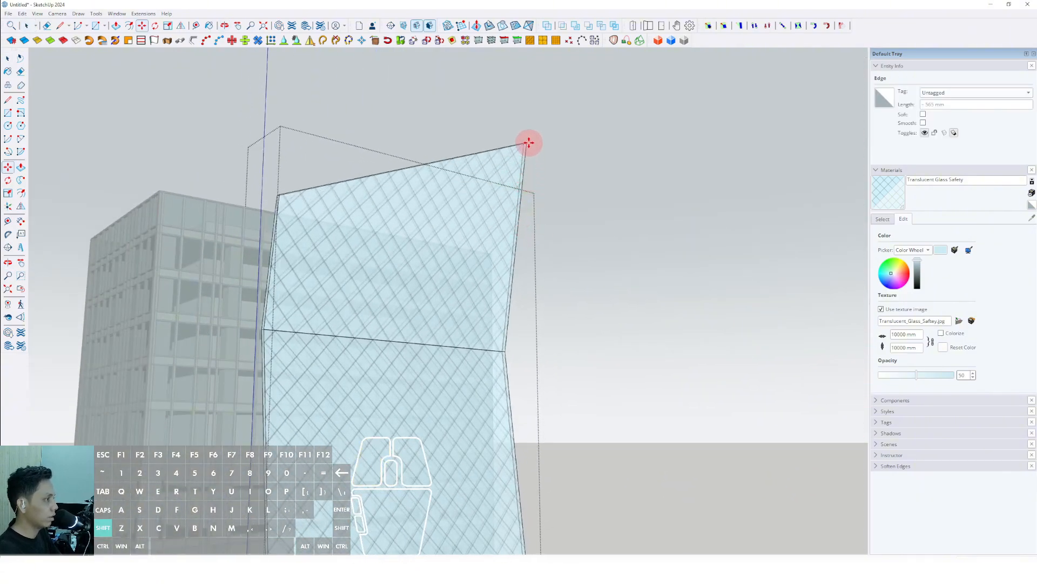
{"action": "scroll", "coordinate": [529, 142], "scroll_direction": "down", "scroll_amount": 5}
{"action": "key", "text": "space"}
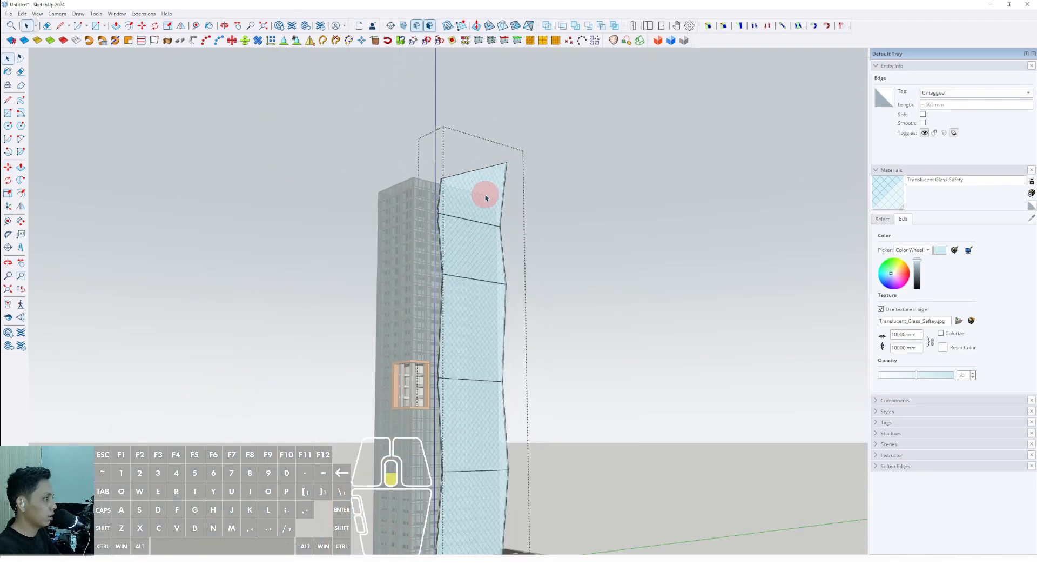
Draw cutting lines around the pointed tip at the upper right corner of the folded glass panel
{"action": "key", "text": "l"}
{"action": "scroll", "coordinate": [499, 162], "scroll_direction": "up", "scroll_amount": 6}
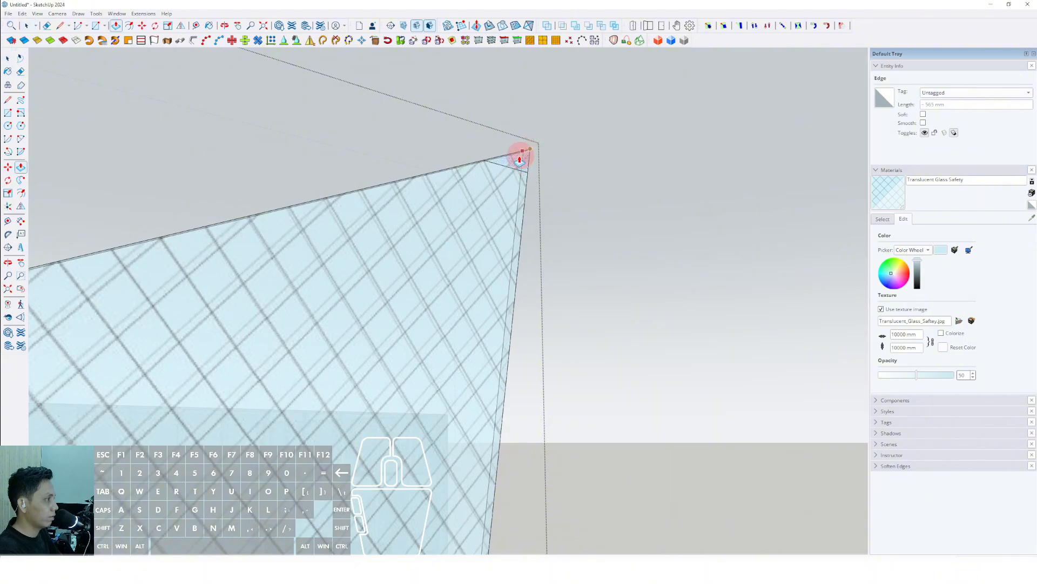
{"action": "scroll", "coordinate": [507, 162], "scroll_direction": "down", "scroll_amount": 5}
{"action": "key", "text": "space"}
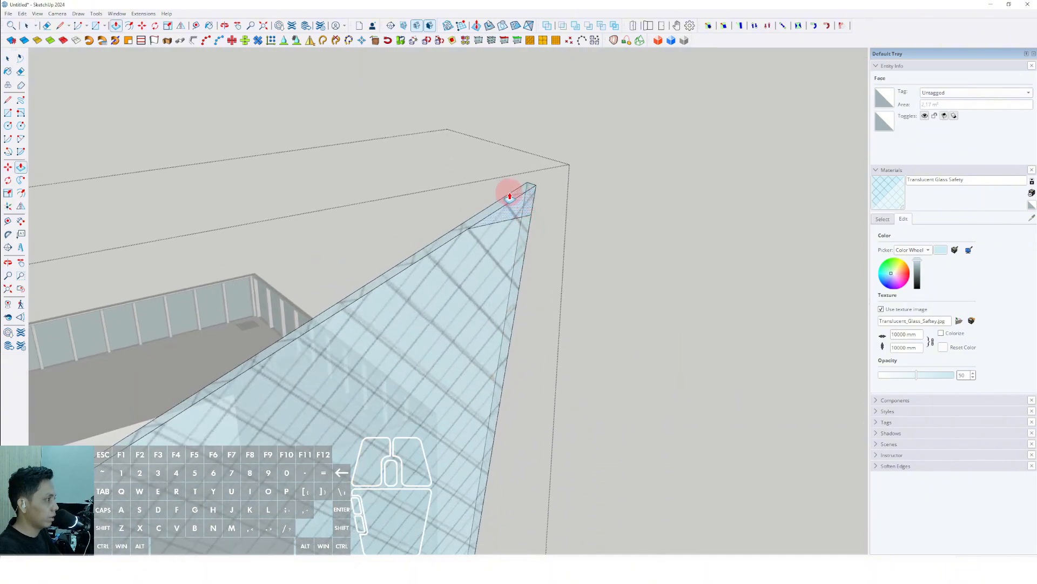
{"action": "middle_click_drag", "start_coordinate": [496, 214], "coordinate": [512, 217]}
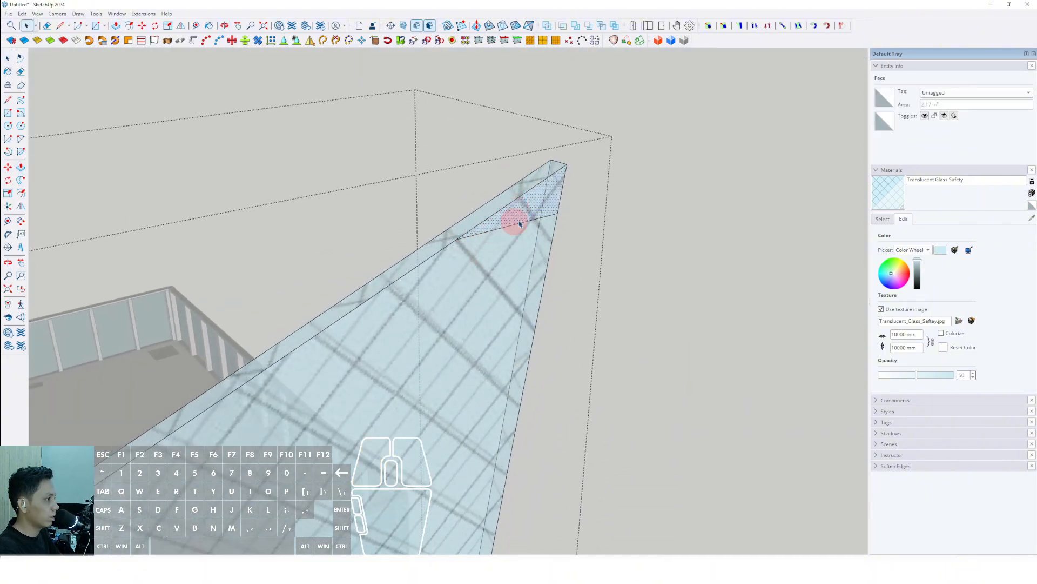
{"action": "key", "text": "space"}
{"action": "middle_click_drag", "start_coordinate": [517, 204], "coordinate": [478, 266]}
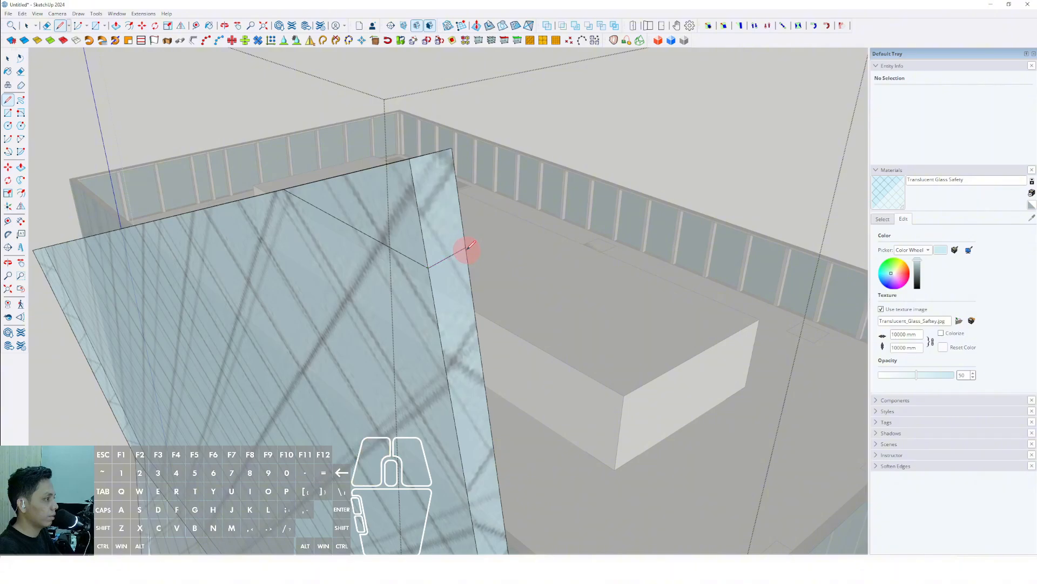
{"action": "left_click", "coordinate": [410, 234]}
{"action": "key", "text": "p"}
{"action": "middle_click_drag", "start_coordinate": [441, 223], "coordinate": [708, 281]}
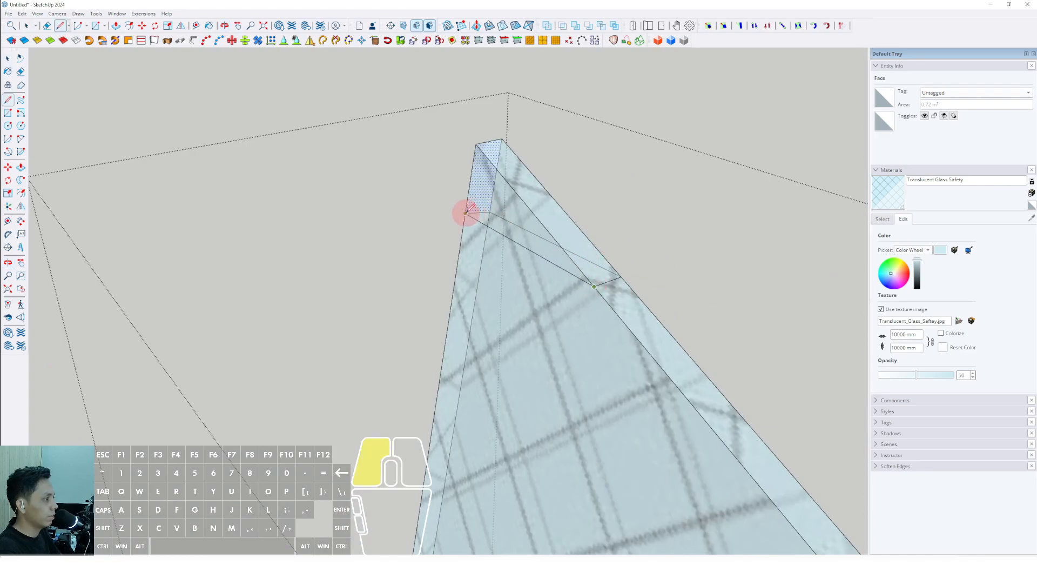
Delete the cut-off tip to leave a short flat top at the glass panel's corner, and finish editing the panel
{"action": "key", "text": "space"}
{"action": "scroll", "coordinate": [467, 217], "scroll_direction": "down", "scroll_amount": 2}
{"action": "key", "text": "Delete"}
{"action": "scroll", "coordinate": [479, 238], "scroll_direction": "down", "scroll_amount": 3}
{"action": "middle_click_drag", "start_coordinate": [479, 239], "coordinate": [372, 270]}
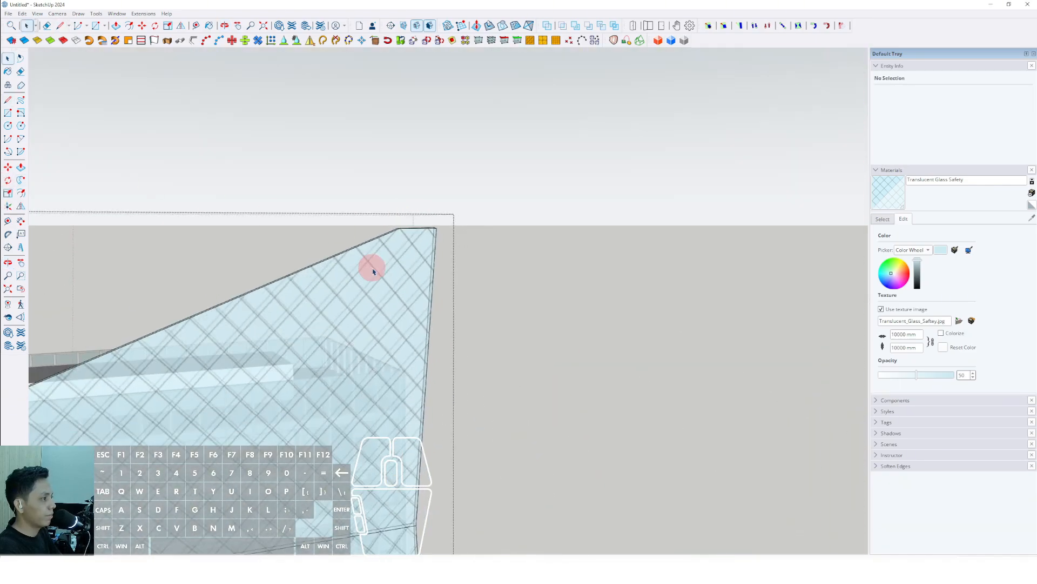
{"action": "scroll", "coordinate": [373, 303], "scroll_direction": "down", "scroll_amount": 4}
{"action": "middle_click_drag", "start_coordinate": [372, 321], "coordinate": [410, 264], "text": "shift"}
{"action": "key", "text": "space"}
{"action": "left_click", "coordinate": [493, 260]}
Group the tower, its landscaped podium and the glass panel into one object
{"action": "scroll", "coordinate": [410, 292], "scroll_direction": "down", "scroll_amount": 2}
{"action": "middle_click_drag", "start_coordinate": [387, 308], "coordinate": [440, 203], "text": "shift"}
{"action": "scroll", "coordinate": [443, 243], "scroll_direction": "down", "scroll_amount": 2}
{"action": "middle_click_drag", "start_coordinate": [443, 245], "coordinate": [409, 391]}
{"action": "scroll", "coordinate": [431, 327], "scroll_direction": "down", "scroll_amount": 2}
{"action": "mouse_move", "coordinate": [431, 327]}
{"action": "middle_mouse_down"}
{"action": "mouse_move", "coordinate": [440, 373]}
{"action": "mouse_move", "coordinate": [442, 354]}
{"action": "mouse_move", "coordinate": [420, 343]}
{"action": "middle_mouse_up"}
{"action": "middle_click_drag", "start_coordinate": [421, 343], "coordinate": [454, 338]}
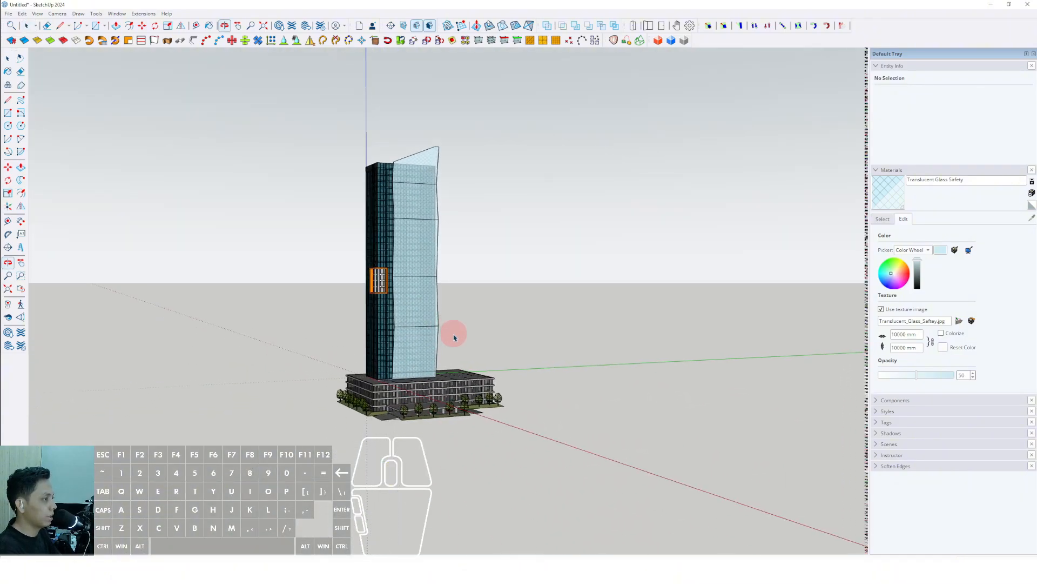
{"action": "scroll", "coordinate": [449, 335], "scroll_direction": "down", "scroll_amount": 1}
{"action": "left_click_drag", "start_coordinate": [585, 492], "coordinate": [305, 95]}
{"action": "scroll", "coordinate": [430, 256], "scroll_direction": "up", "scroll_amount": 2}
{"action": "right_click", "coordinate": [416, 225]}
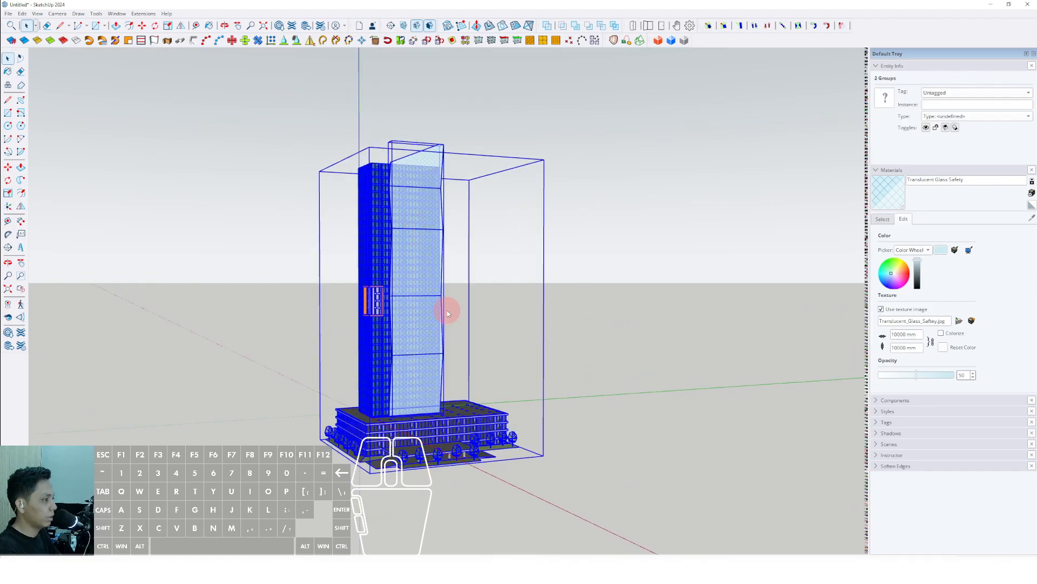
Copy the grouped tower along the green axis to stand beside the original
{"action": "scroll", "coordinate": [448, 313], "scroll_direction": "down", "scroll_amount": 2}
{"action": "middle_click_drag", "start_coordinate": [447, 314], "coordinate": [390, 363]}
{"action": "scroll", "coordinate": [397, 337], "scroll_direction": "up", "scroll_amount": 2}
{"action": "key", "text": "m"}
{"action": "left_click", "coordinate": [397, 311]}
{"action": "key", "text": "ctrl"}
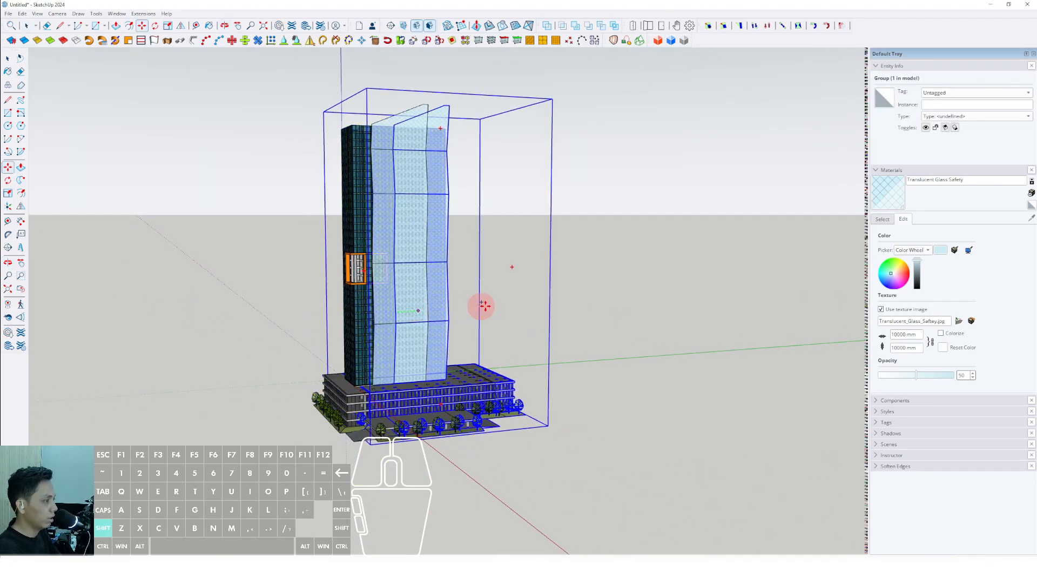
{"action": "key", "text": "shift"}
{"action": "left_click", "coordinate": [569, 381]}
Rotate the copied tower about the vertical axis to angle it differently from the original
{"action": "scroll", "coordinate": [538, 427], "scroll_direction": "up", "scroll_amount": 2}
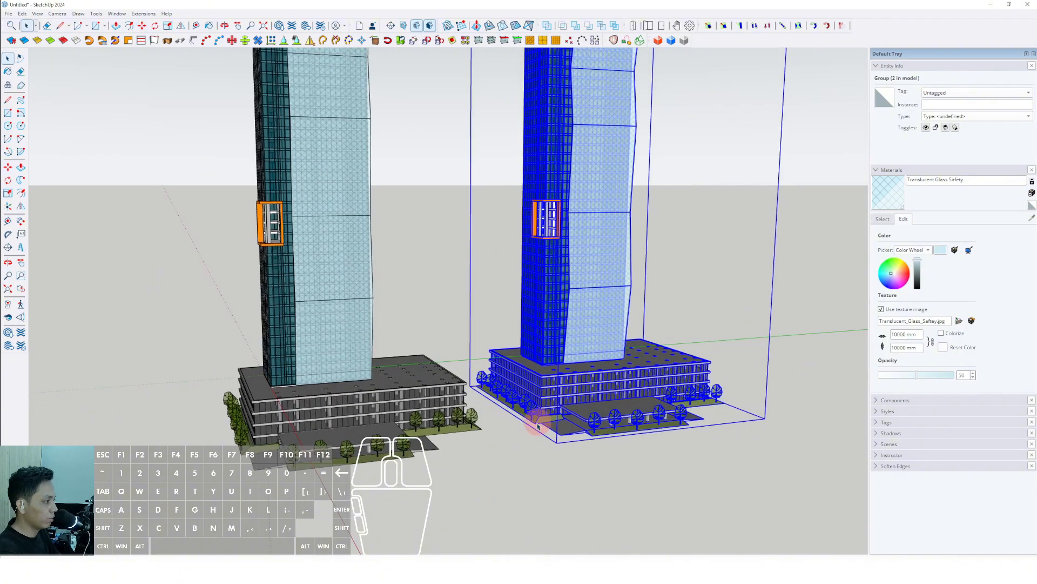
{"action": "left_click", "coordinate": [547, 428]}
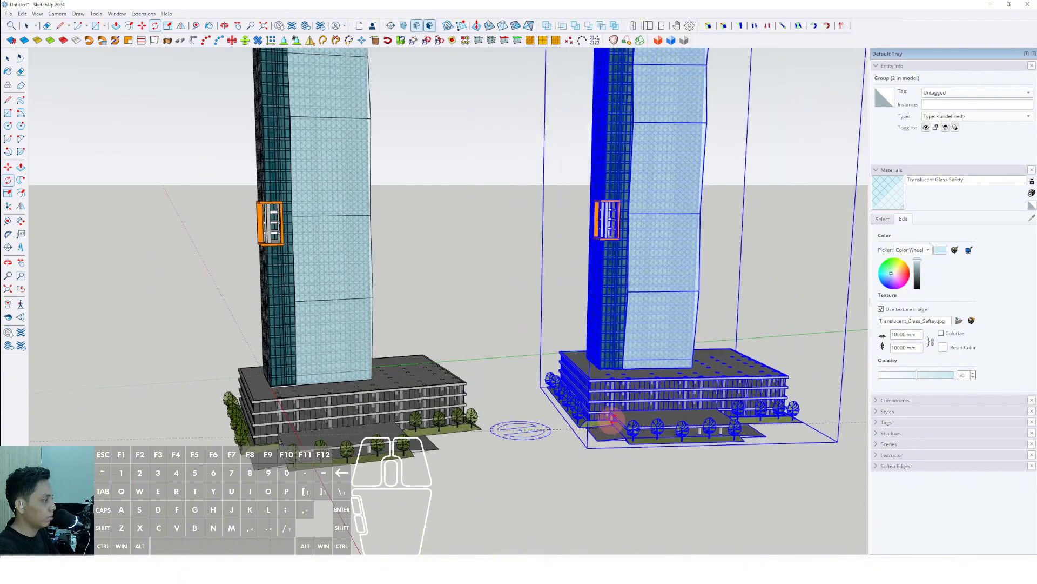
{"action": "scroll", "coordinate": [702, 411], "scroll_direction": "down", "scroll_amount": 2}
{"action": "middle_click_drag", "start_coordinate": [746, 433], "coordinate": [584, 418]}
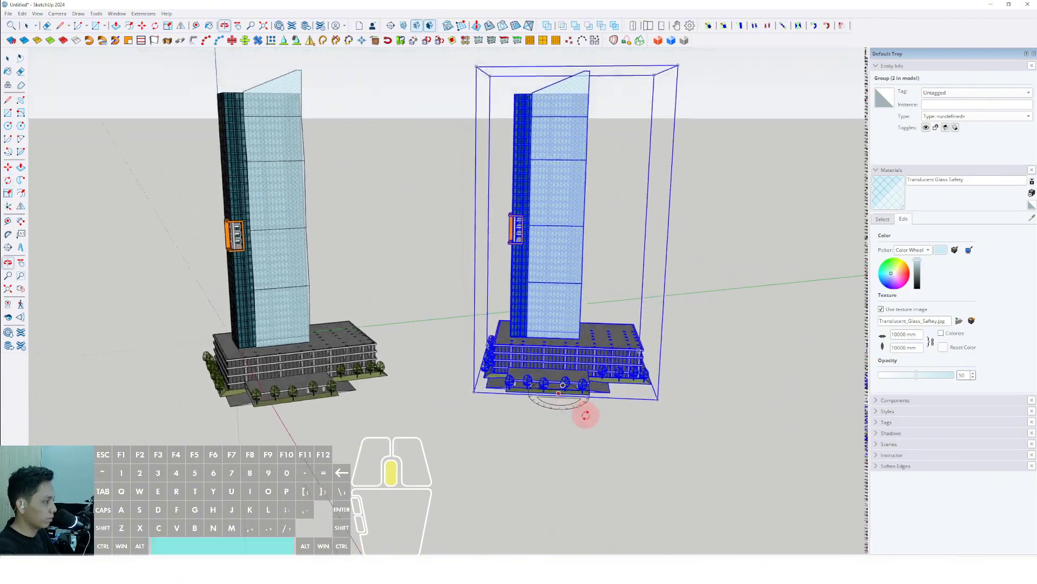
{"action": "key", "text": "m"}
{"action": "middle_click_drag", "start_coordinate": [491, 427], "coordinate": [642, 271]}
{"action": "key", "text": "space"}
{"action": "scroll", "coordinate": [492, 309], "scroll_direction": "up", "scroll_amount": 2}
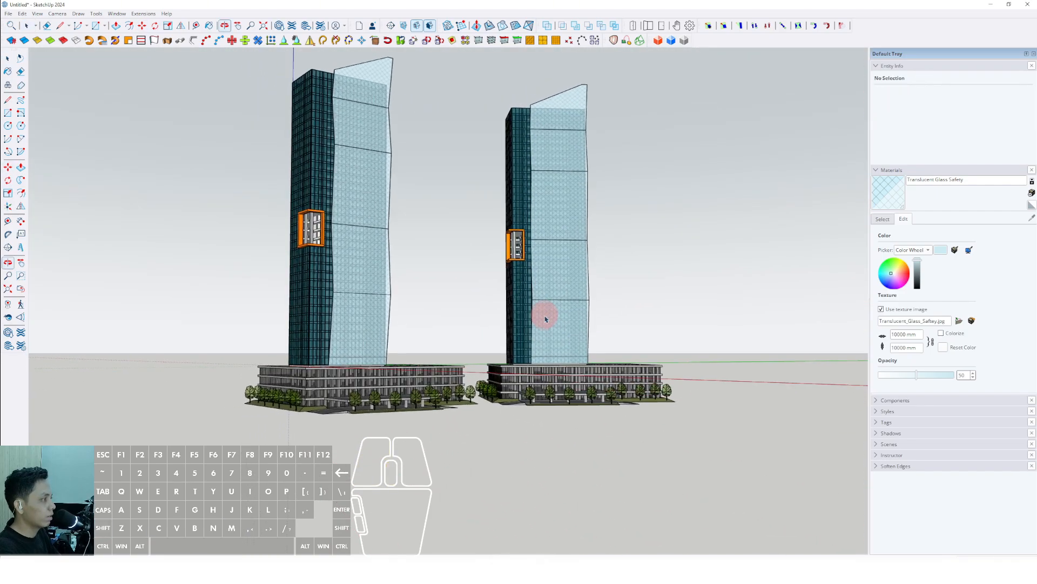
Move the rotated tower copy across the ground to adjust its position beside the original
{"action": "middle_click_drag", "start_coordinate": [546, 315], "coordinate": [530, 398]}
{"action": "scroll", "coordinate": [505, 412], "scroll_direction": "up", "scroll_amount": 4}
{"action": "left_click", "coordinate": [504, 414]}
{"action": "scroll", "coordinate": [500, 419], "scroll_direction": "down", "scroll_amount": 3}
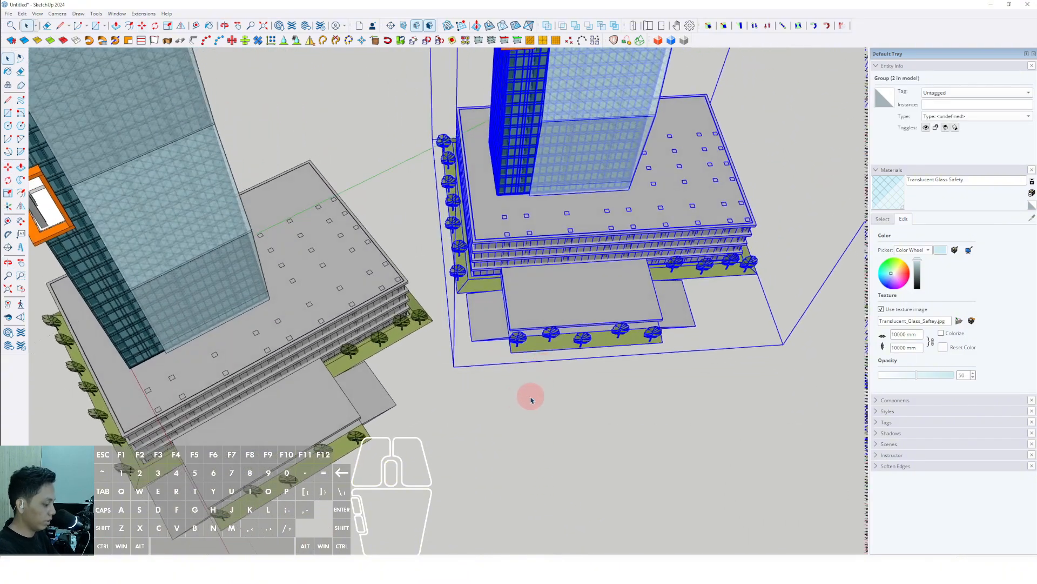
{"action": "key", "text": "m"}
{"action": "left_click", "coordinate": [489, 385]}
{"action": "key", "text": "shift"}
{"action": "left_click", "coordinate": [512, 405]}
{"action": "left_click", "coordinate": [534, 401]}
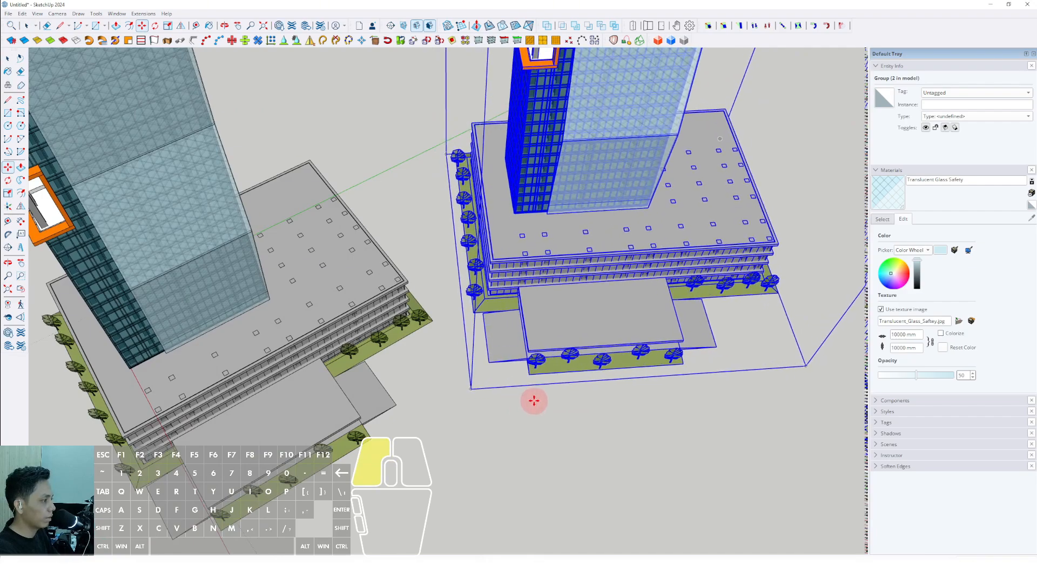
{"action": "key", "text": "shift"}
{"action": "left_click", "coordinate": [507, 417]}
{"action": "key", "text": "space"}
Apply the Construction Documentation Style from the default styles to the model
{"action": "scroll", "coordinate": [500, 371], "scroll_direction": "down", "scroll_amount": 2}
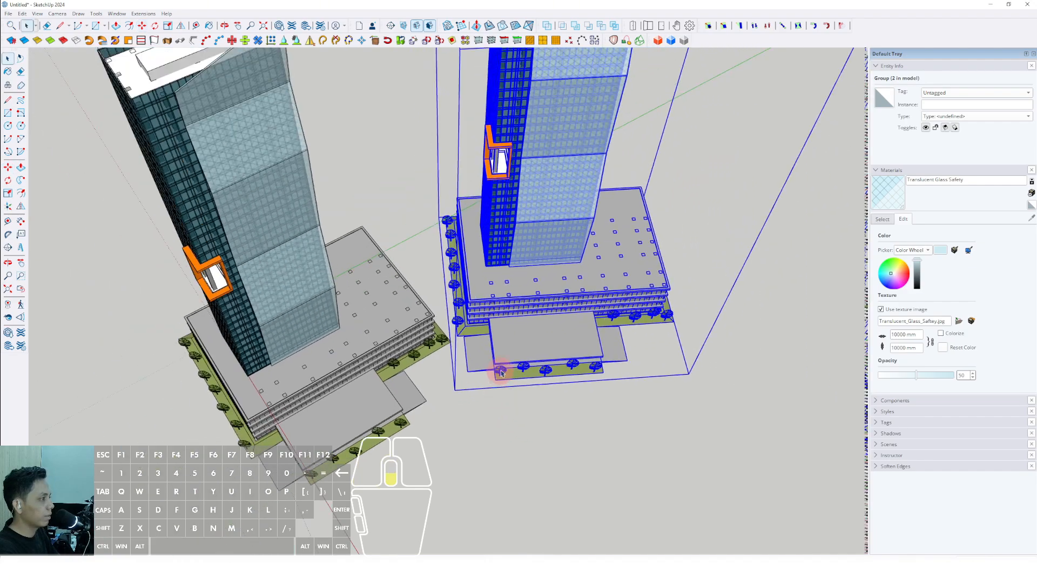
{"action": "middle_click_drag", "start_coordinate": [501, 370], "coordinate": [508, 166]}
{"action": "scroll", "coordinate": [529, 411], "scroll_direction": "down", "scroll_amount": 1}
{"action": "middle_click_drag", "start_coordinate": [530, 411], "coordinate": [504, 396]}
{"action": "left_click", "coordinate": [671, 250]}
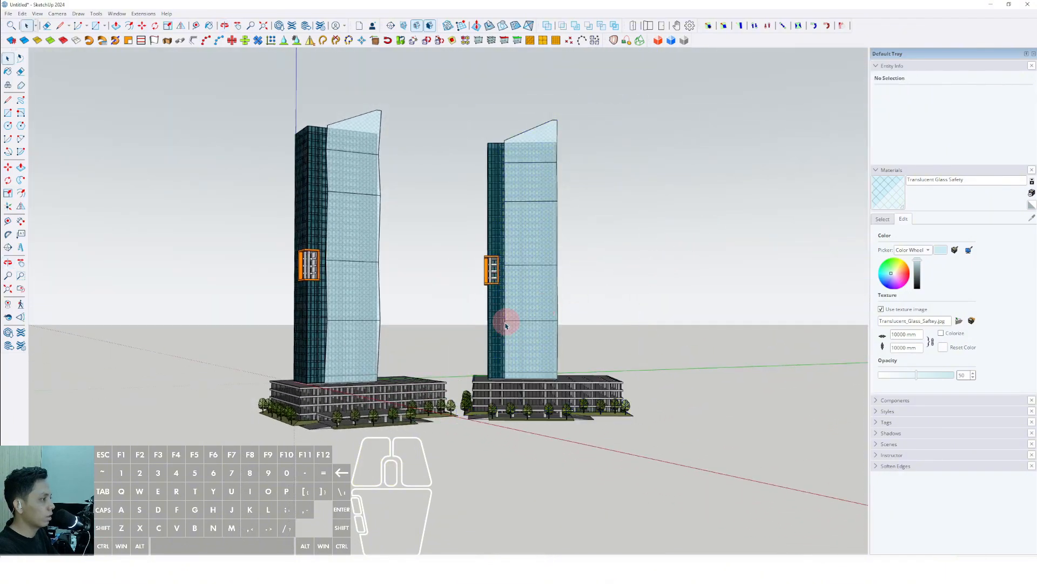
{"action": "scroll", "coordinate": [507, 322], "scroll_direction": "up", "scroll_amount": 3}
{"action": "middle_click_drag", "start_coordinate": [508, 322], "coordinate": [556, 405], "text": "shift"}
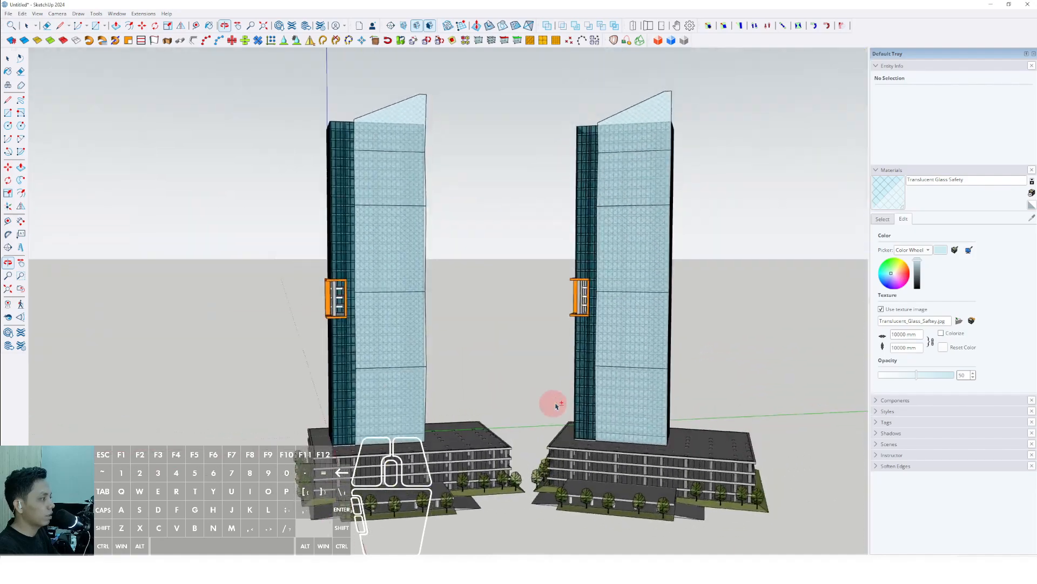
{"action": "left_click", "coordinate": [878, 413]}
{"action": "scroll", "coordinate": [986, 381], "scroll_direction": "down", "scroll_amount": 3}
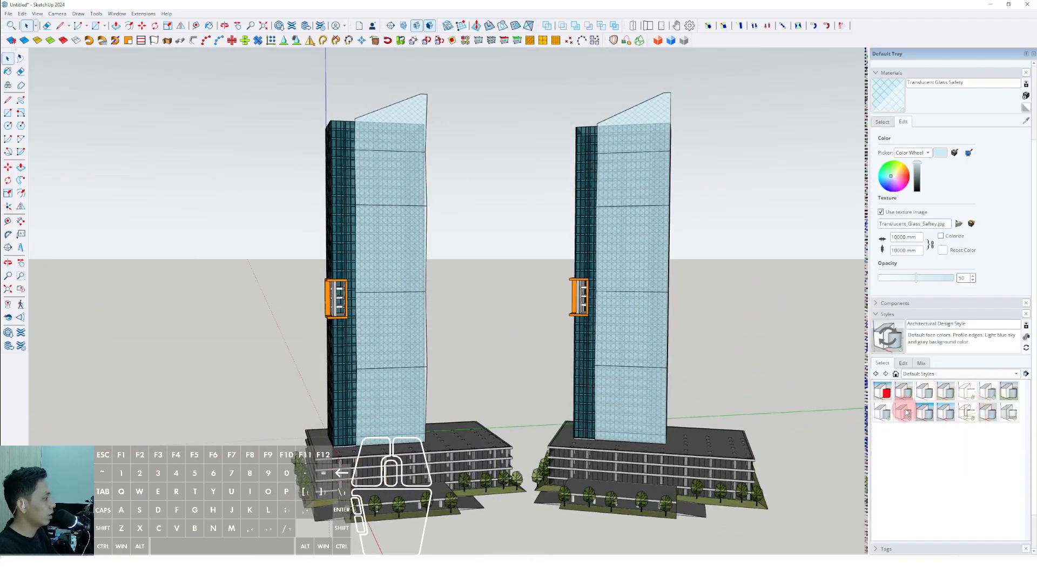
{"action": "left_click", "coordinate": [925, 392]}
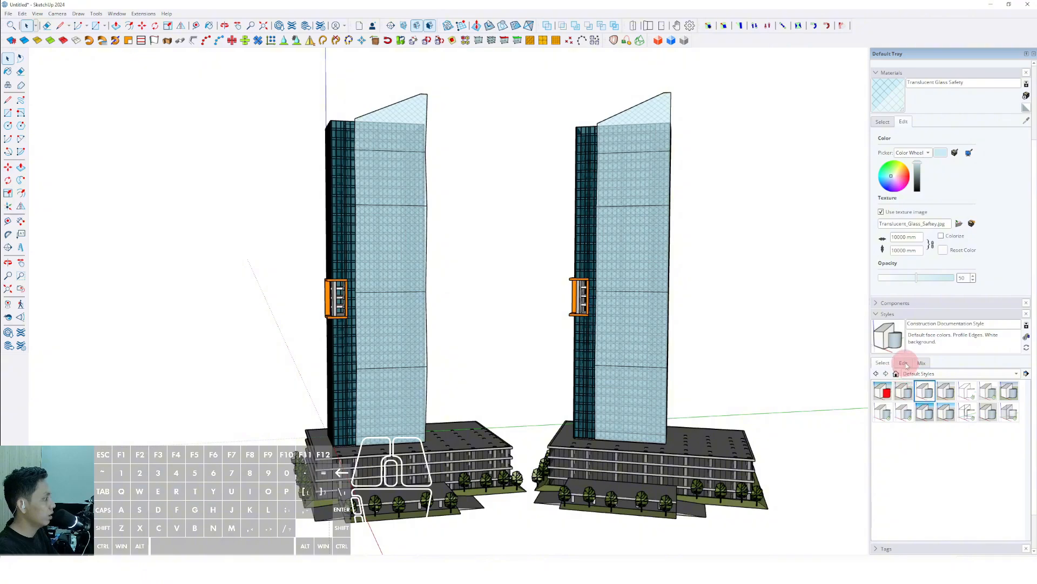
Turn off Profiles and Dashes in the style's edge settings
{"action": "left_click", "coordinate": [905, 363]}
{"action": "left_click", "coordinate": [876, 415]}
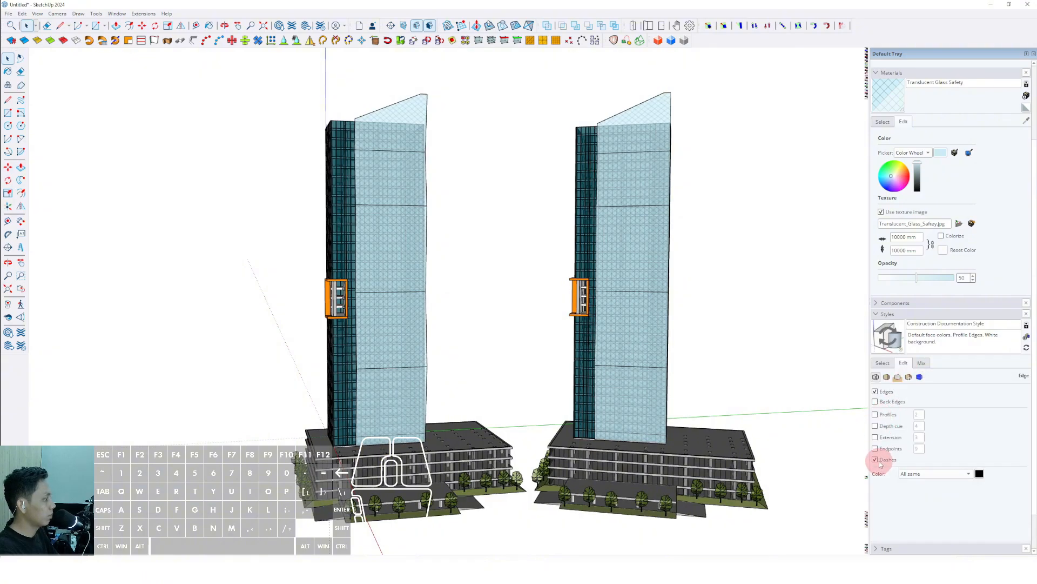
{"action": "middle_click_drag", "start_coordinate": [668, 408], "coordinate": [560, 336]}
{"action": "scroll", "coordinate": [573, 313], "scroll_direction": "down", "scroll_amount": 2}
{"action": "scroll", "coordinate": [560, 336], "scroll_direction": "up", "scroll_amount": 2}
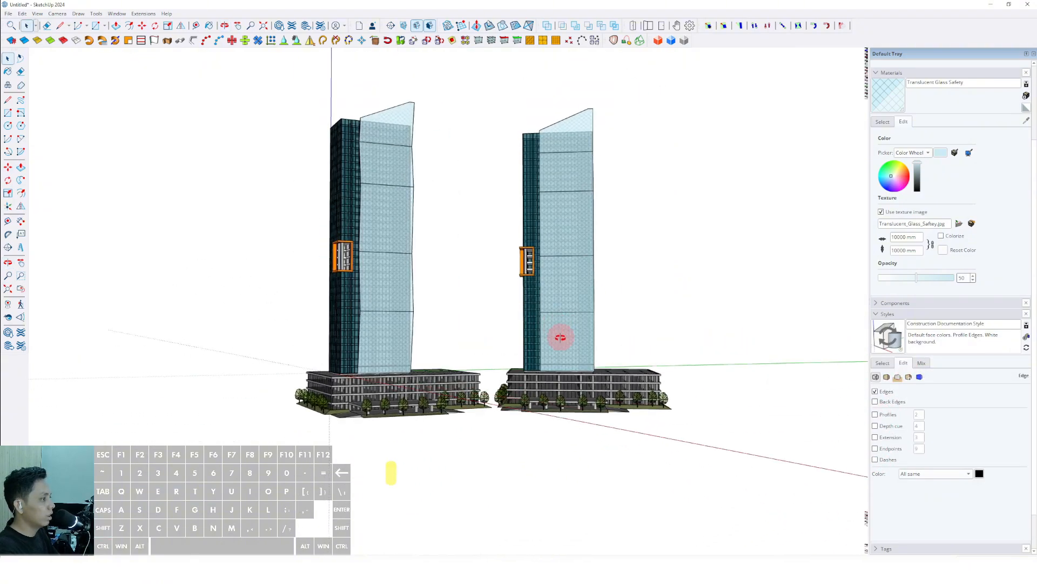
Turn on shadows for the model
{"action": "left_click", "coordinate": [708, 230]}
{"action": "left_click", "coordinate": [37, 14]}
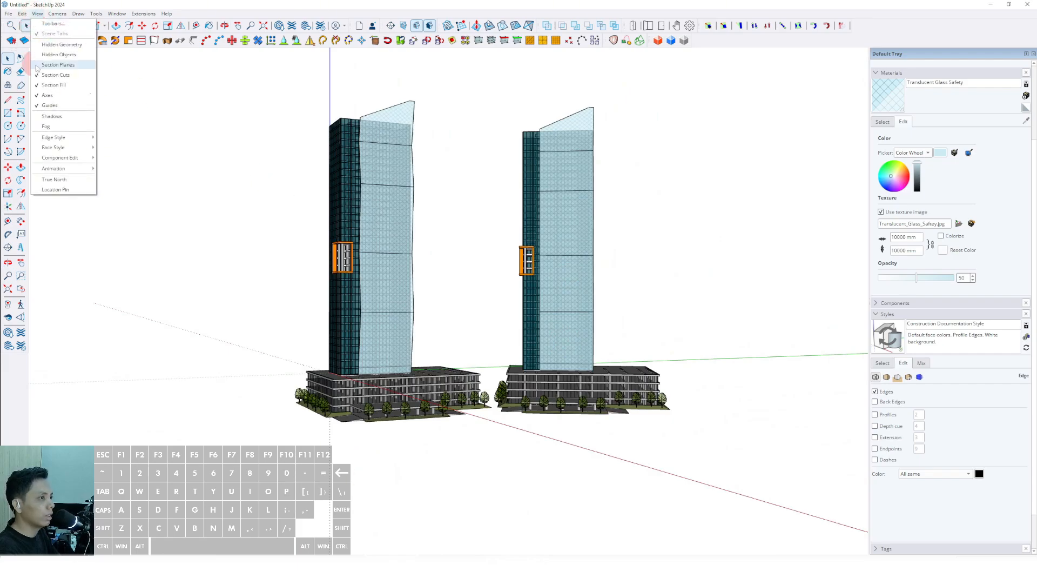
{"action": "left_click", "coordinate": [51, 116]}
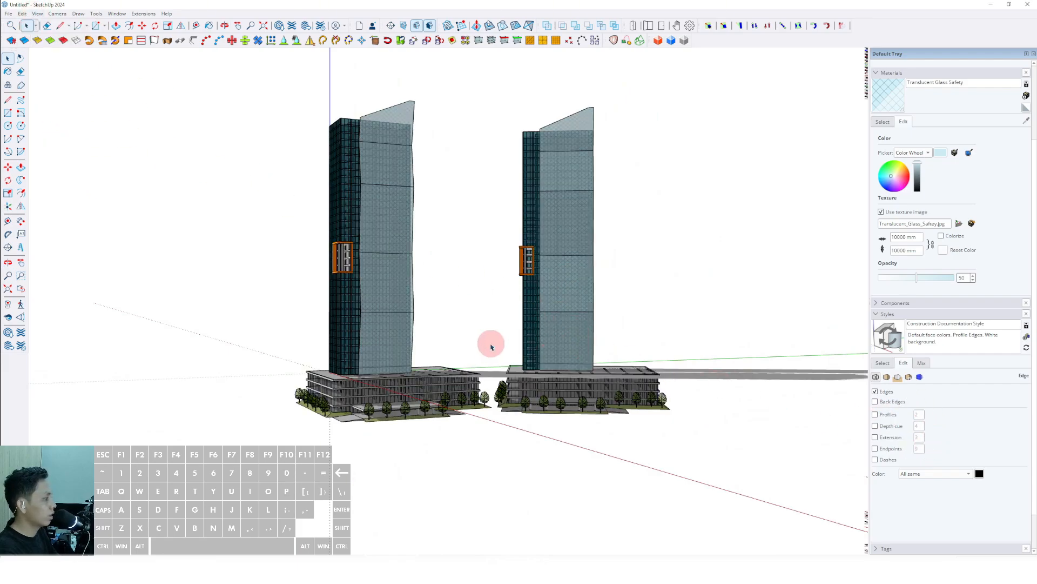
Select both towers and raise them together vertically above the ground plane
{"action": "middle_click_drag", "start_coordinate": [491, 346], "coordinate": [679, 484]}
{"action": "left_click_drag", "start_coordinate": [234, 69], "coordinate": [232, 68]}
{"action": "middle_click_drag", "start_coordinate": [584, 332], "coordinate": [574, 307]}
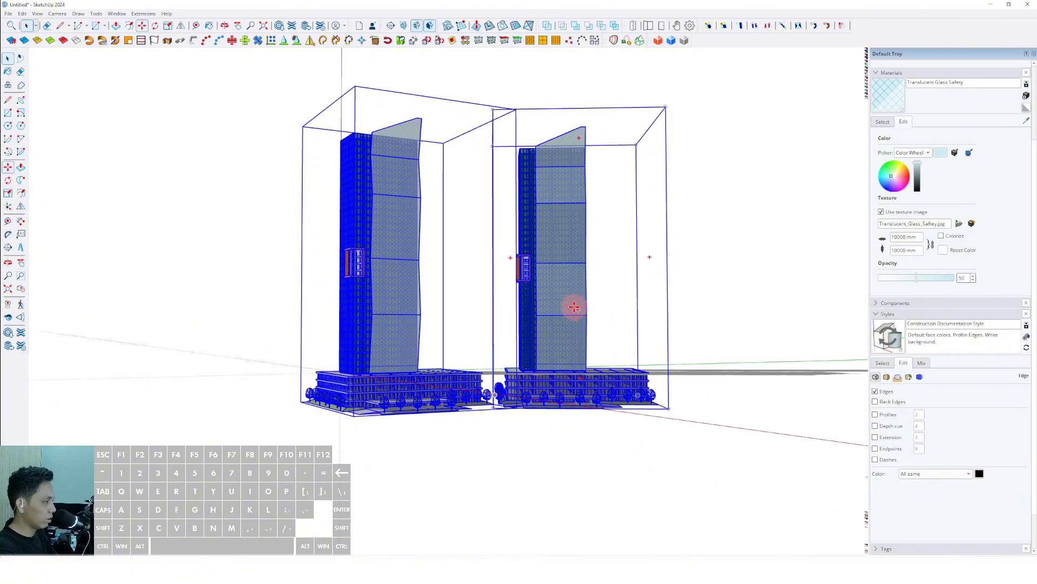
{"action": "key", "text": "m"}
{"action": "left_click", "coordinate": [574, 304]}
{"action": "key", "text": "shift"}
{"action": "left_click", "coordinate": [565, 266]}
{"action": "key", "text": "space"}
{"action": "scroll", "coordinate": [559, 305], "scroll_direction": "up", "scroll_amount": 3}
{"action": "left_click", "coordinate": [732, 260]}
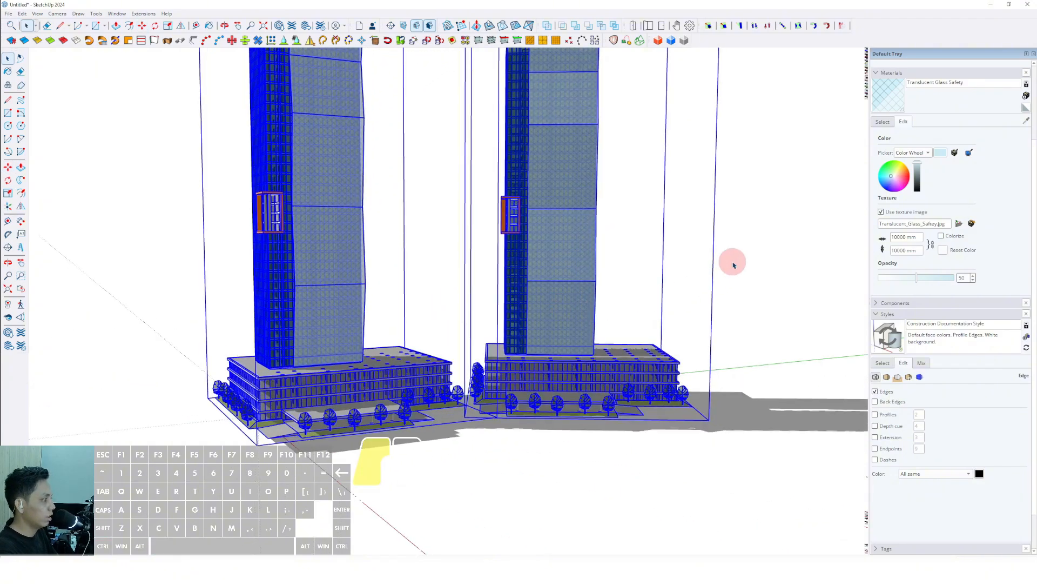
Set the shadows to 11:34 on 09/22
{"action": "scroll", "coordinate": [550, 325], "scroll_direction": "down", "scroll_amount": 2}
{"action": "middle_click_drag", "start_coordinate": [549, 324], "coordinate": [552, 363], "text": "shift"}
{"action": "left_click", "coordinate": [876, 314]}
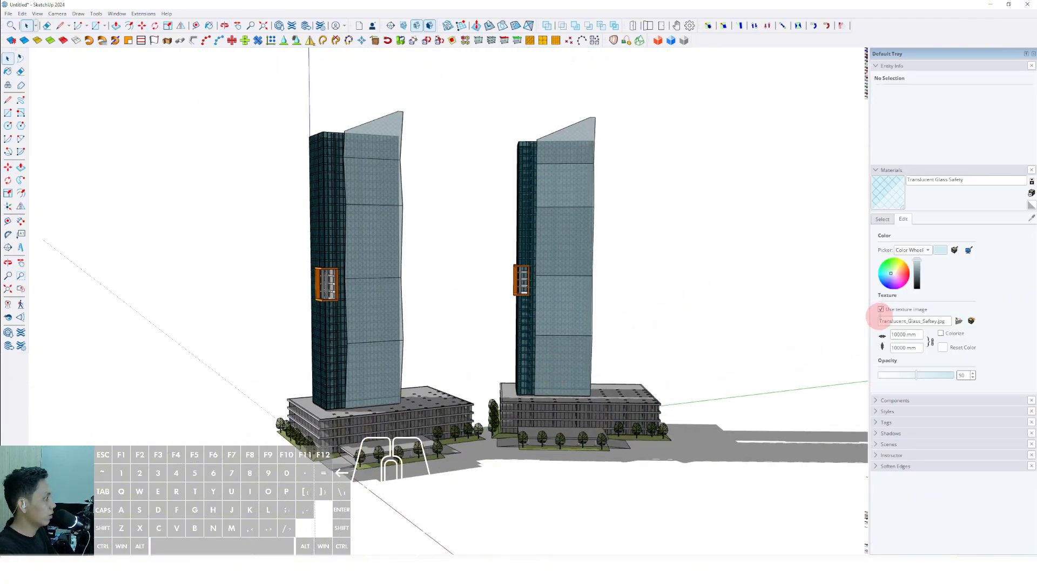
{"action": "left_click", "coordinate": [889, 432]}
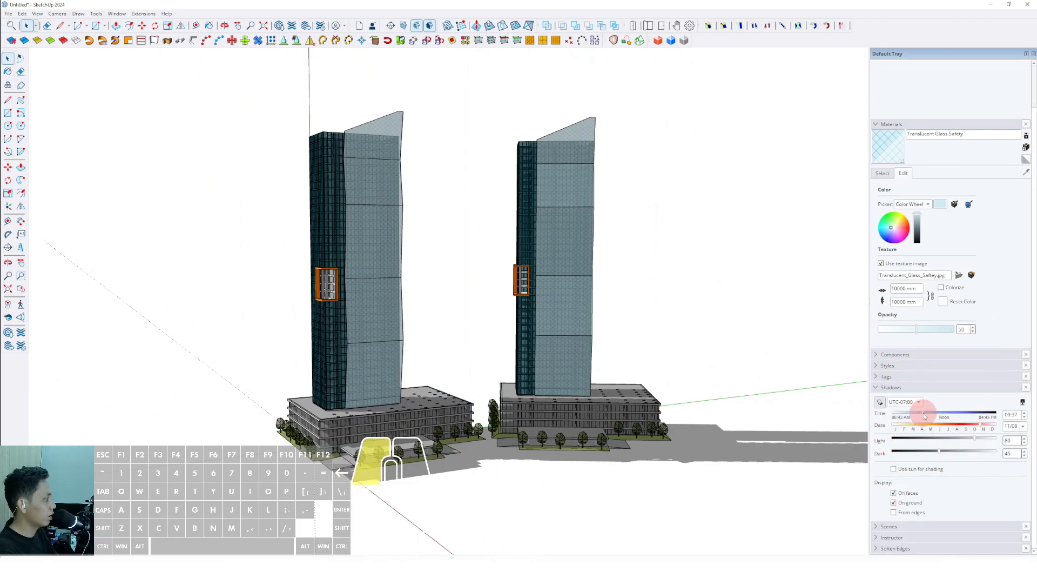
{"action": "mouse_move", "coordinate": [925, 415]}
{"action": "left_mouse_down"}
{"action": "mouse_move", "coordinate": [943, 417]}
{"action": "mouse_move", "coordinate": [938, 430]}
{"action": "mouse_move", "coordinate": [890, 431]}
{"action": "mouse_move", "coordinate": [980, 427]}
{"action": "mouse_move", "coordinate": [887, 421]}
{"action": "mouse_move", "coordinate": [939, 417]}
{"action": "left_mouse_up"}
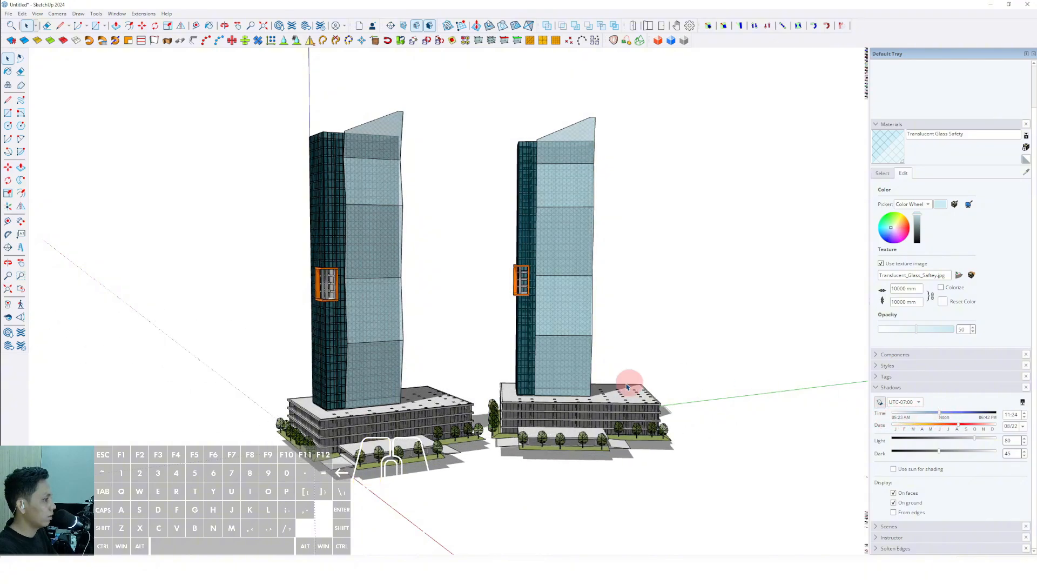
Select both towers and lower them vertically until their base is level with the ground at the origin
{"action": "middle_click_drag", "start_coordinate": [627, 386], "coordinate": [878, 341]}
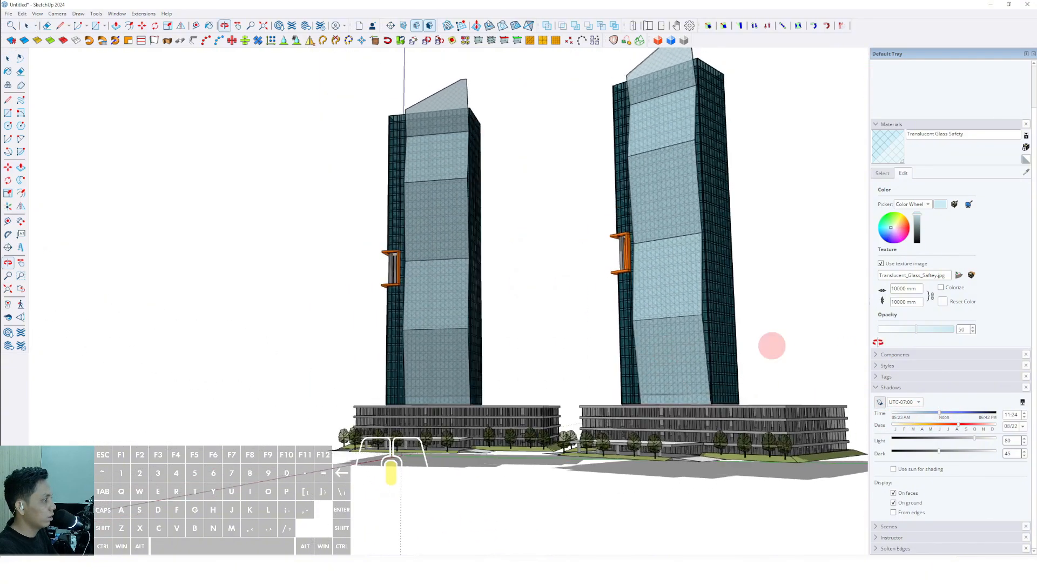
{"action": "middle_click_drag", "start_coordinate": [772, 346], "coordinate": [519, 389]}
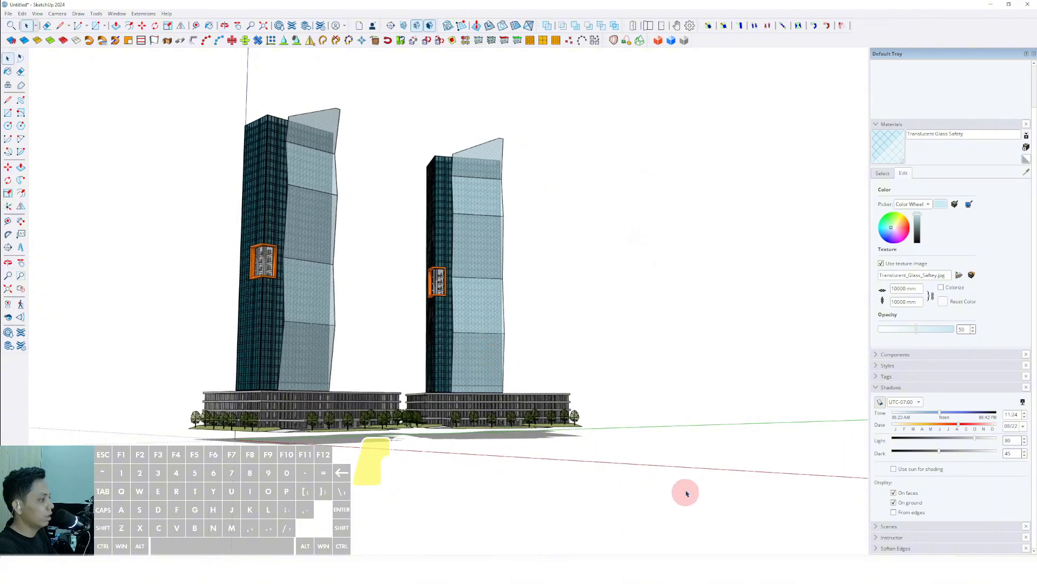
{"action": "left_click_drag", "start_coordinate": [701, 505], "coordinate": [118, 87]}
{"action": "scroll", "coordinate": [283, 394], "scroll_direction": "up", "scroll_amount": 8}
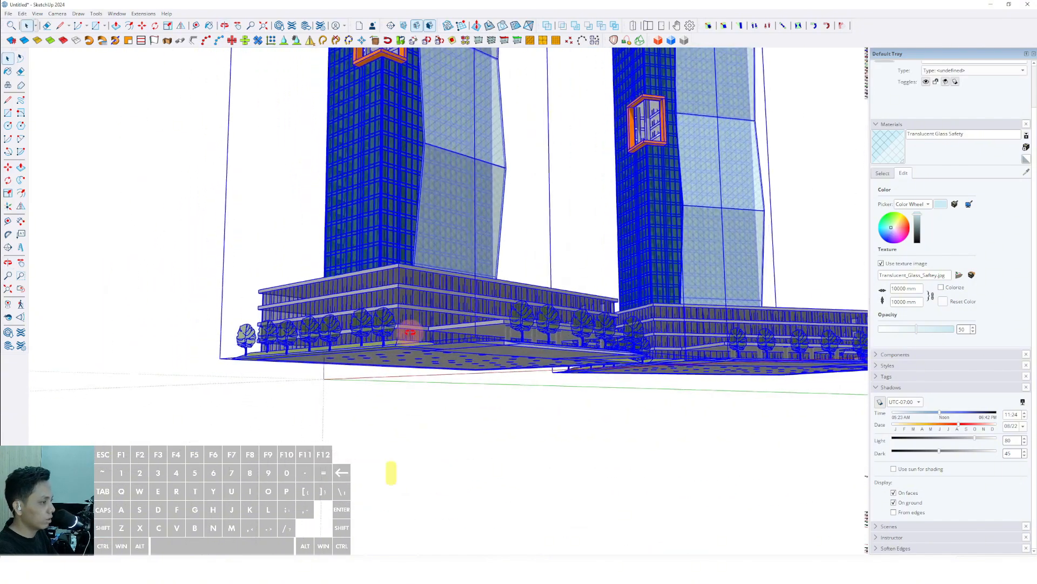
{"action": "left_click", "coordinate": [342, 365]}
{"action": "key", "text": "shift"}
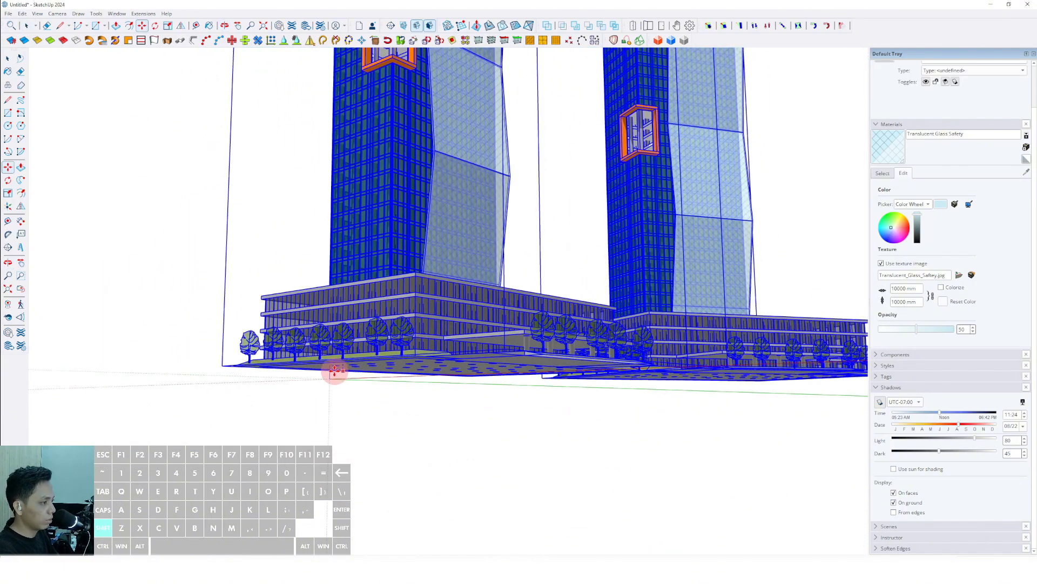
{"action": "left_click", "coordinate": [329, 382], "text": "shift"}
{"action": "key", "text": "space"}
{"action": "scroll", "coordinate": [363, 341], "scroll_direction": "down", "scroll_amount": 4}
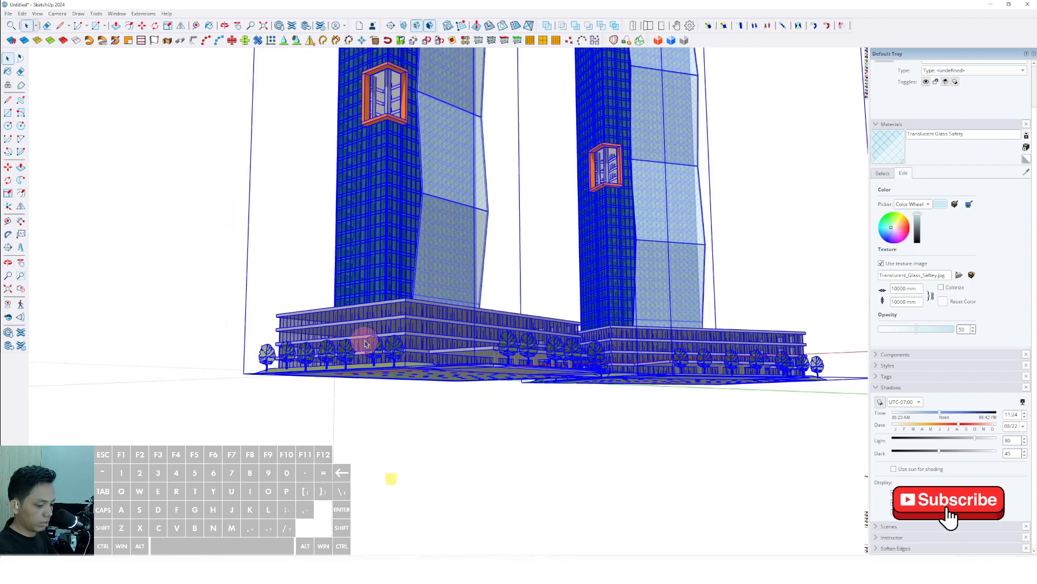
{"action": "middle_click_drag", "start_coordinate": [386, 324], "coordinate": [284, 398], "text": "shift"}
{"action": "left_click", "coordinate": [687, 267]}
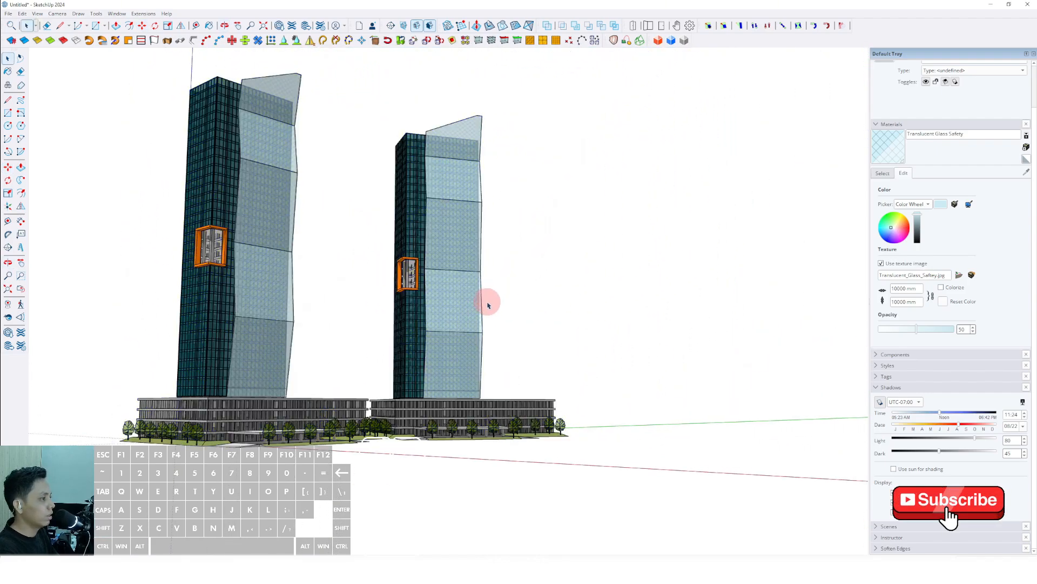
Hide the side tray and examine the two towers and their shadows from several angles
{"action": "middle_click_drag", "start_coordinate": [489, 303], "coordinate": [610, 361]}
{"action": "left_click", "coordinate": [1033, 54]}
{"action": "middle_click_drag", "start_coordinate": [543, 355], "coordinate": [714, 411]}
{"action": "middle_click_drag", "start_coordinate": [476, 445], "coordinate": [656, 438]}
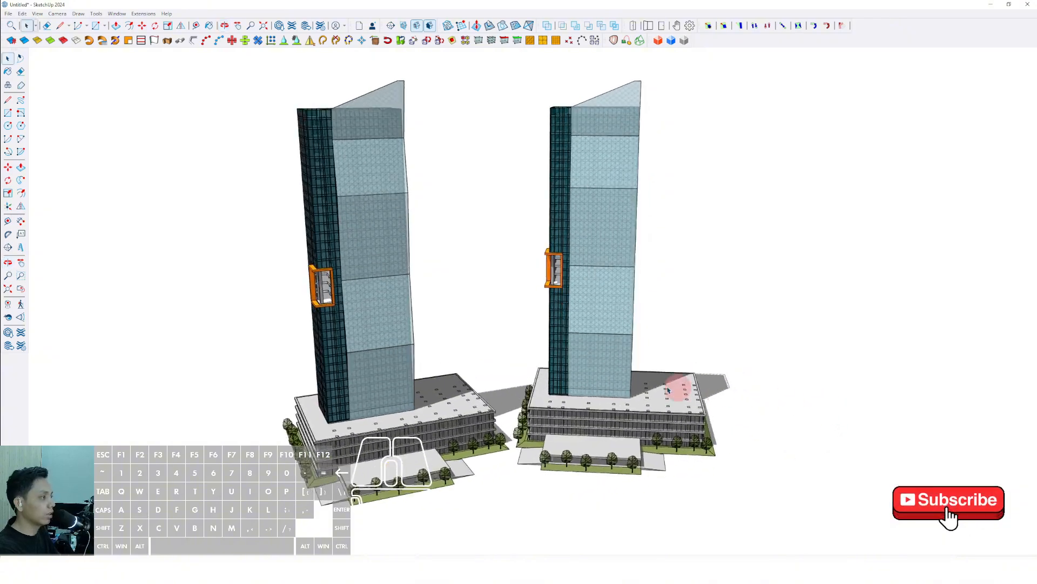
{"action": "middle_click_drag", "start_coordinate": [575, 397], "coordinate": [409, 338]}
{"action": "middle_click_drag", "start_coordinate": [370, 220], "coordinate": [578, 336]}
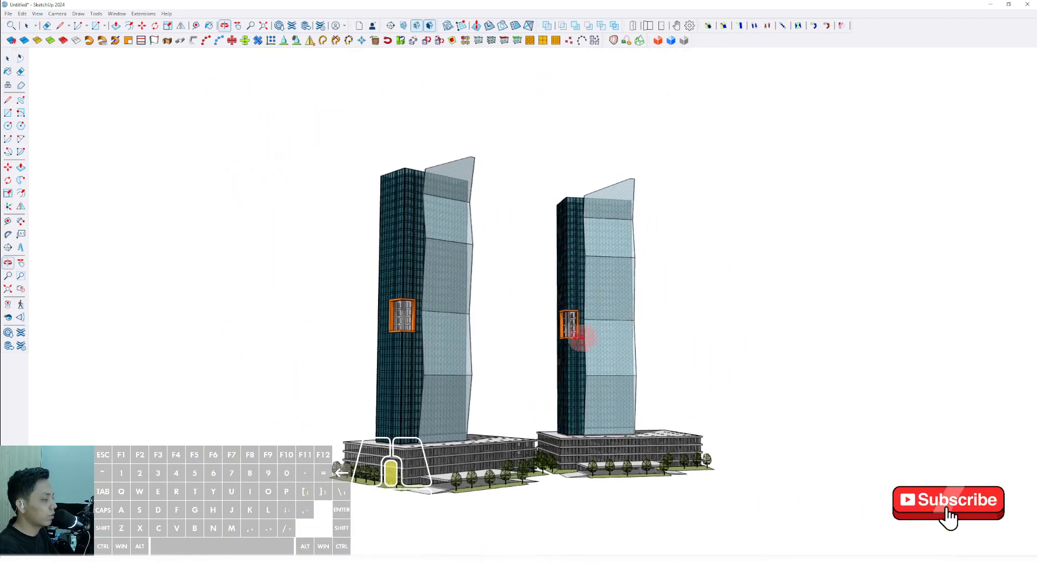
{"action": "scroll", "coordinate": [583, 390], "scroll_direction": "up", "scroll_amount": 3}
{"action": "scroll", "coordinate": [634, 383], "scroll_direction": "down", "scroll_amount": 1}
{"action": "middle_click_drag", "start_coordinate": [635, 383], "coordinate": [643, 380]}
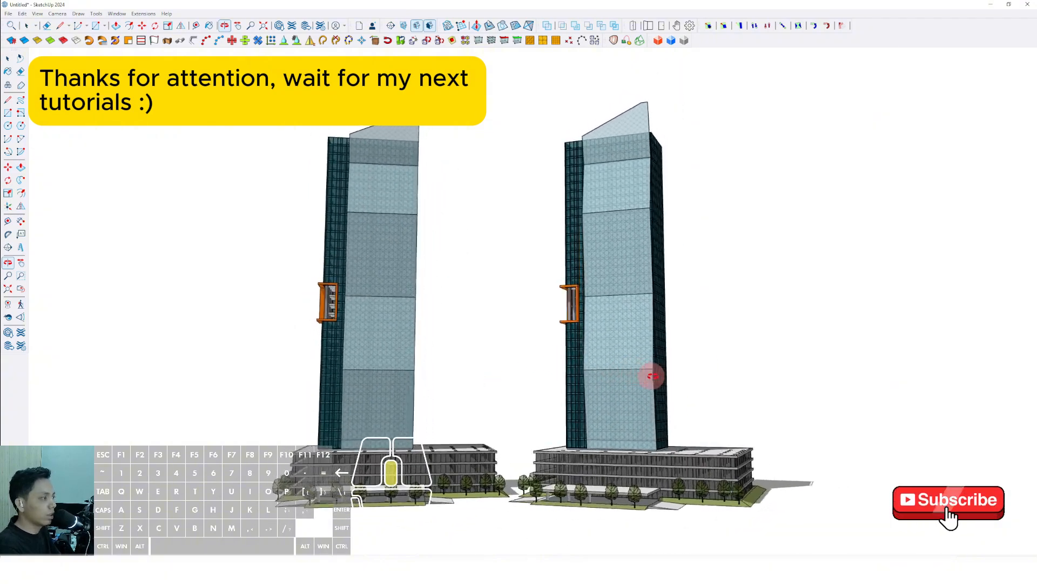
{"action": "middle_click_drag", "start_coordinate": [627, 401], "coordinate": [624, 411]}
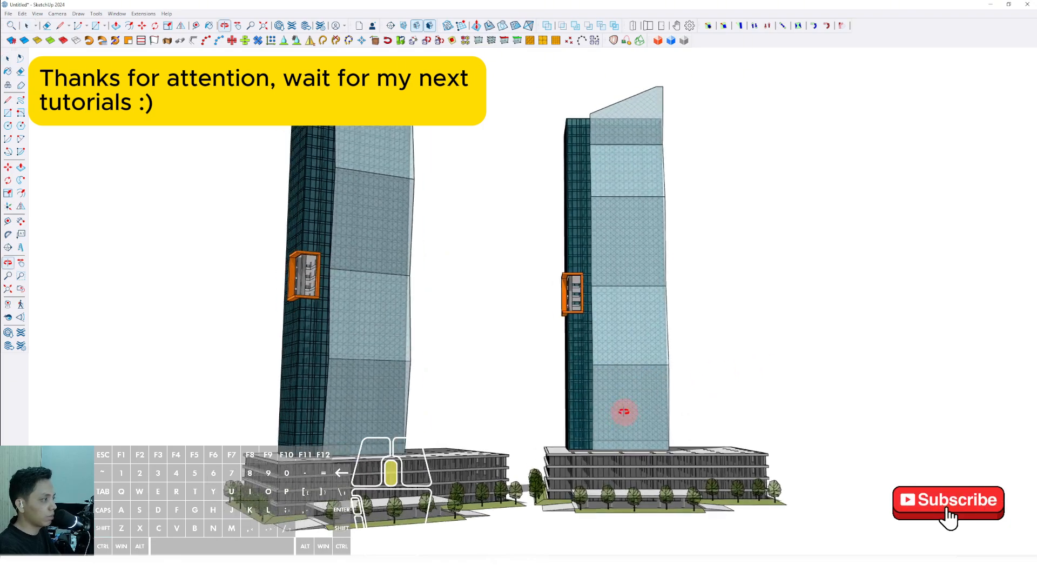